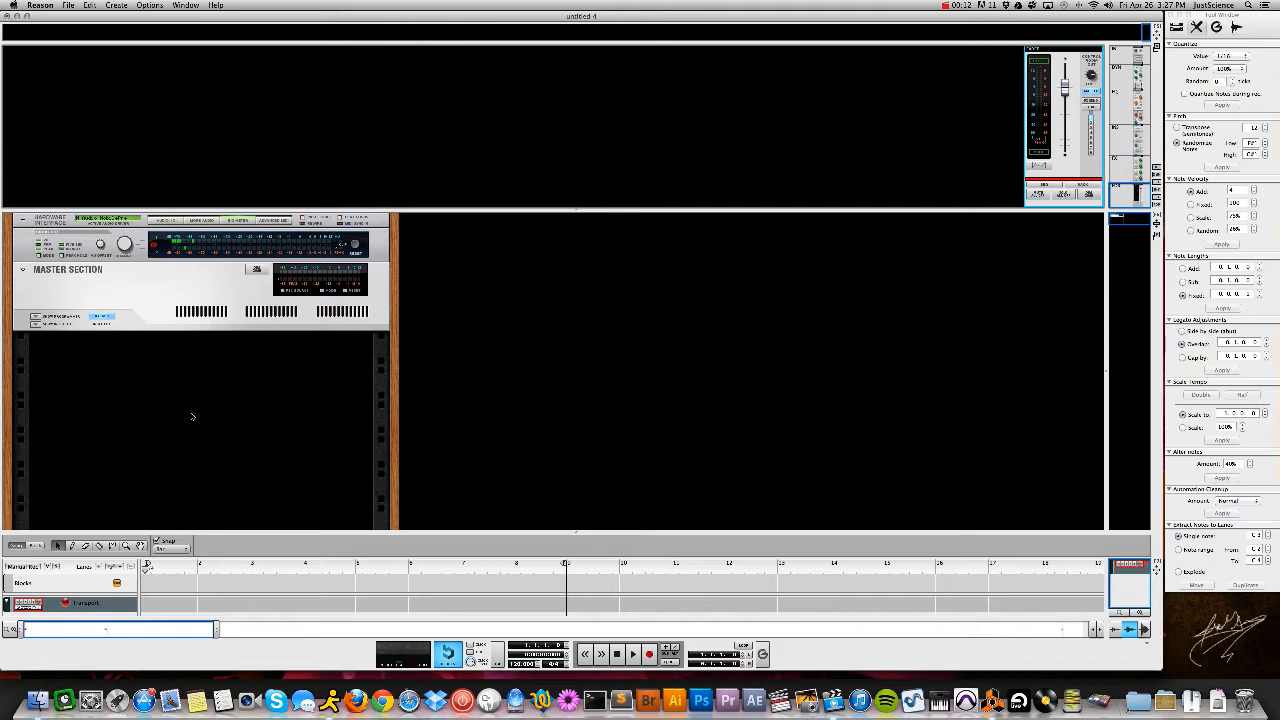
Show the Hardware Interface's Audio I/O panel and load the 4 Band Compression patch into the Master Section's insert effects, folding its programmer away again
click(166, 221)
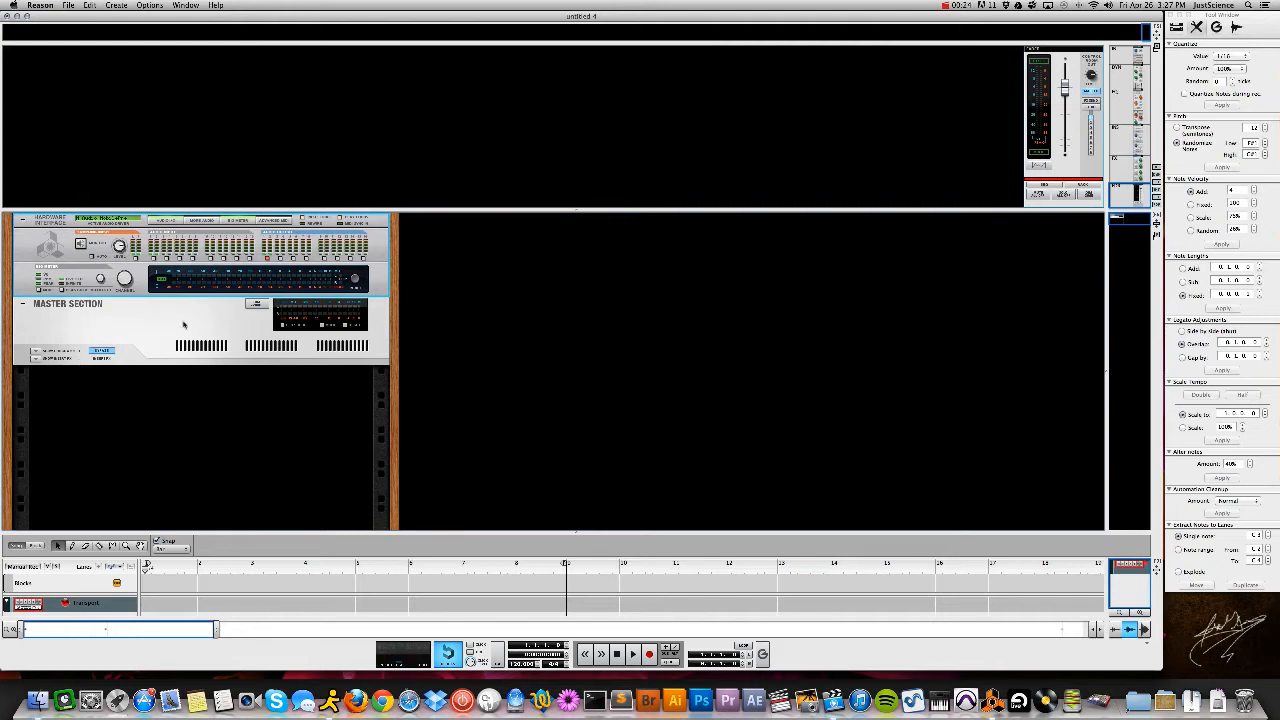
click(35, 352)
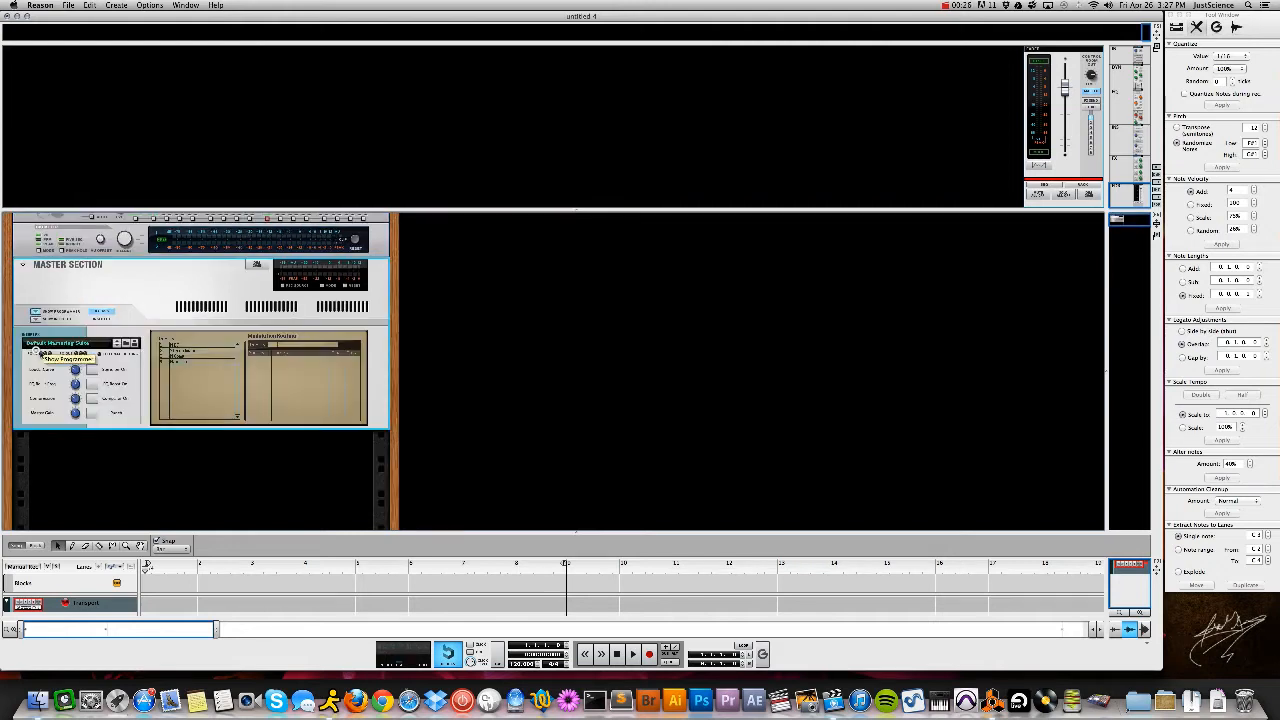
click(134, 343)
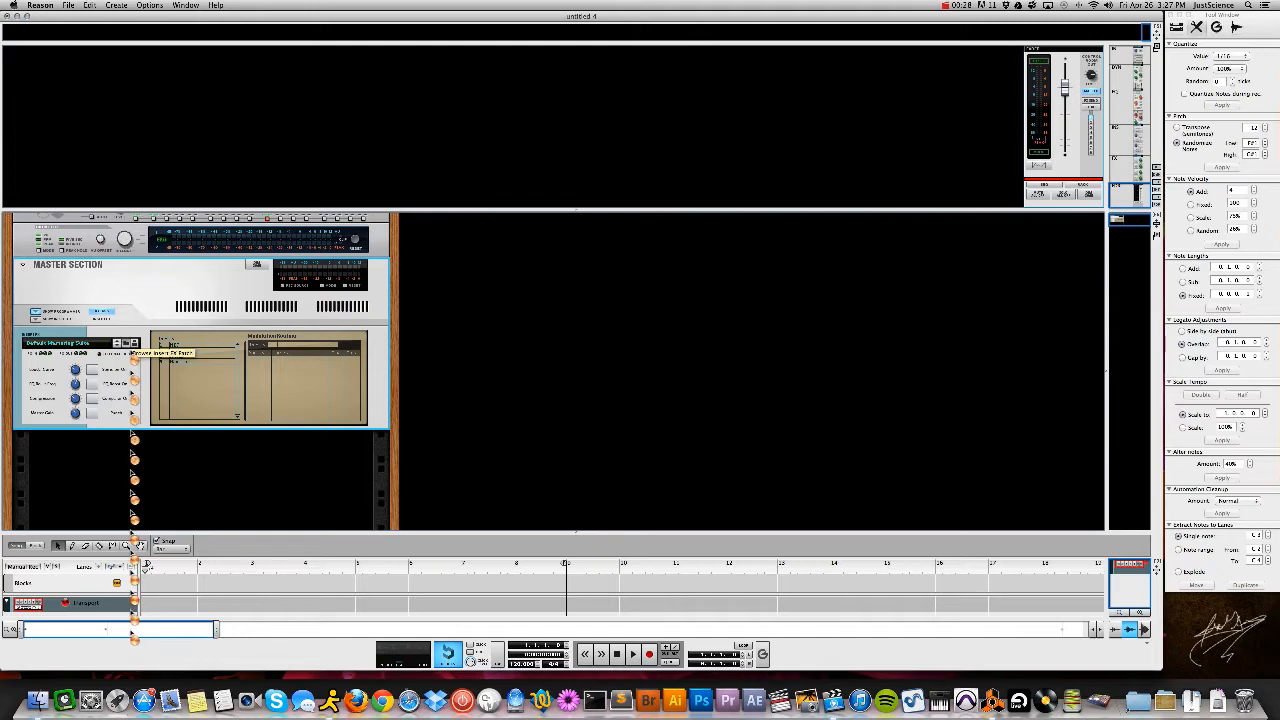
click(335, 193)
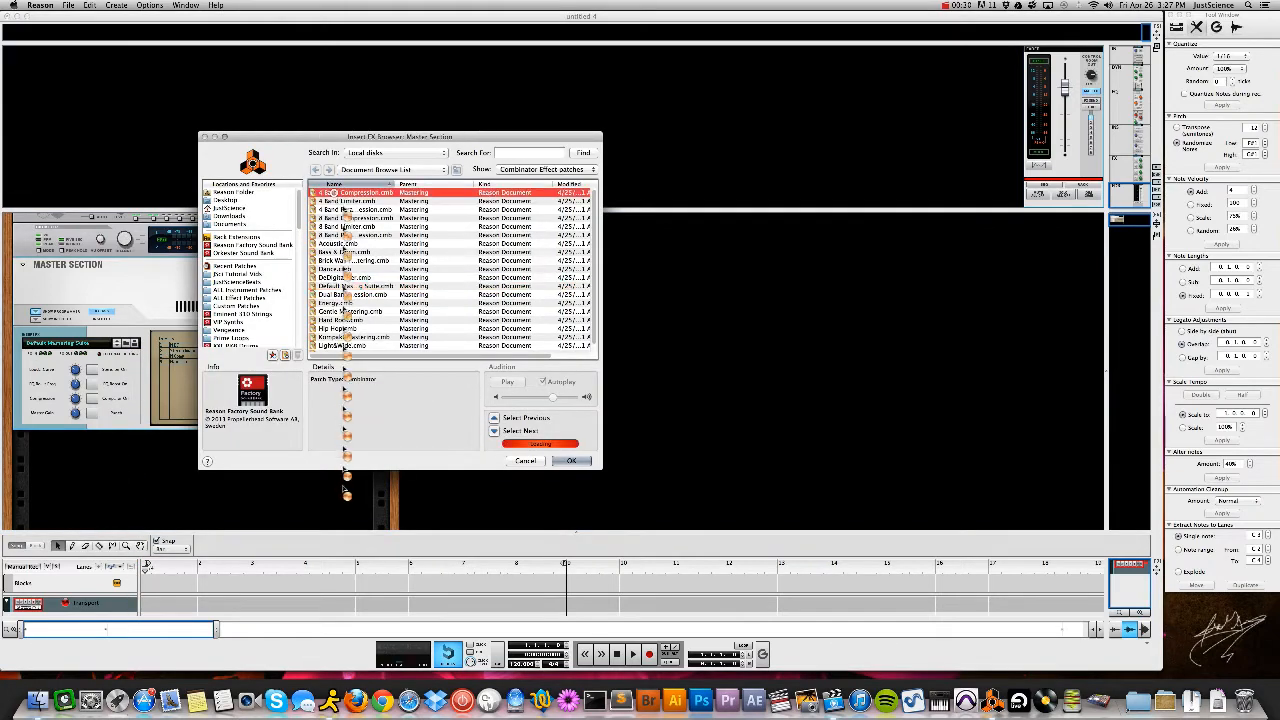
click(560, 460)
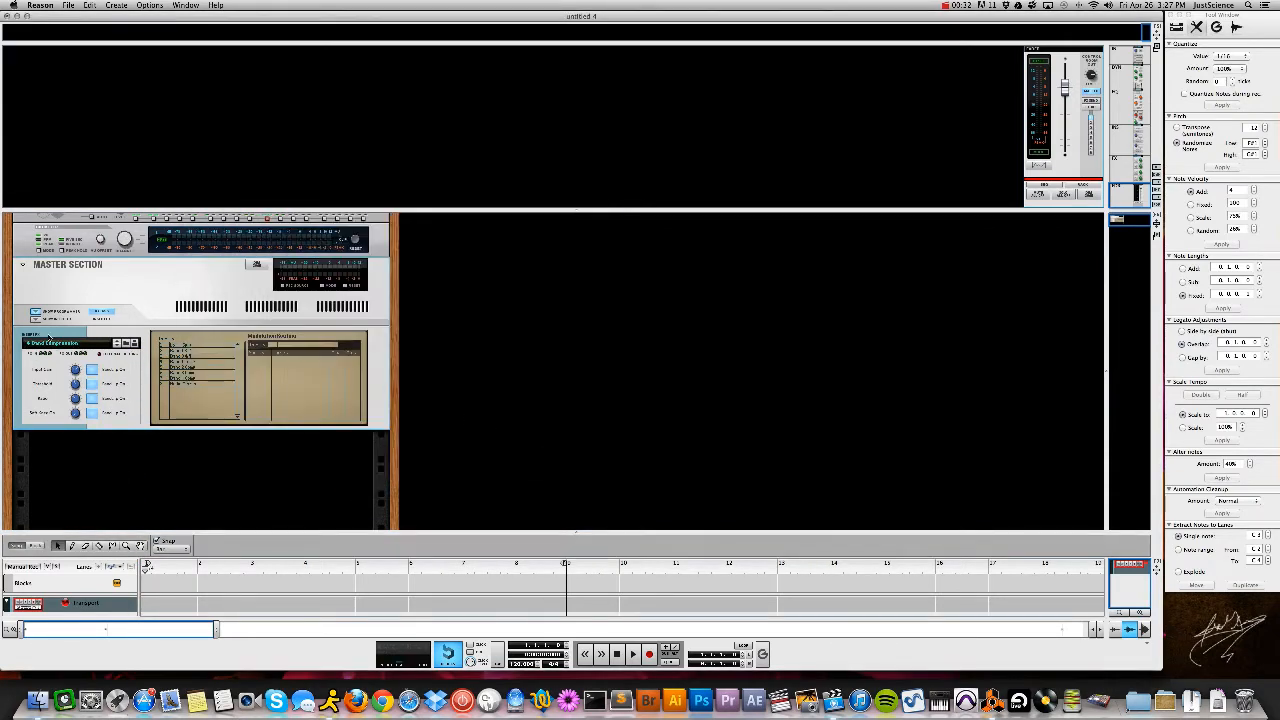
click(40, 313)
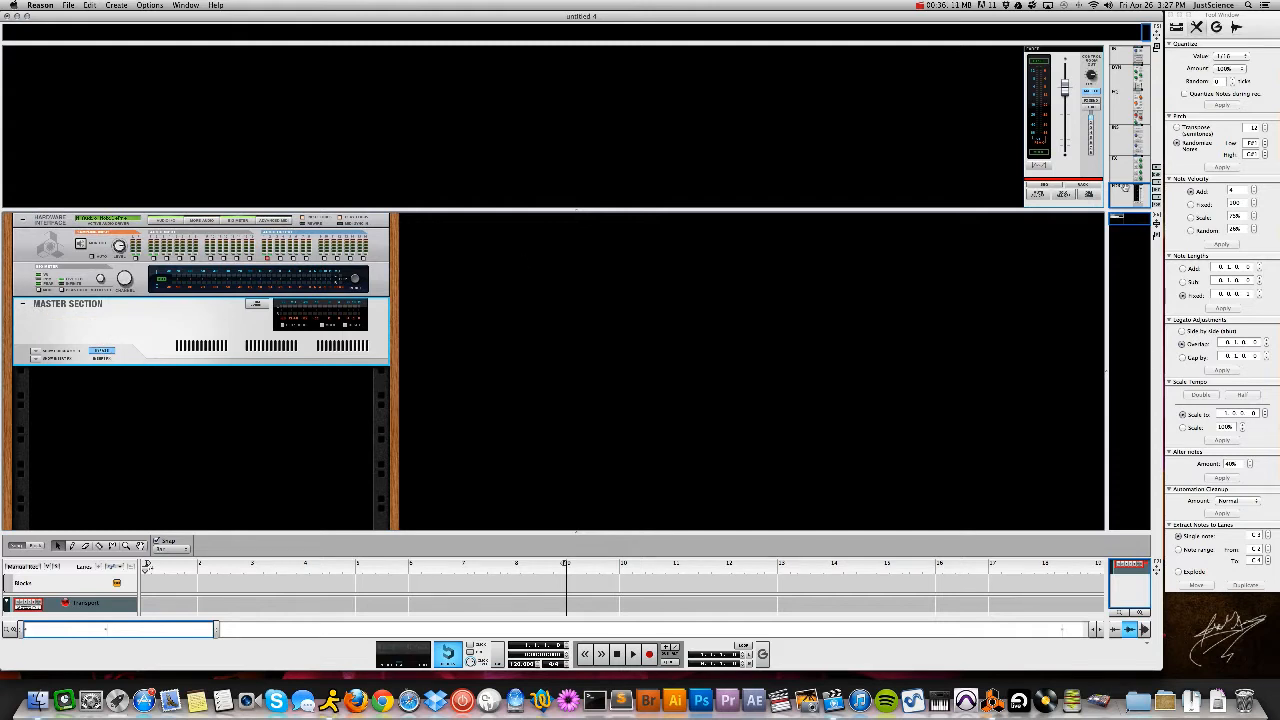
Open the Spectrum EQ window from the master channel and review the master compressor controls in the mixer
click(1039, 153)
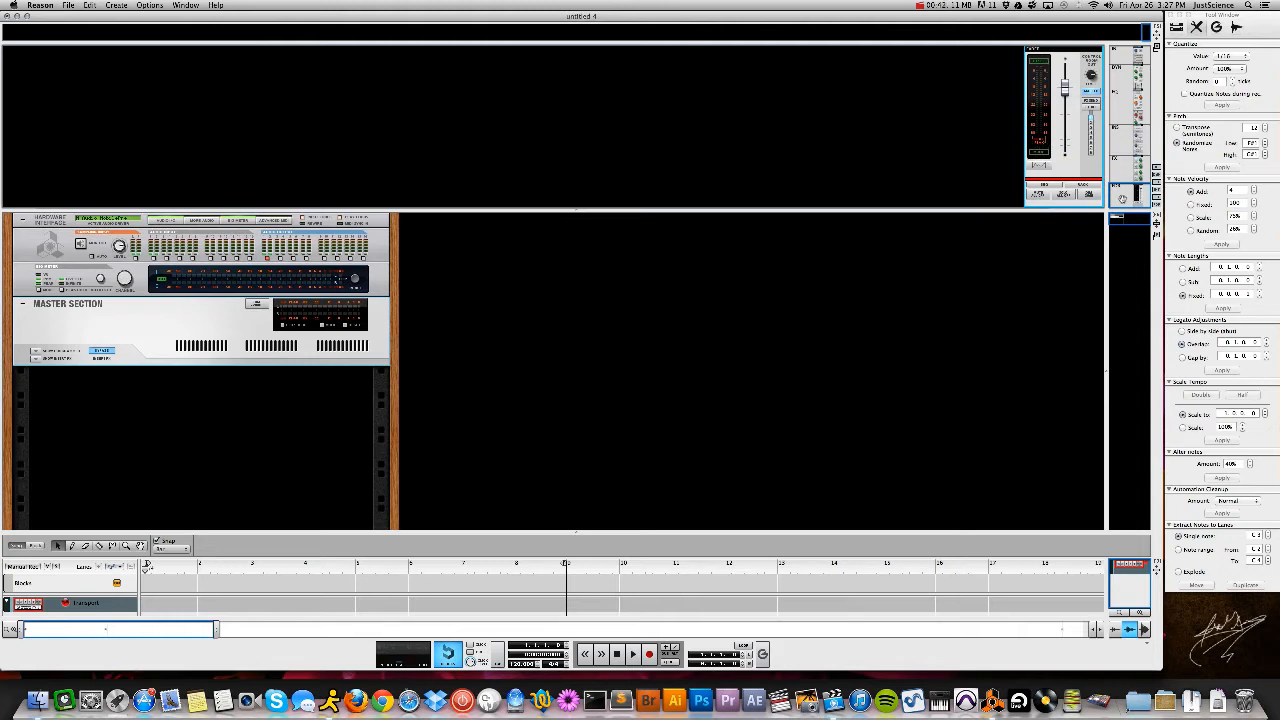
drag(1121, 198, 1121, 203)
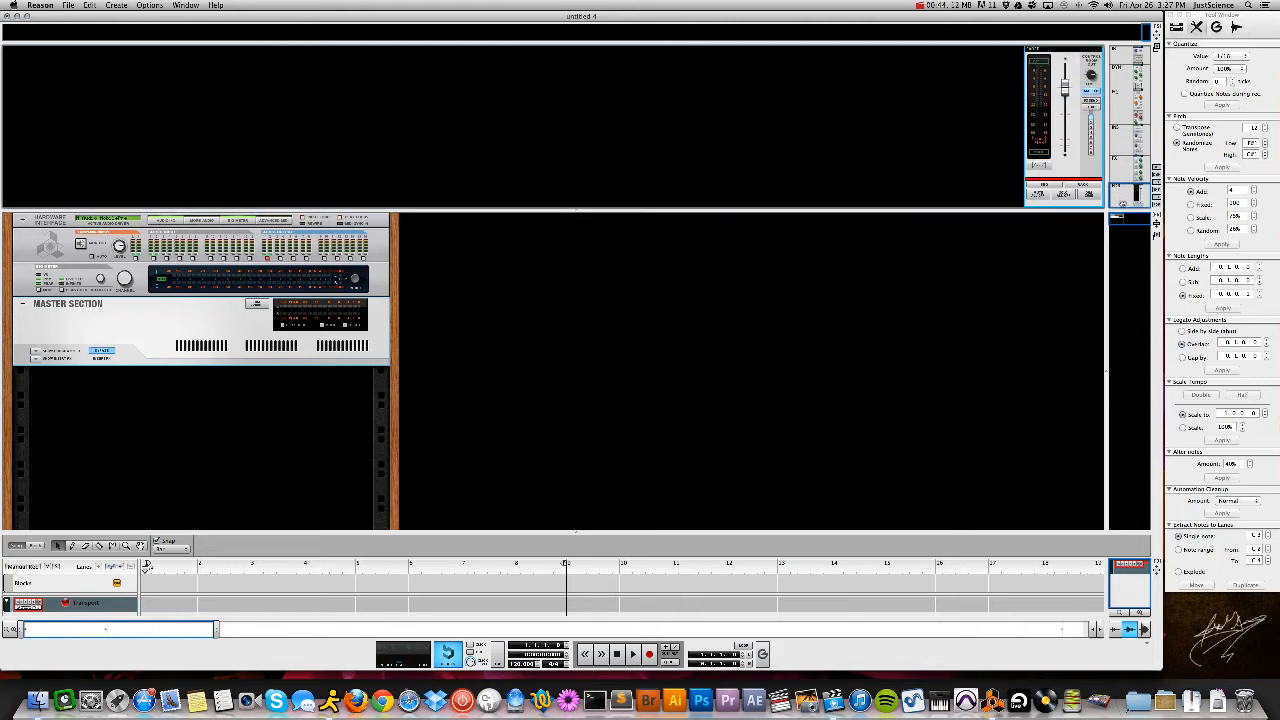
click(1040, 167)
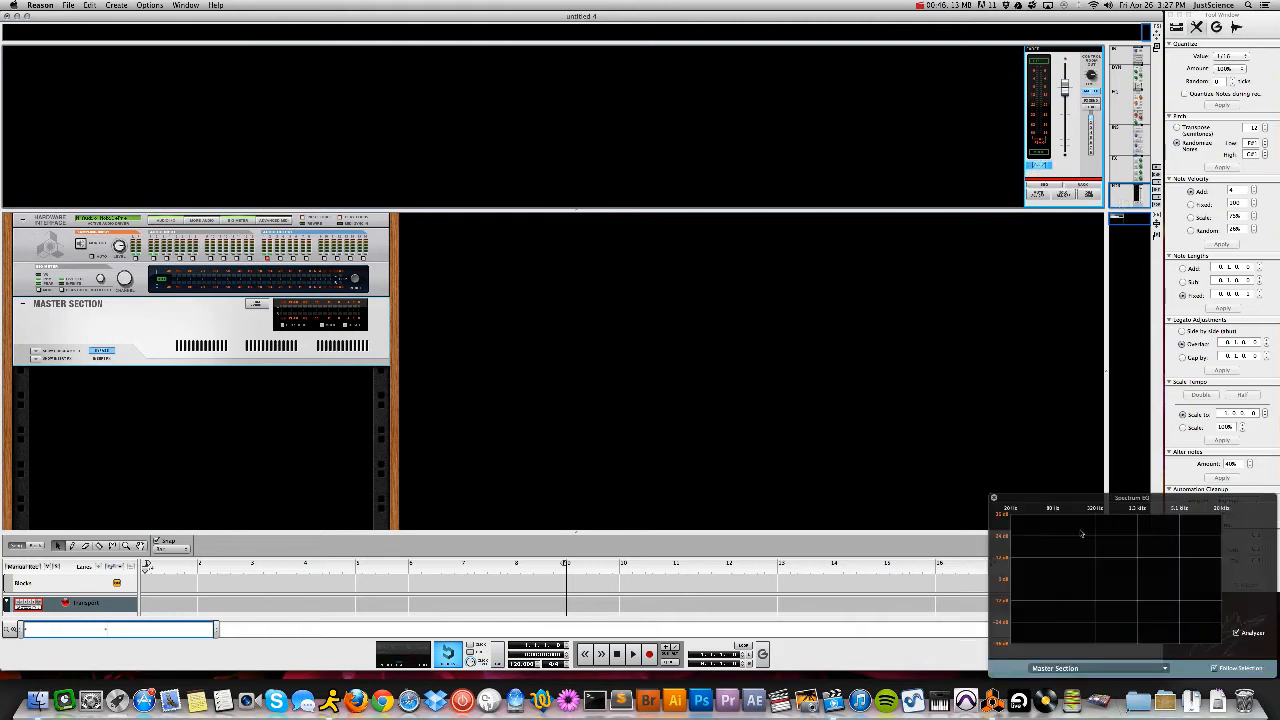
drag(1126, 186, 1141, 79)
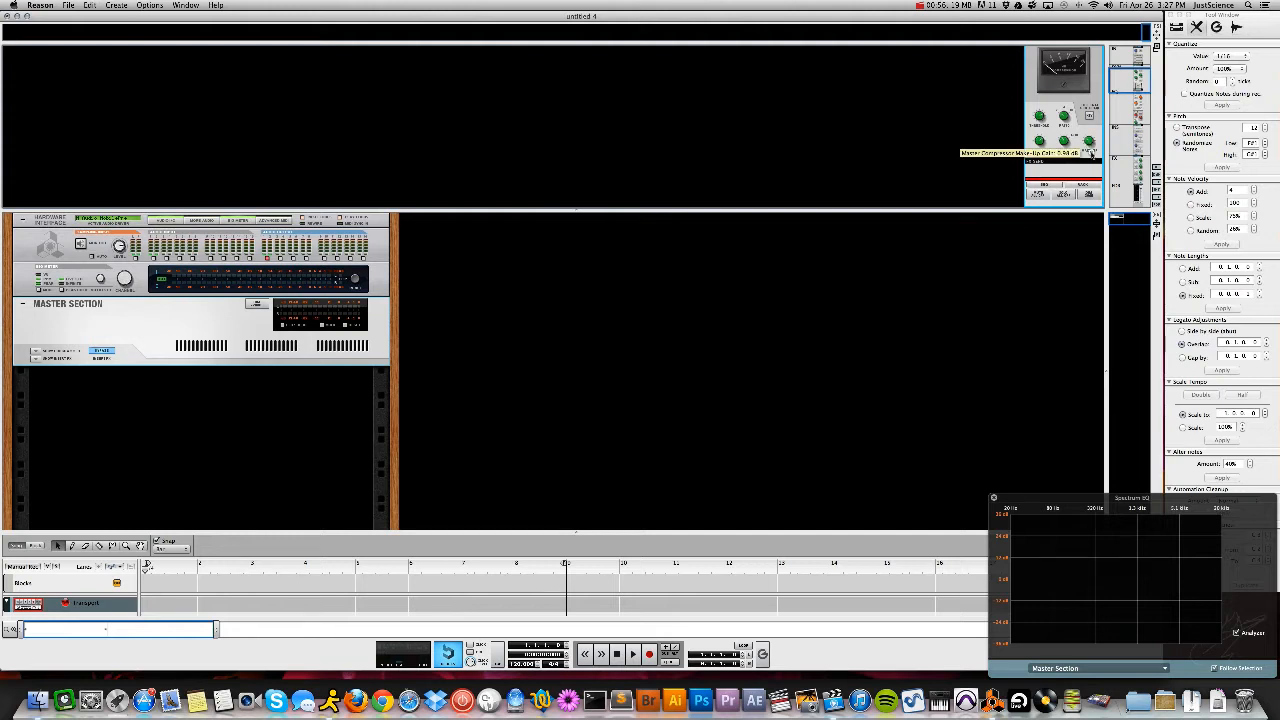
drag(1128, 83, 1132, 217)
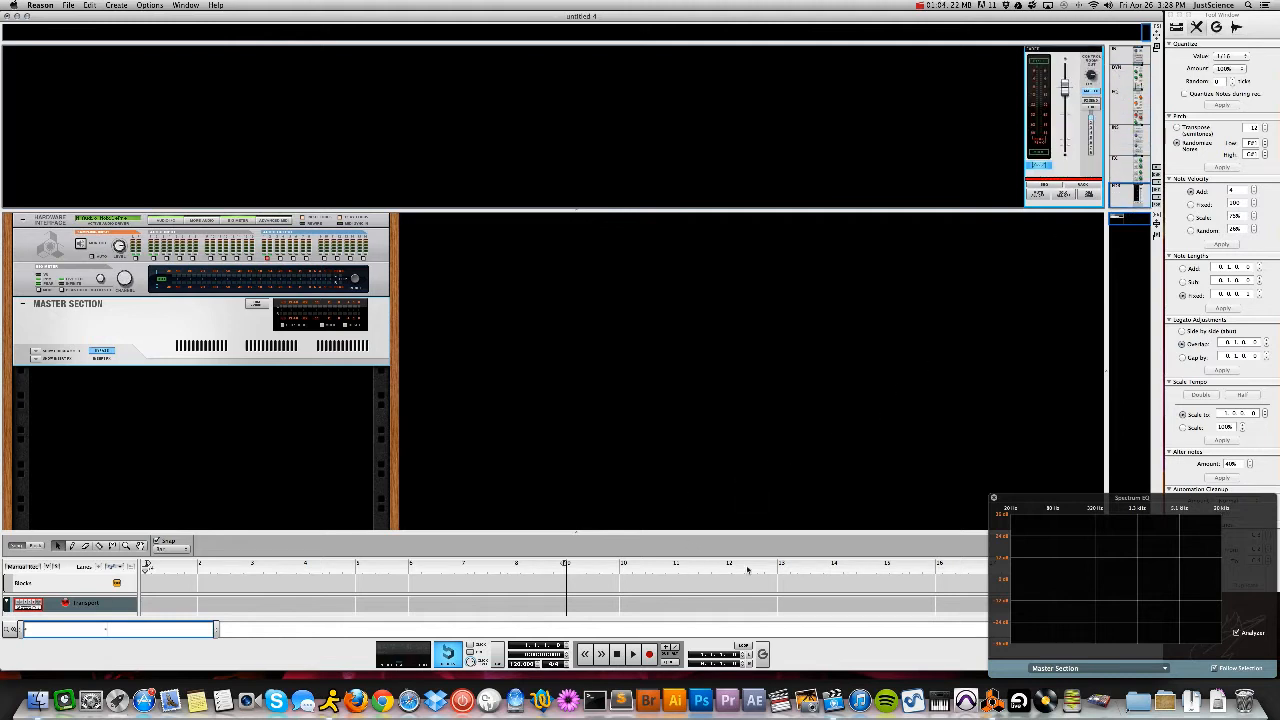
Set the quantize value to 1/16 and enable quantizing notes during recording
click(1218, 30)
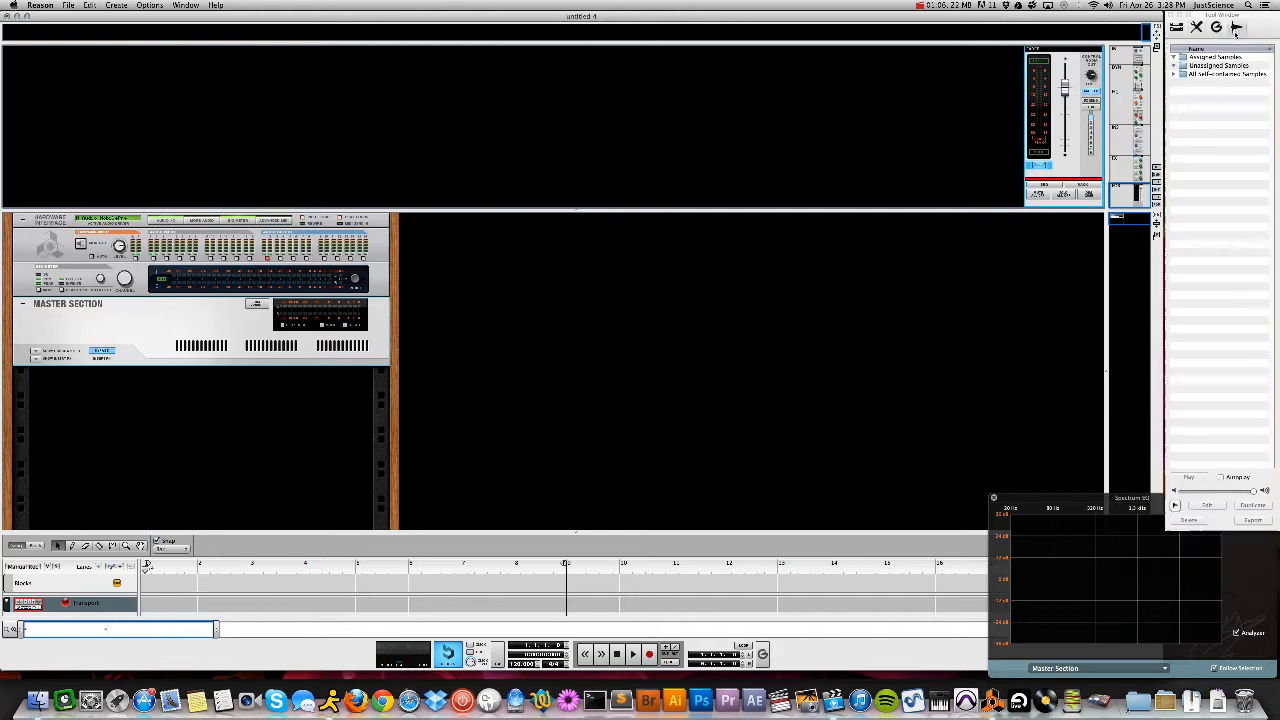
click(1196, 27)
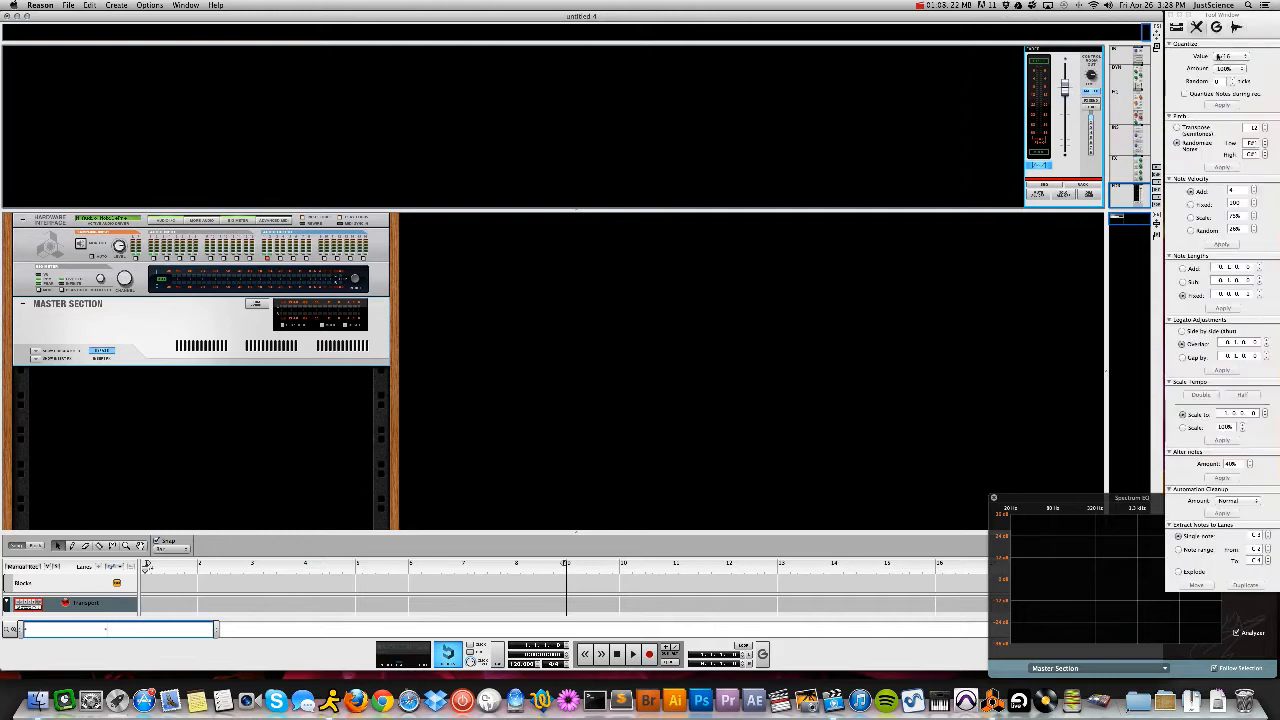
click(1224, 55)
click(1226, 64)
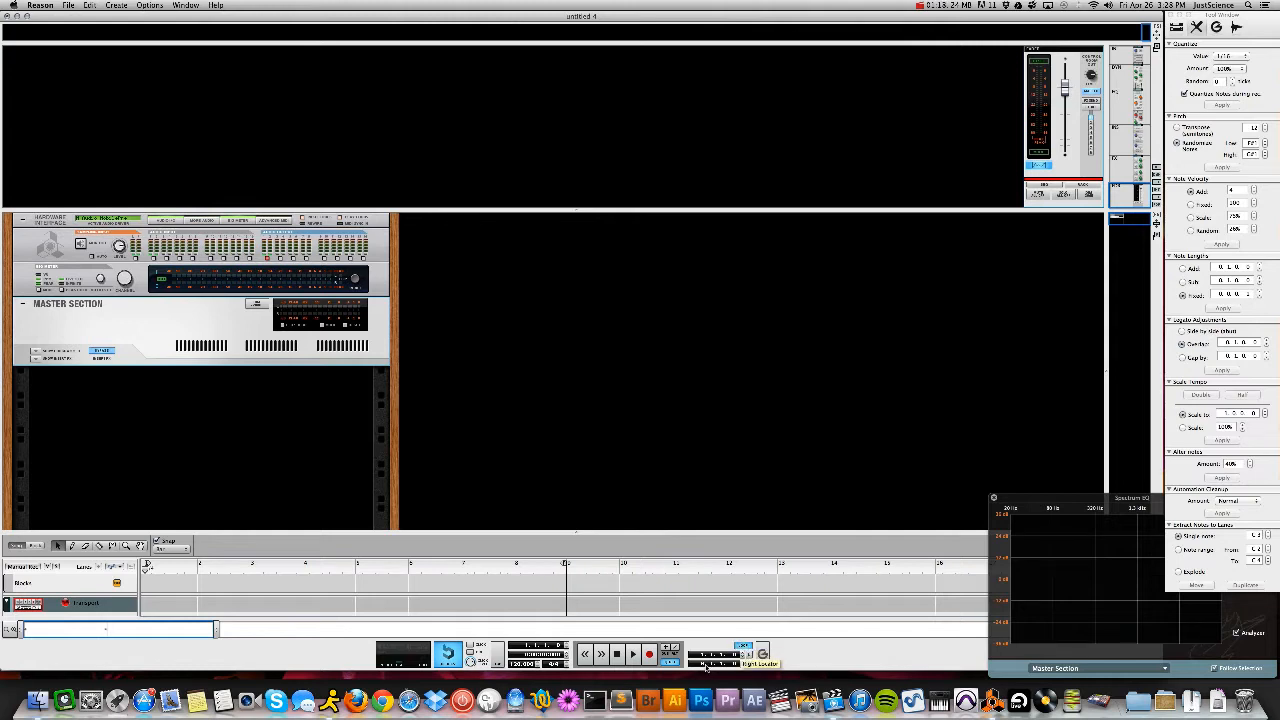
Zoom the sequencer timeline in on about the first nine bars and check the snap value in the enlarged sequencer
drag(213, 628, 127, 628)
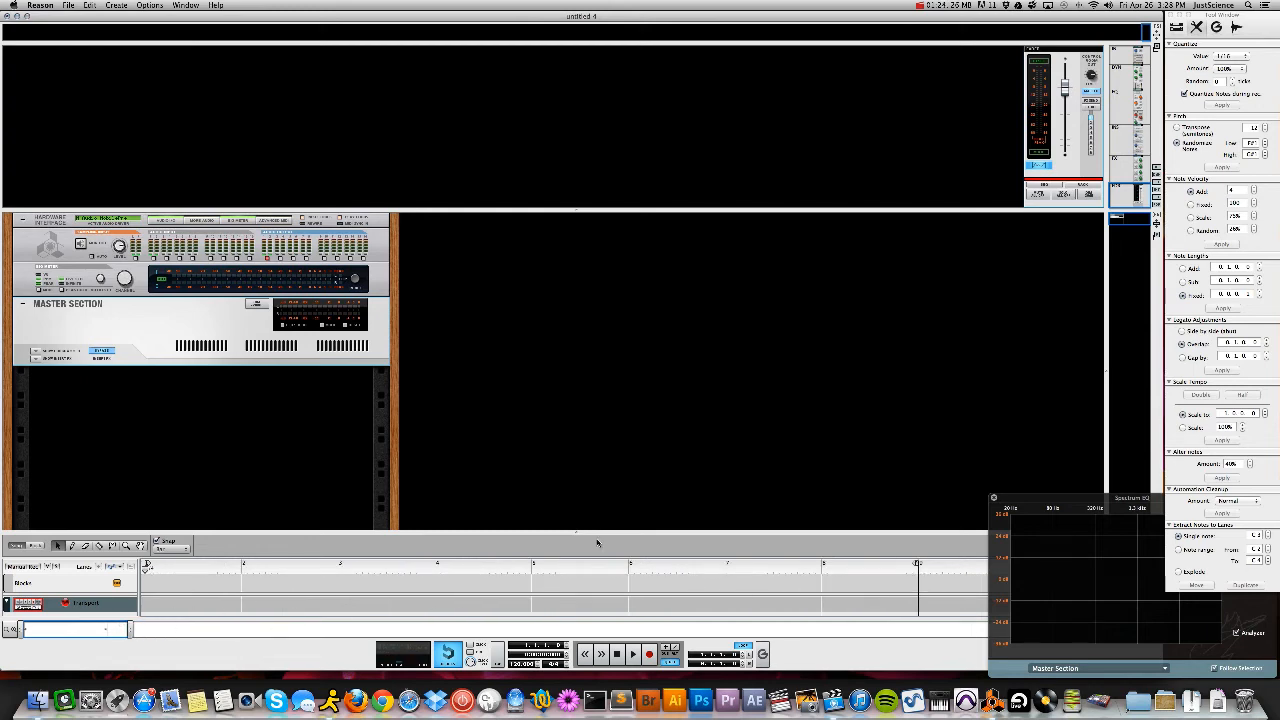
drag(580, 534, 580, 474)
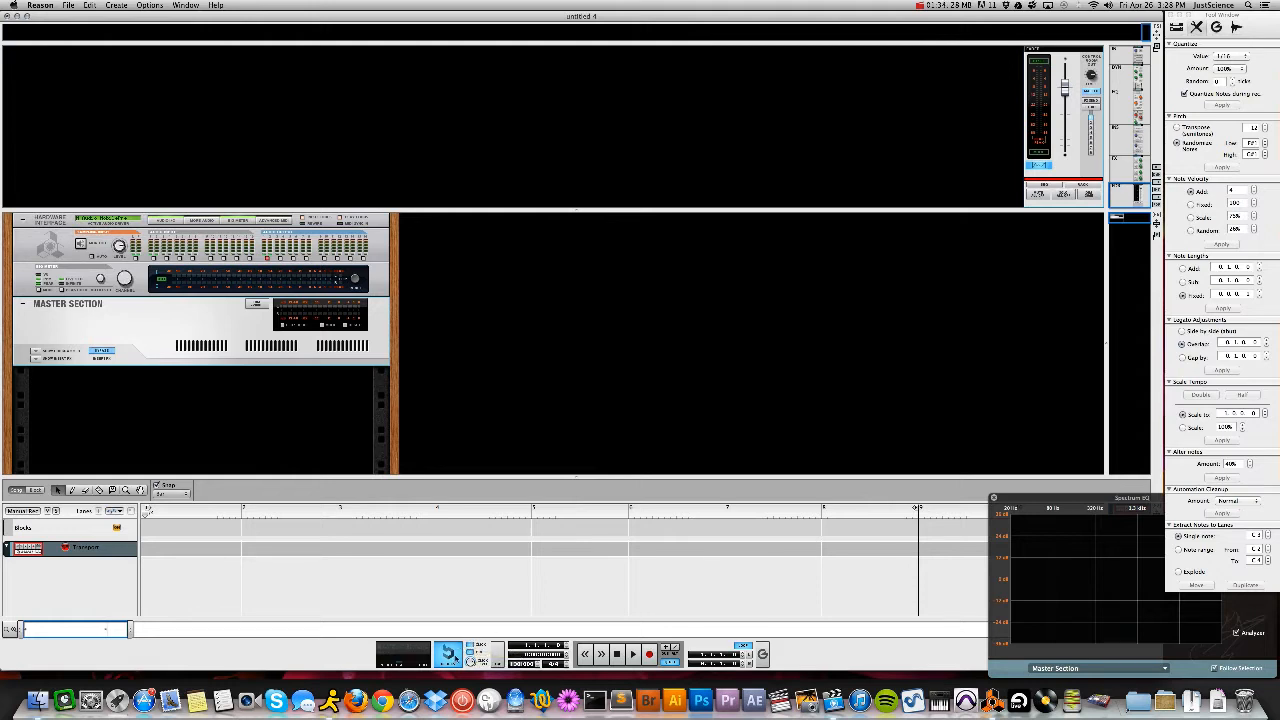
click(164, 496)
click(170, 495)
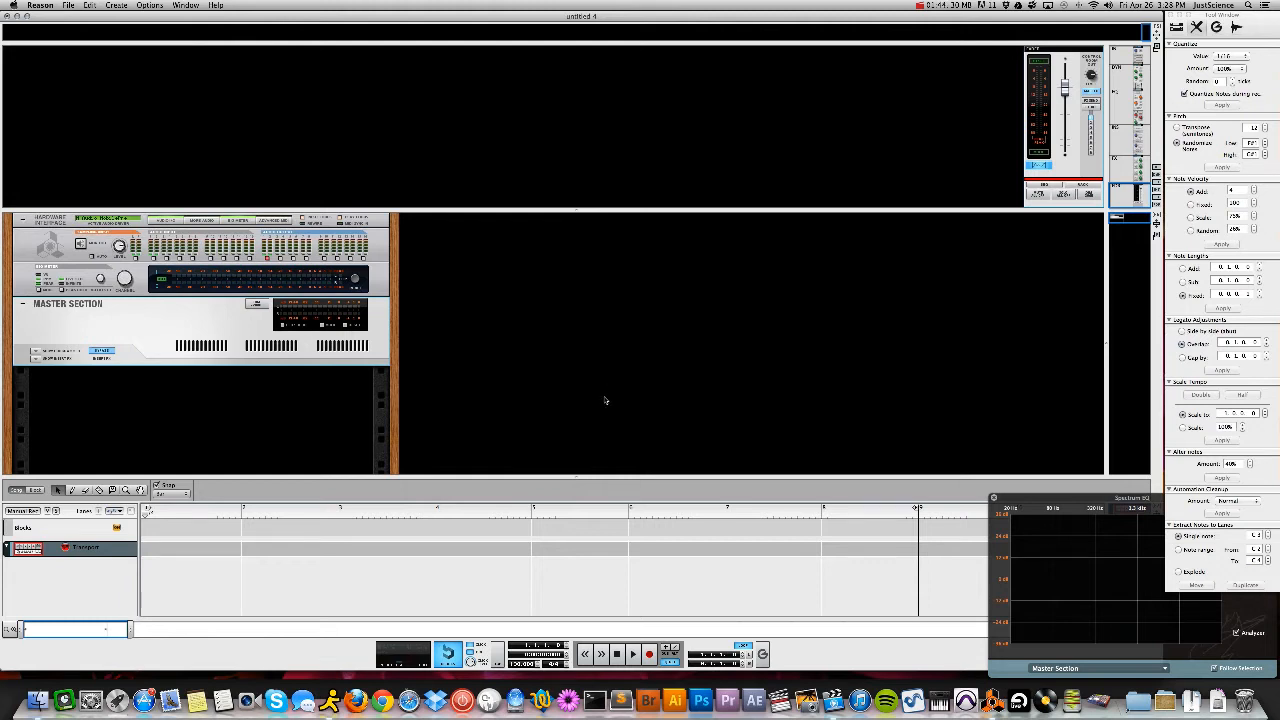
Give the rack the full window height and add a Flower Audio Loudness Meter below the Master Section
drag(573, 478, 583, 618)
drag(579, 209, 573, 34)
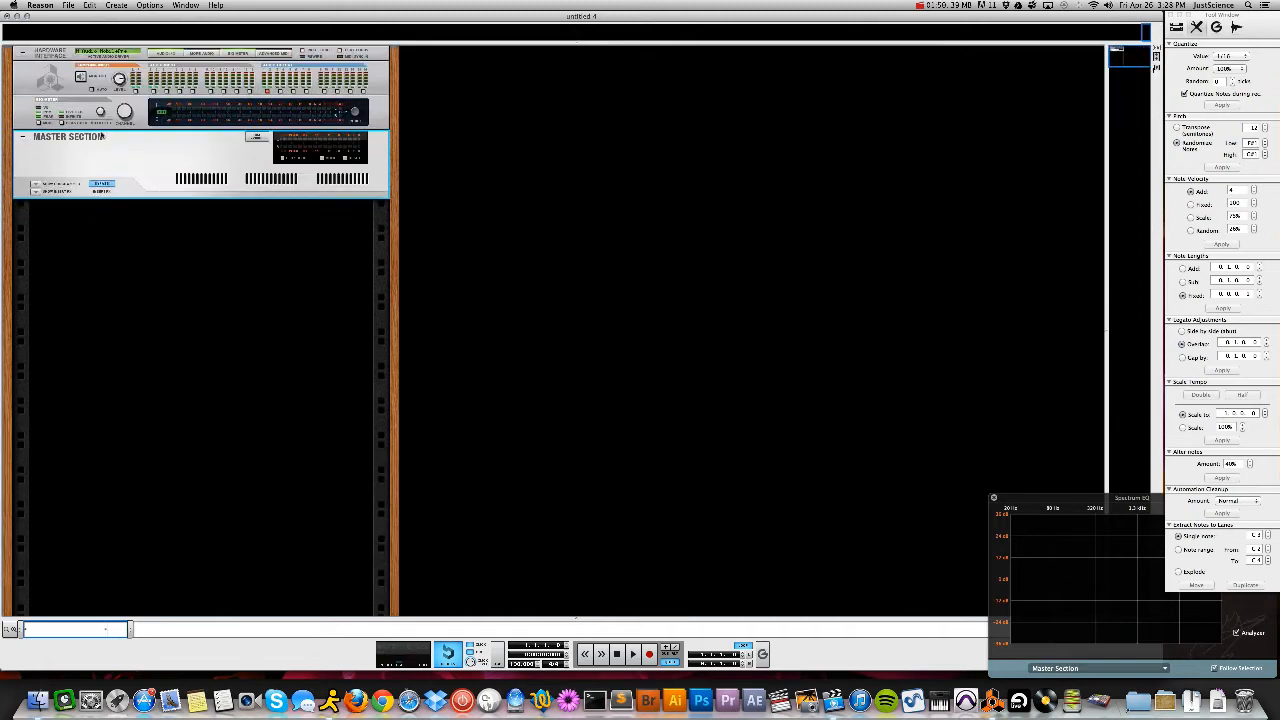
right_click(244, 190)
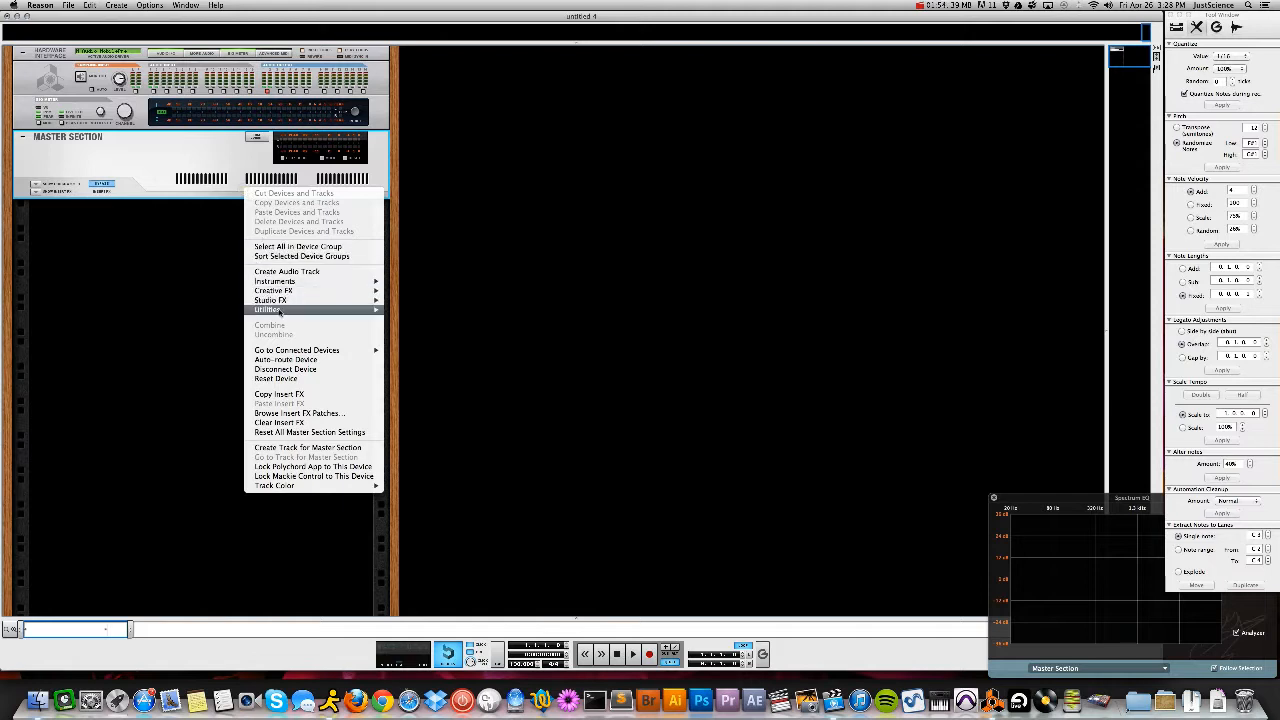
mouse_move(313, 314)
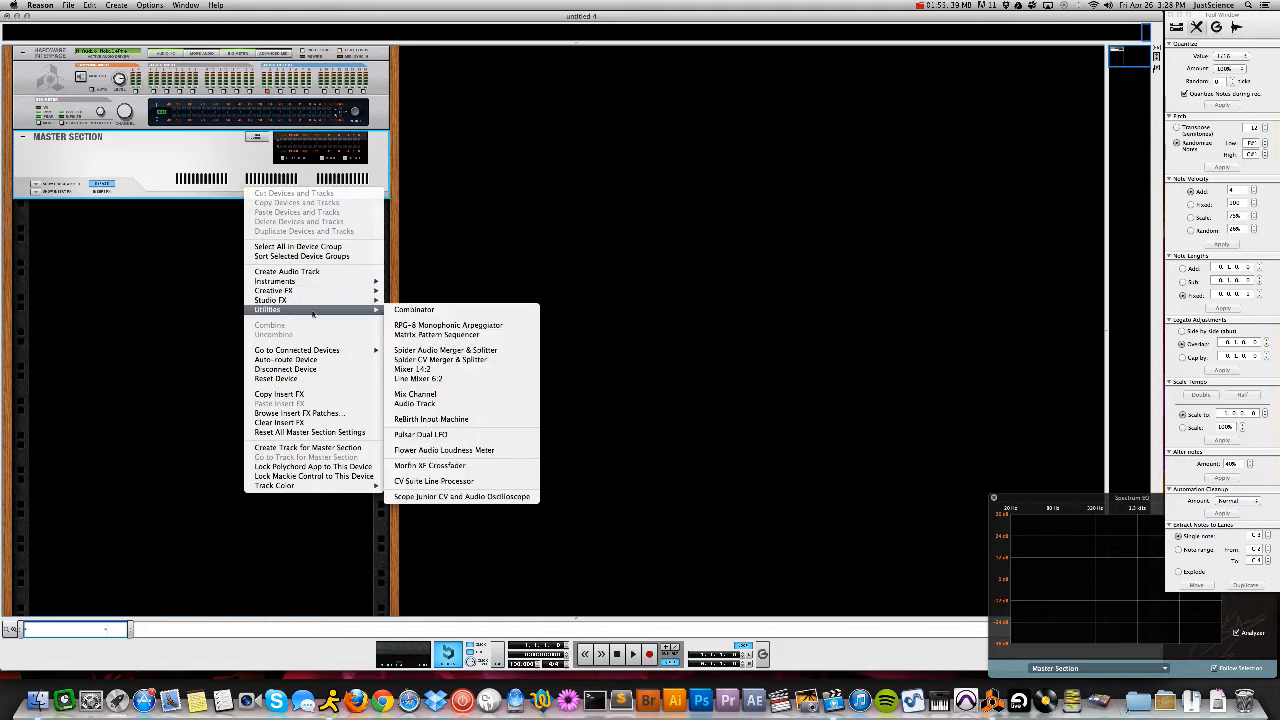
click(426, 450)
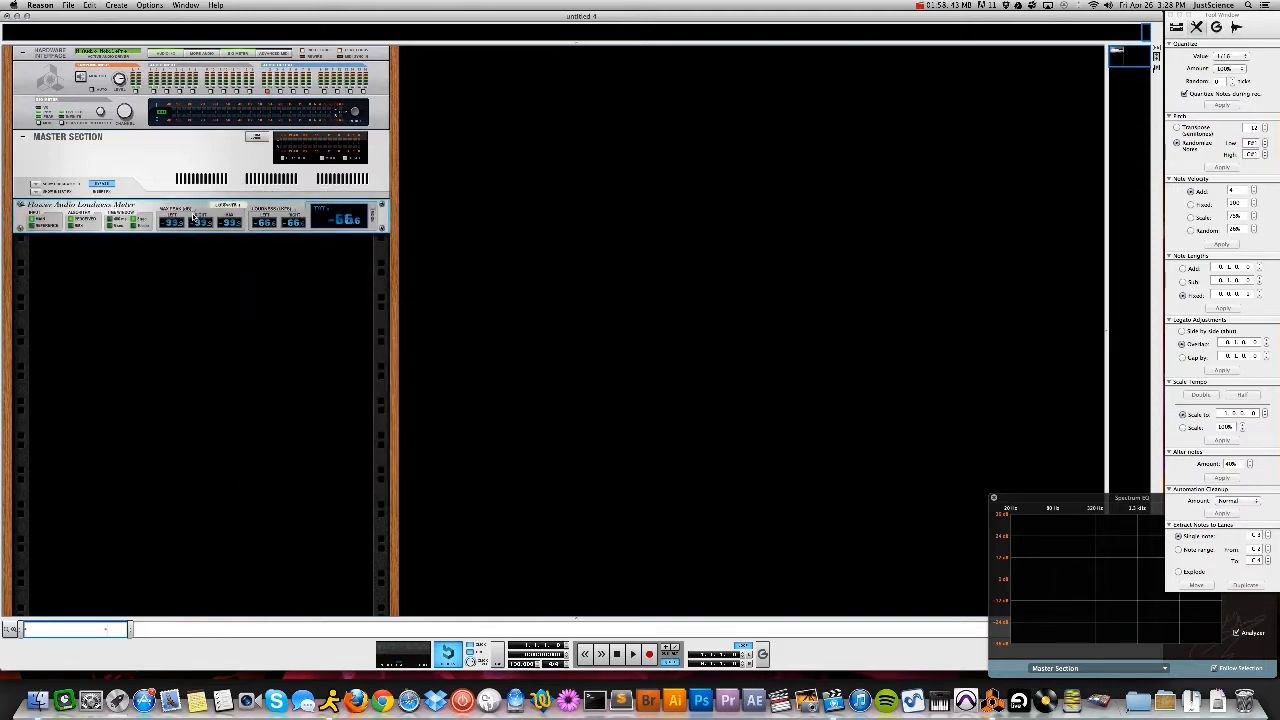
Rename the Flower Audio Loudness Meter device as Loudness
click(232, 205)
key(BackSpace)
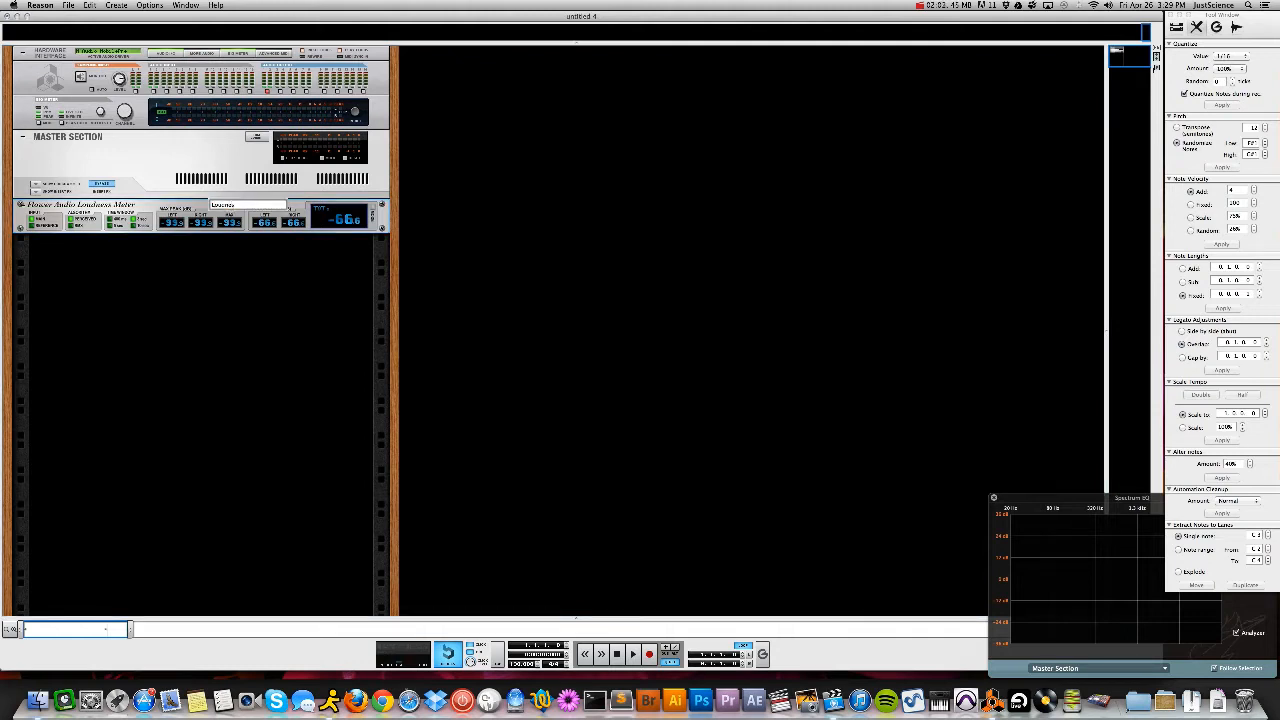
key(Return)
On the rack's rear, route the Master Section's output through the loudness meter and on to the Audio I/O outputs
key(Tab)
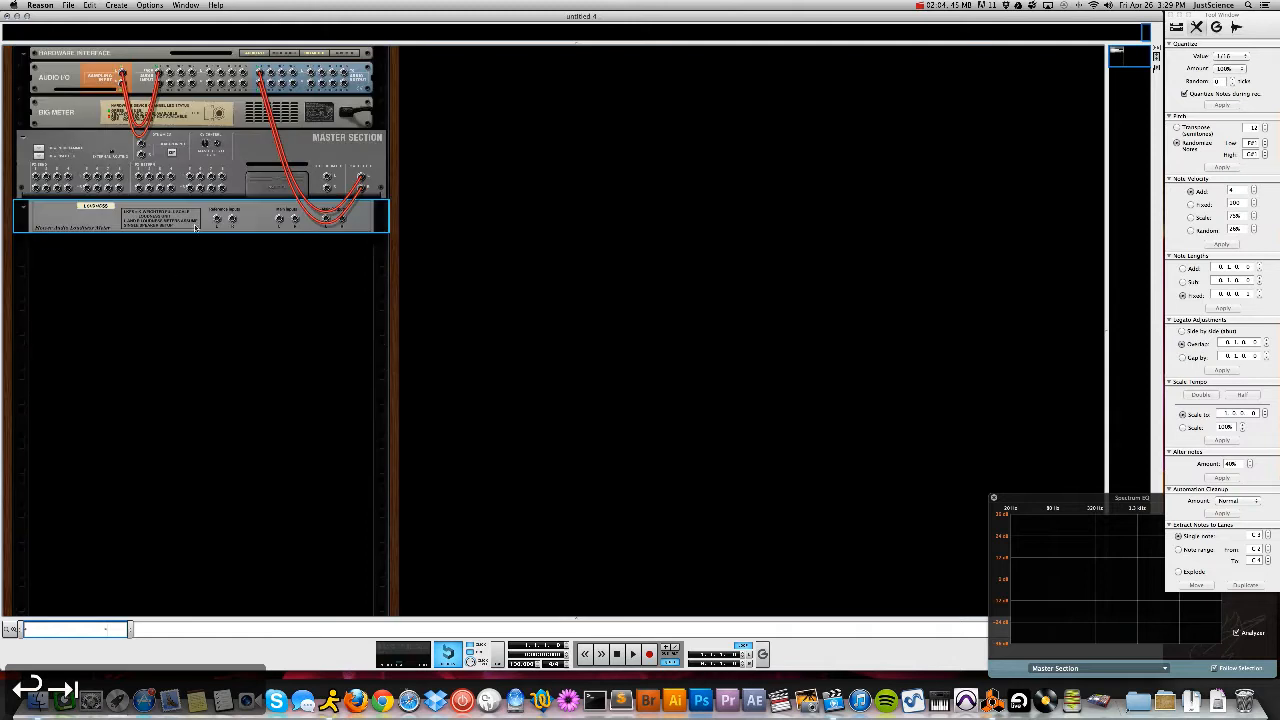
drag(362, 178, 261, 72)
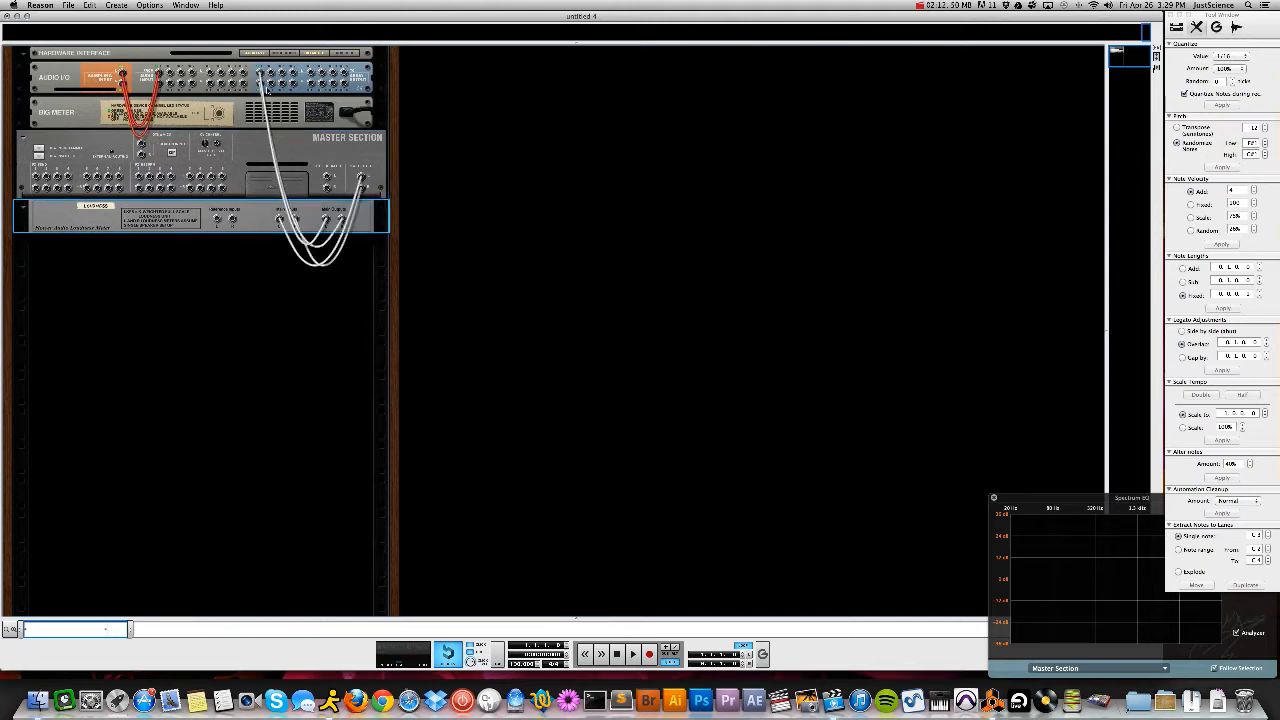
key(Tab)
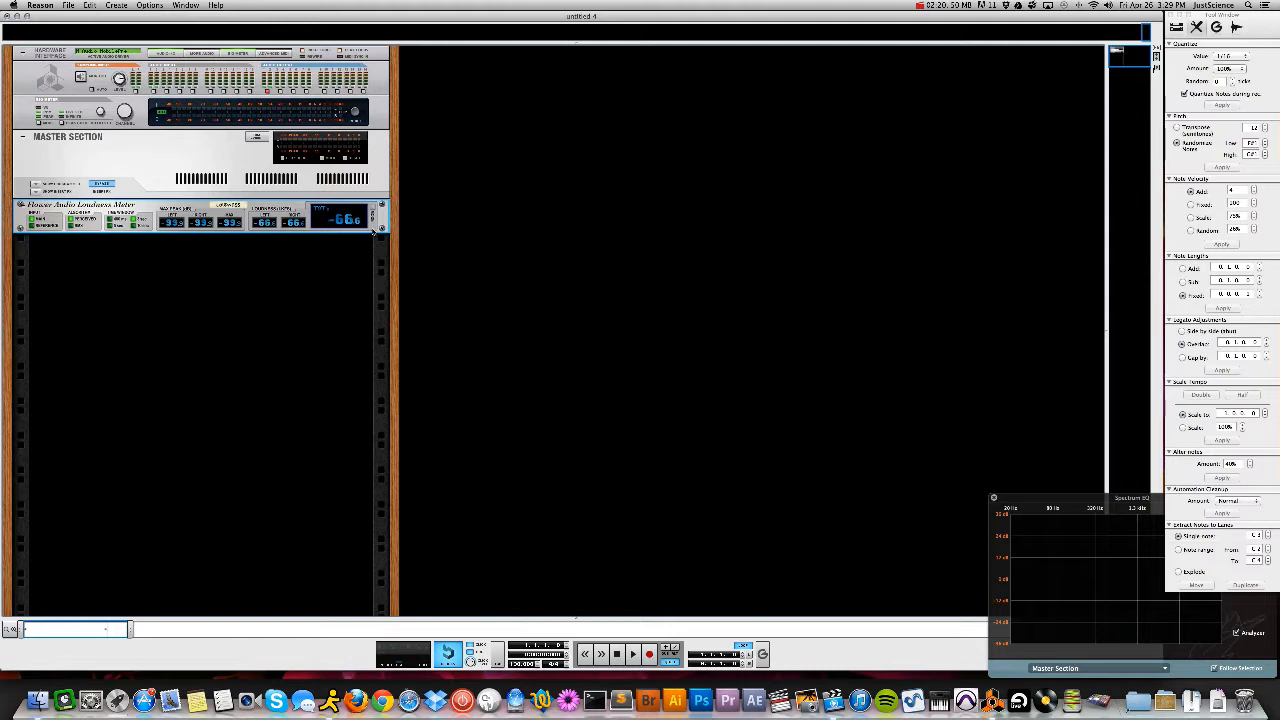
Create an effect below the loudness meter from the peff midside mastering A Combinator patch in the Mastering folder
right_click(372, 228)
mouse_move(395, 343)
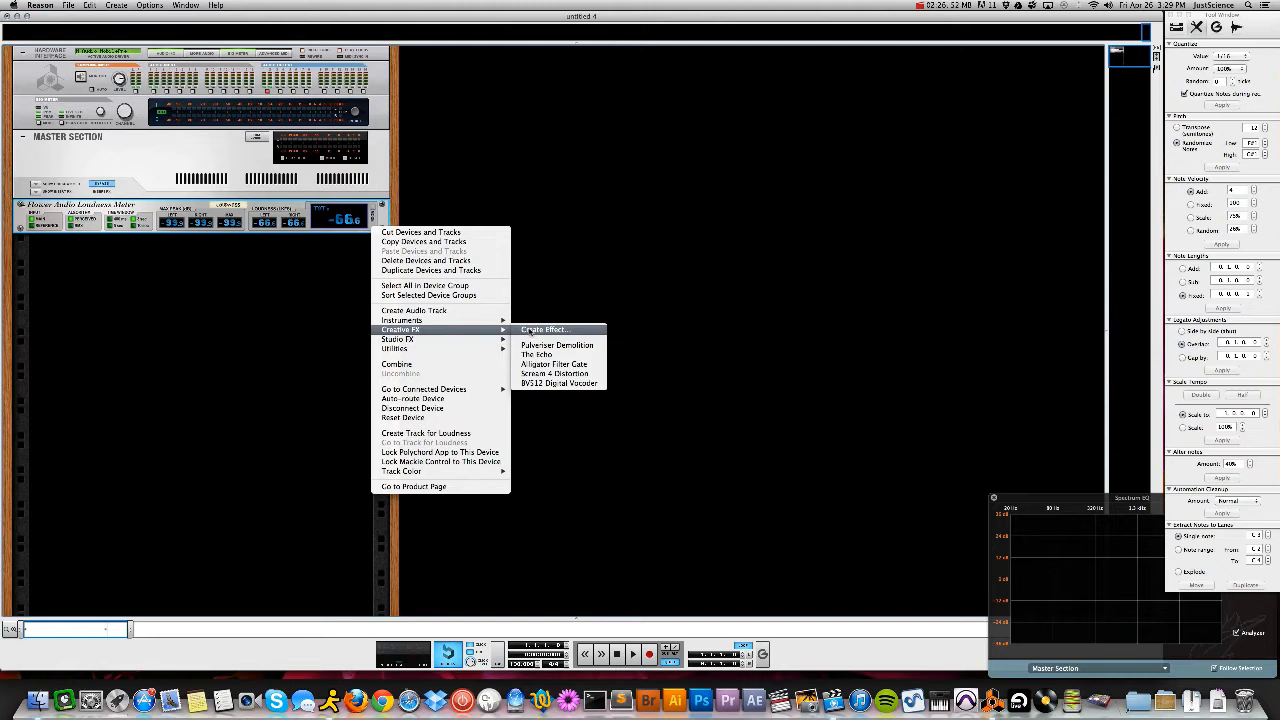
click(529, 331)
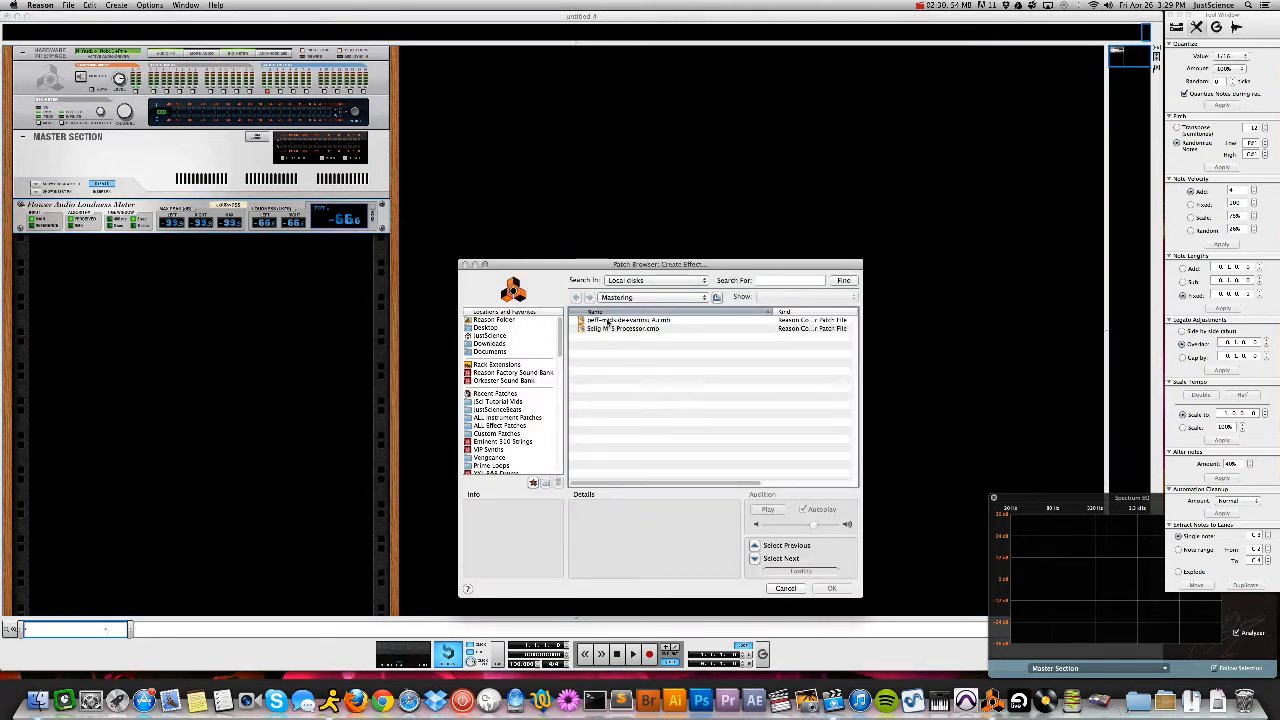
click(607, 320)
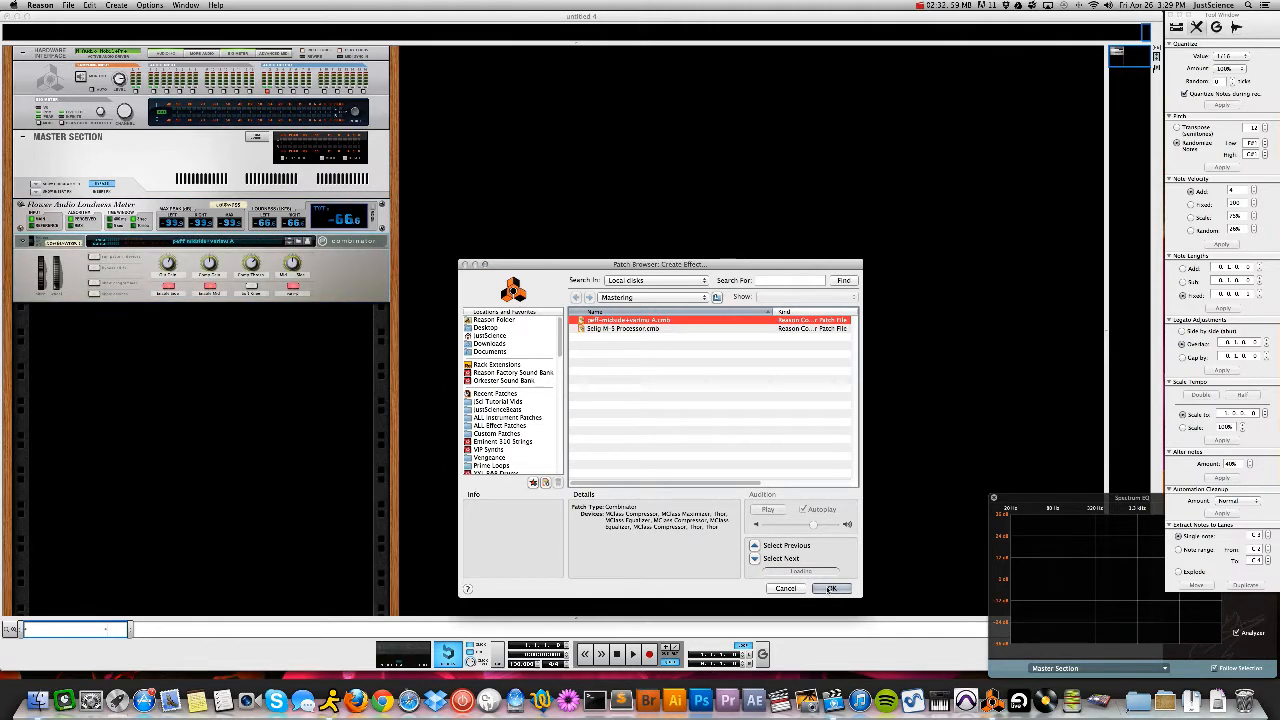
click(831, 588)
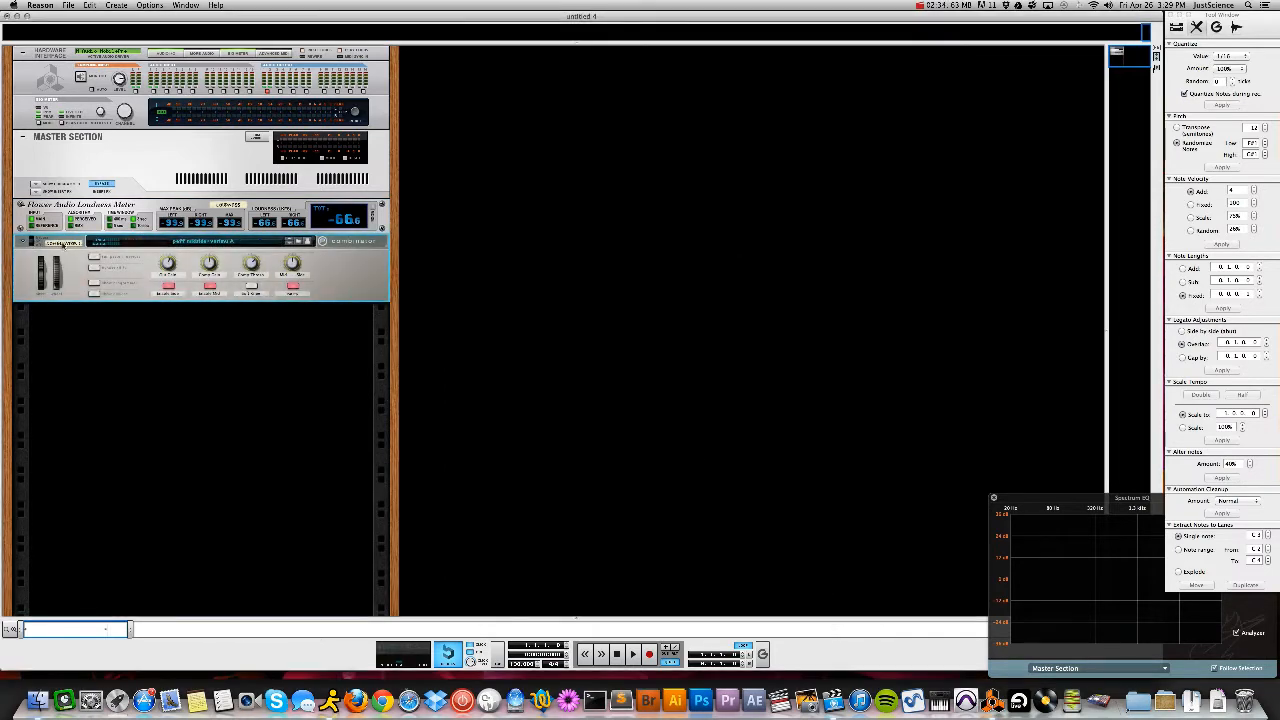
Rename the new mastering Combinator as Mid Side
click(63, 244)
text(Mid Str)
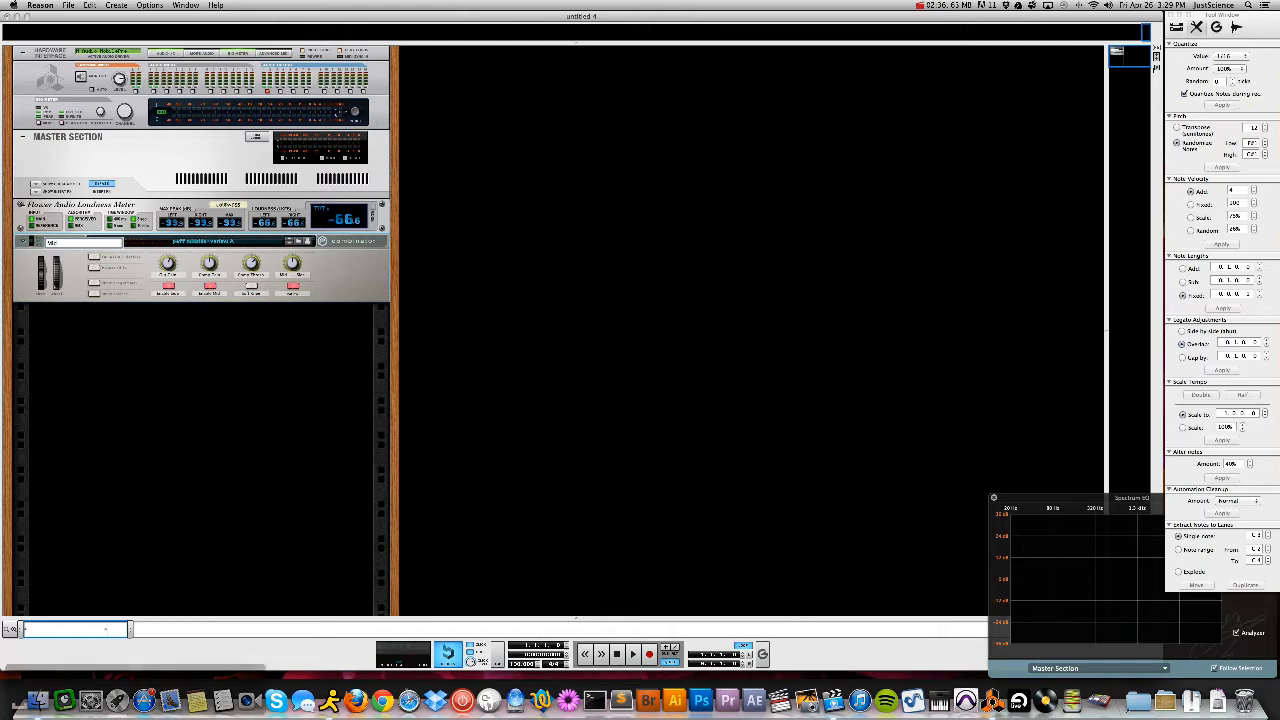
key(Return)
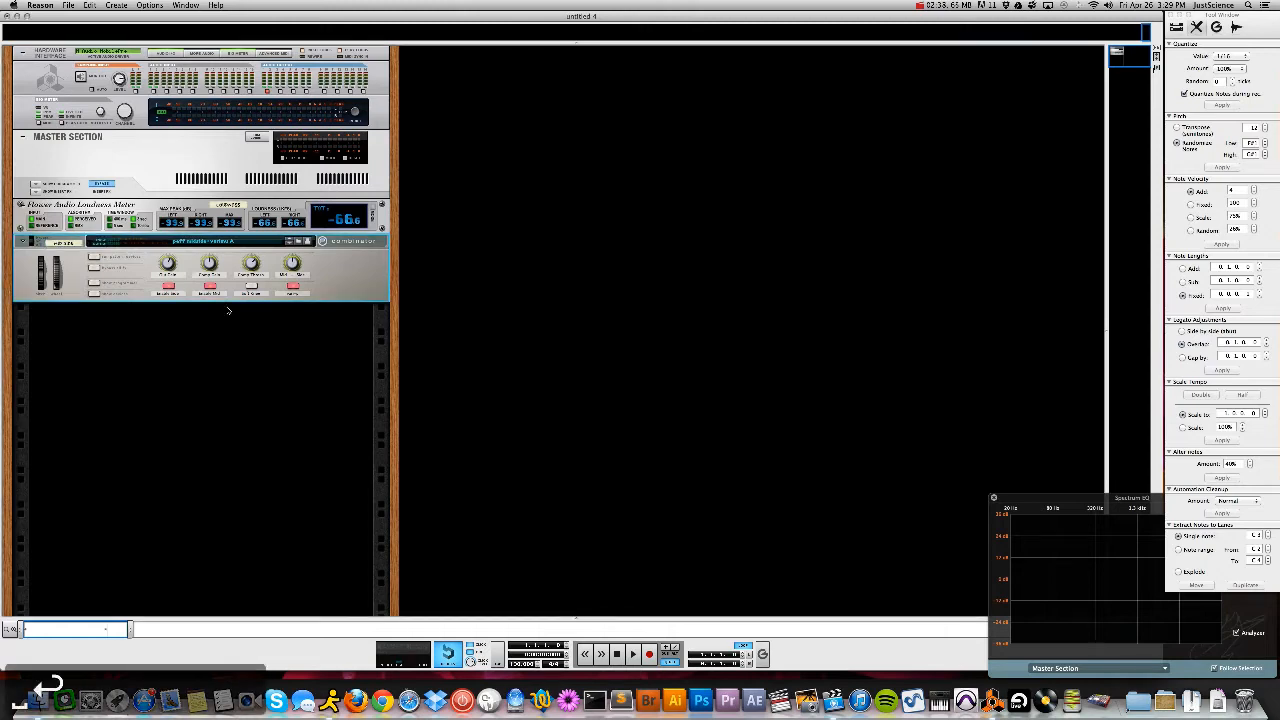
On the rack's rear, route the loudness meter's output through the Mid Side Combinator and on to the Audio I/O outputs
key(Tab)
mouse_move(326, 220)
mouse_down()
mouse_move(315, 223)
mouse_move(326, 220)
mouse_up()
mouse_move(285, 259)
mouse_down()
mouse_move(257, 263)
mouse_move(285, 259)
mouse_up()
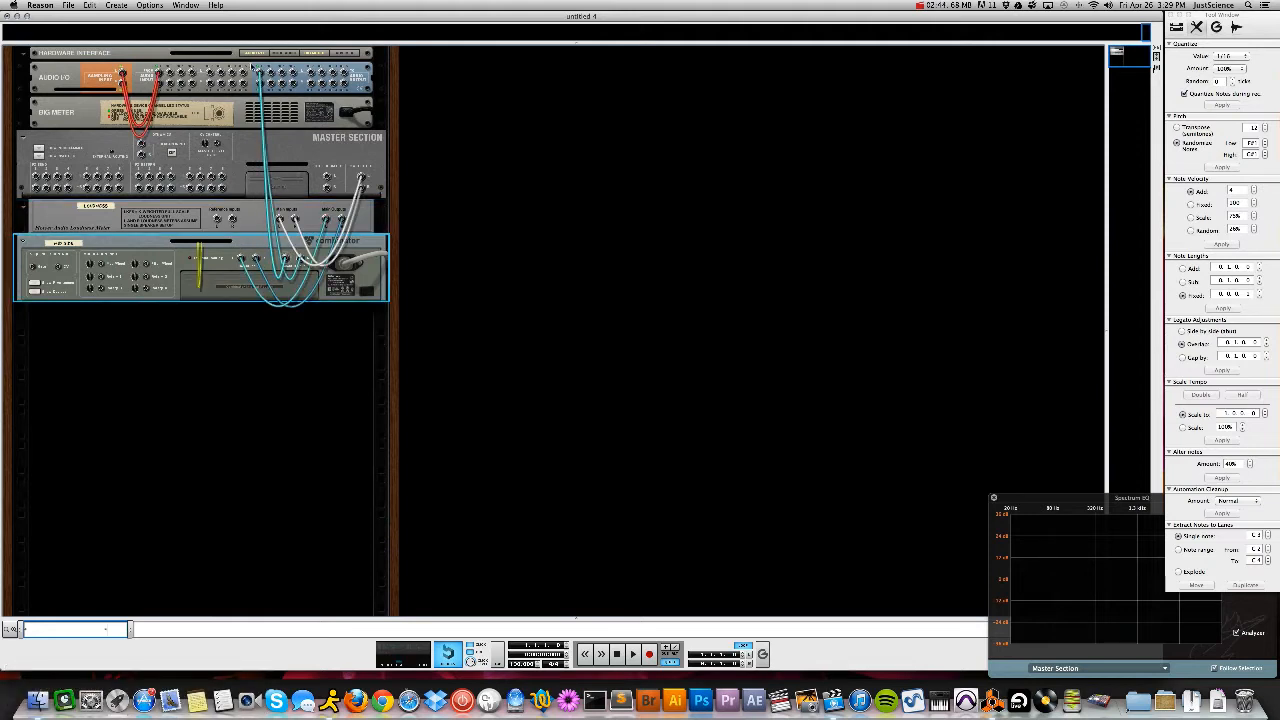
key(Tab)
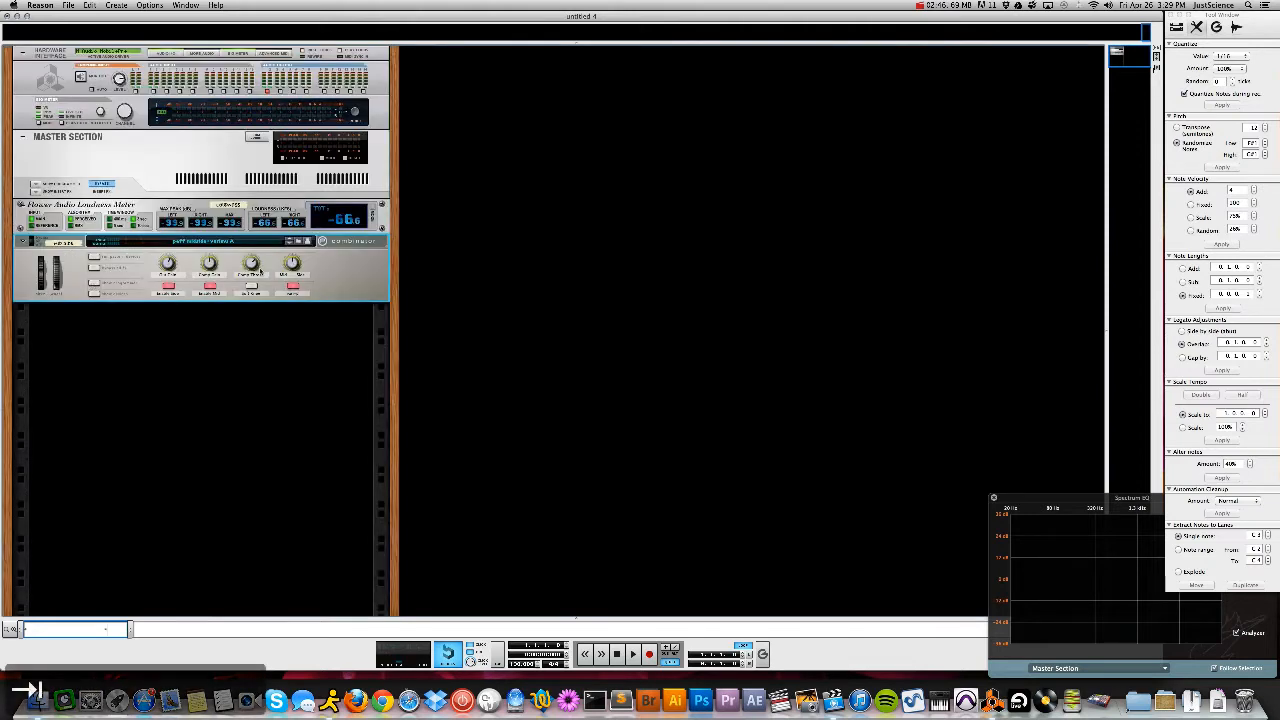
Fold the Mid Side Combinator and create a Softube Saturation Knob below it
click(20, 243)
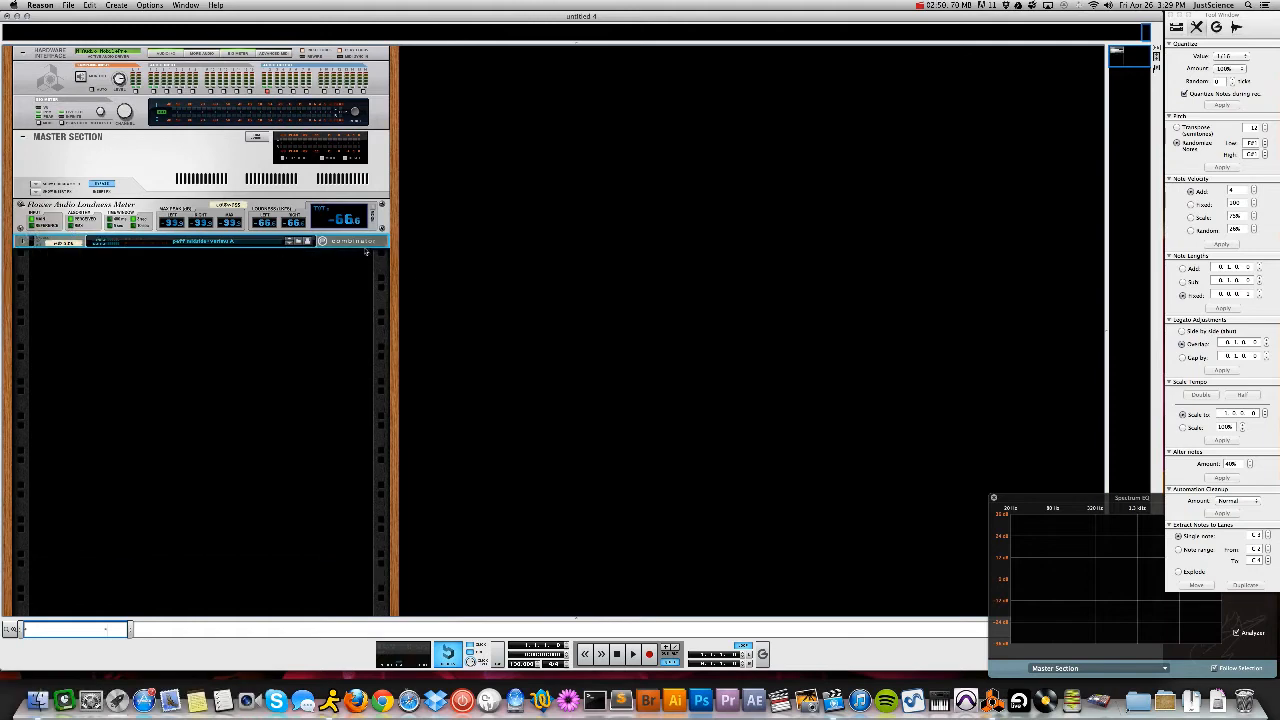
right_click(352, 240)
mouse_move(388, 355)
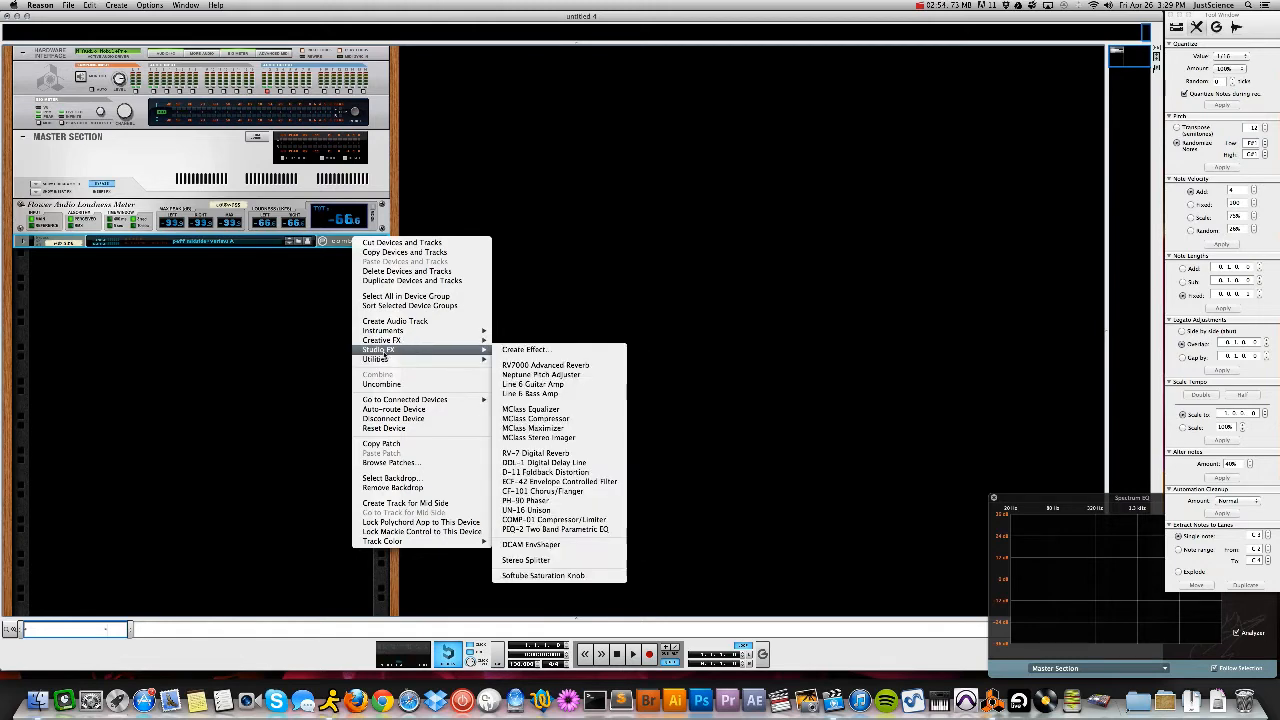
click(540, 575)
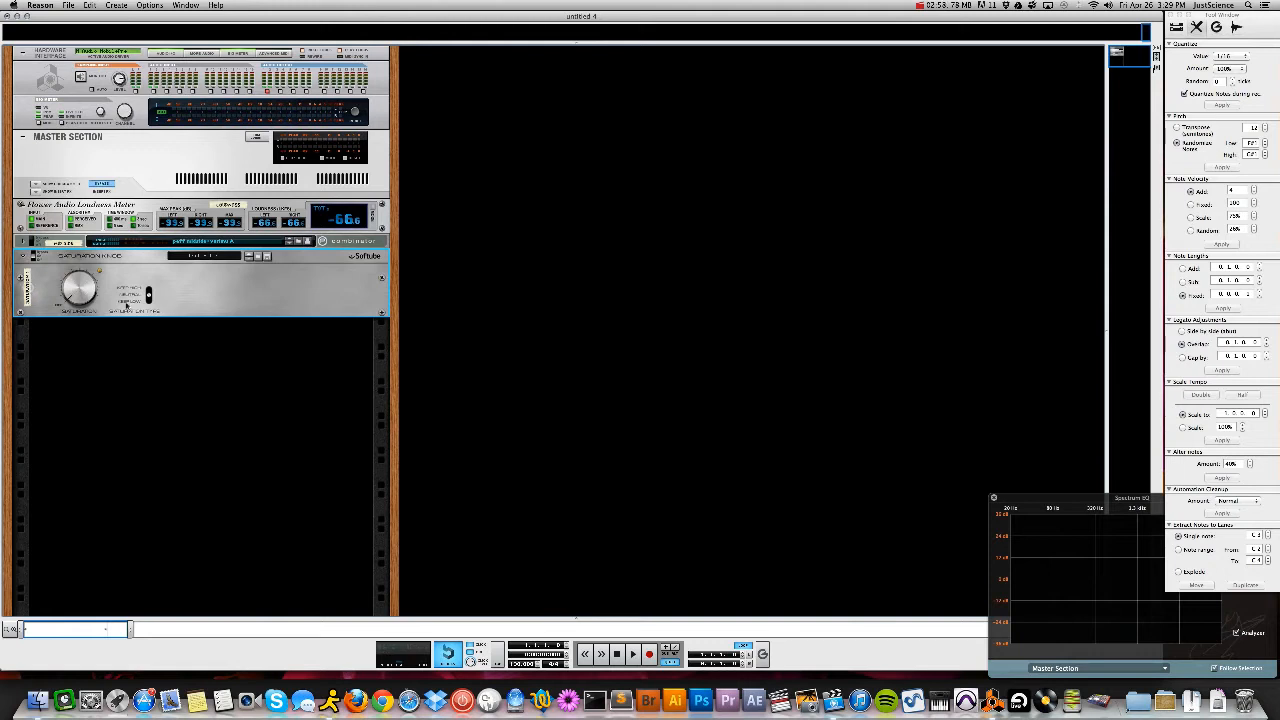
Rename the Saturation Knob as Final Tape and fold the device
click(27, 287)
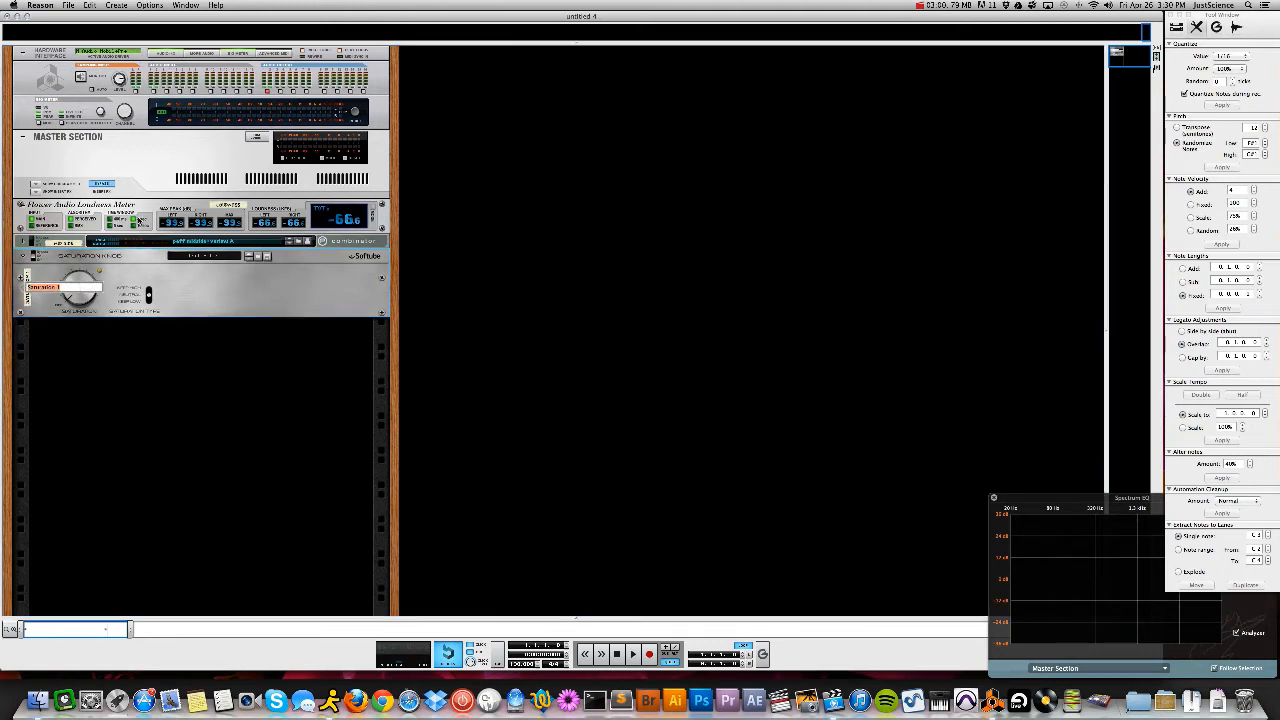
text(Final Tape)
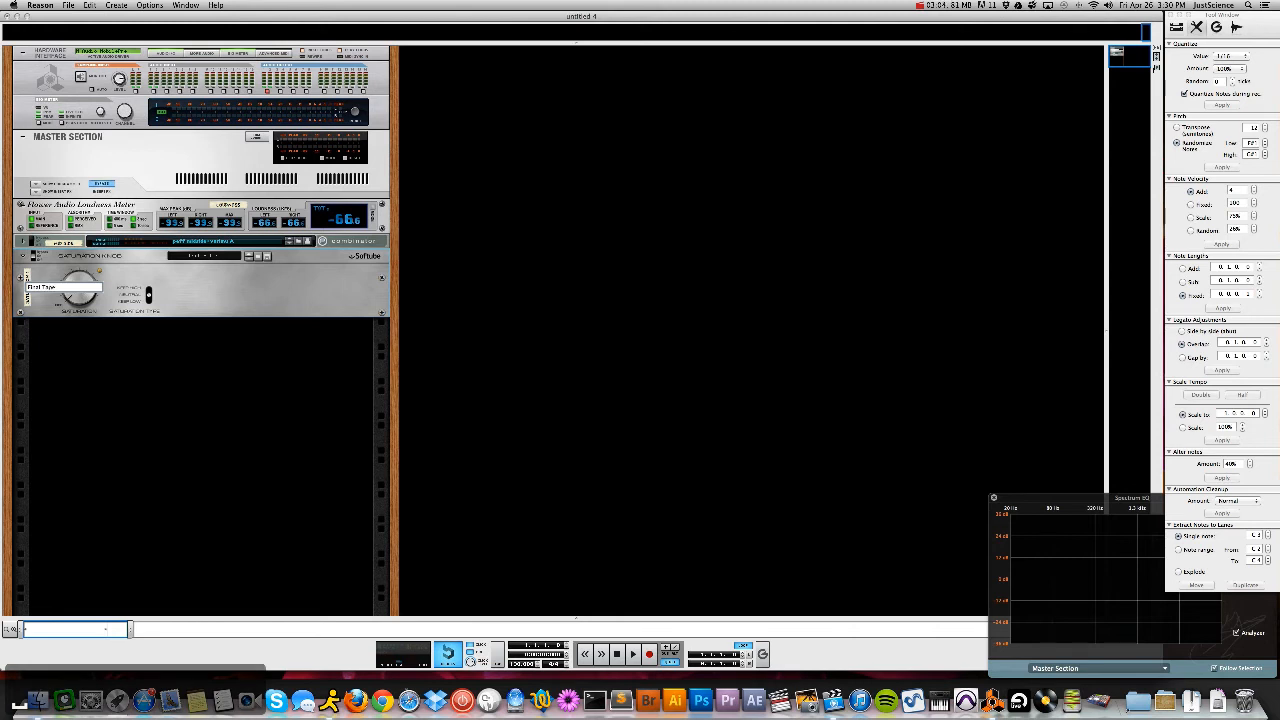
key(Return)
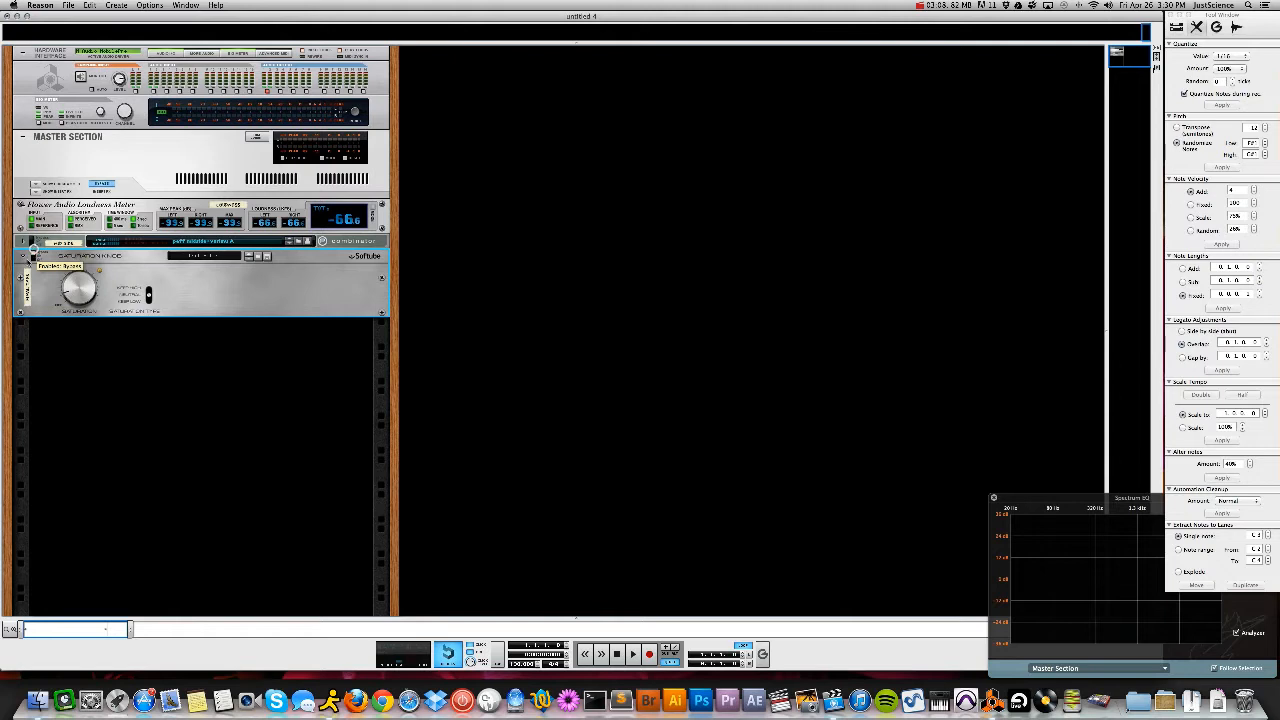
click(22, 255)
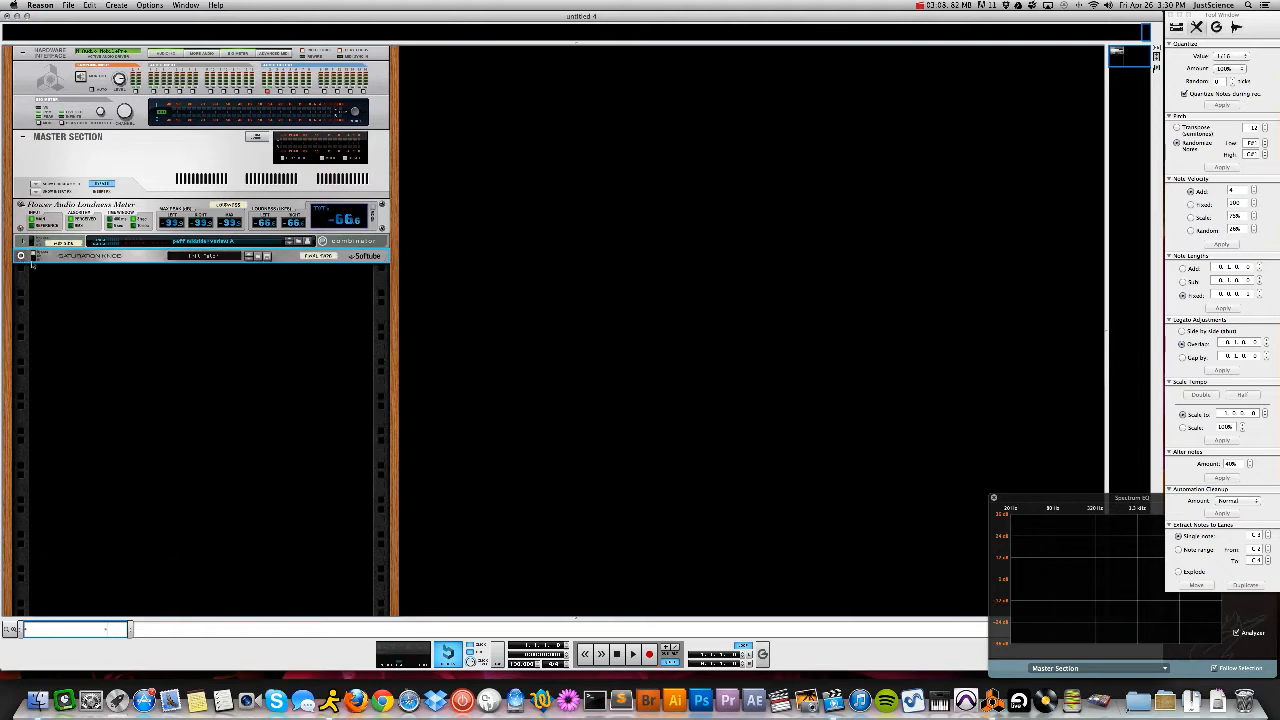
right_click(307, 300)
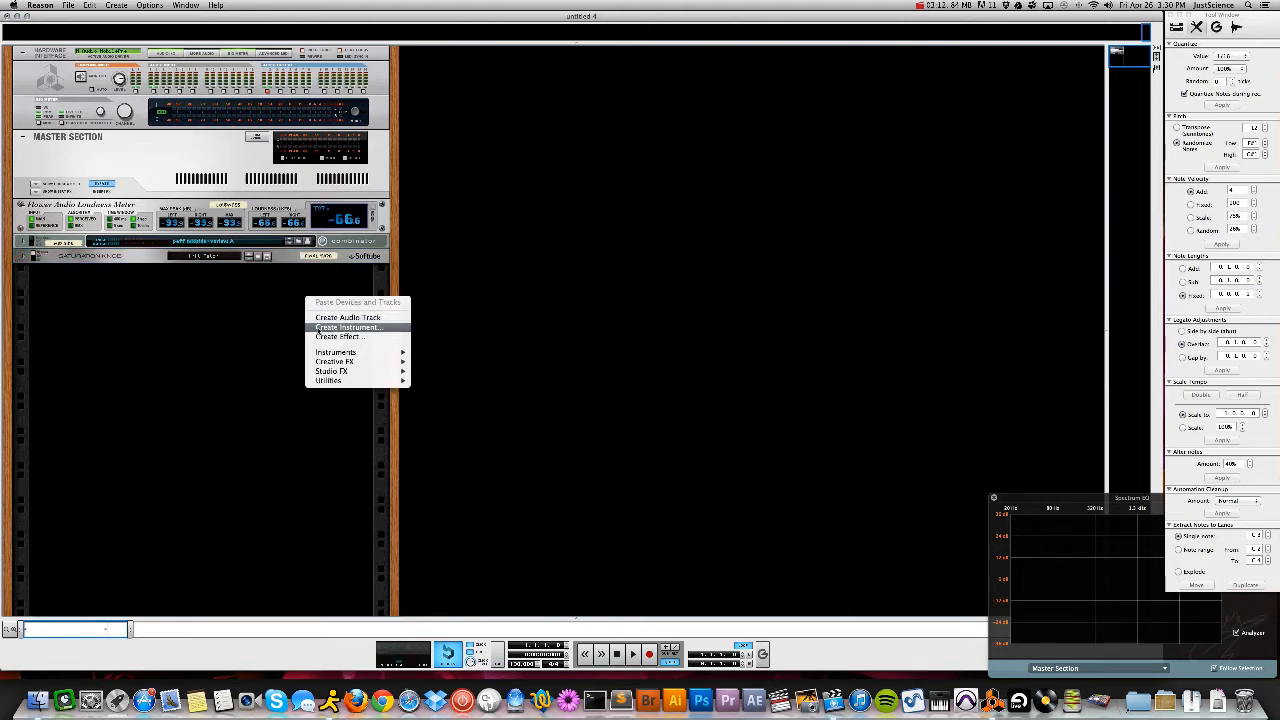
mouse_move(401, 362)
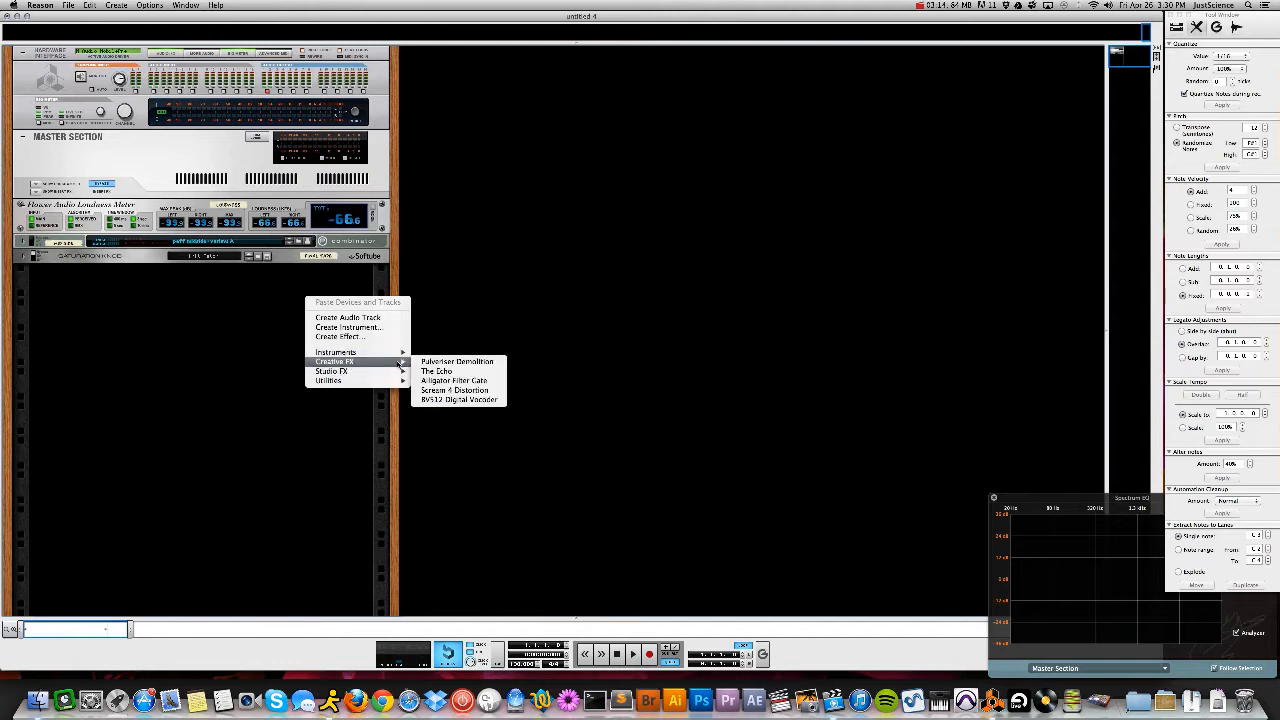
click(455, 390)
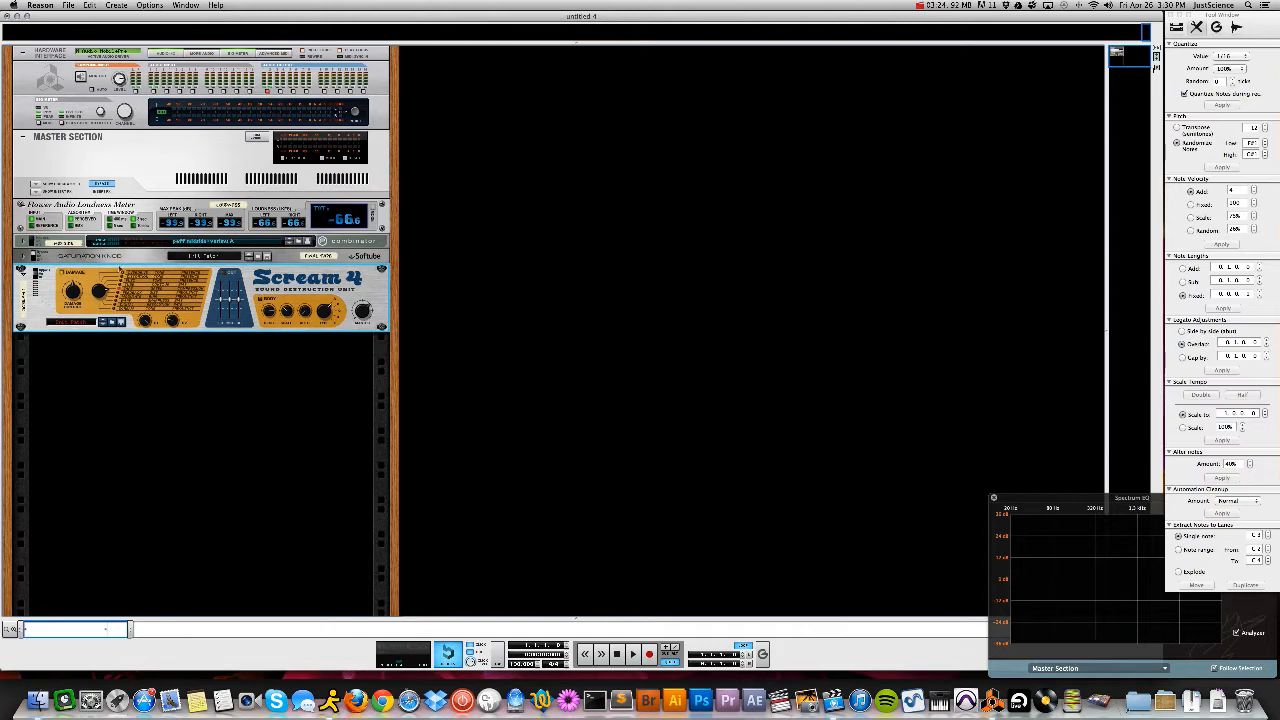
key(BackSpace)
click(708, 224)
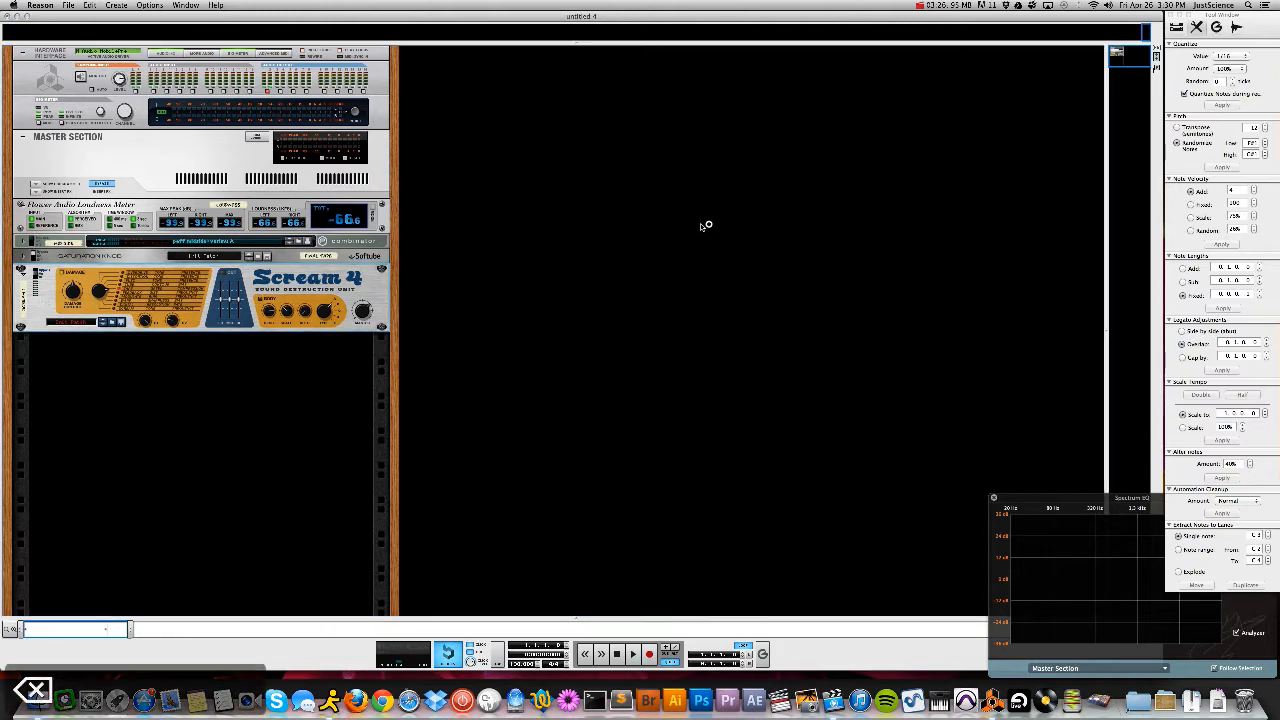
click(32, 258)
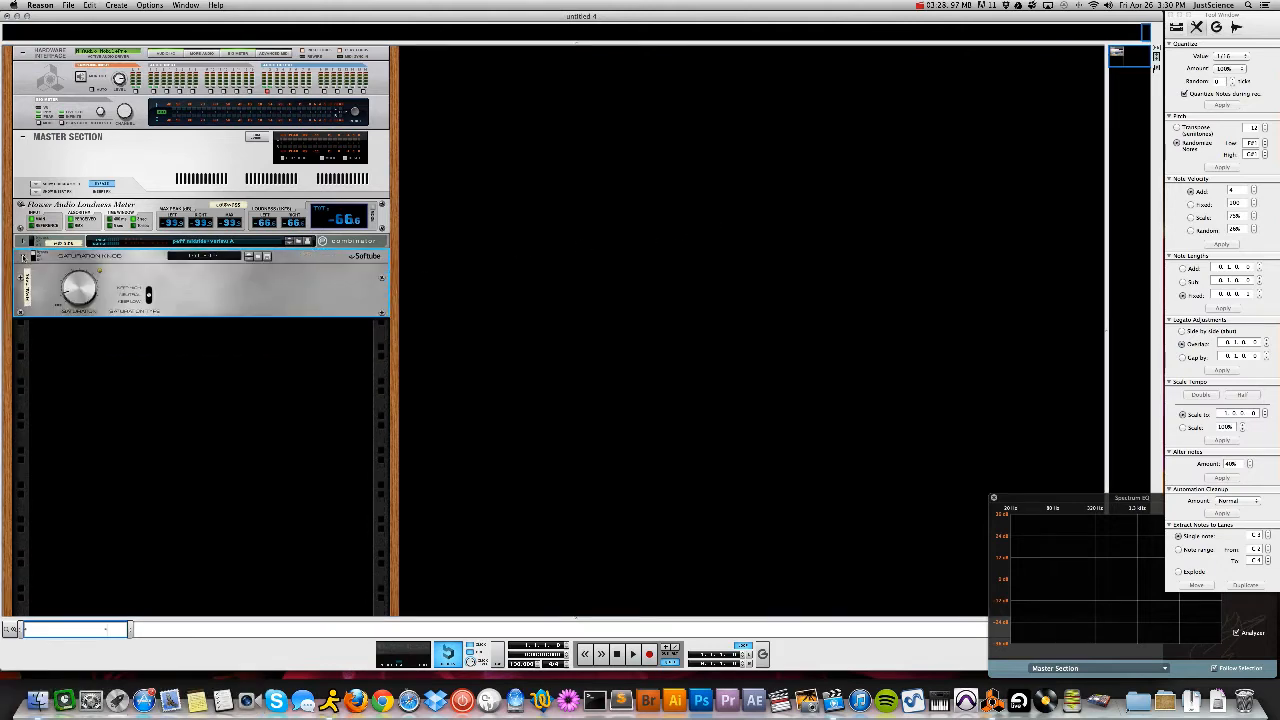
click(23, 257)
Create an MClass Equalizer below the Final Tape Saturation Knob and fold it
right_click(355, 257)
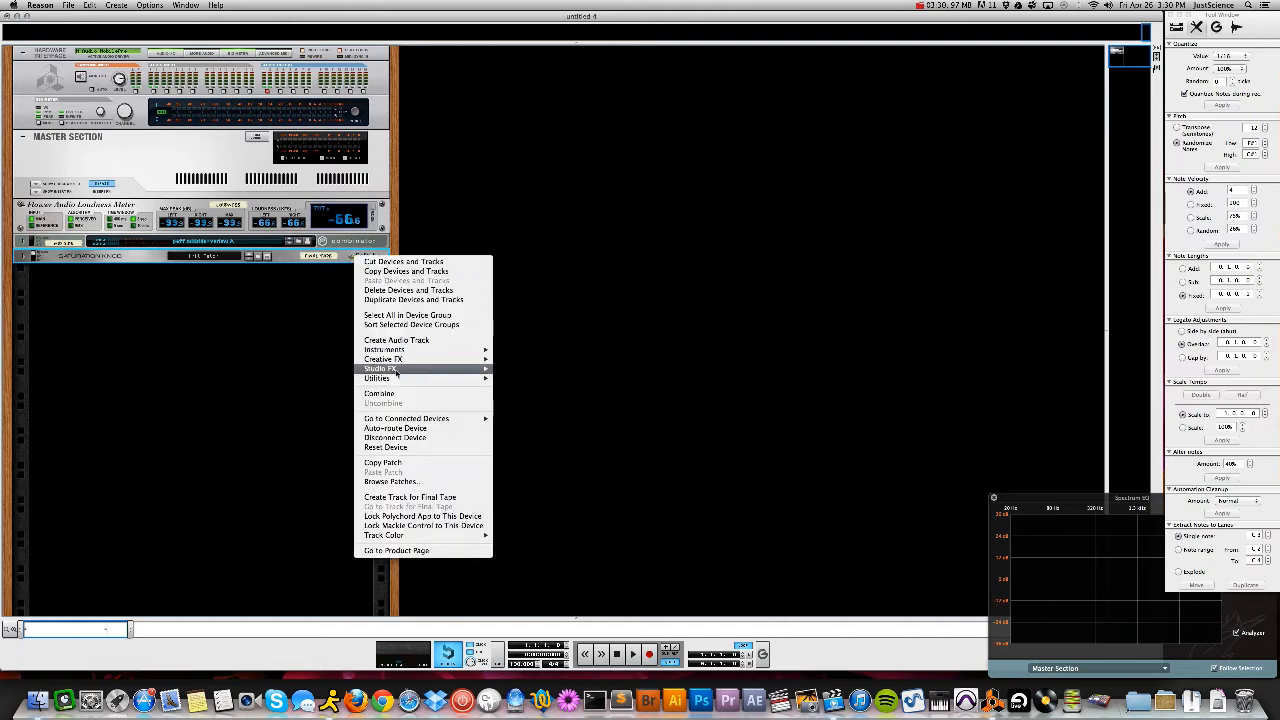
mouse_move(464, 372)
click(527, 432)
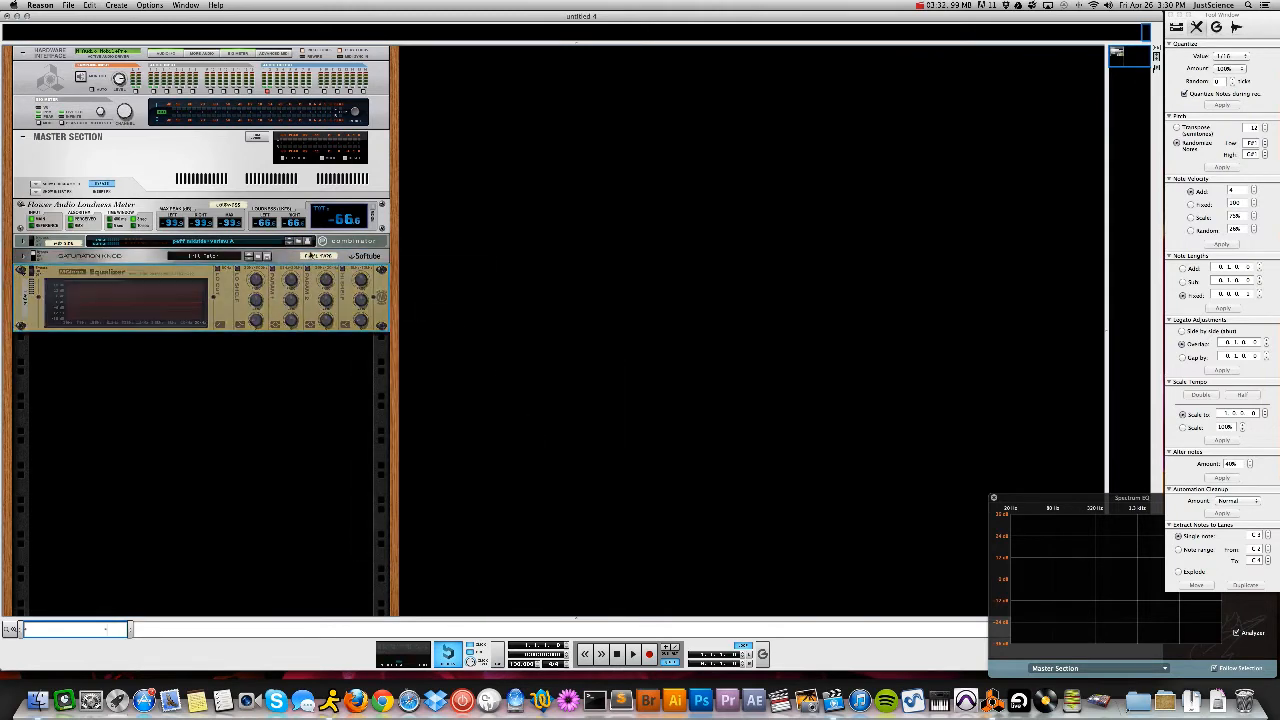
click(22, 271)
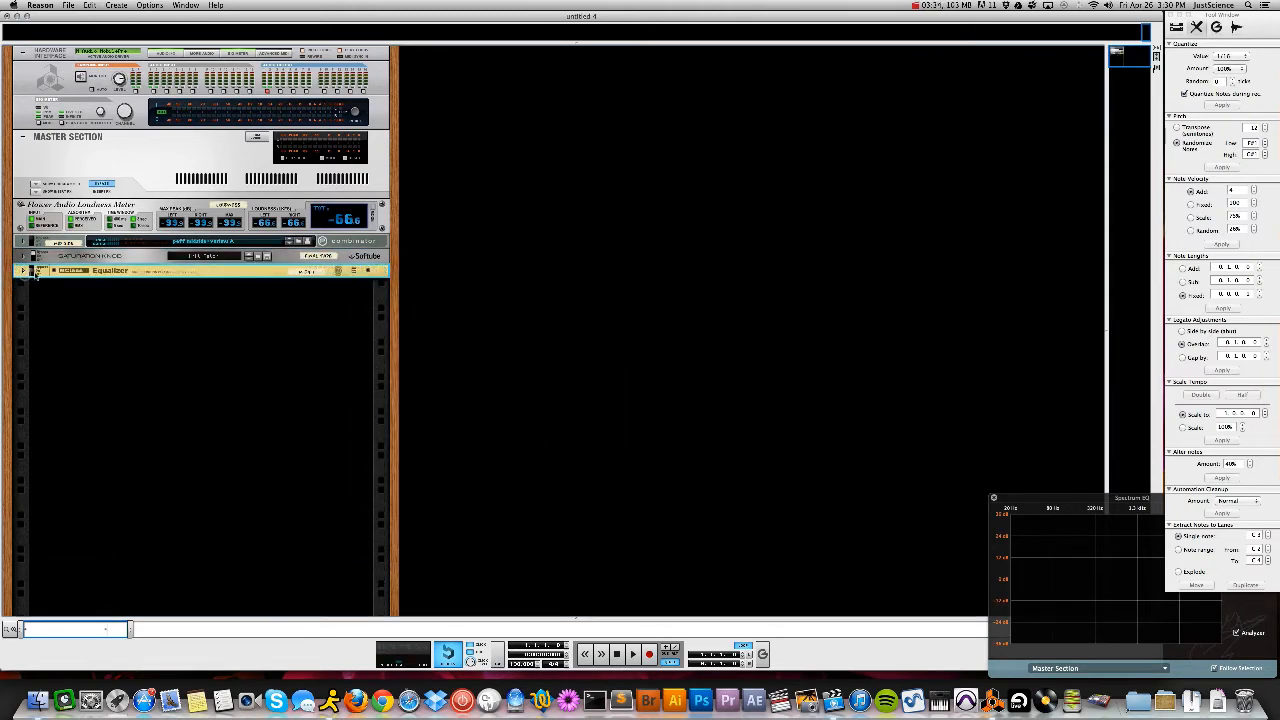
Rename the MClass Equalizer as Final EQ
click(310, 272)
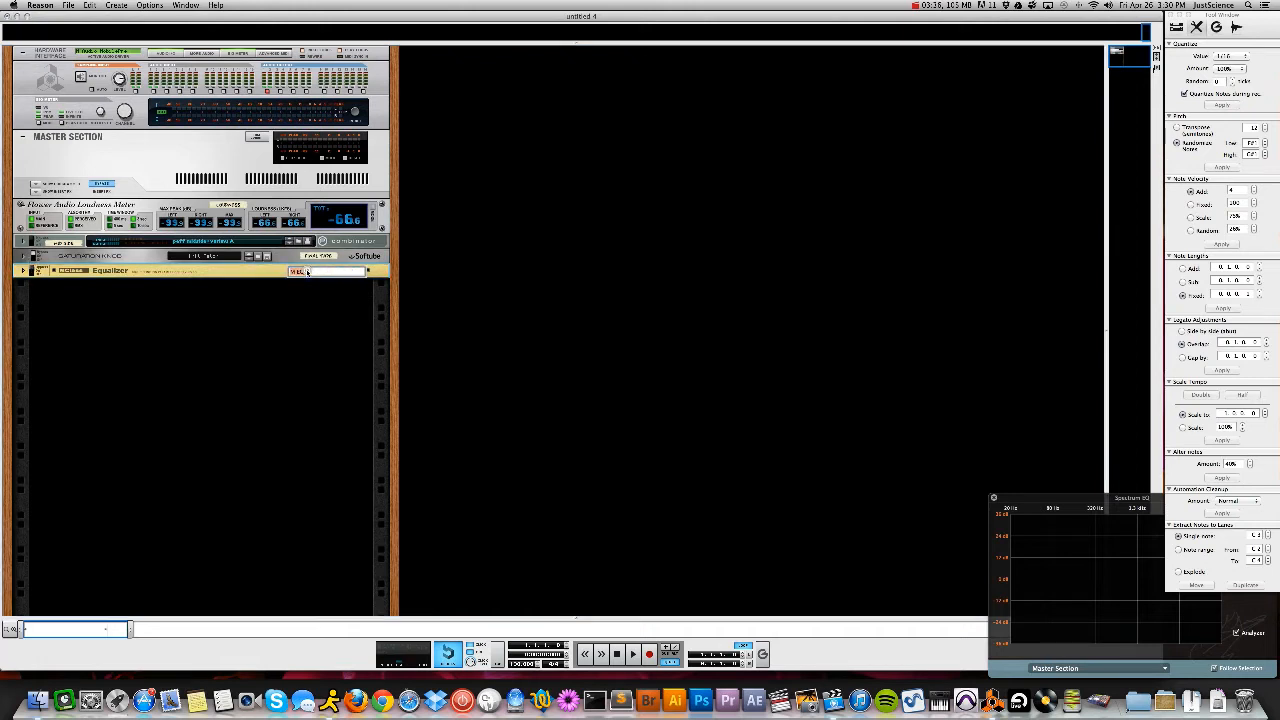
key(BackSpace)
text(Final )
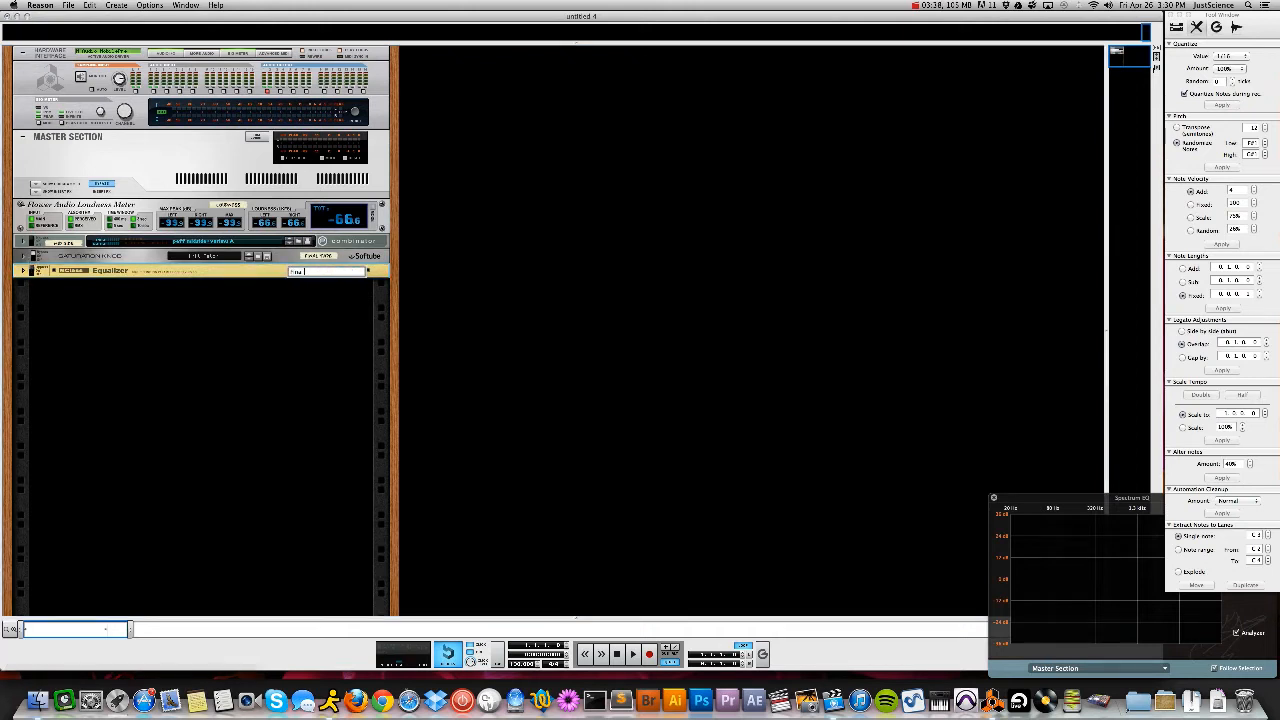
text(EQ)
key(Return)
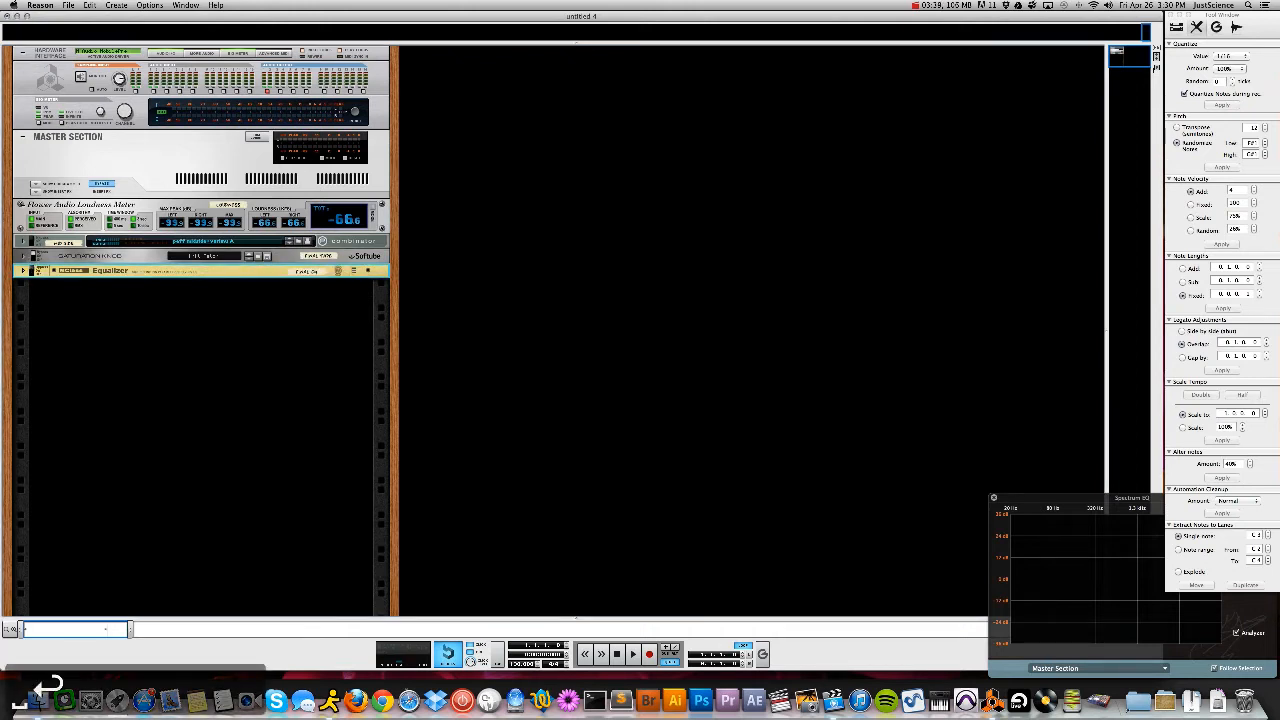
Create an MClass Maximizer below the Final EQ and rename it as Final Limit
right_click(361, 272)
mouse_move(385, 384)
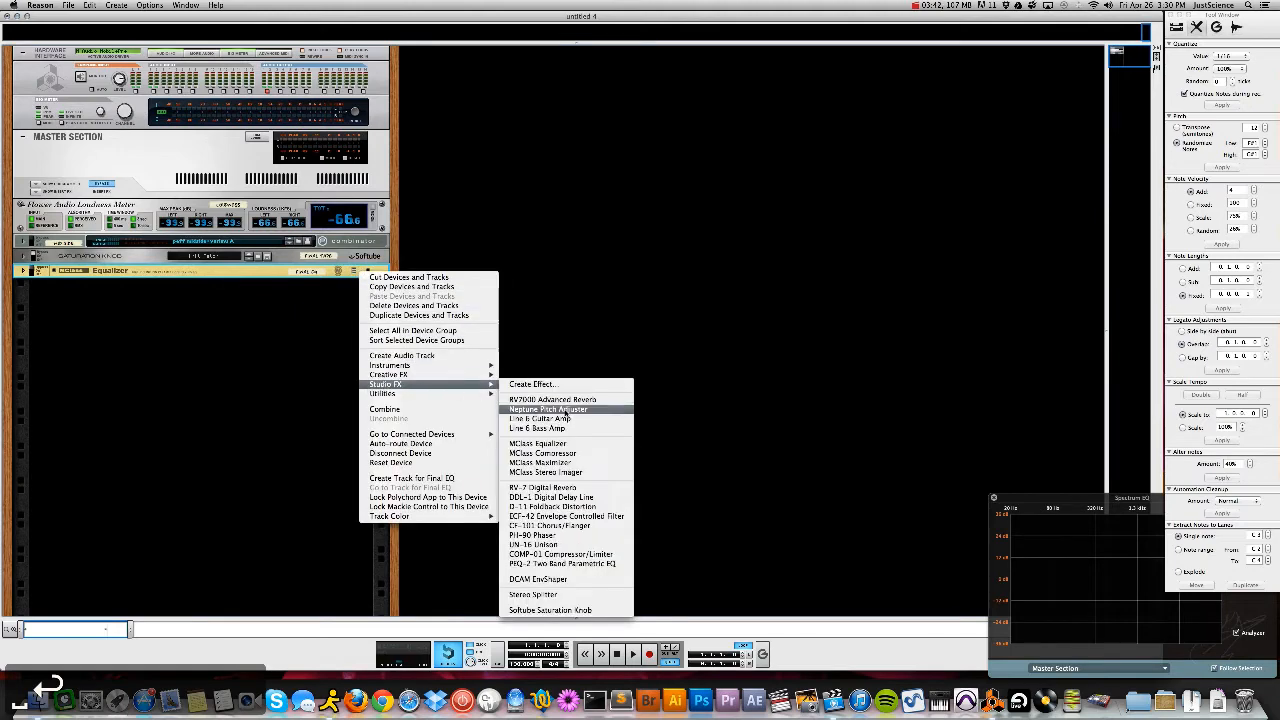
click(549, 465)
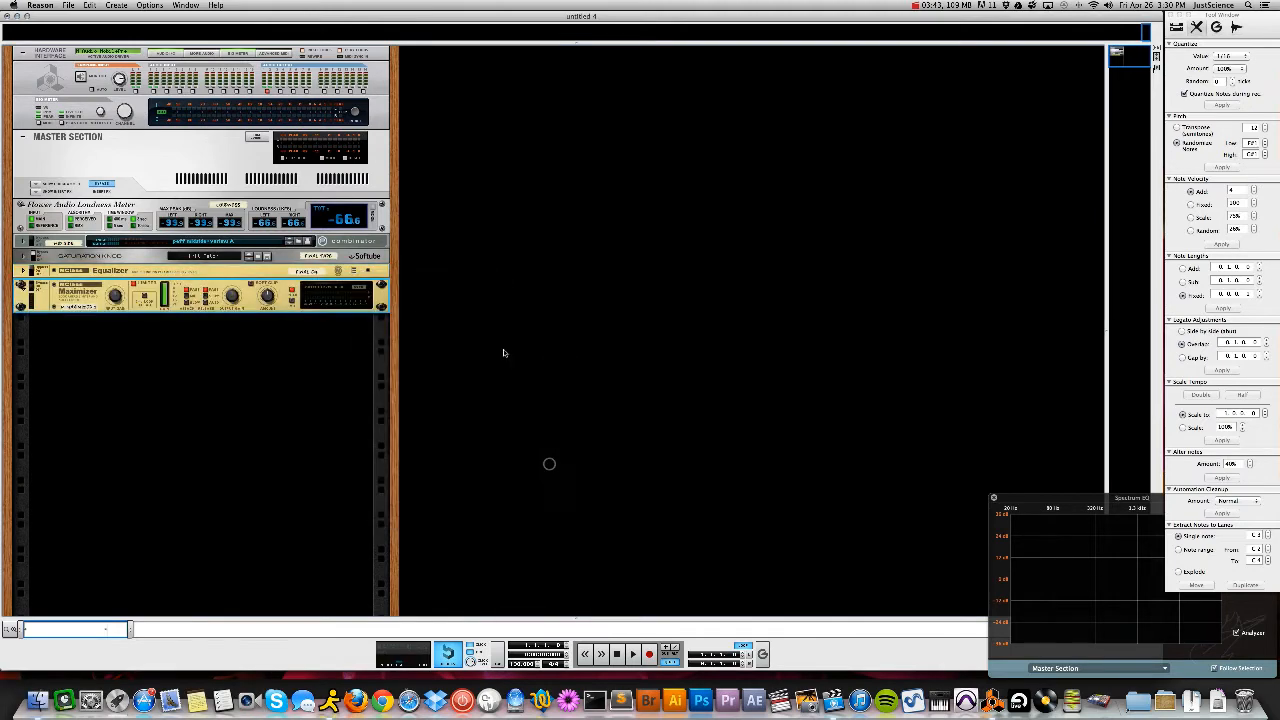
double_click(88, 303)
text(Final L)
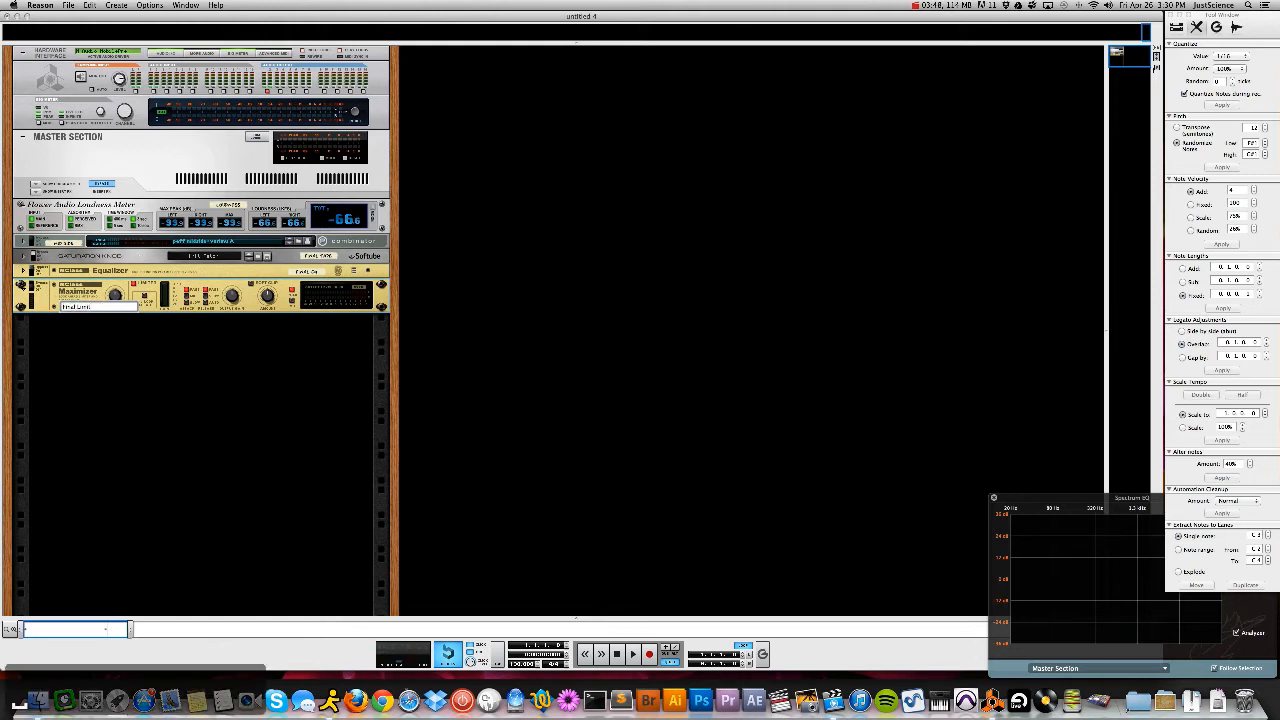
text(imit)
key(Return)
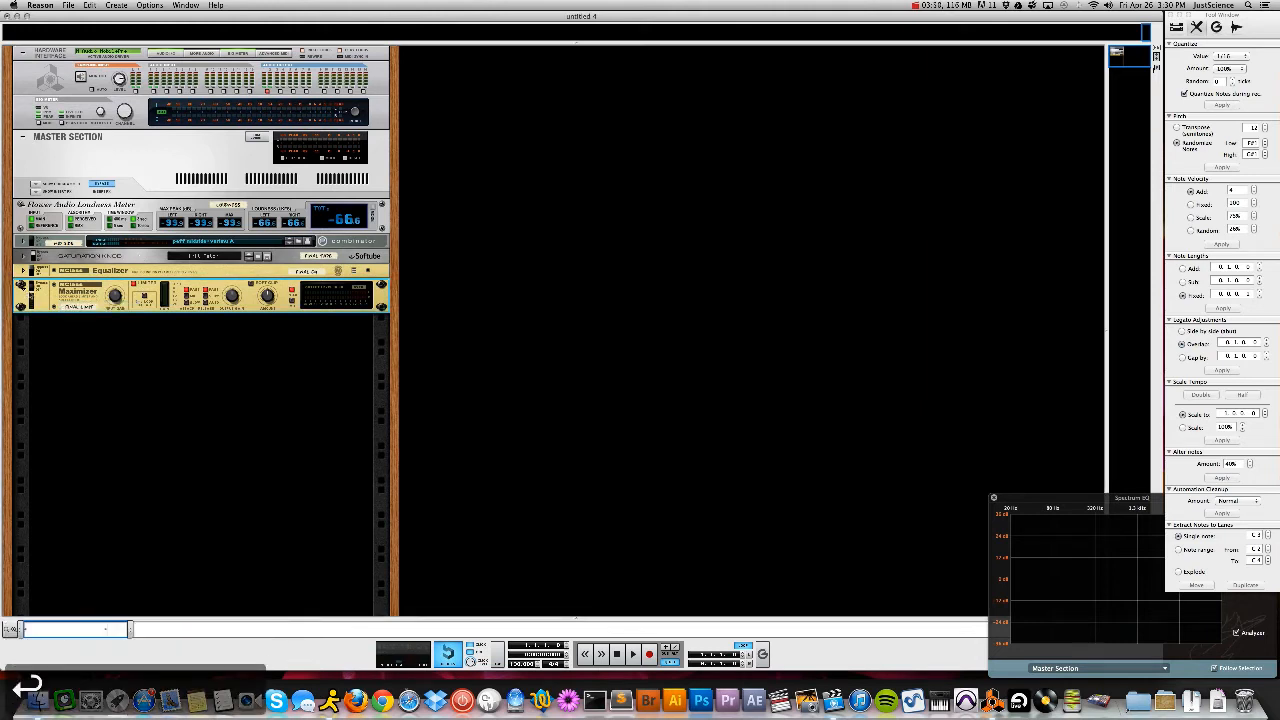
Check the mastering chain's cabling on the rack's rear, return to the front and fold the Final Limit Maximizer
key(Tab)
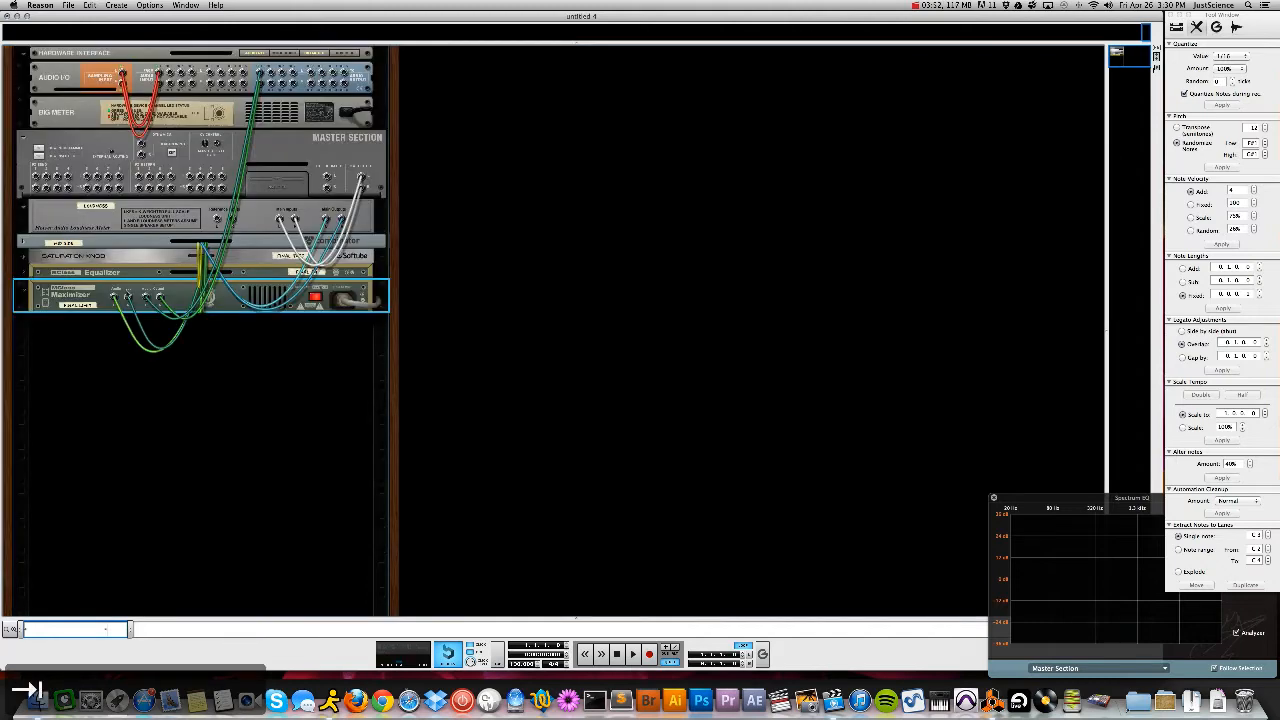
key(Tab)
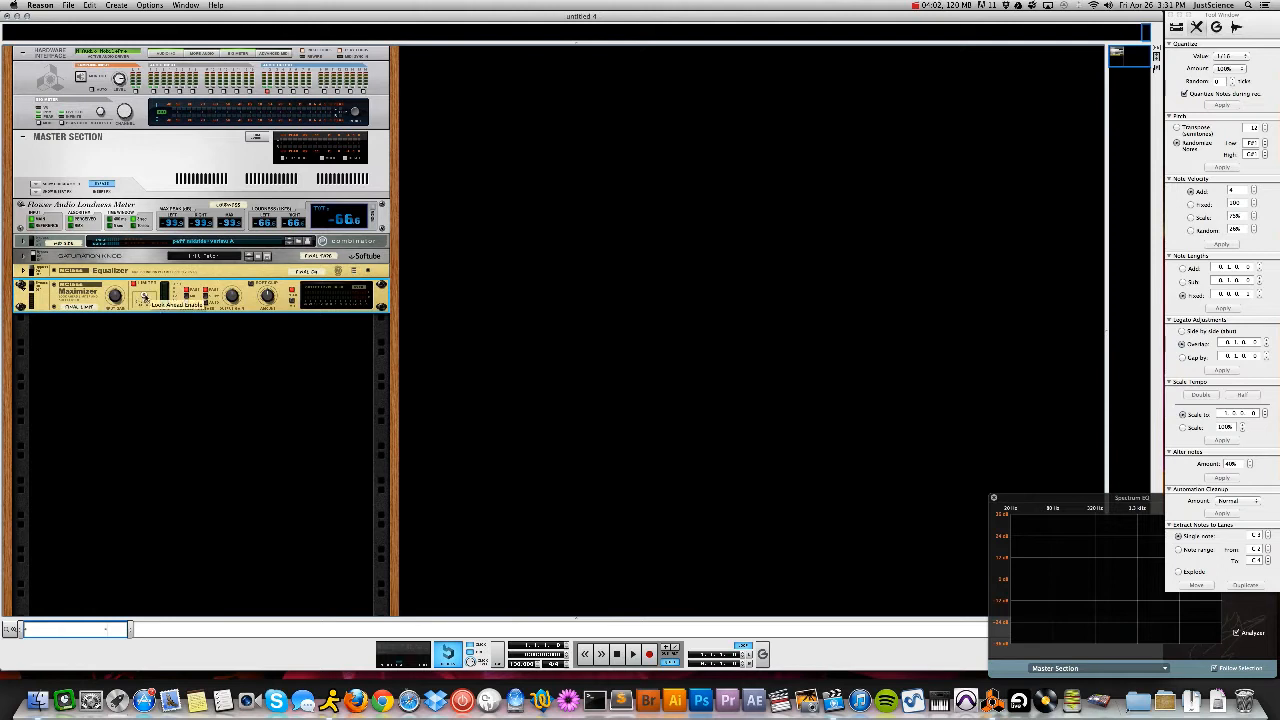
click(23, 288)
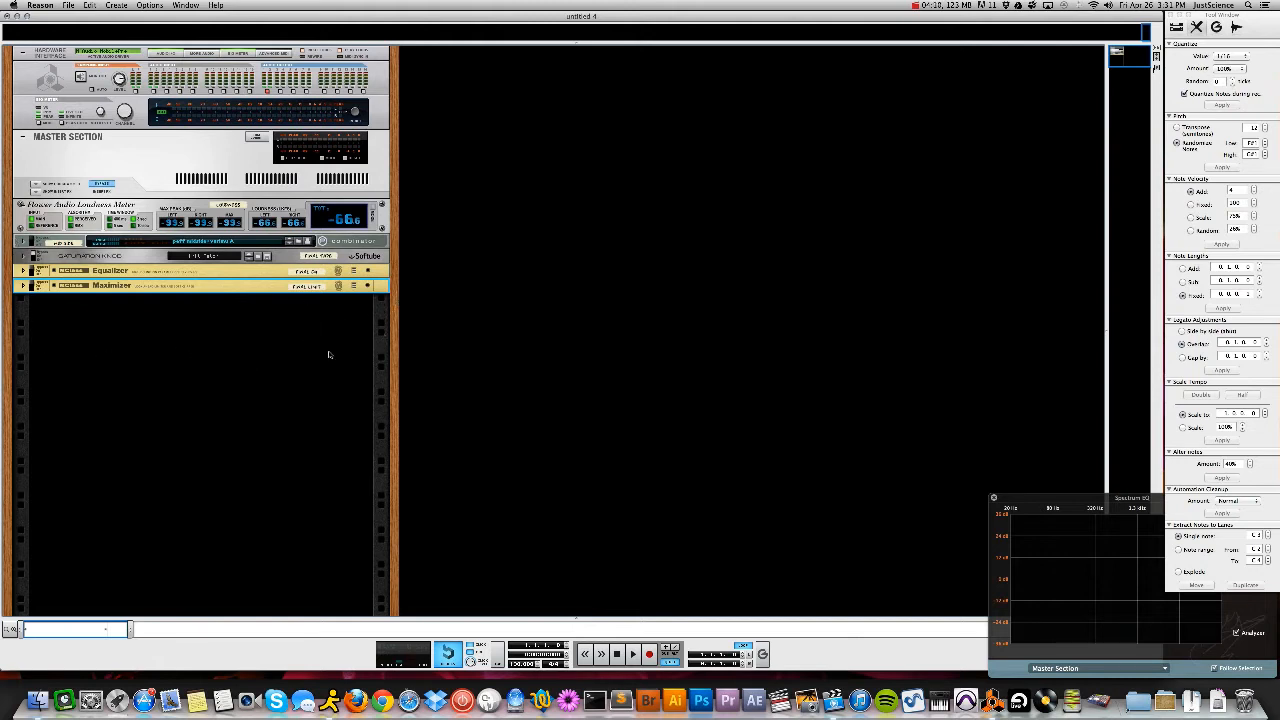
Examine the channel choices in the Spectrum EQ window and move the window back out of the way
drag(1077, 500, 670, 323)
click(679, 493)
click(678, 494)
click(728, 497)
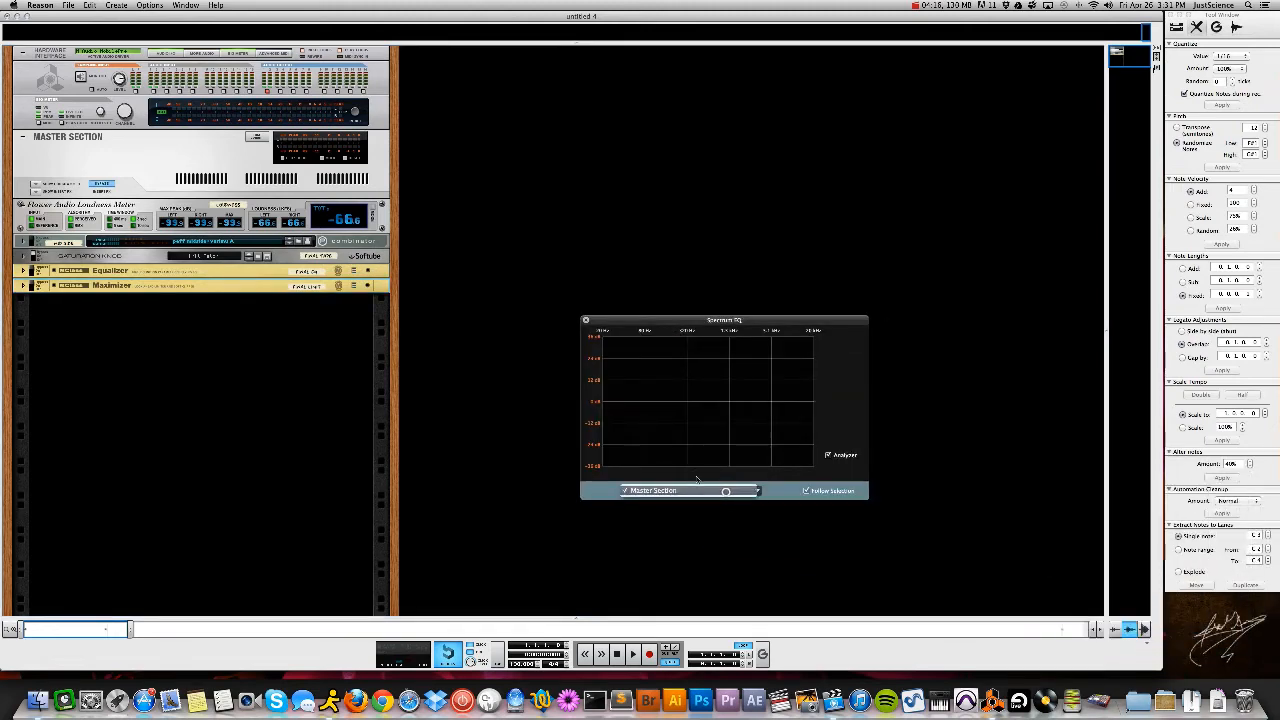
drag(599, 321, 1006, 495)
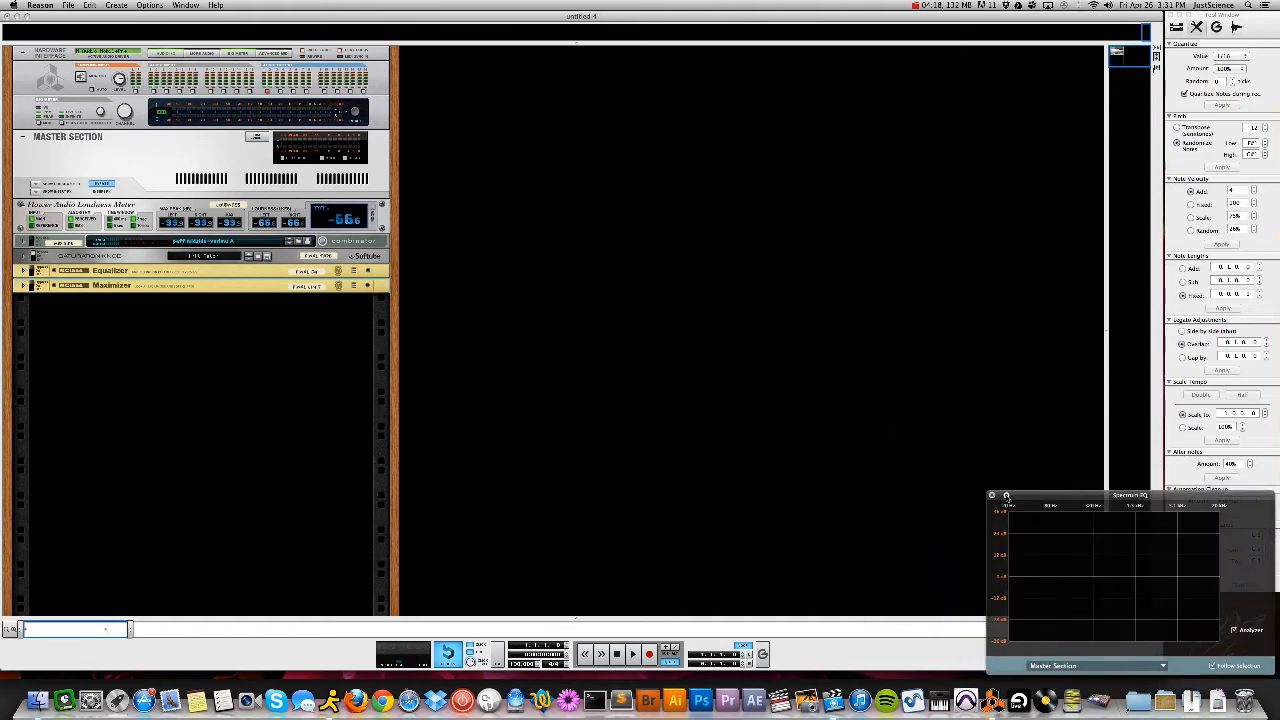
Create an instrument below the Maximizer from the Blank Combinator.cmb favourite patch
click(191, 316)
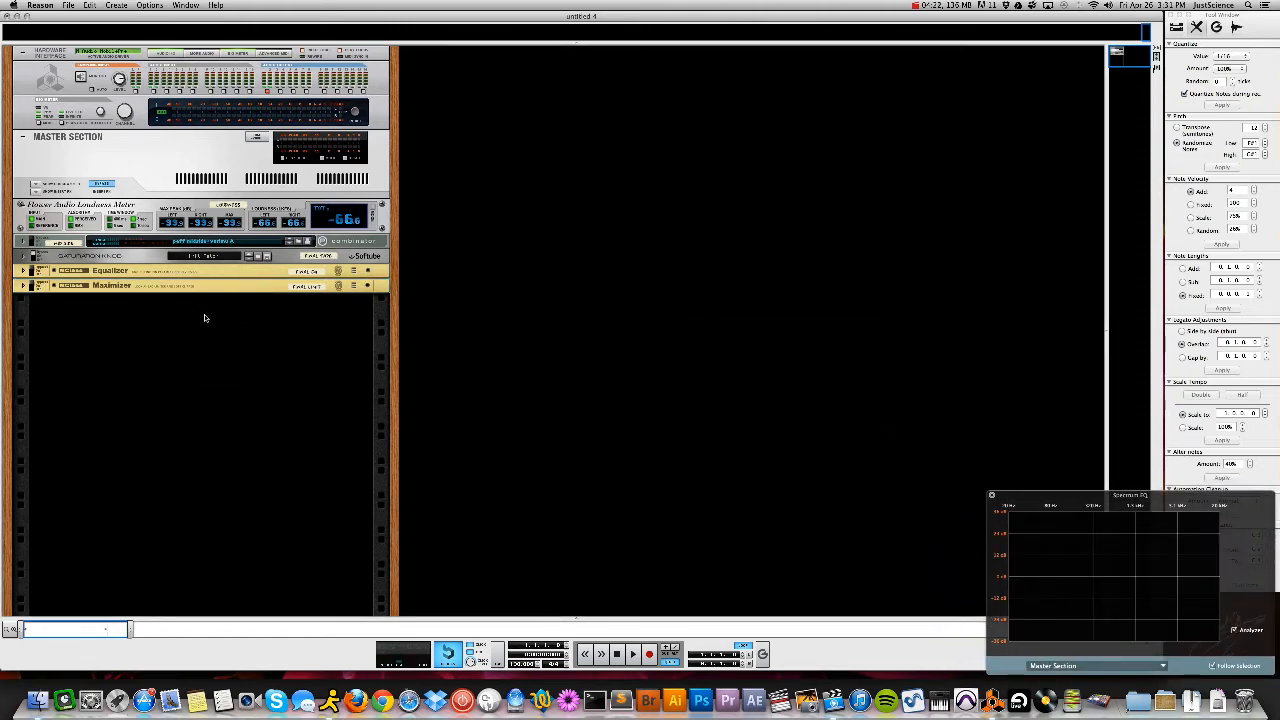
right_click(204, 318)
click(228, 354)
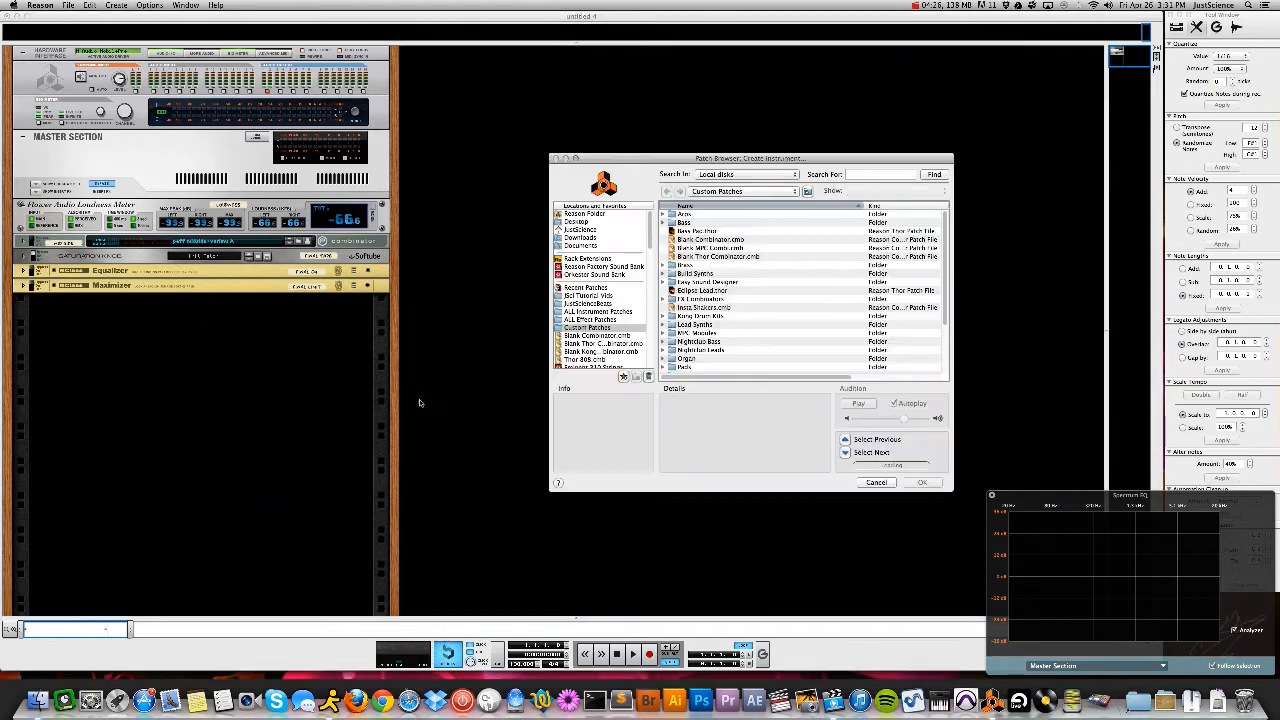
click(590, 336)
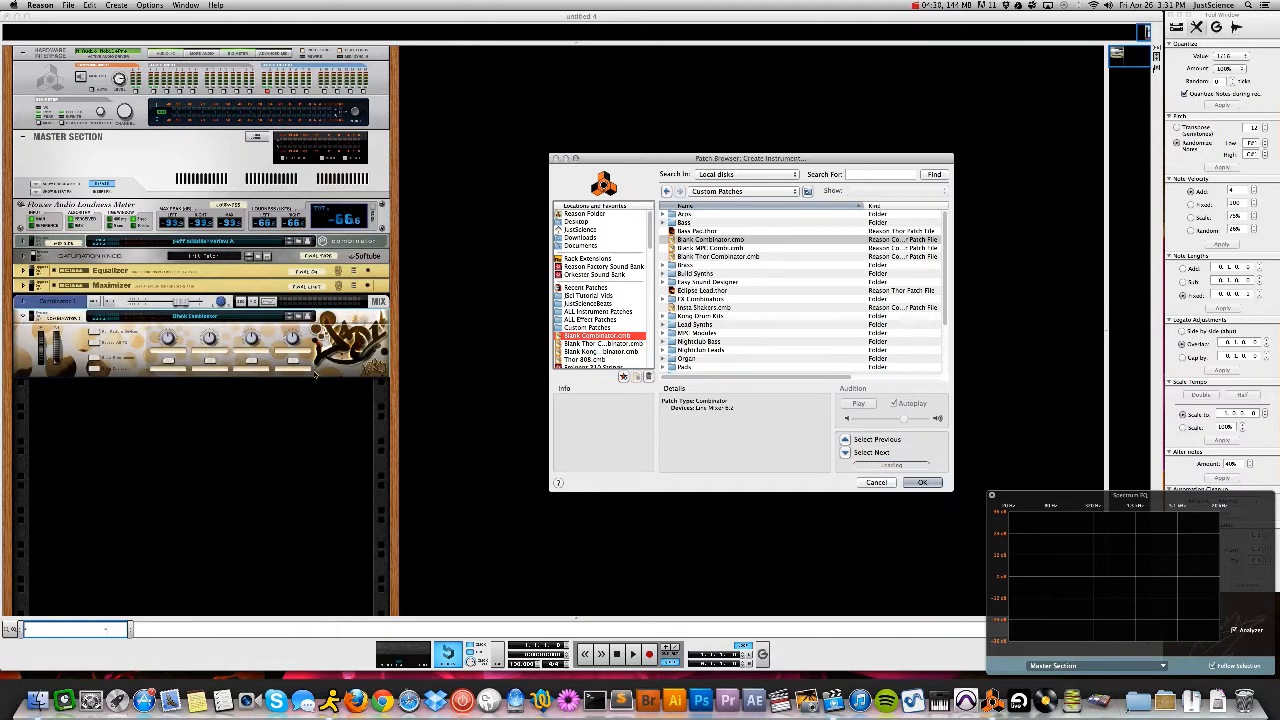
key(Return)
Rename the new blank Combinator as Send FX
double_click(60, 318)
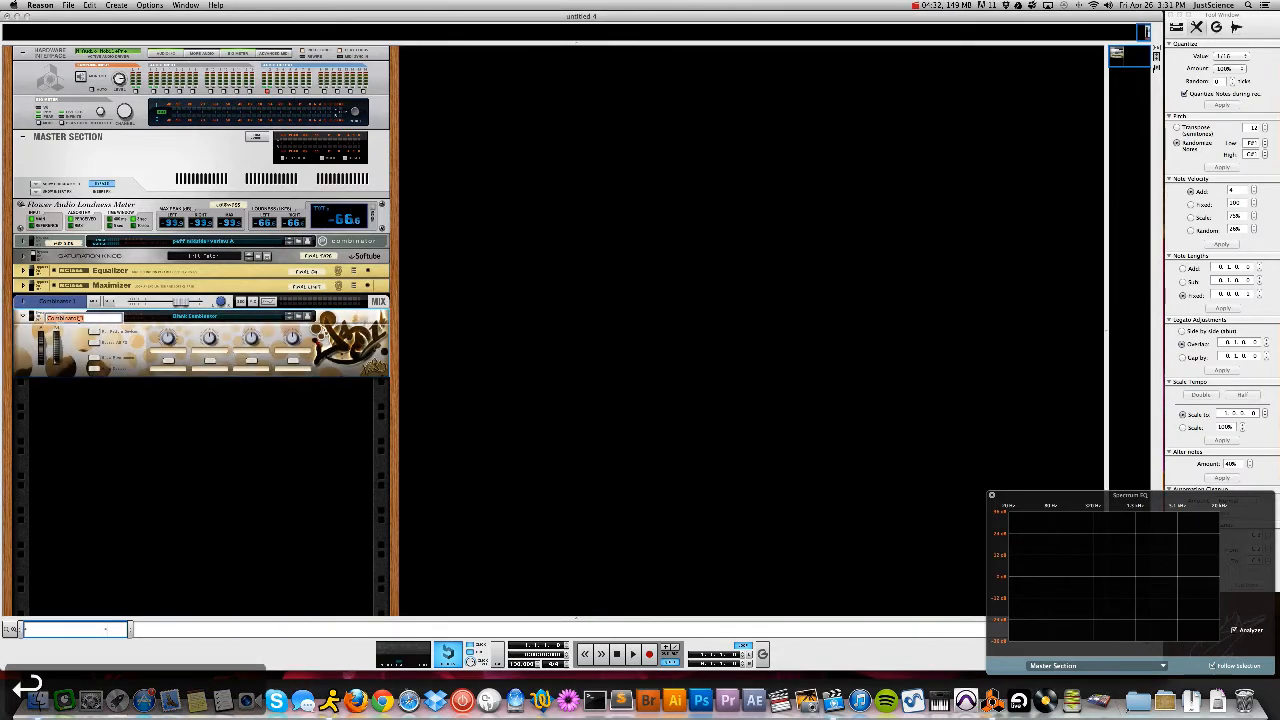
text(Send FX)
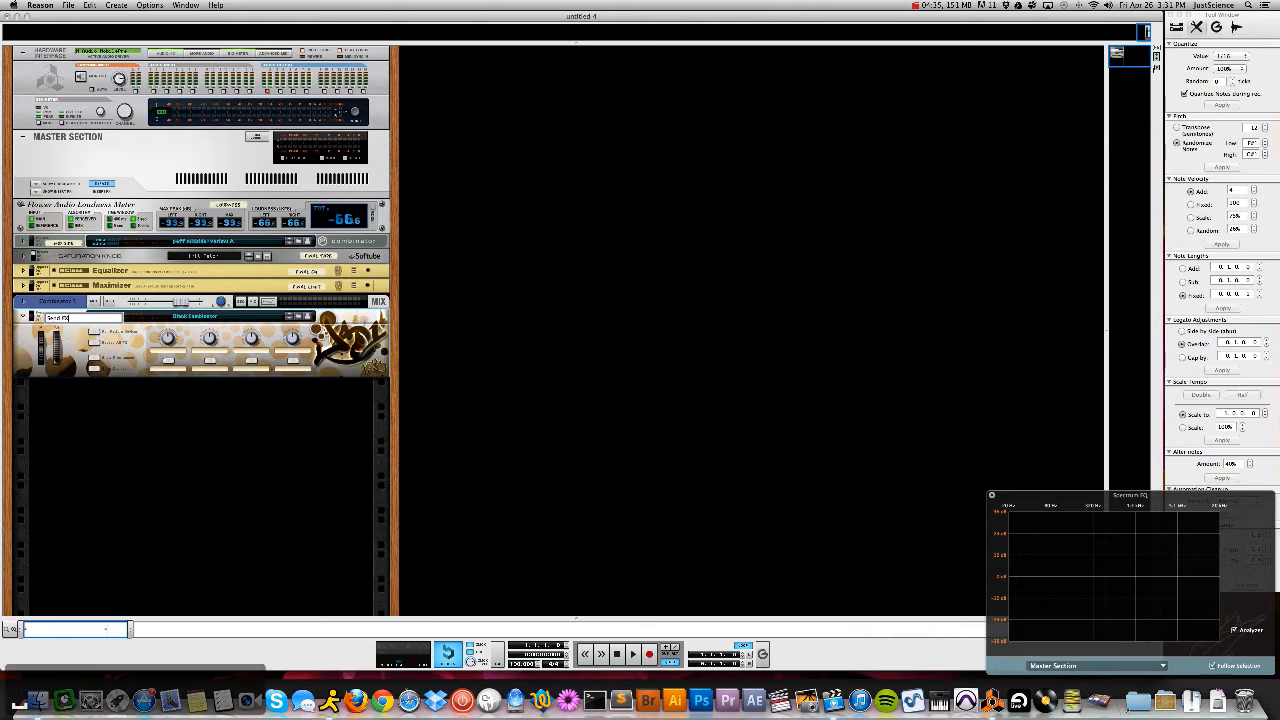
key(Return)
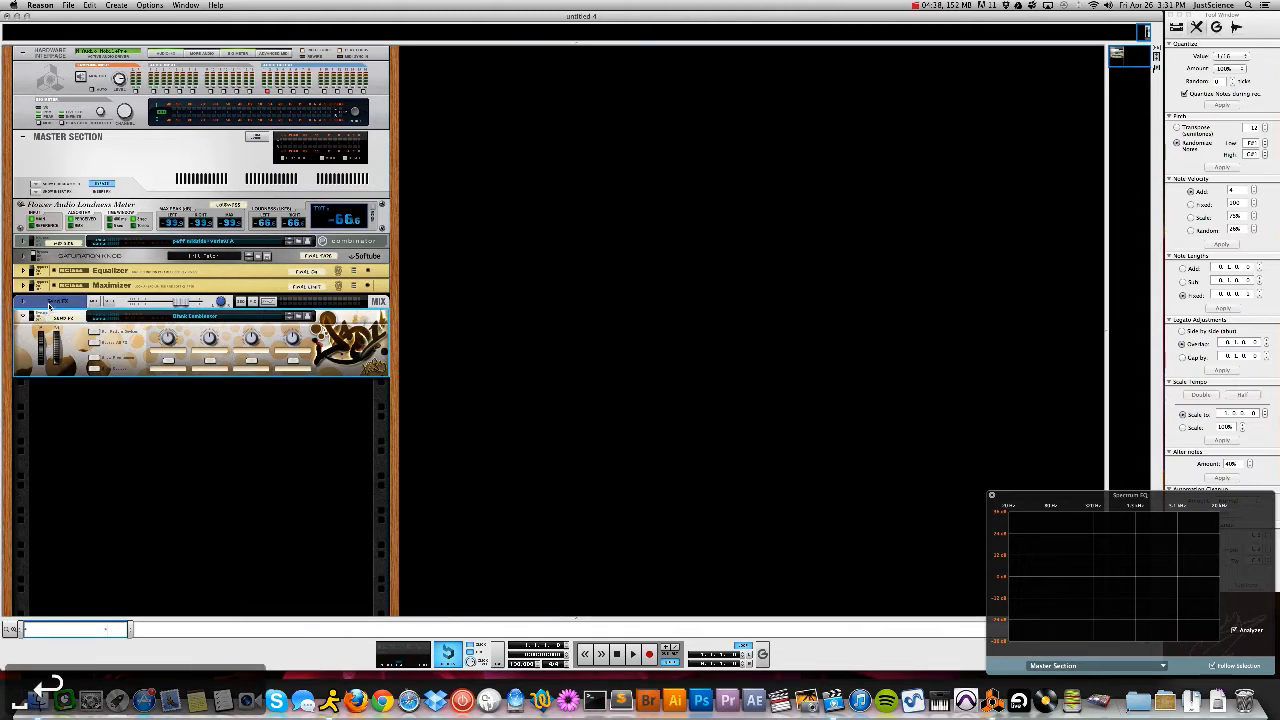
Show the devices inside the Send FX Combinator and unfold its mix channel, viewing the cabling on the rack's rear
click(93, 370)
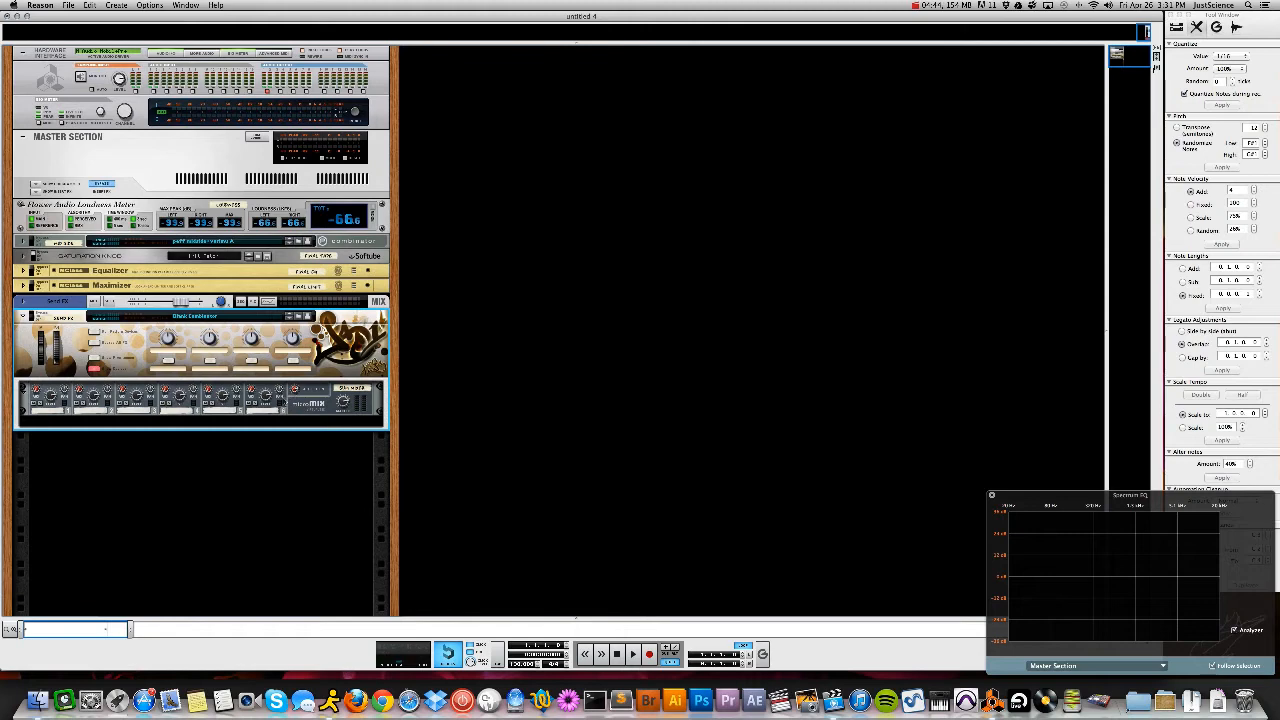
key(Tab)
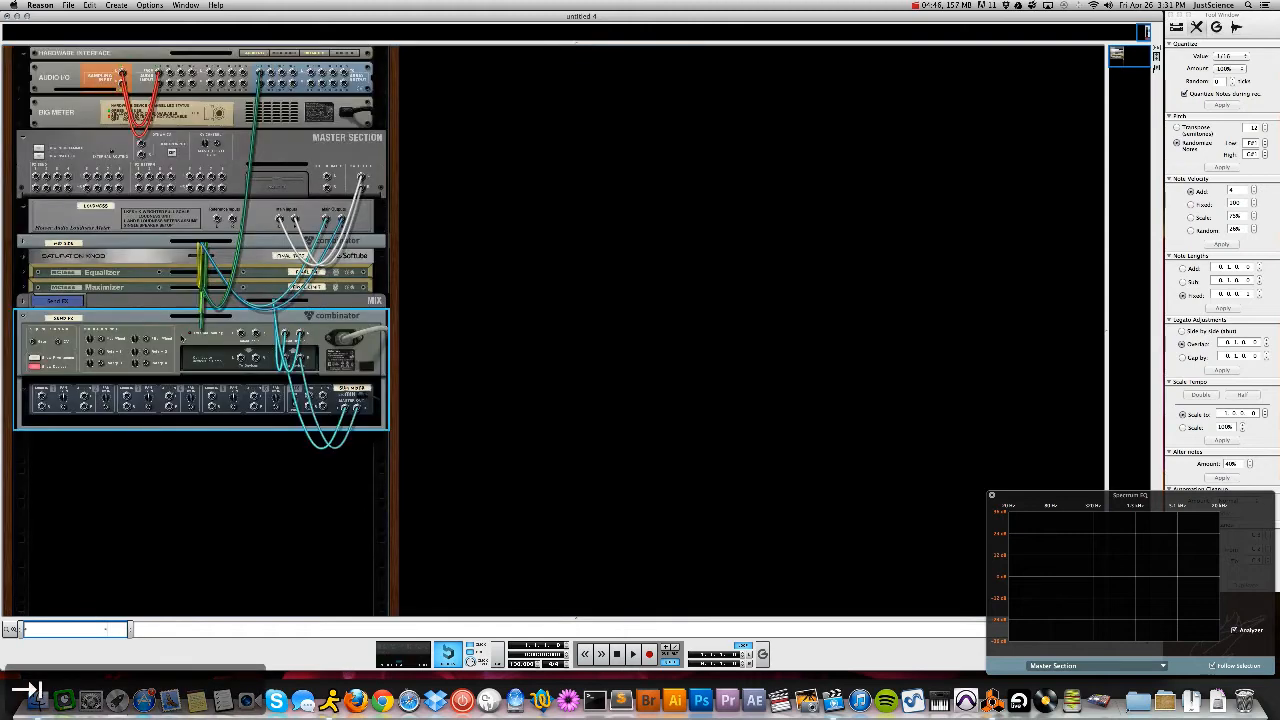
click(22, 301)
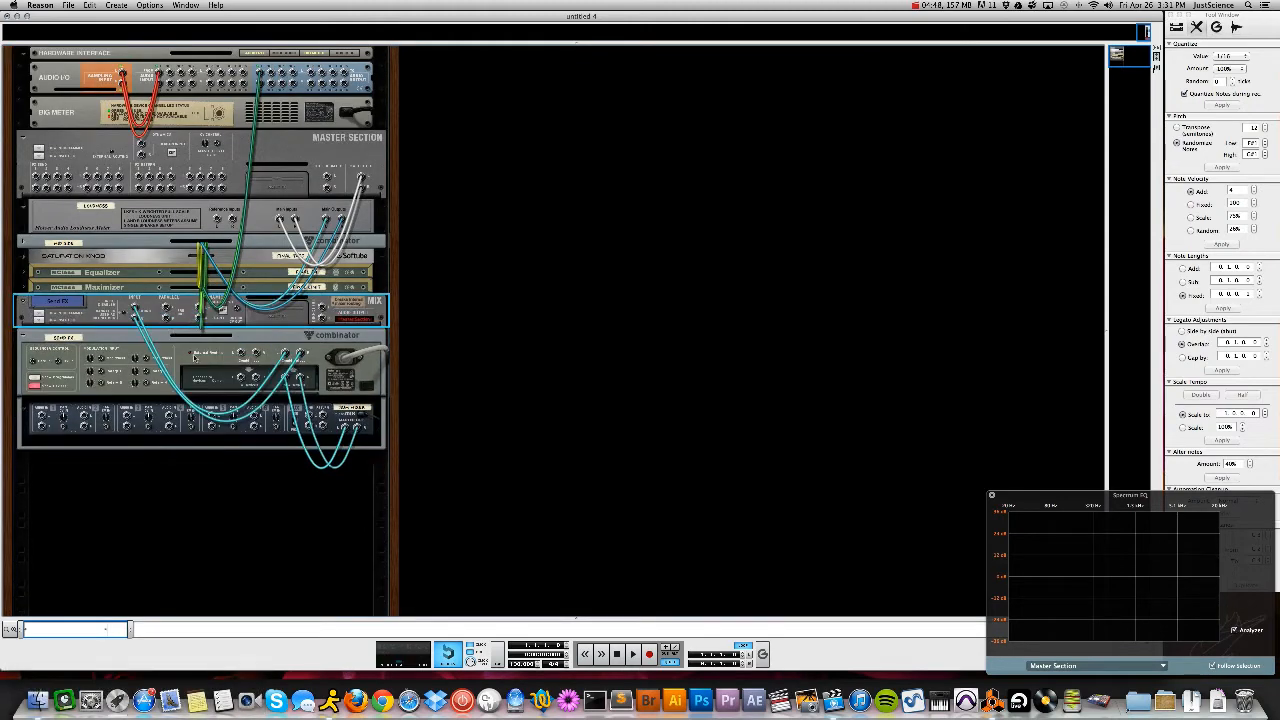
key(Tab)
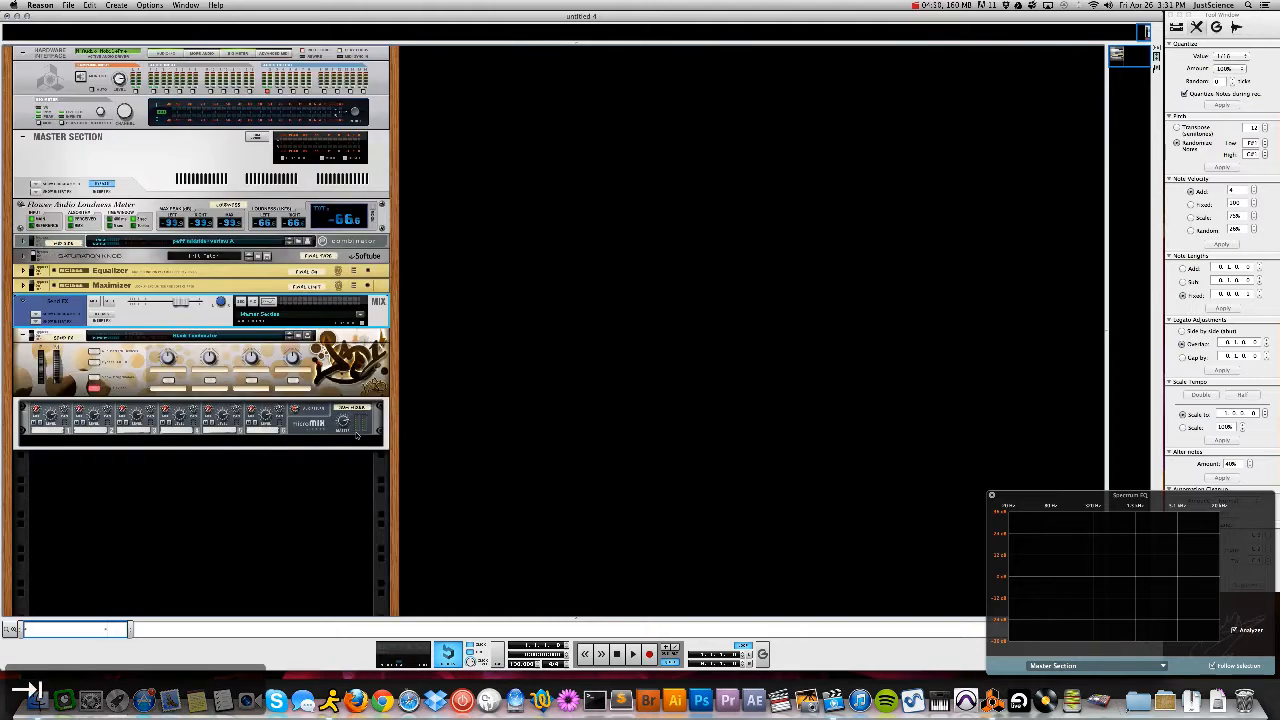
Add an MClass Compressor and two RV7000 Advanced Reverbs below the Micromix inside the Send FX Combinator
right_click(306, 430)
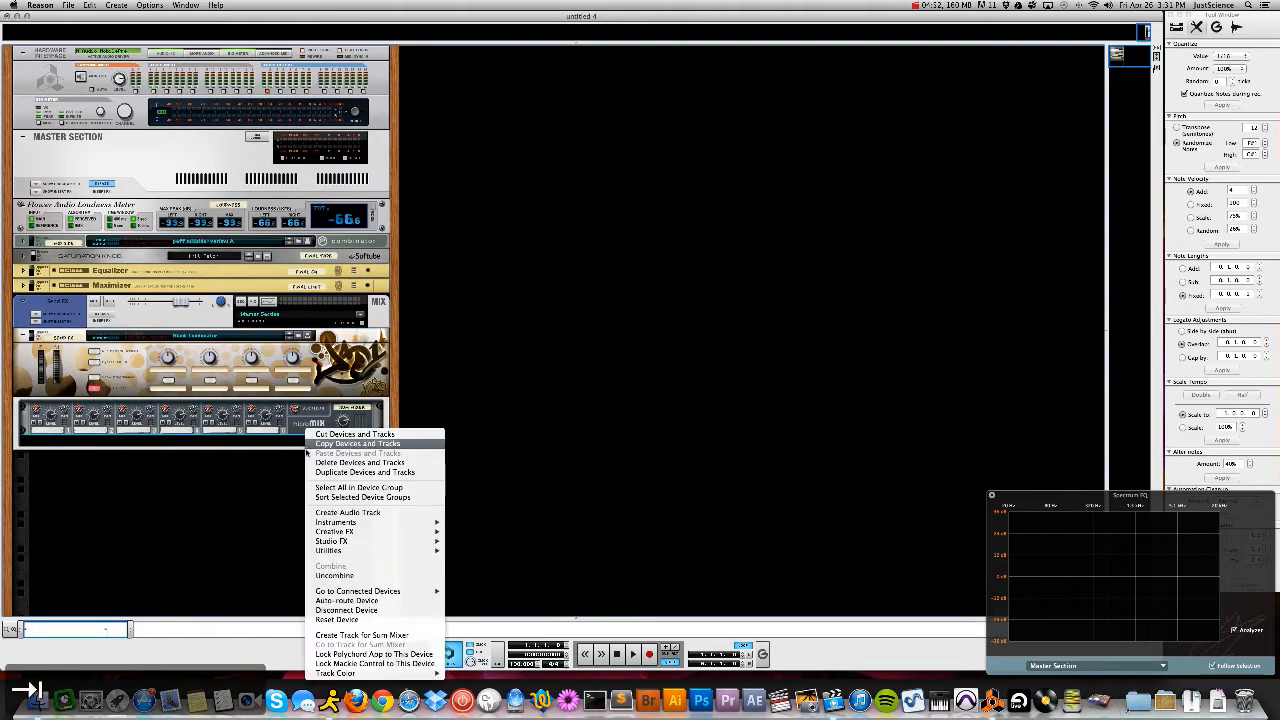
mouse_move(388, 543)
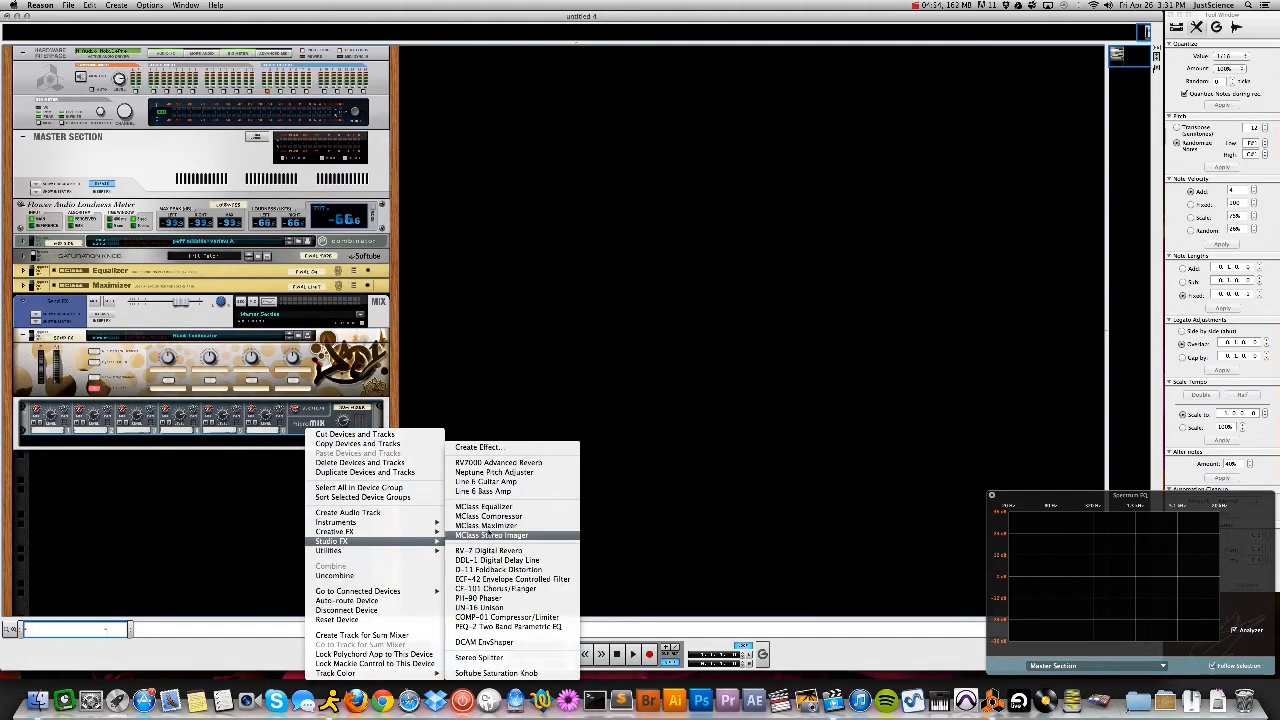
click(488, 516)
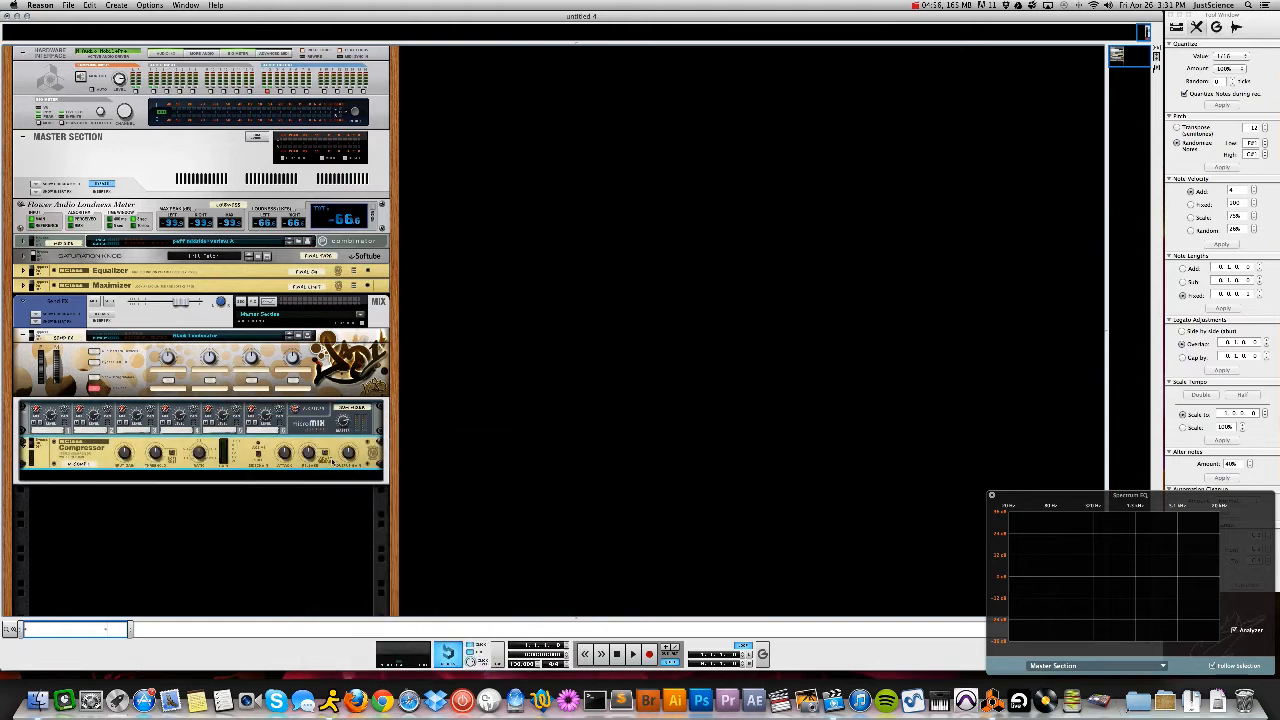
right_click(332, 460)
mouse_move(390, 541)
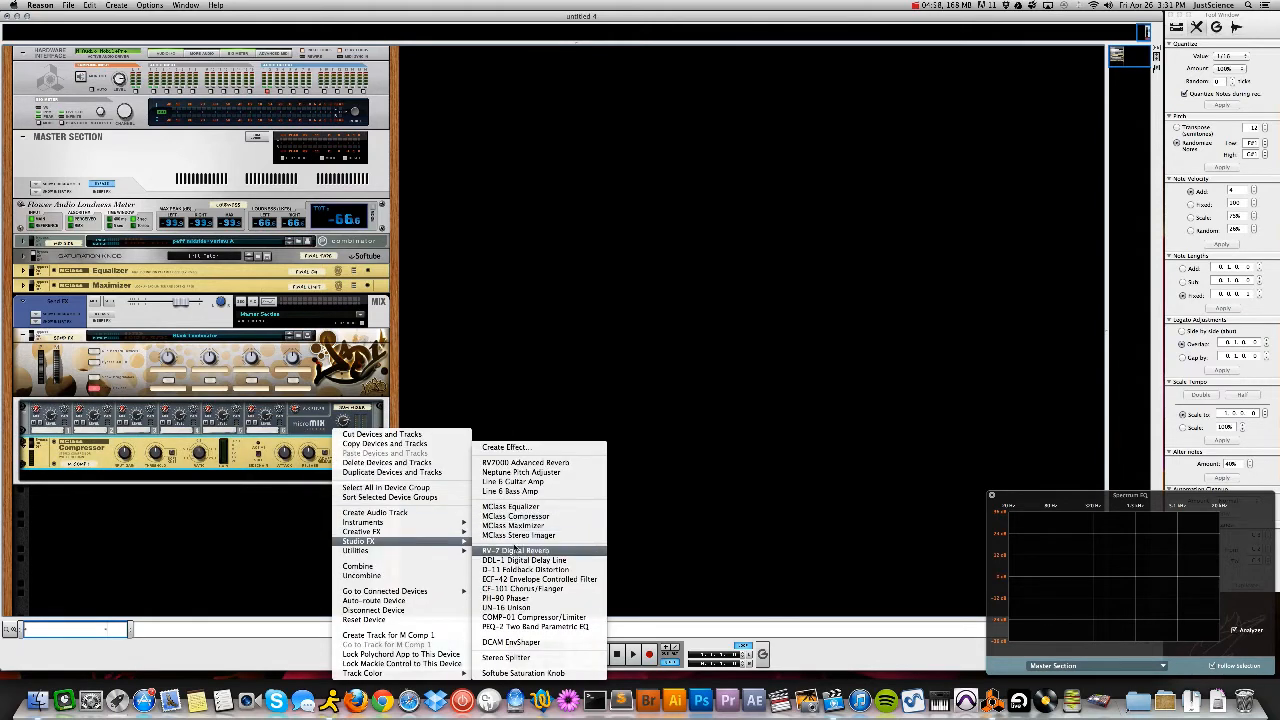
click(510, 462)
right_click(358, 488)
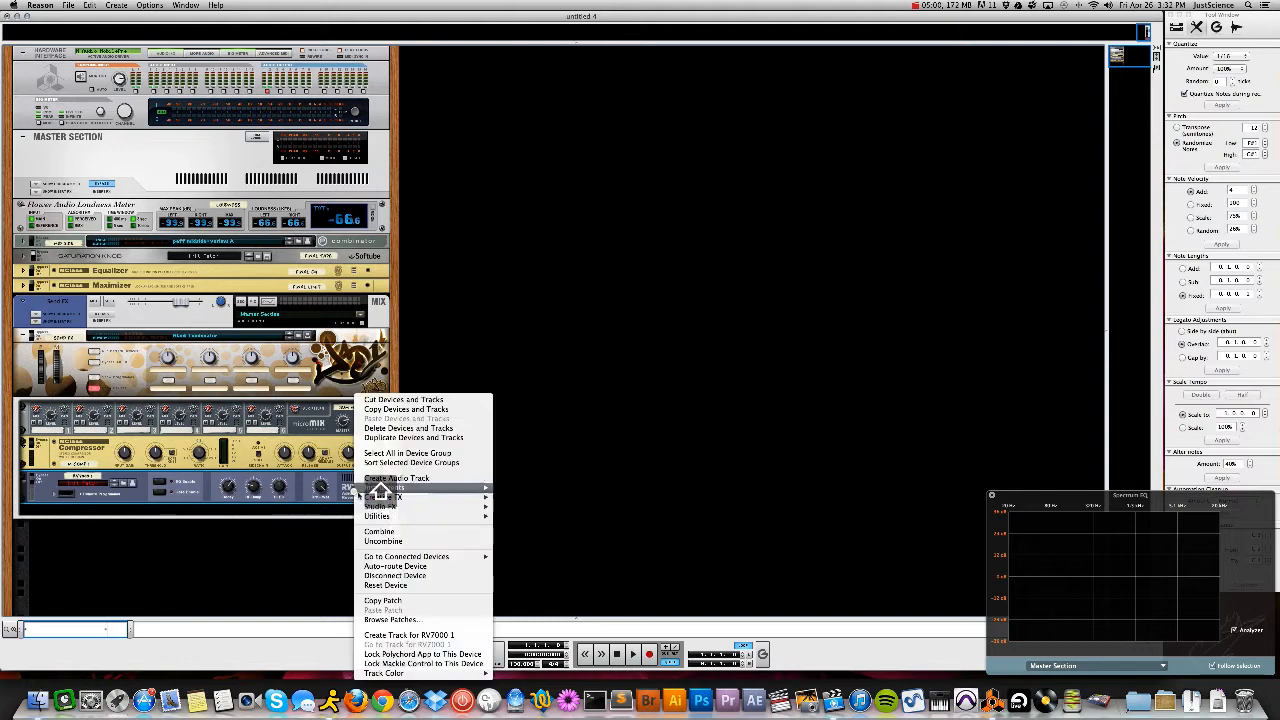
mouse_move(393, 506)
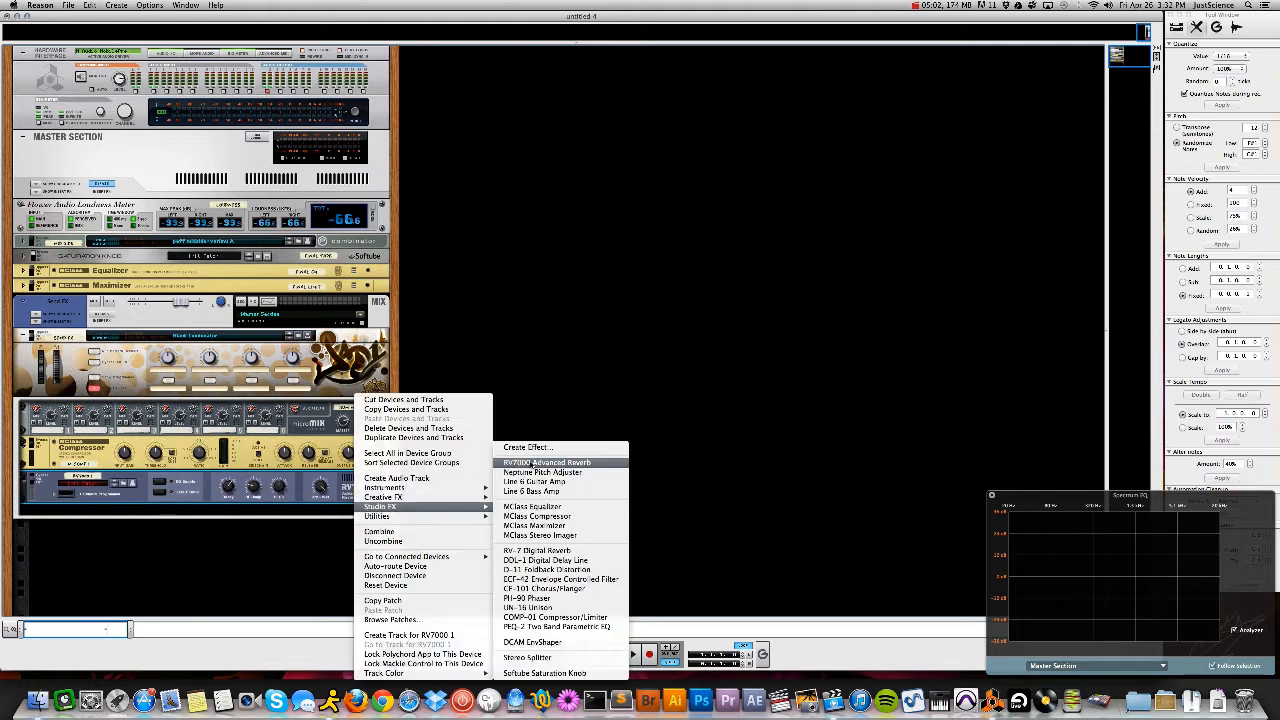
click(547, 462)
Add an RV-7 Digital Reverb and a DDL-1 Digital Delay Line below the second RV7000
right_click(381, 548)
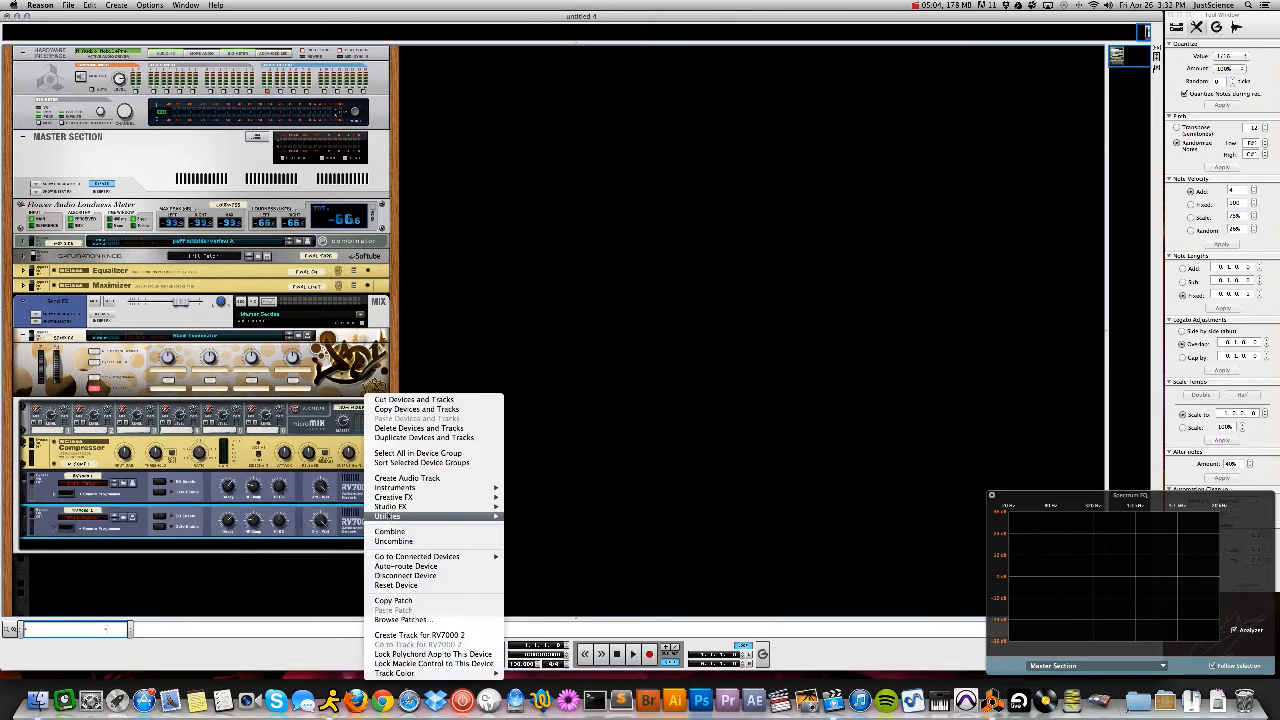
mouse_move(392, 507)
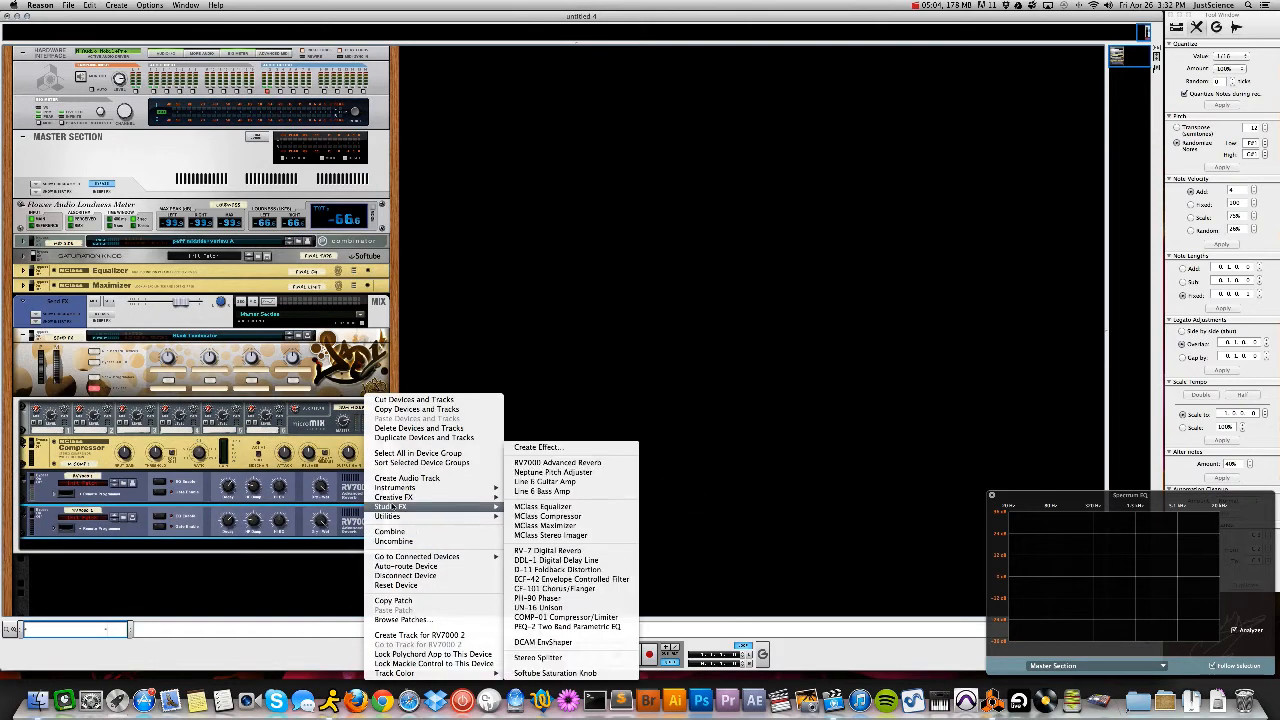
click(585, 551)
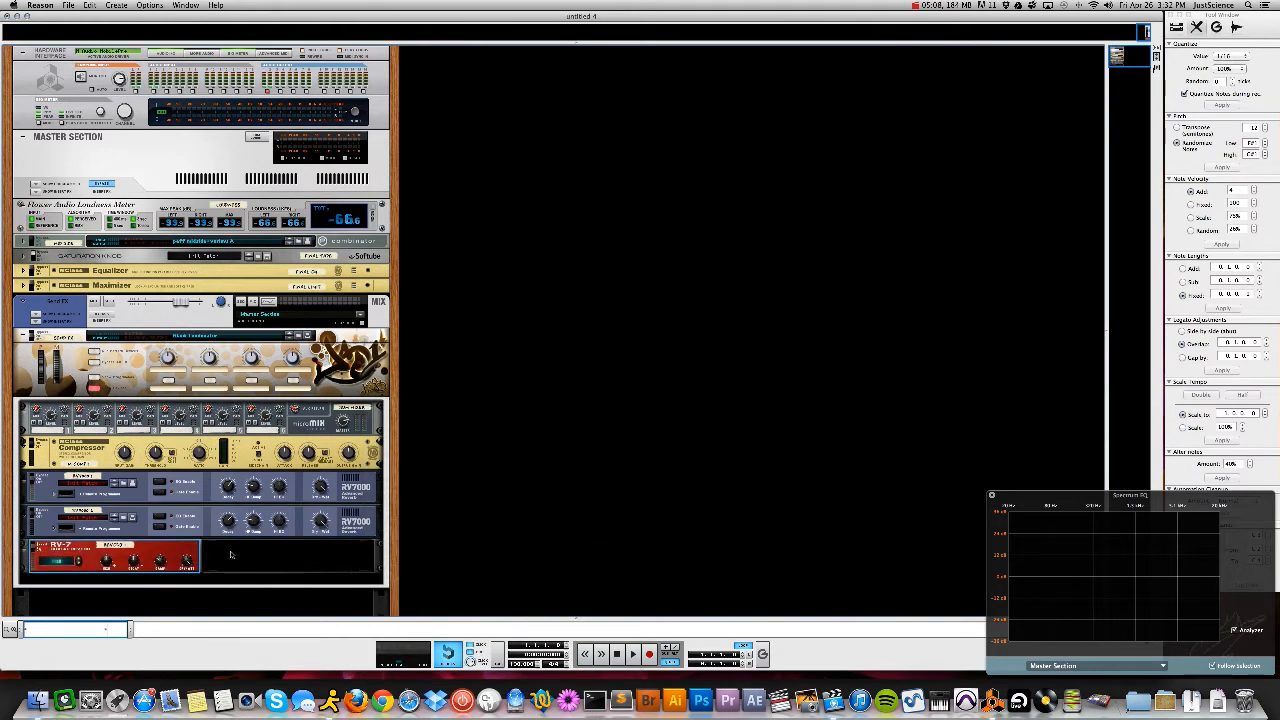
right_click(183, 550)
mouse_move(302, 543)
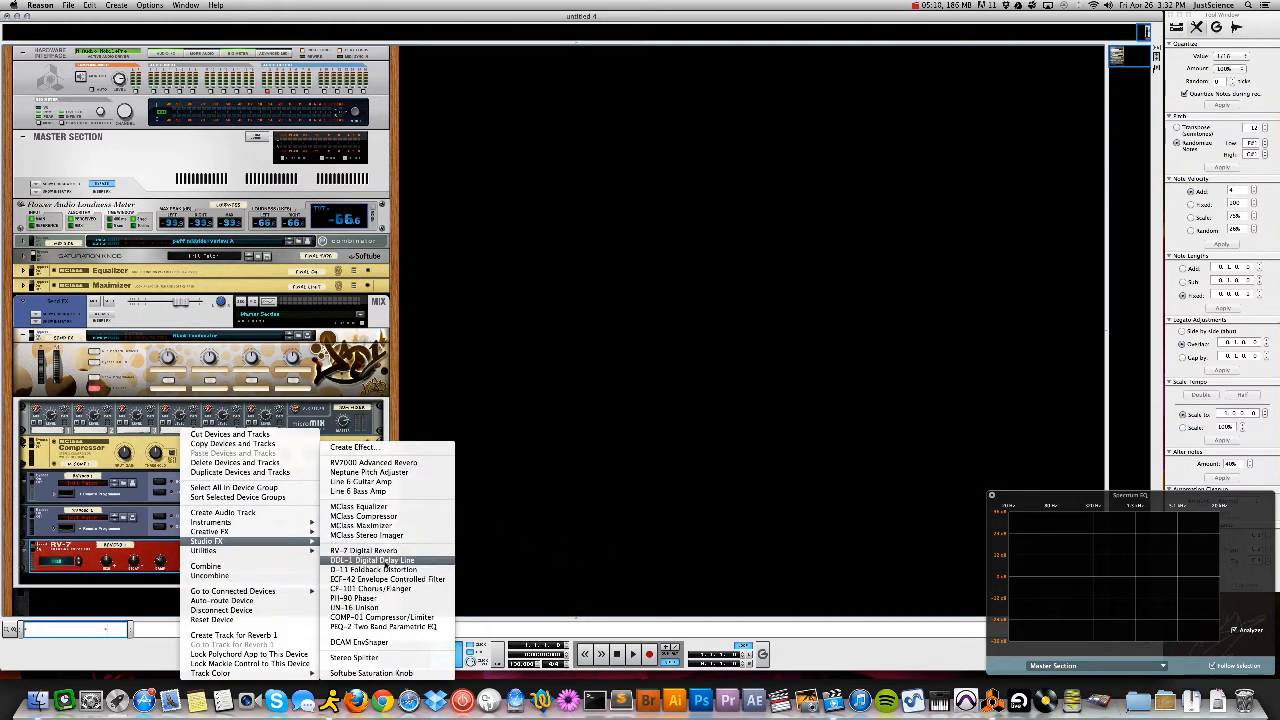
click(398, 560)
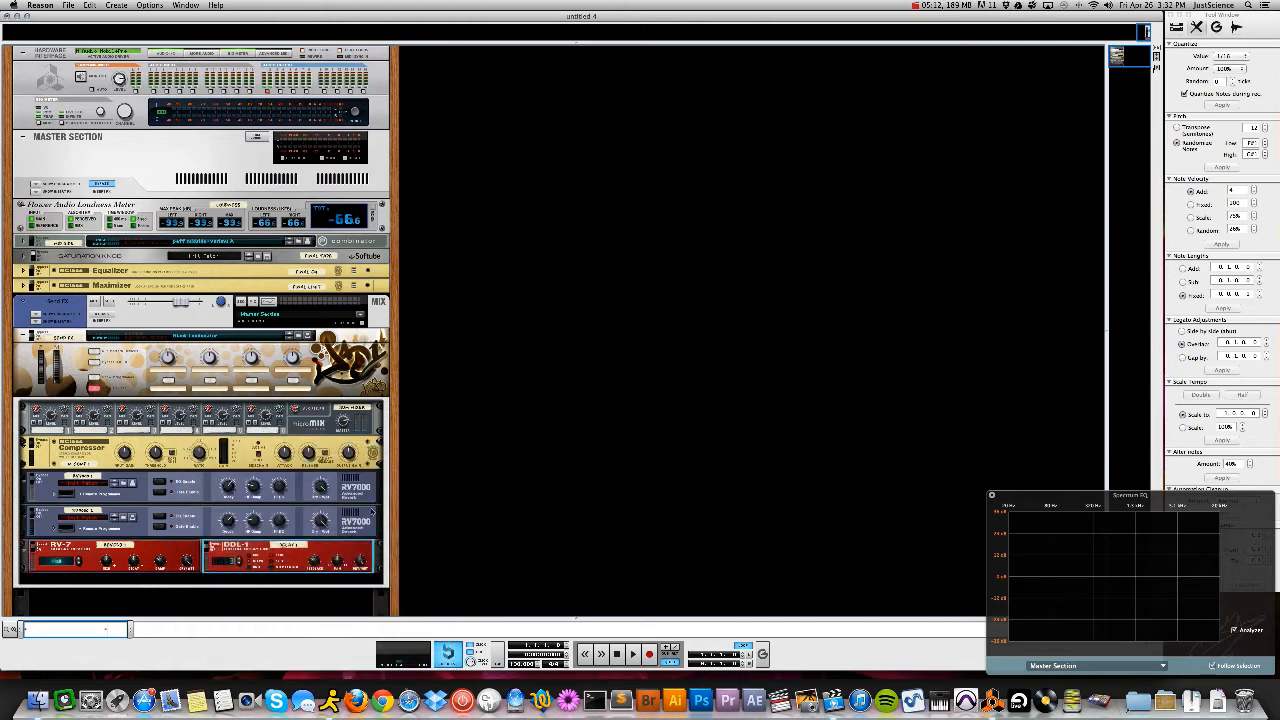
Add The Echo from the creative effects below the RV-7 and DDL-1 in the Combinator
right_click(350, 552)
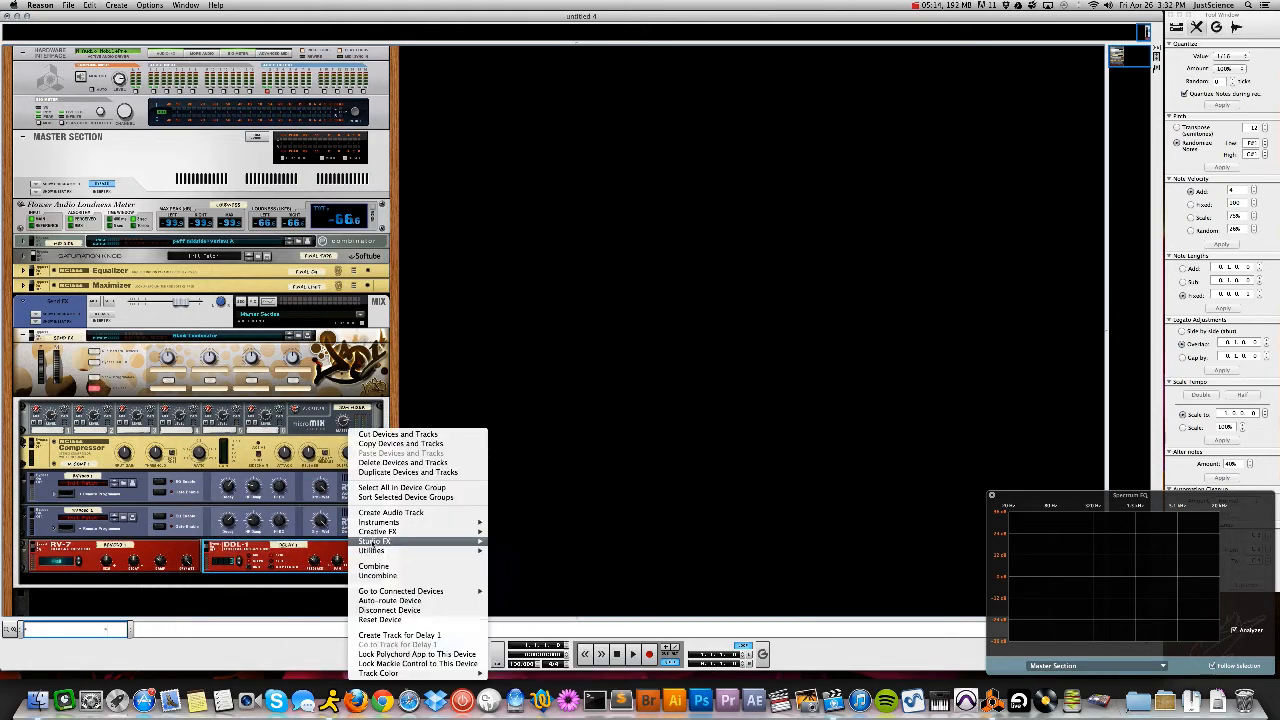
mouse_move(380, 541)
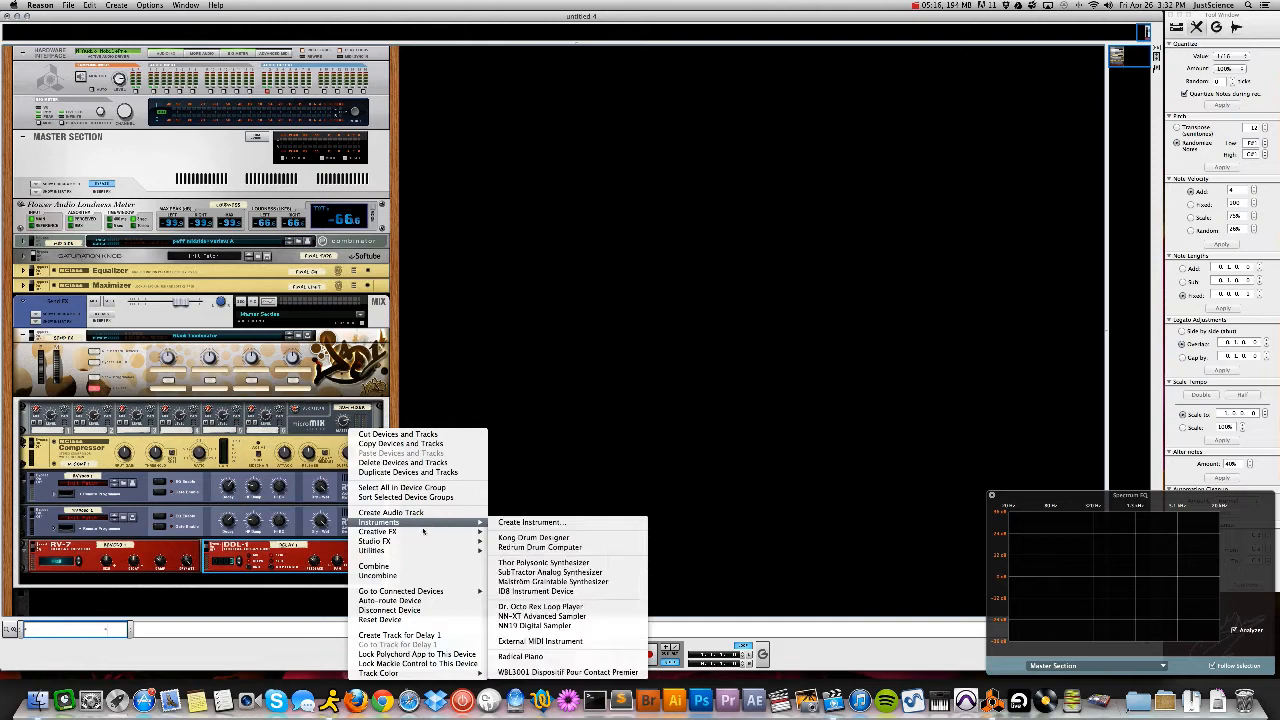
click(514, 556)
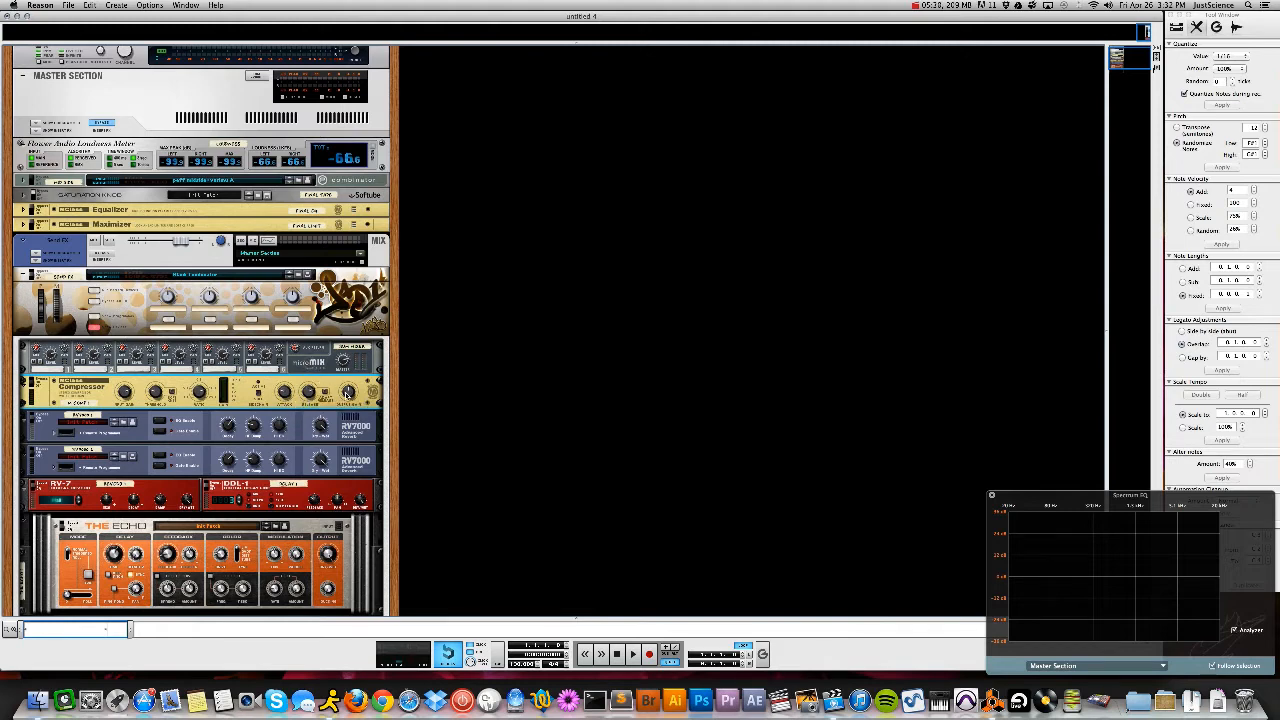
Rename the MClass Compressor inside the Send FX Combinator as Parallel Comp
drag(346, 371, 346, 369)
click(80, 403)
key(BackSpace)
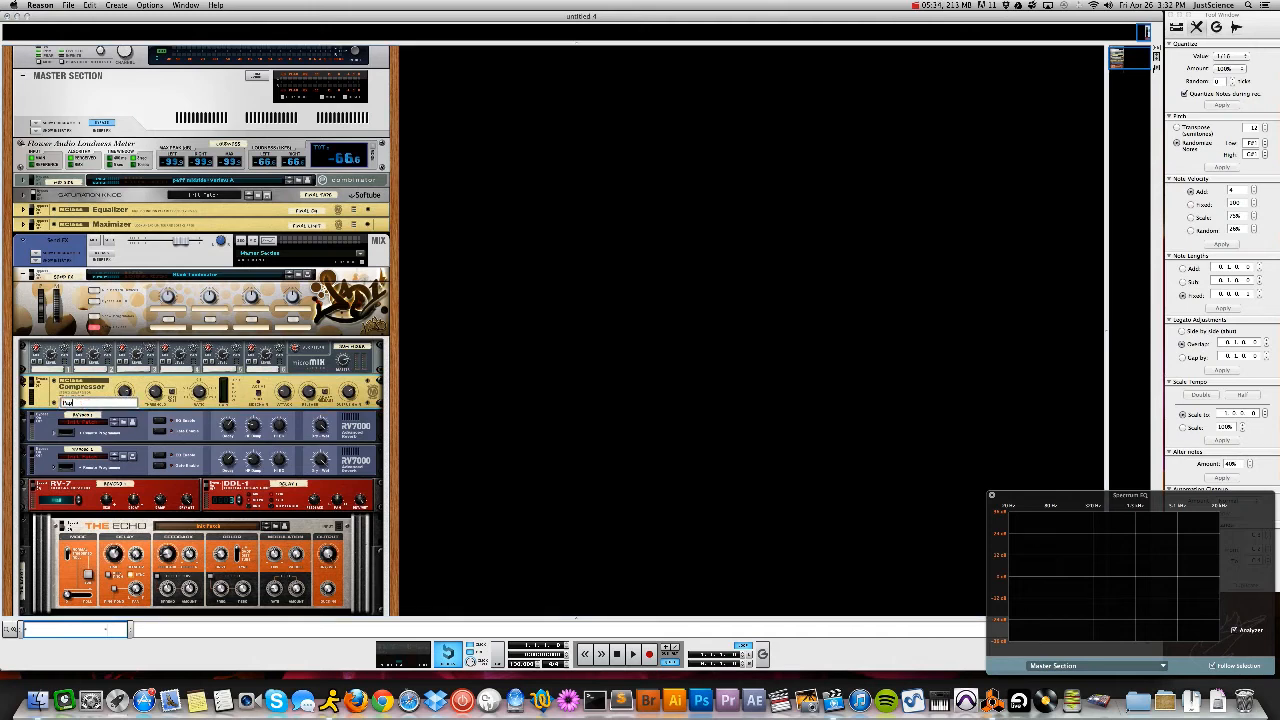
key(BackSpace)
text(Pare)
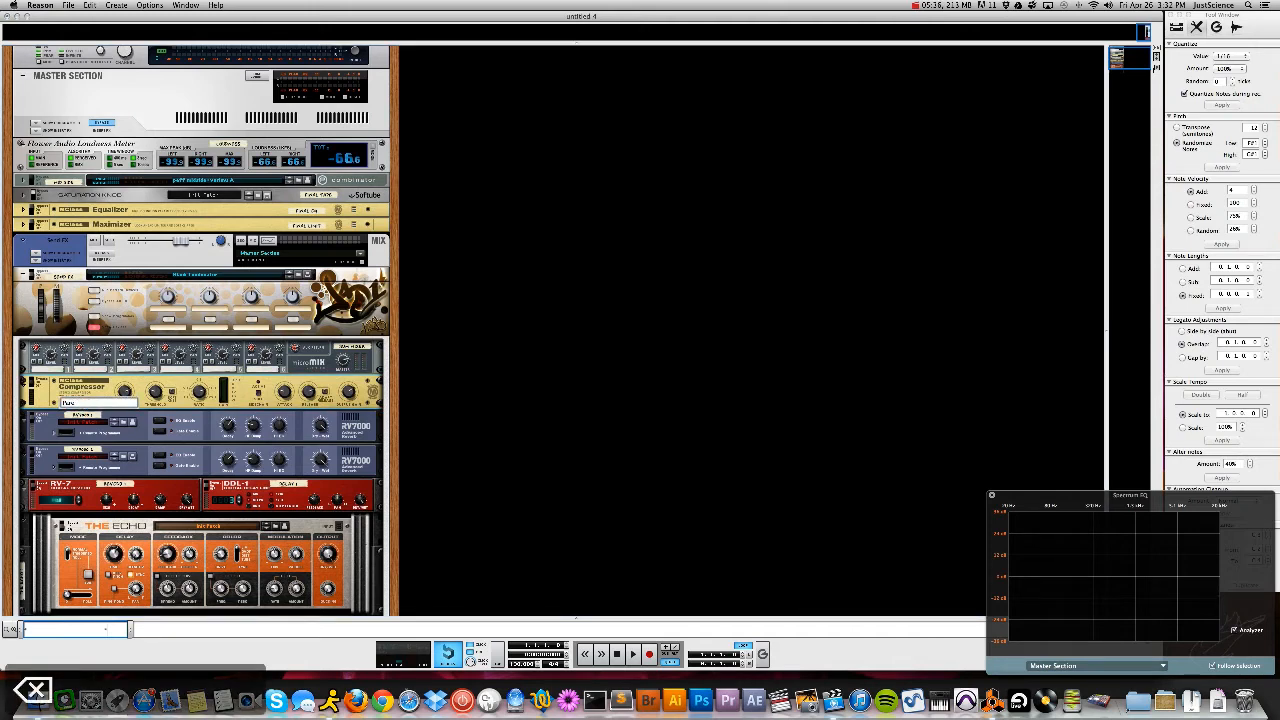
key(BackSpace)
text(allel Comp)
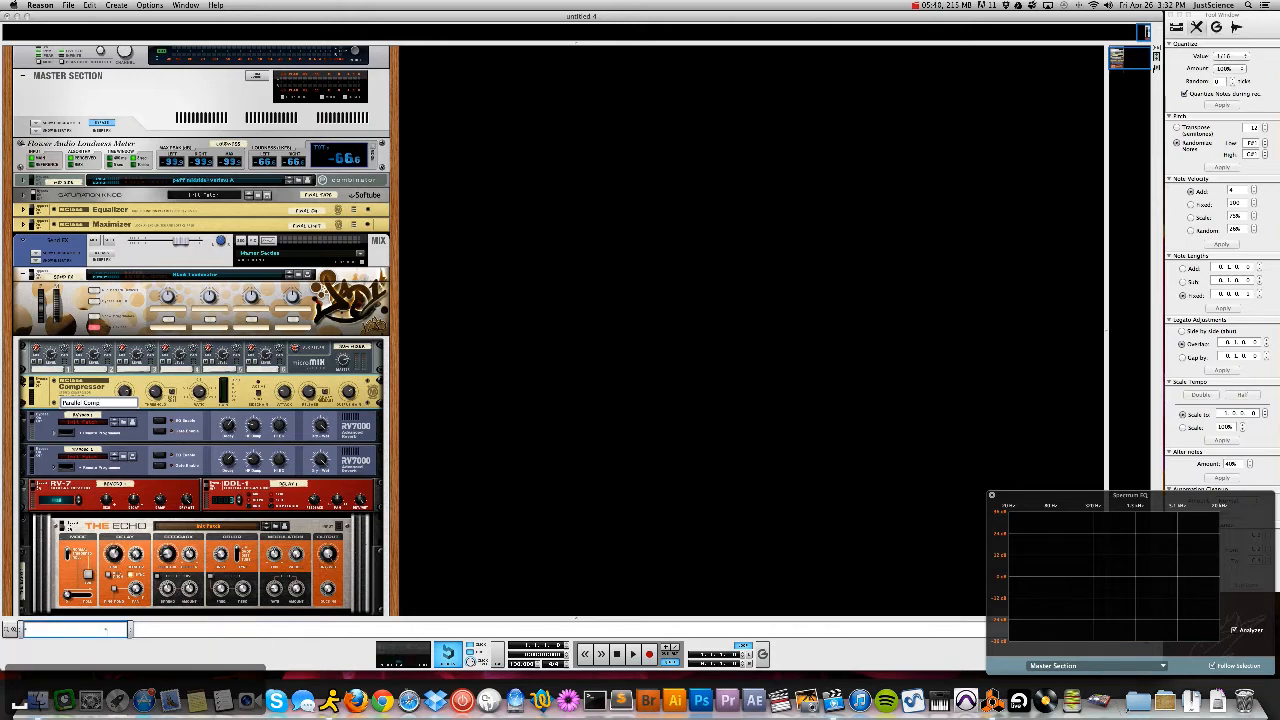
key(Return)
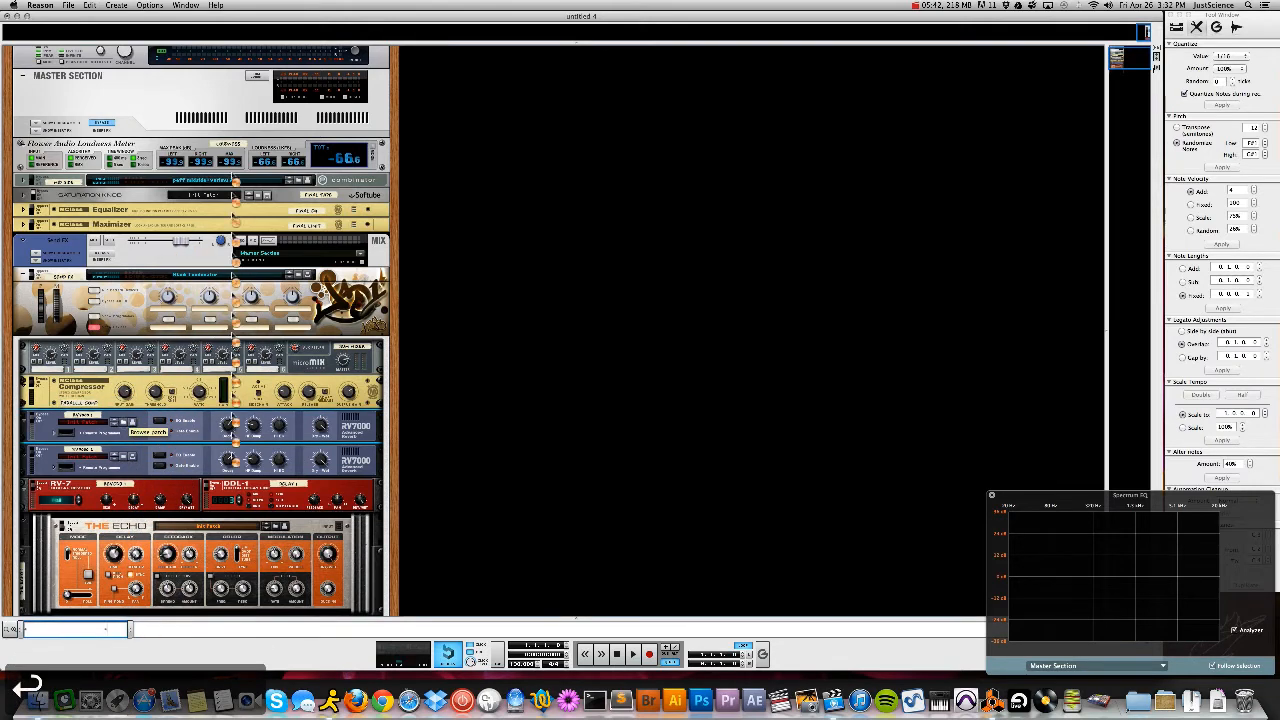
Load the ALL 1st Plate.rv7 patch into the first RV7000 and rename the device as Plate
click(126, 421)
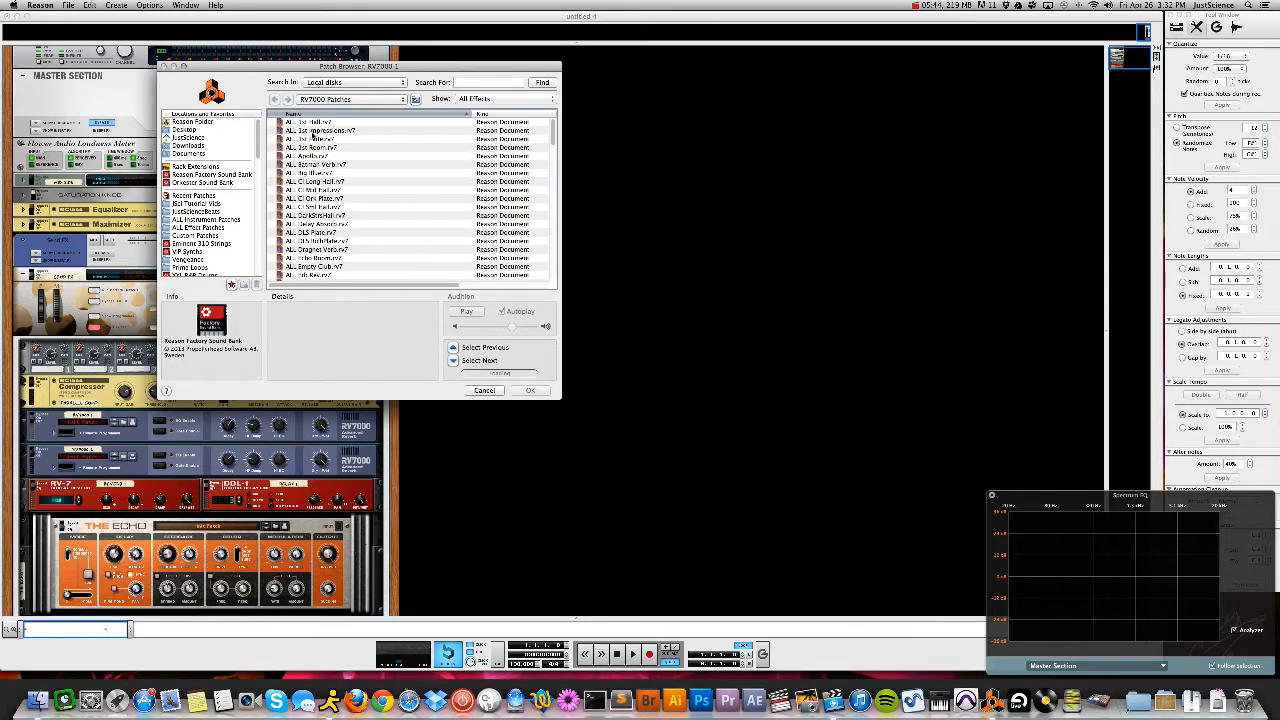
key(Return)
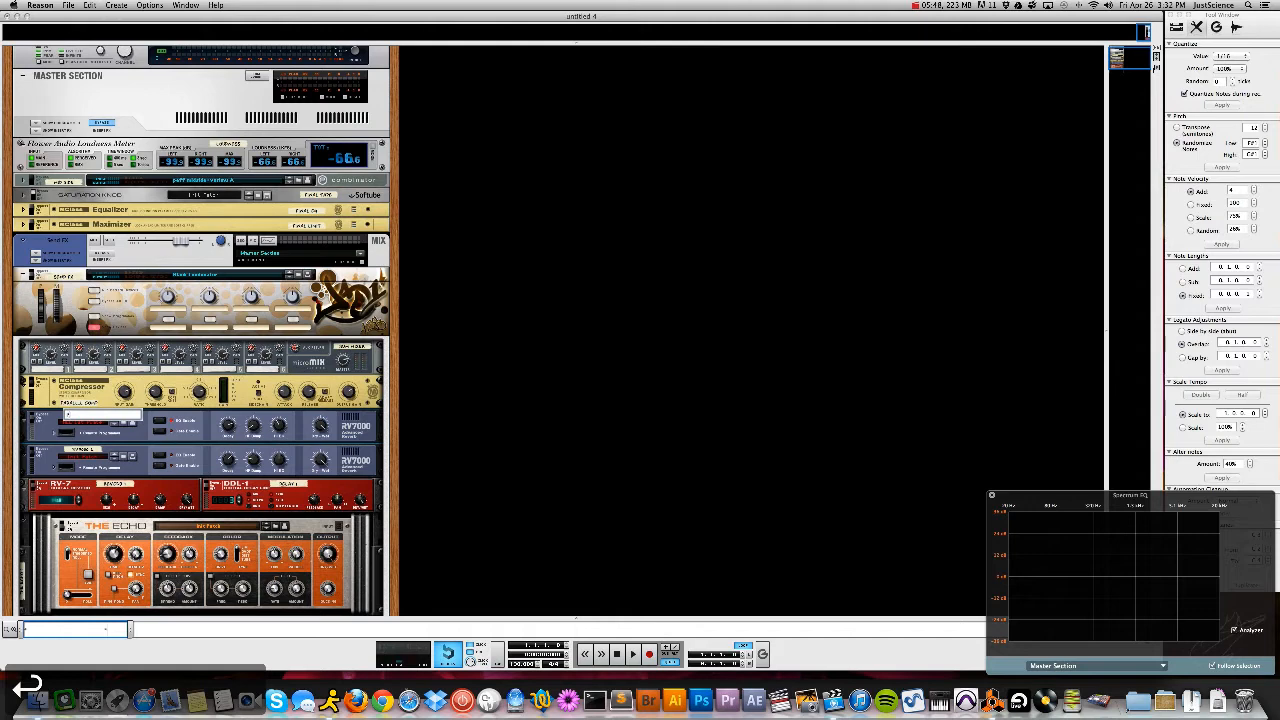
key(Return)
Load the ALL 1st Room.rv7 patch into the second RV7000 and rename the device as Room
click(124, 458)
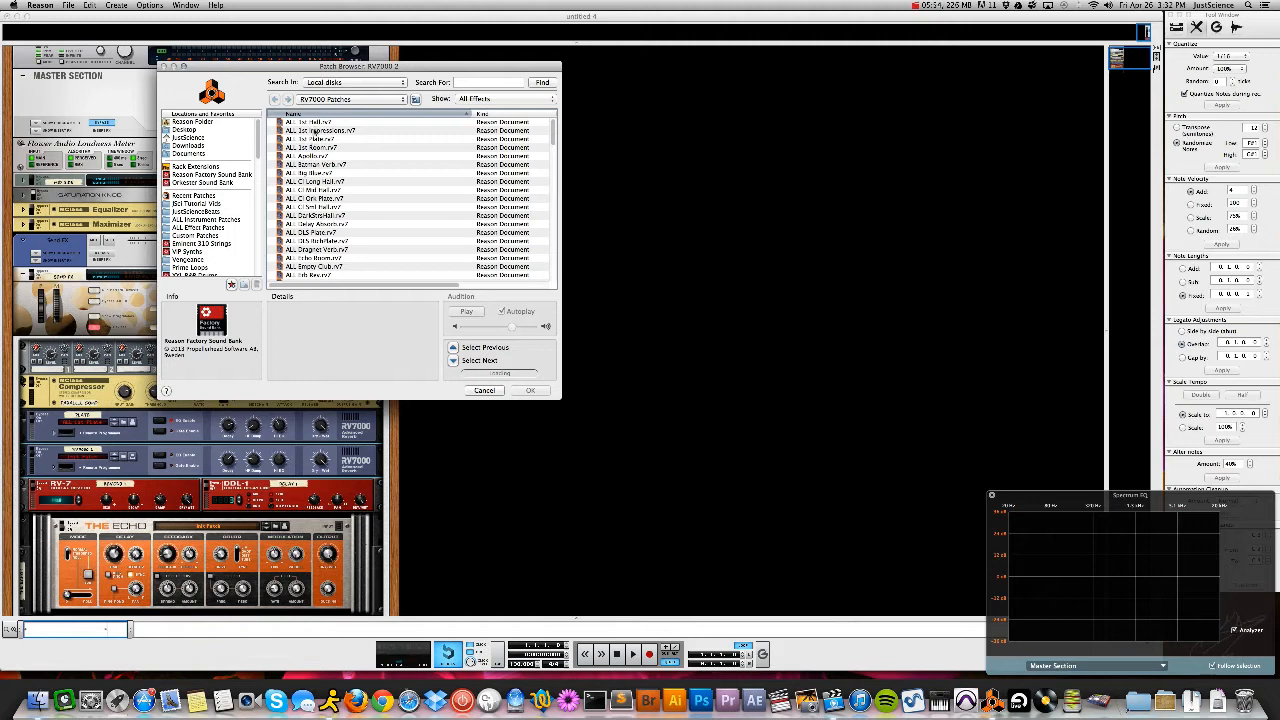
click(313, 148)
key(Return)
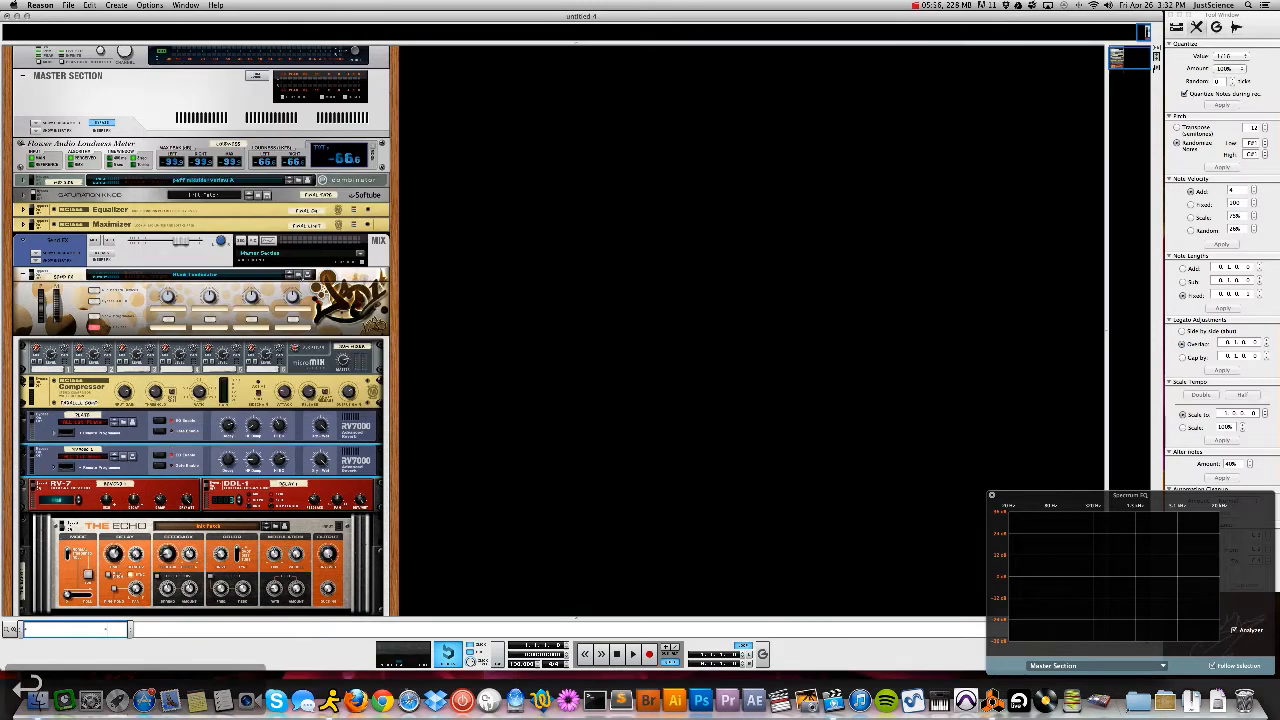
click(87, 453)
text(Room)
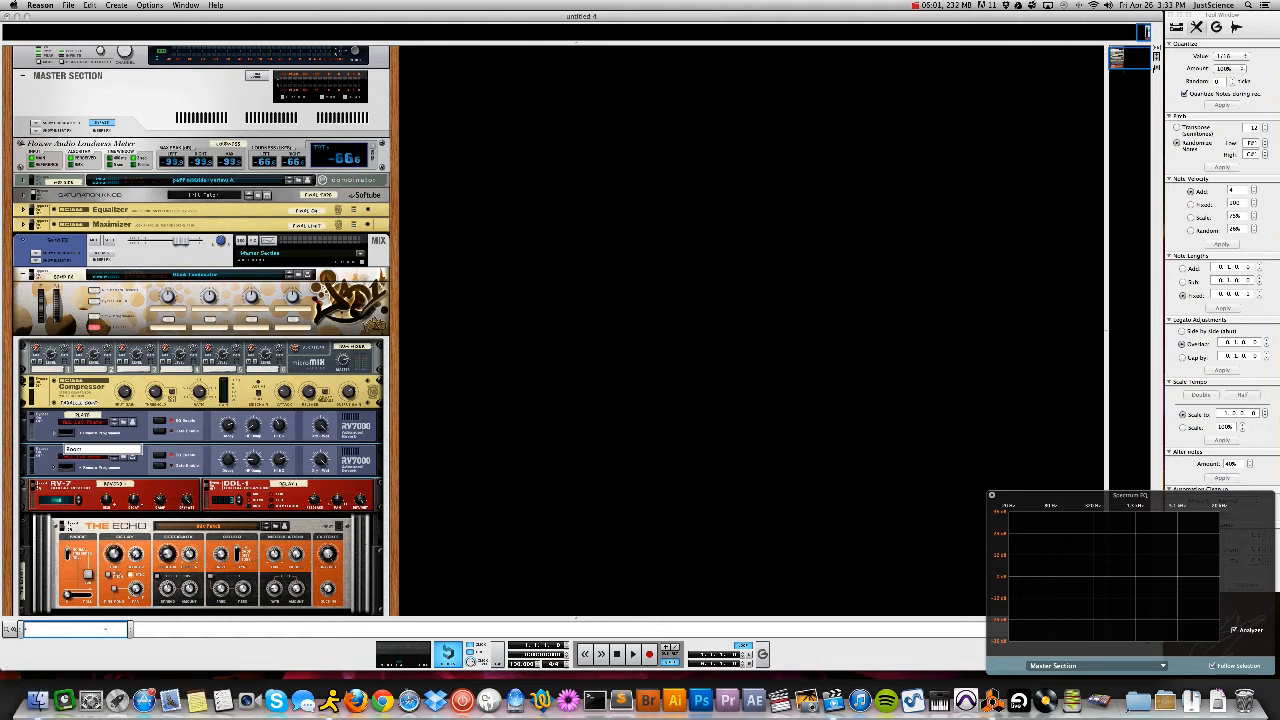
key(Return)
Change the RV-7's reverb program and rename the device as Hall
click(80, 497)
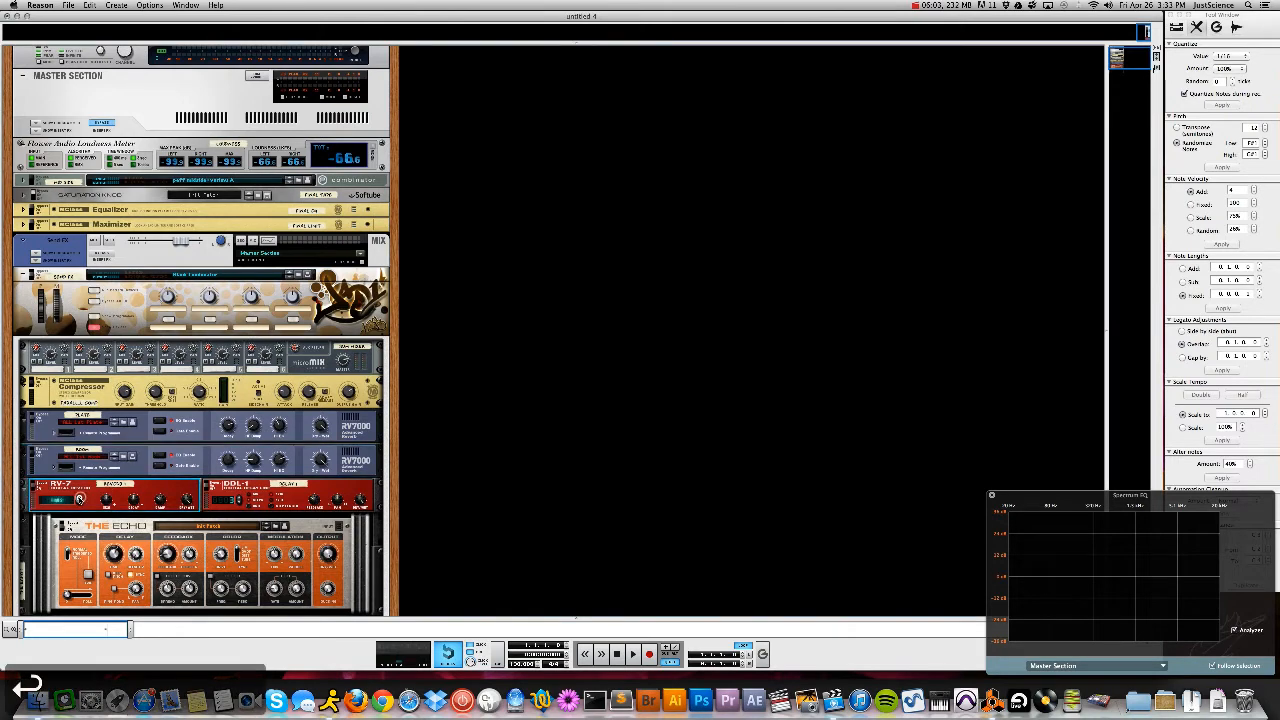
double_click(115, 486)
text(F)
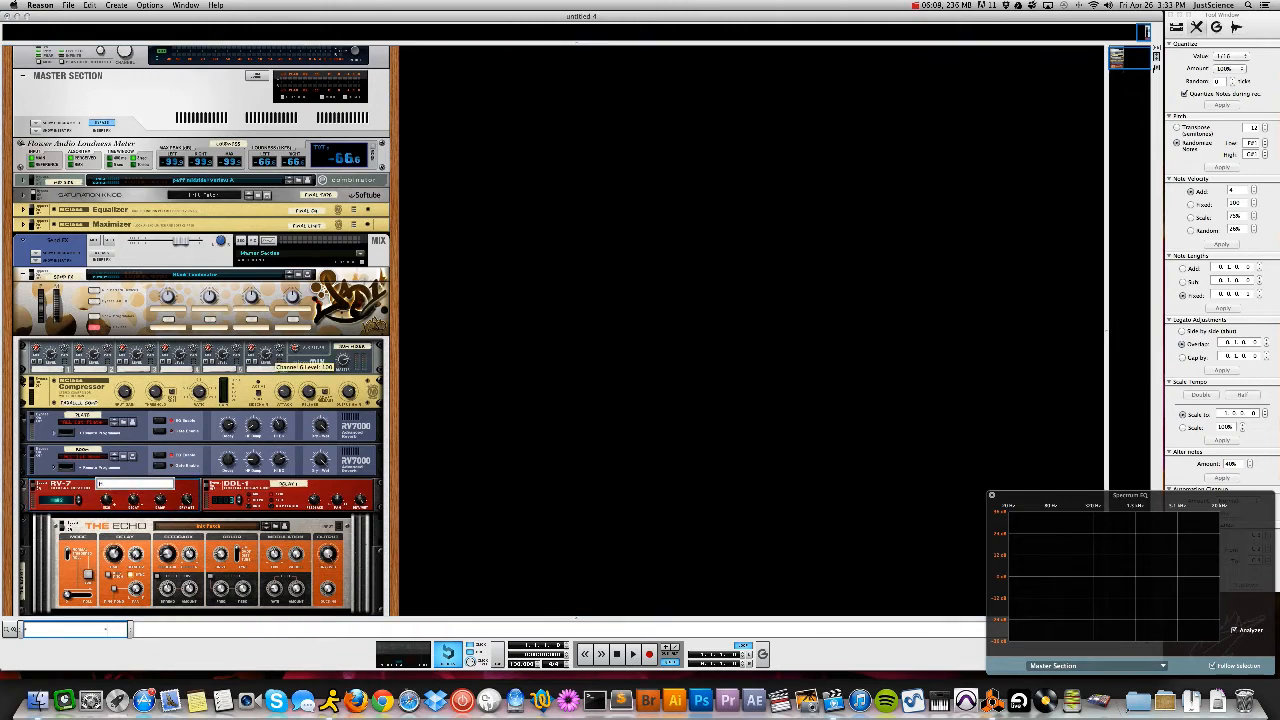
text(ul)
key(Return)
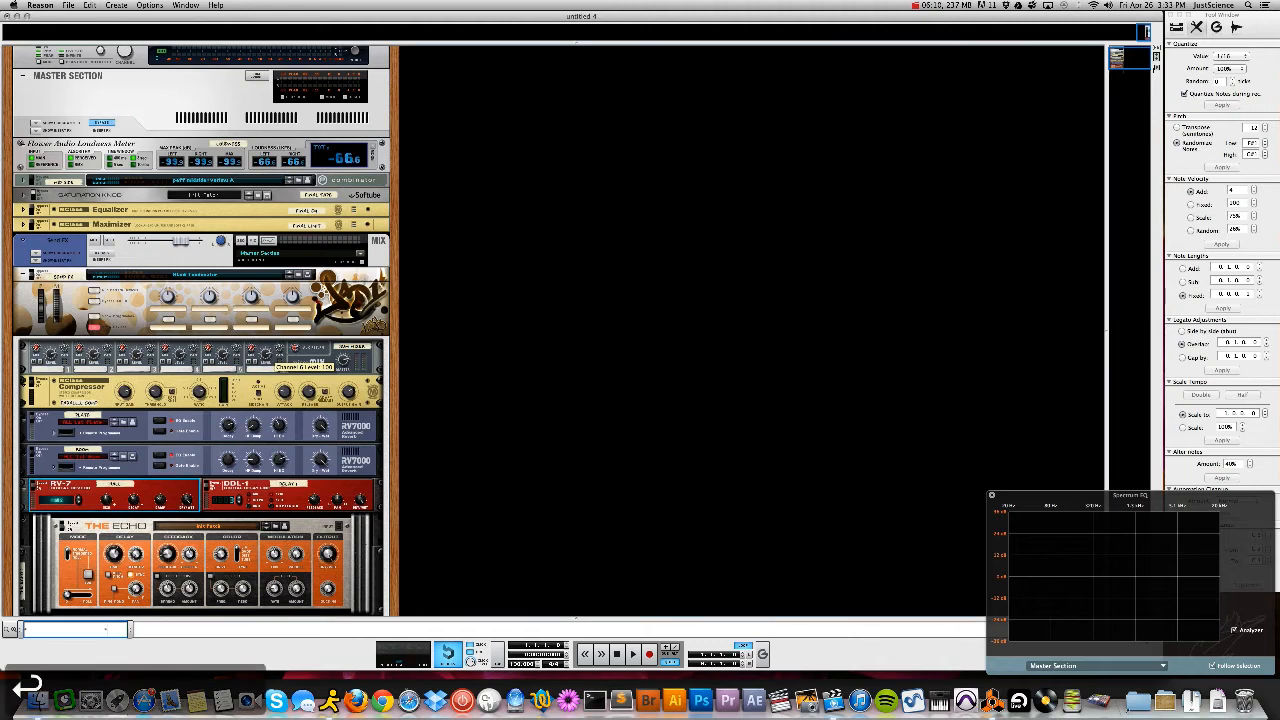
Rename the DDL-1 delay as 1/16 Delay and The Echo as Echo
double_click(289, 484)
text(1/1)
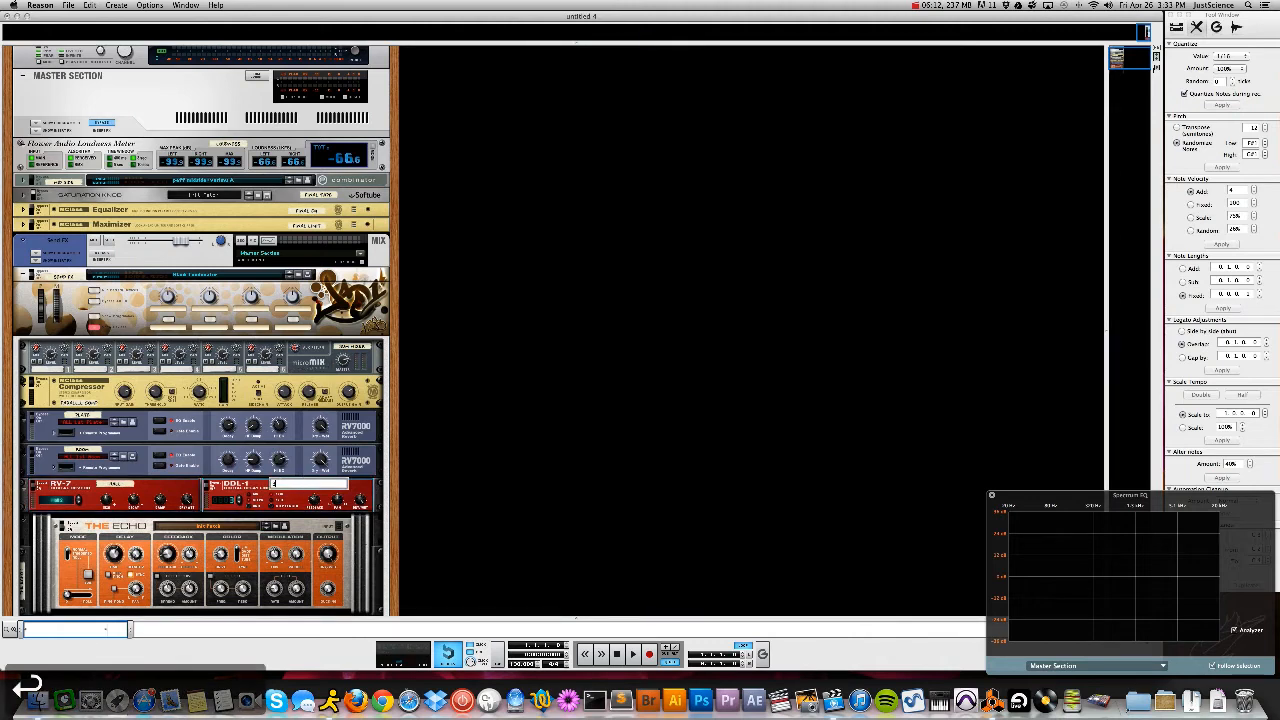
text(6 d)
key(Return)
double_click(22, 583)
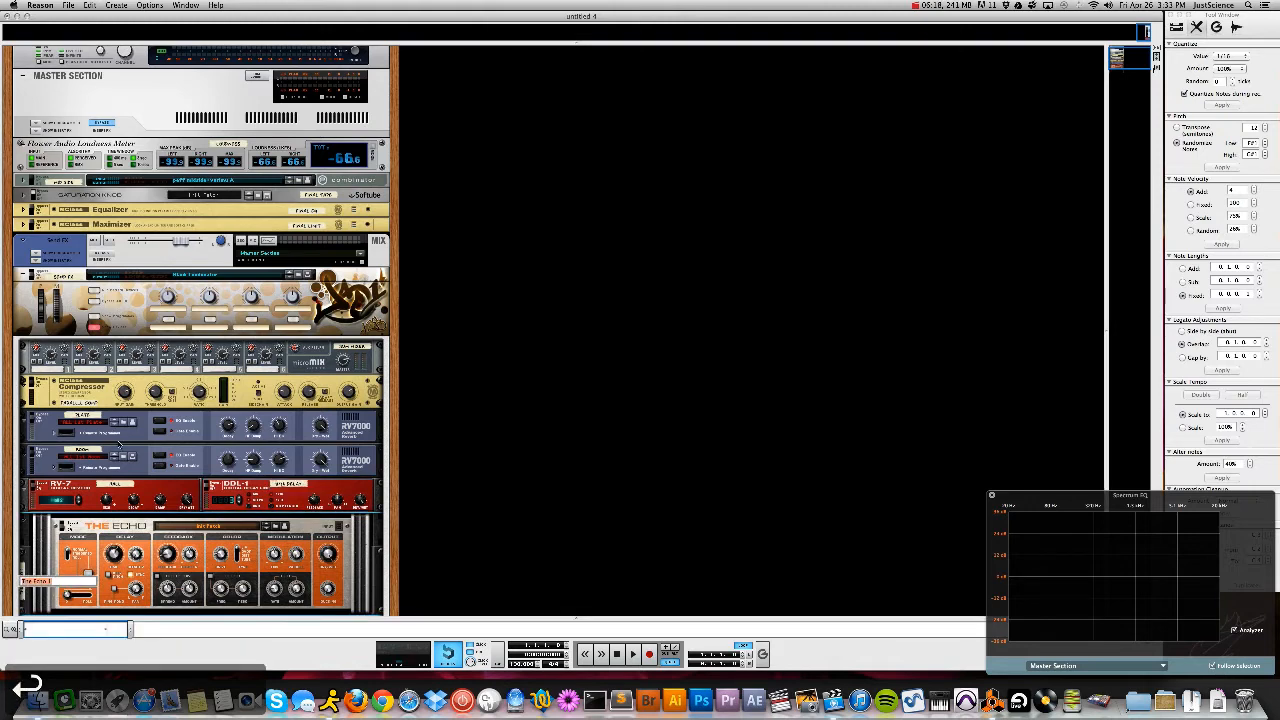
text(Echo)
key(Return)
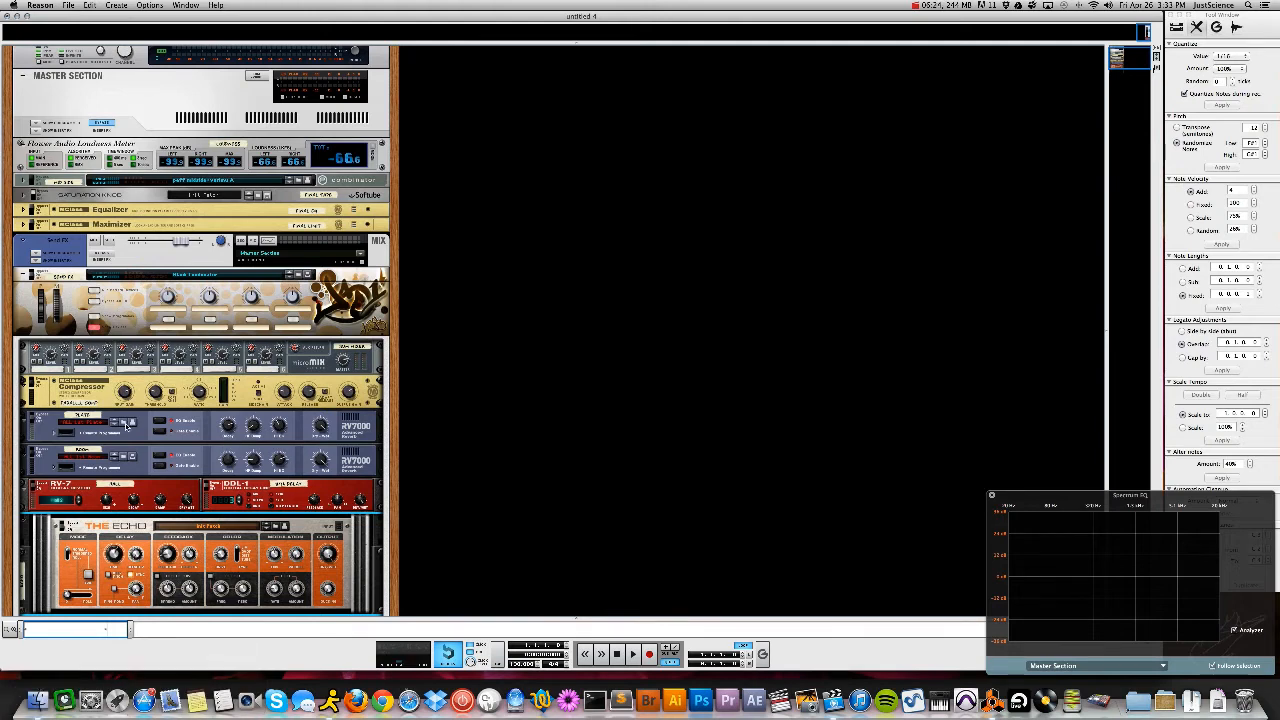
On the rack's rear, cable the outputs of the compressor, three reverbs, delay and Echo into Micromix channels 1 to 6, in that order
key(Tab)
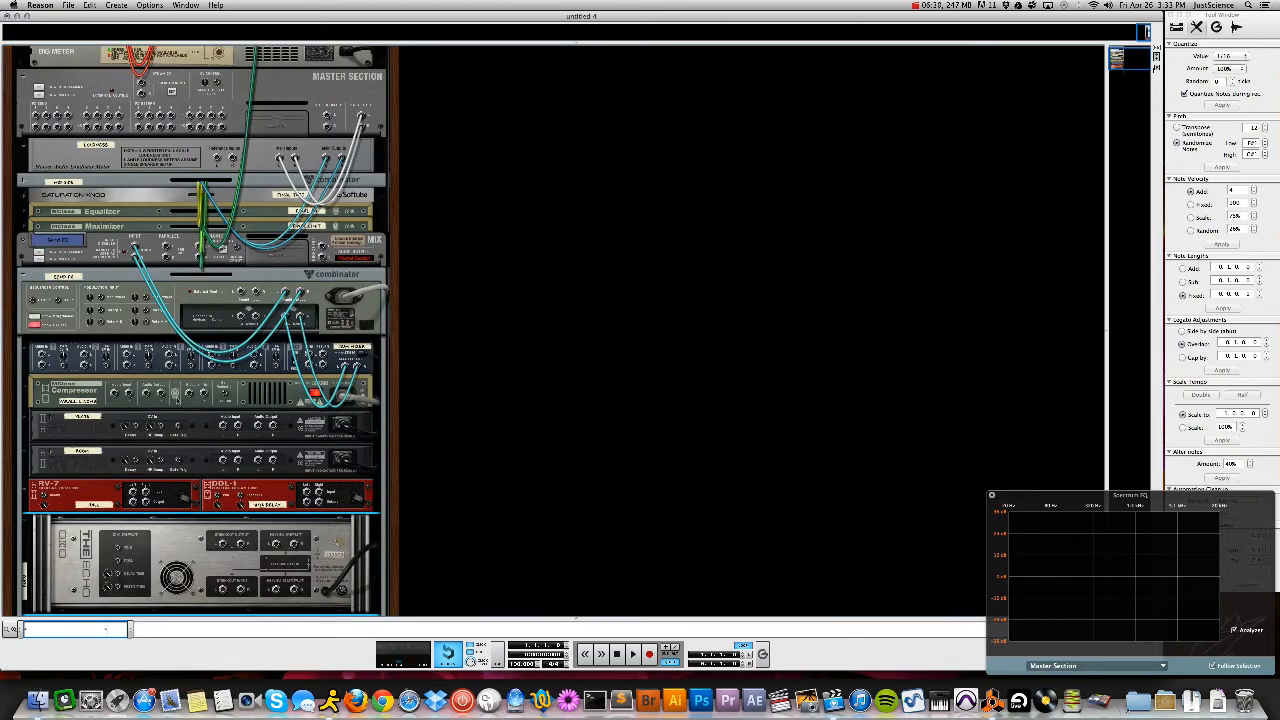
drag(148, 396, 42, 354)
drag(259, 427, 85, 357)
drag(260, 463, 138, 526)
drag(153, 380, 169, 355)
drag(307, 502, 213, 355)
drag(283, 592, 255, 353)
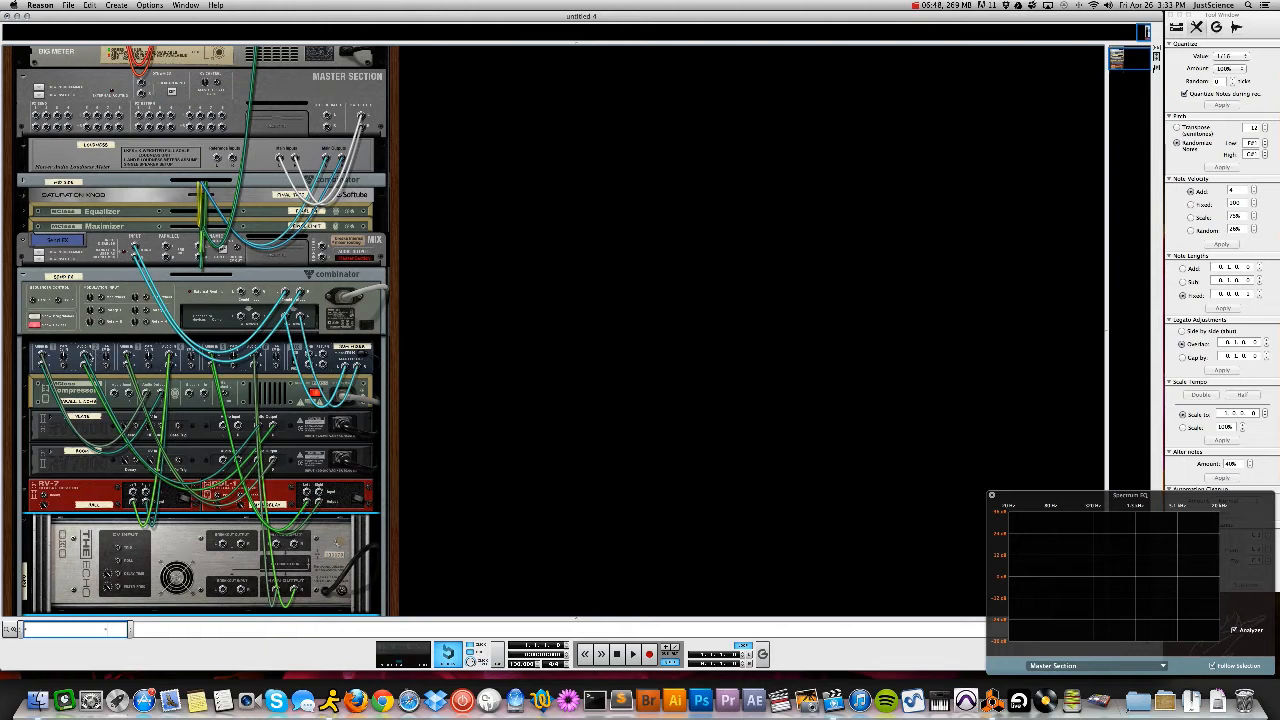
Cable Master Section sends 1 to 6 into the compressor, Plate, Room, Hall, 1/16 Delay and Echo inputs, and hide the Send FX Combinator's devices
drag(35, 116, 81, 372)
drag(115, 406, 114, 392)
drag(44, 118, 225, 425)
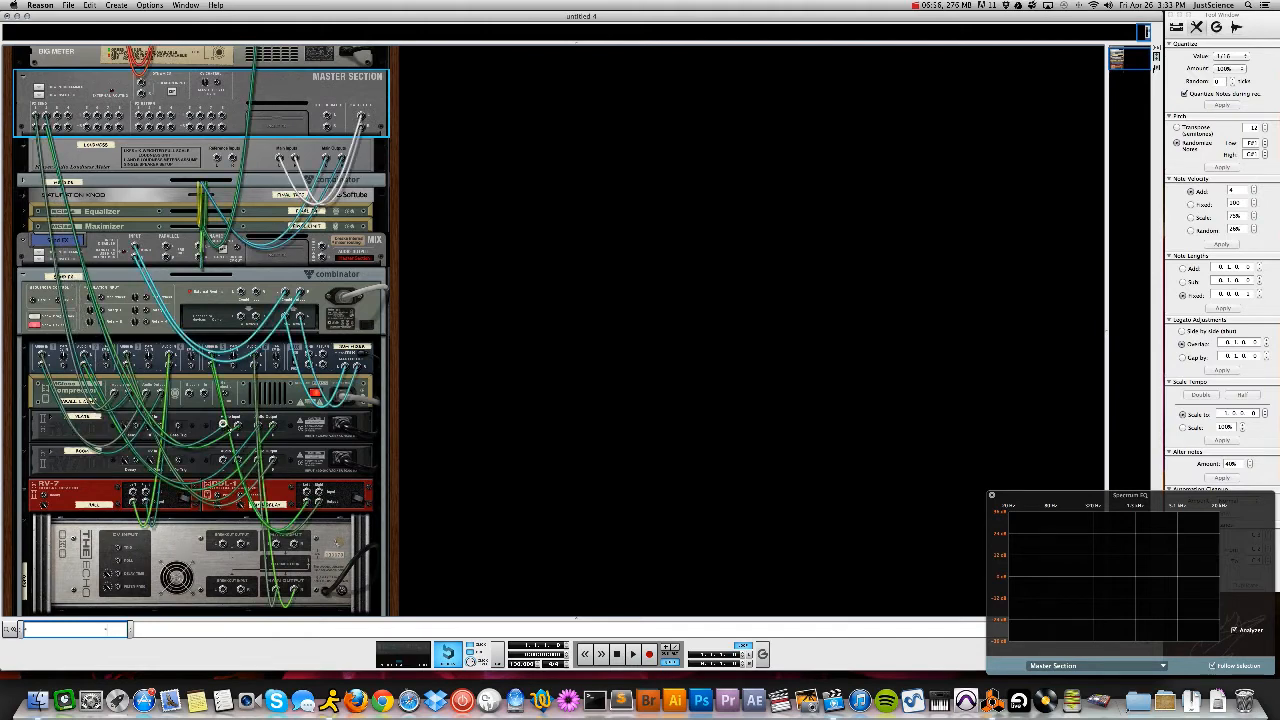
drag(57, 117, 225, 460)
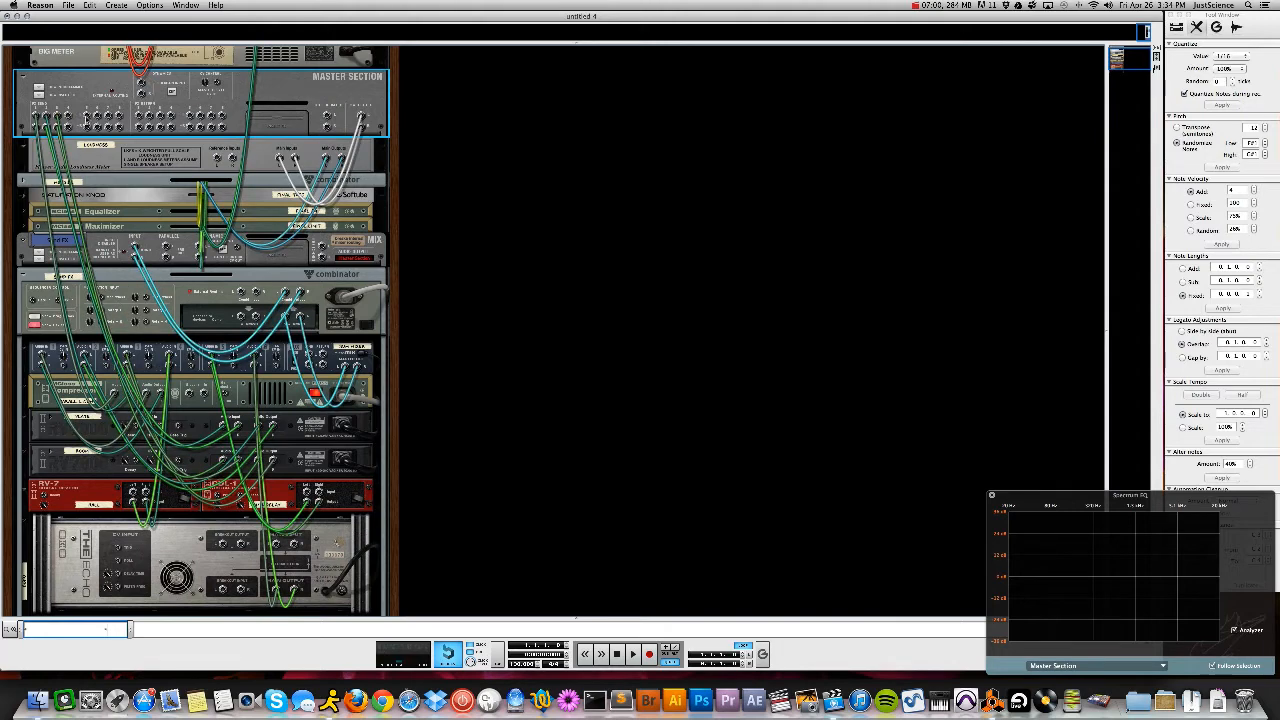
drag(68, 116, 133, 492)
drag(88, 118, 305, 492)
drag(98, 117, 216, 542)
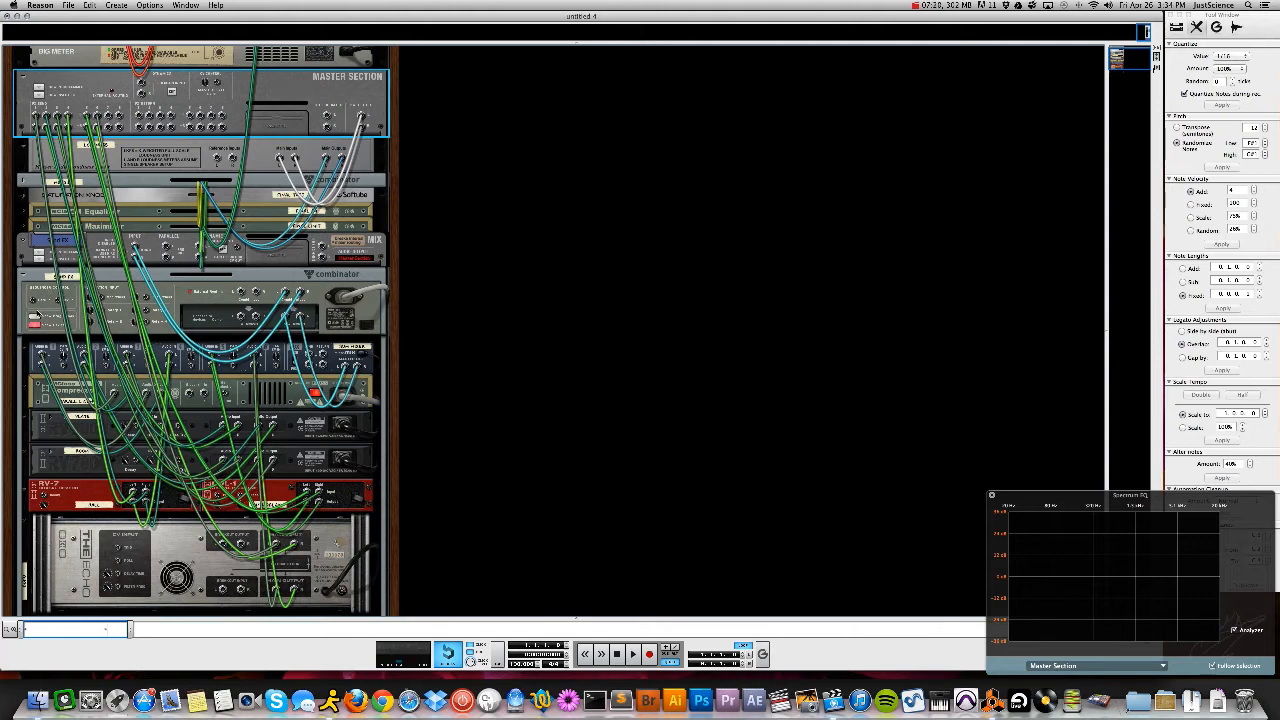
key(Tab)
click(96, 328)
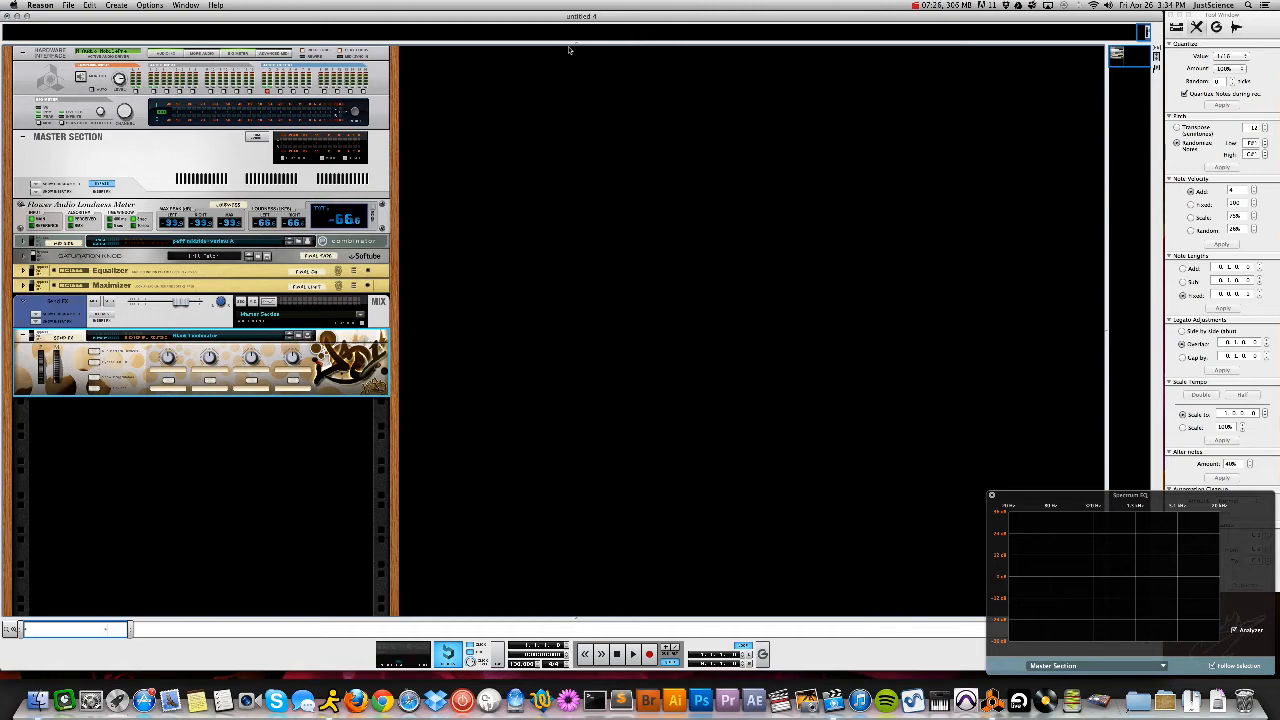
In the mixer's master strip, label FX slot 1 for parallel compression and slots 2 to 4 as Plate, Room and Hall
drag(575, 42, 611, 432)
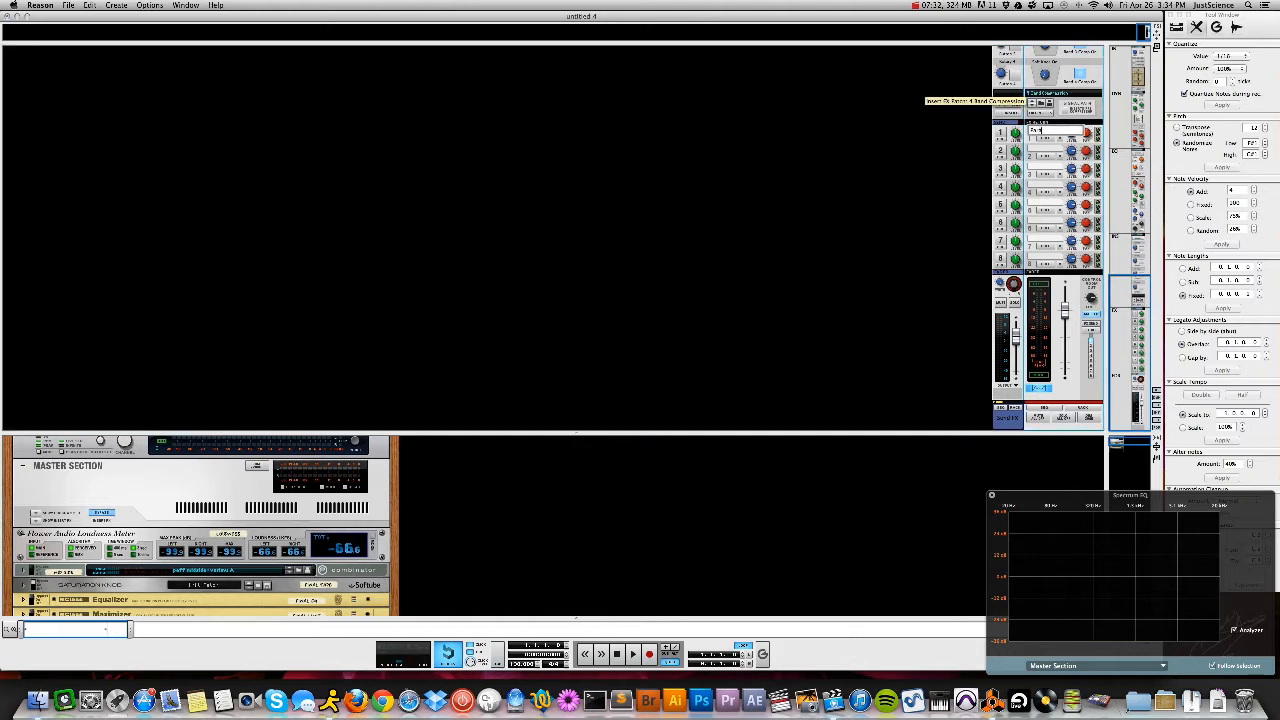
key(BackSpace)
key(BackSpace)
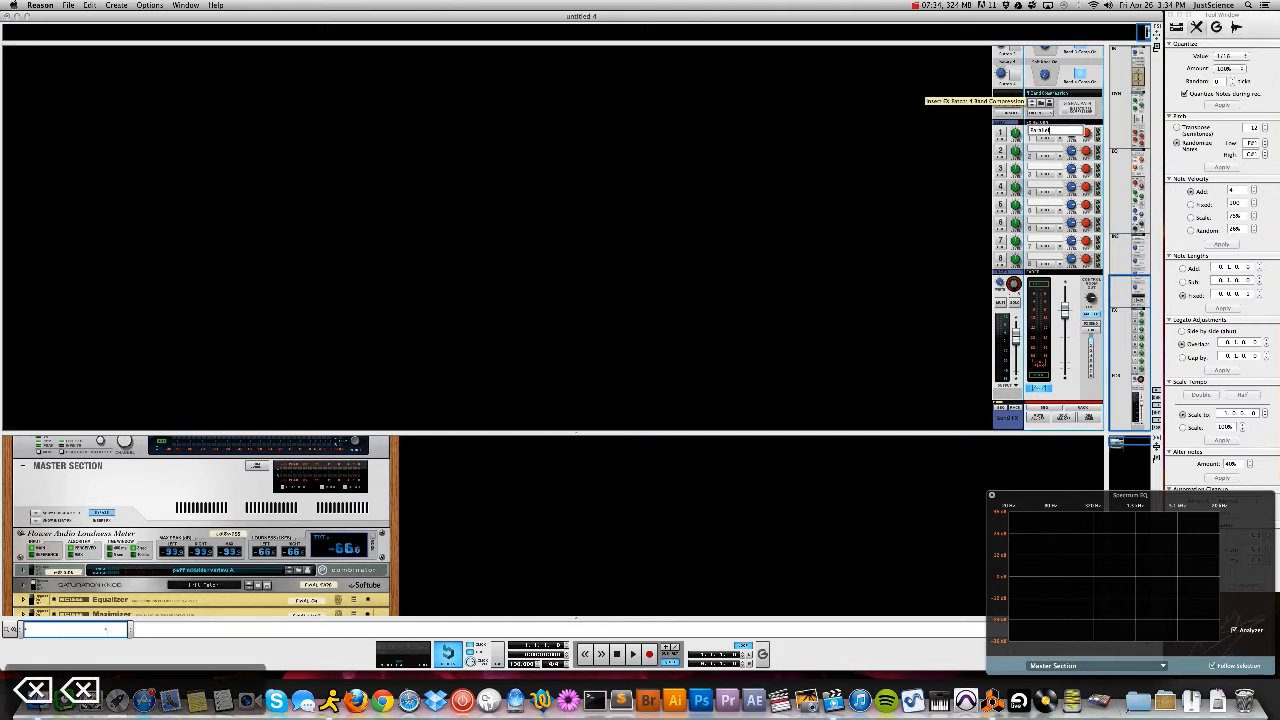
key(Return)
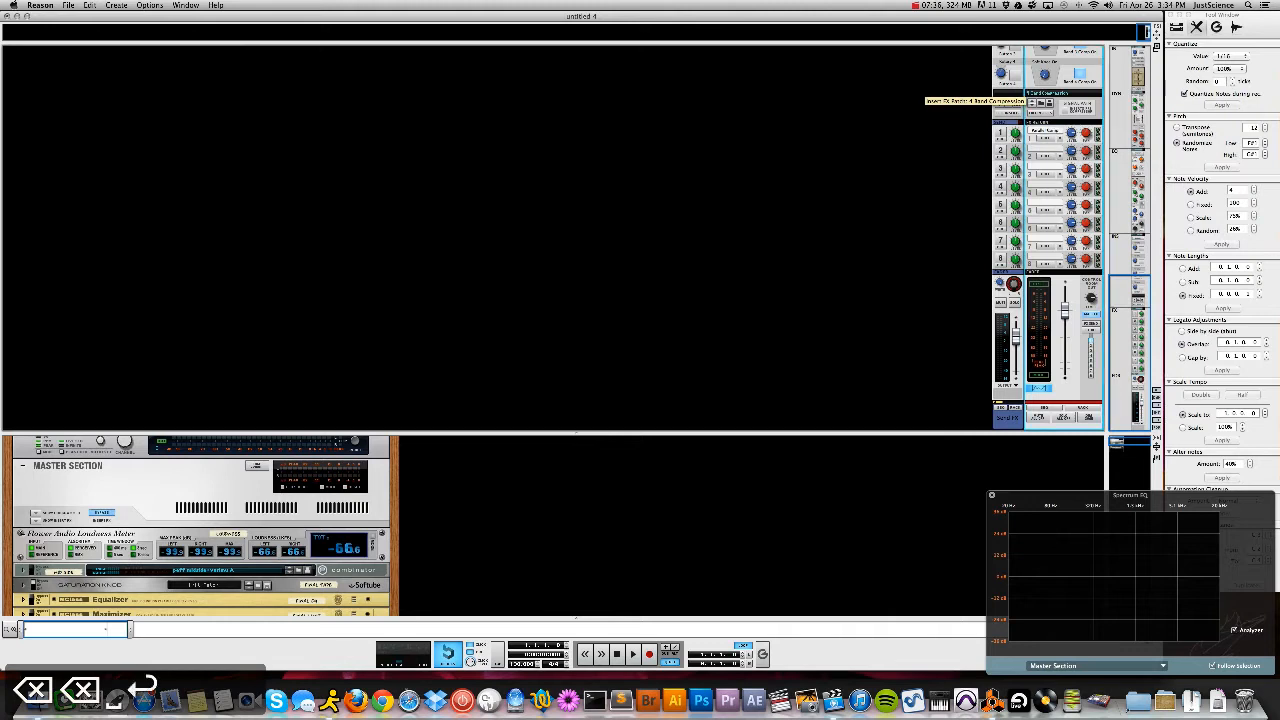
double_click(1041, 149)
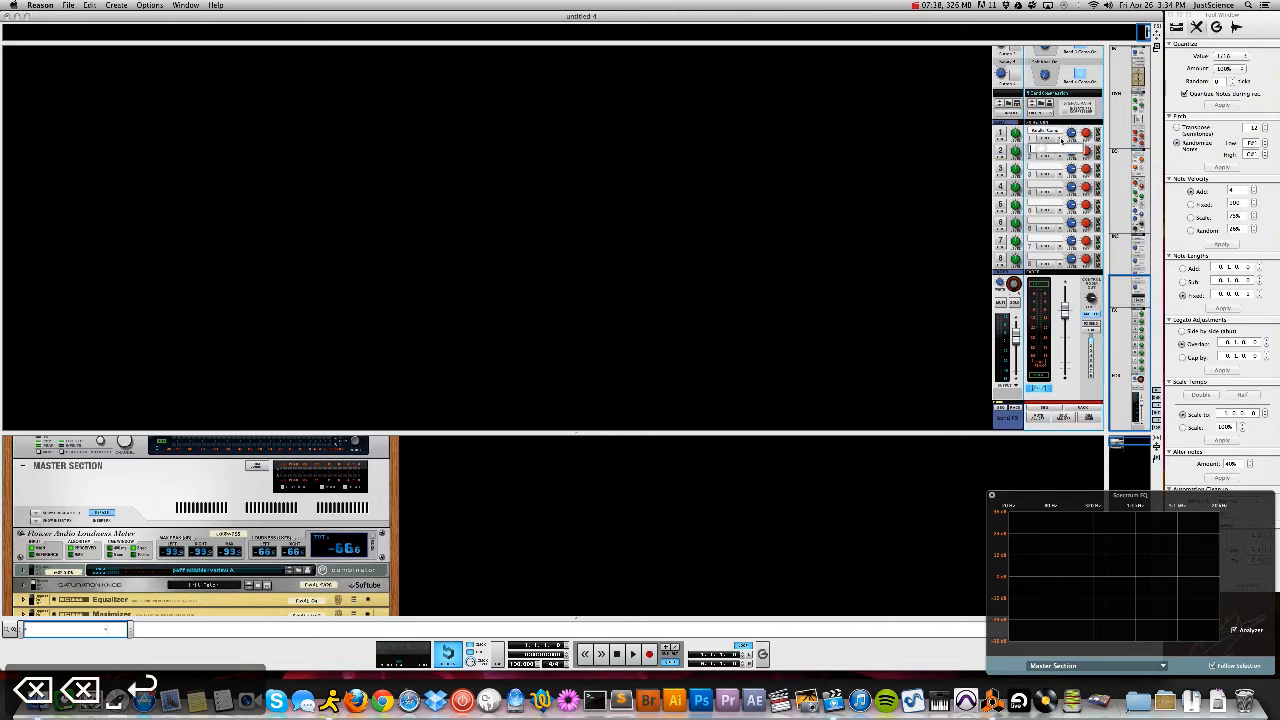
key(Return)
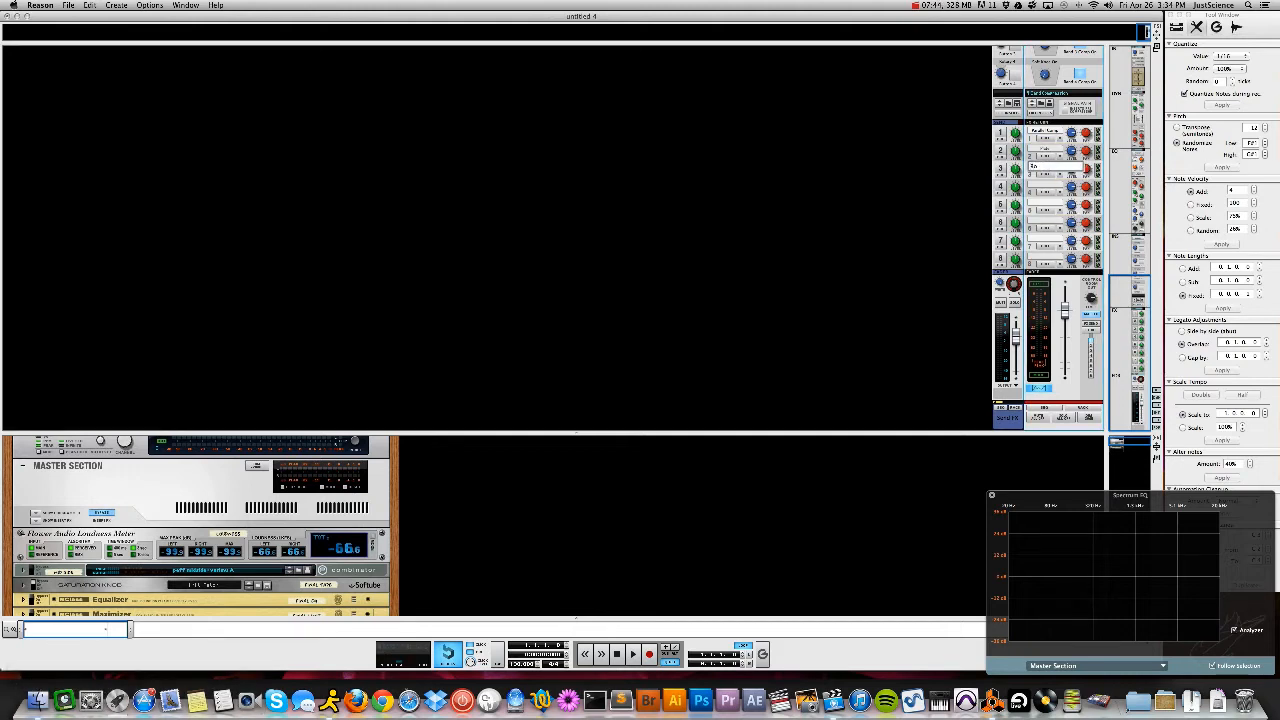
key(Return)
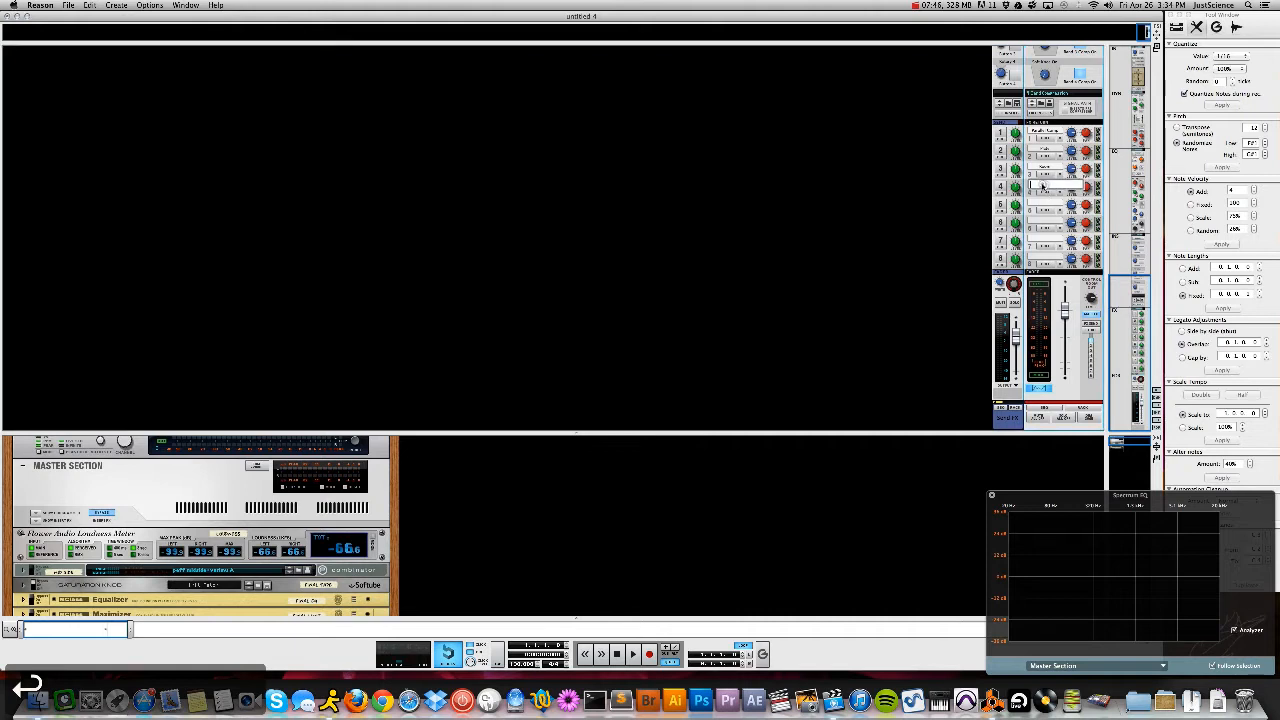
text(Hall)
key(Return)
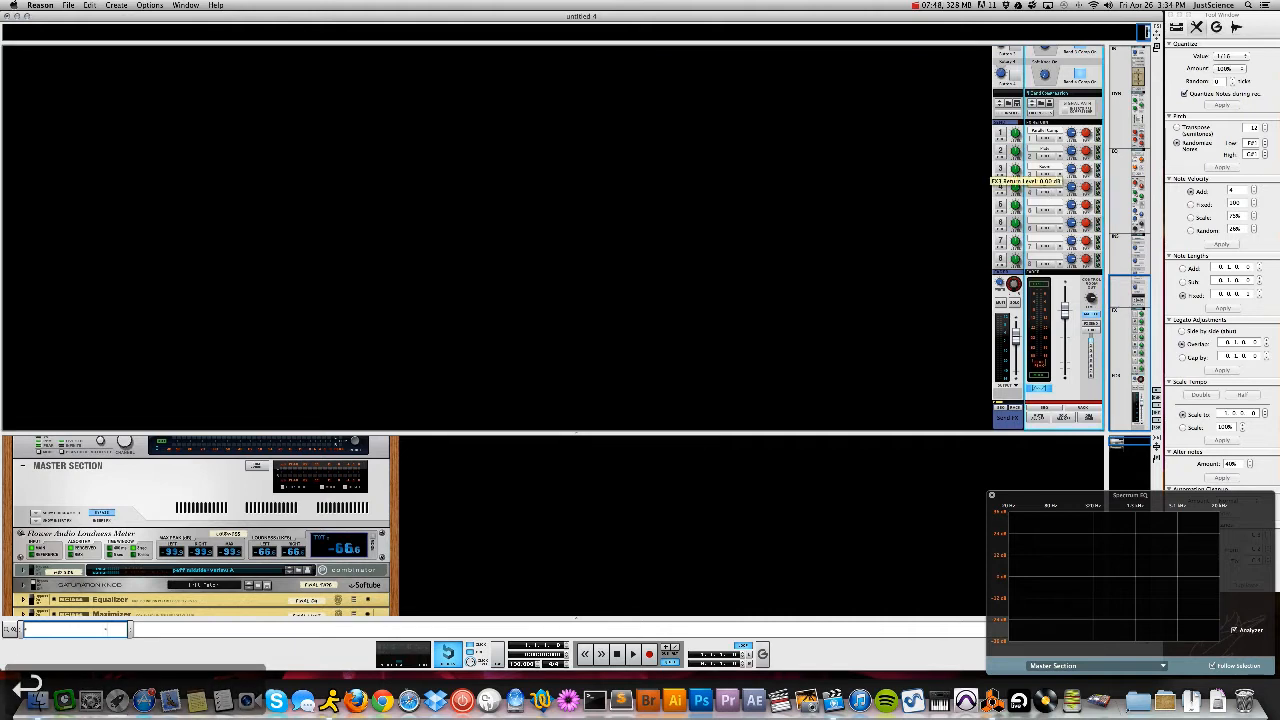
Label the master strip's FX slots 5 to 8 as 1/16 Delay, Echo, Custom 1 and Custom 2
double_click(1046, 205)
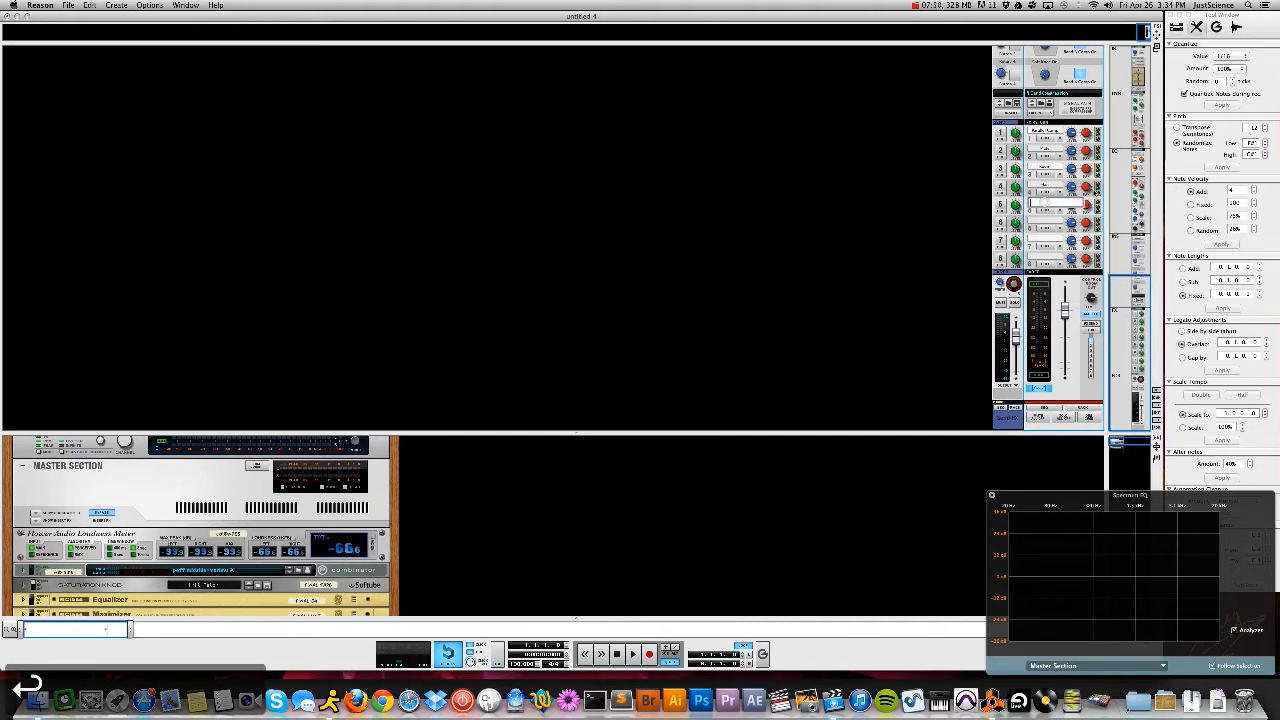
text(1/16 D)
key(Return)
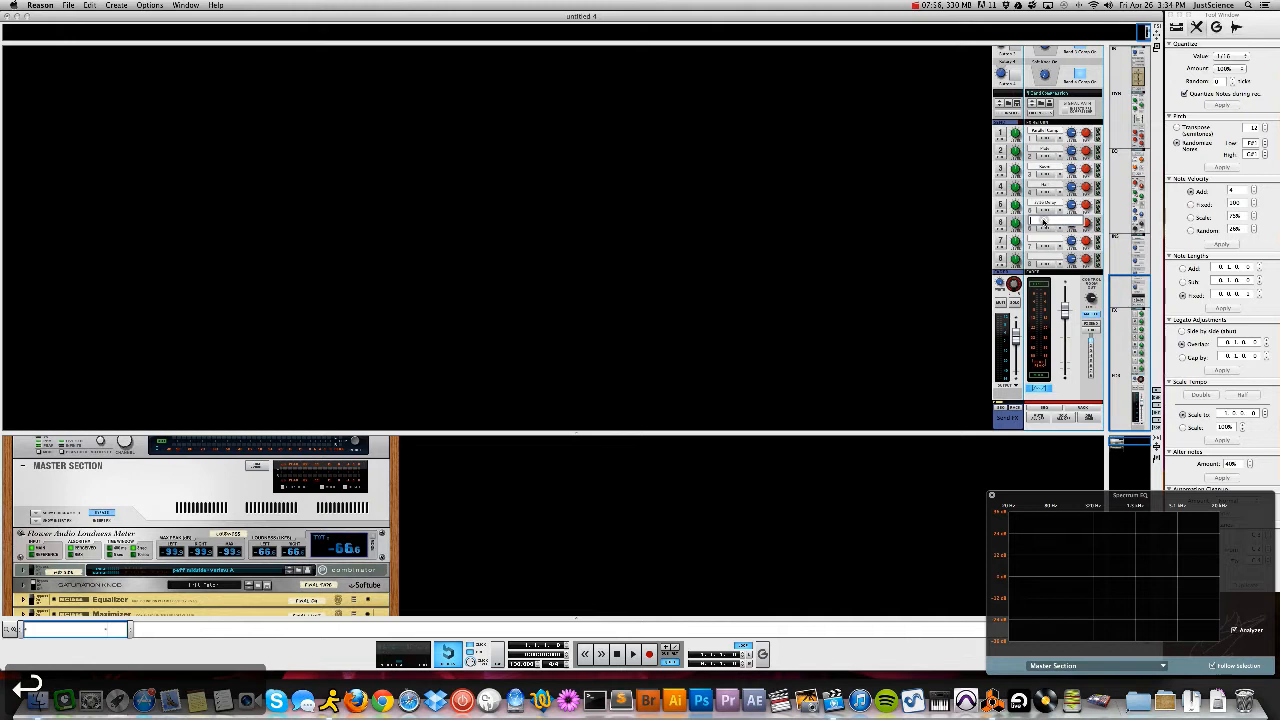
text(Echo)
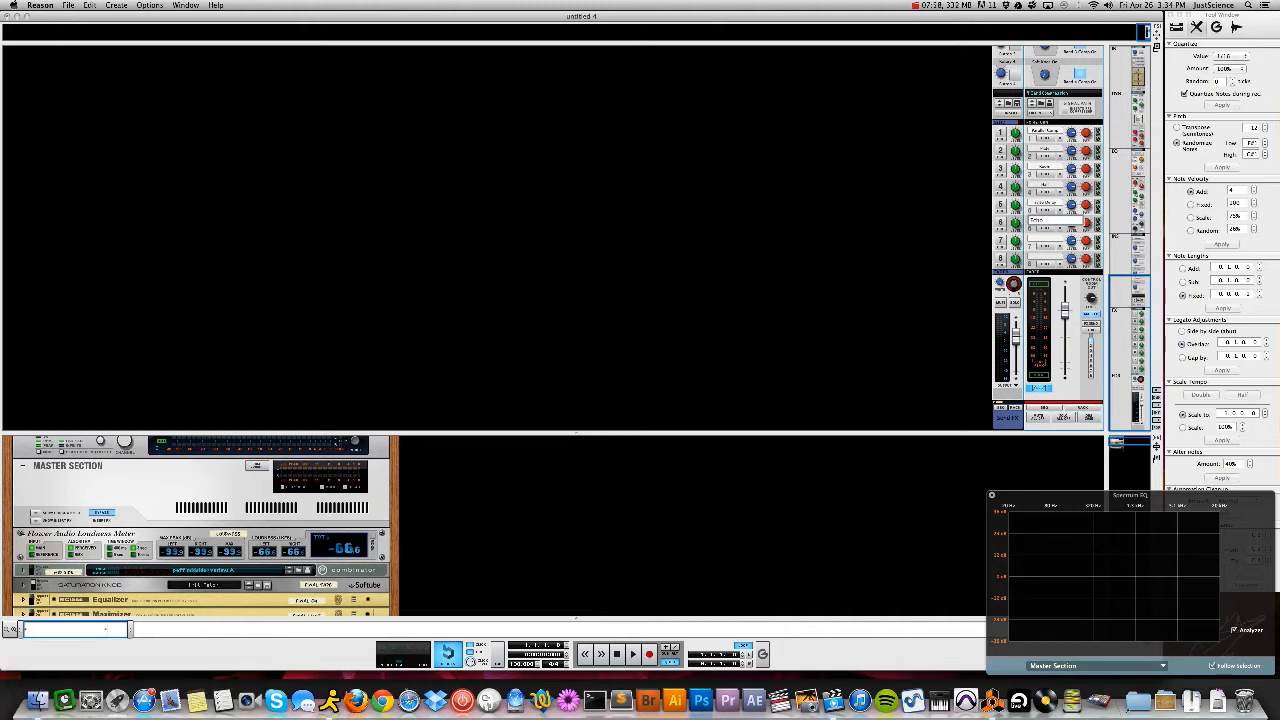
key(Return)
double_click(1045, 241)
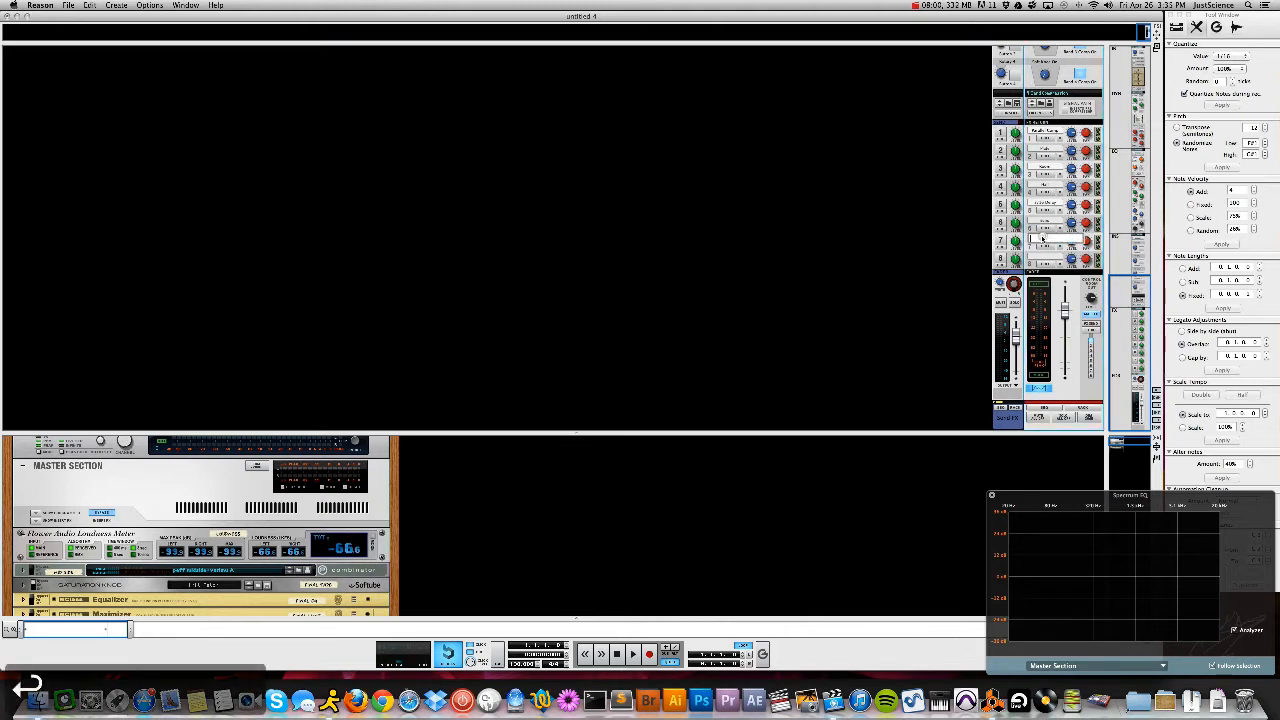
text(Custom)
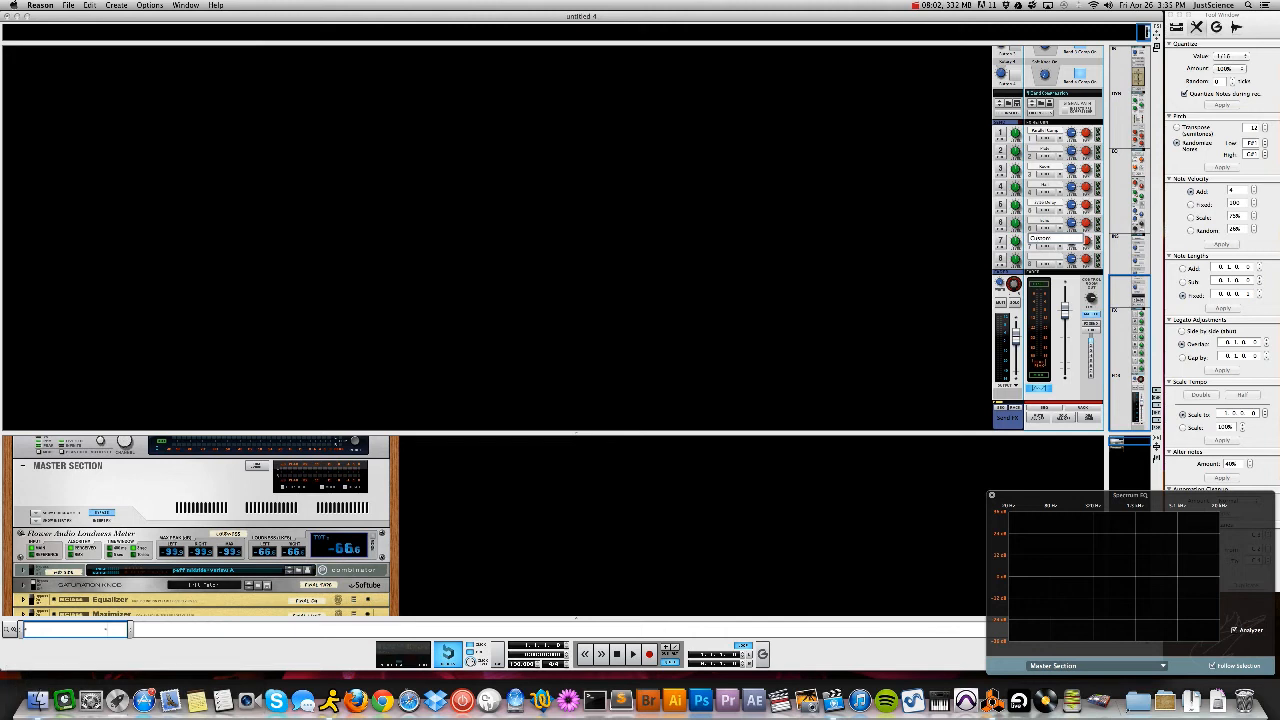
key(Return)
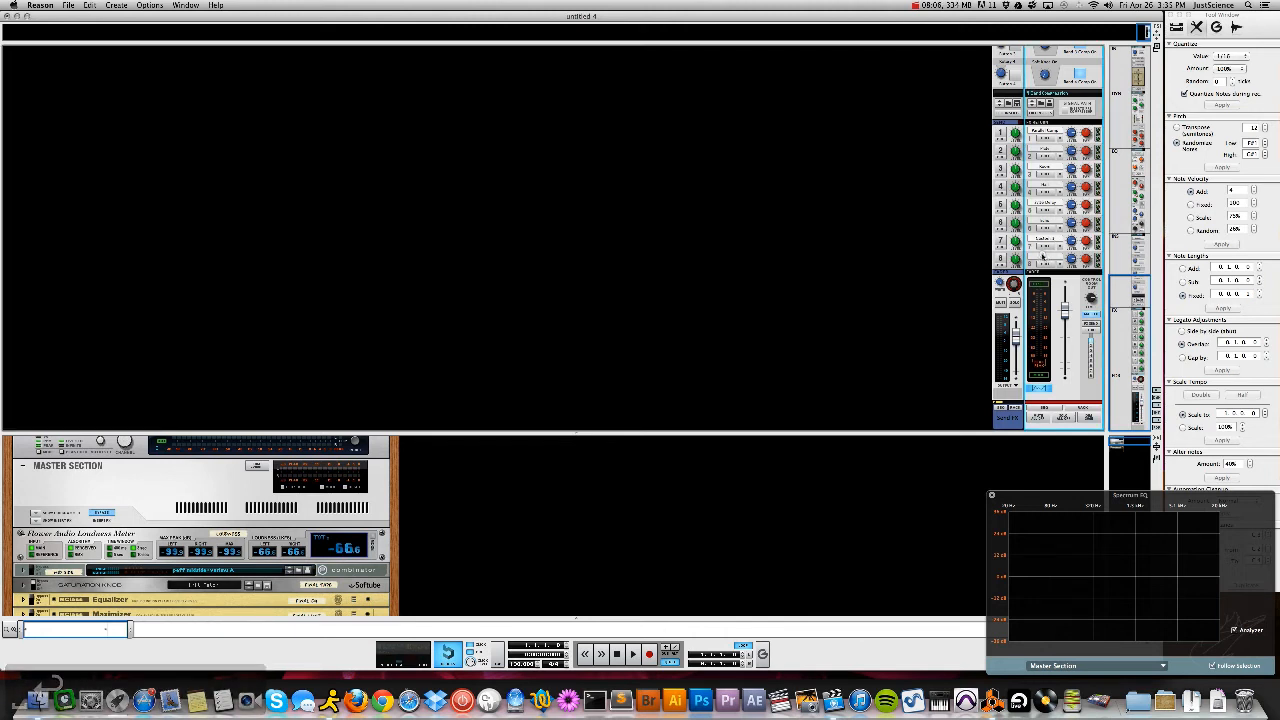
double_click(1042, 258)
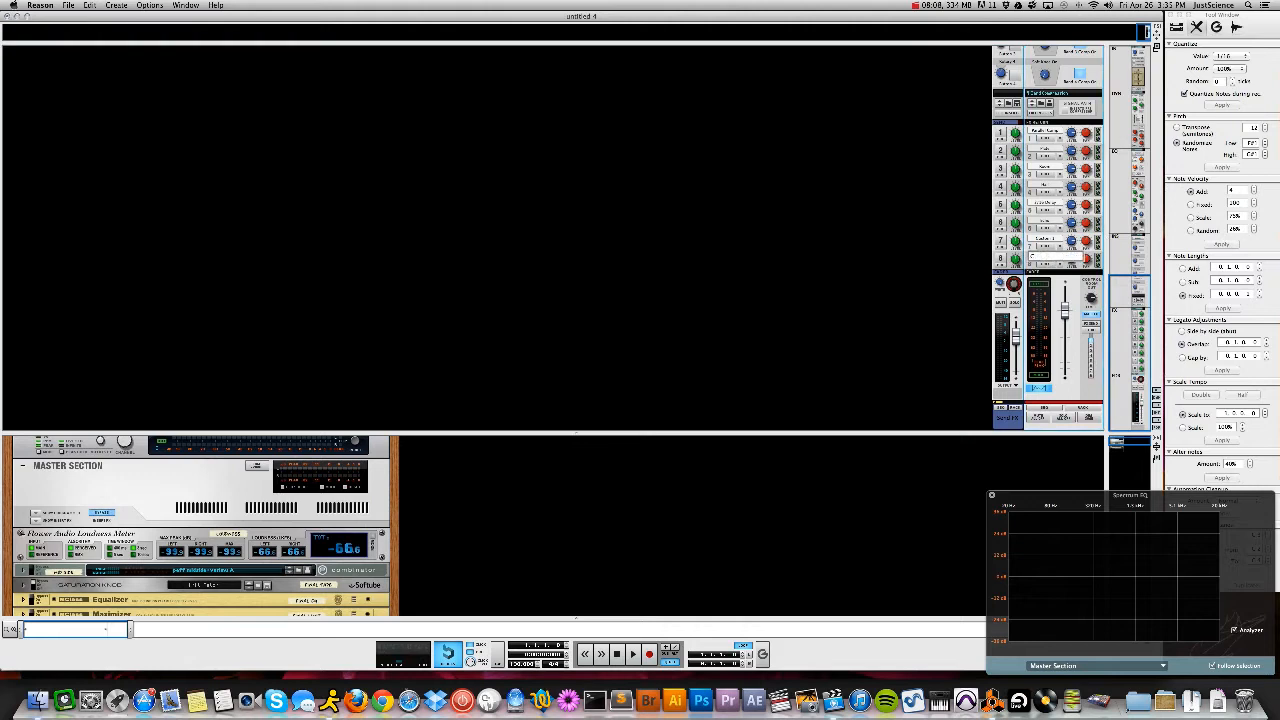
key(Return)
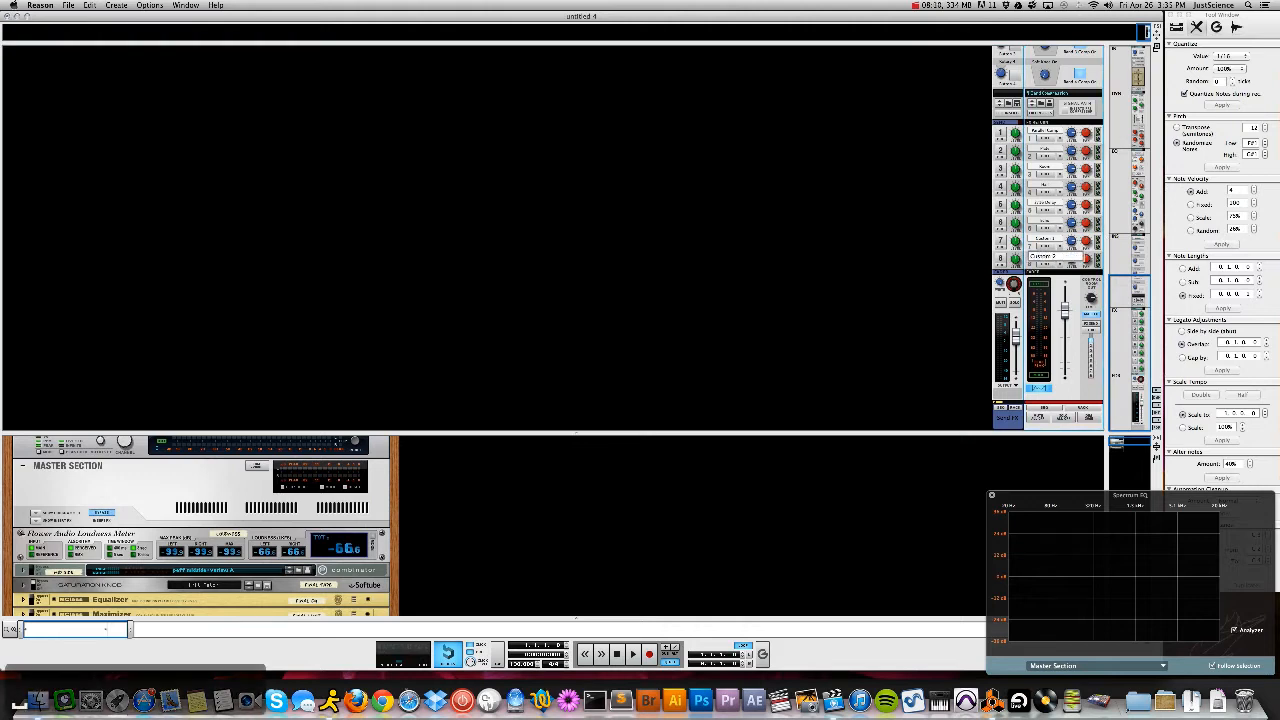
Create an instrument from Blank Combinator.cmb below the Send FX Combinator in the rack and duplicate it with its mix channel
drag(577, 430, 589, 51)
right_click(126, 416)
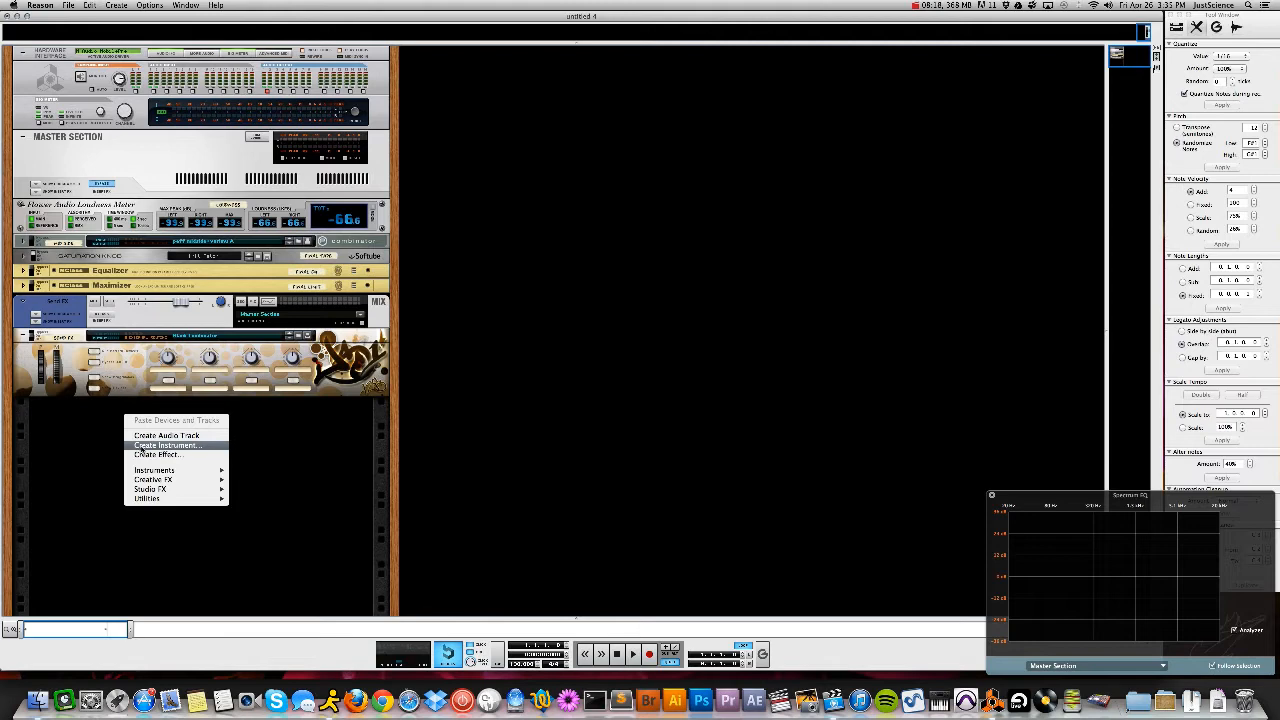
click(146, 446)
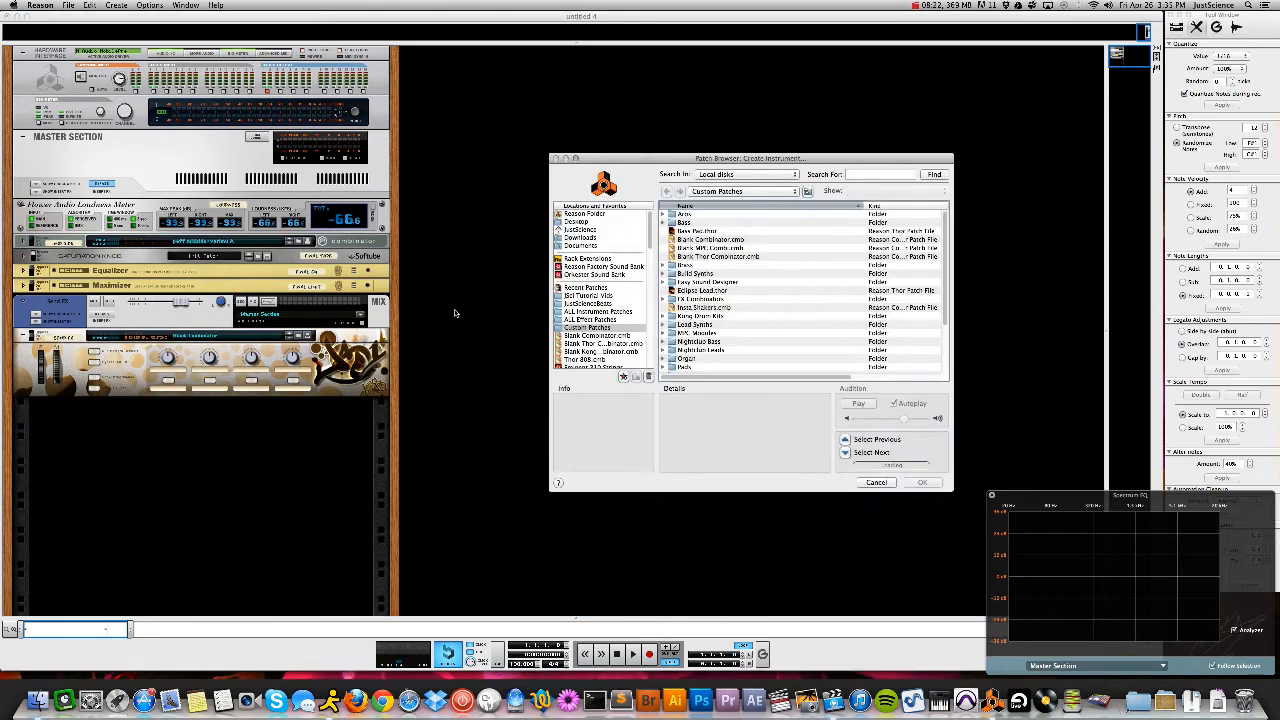
click(577, 336)
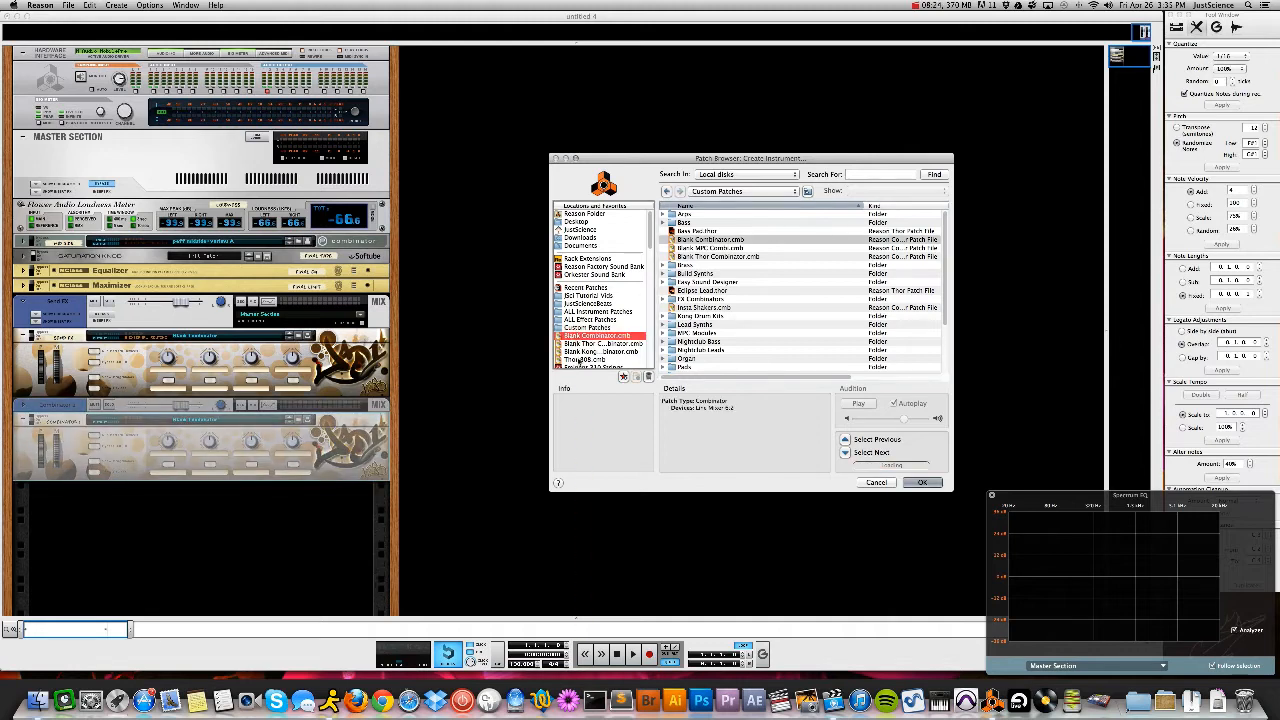
key(Return)
click(74, 409)
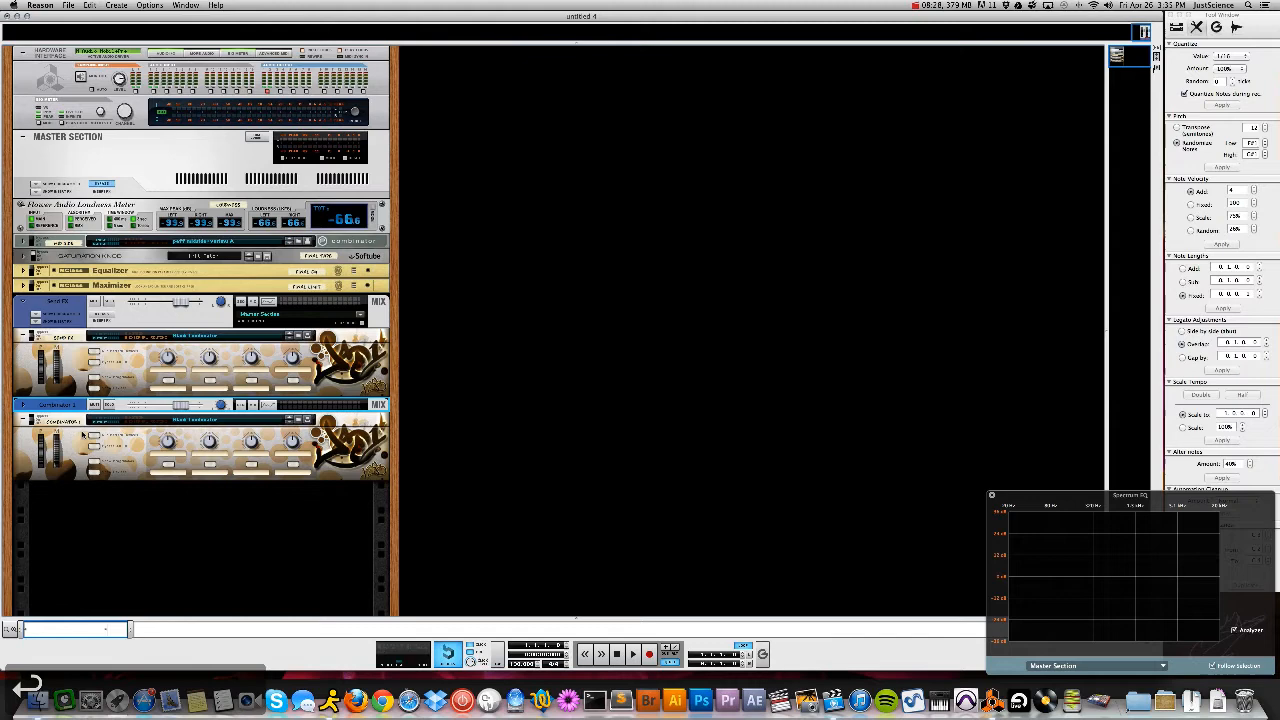
key(cmd+d)
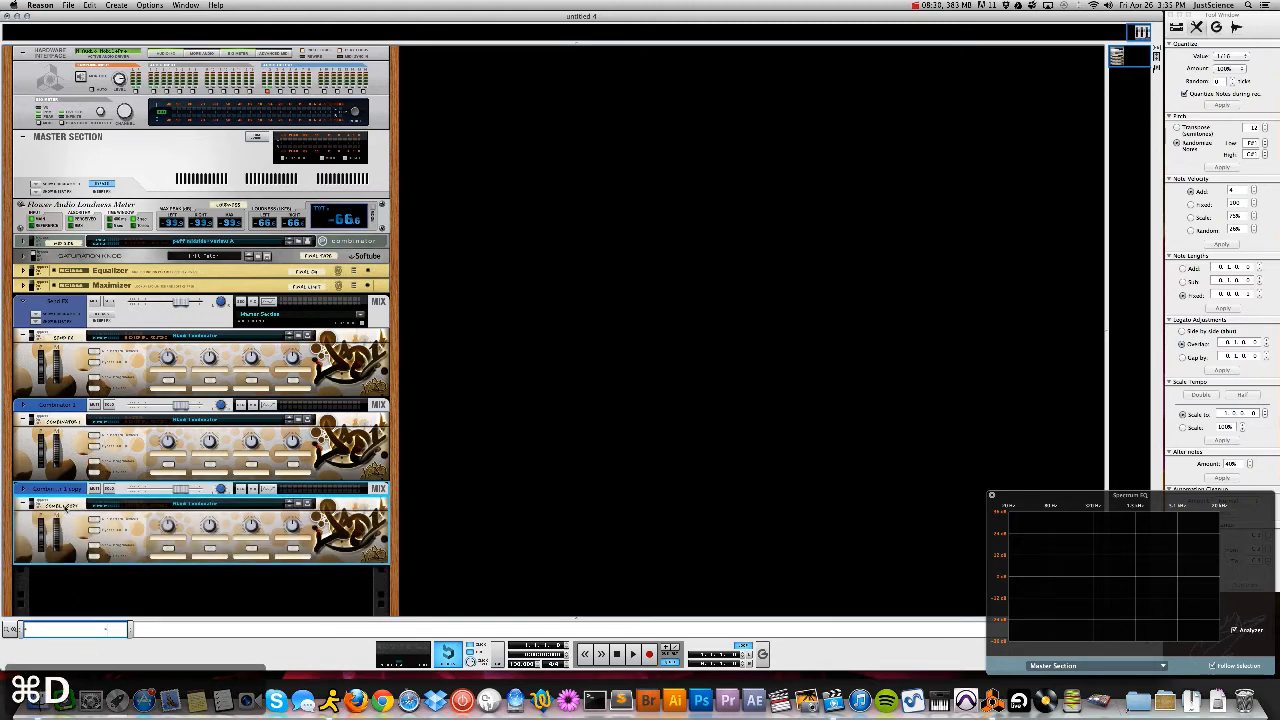
Rename the lower blank Combinator as Custom FX 2 and the upper one as Custom FX 1
click(64, 506)
text(Custom FX)
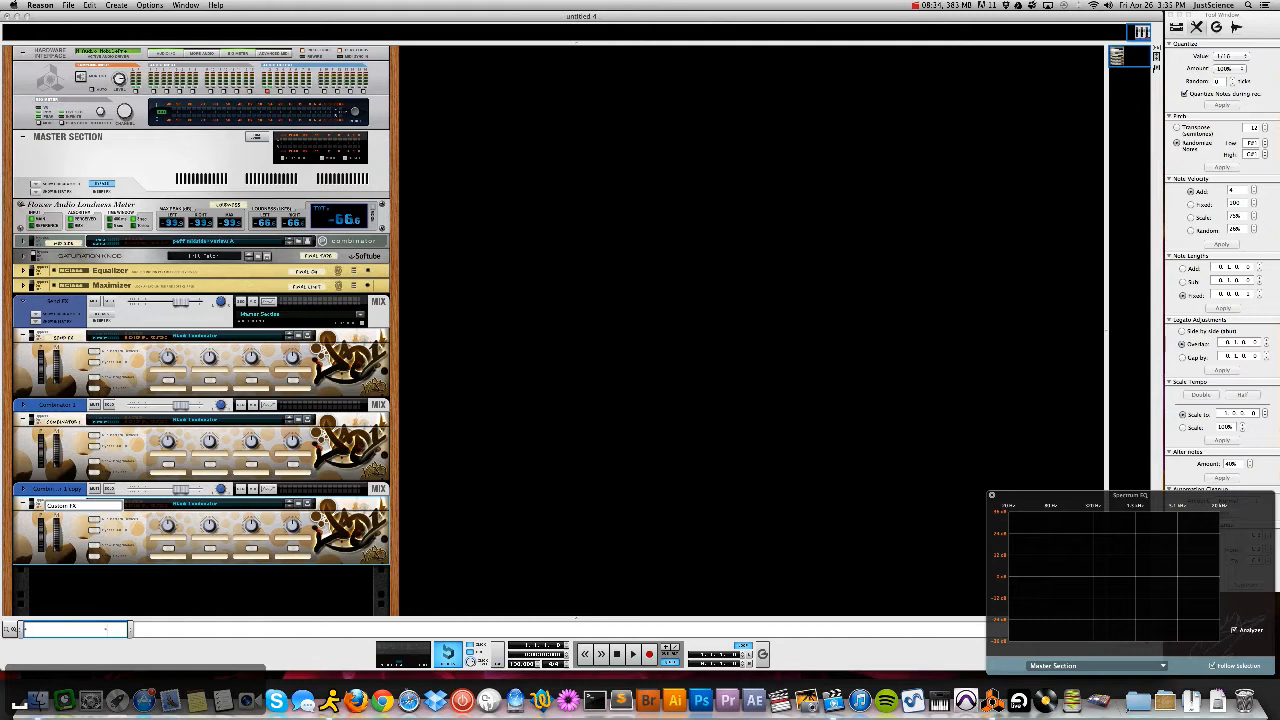
key(Return)
click(69, 424)
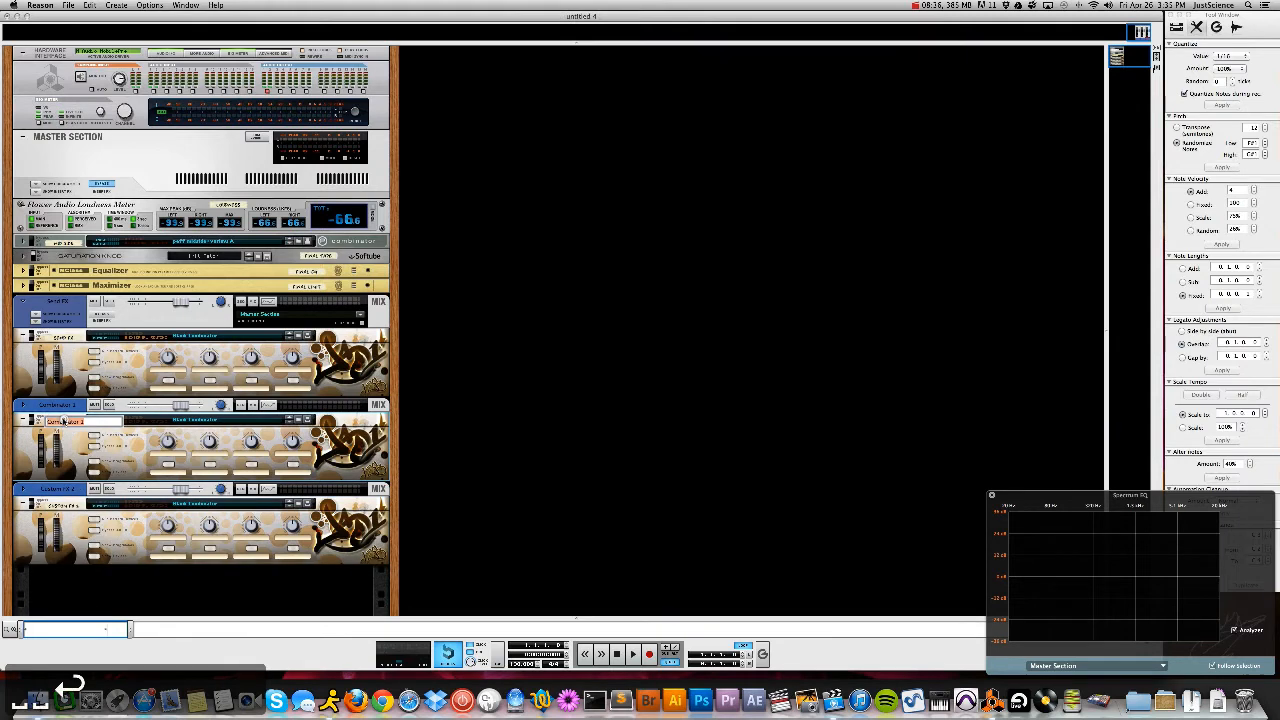
text(Custom FX 1)
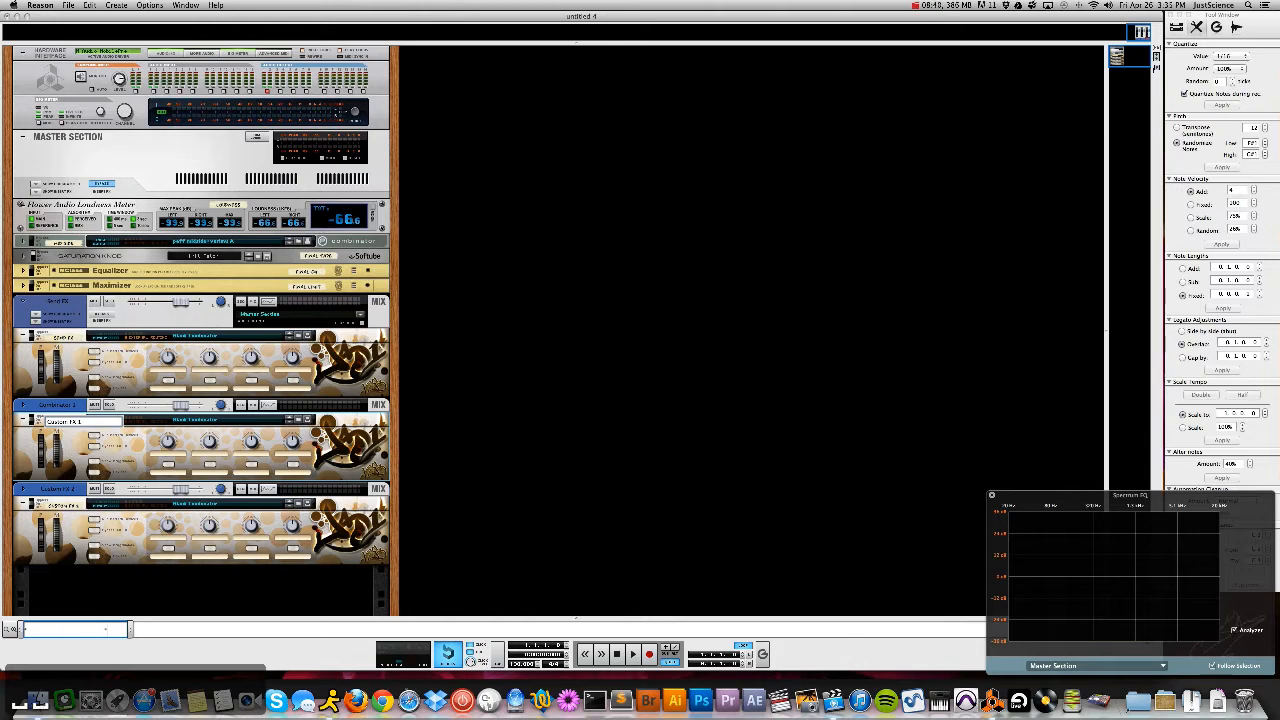
key(Return)
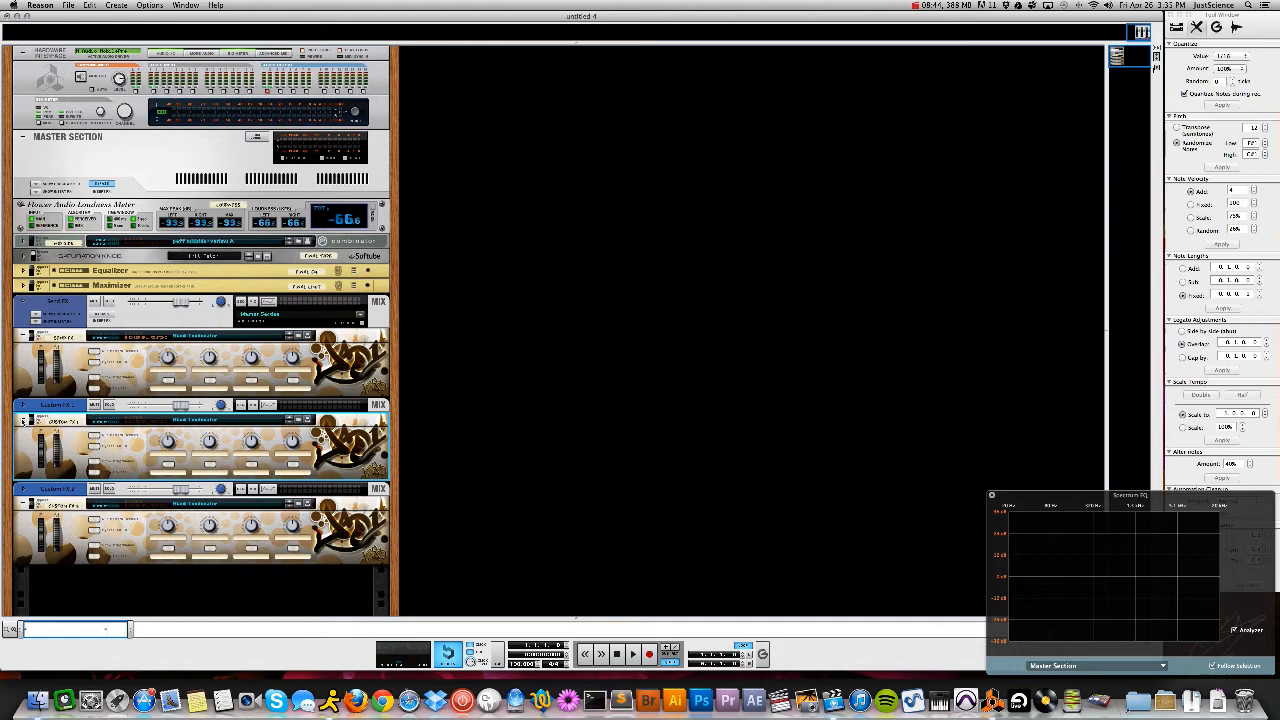
Try adding a Pulveriser Demolition inside the Custom FX 1 Combinator, and delete it again
click(94, 470)
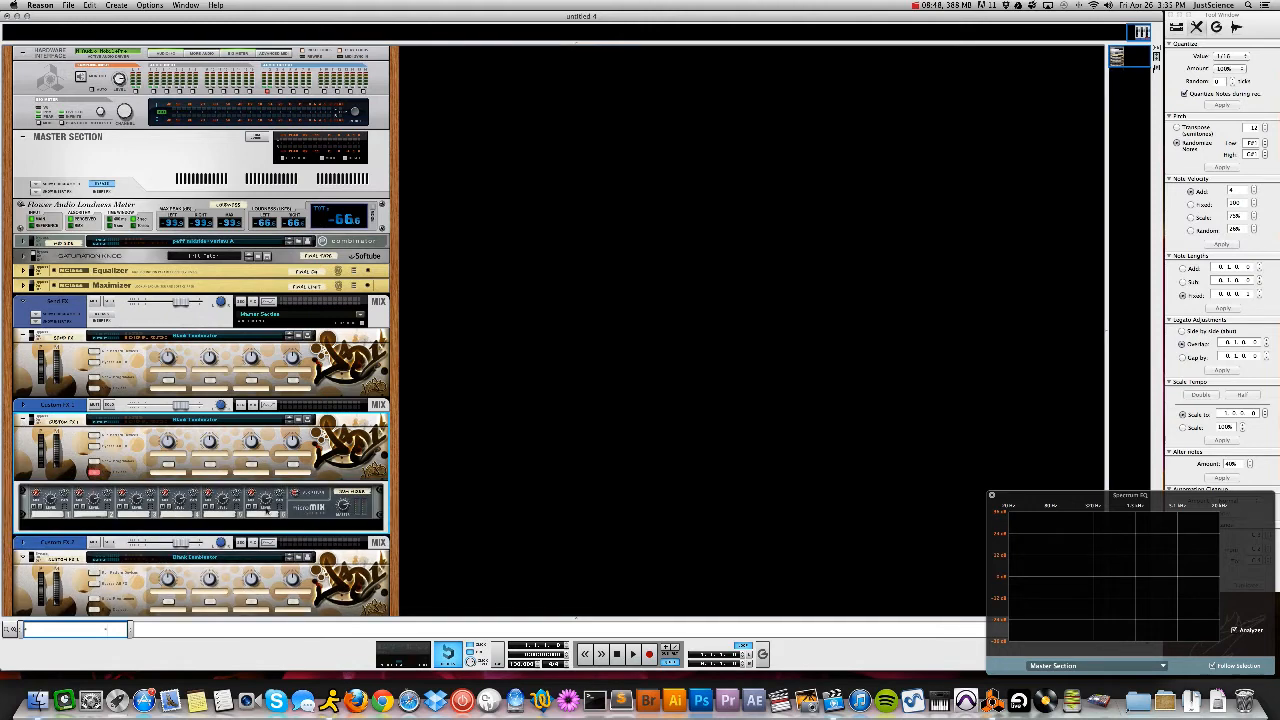
right_click(303, 513)
mouse_move(332, 531)
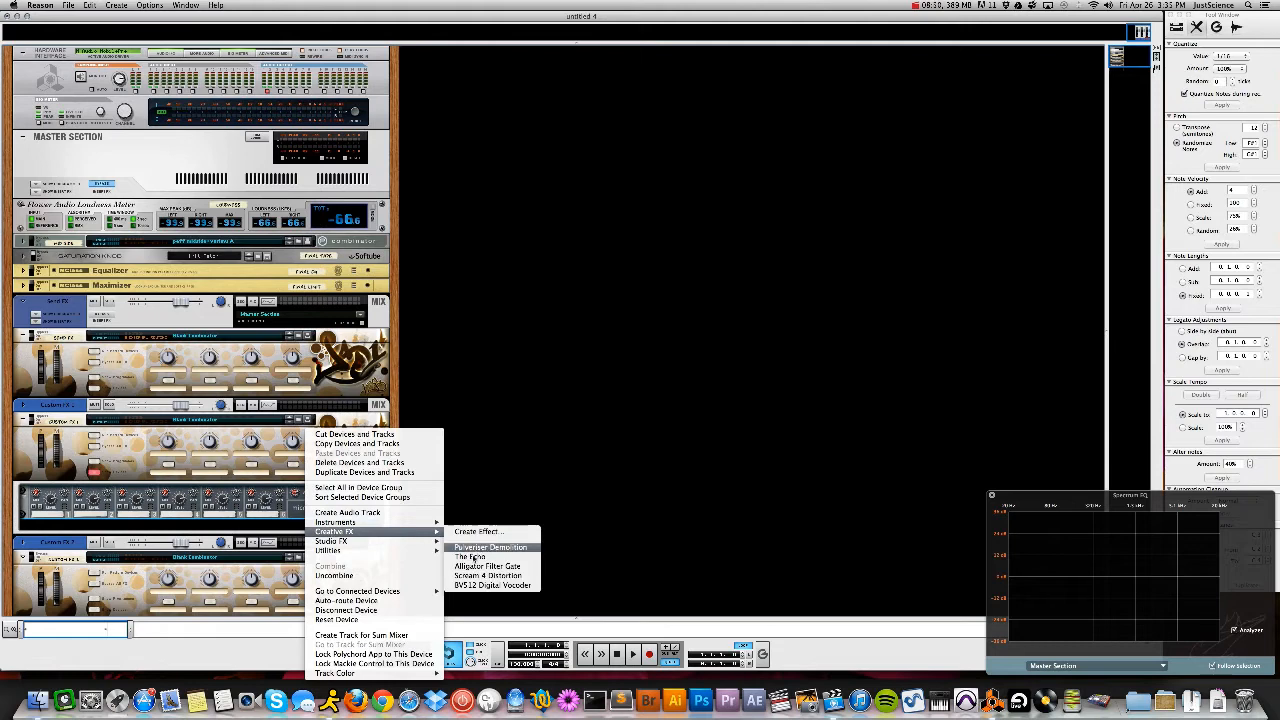
click(472, 548)
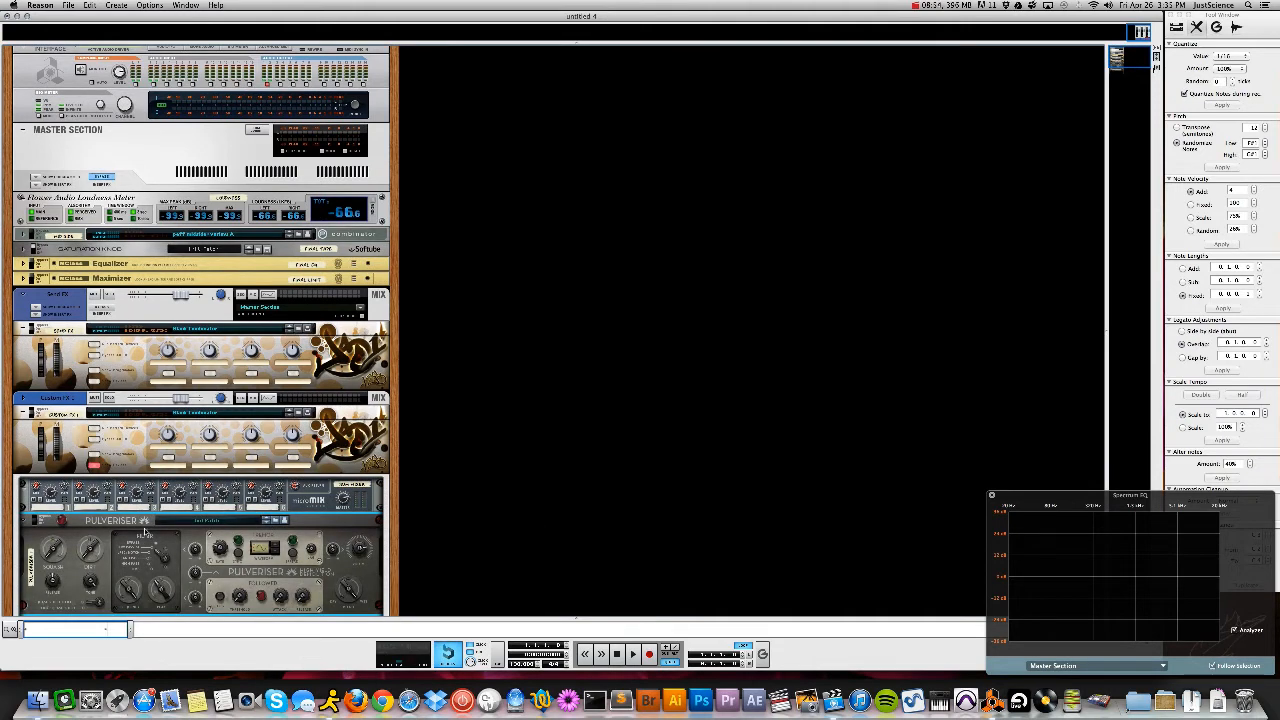
key(BackSpace)
key(Return)
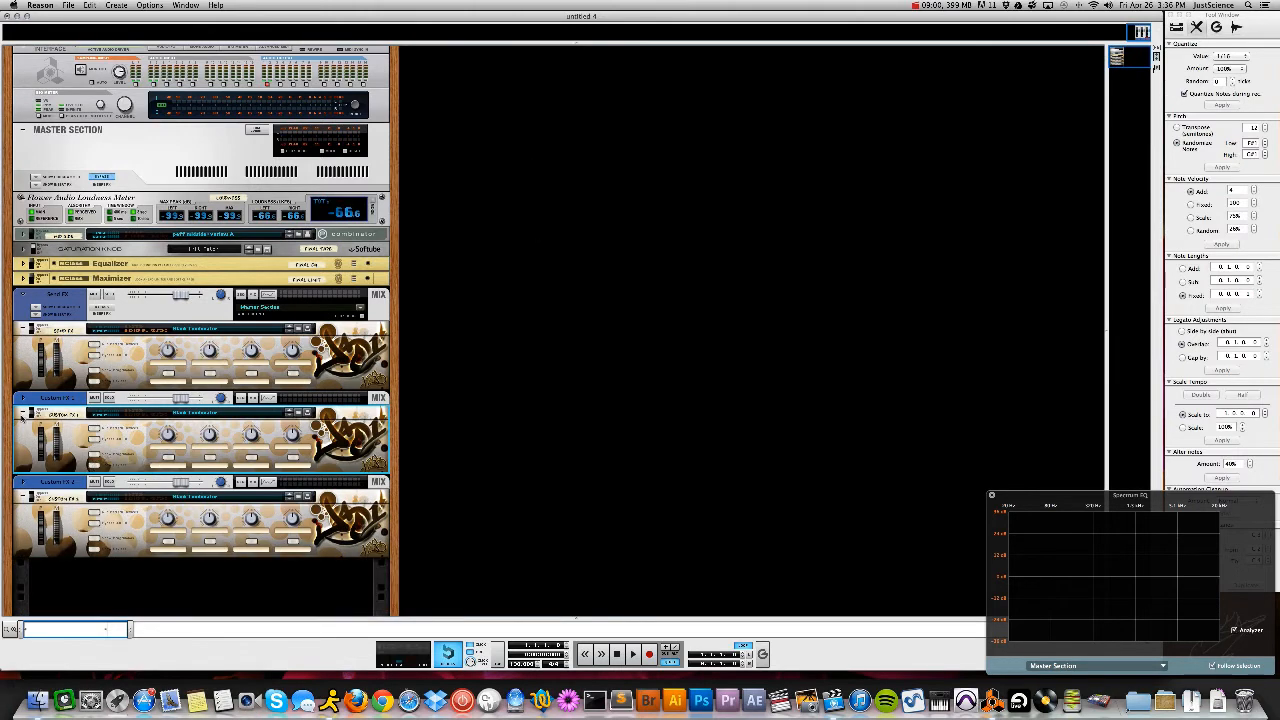
Fold both Custom FX Combinators, unfold their mix channels, and turn the rack around to its rear
click(24, 413)
click(23, 450)
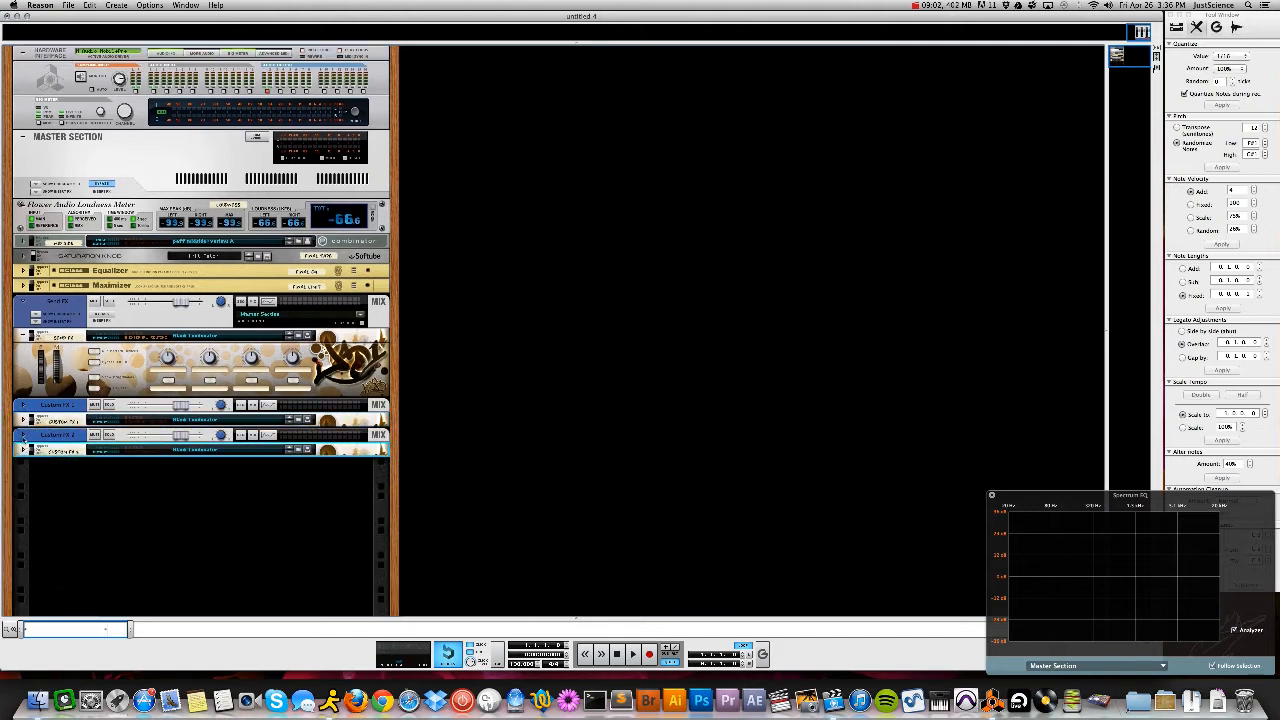
click(23, 435)
click(23, 405)
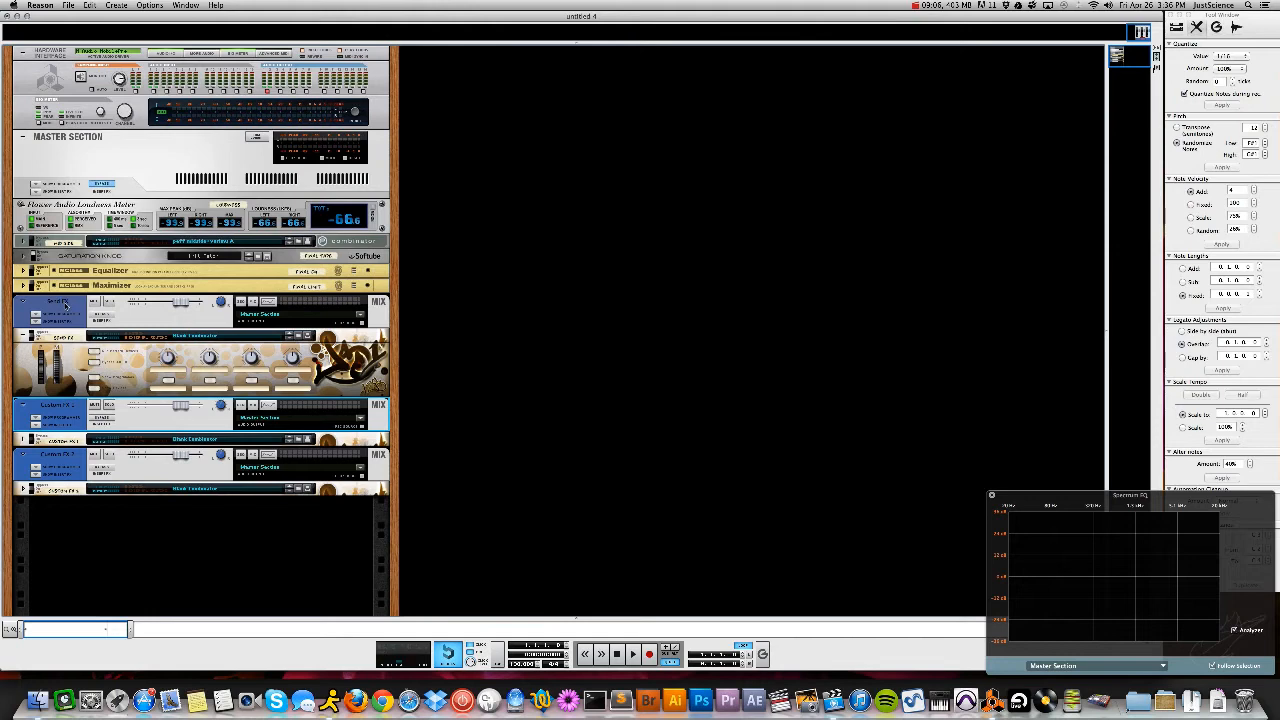
key(Tab)
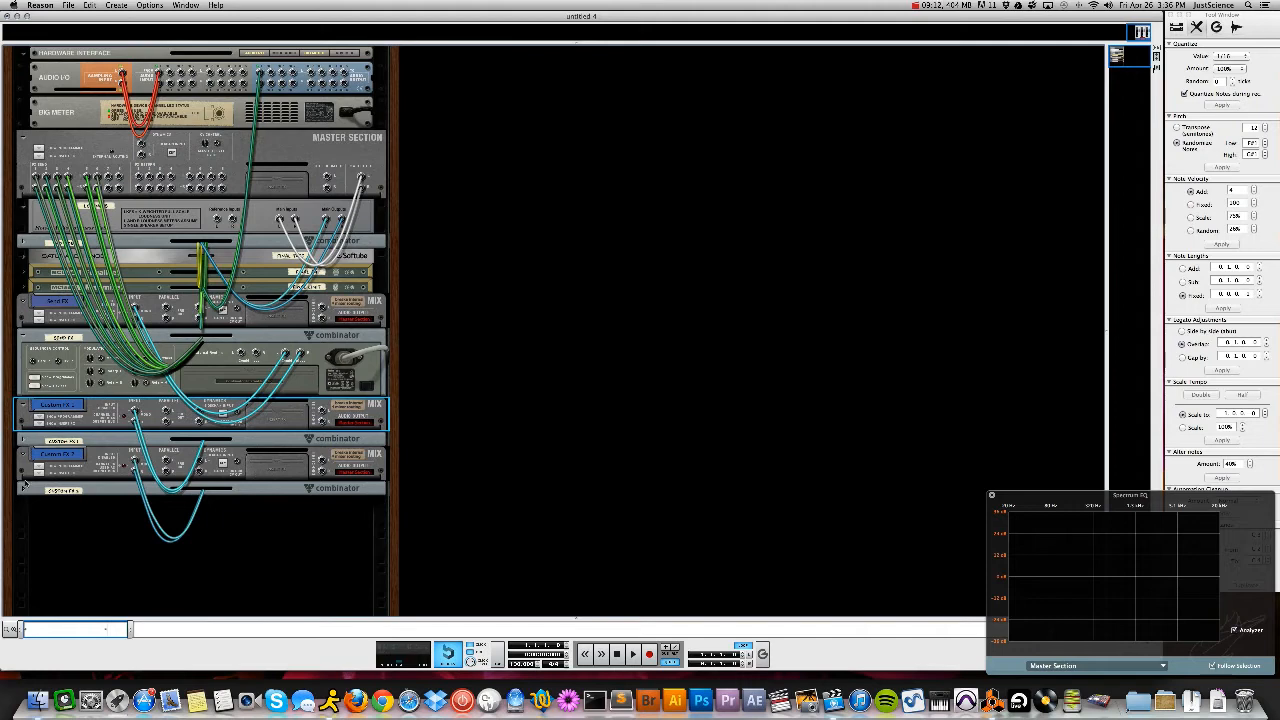
Unfold both Custom FX Combinators and cable the Master Section's last two send outputs to their inputs, one send per Combinator
click(24, 490)
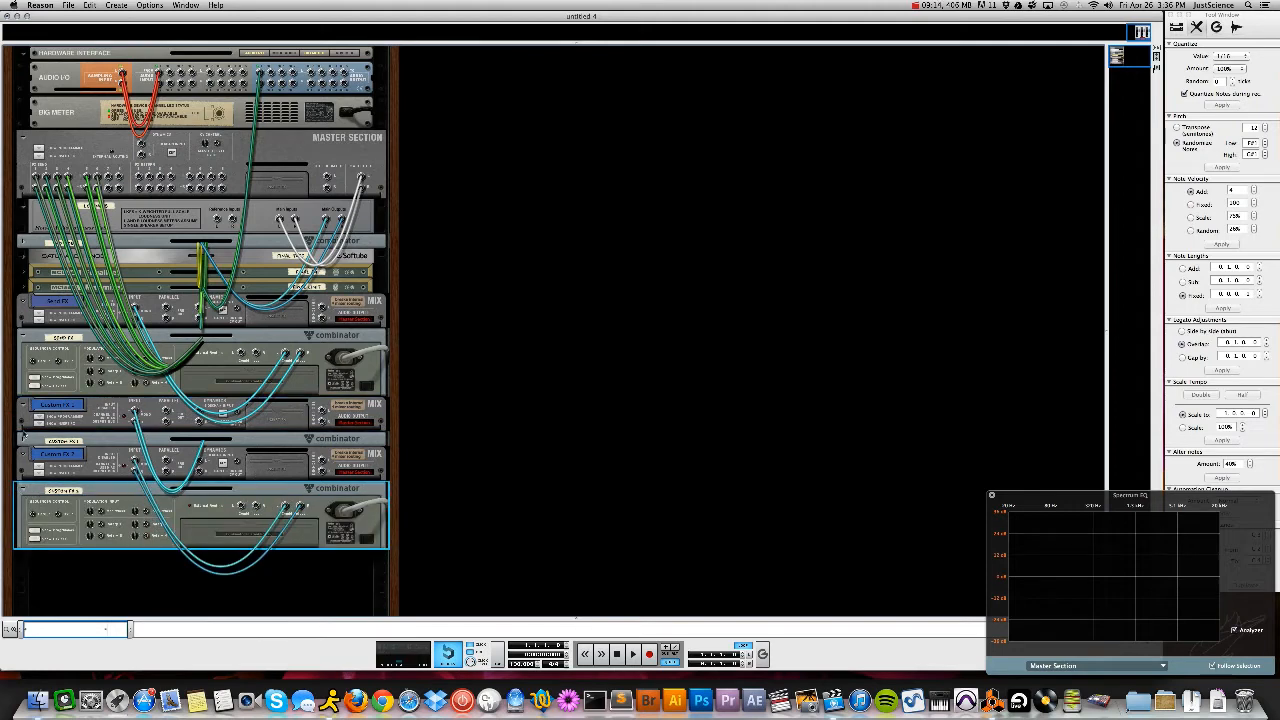
click(22, 438)
drag(117, 178, 241, 457)
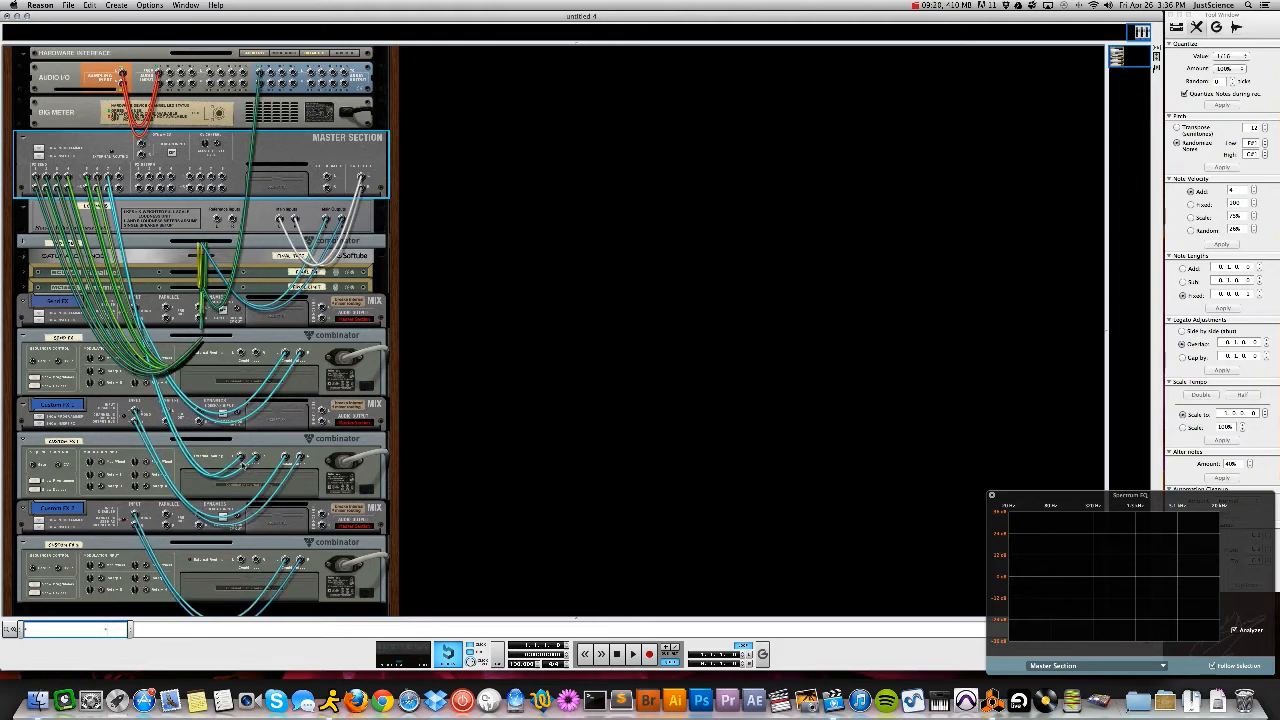
drag(119, 179, 240, 561)
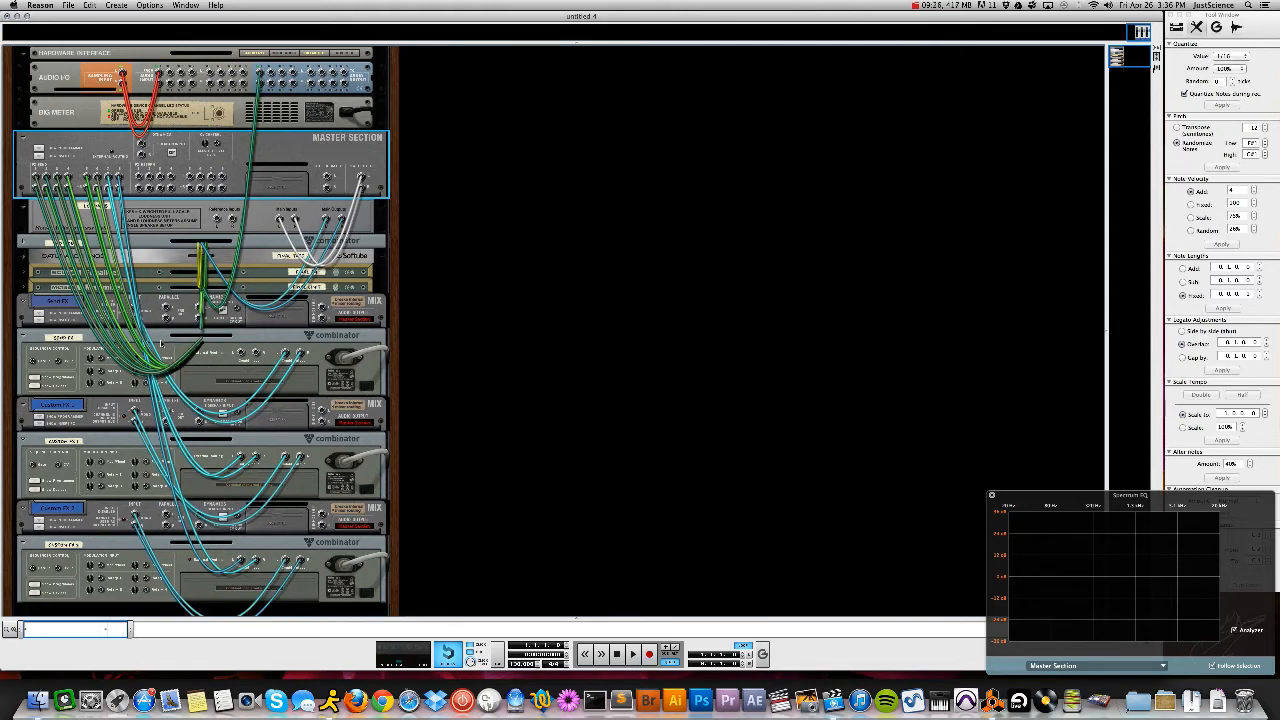
key(Tab)
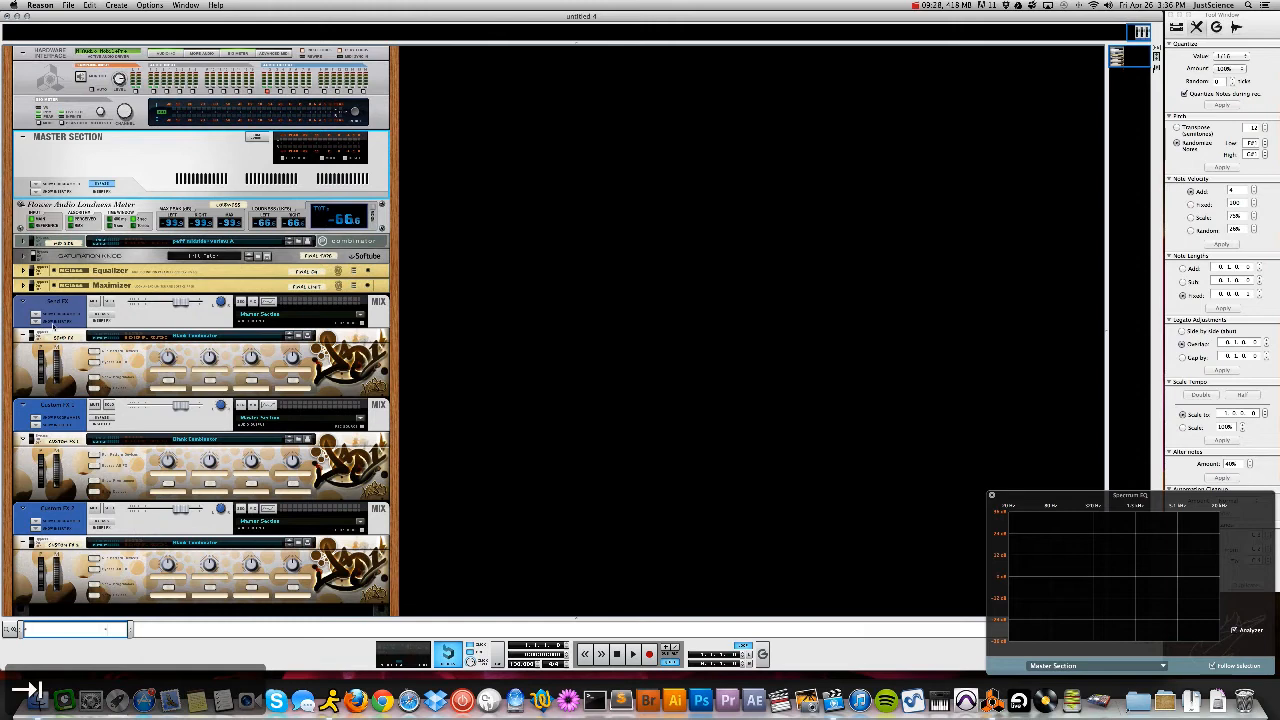
Route the Send FX and both Custom FX mix channels to a new output bus and move that bus into a new rack column
click(56, 306)
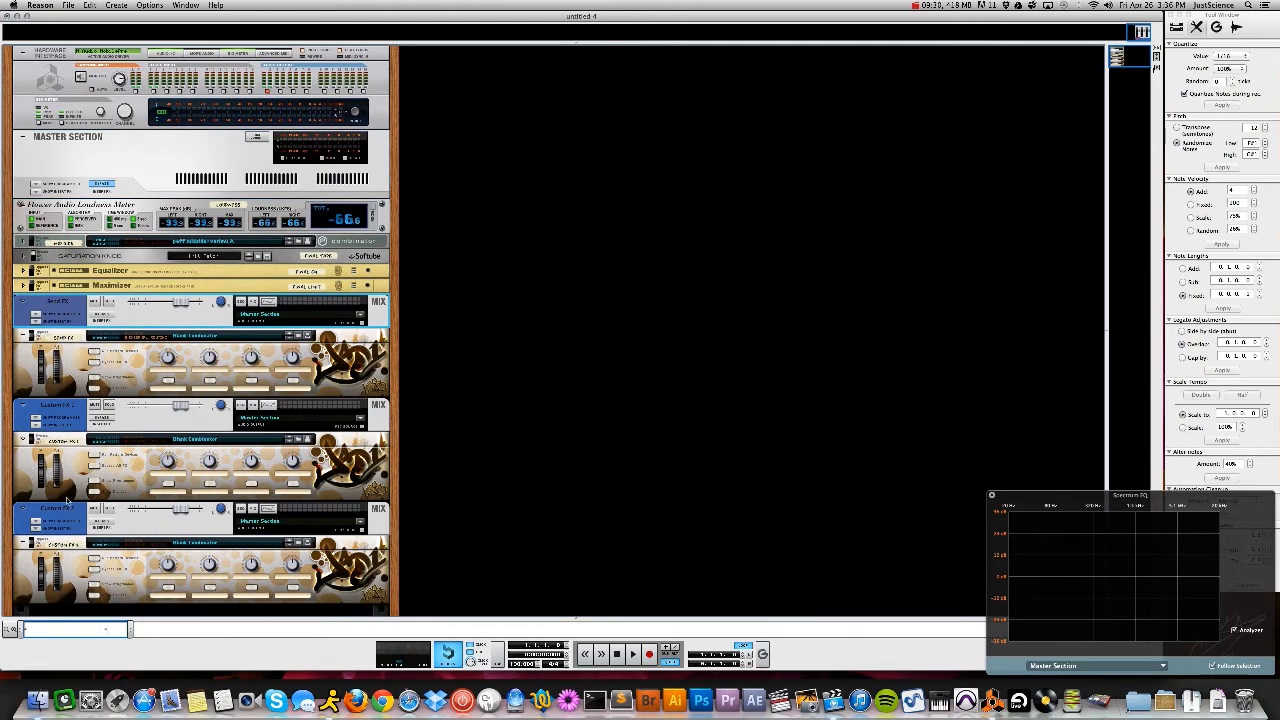
shift+click(64, 518)
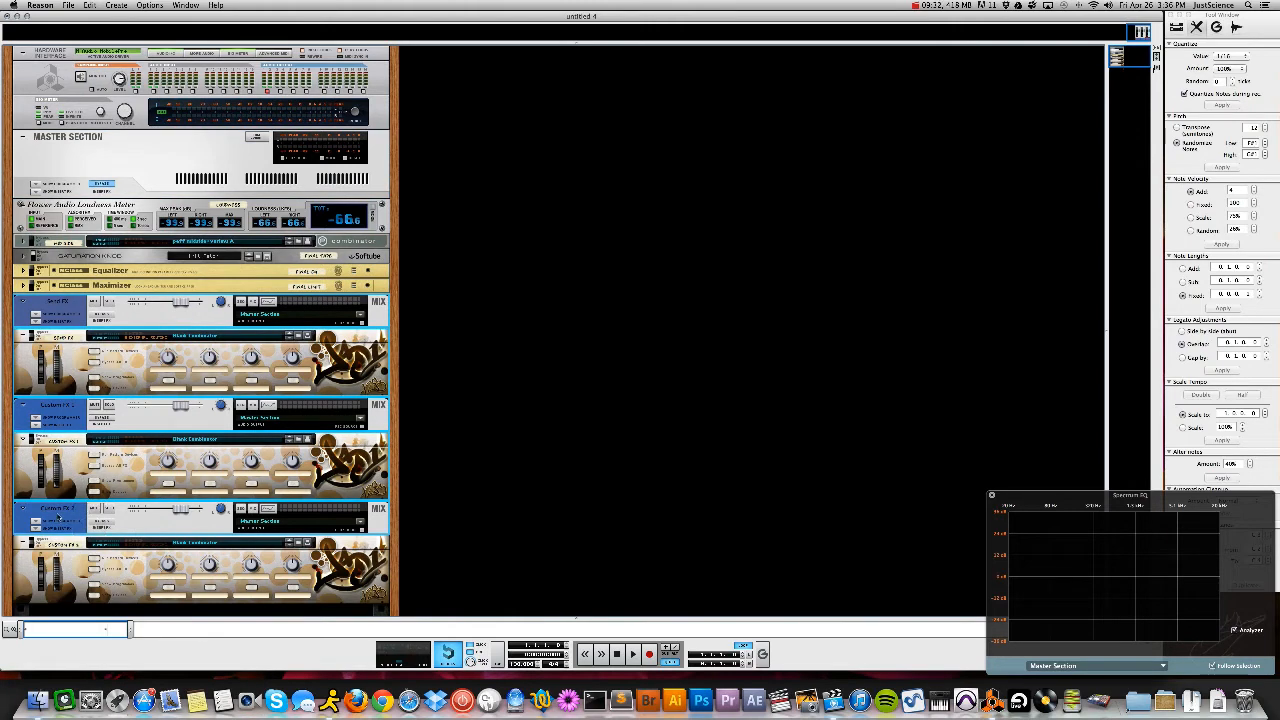
right_click(75, 517)
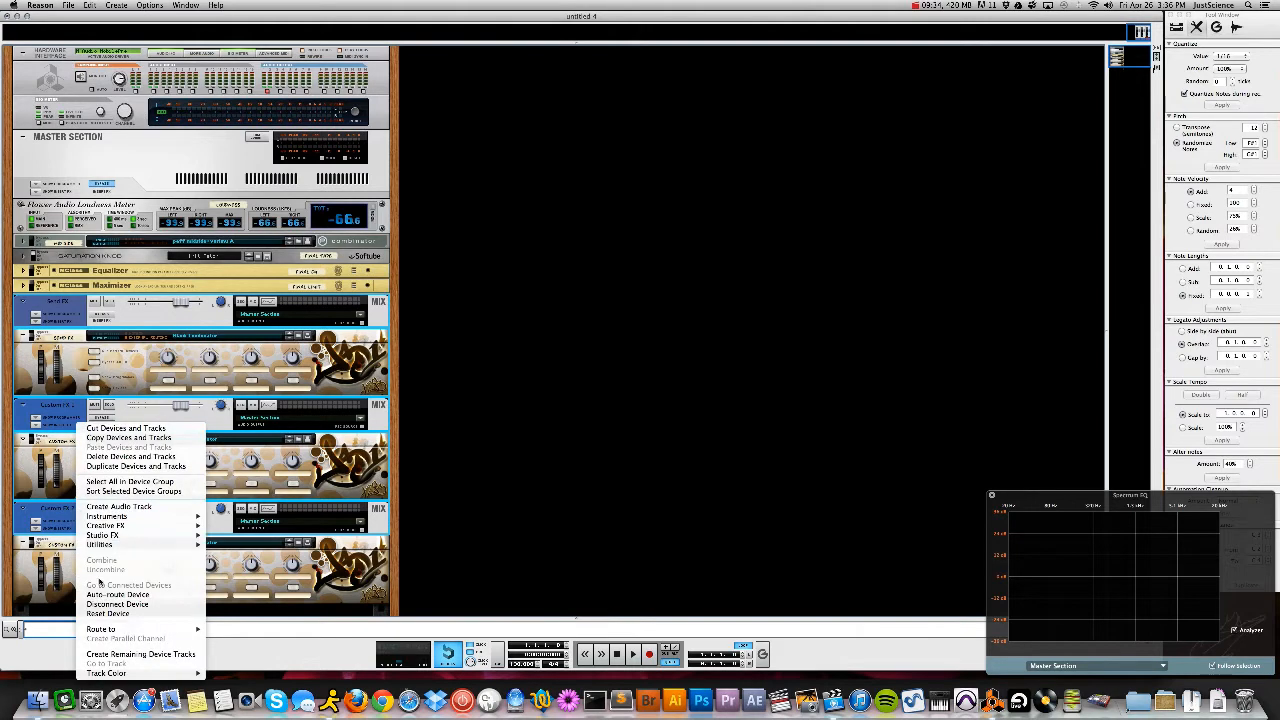
mouse_move(118, 630)
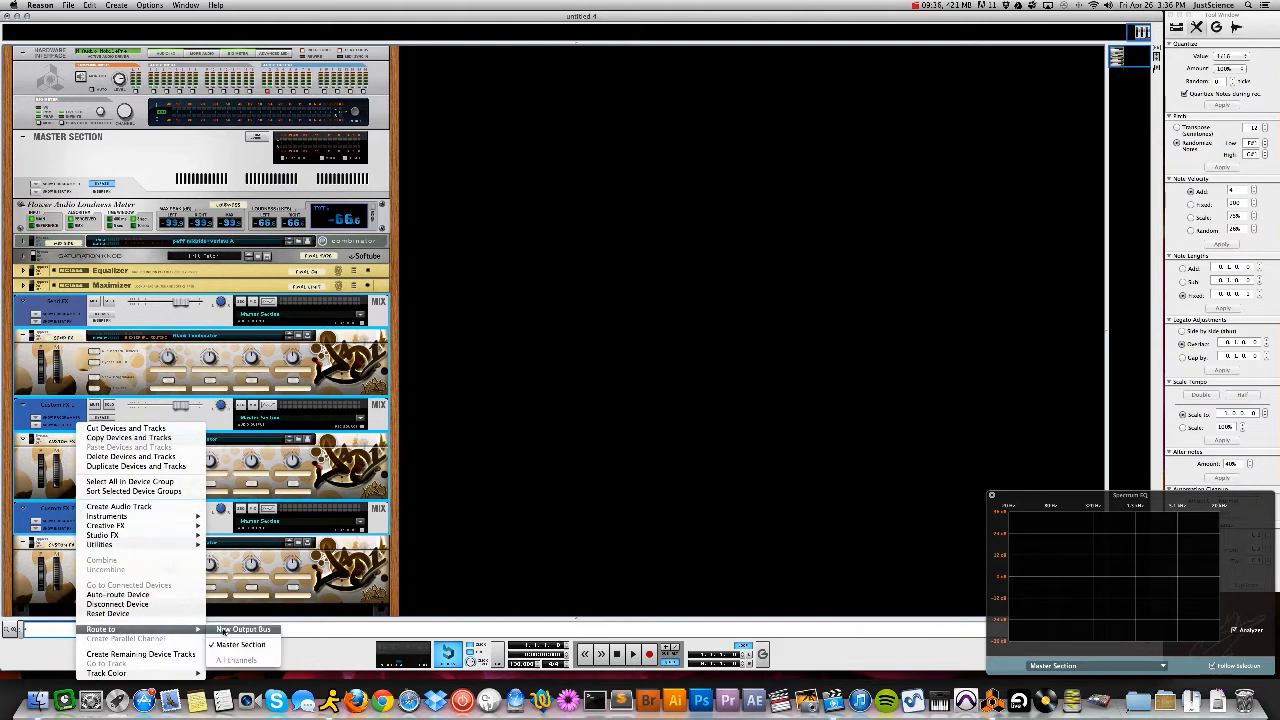
click(238, 629)
drag(62, 612, 426, 314)
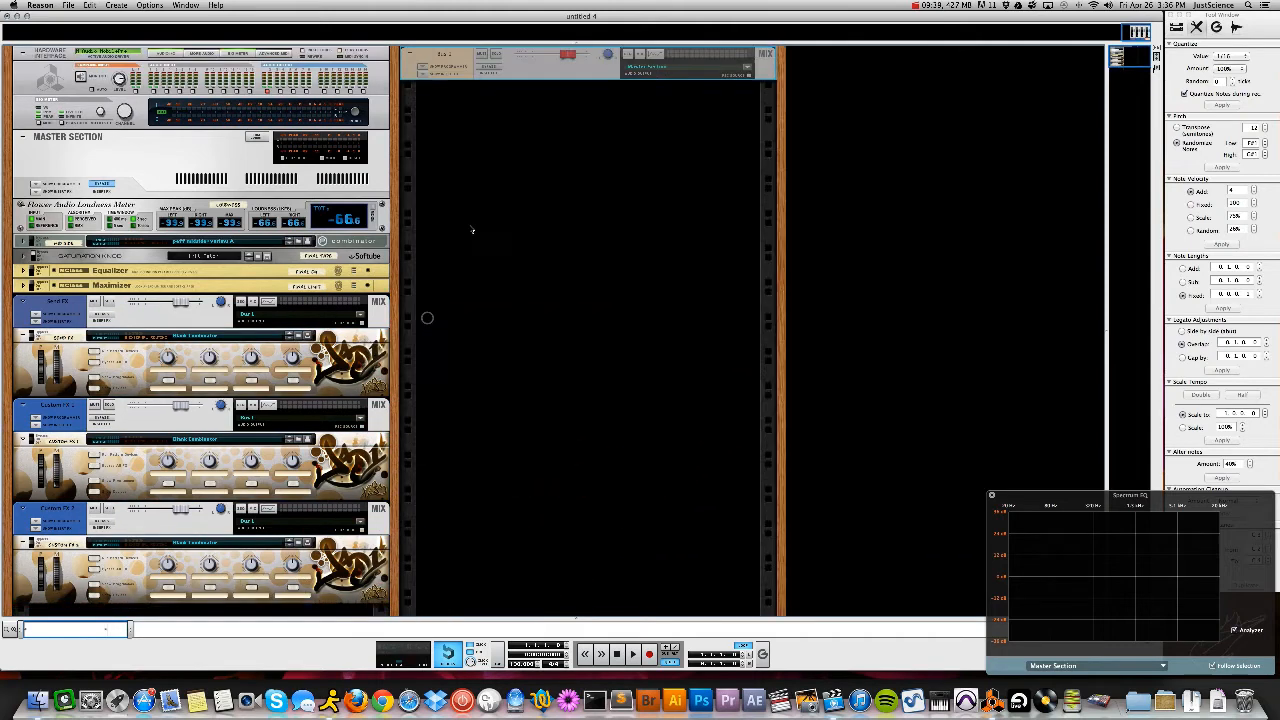
Rename the new output bus channel as Send FX
double_click(443, 55)
text(Send FX)
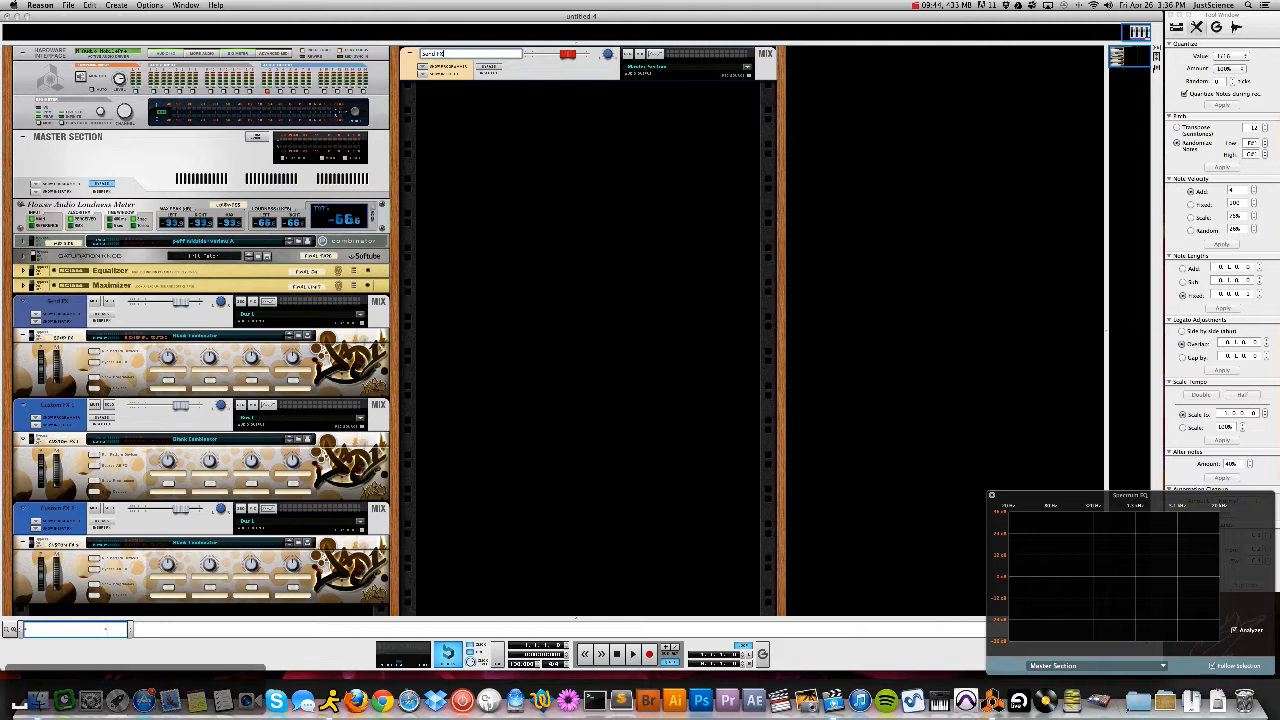
key(Return)
Fold the Send FX, Custom FX 1 and Custom FX 2 mix channels in the first rack column
click(25, 302)
click(26, 385)
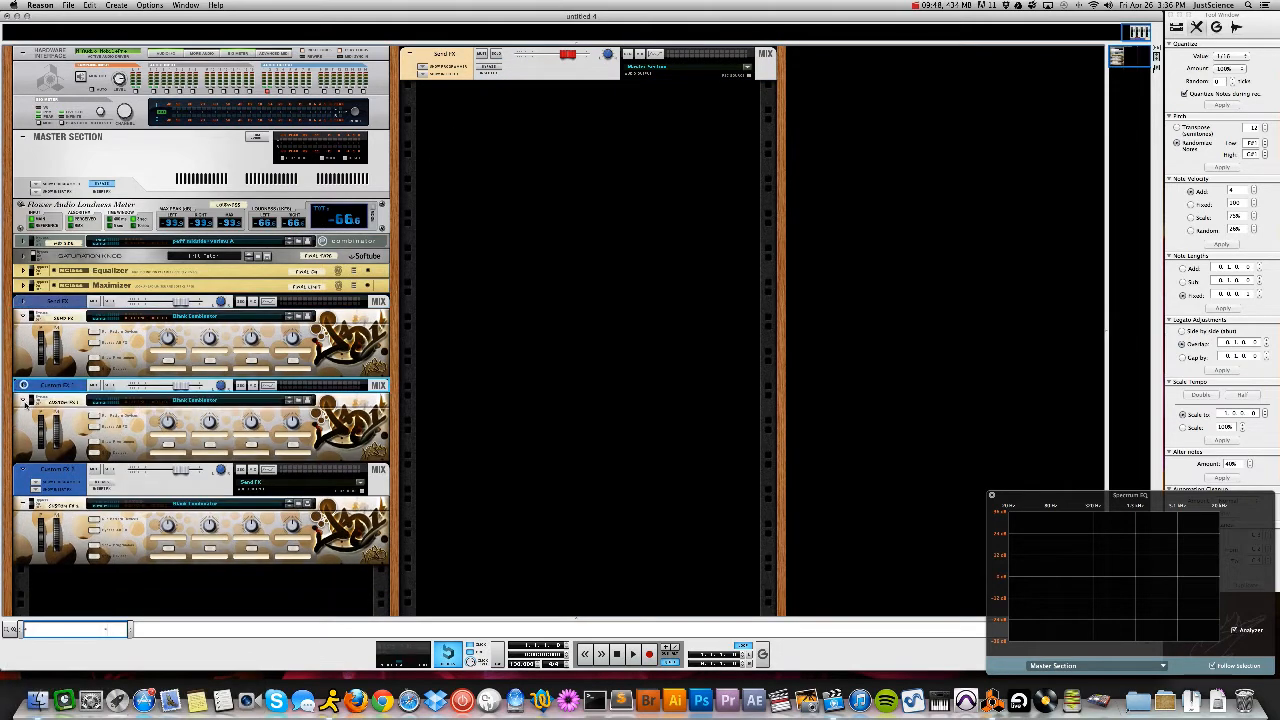
click(22, 469)
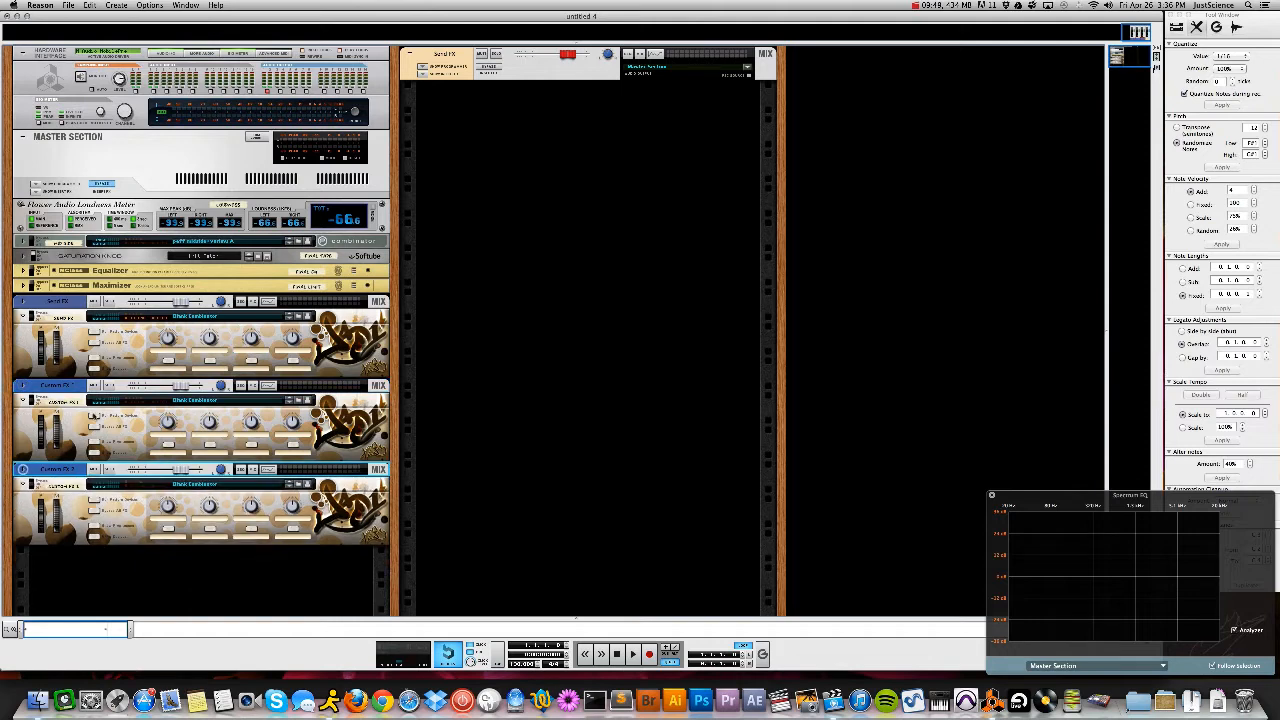
Examine the send cabling of the three Combinators and the Send FX bus channel on the front and rear of the rack
click(92, 371)
click(92, 313)
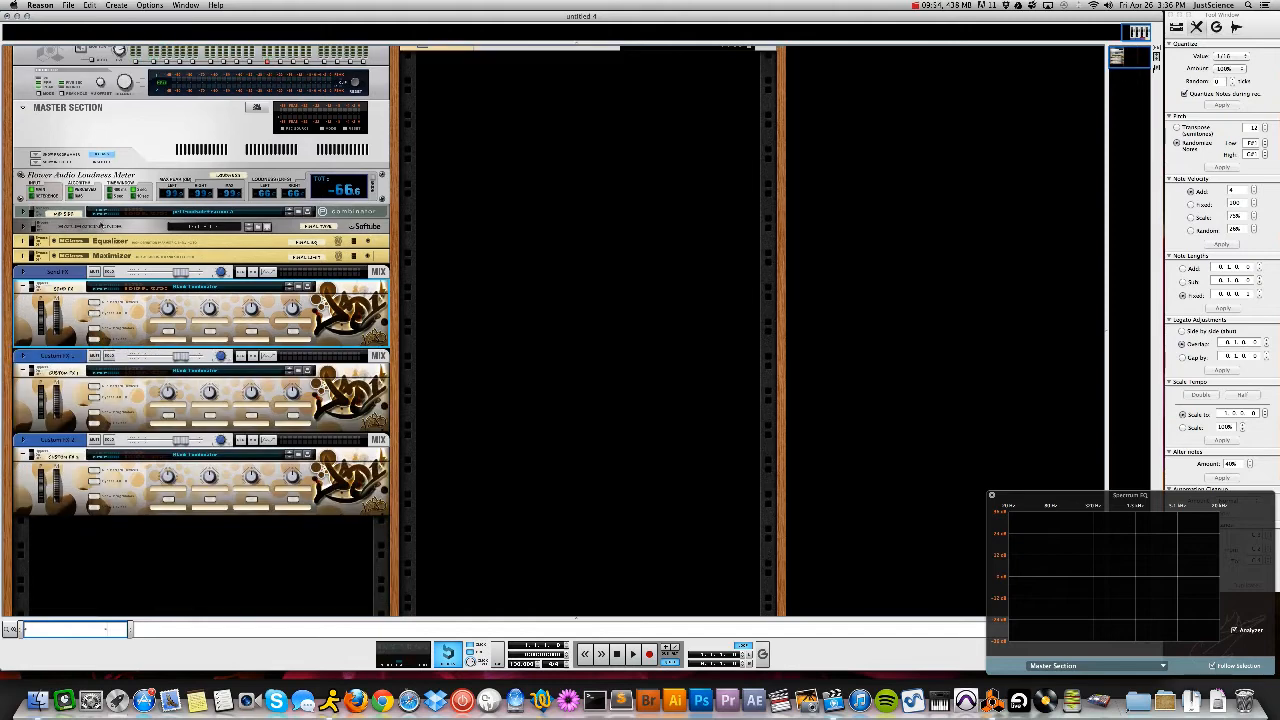
key(Tab)
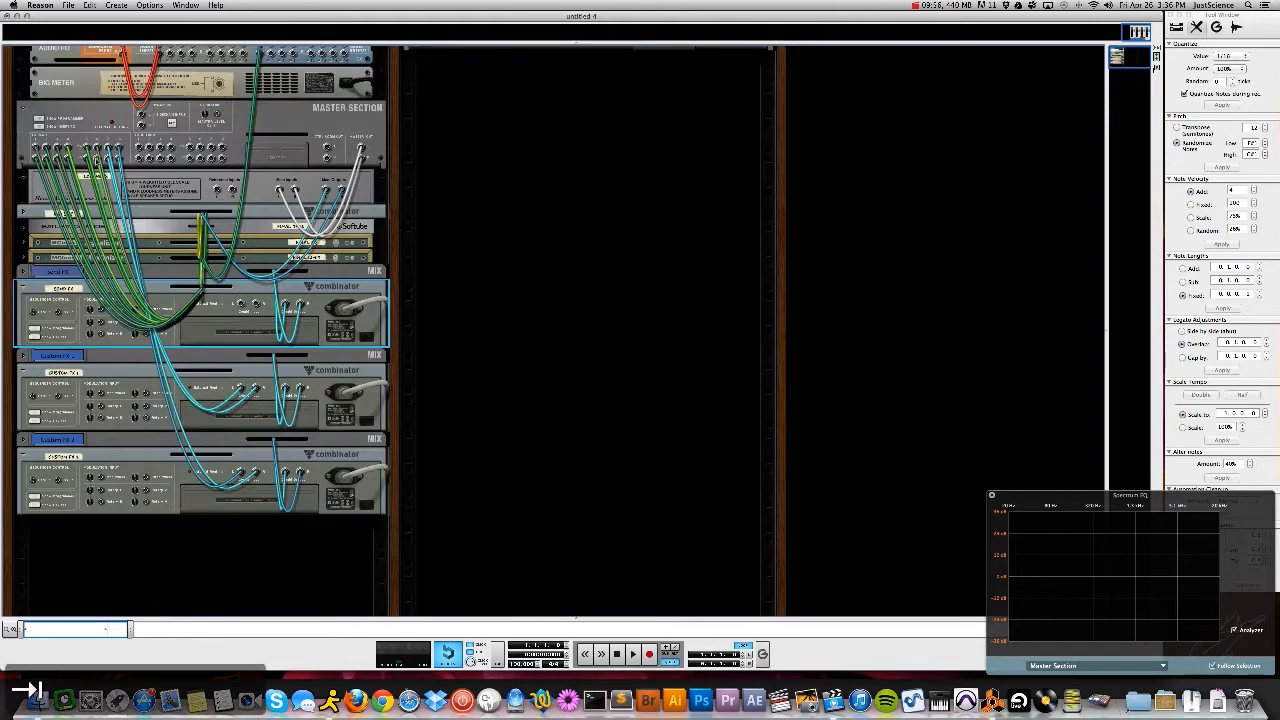
key(Tab)
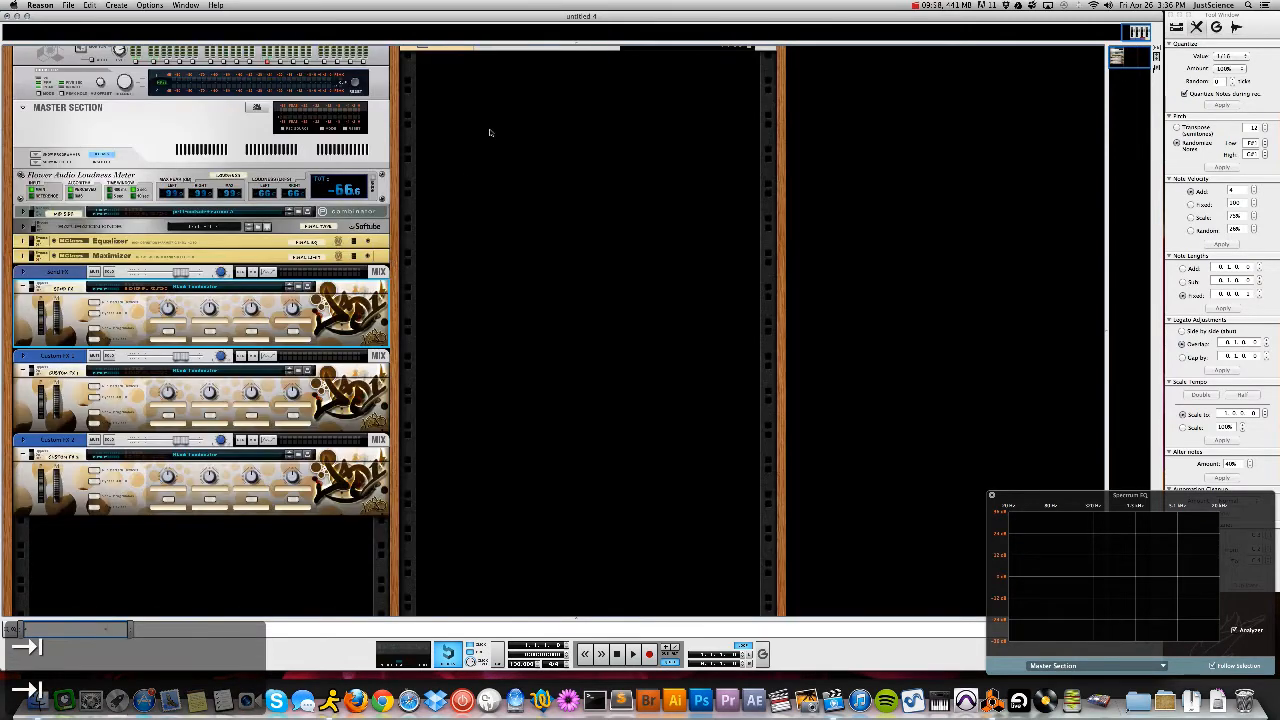
scroll(536, 118, up, 1)
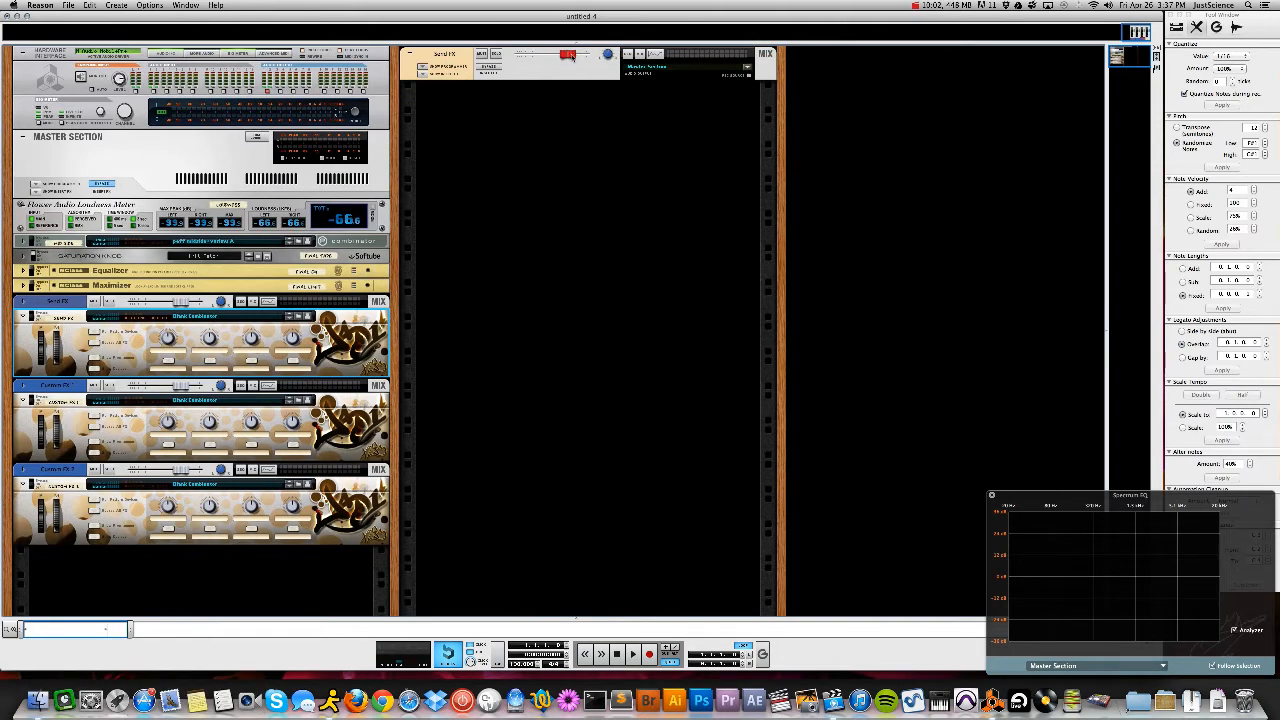
key(Tab)
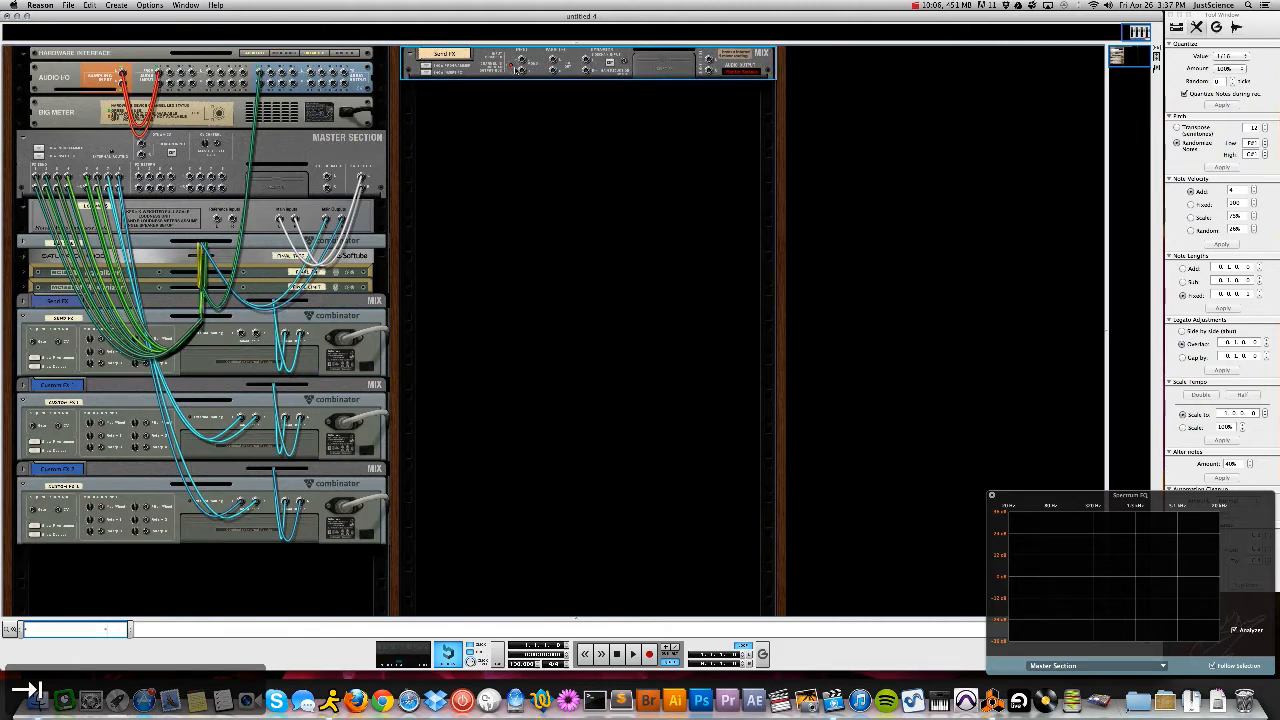
key(Tab)
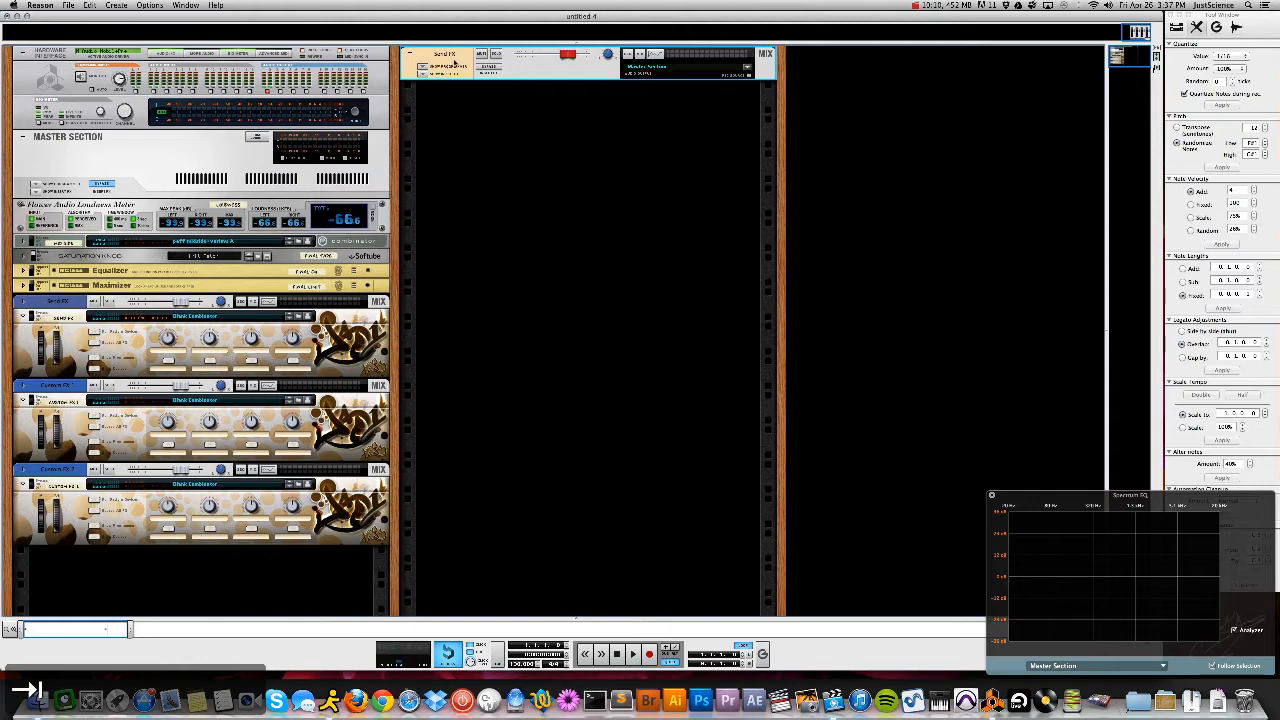
Set the Send FX bus channel's track color to Light Blue
right_click(455, 62)
mouse_move(491, 384)
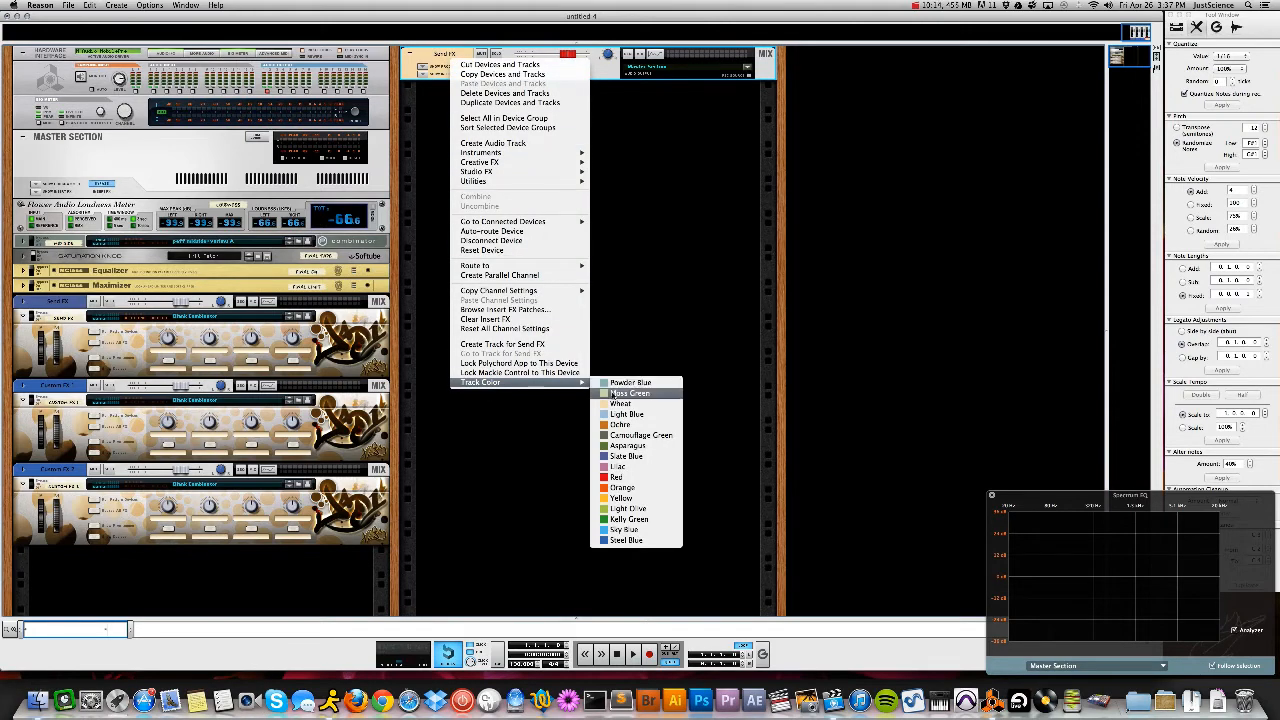
click(604, 414)
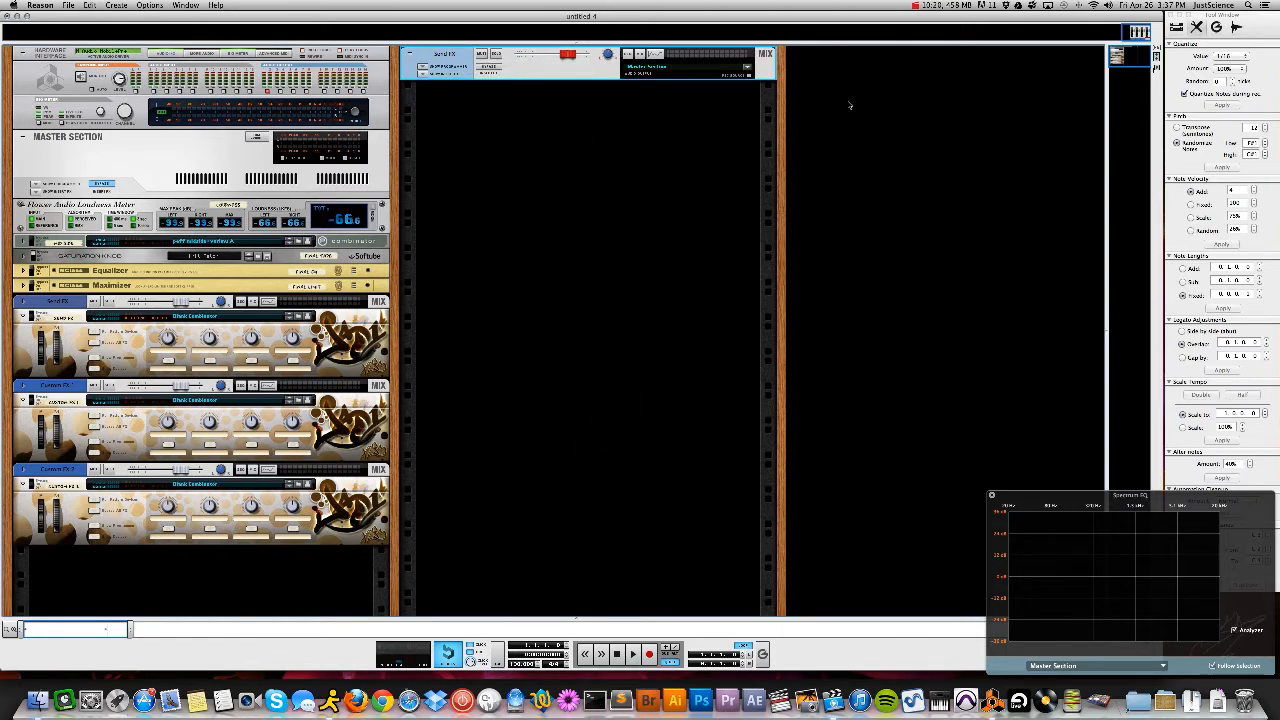
Create an audio track in a new third rack column and set its track color to Moss Green
right_click(817, 97)
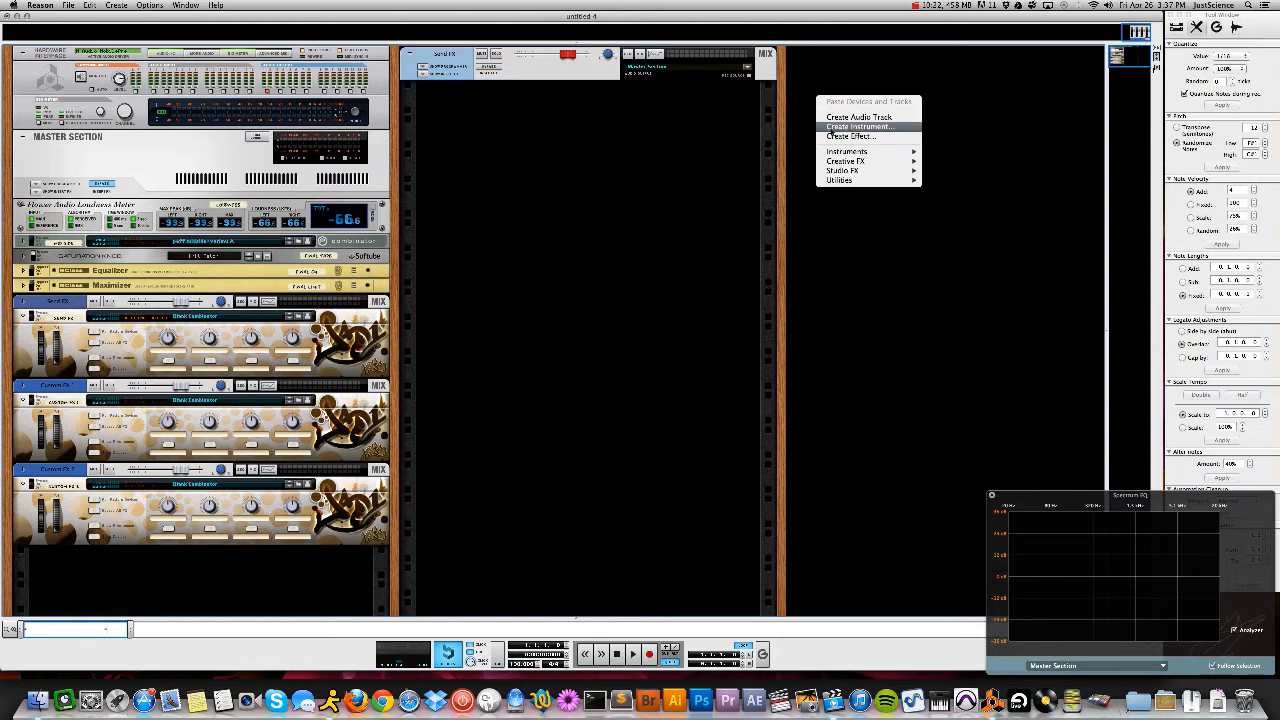
click(830, 117)
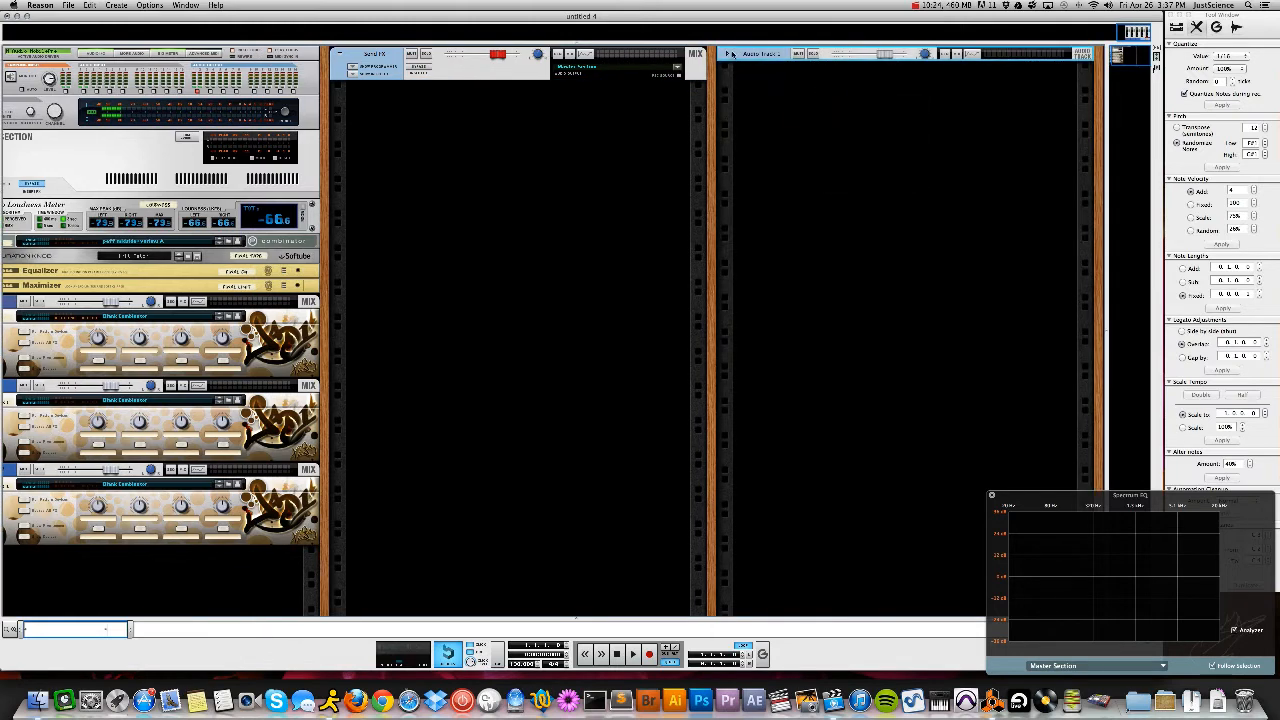
right_click(754, 56)
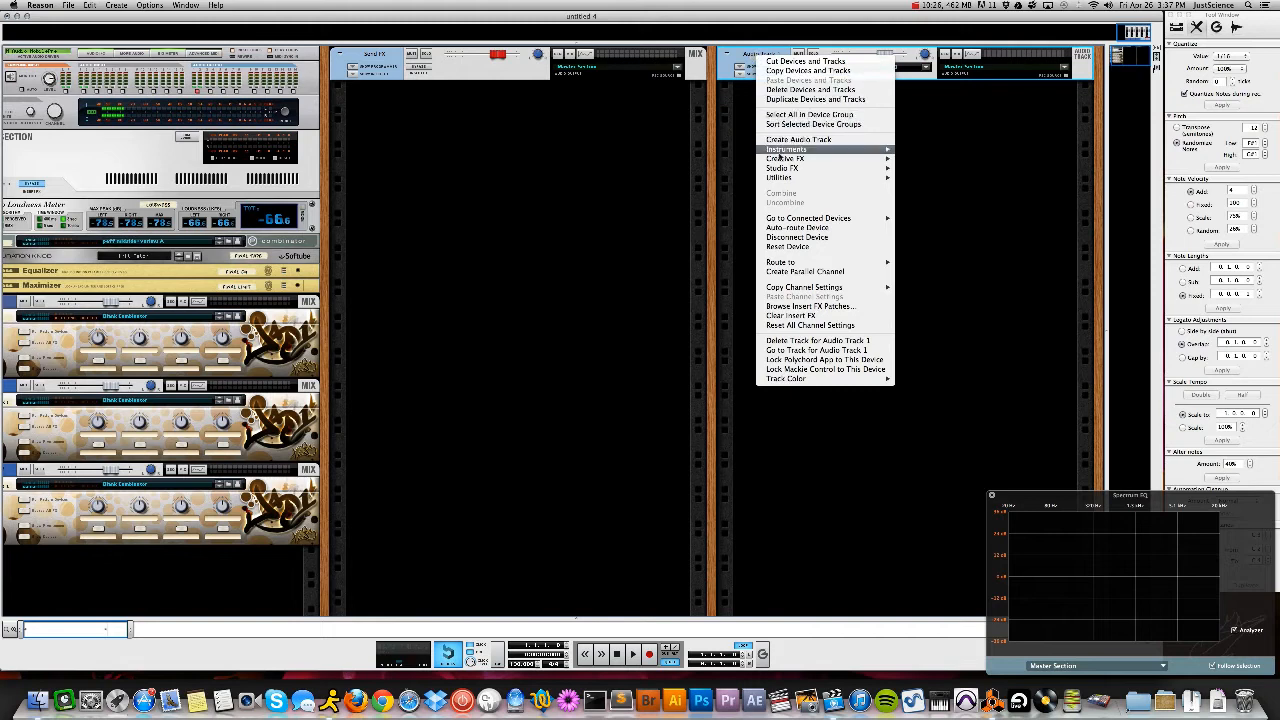
mouse_move(795, 380)
click(916, 392)
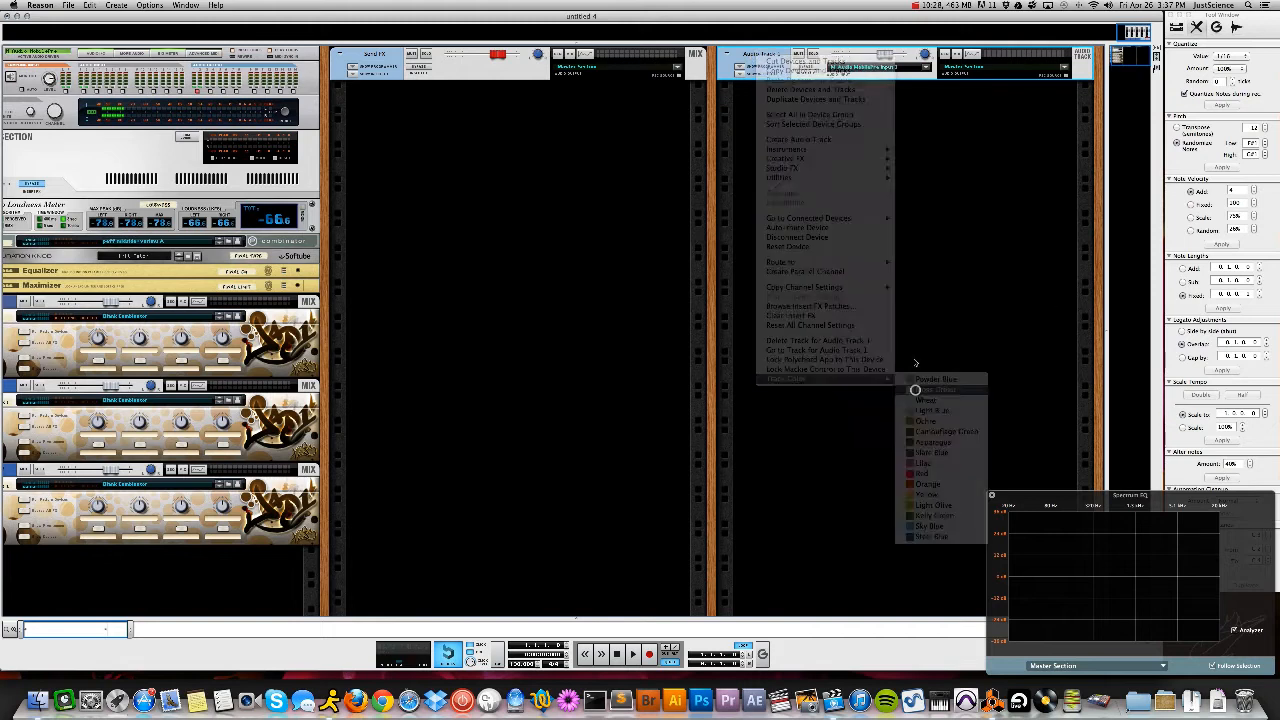
Rename the new audio track as Mic in 1
double_click(753, 54)
text(M)
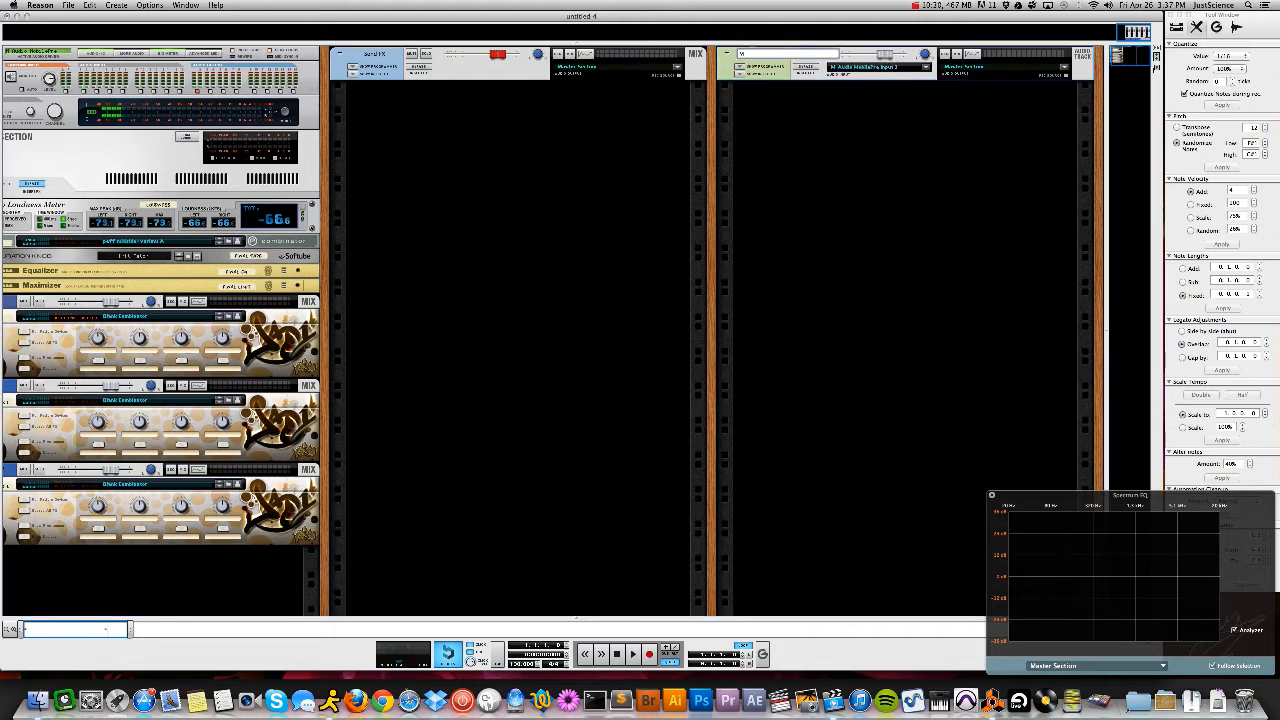
text(ic in 1)
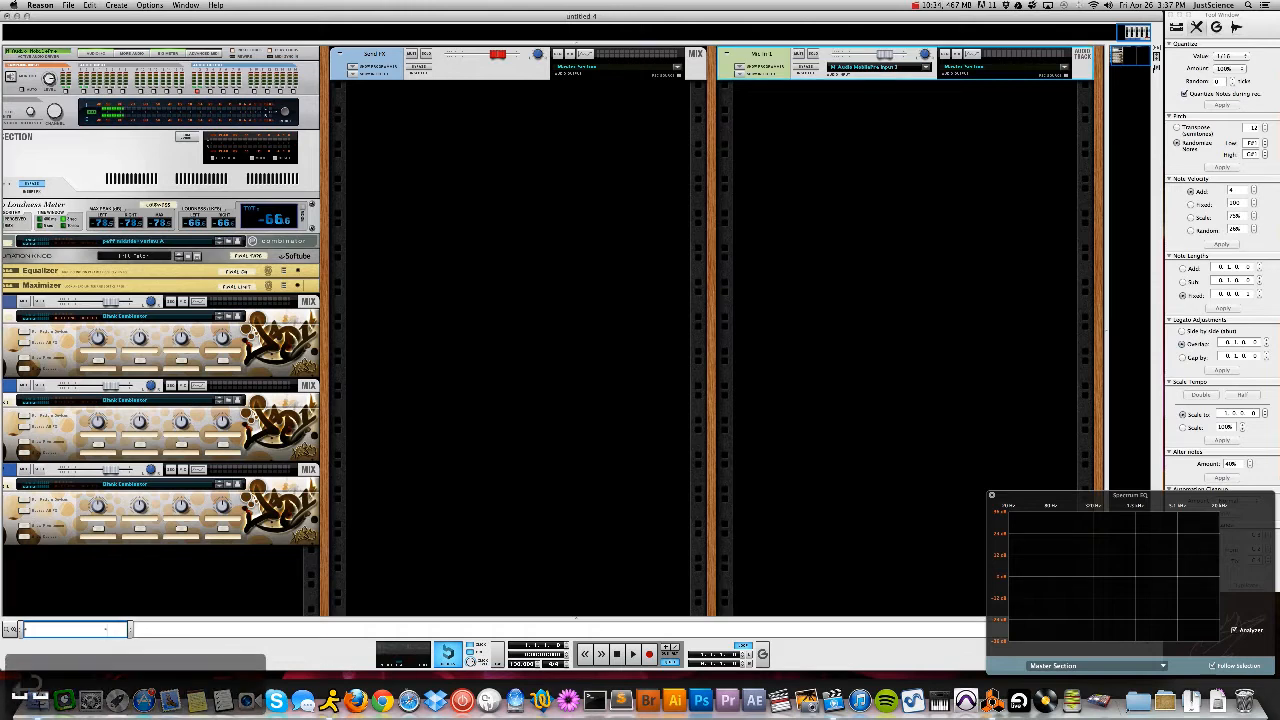
key(Return)
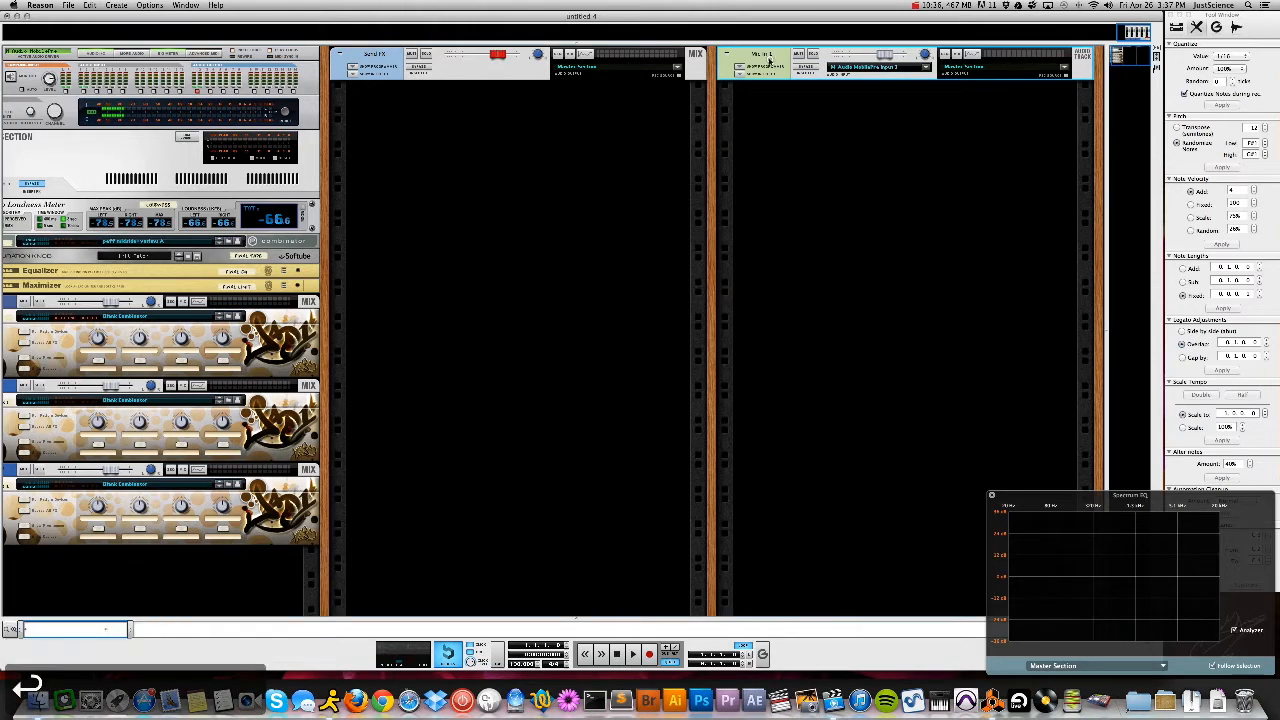
Duplicate the Mic in 1 audio track and rename the copy as Mic in 2
key(super+d)
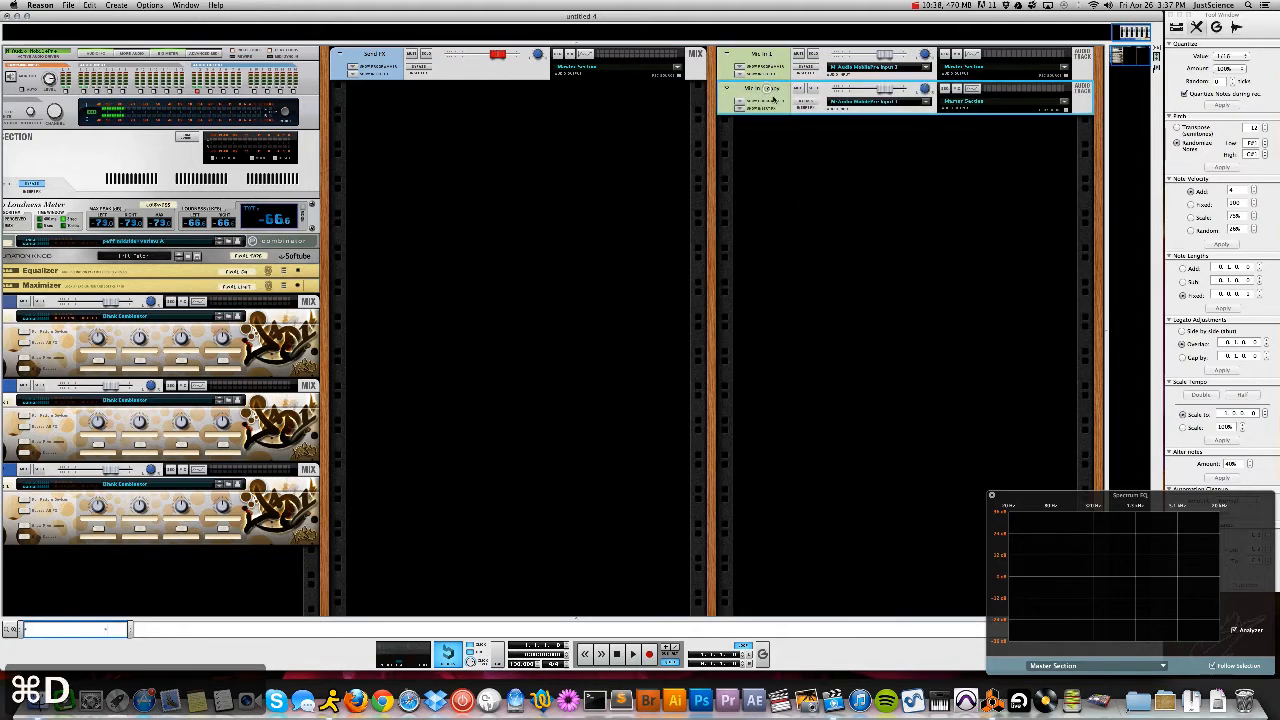
double_click(771, 90)
key(BackSpace)
key(BackSpace)
key(BackSpace)
key(BackSpace)
key(BackSpace)
key(BackSpace)
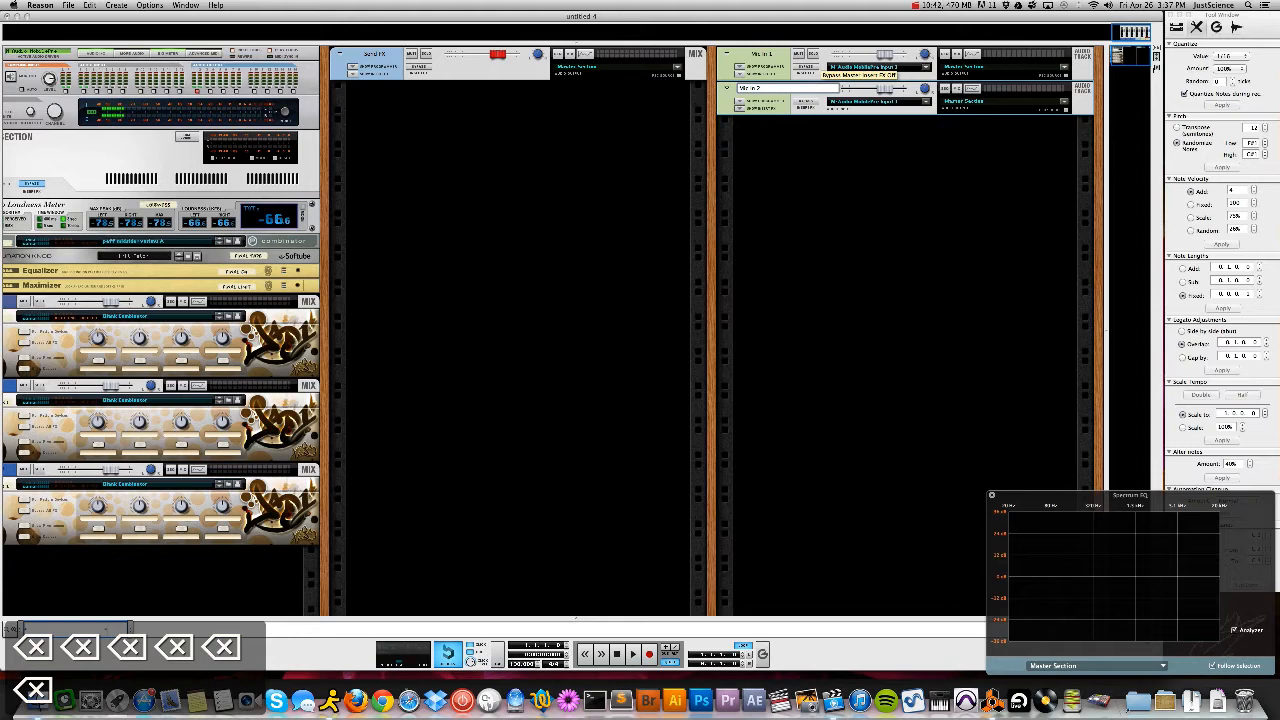
key(Return)
Route the Mic in 1 and Mic in 2 audio tracks together to a new output bus
shift+click(774, 68)
right_click(776, 98)
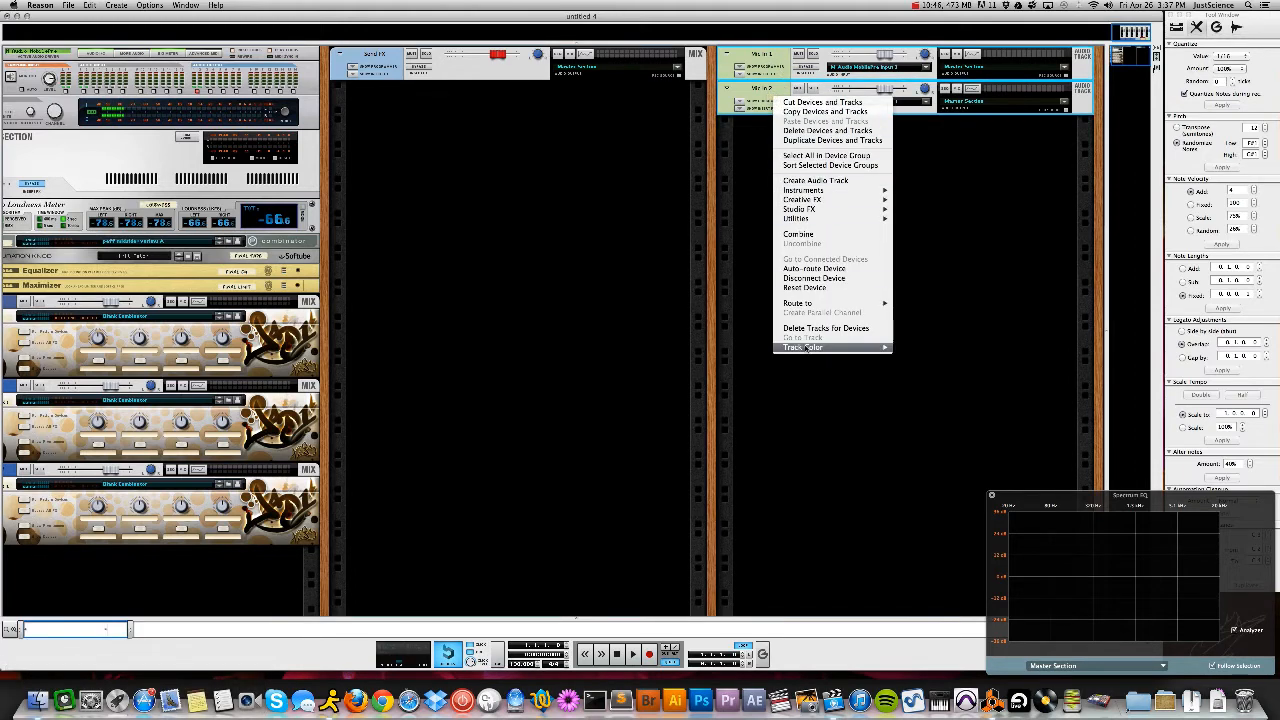
mouse_move(800, 304)
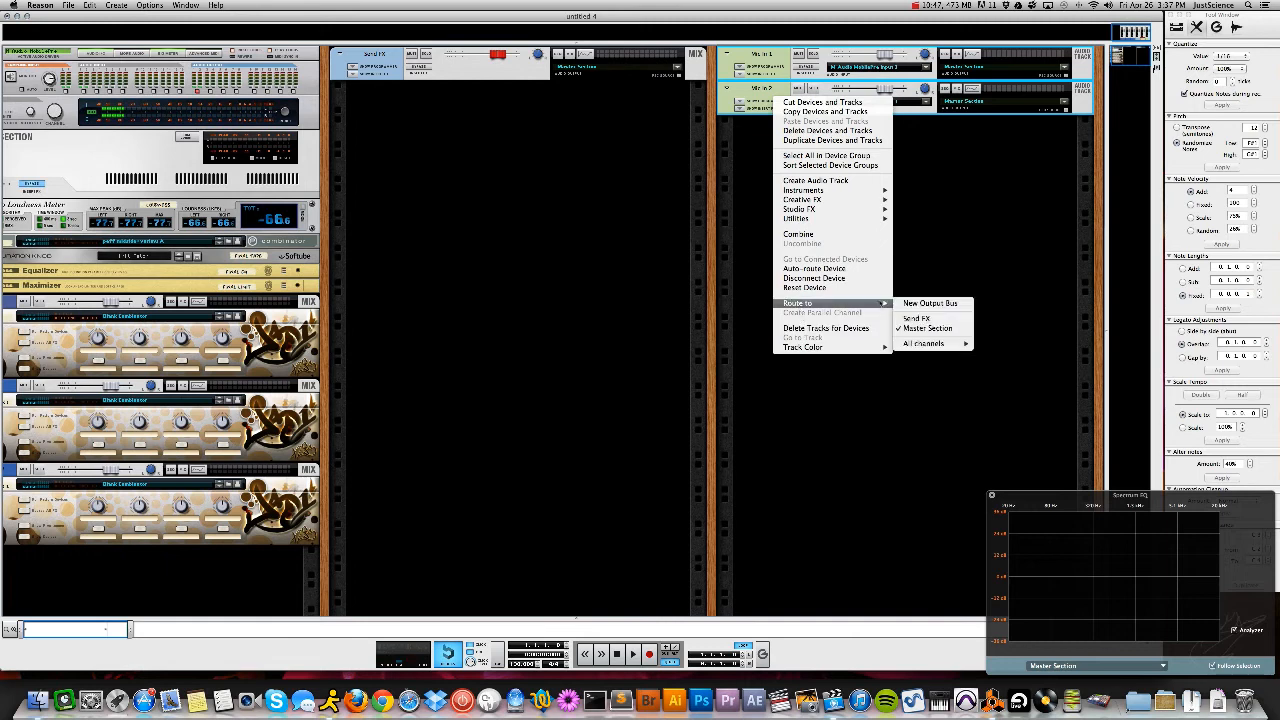
click(931, 304)
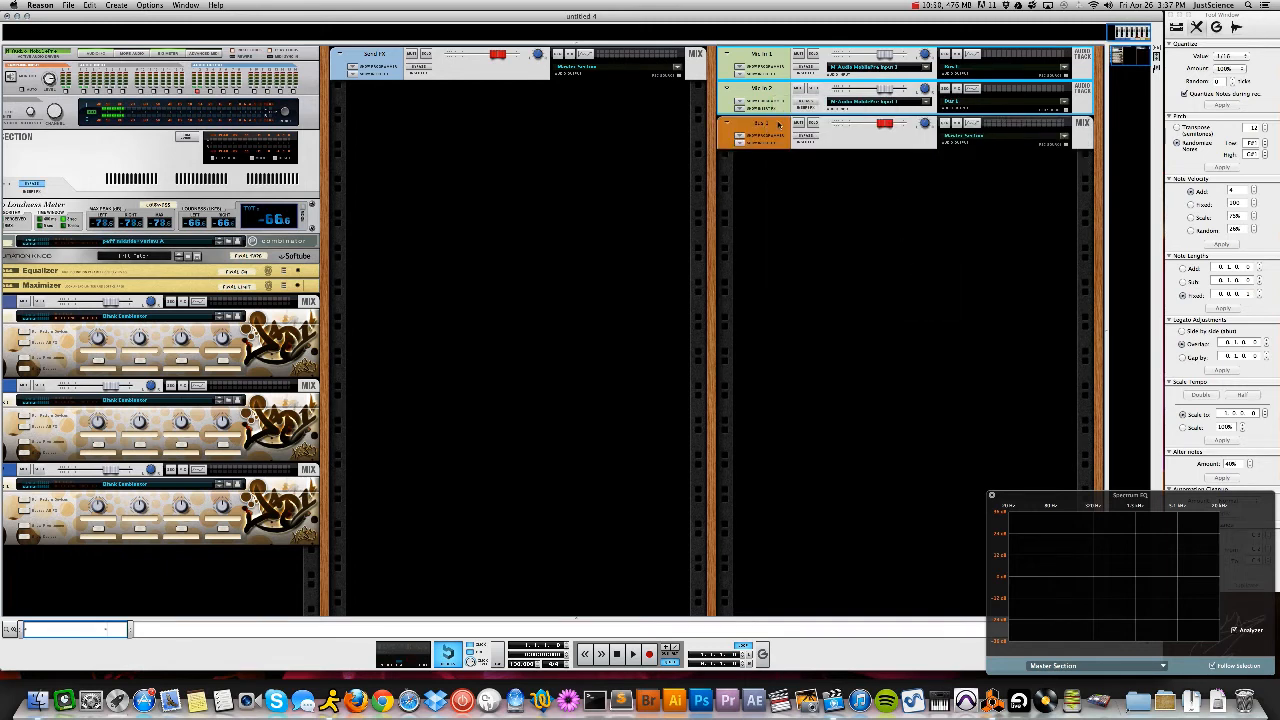
Set the microphone tracks' new output bus to Light Blue and rename it as the vocal bus
right_click(778, 122)
mouse_move(895, 447)
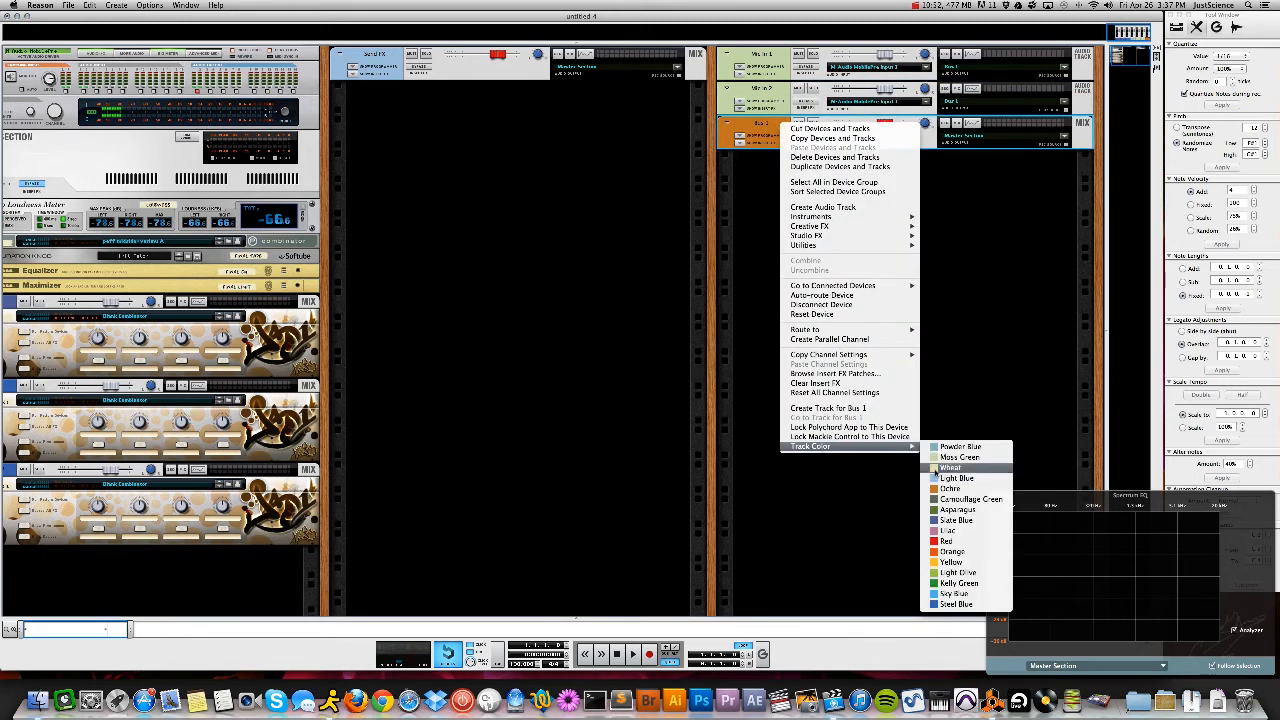
click(937, 477)
double_click(762, 122)
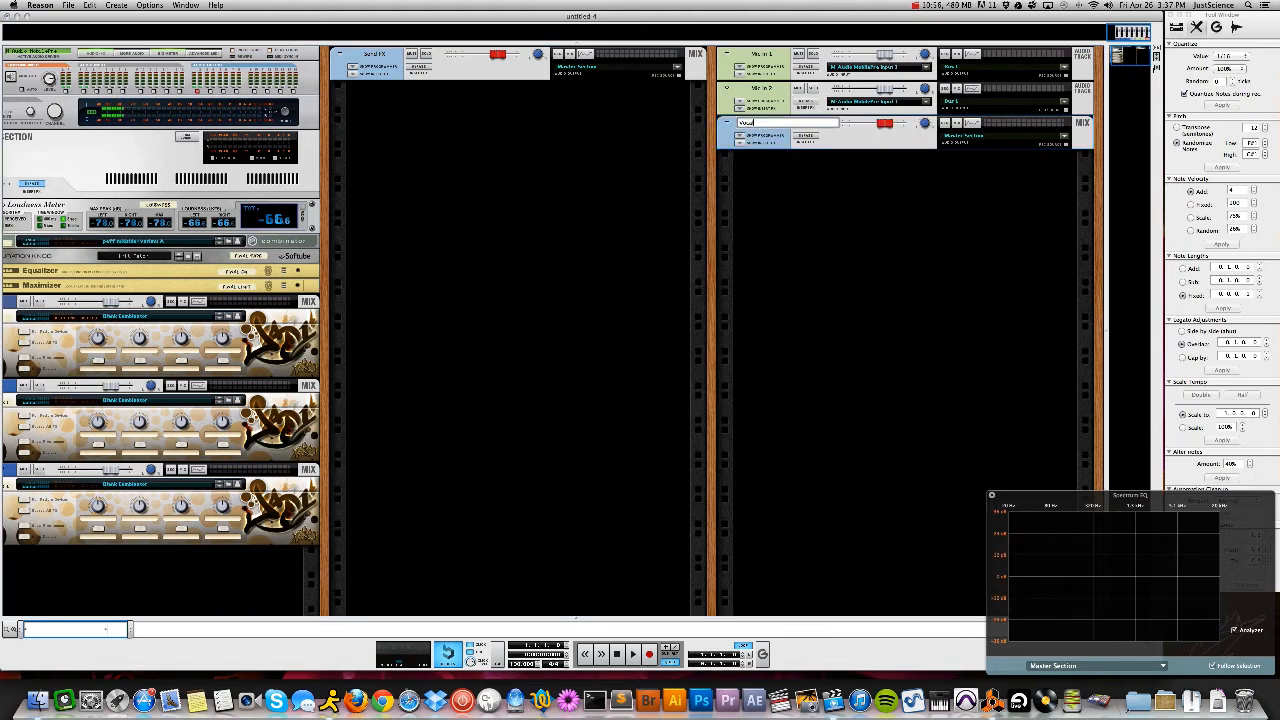
key(Return)
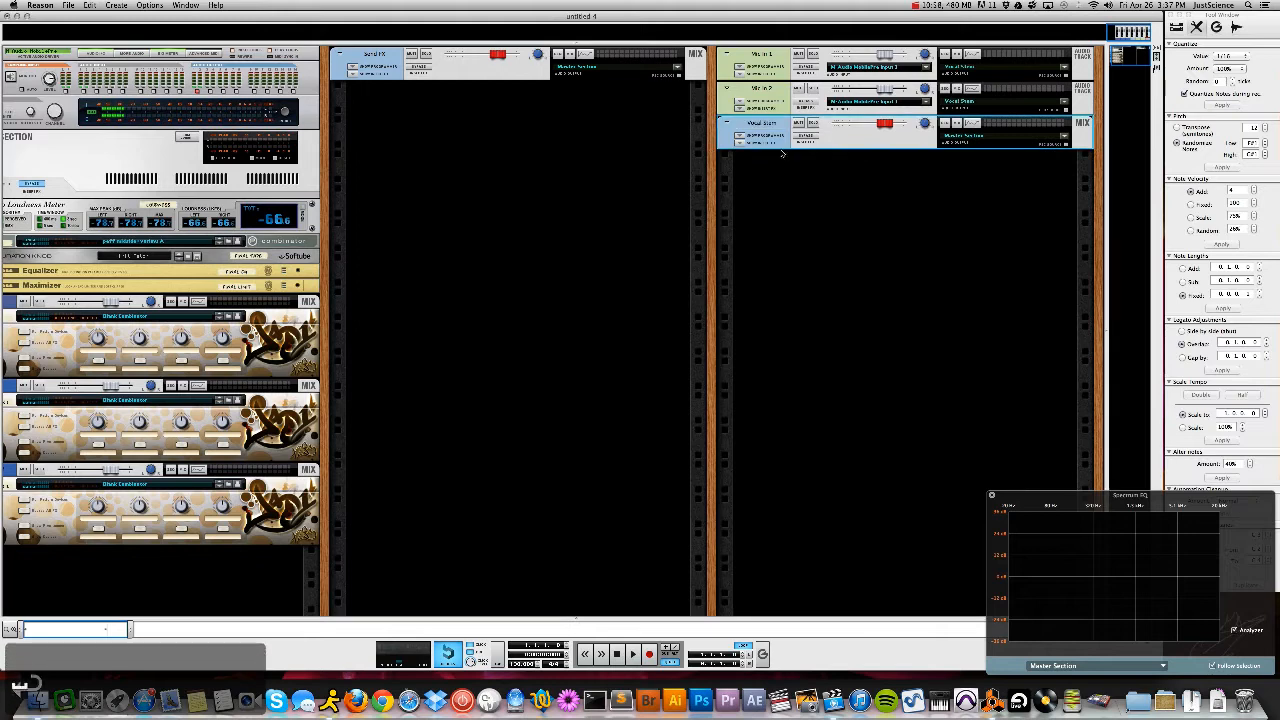
Place the Vocal Stem bus above the Send FX bus in the rack, and move both bus channels to the start of the mixer
drag(730, 131, 463, 131)
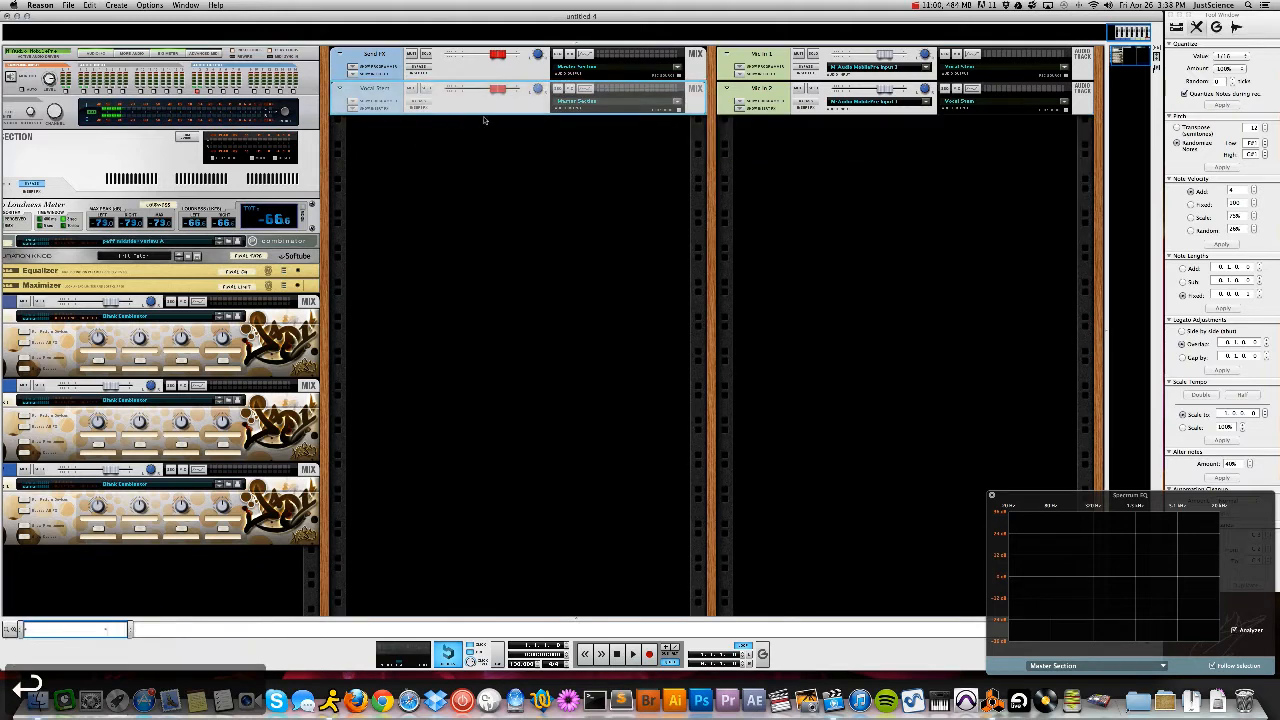
drag(375, 90, 366, 60)
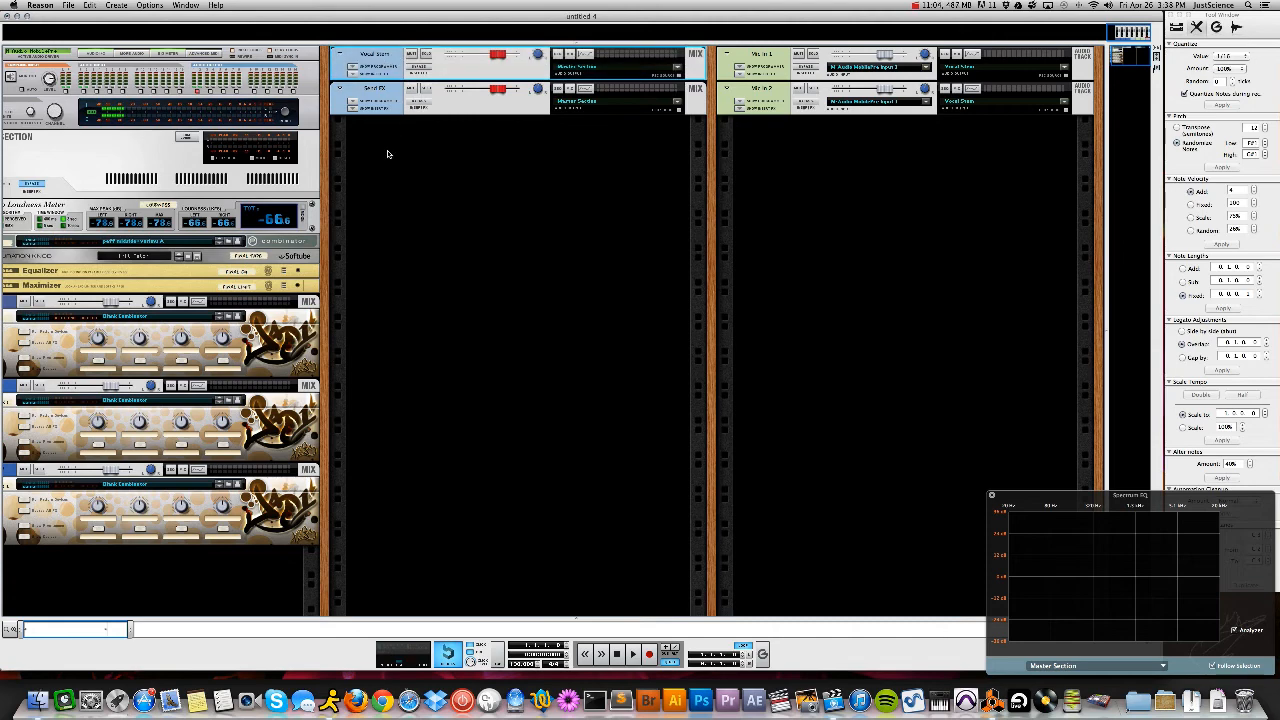
drag(576, 44, 634, 268)
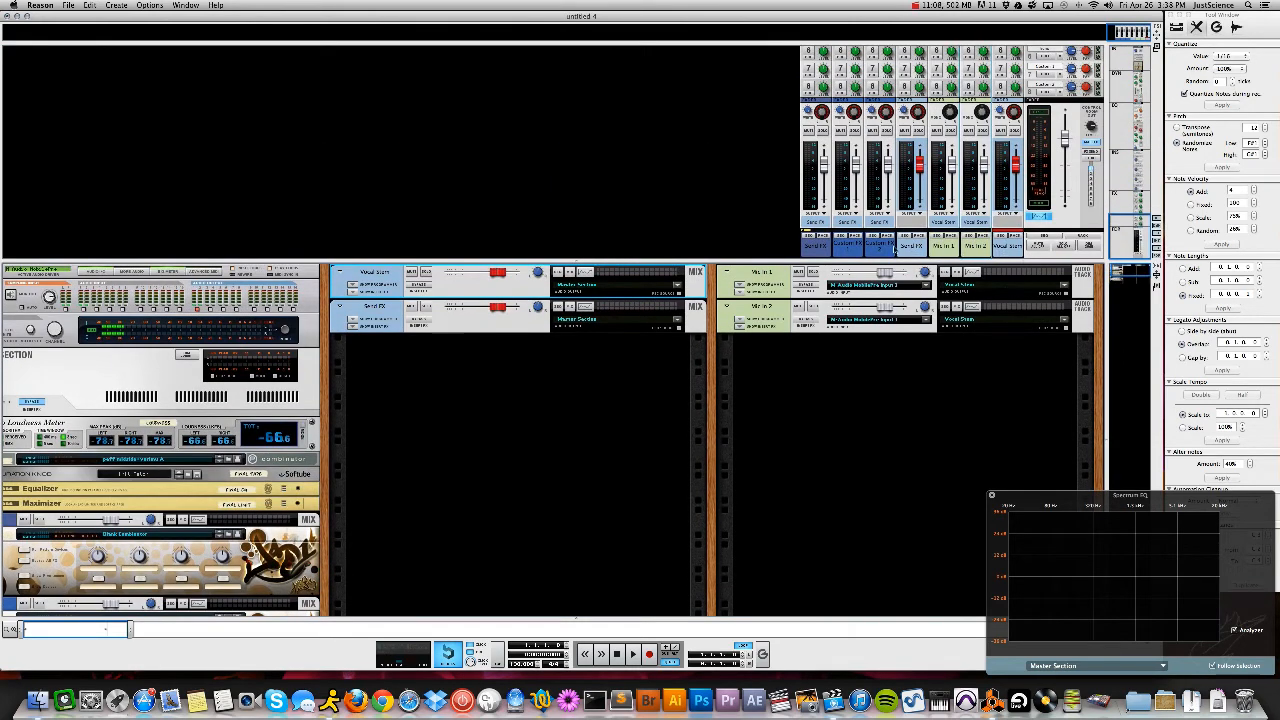
drag(910, 250, 793, 241)
drag(1003, 252, 790, 246)
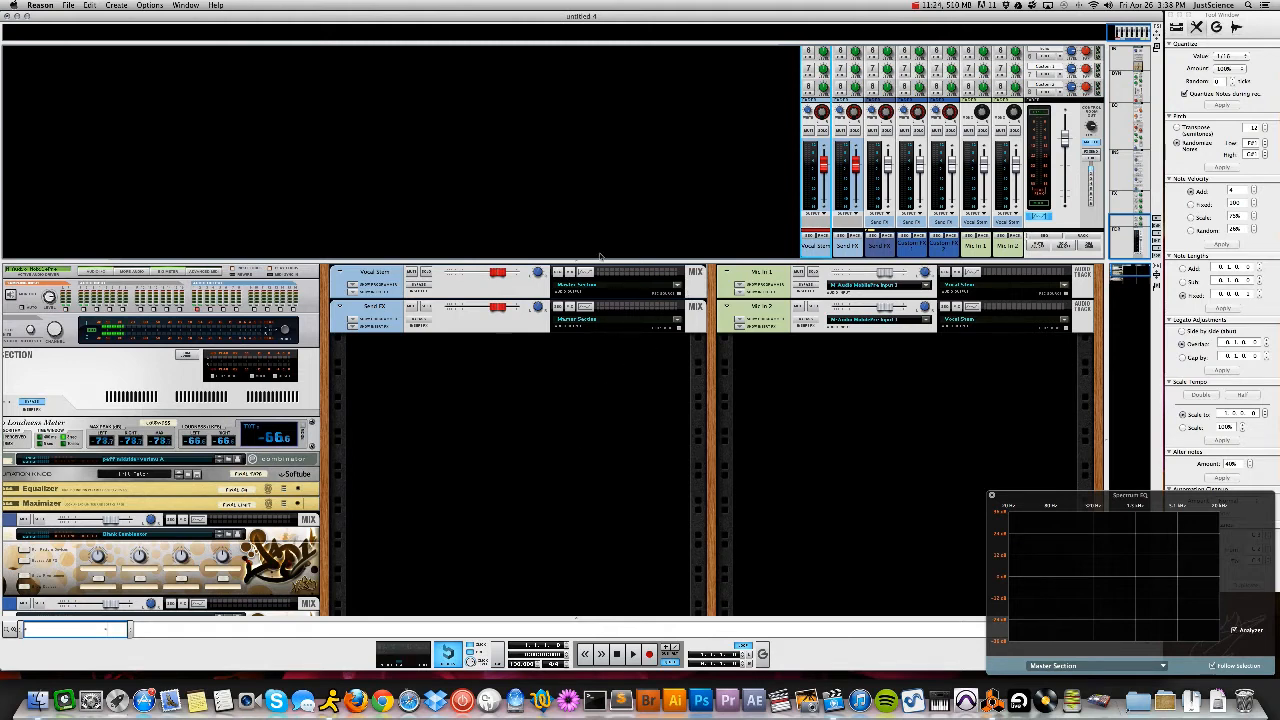
drag(576, 262, 585, 94)
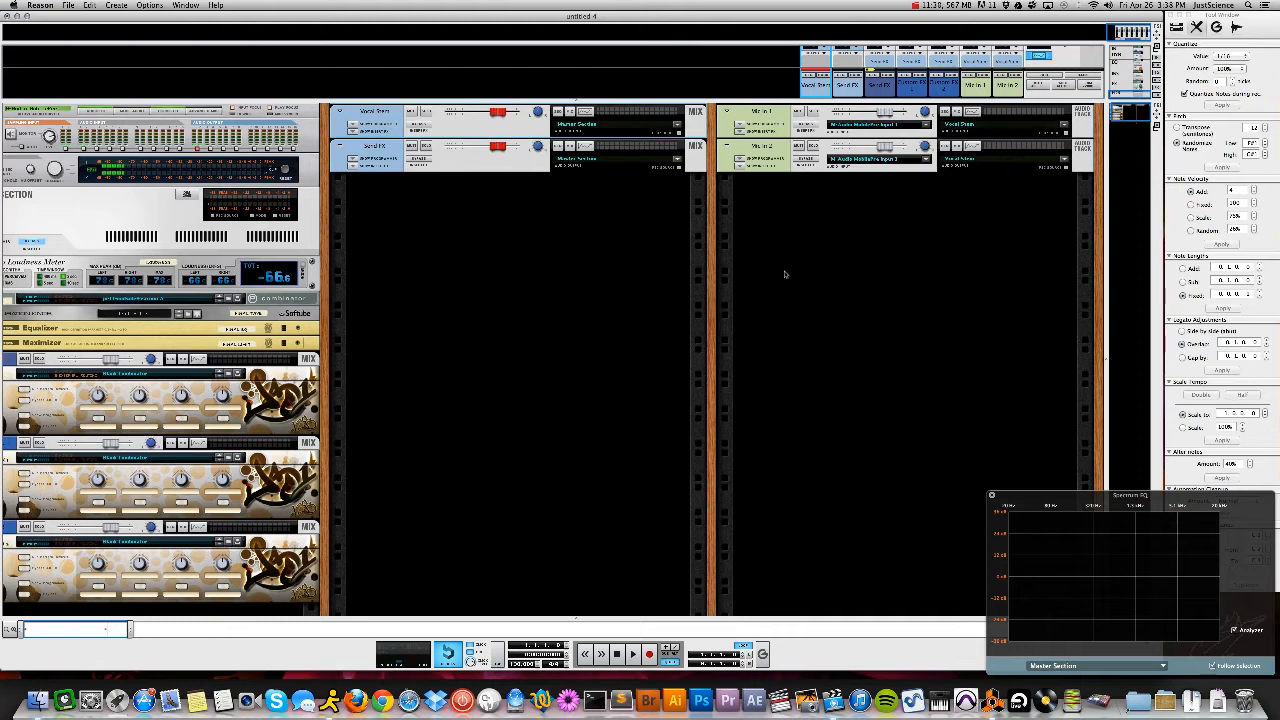
right_click(1097, 189)
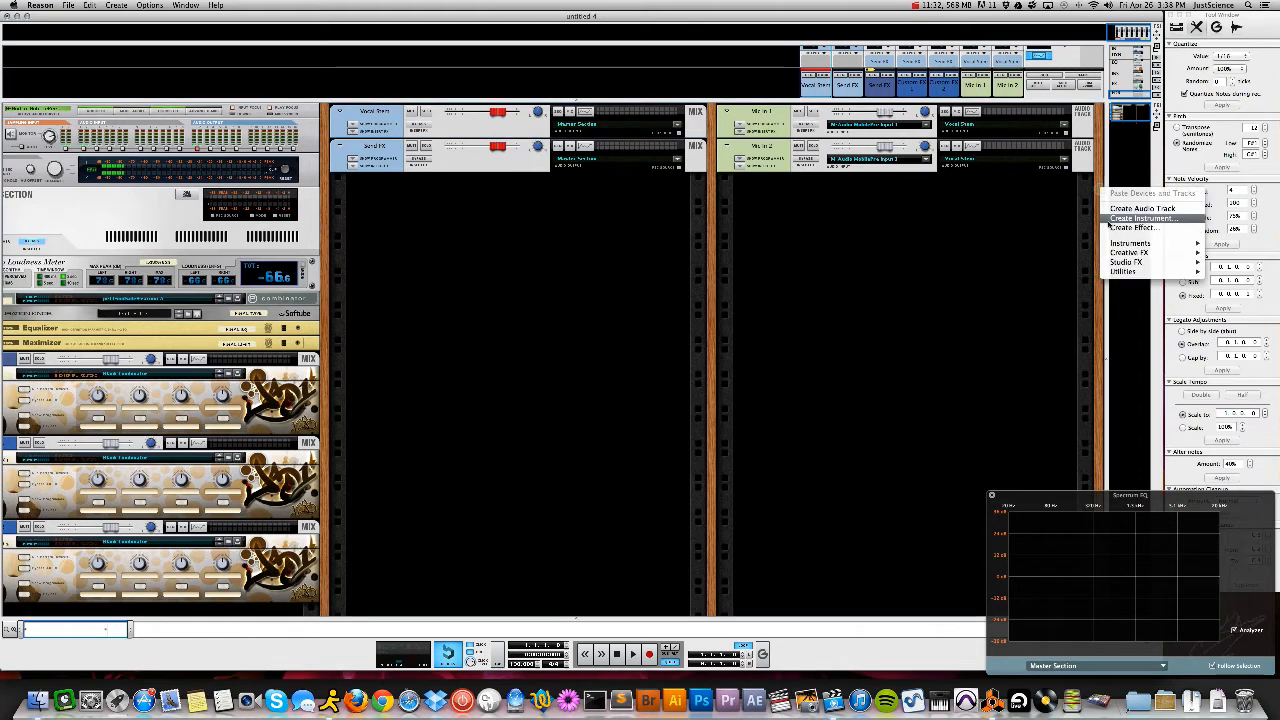
click(1112, 220)
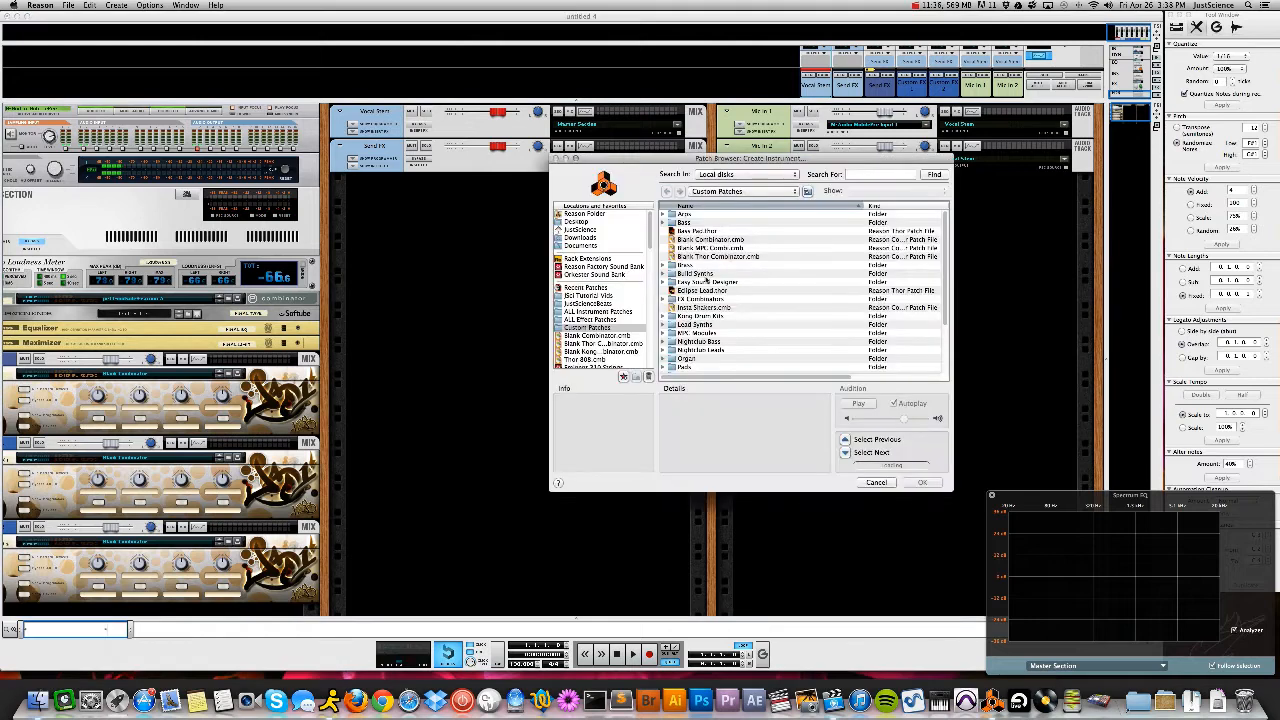
click(608, 355)
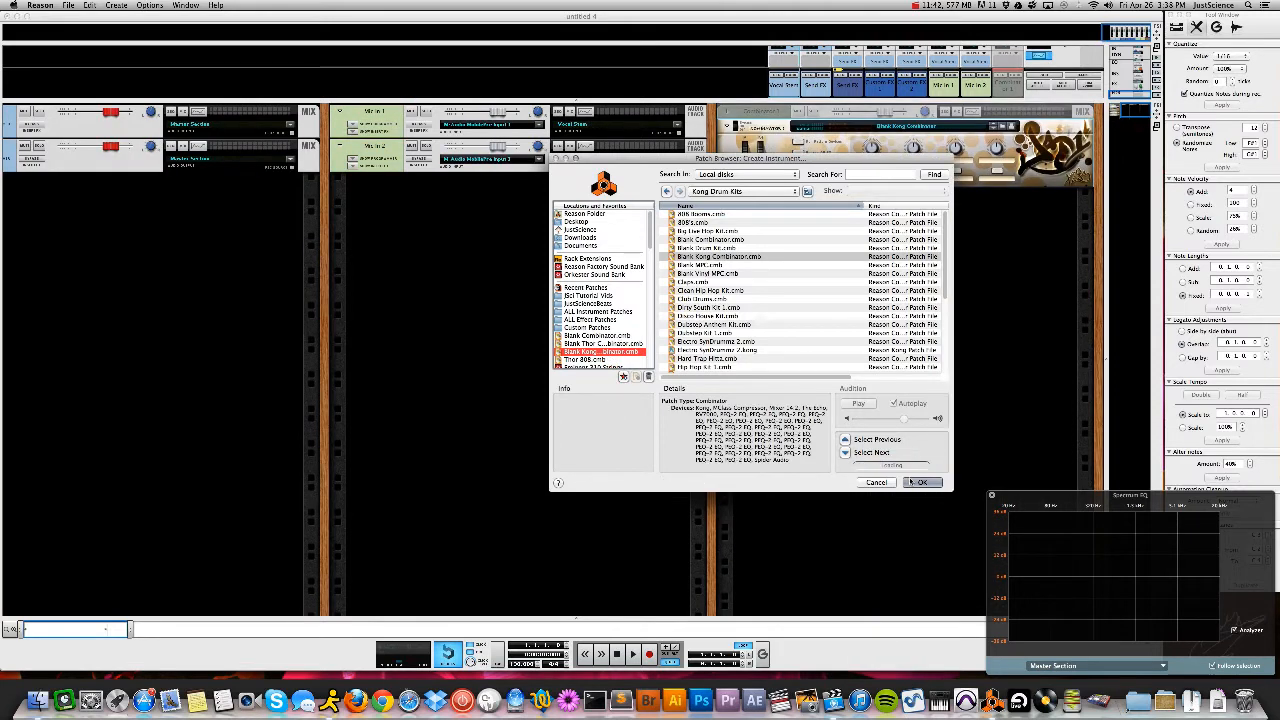
click(916, 482)
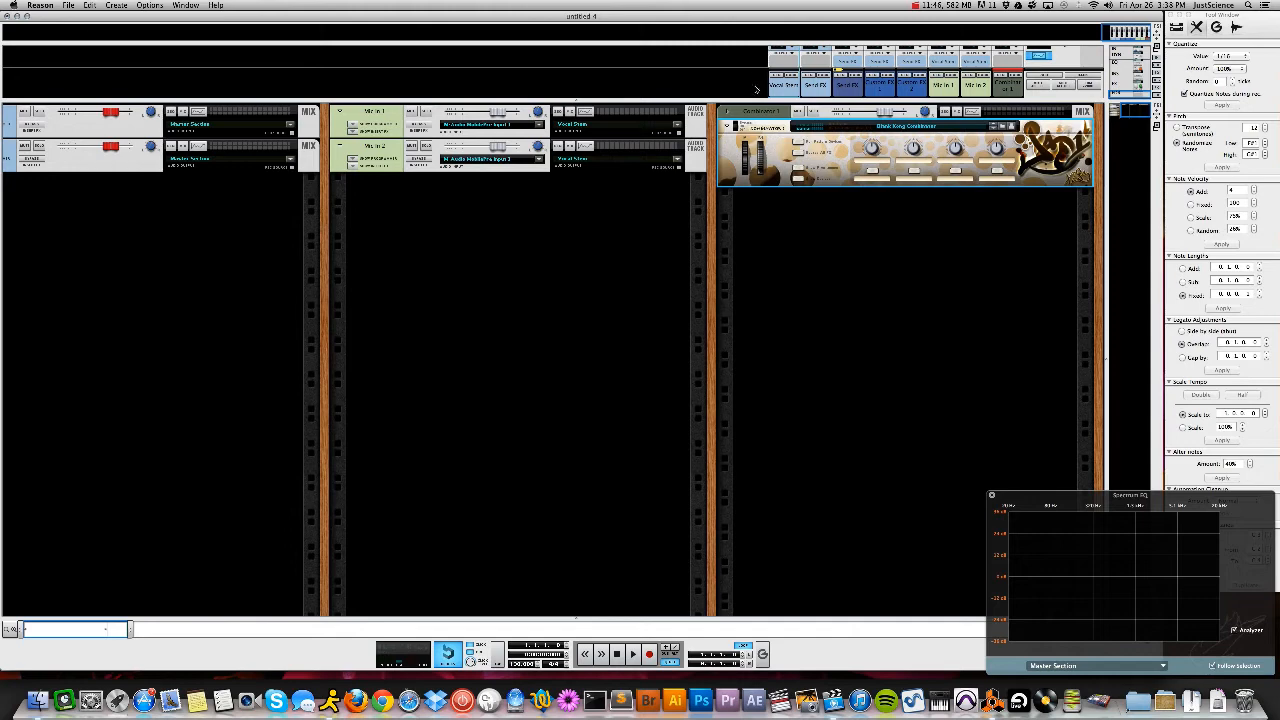
key(super+z)
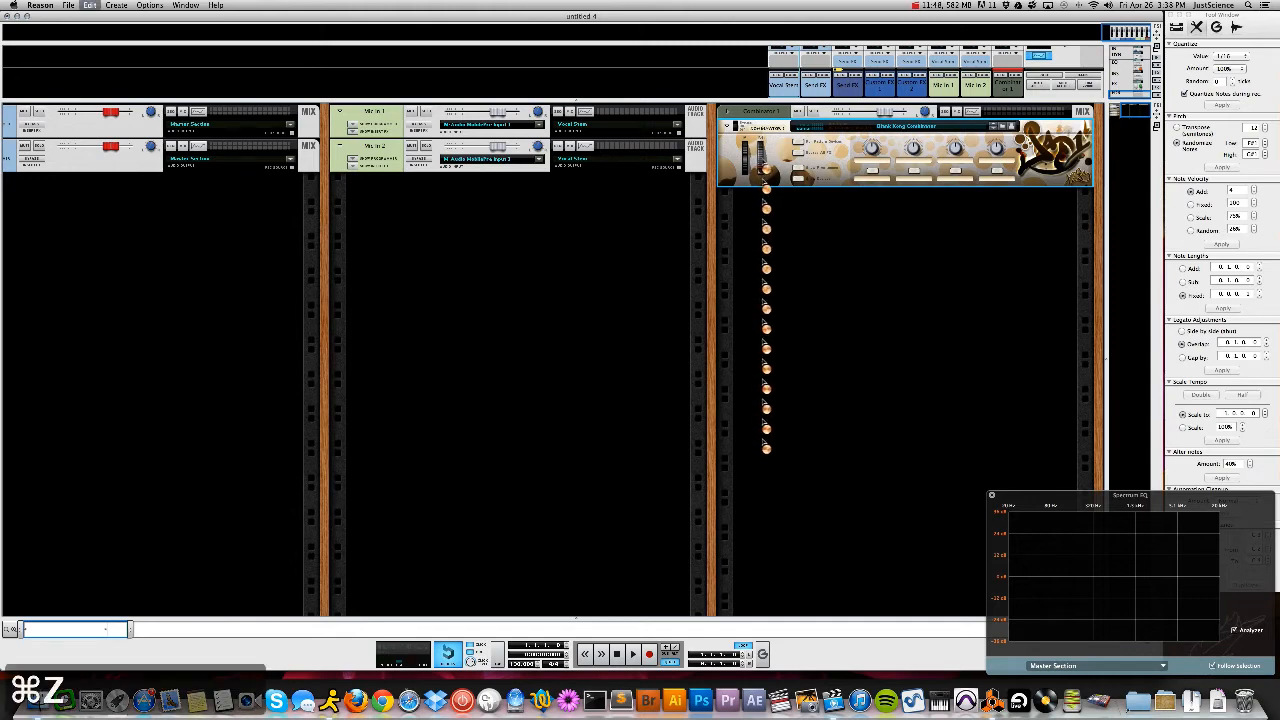
Create a Blank Kong Combinator instrument without its own mix channel in a new rack column and name it Drum Kit
right_click(1097, 162)
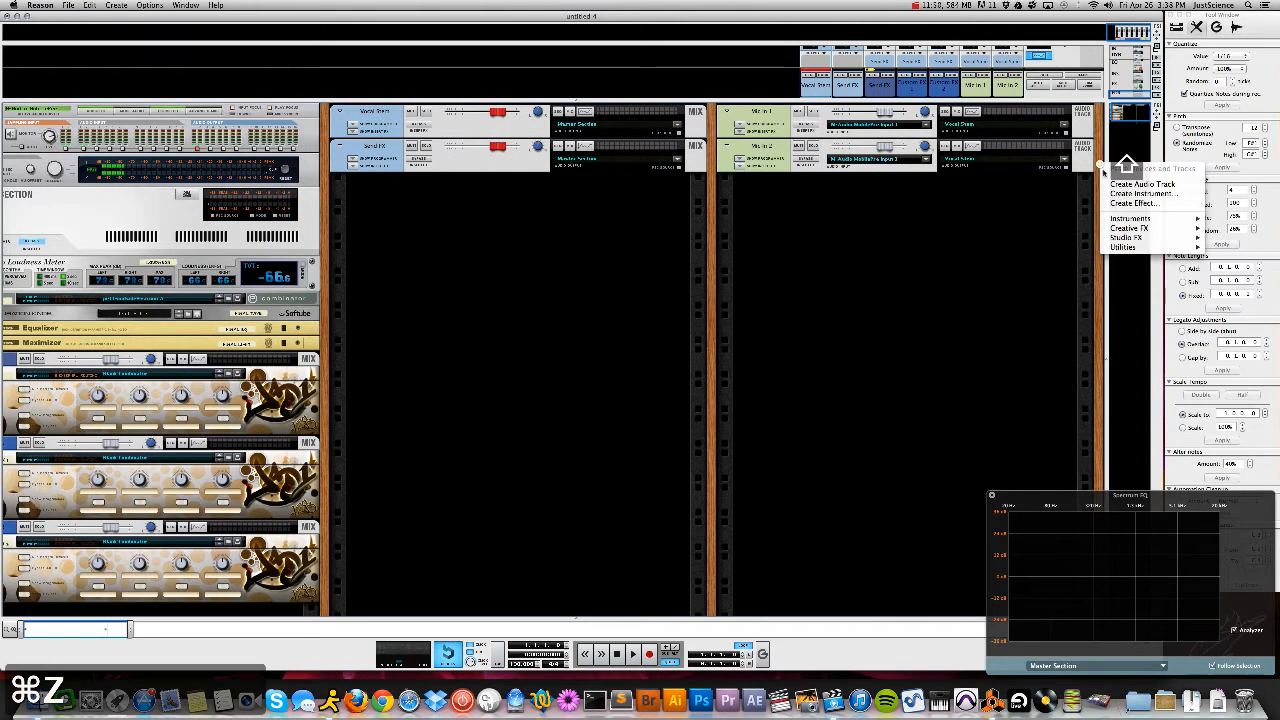
click(1134, 194)
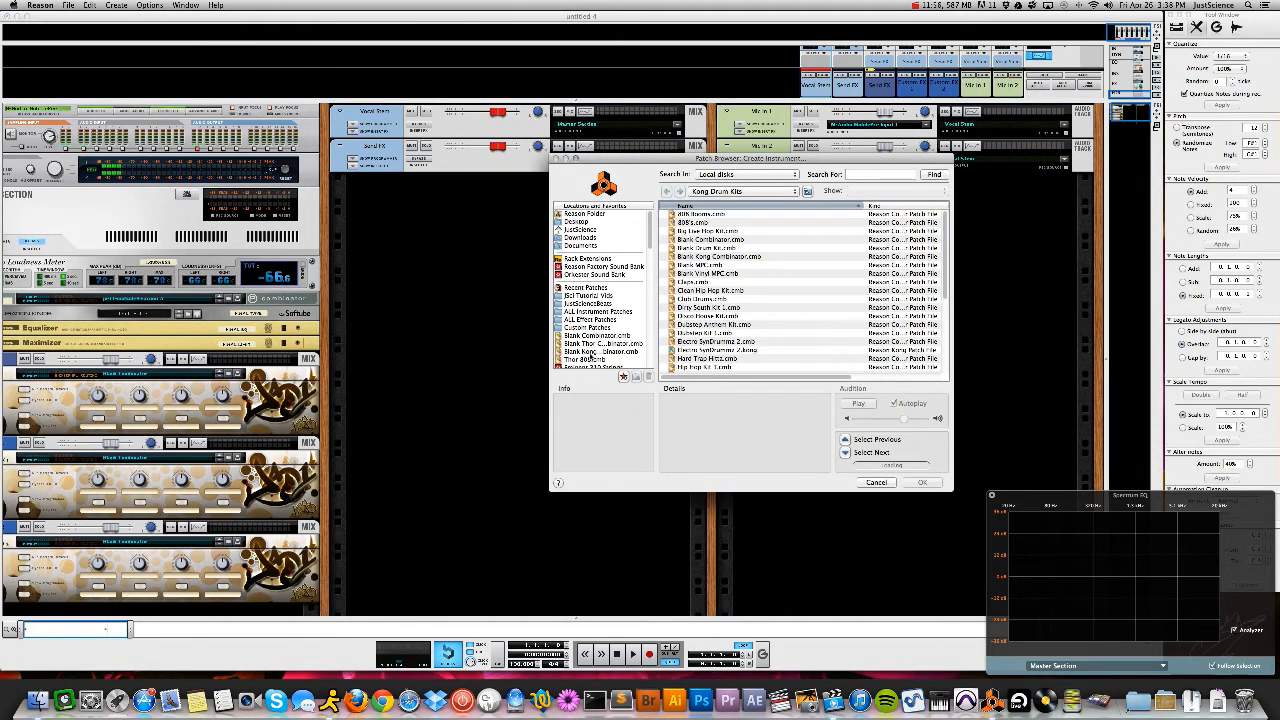
click(594, 352)
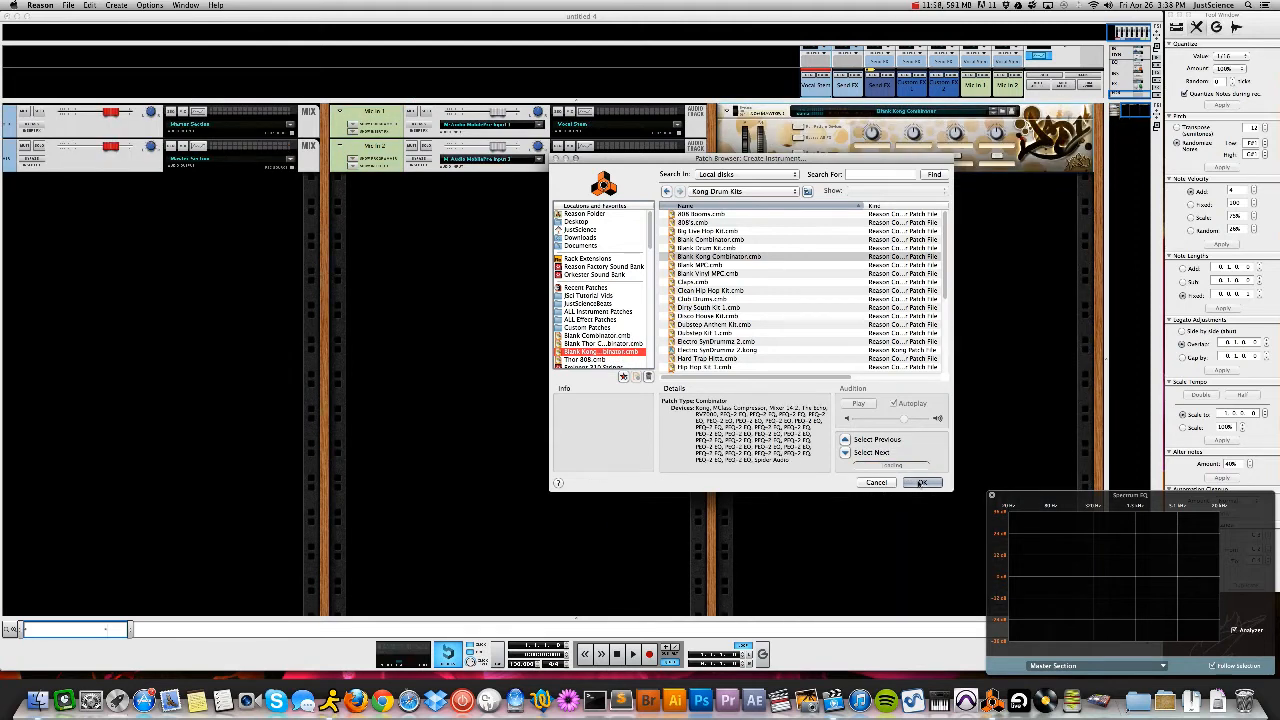
click(921, 483)
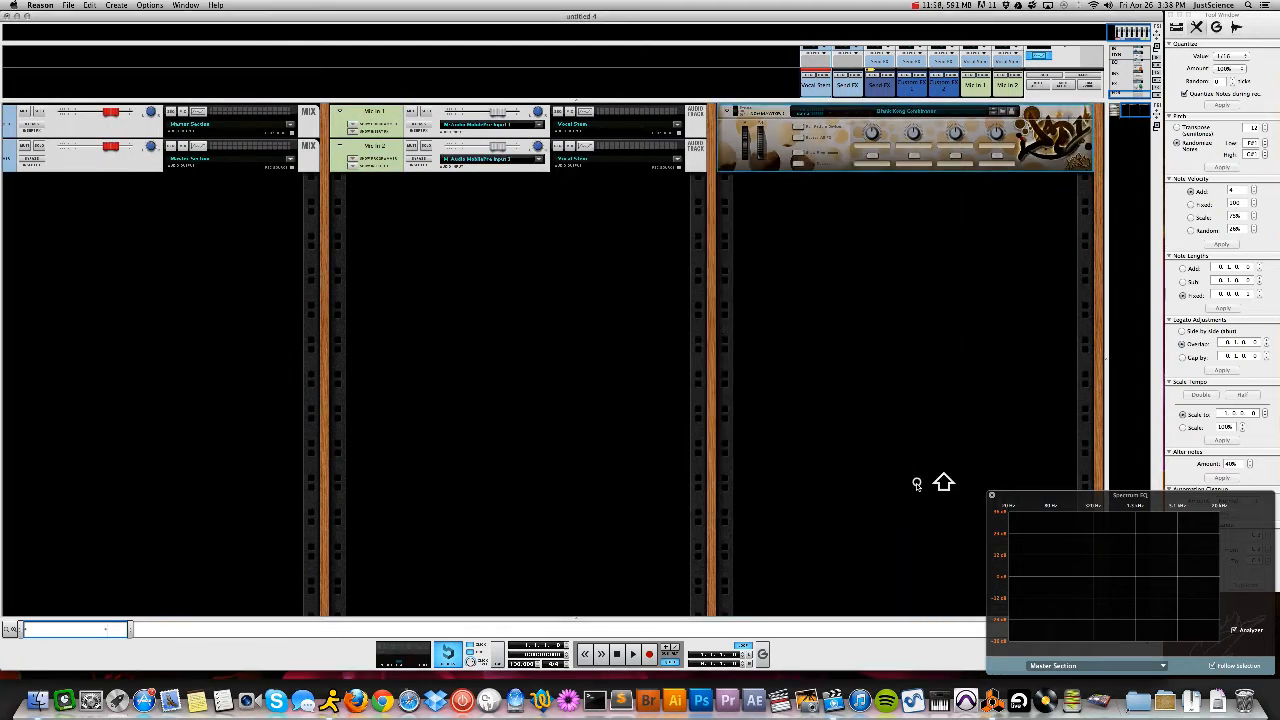
double_click(763, 113)
text(Drum K)
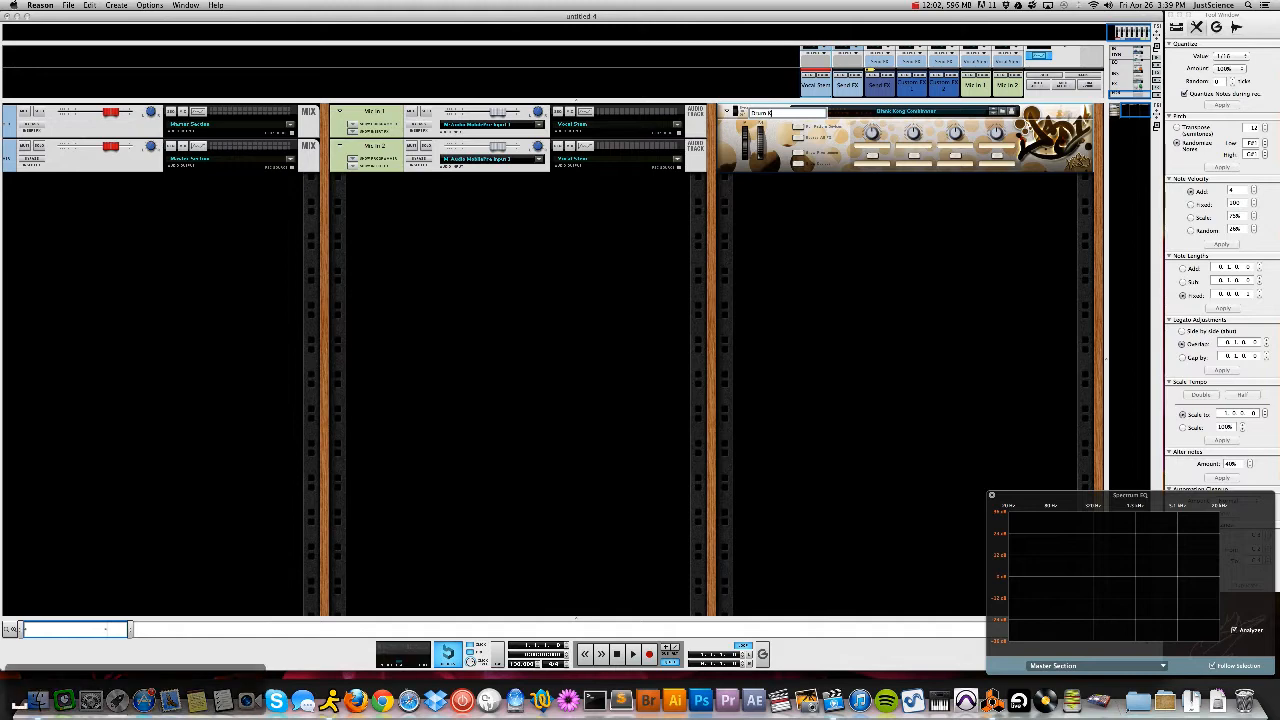
text(it)
key(Return)
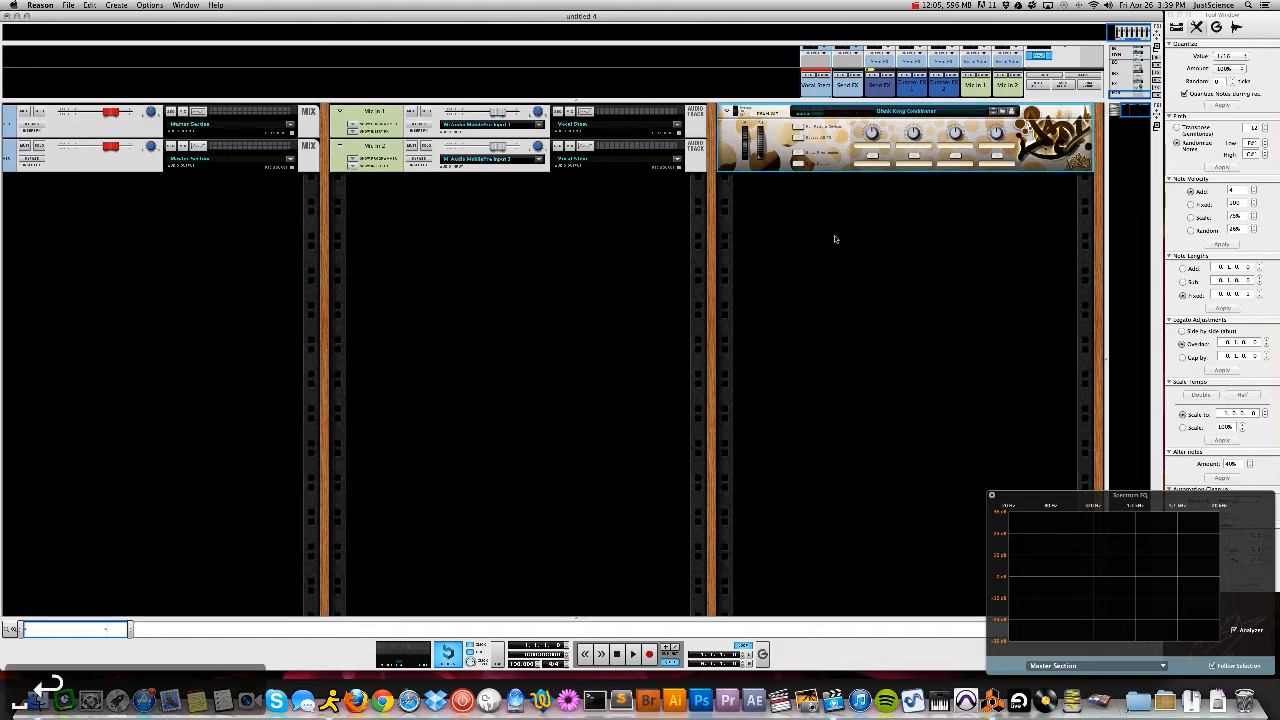
Show the Drum Kit Combinator's devices and disconnect the cables from its line mixer's channel inputs
click(799, 164)
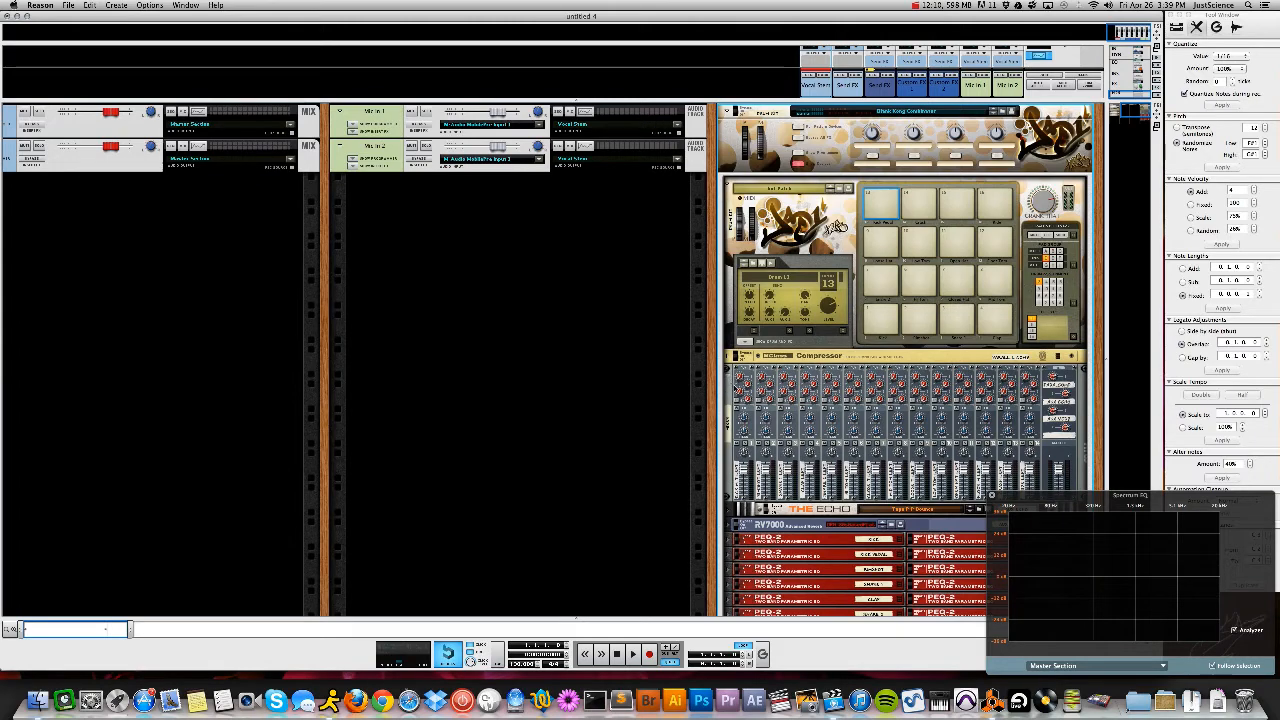
key(Tab)
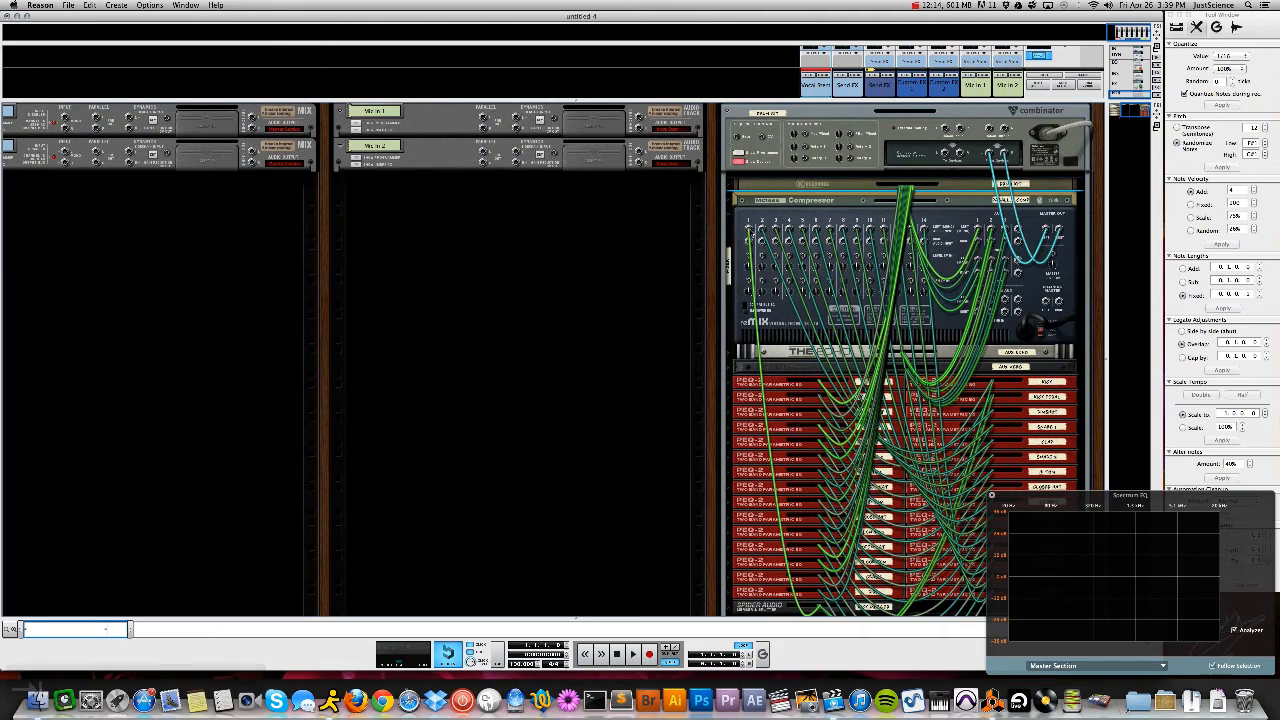
mouse_move(748, 230)
mouse_down()
mouse_move(745, 219)
mouse_move(926, 218)
mouse_up()
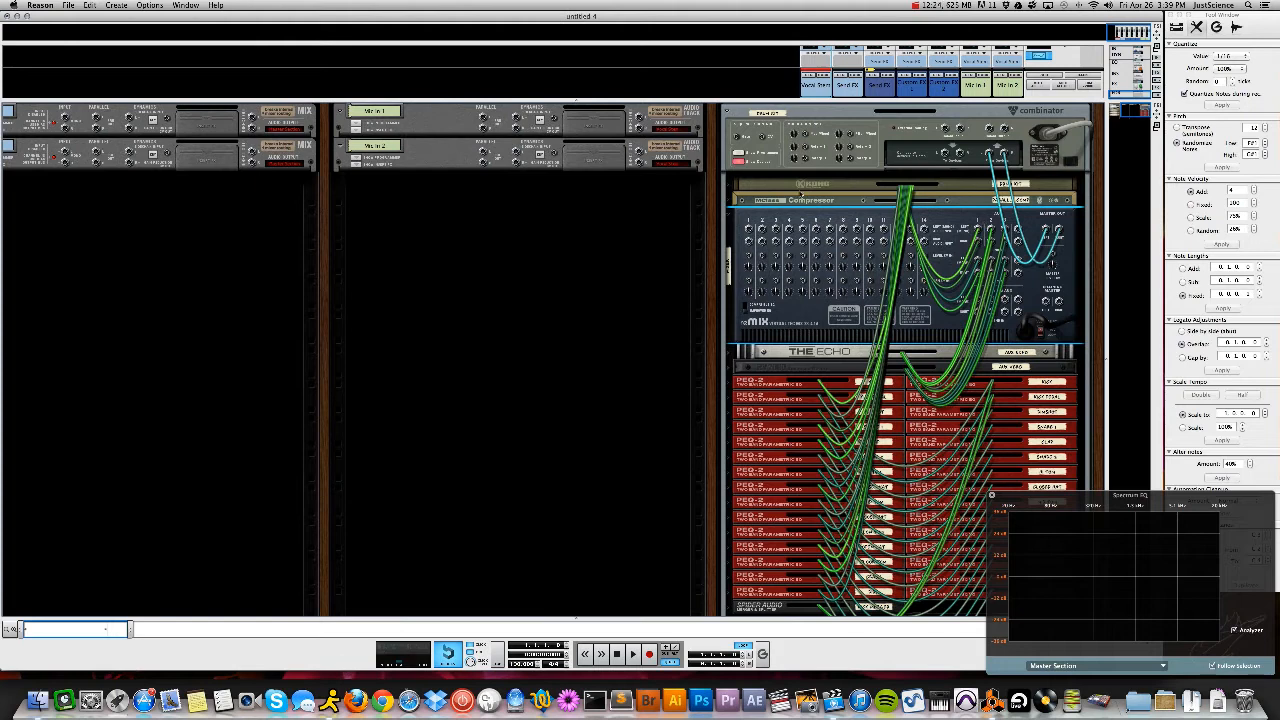
key(Tab)
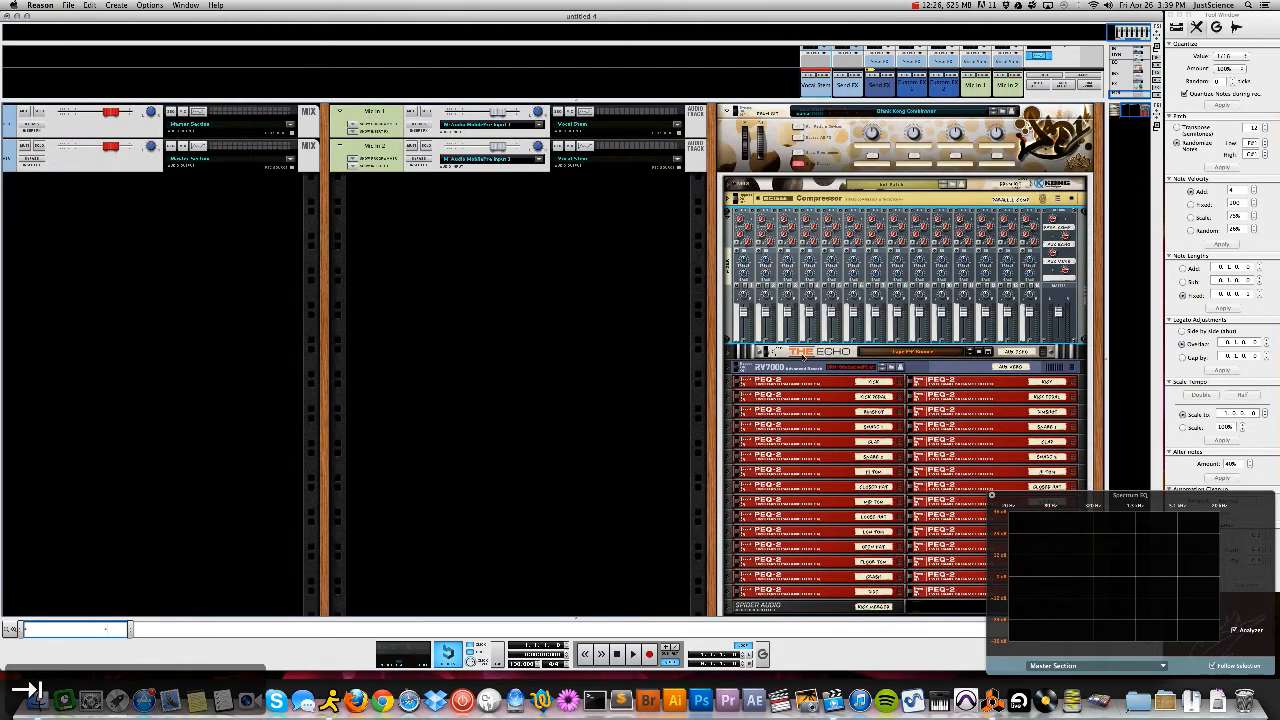
Delete the Compressor, line mixer, The Echo, RV7000 and Spider Audio merger from the Drum Kit Combinator, keeping Kong and the PEQ-2 equalizers
click(792, 369)
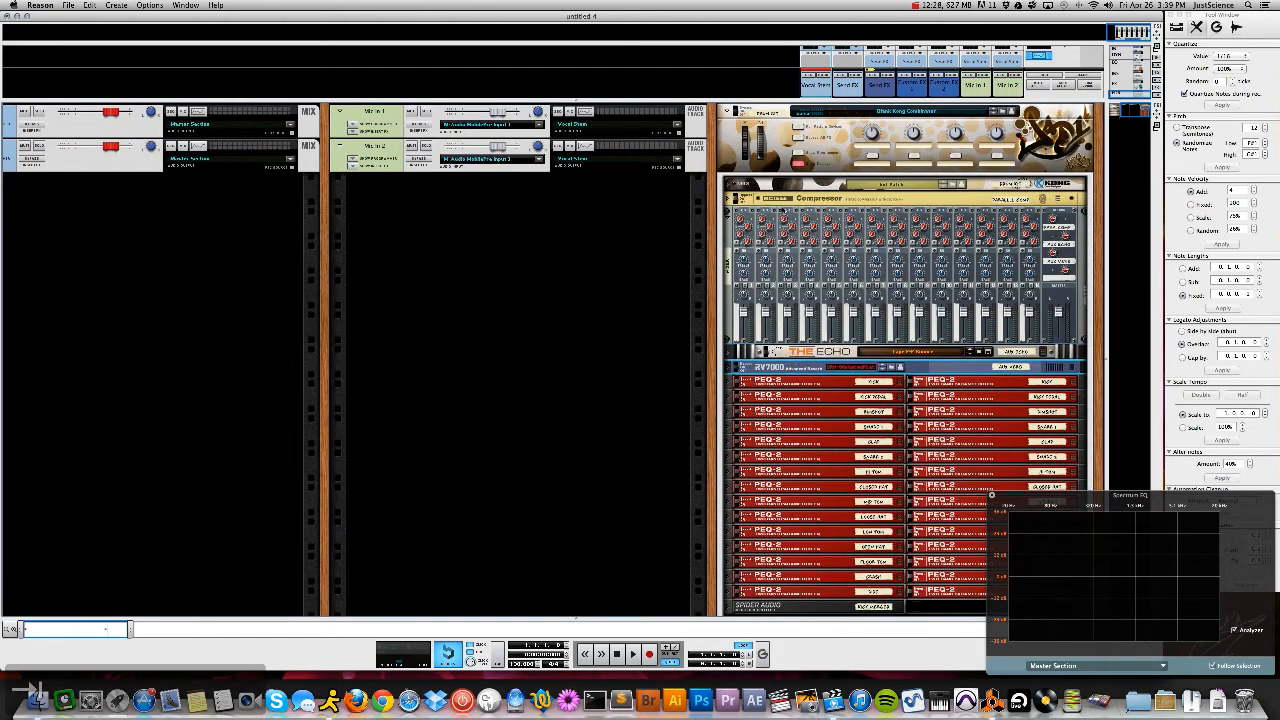
shift+click(778, 197)
key(BackSpace)
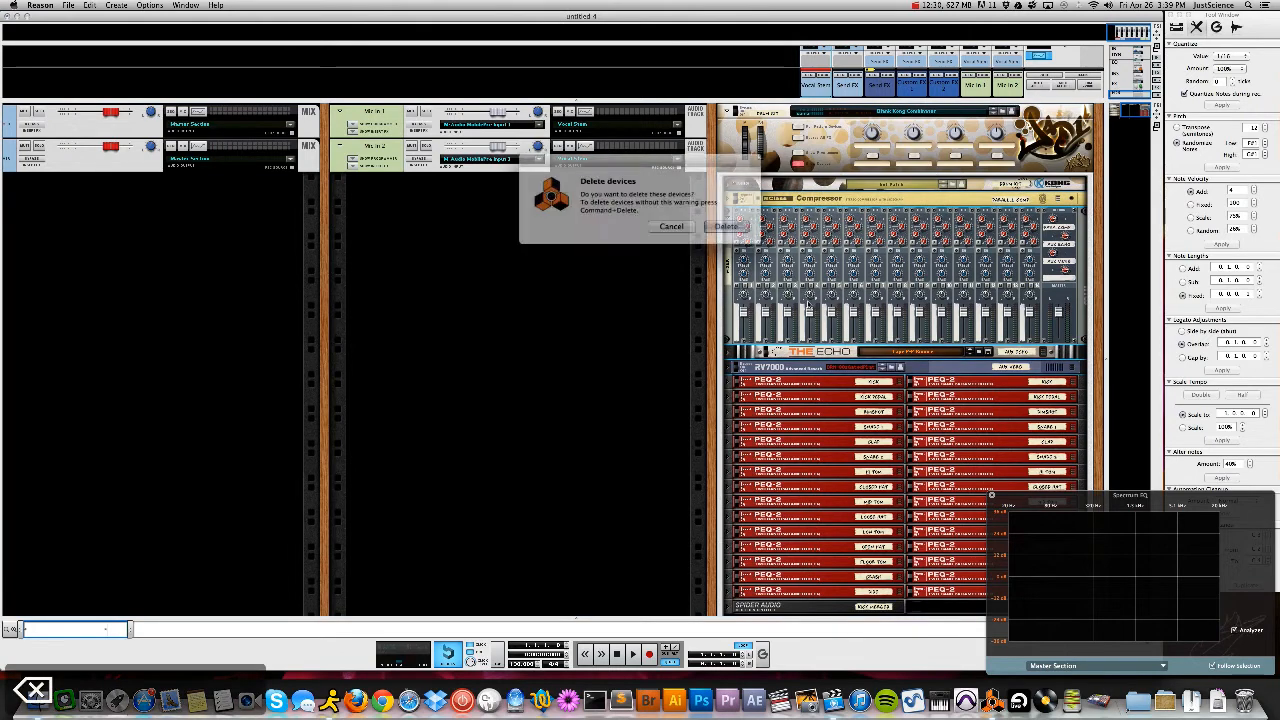
key(Return)
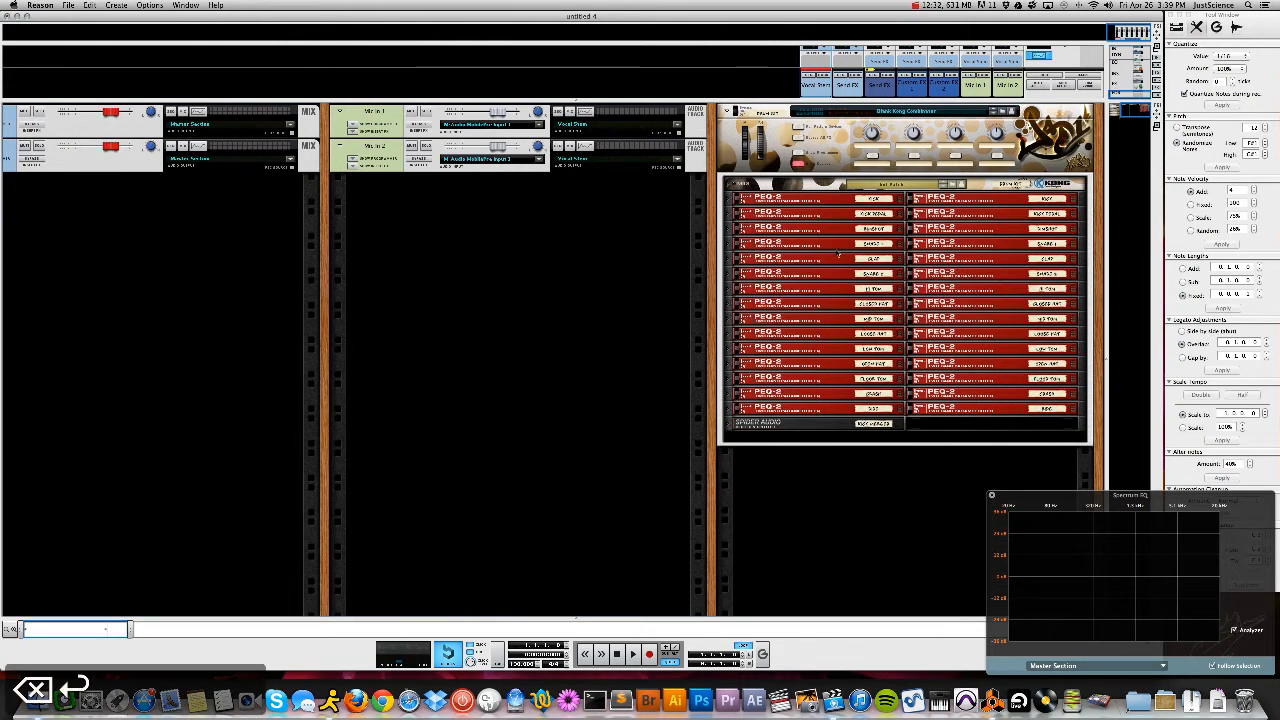
key(Tab)
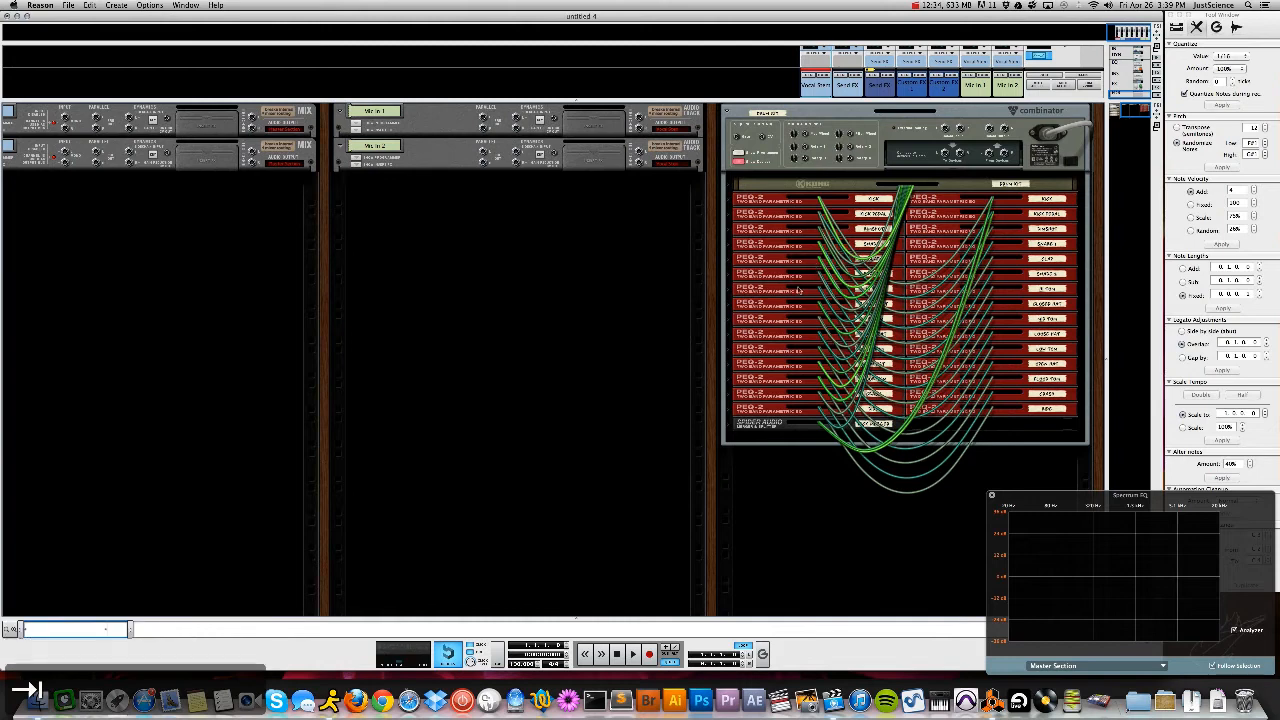
key(Tab)
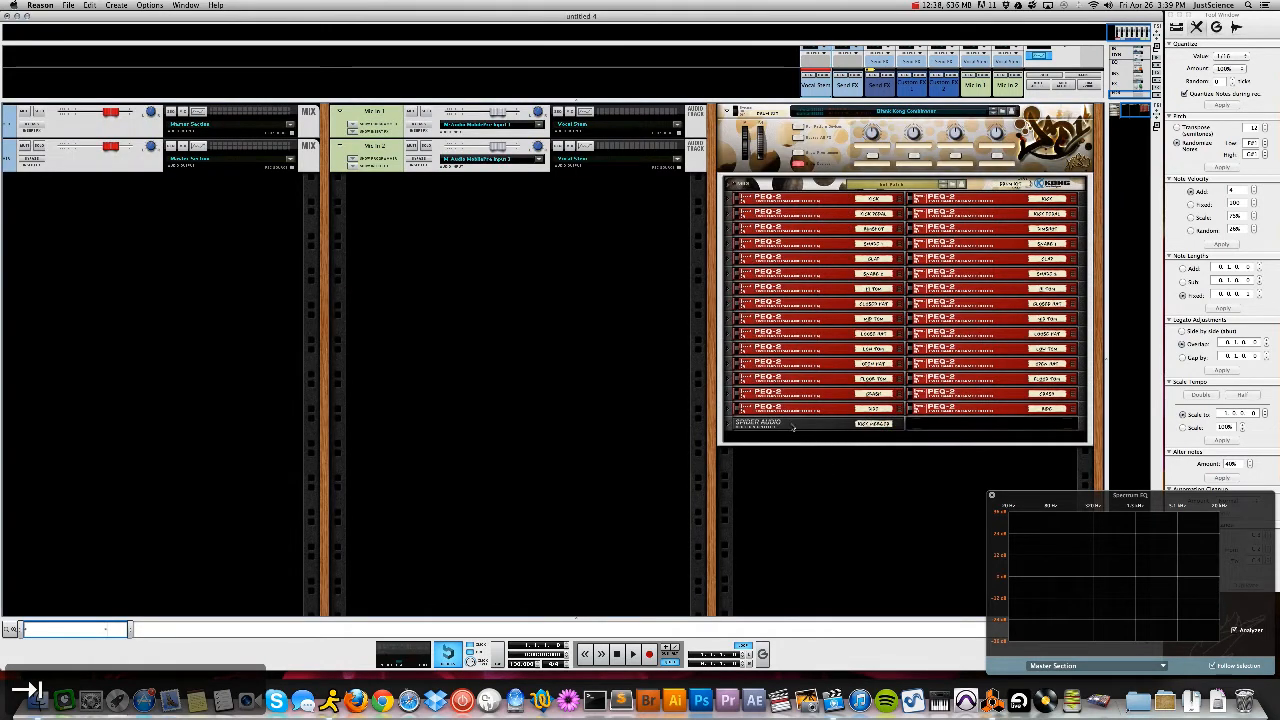
click(781, 426)
key(BackSpace)
key(Return)
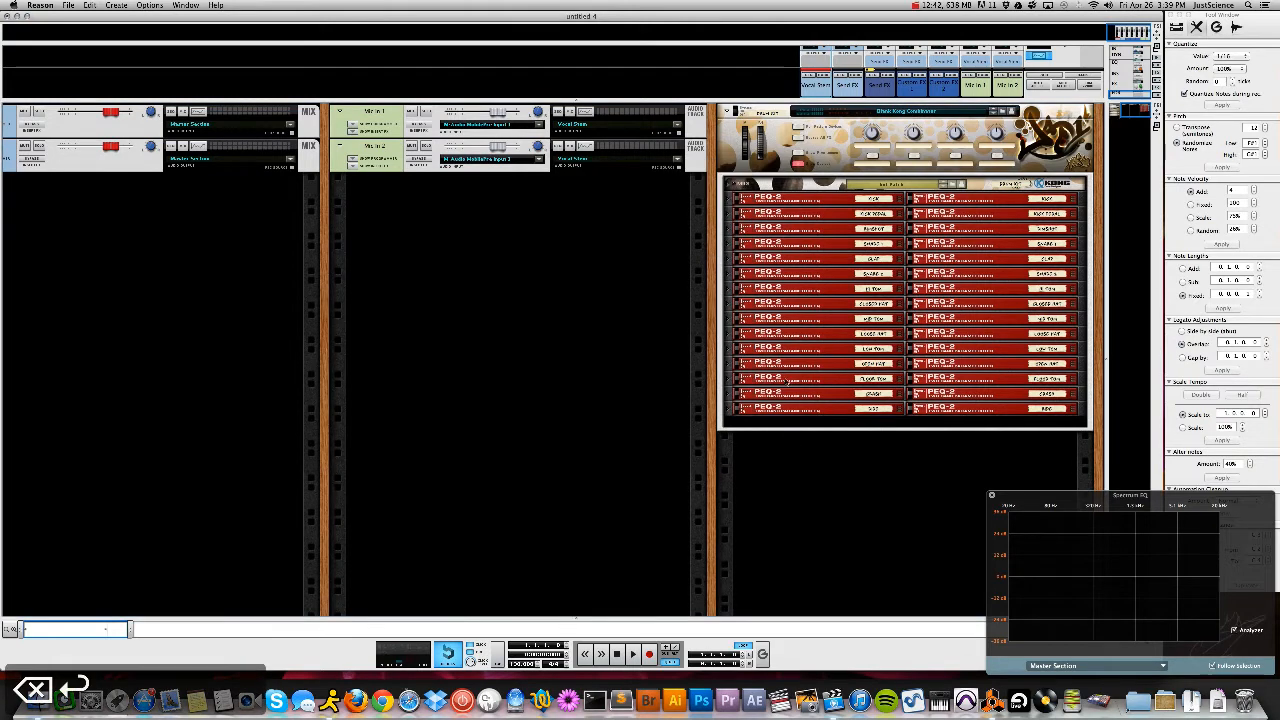
Create a Mix Channel below the Drum Kit Combinator
right_click(772, 467)
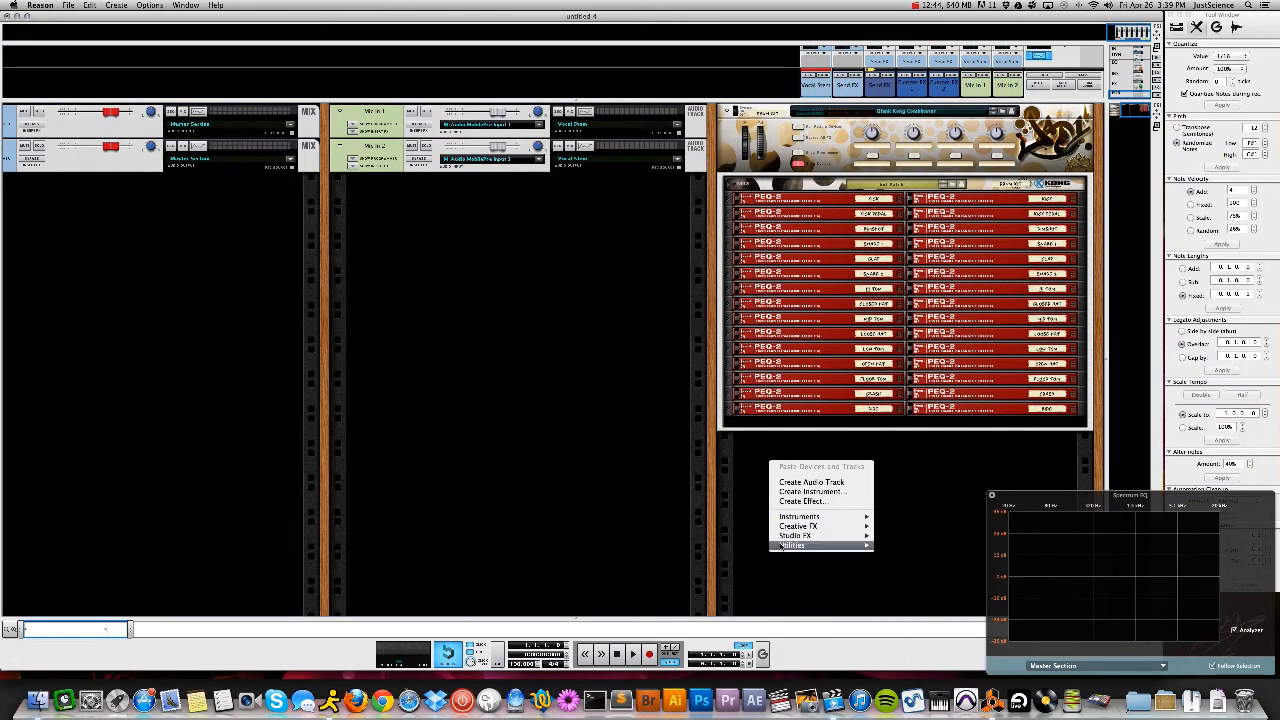
mouse_move(792, 546)
click(904, 570)
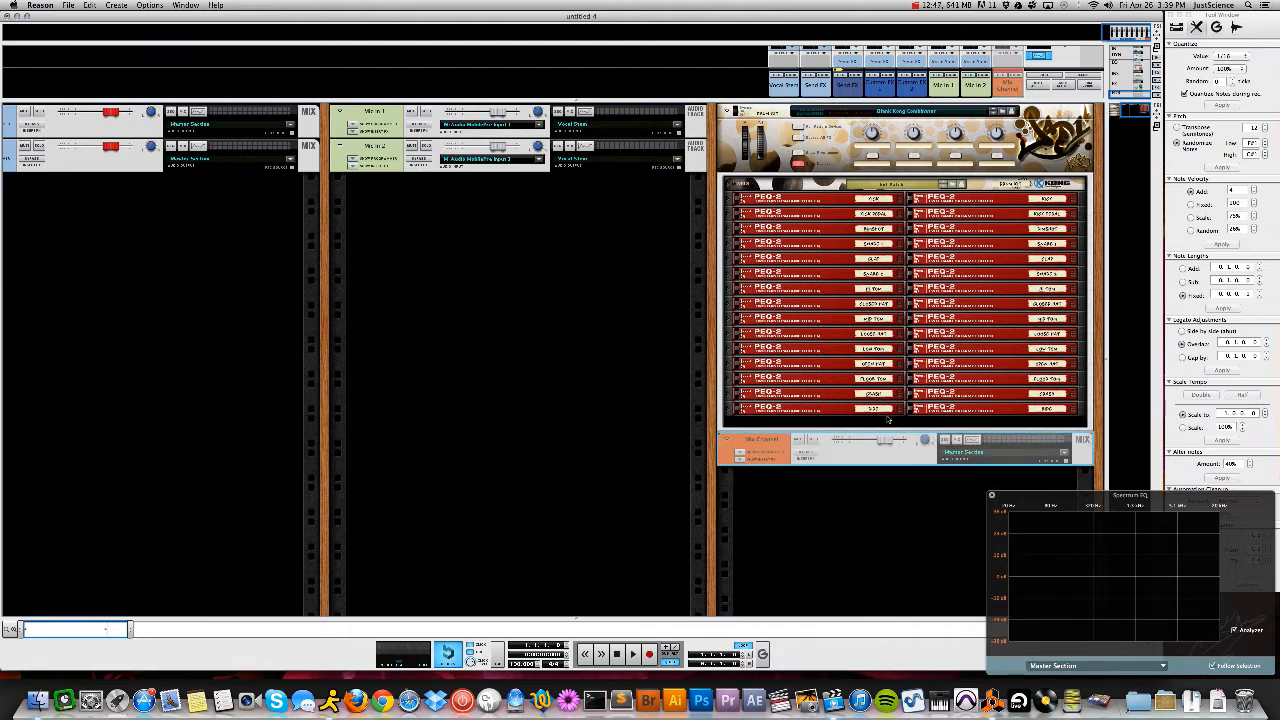
Add a Spider Audio Merger & Splitter to the new mix channel's insert effects and rename it as Merge
click(740, 460)
right_click(768, 481)
mouse_move(790, 472)
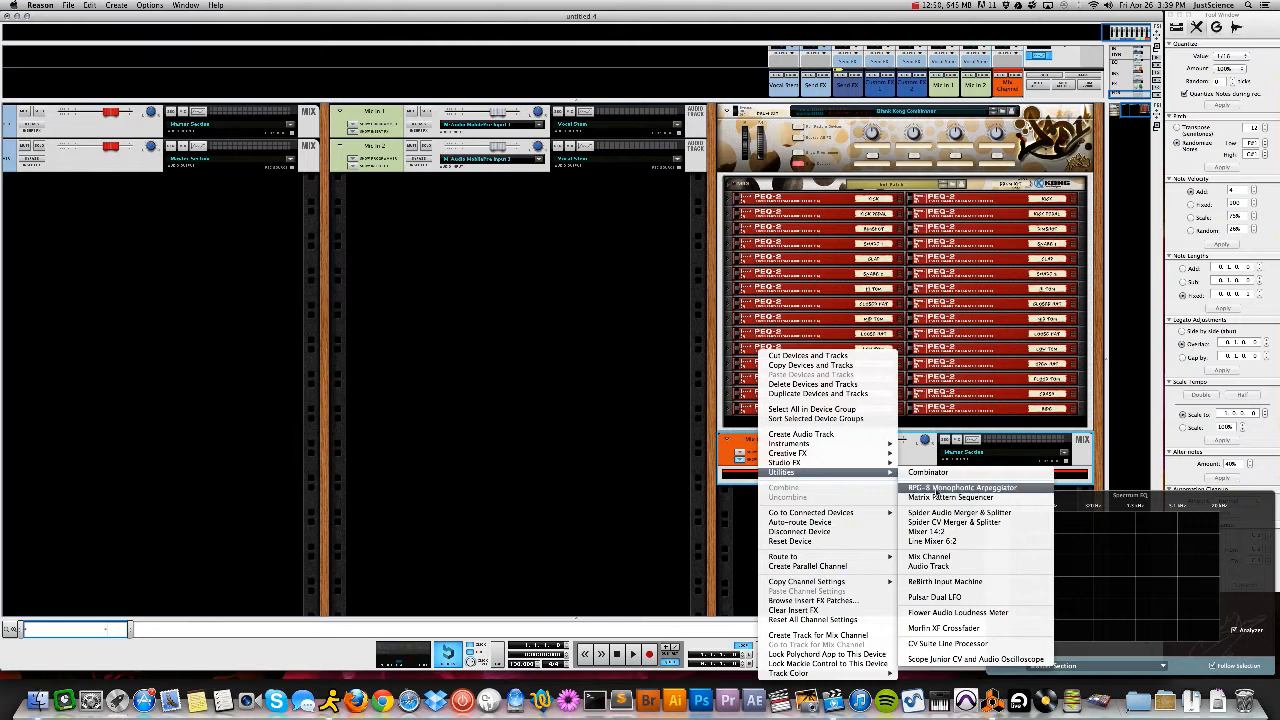
click(930, 513)
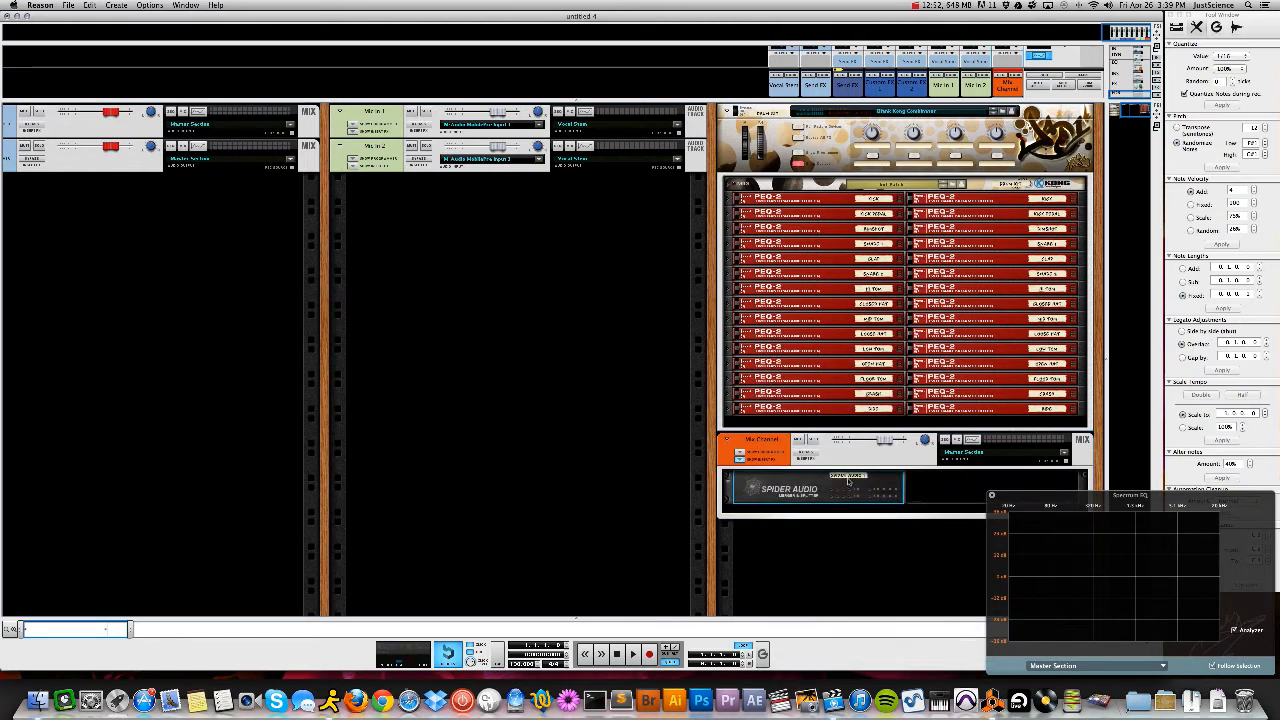
double_click(868, 476)
text(Mi)
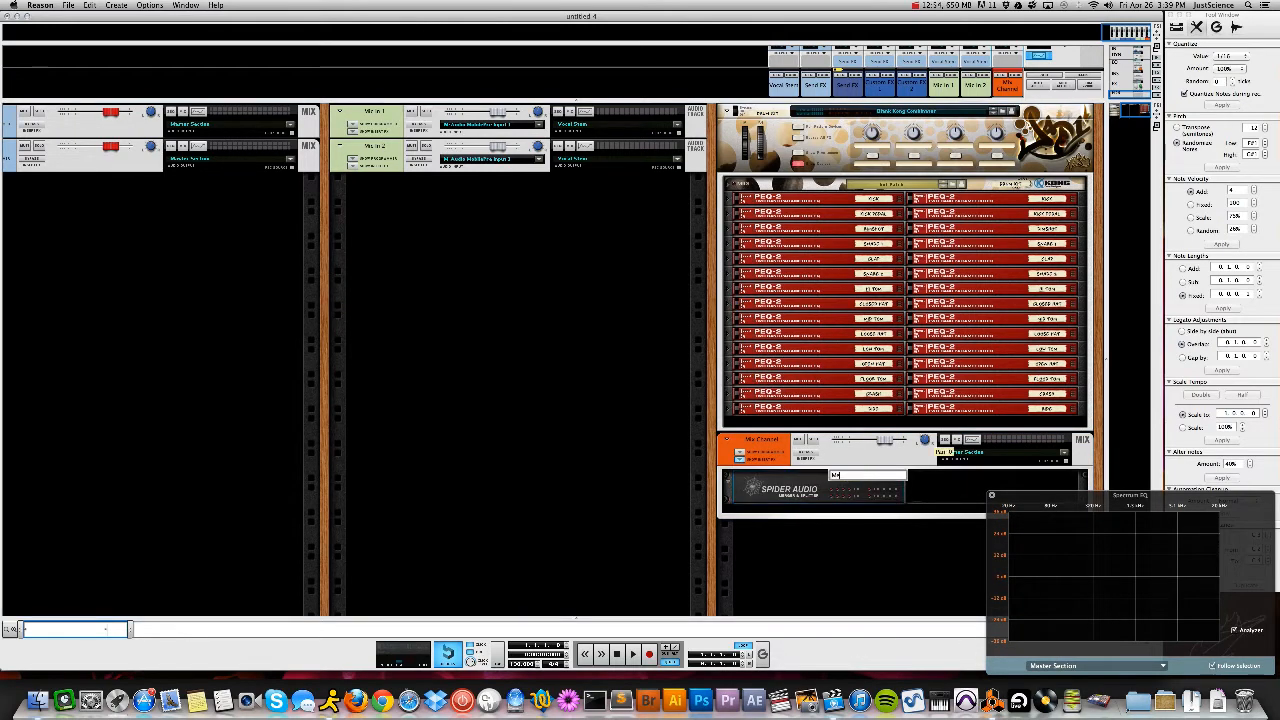
text(rge)
key(Return)
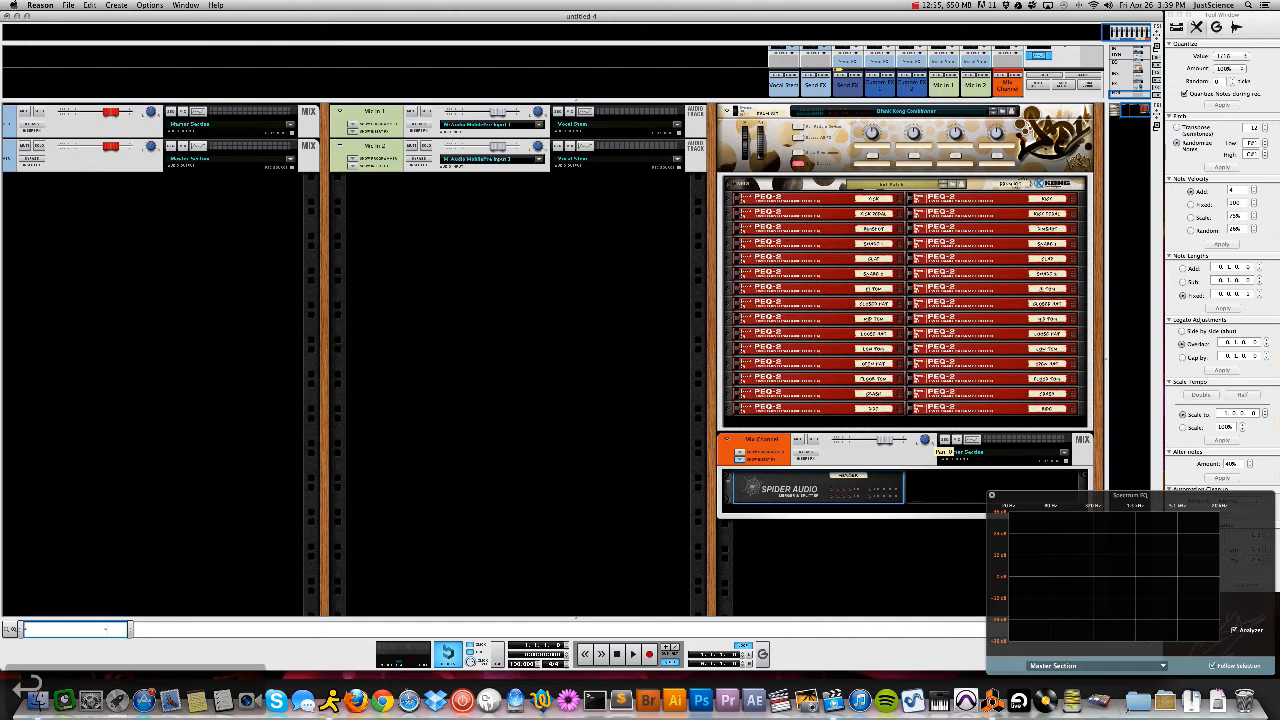
Fold the new mix channel and duplicate it with its insert merger until there are seven mix channels
click(727, 441)
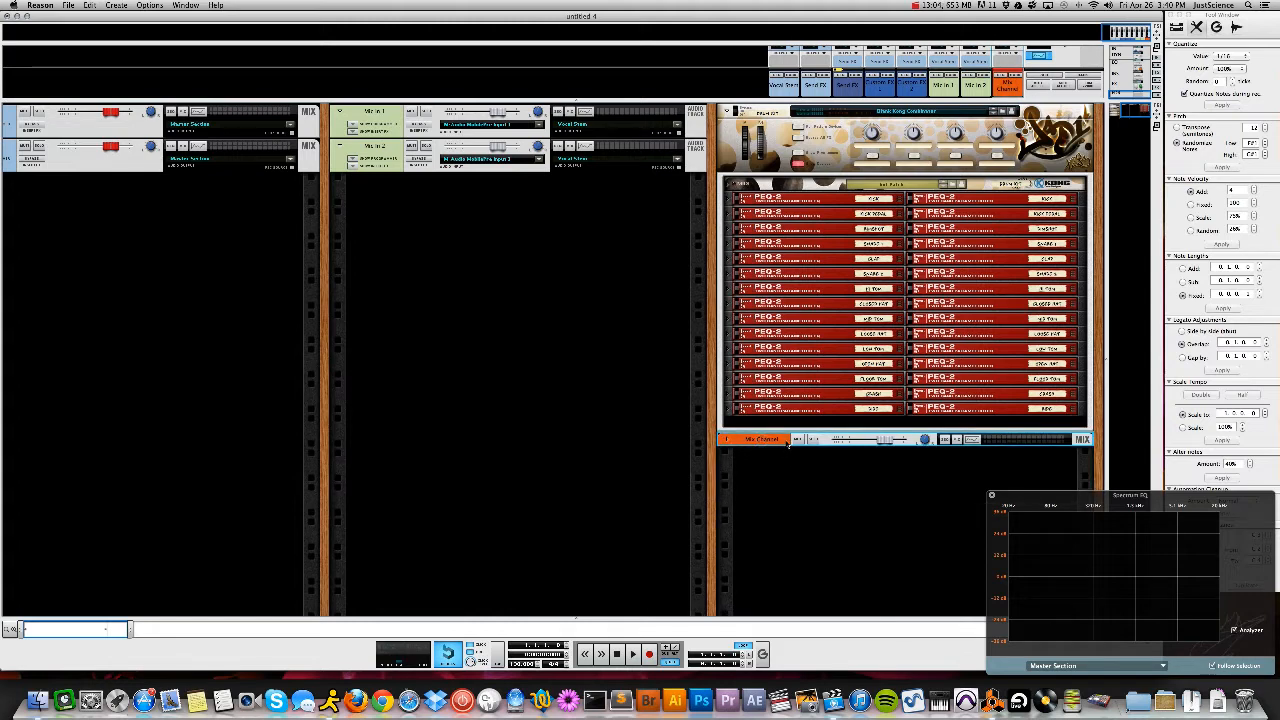
key(super+d)
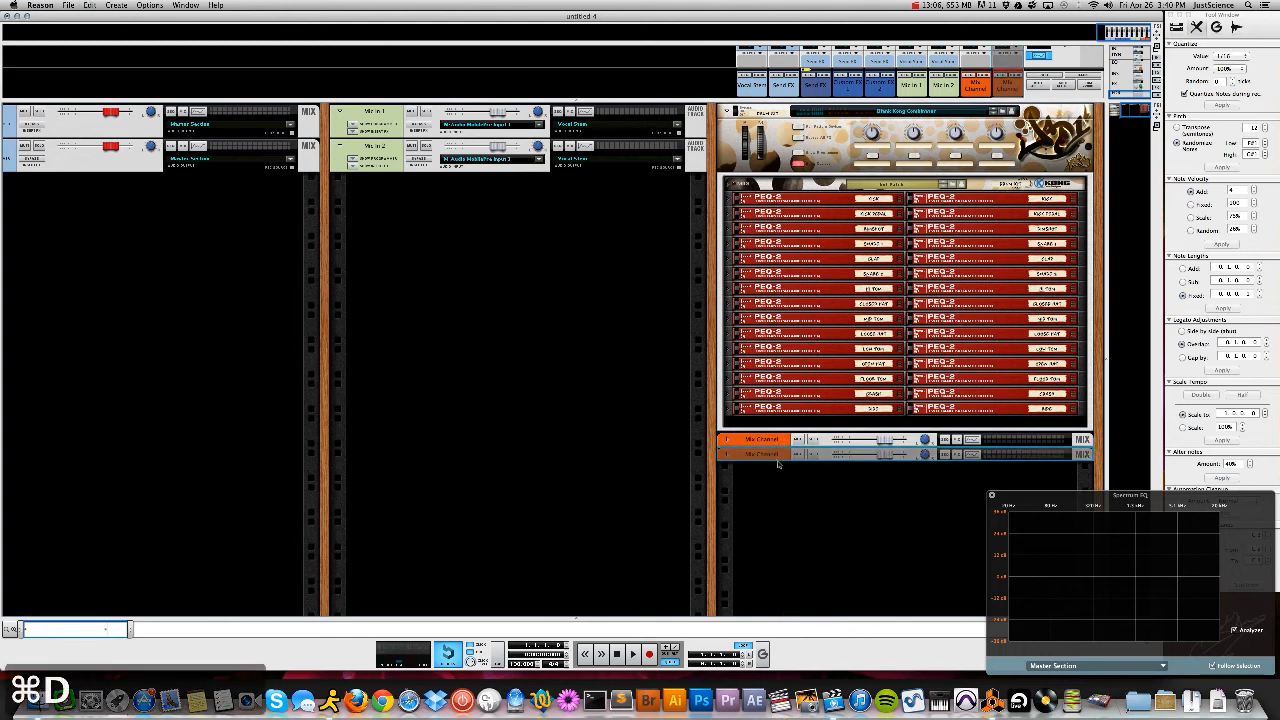
key(super+d)
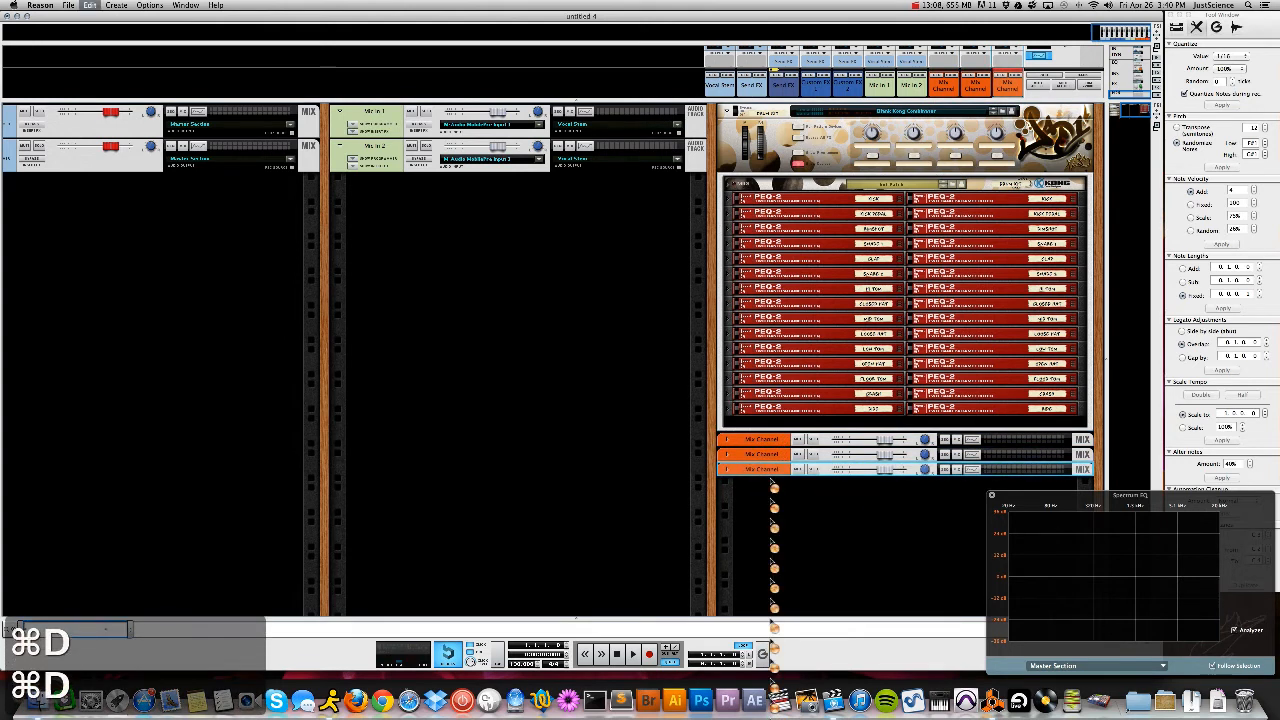
key(super+d)
key(super+d)
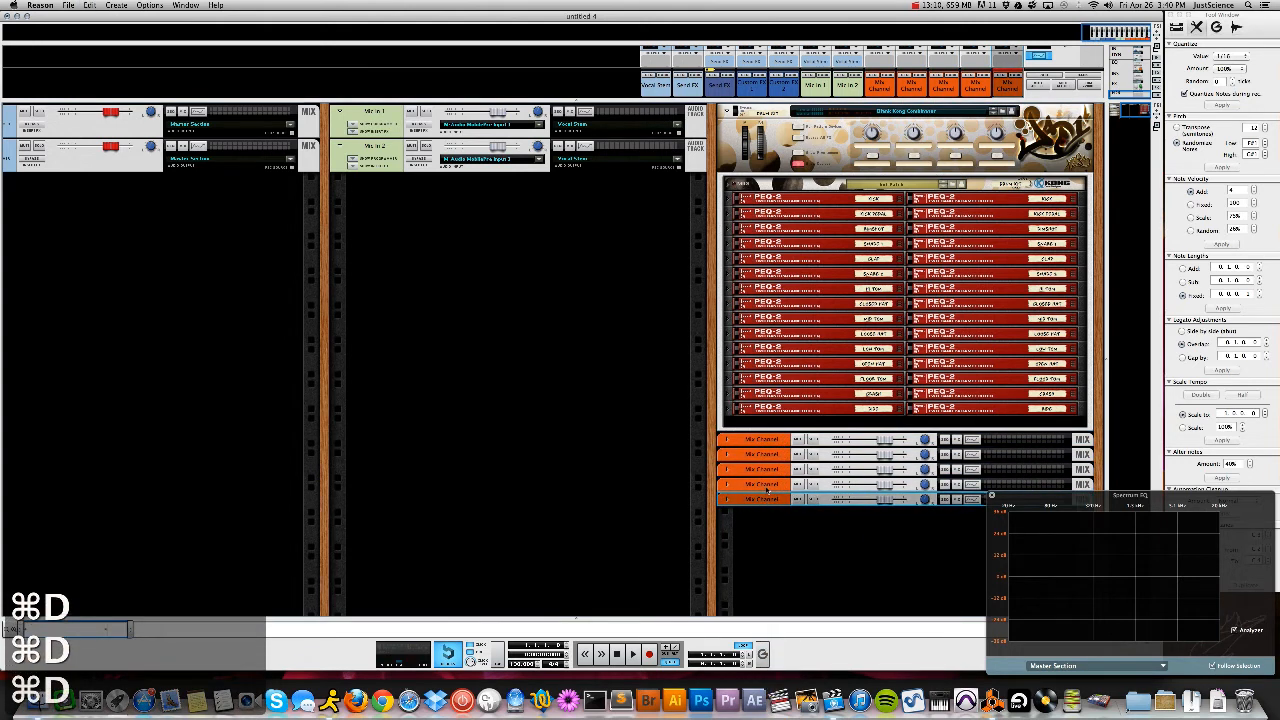
key(super+d)
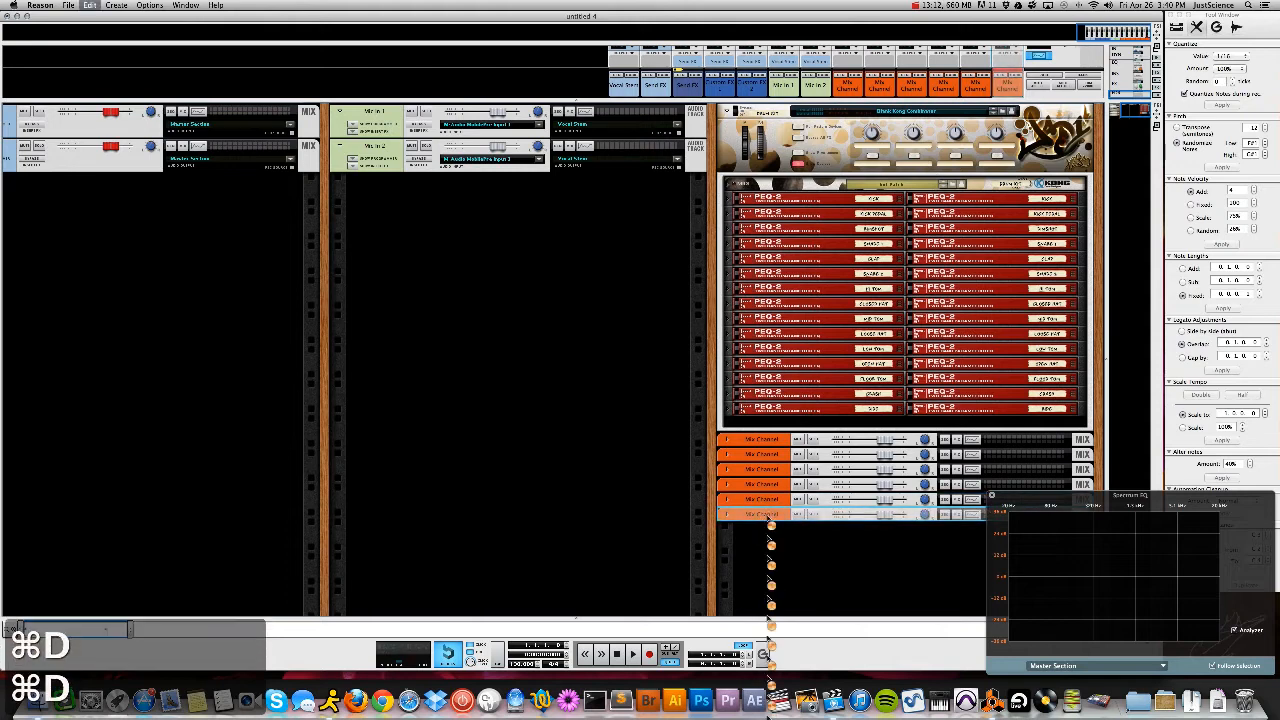
key(super+d)
Rename the first mix channel below the drum kit as Kicks and the second as Snares
click(752, 440)
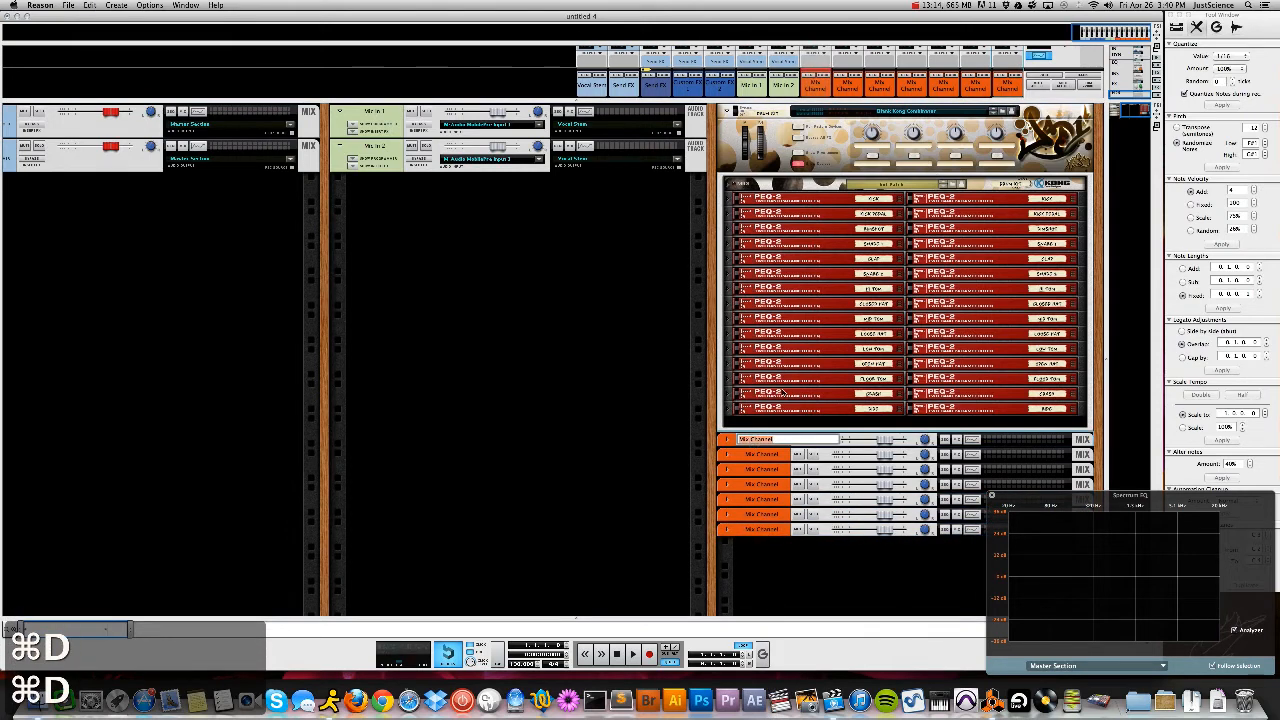
text(Kicks)
key(Return)
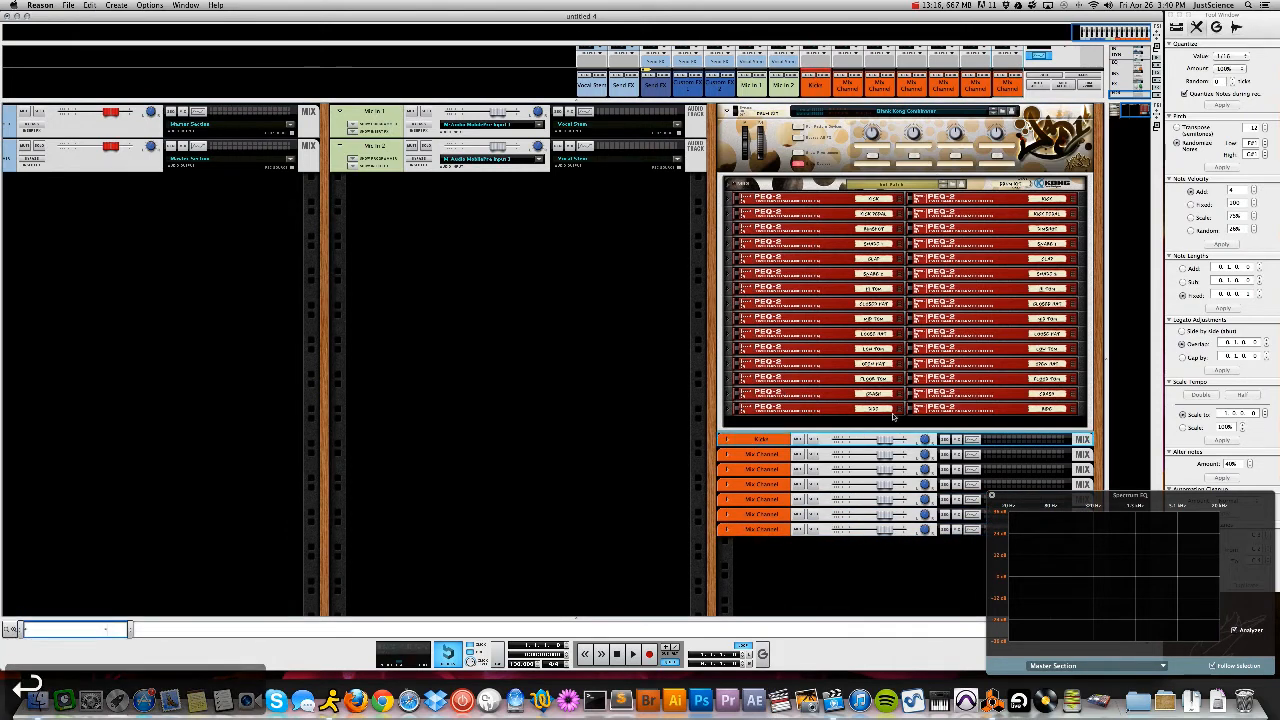
click(768, 456)
text(Snares)
key(Return)
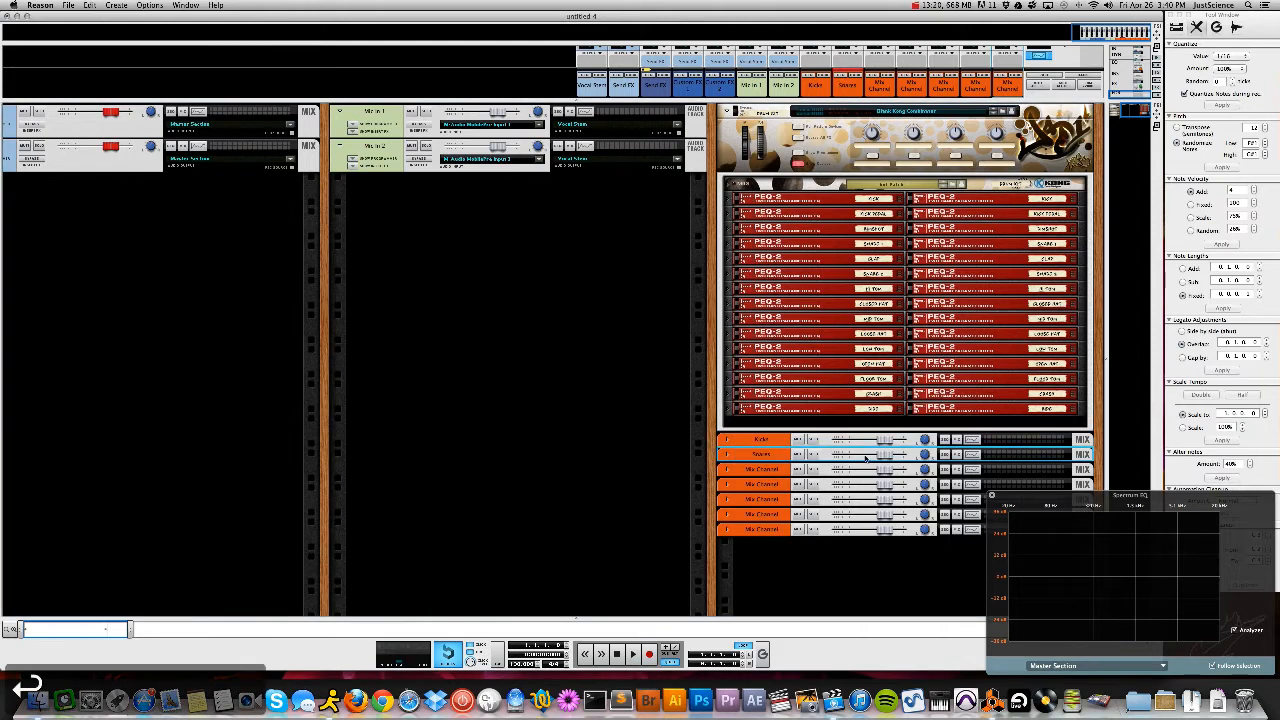
Rename the third drum mix channel as Claps and the fourth as Hats
click(759, 470)
text(Clap)
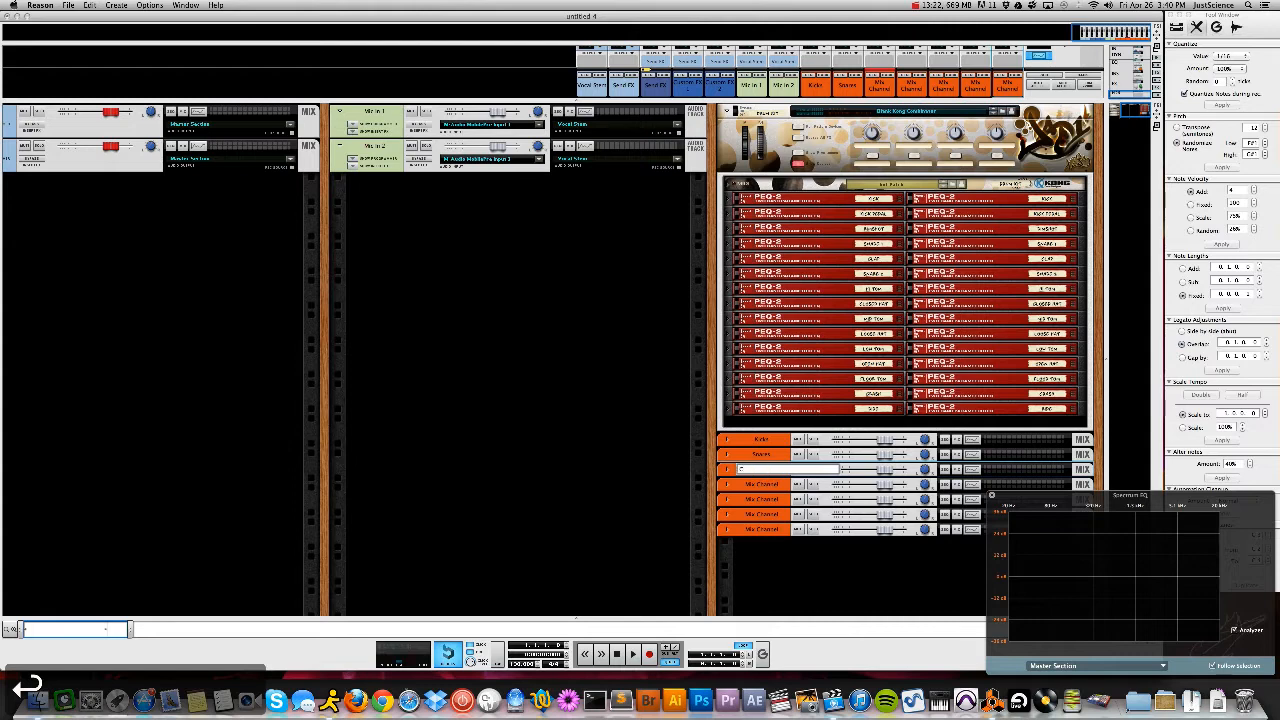
text(s)
key(Return)
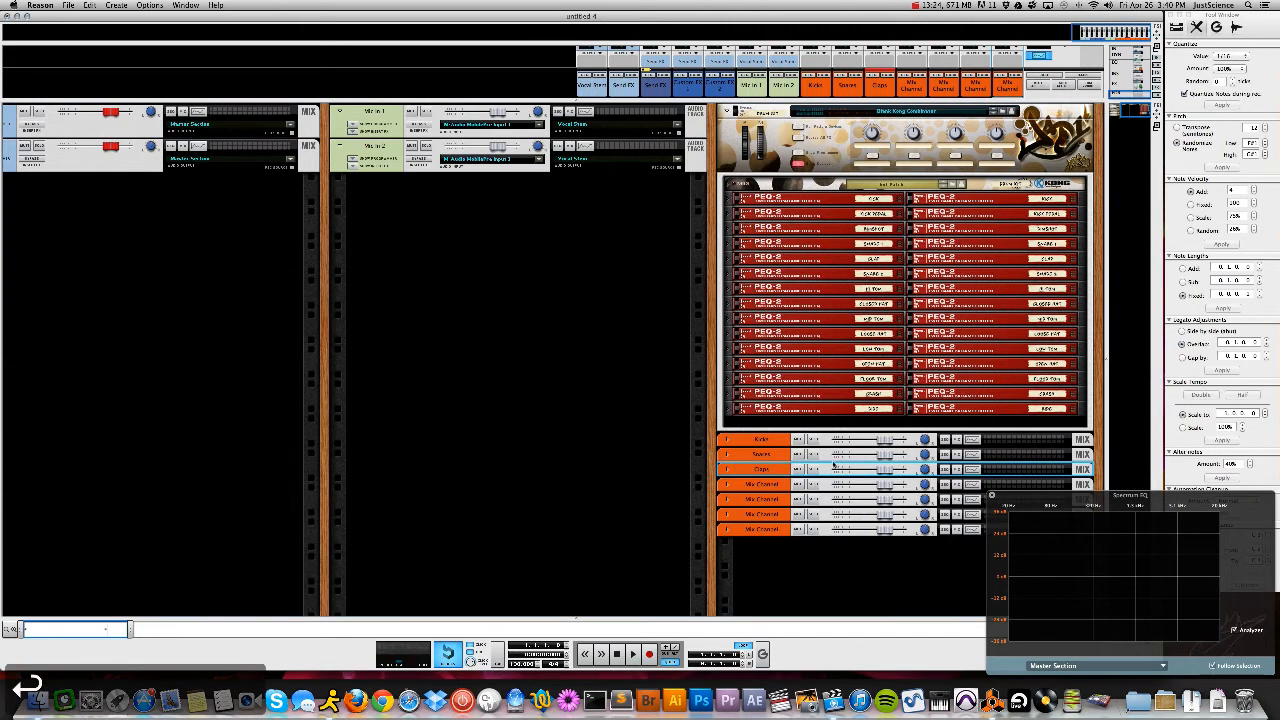
click(759, 484)
text(Hats)
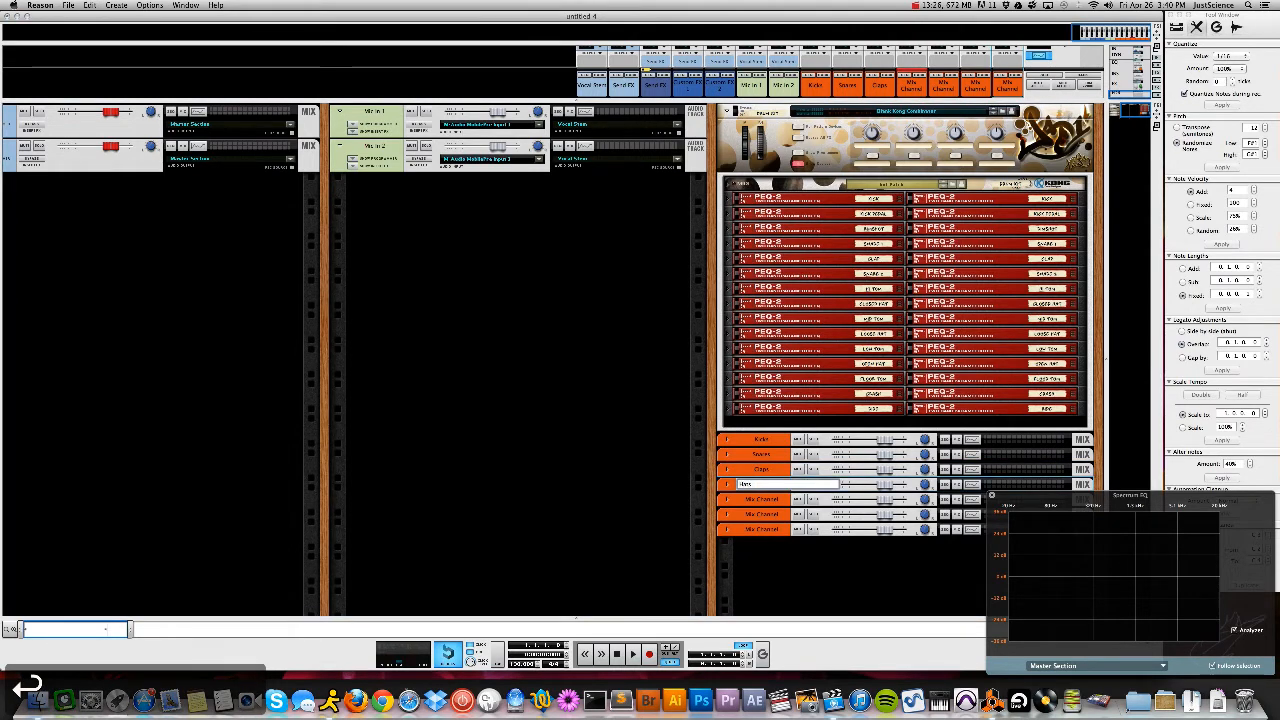
key(Return)
Rename the fifth drum mix channel as Cymbals
click(759, 502)
text(Cym)
text(bla)
key(BackSpace)
key(BackSpace)
text(als)
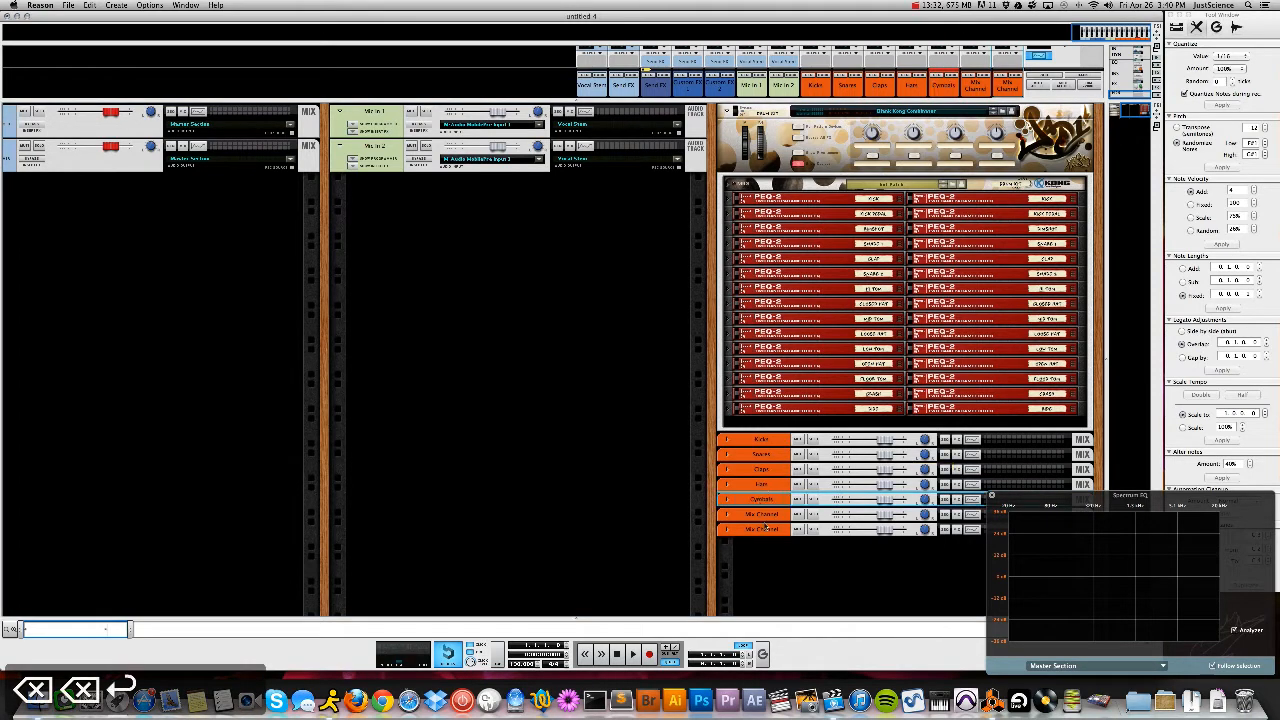
Rename the sixth drum mix channel as Toms and the seventh as Percussion
double_click(764, 516)
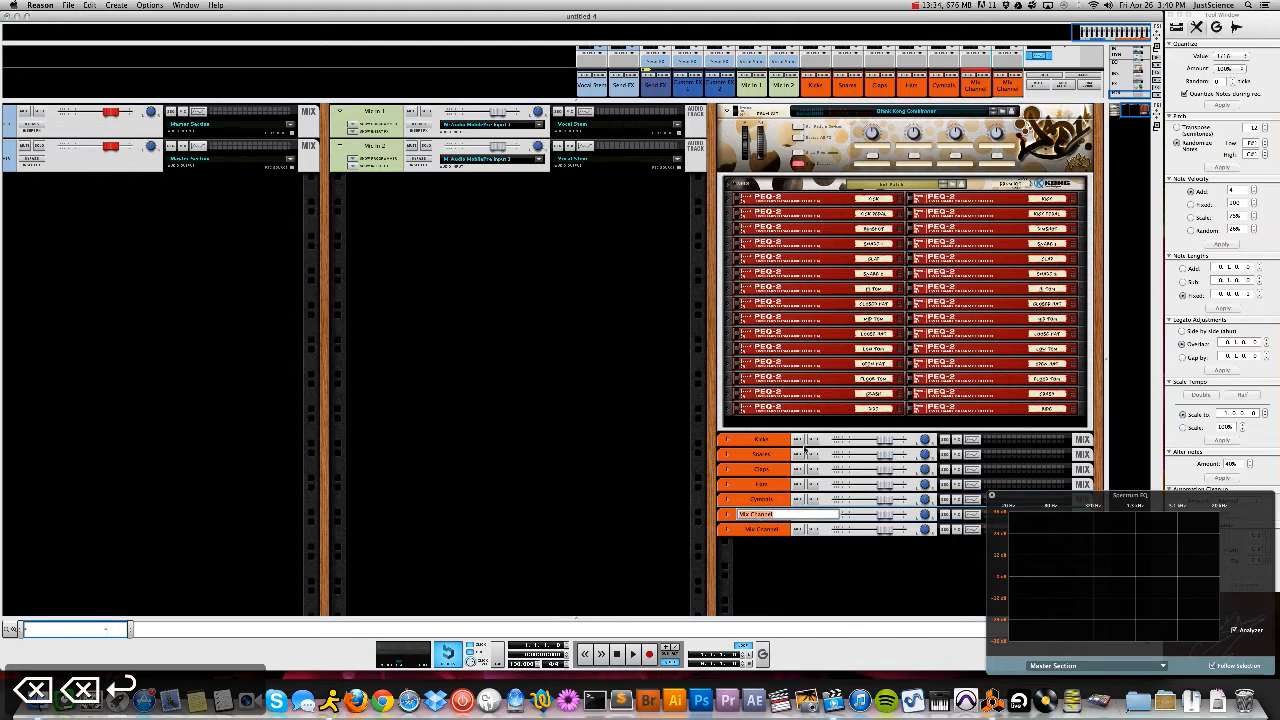
key(BackSpace)
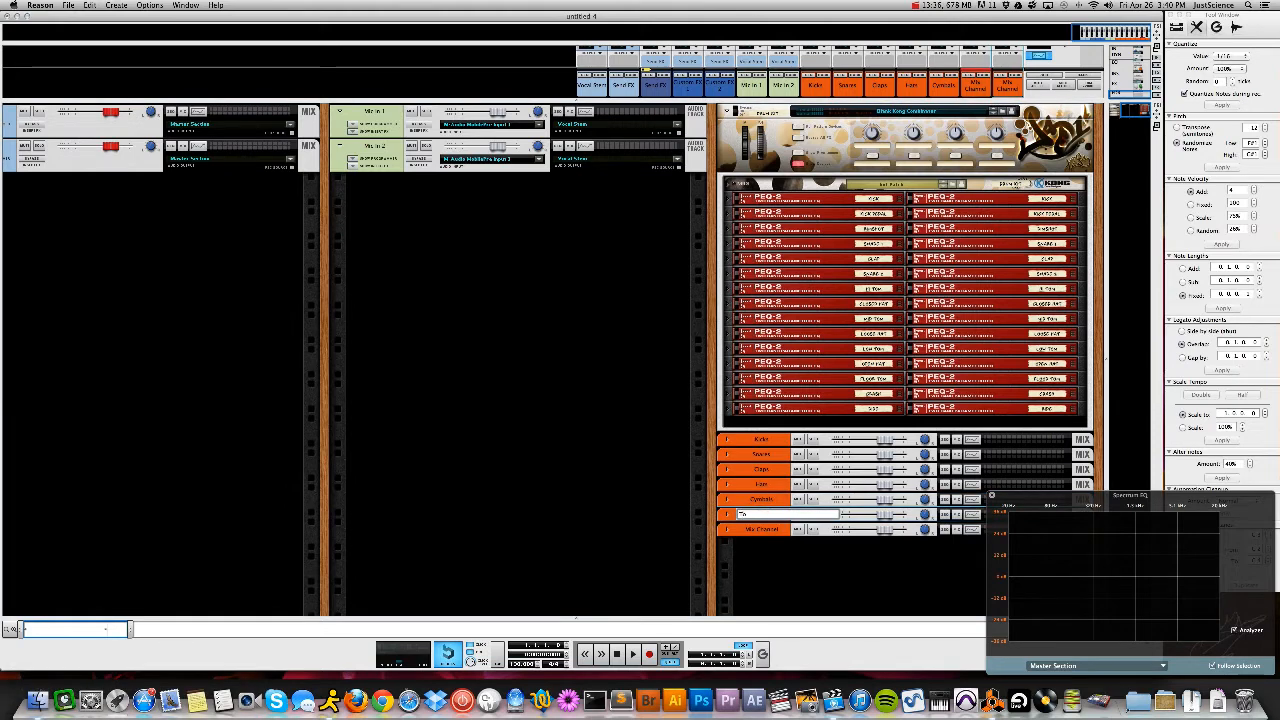
key(Return)
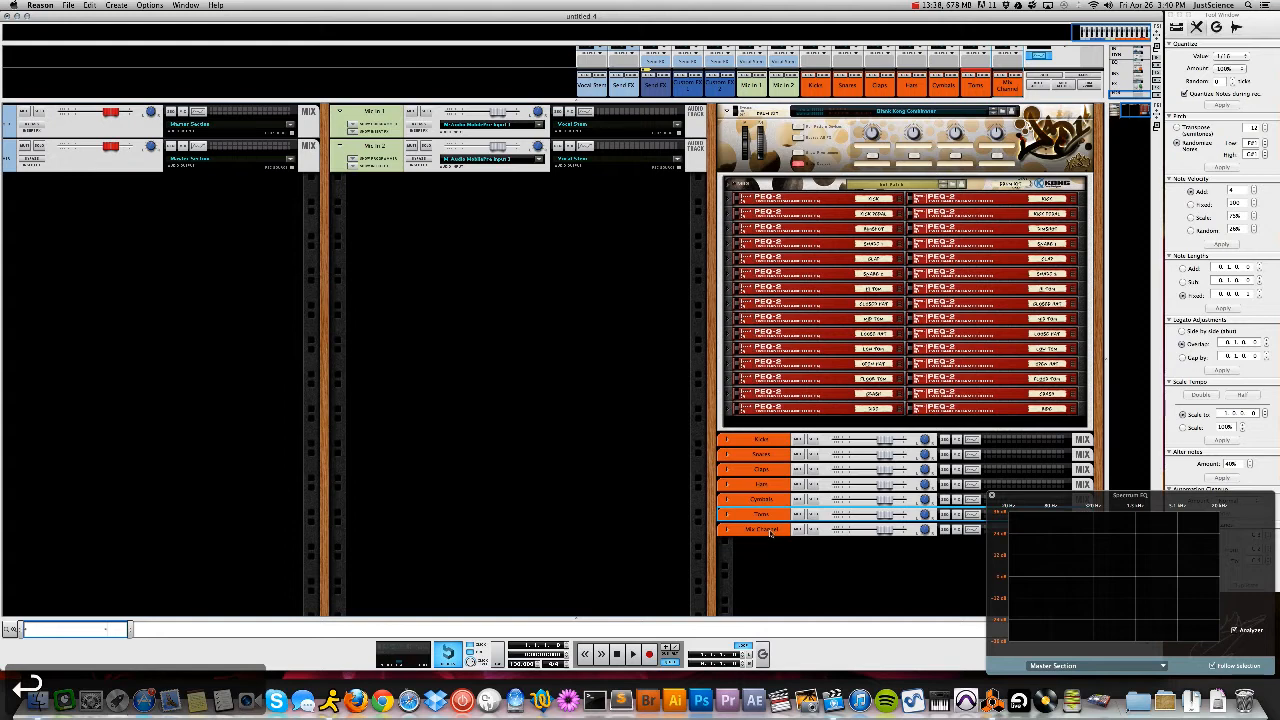
text(P)
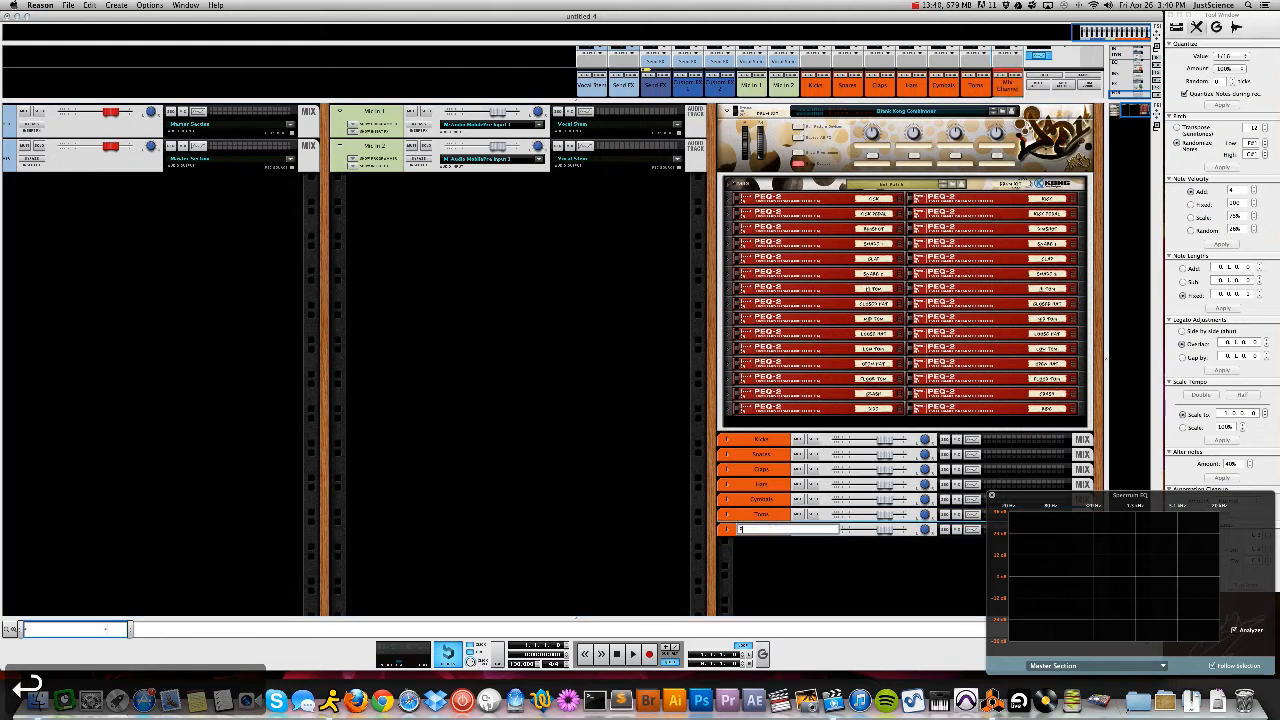
text(ercussion)
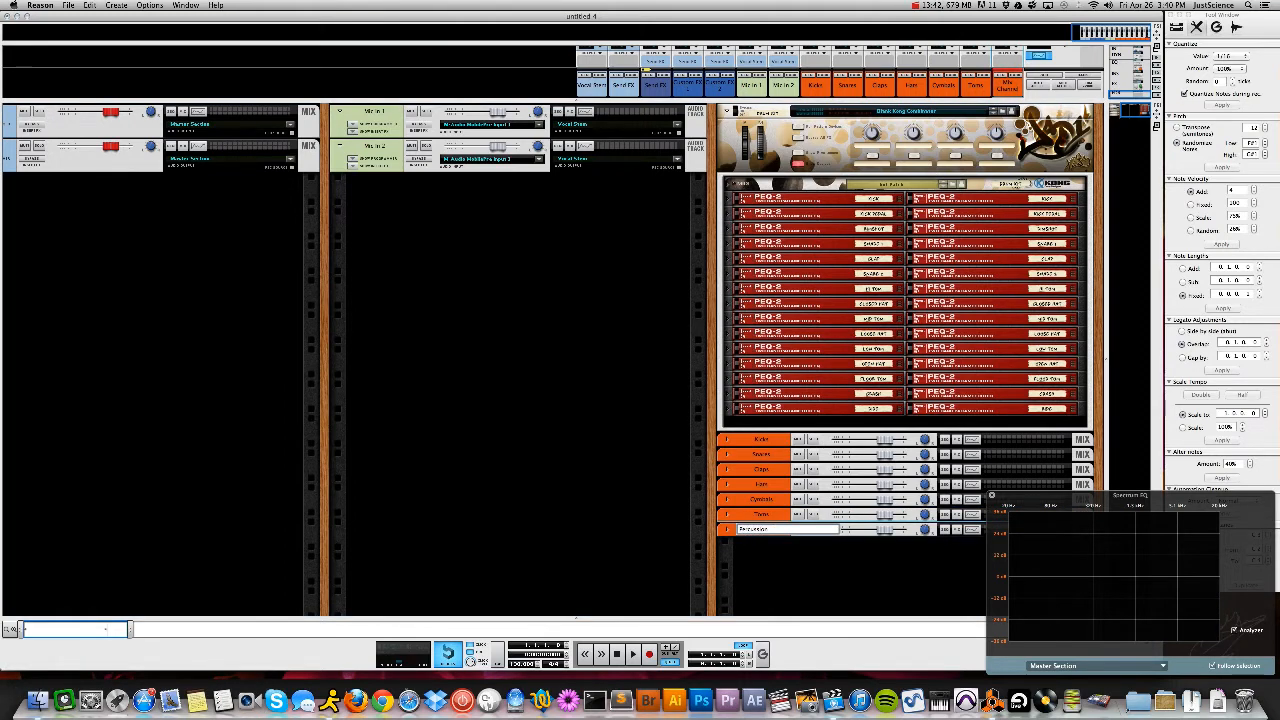
key(Return)
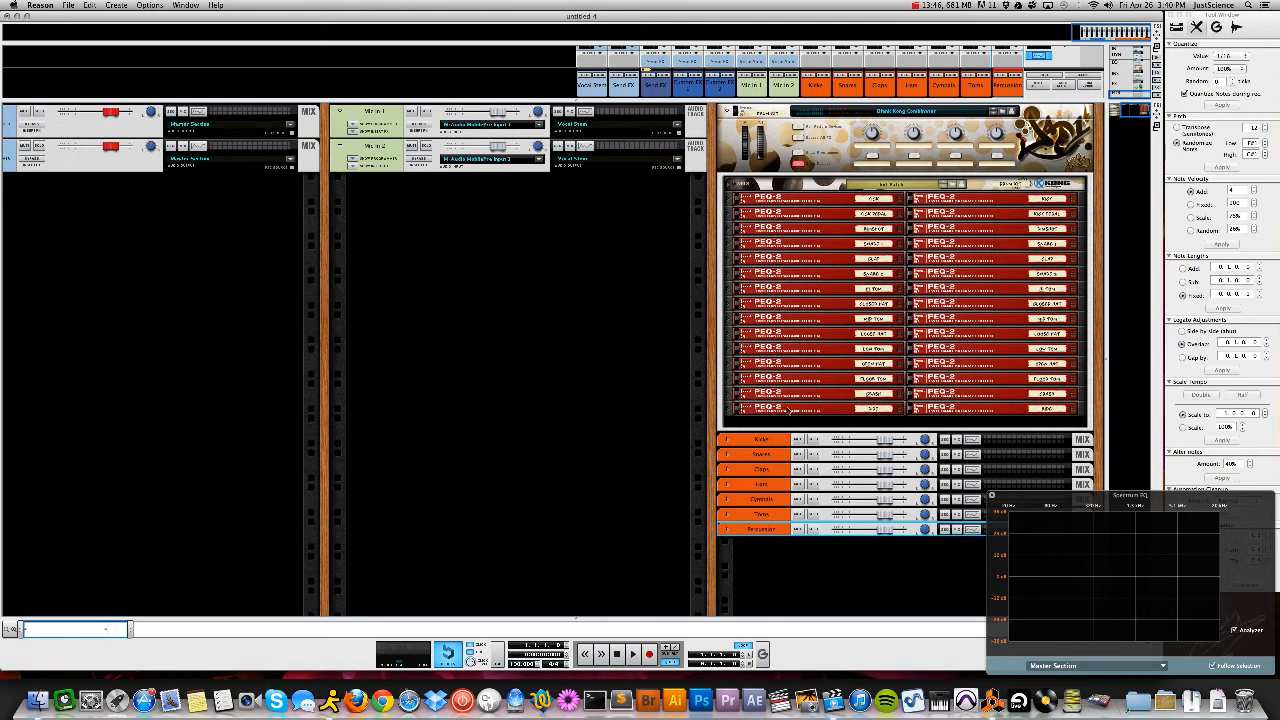
On the rack's rear, connect the outputs of the two kick PEQ-2 chains to the Kicks channel's Spider Audio merger inputs
key(Tab)
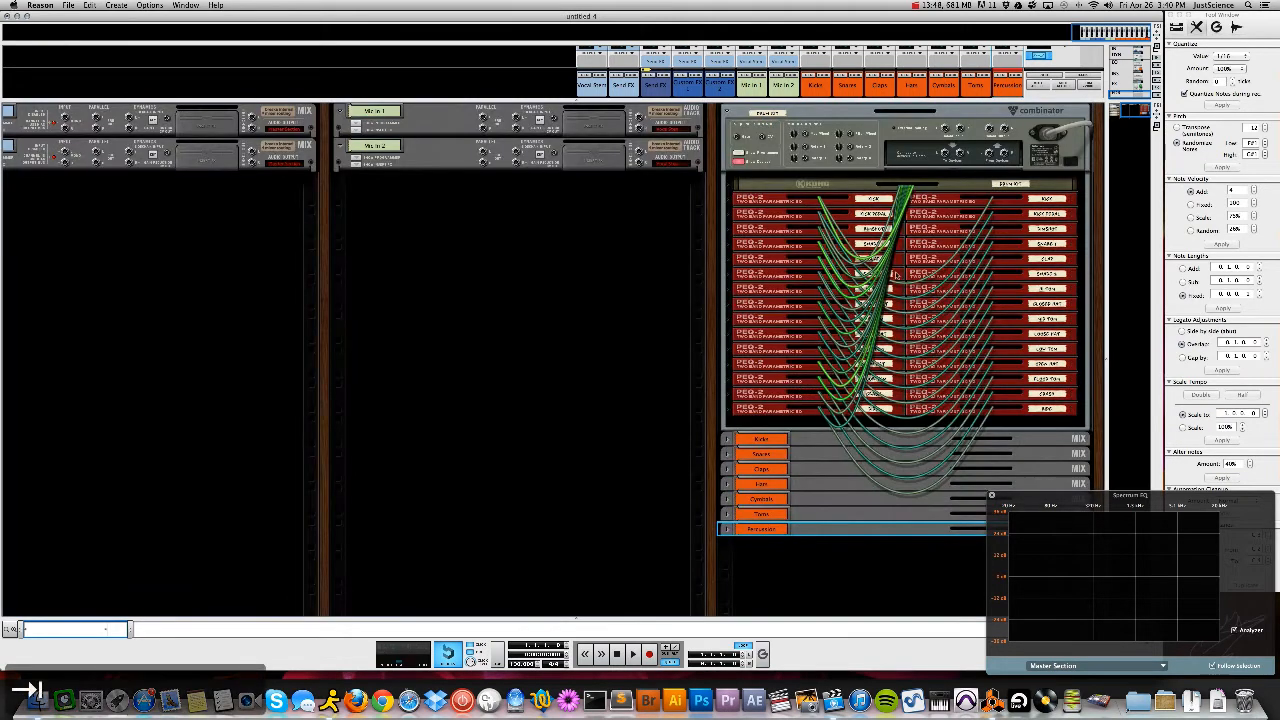
click(729, 203)
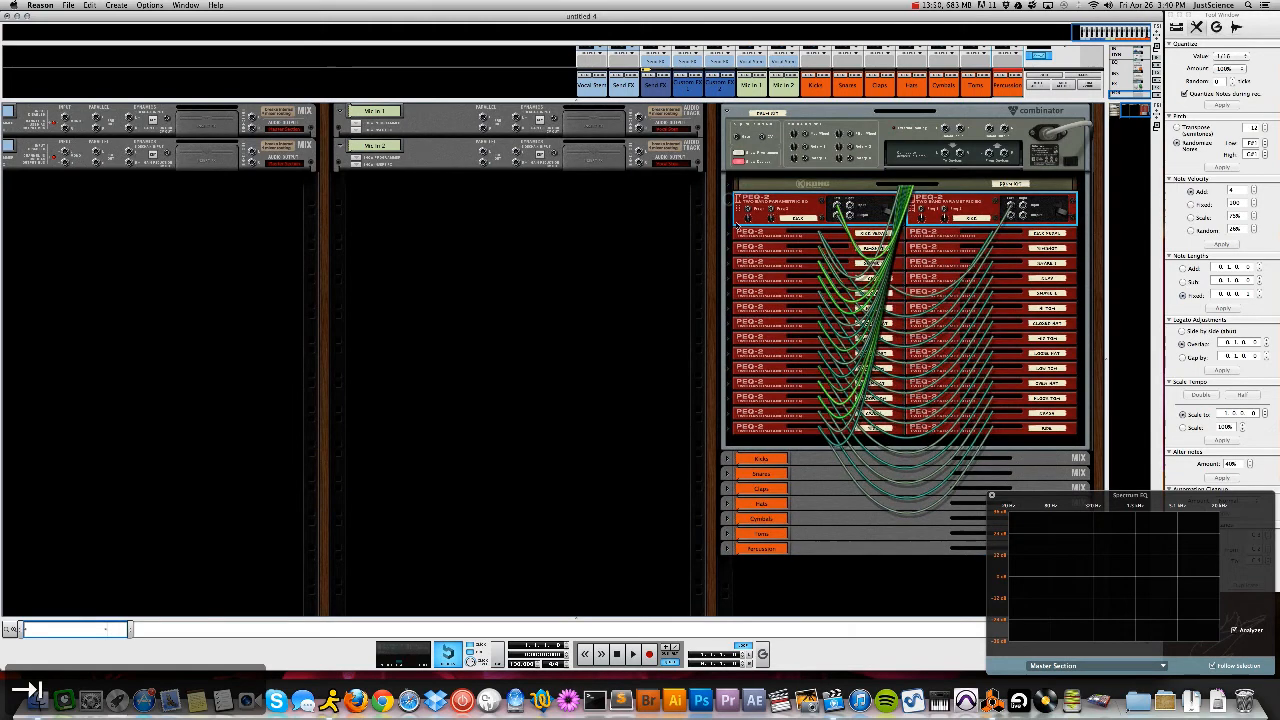
click(729, 234)
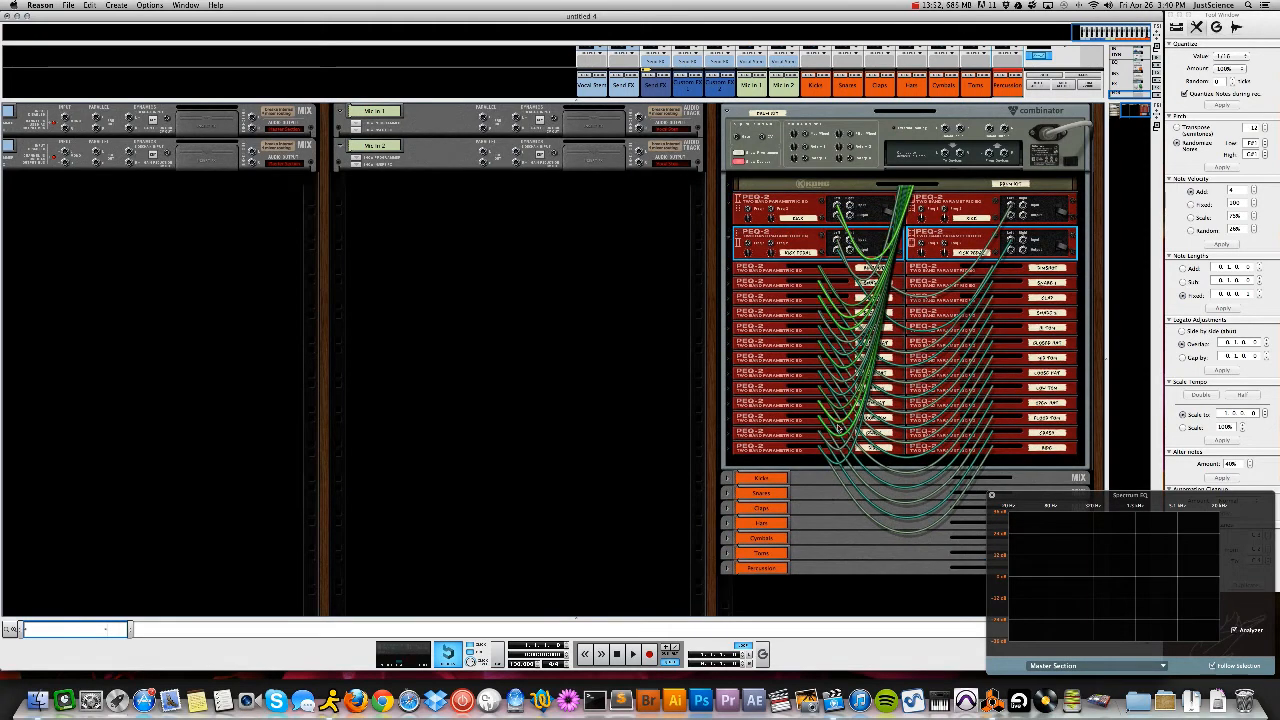
click(727, 481)
click(1010, 216)
drag(1010, 216, 762, 525)
drag(1010, 251, 766, 525)
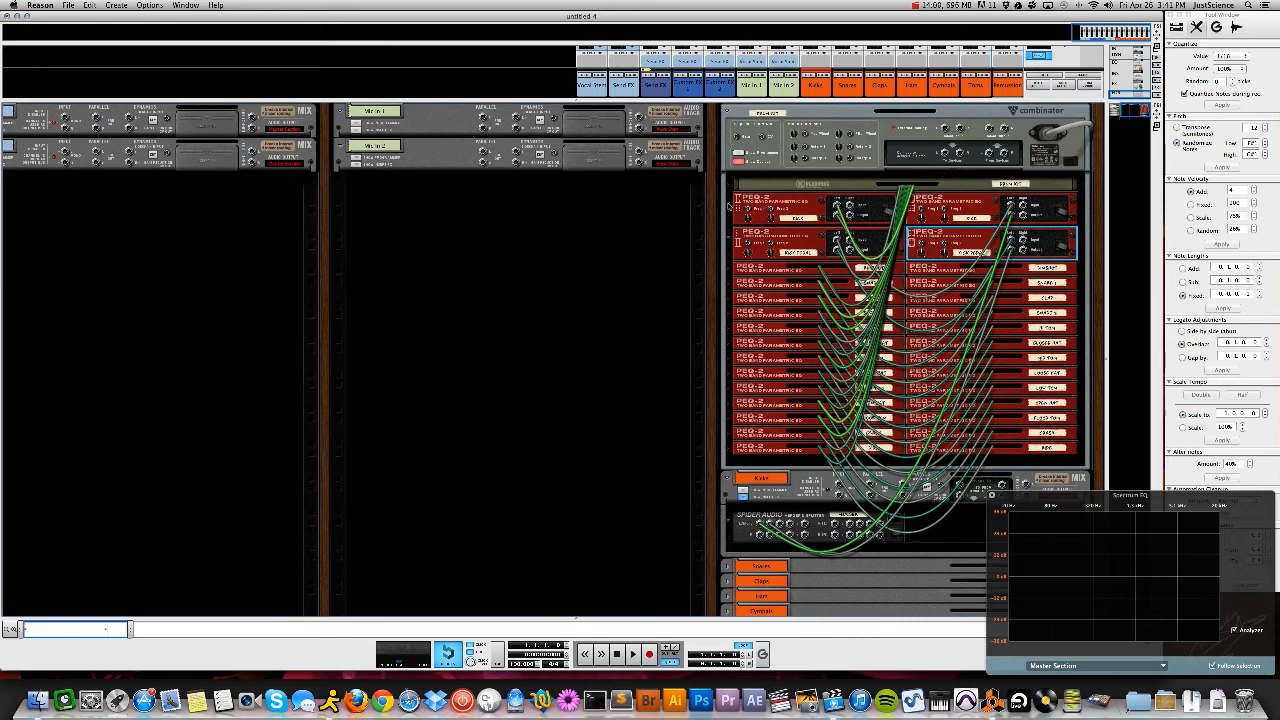
Fold the kick PEQ-2 rows and unfold the Rimshot and Snare 1 rows
click(729, 203)
click(733, 219)
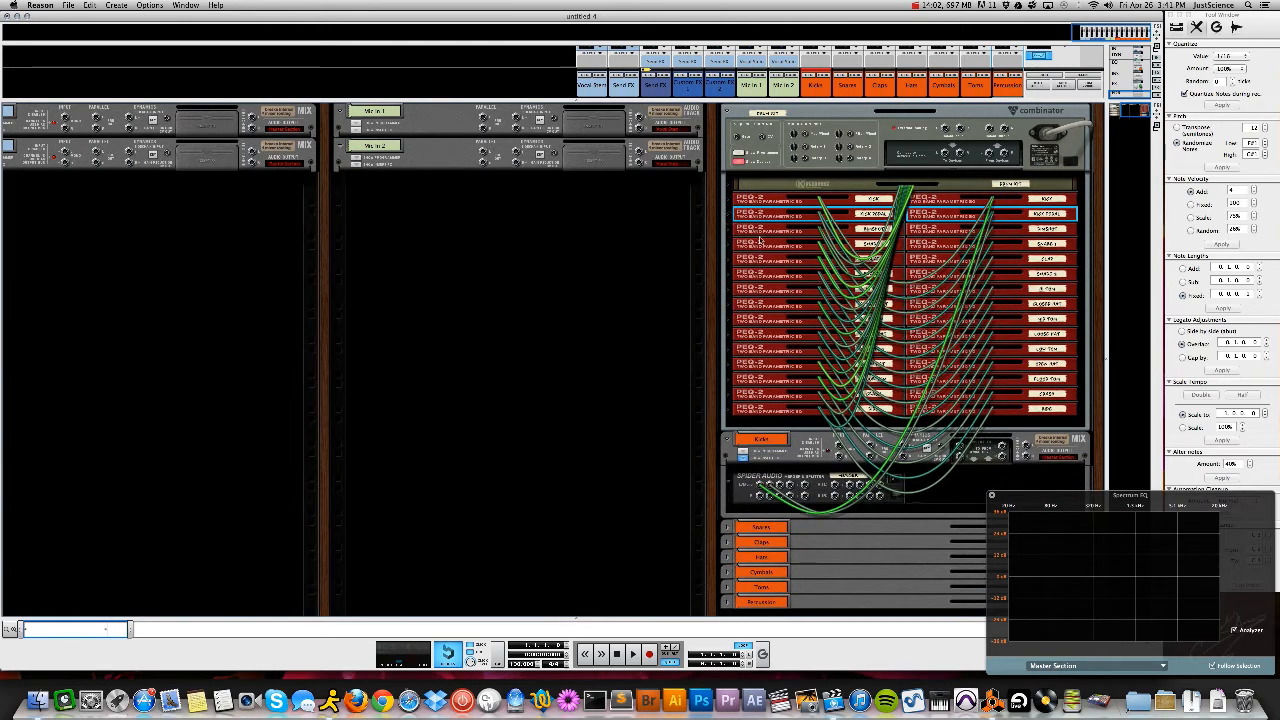
click(730, 230)
click(729, 264)
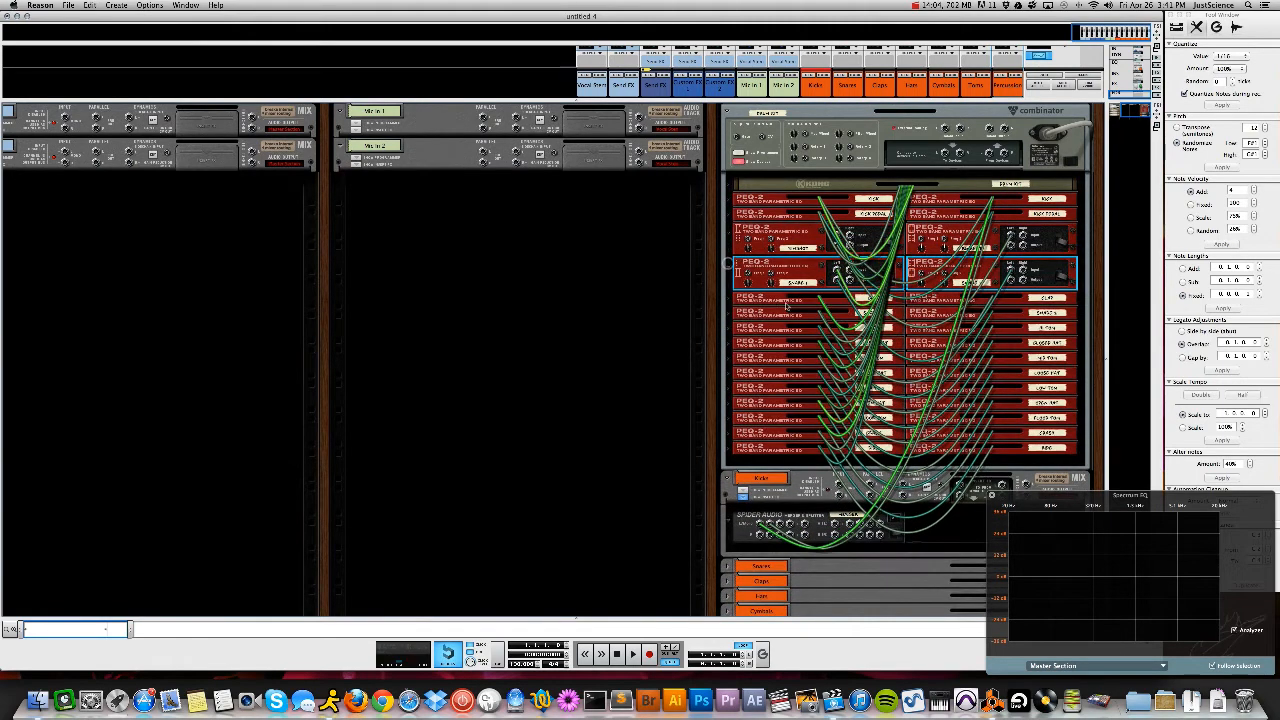
Move the Snare 2 pair of PEQ-2 equalizers above the Clap pair and unfold it
click(766, 314)
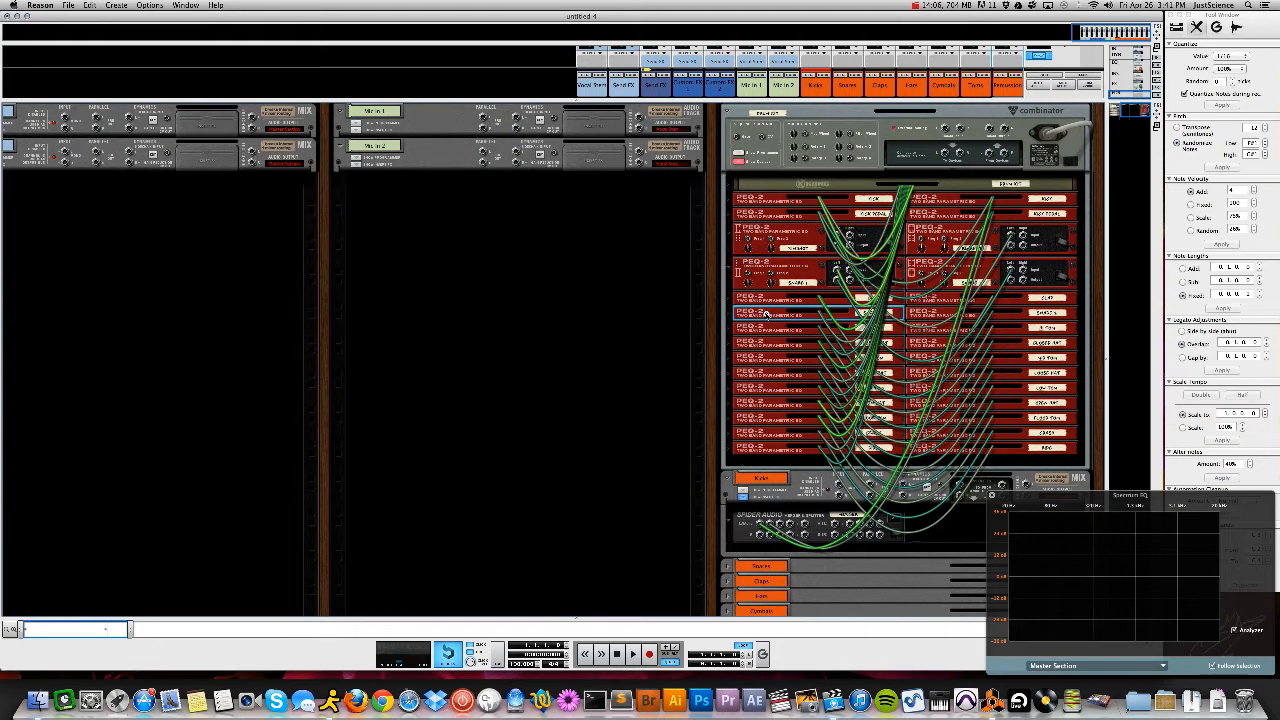
click(960, 310)
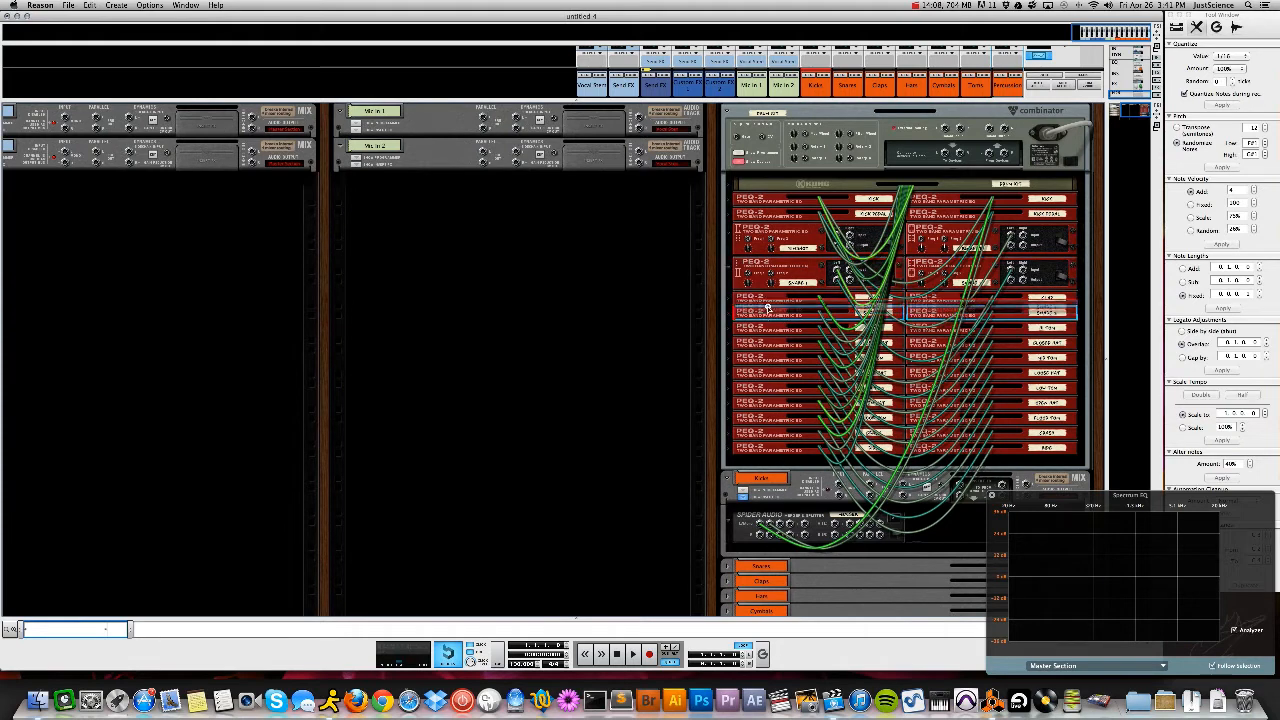
drag(768, 298, 766, 292)
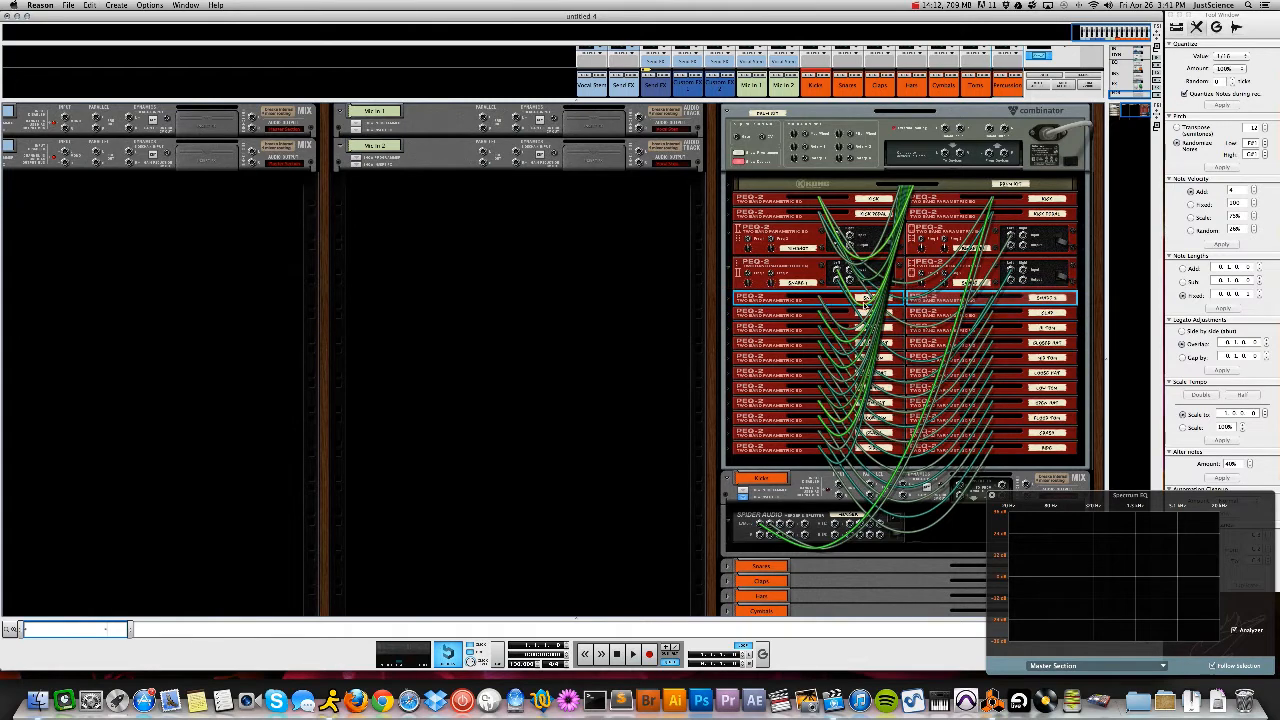
click(728, 298)
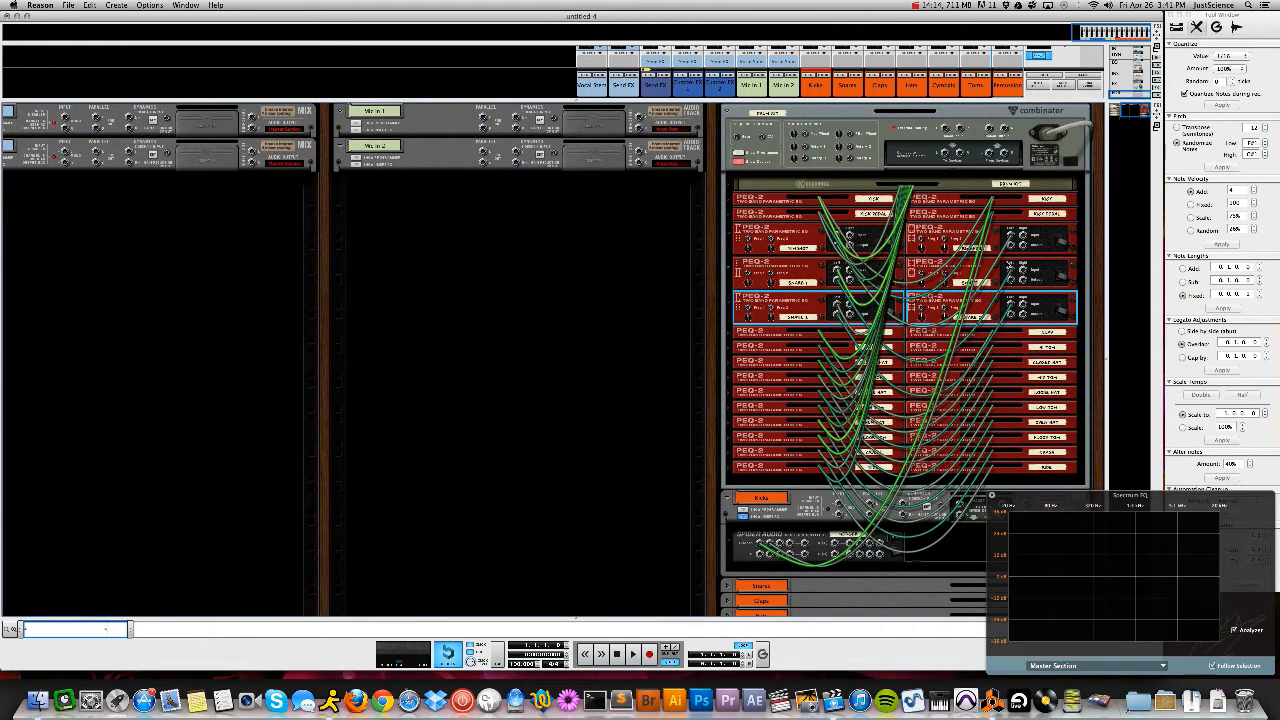
Fold the Kicks channel and connect the Rimshot, Snare 1 and Snare 2 PEQ-2 outputs to the Snares channel's Spider merger inputs
drag(1010, 242, 938, 311)
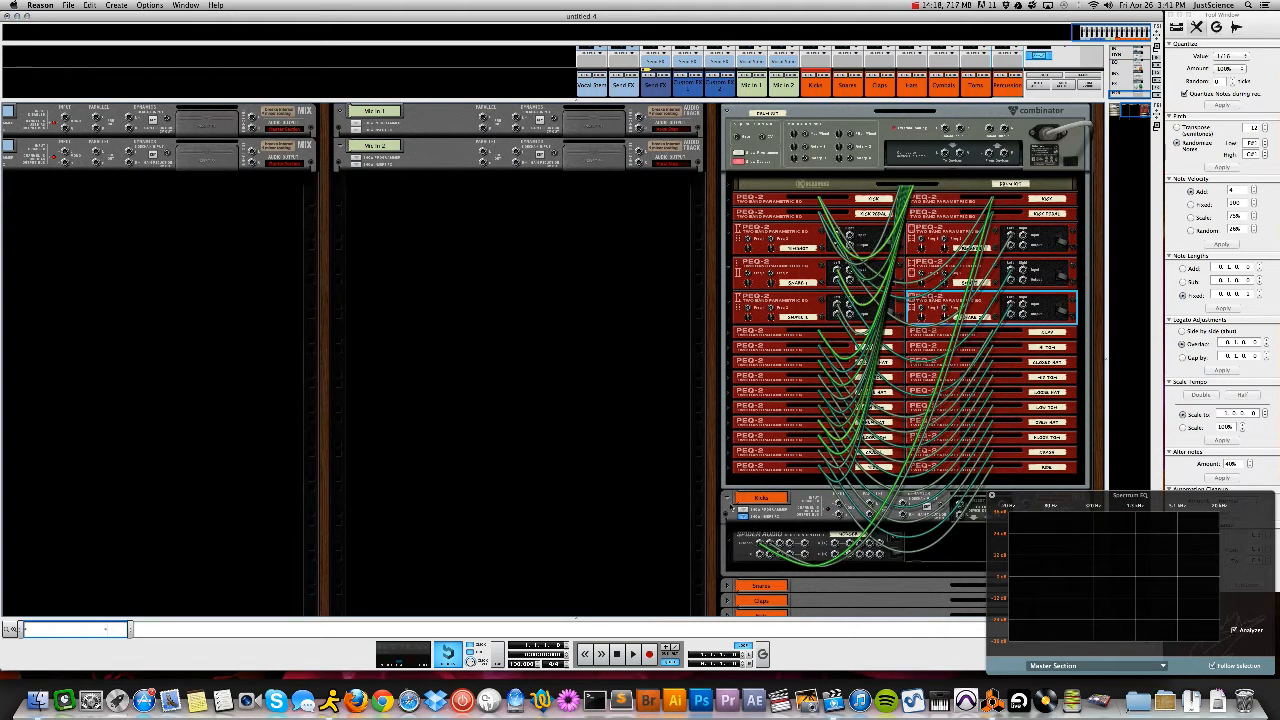
click(728, 498)
click(728, 512)
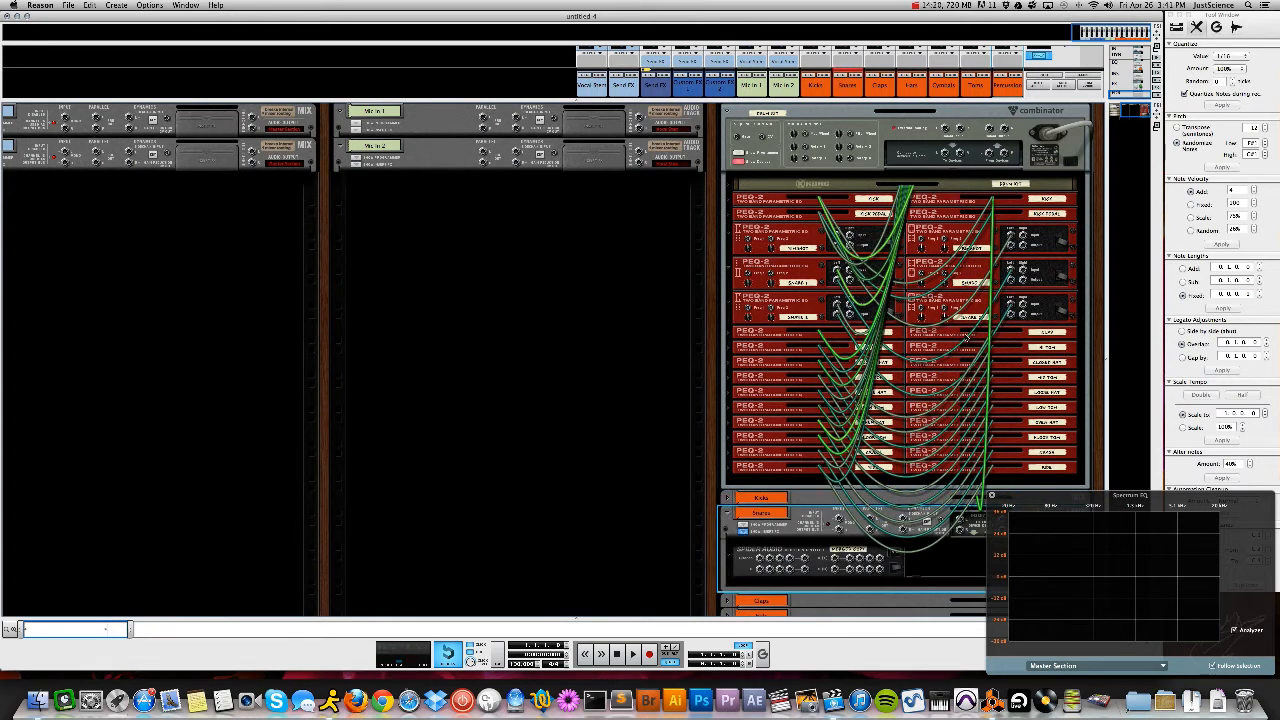
drag(1016, 245, 760, 566)
drag(1012, 282, 768, 557)
drag(1013, 318, 779, 562)
click(728, 513)
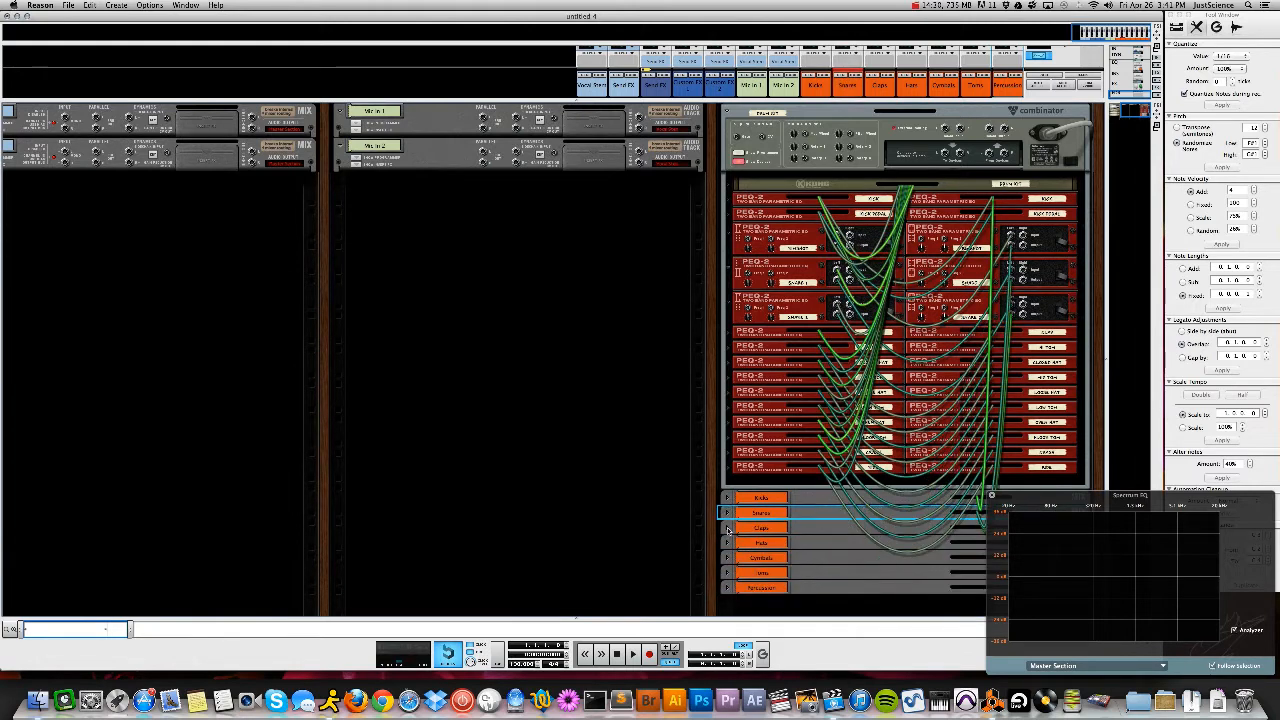
Fold the snare PEQ-2 rows and connect the Clap PEQ-2 output to the Claps channel's Spider merger input
click(728, 528)
click(731, 234)
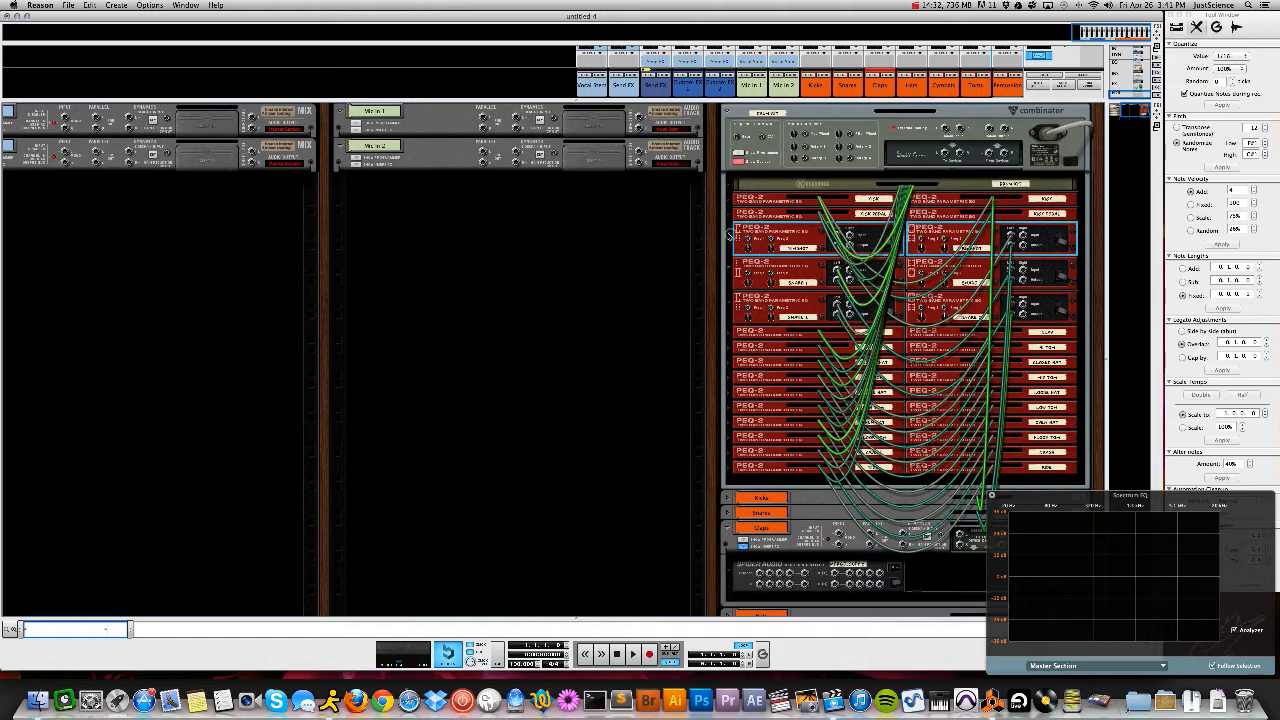
click(728, 232)
click(728, 248)
click(728, 248)
click(728, 262)
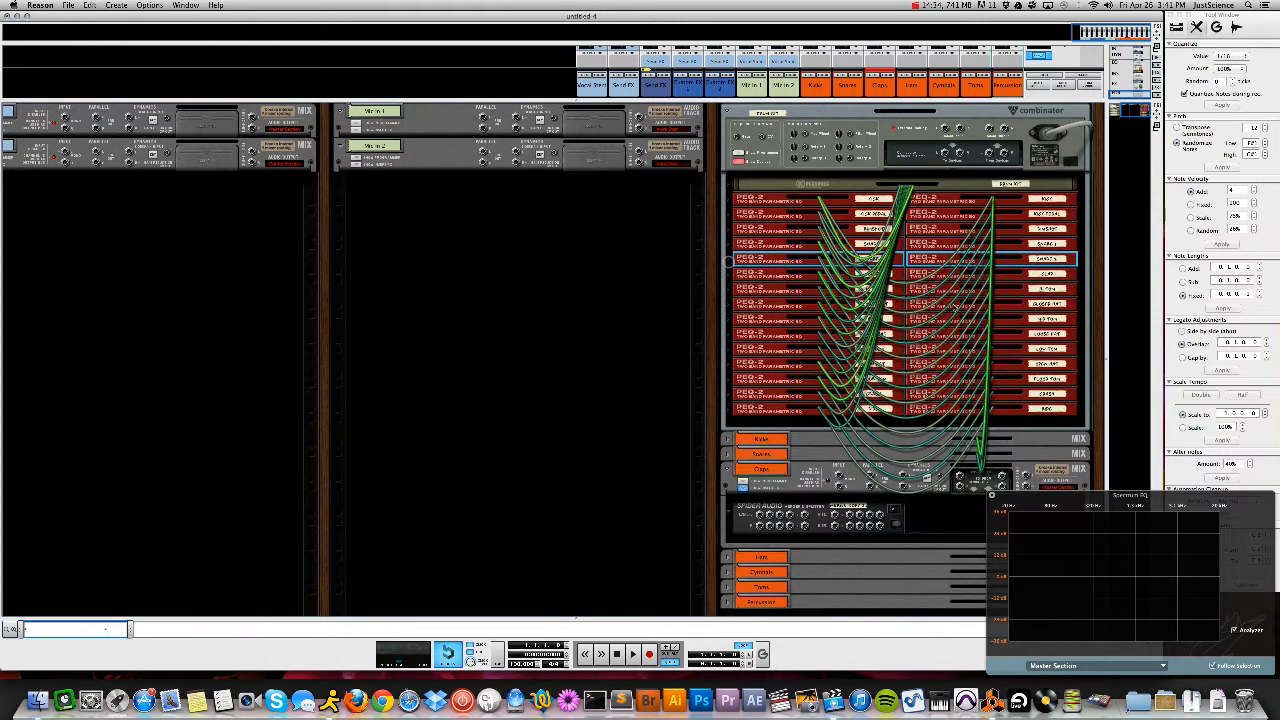
click(729, 276)
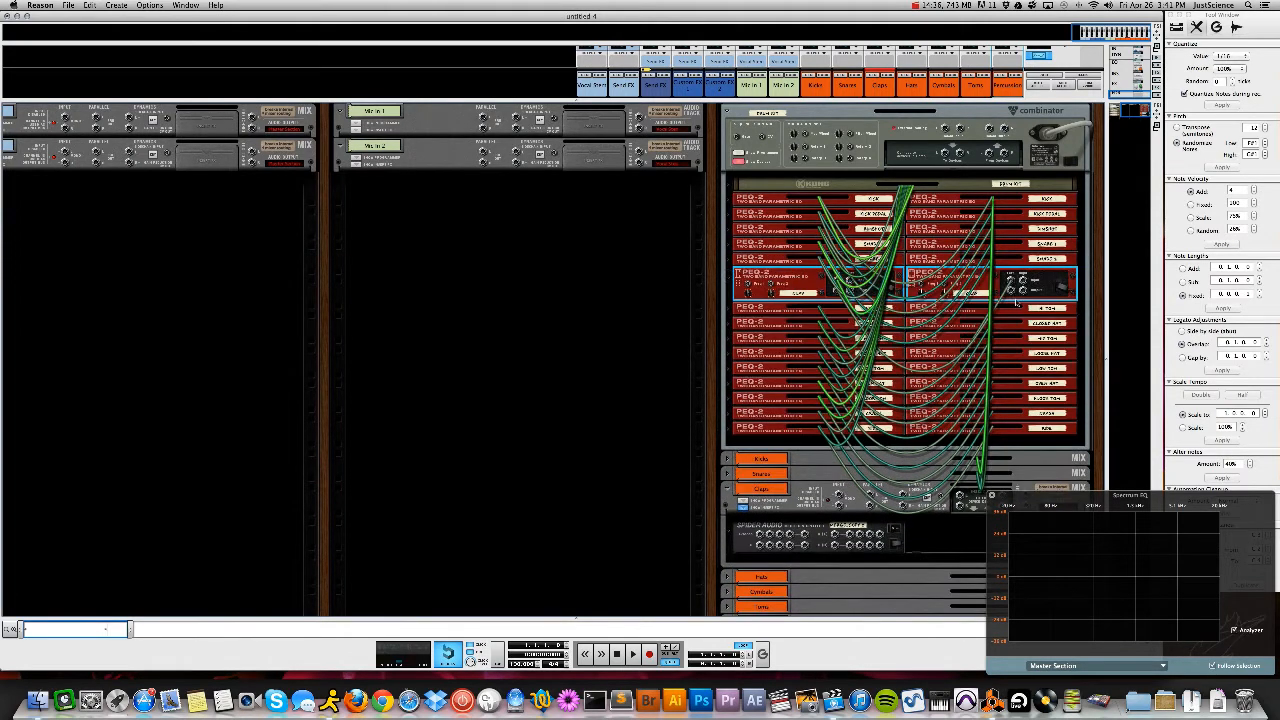
drag(1010, 293, 752, 540)
click(727, 491)
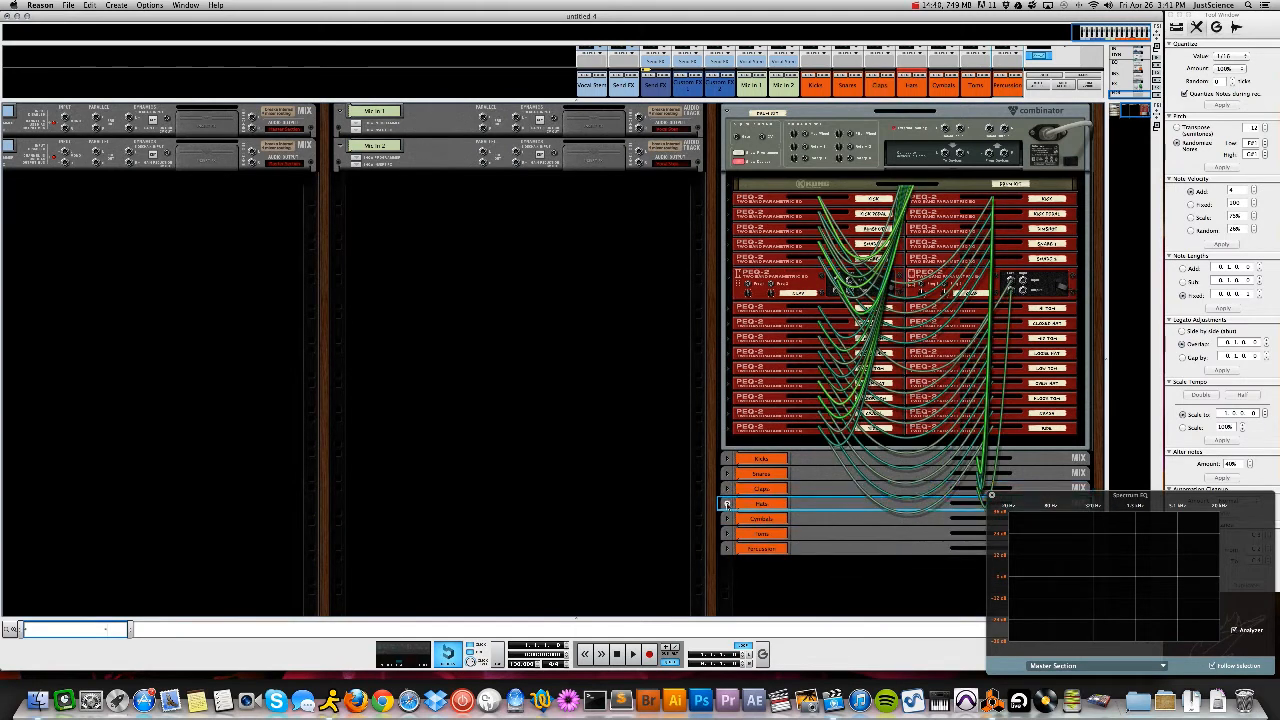
Unfold the Hats channel, fold the Clap PEQ-2 row and move the Closed Hat PEQ-2 pair directly below it
click(727, 503)
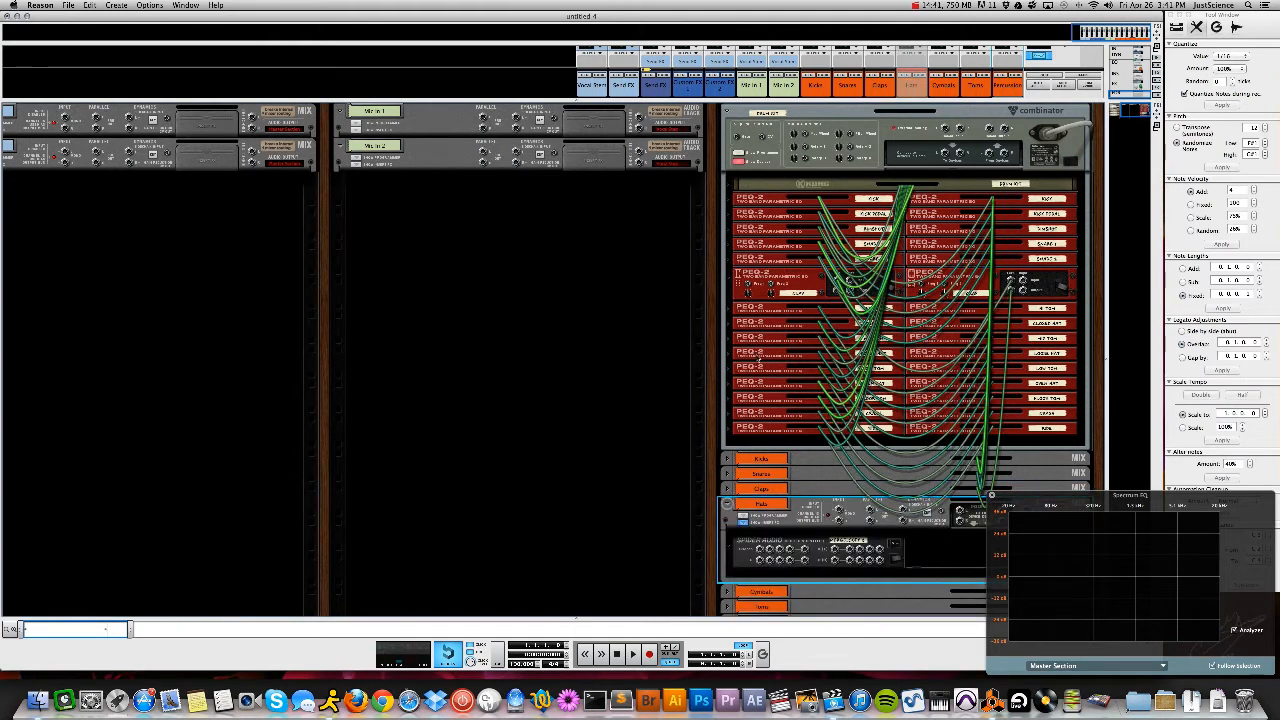
click(729, 275)
click(760, 305)
shift+click(940, 303)
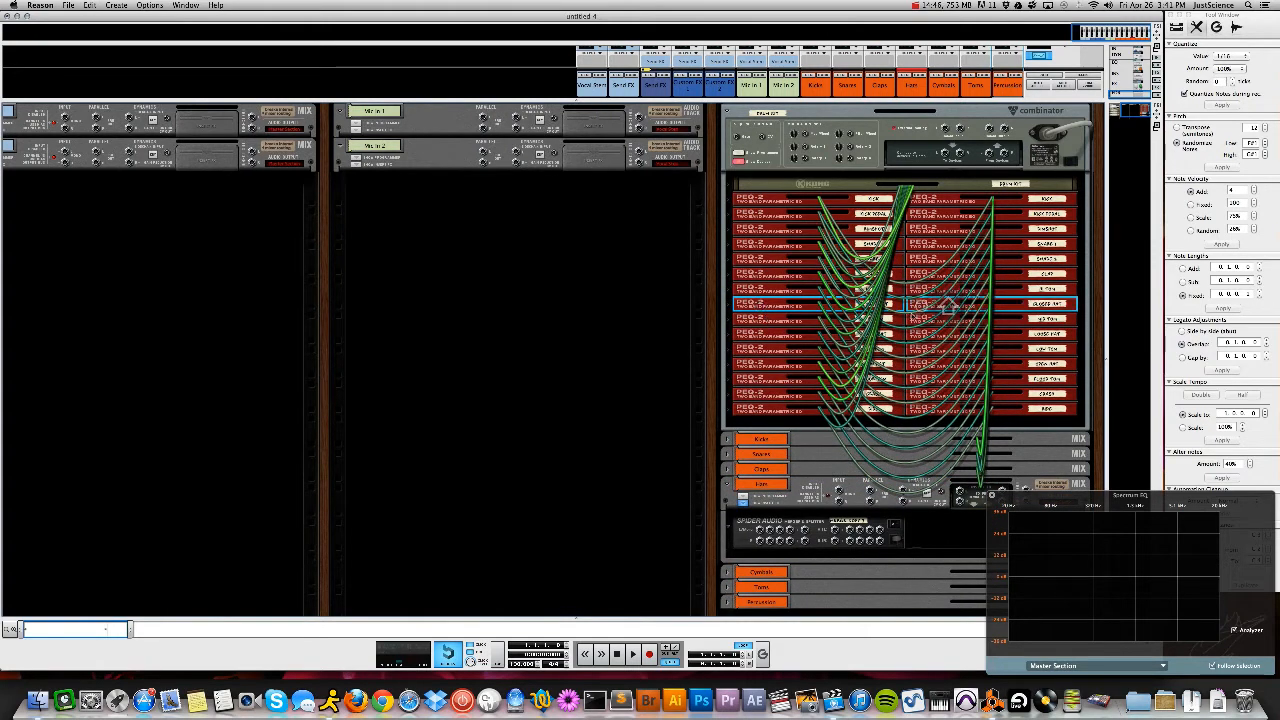
drag(759, 307, 745, 288)
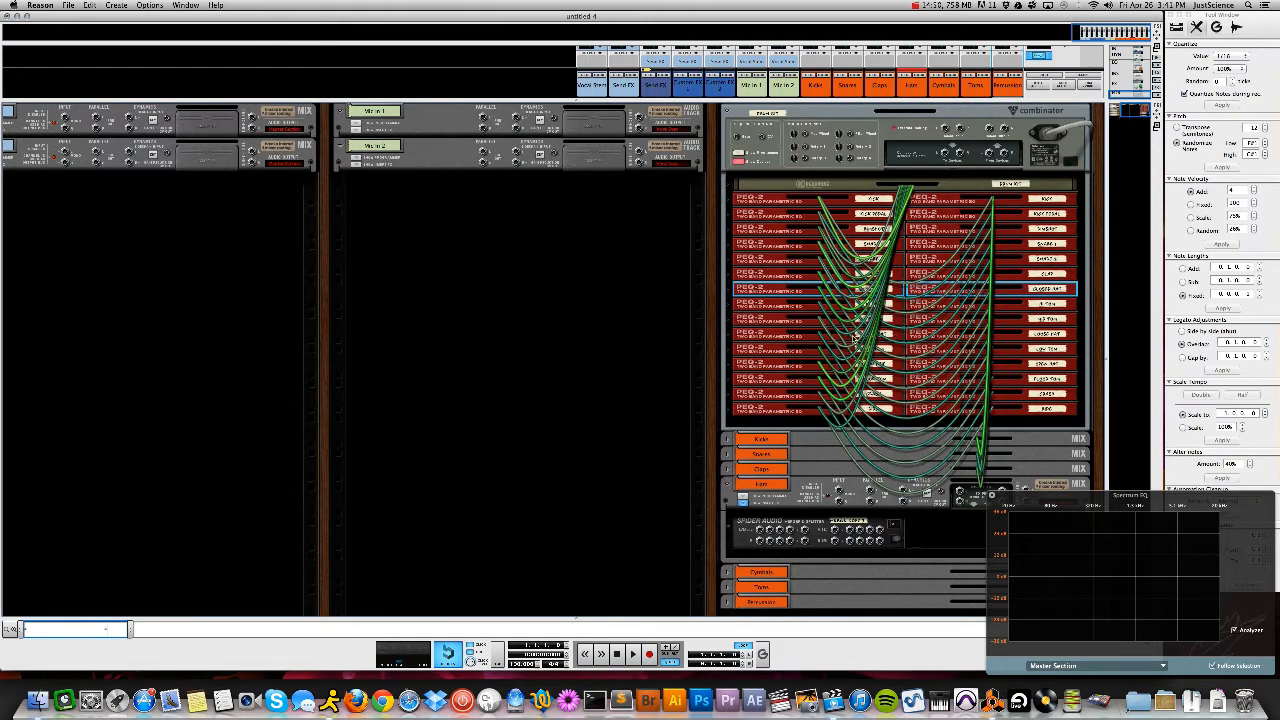
Move the Loose Hat and Open Hat PEQ-2 pairs directly below the Closed Hat pair
click(791, 333)
shift+click(923, 333)
drag(765, 335, 755, 303)
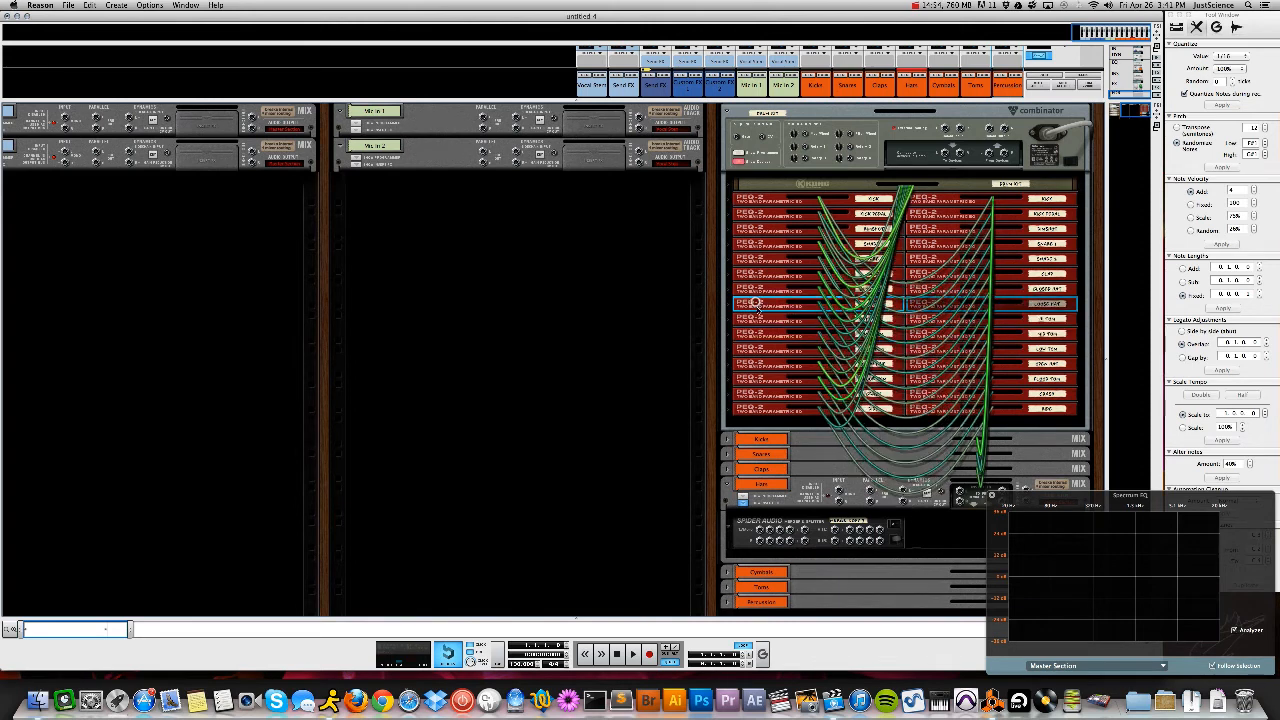
click(1018, 365)
shift+click(848, 366)
drag(748, 363, 742, 318)
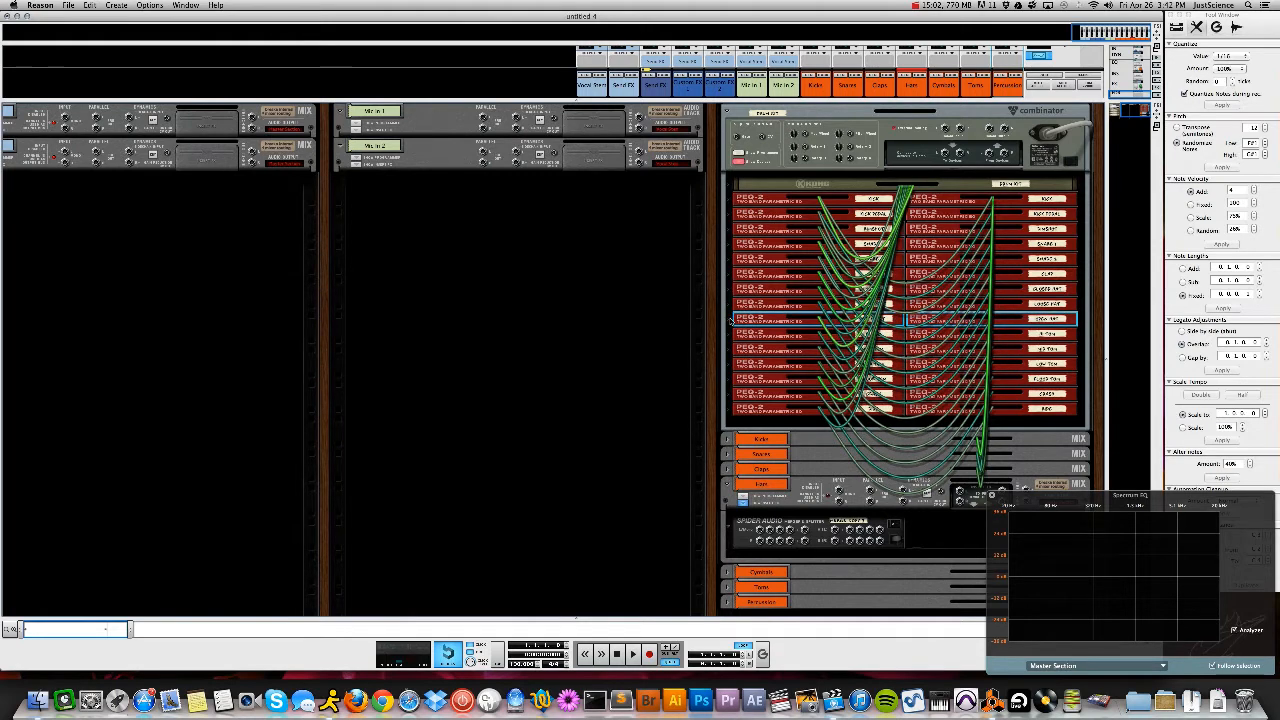
Unfold the three hat PEQ-2 rows, connect their outputs to the Hats channel's Spider merger inputs and fold the Hats channel
click(731, 318)
click(729, 305)
click(731, 293)
drag(1012, 306, 760, 588)
drag(1009, 339, 771, 589)
drag(1010, 376, 782, 589)
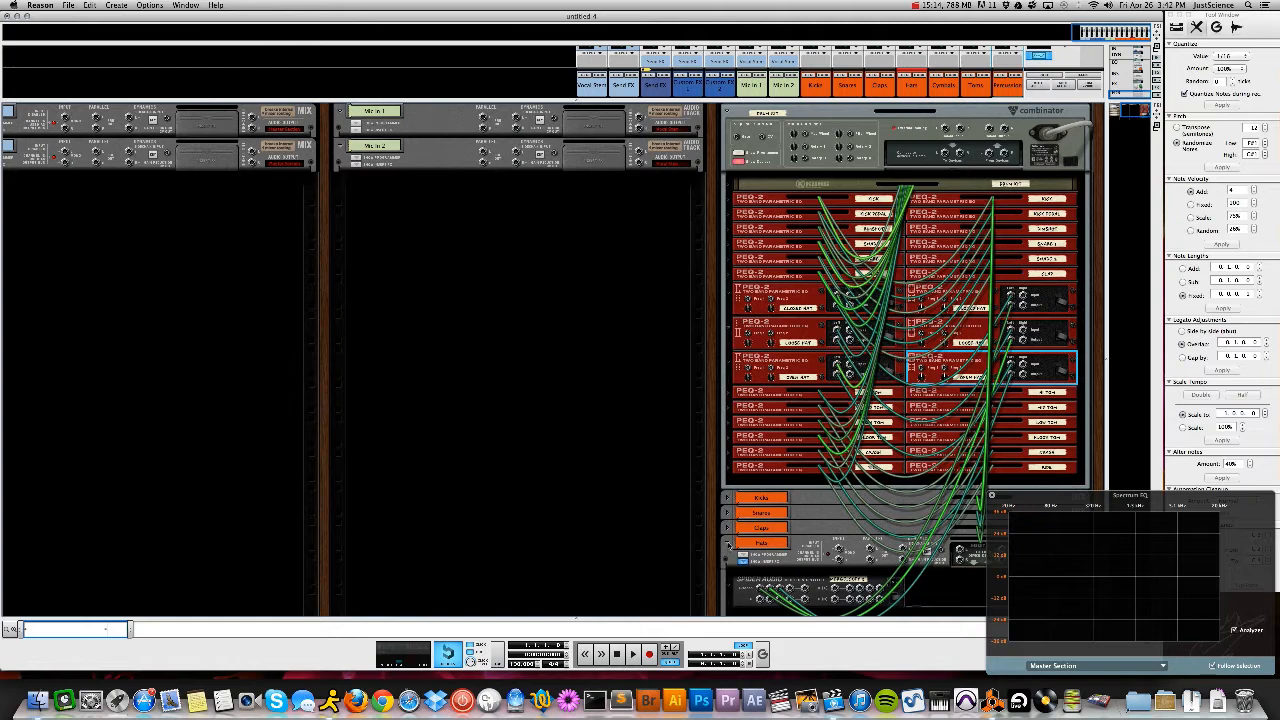
click(728, 543)
Unfold the Cymbals channel and fold the Closed Hat, Loose Hat and Open Hat PEQ-2 rows
click(728, 558)
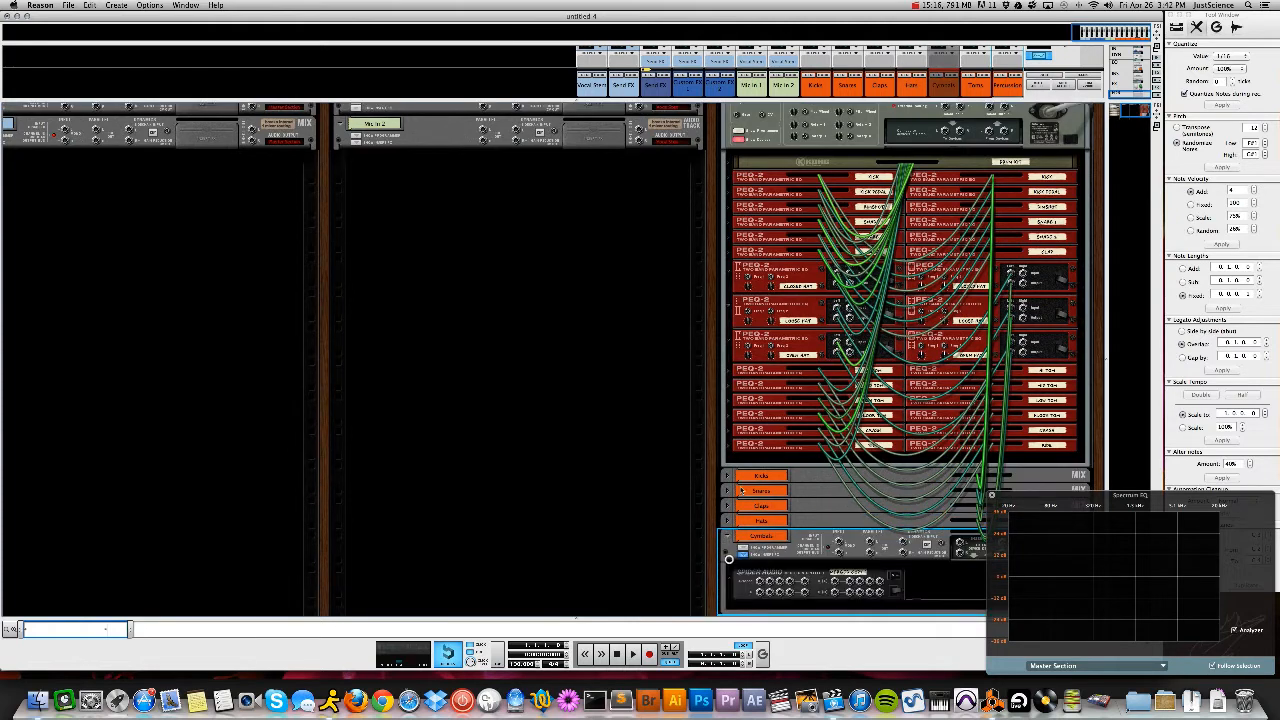
click(729, 270)
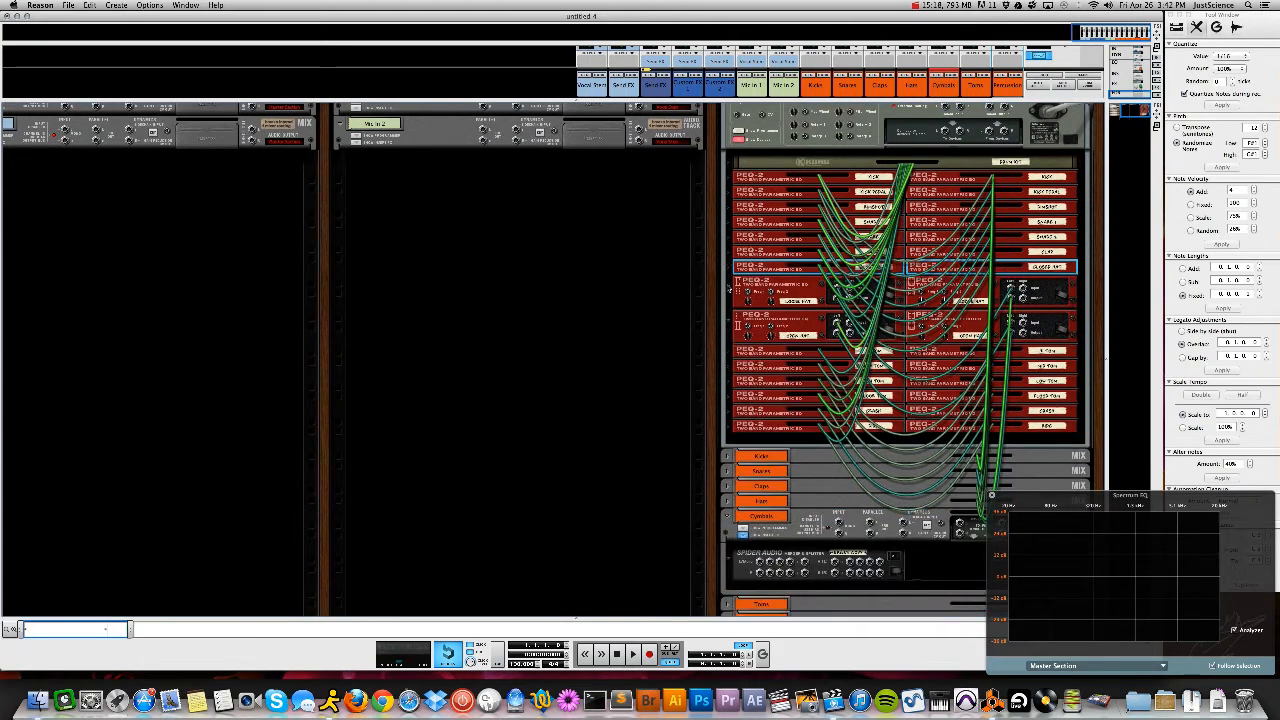
click(728, 288)
click(730, 302)
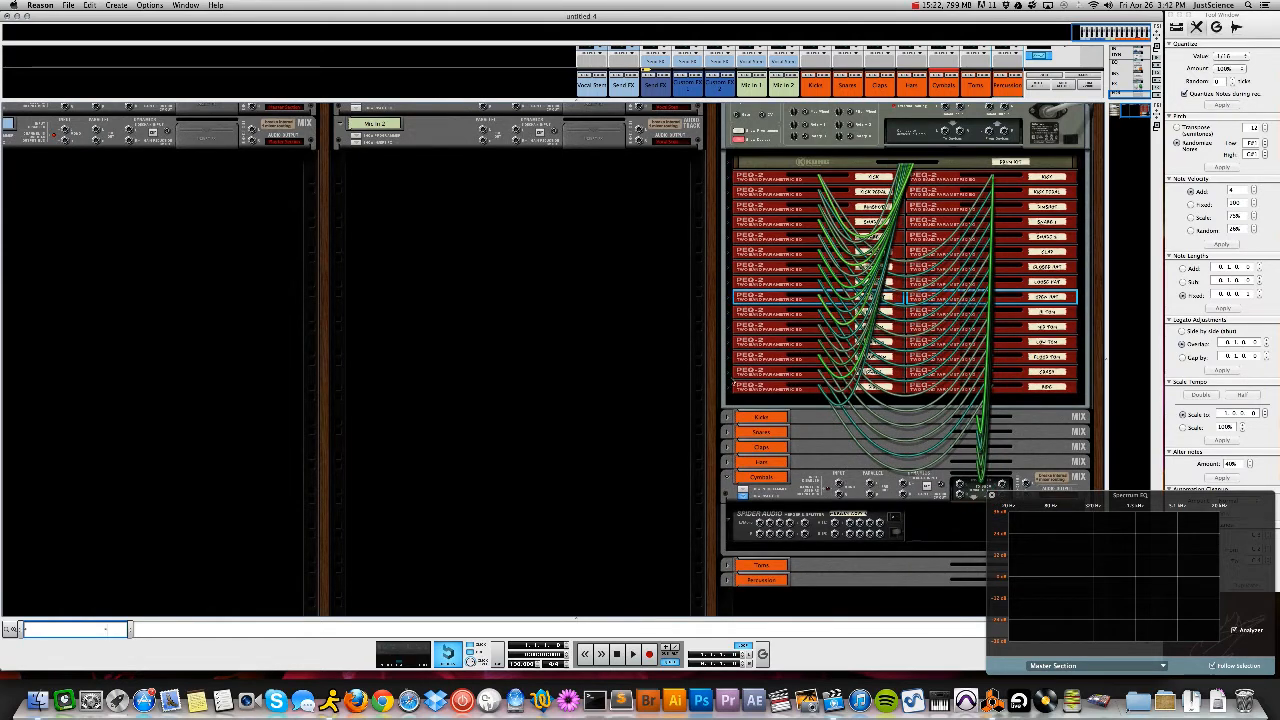
Unfold the Crash and Ride PEQ-2 rows and connect their outputs to the Cymbals channel's Spider merger inputs
click(728, 372)
click(731, 408)
drag(1010, 390, 760, 562)
drag(1010, 423, 760, 570)
Unfold Kong's rear panel and connect its remaining free audio output to the Cymbals channel's third Spider merger input
click(790, 555)
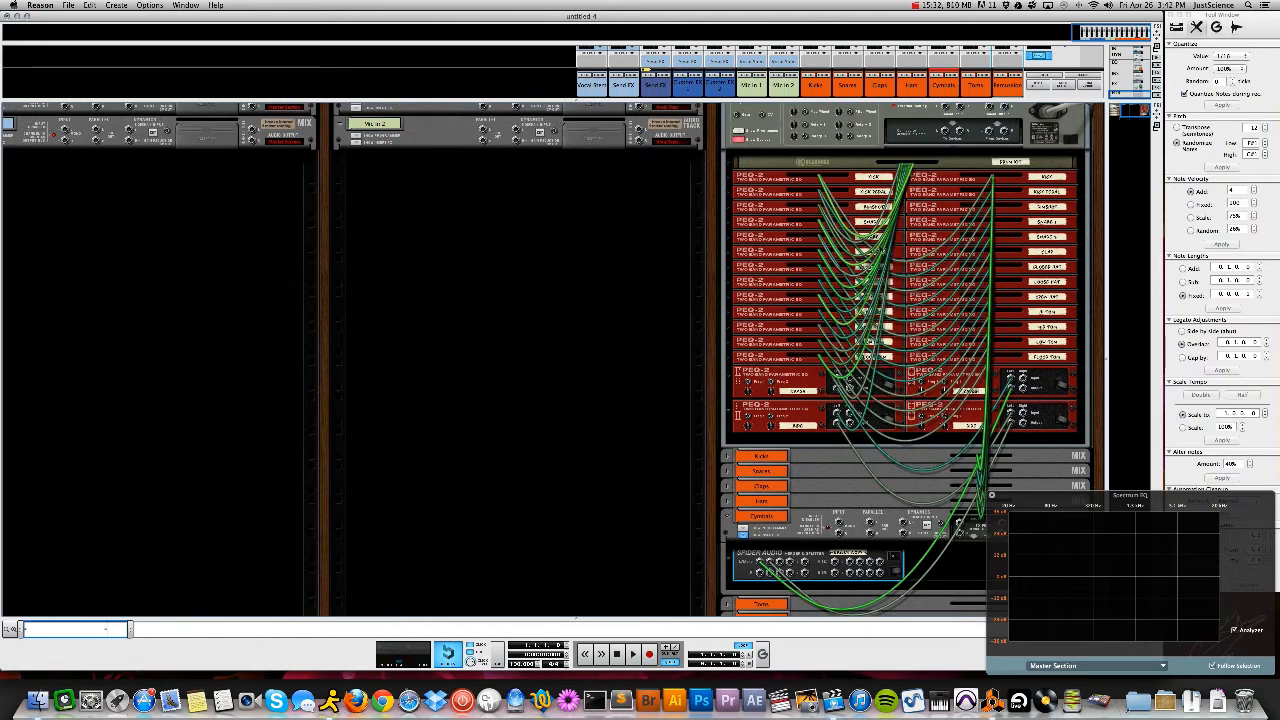
click(727, 168)
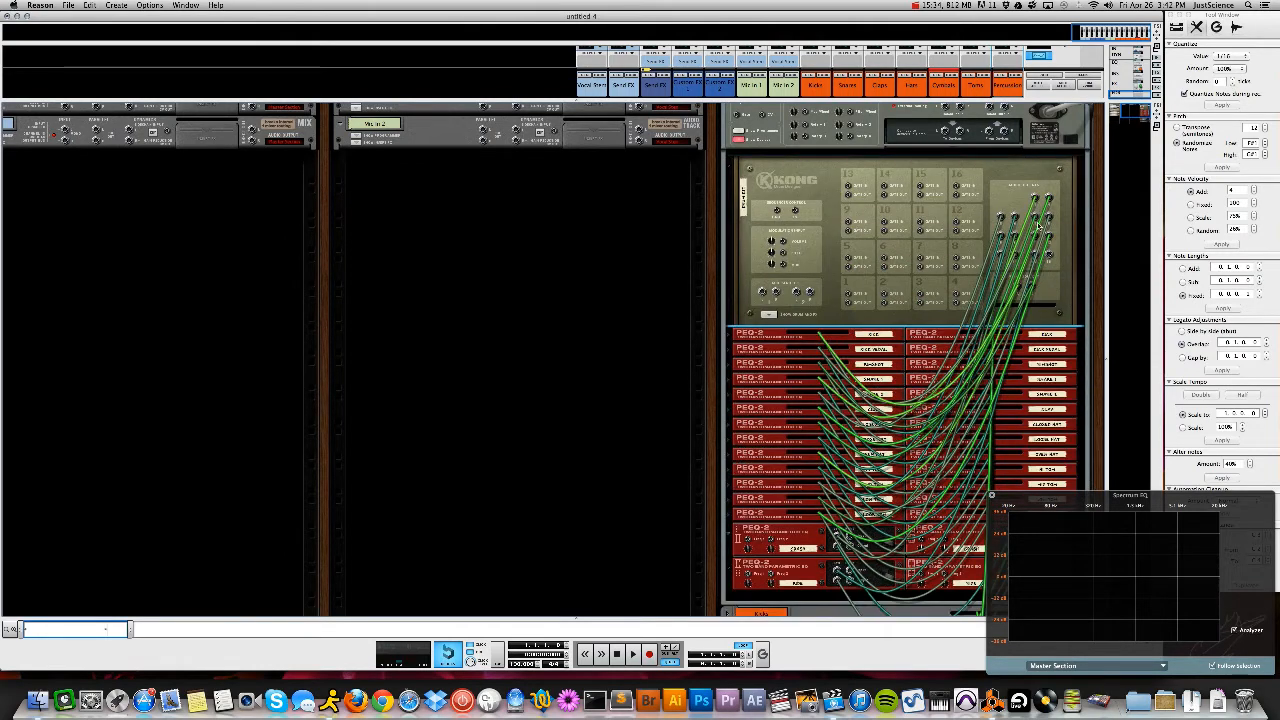
drag(1049, 268, 788, 568)
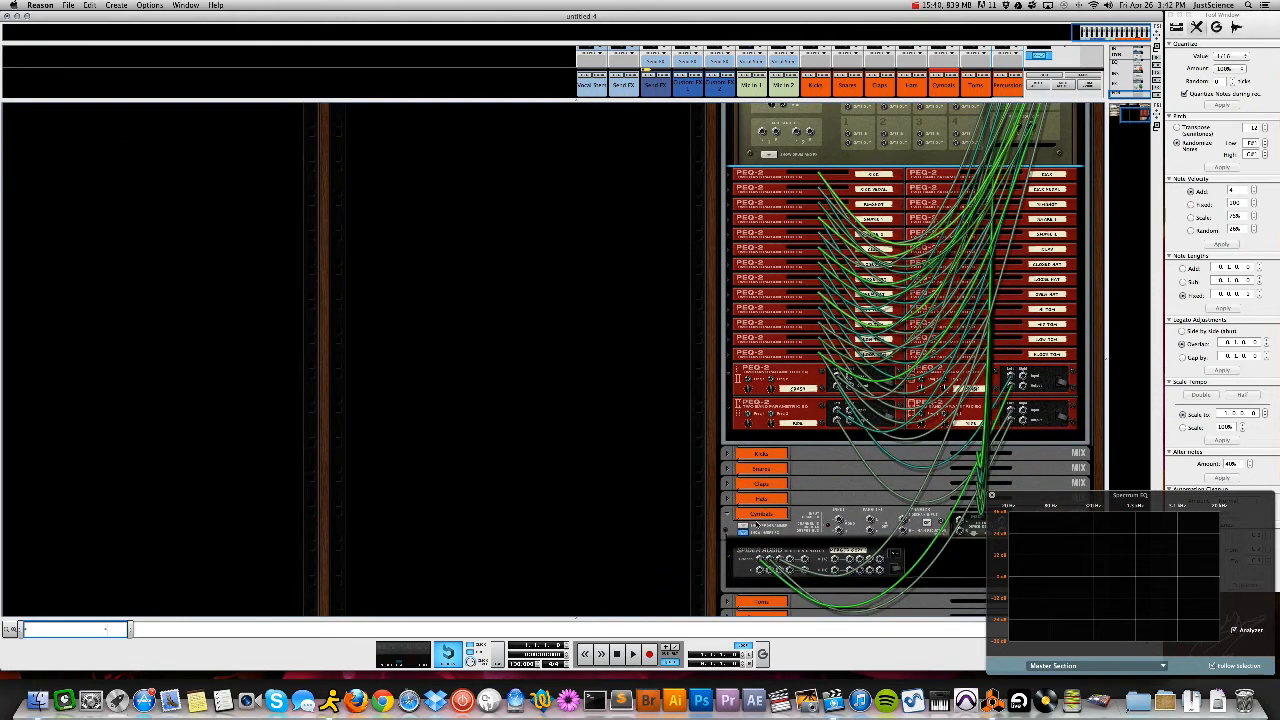
Show the front of the rack and rename Kong's pad 15 for the second crash
key(Tab)
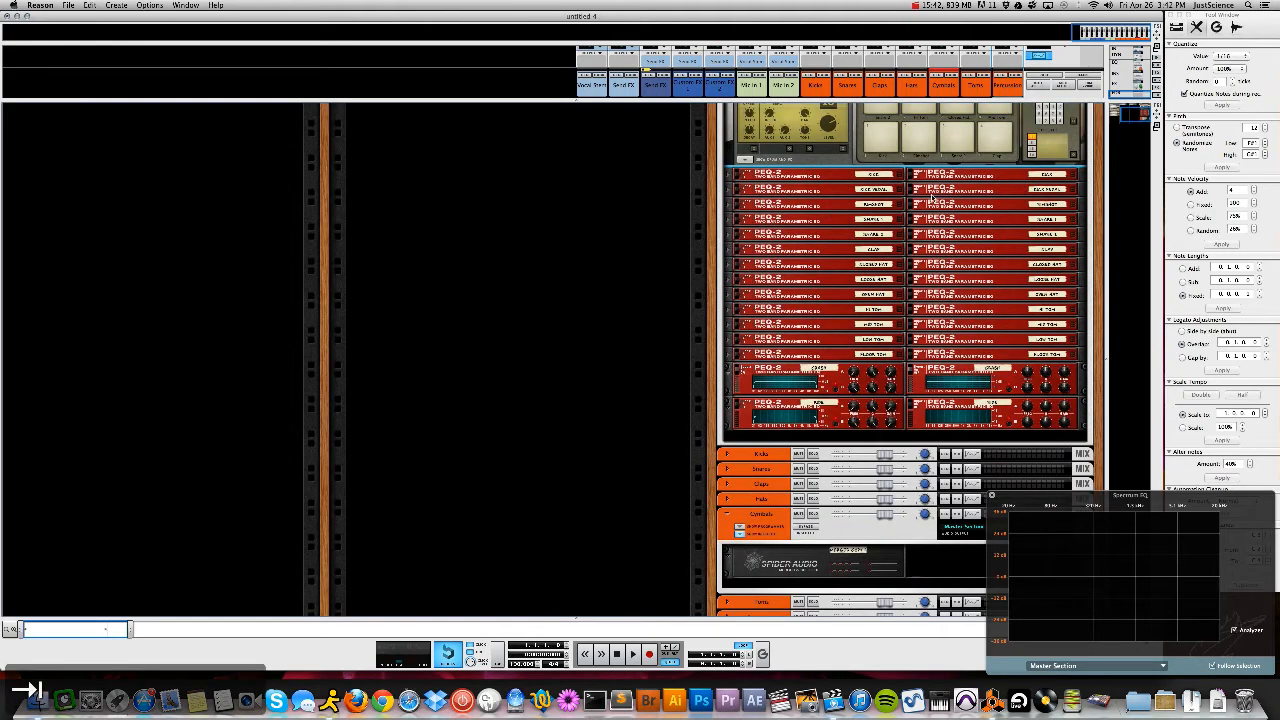
scroll(963, 185, up, 3)
click(962, 192)
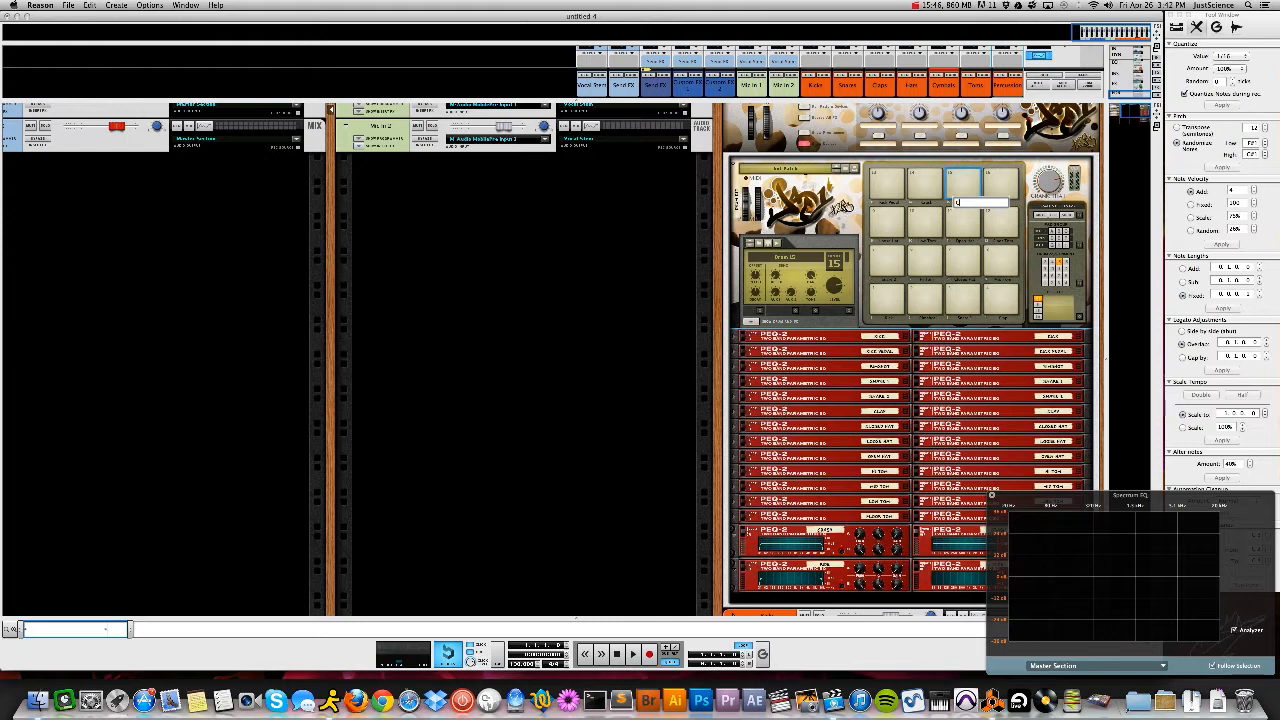
key(Return)
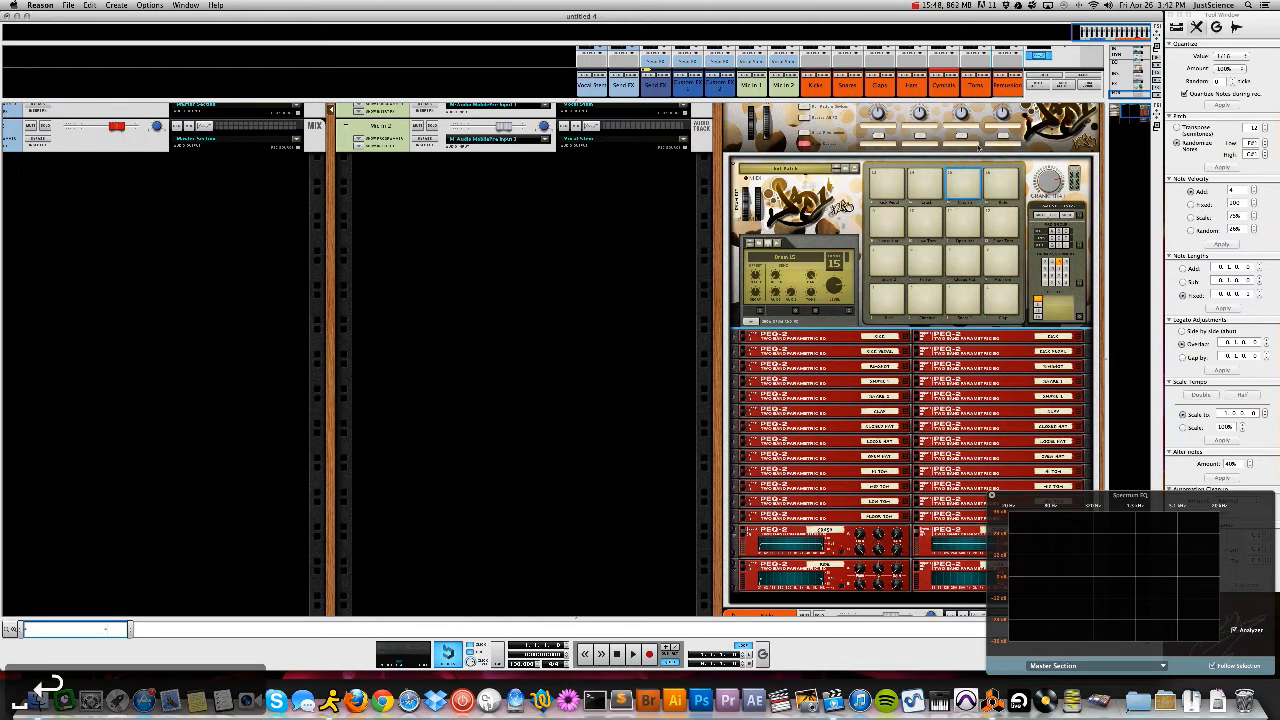
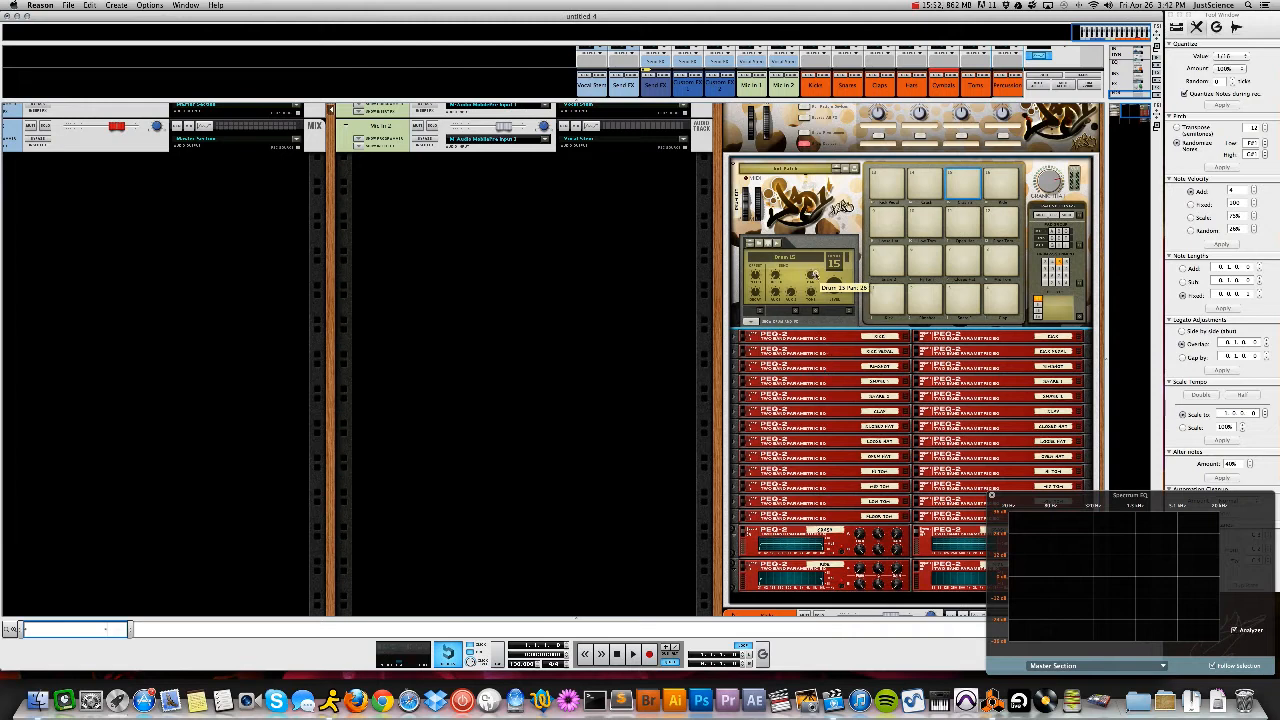
Examine Kong's pads 16 and 15, including pad 15's drum module and effects section
click(1000, 186)
click(969, 187)
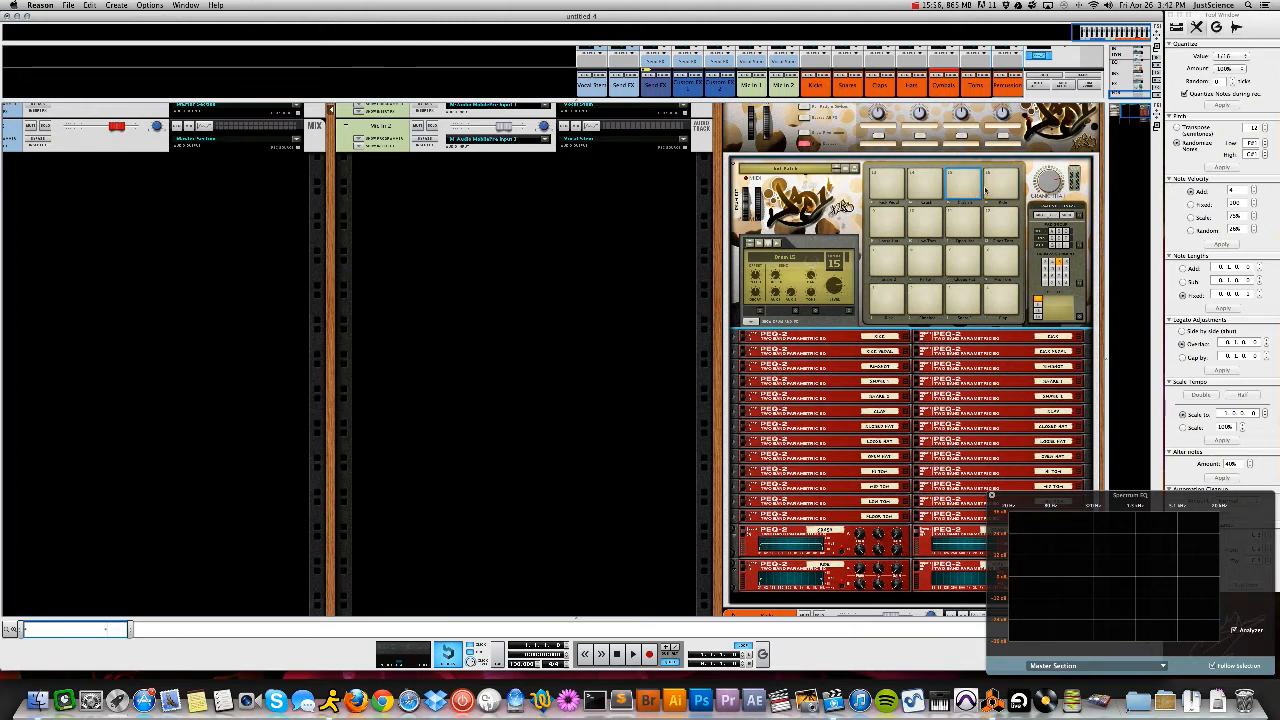
click(751, 322)
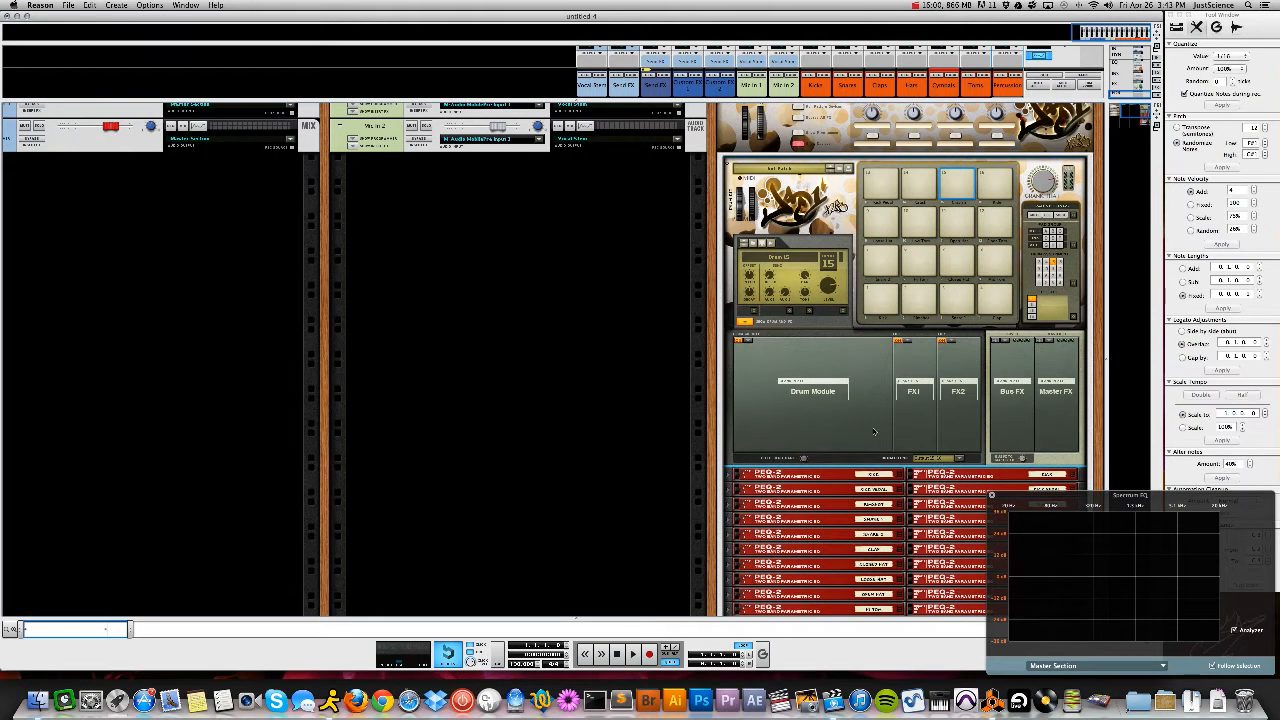
click(751, 322)
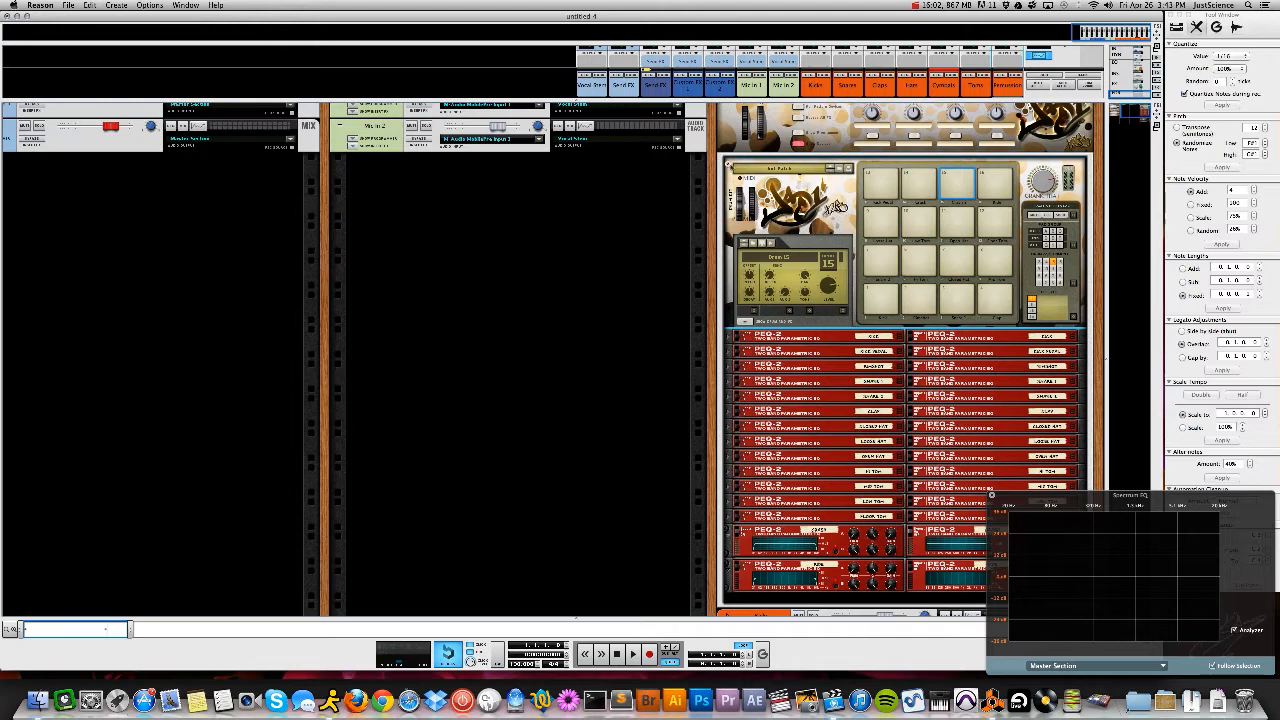
Fold Kong, show the rear of the rack, duplicate the Crash PEQ-2 pair and name both copies Crash 2
click(730, 167)
key(Tab)
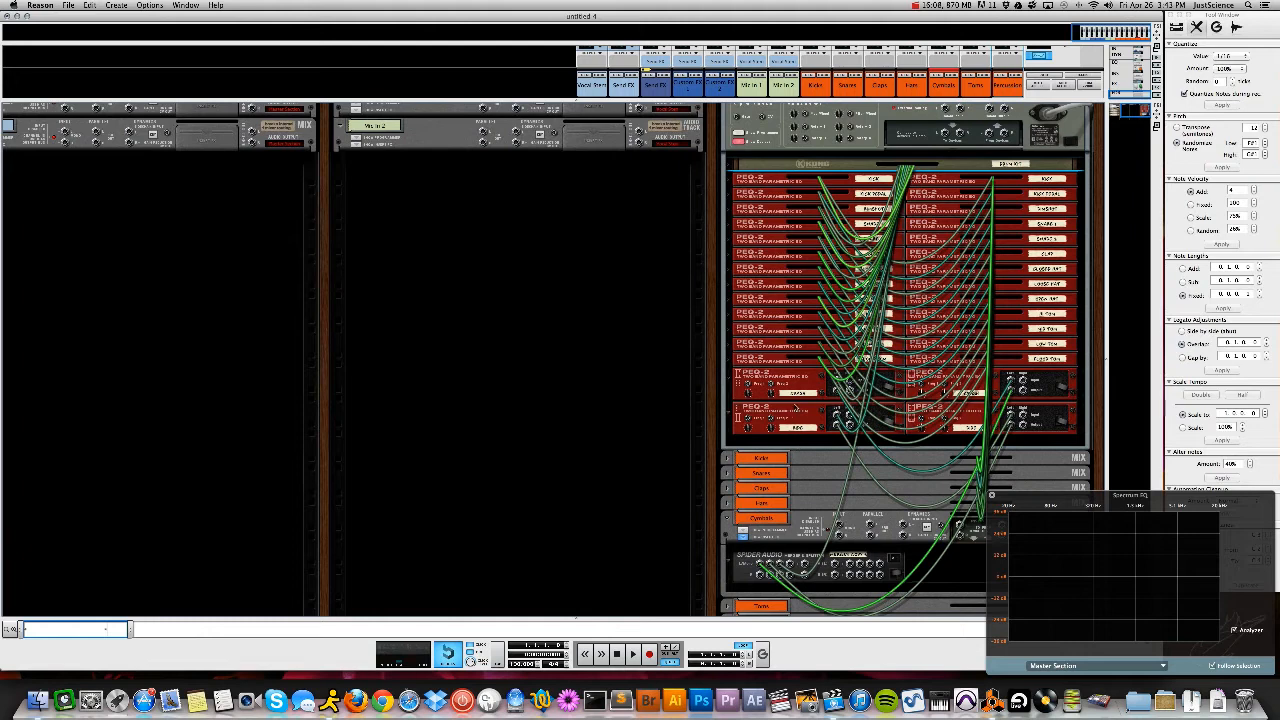
click(787, 381)
shift+click(968, 380)
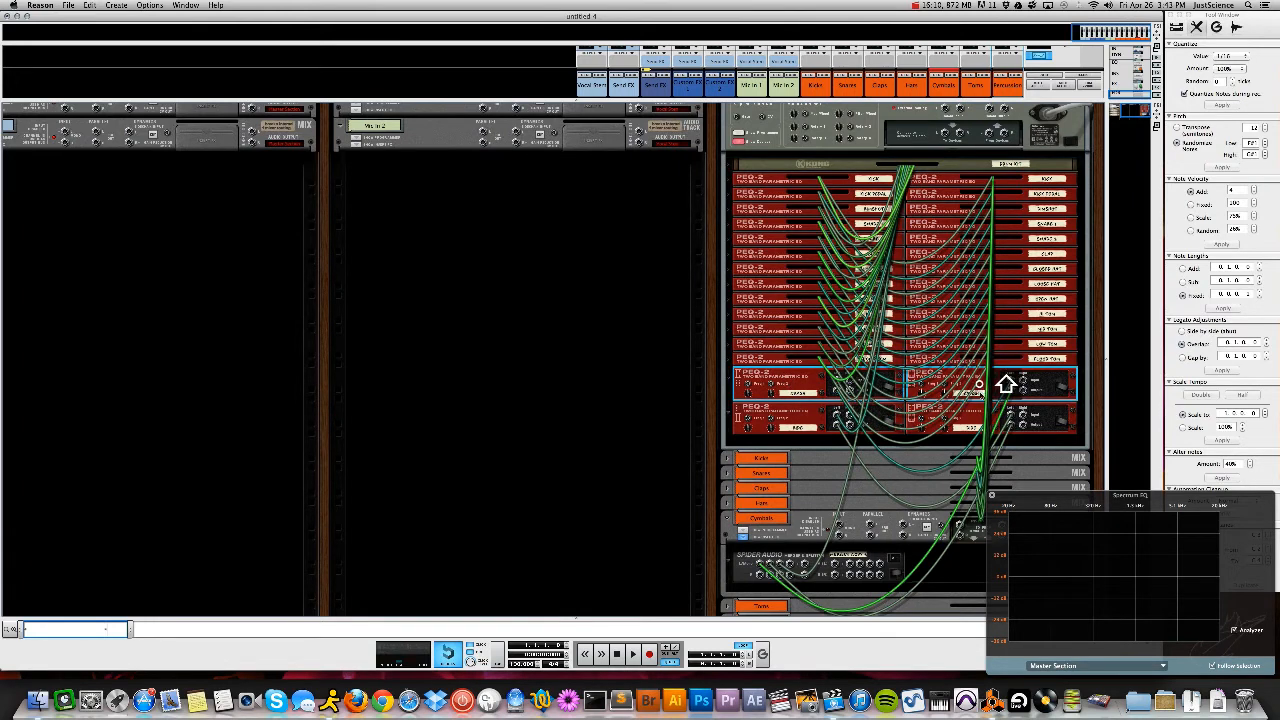
key(super+d)
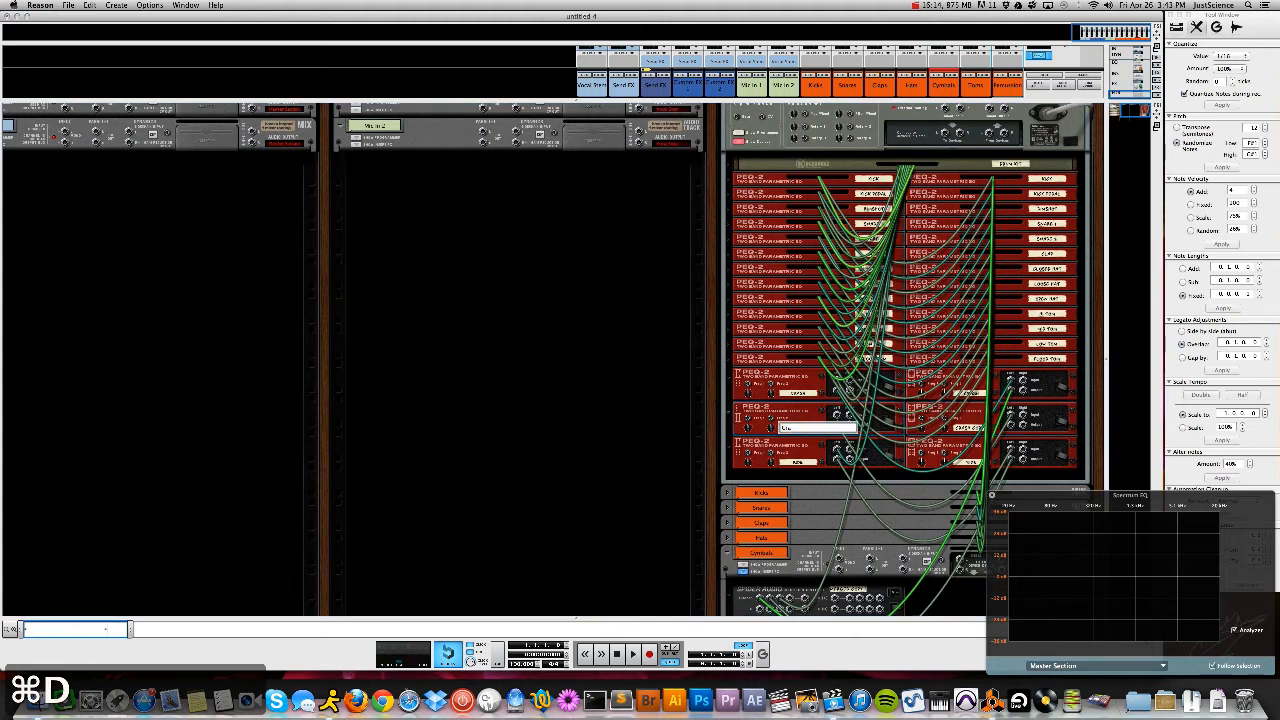
key(Return)
click(966, 429)
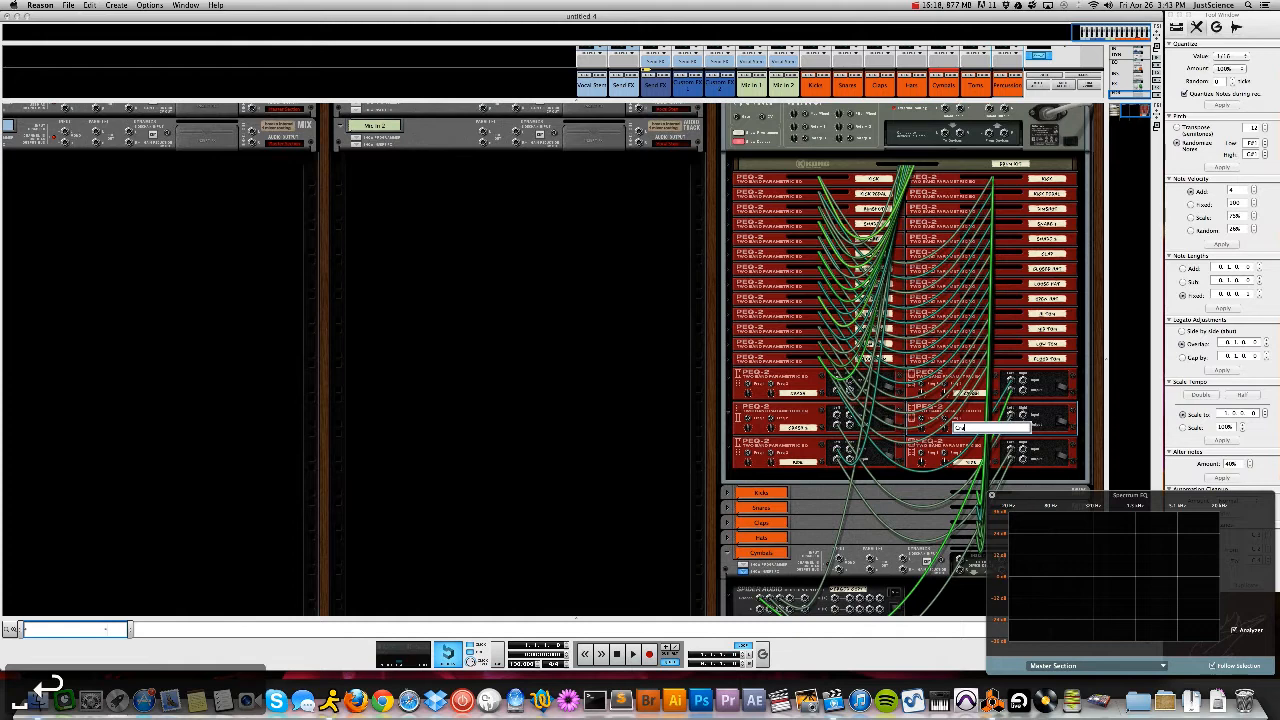
key(Return)
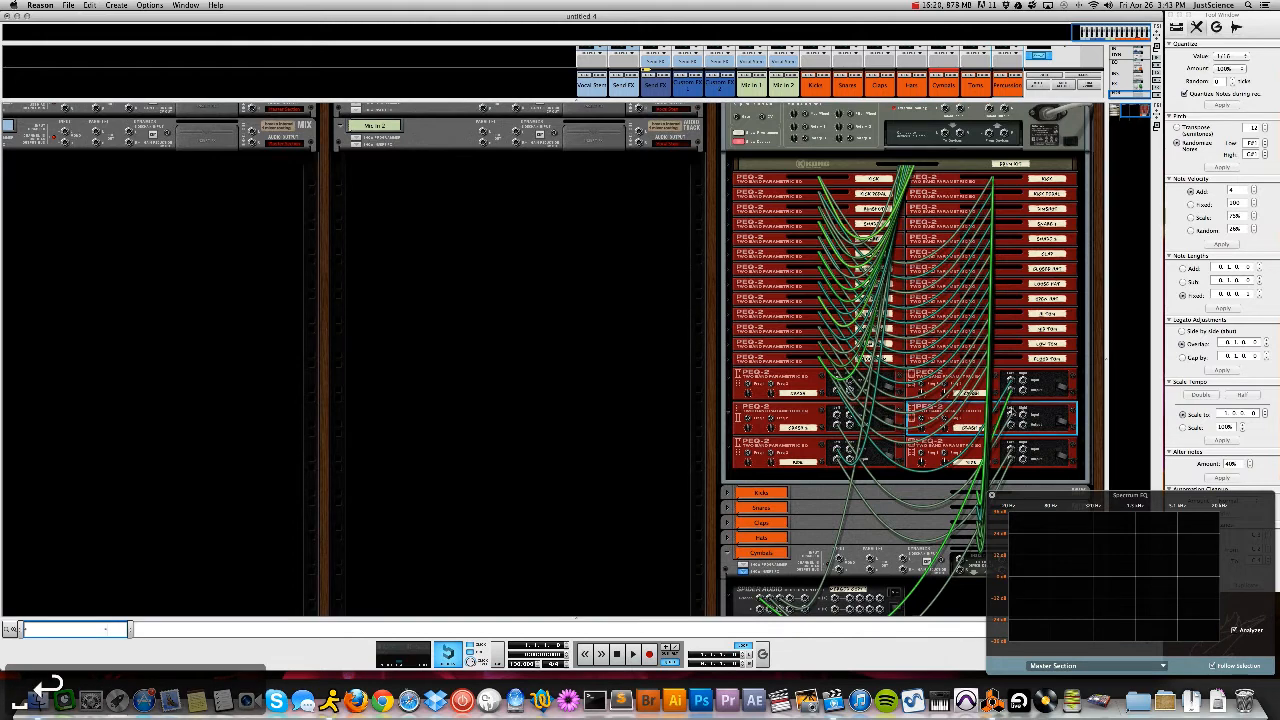
Reroute Kong's direct cymbal cable through the Crash 2 PEQ-2 pair into the Cymbals Spider merger and fold the Cymbals channel
drag(778, 598, 840, 420)
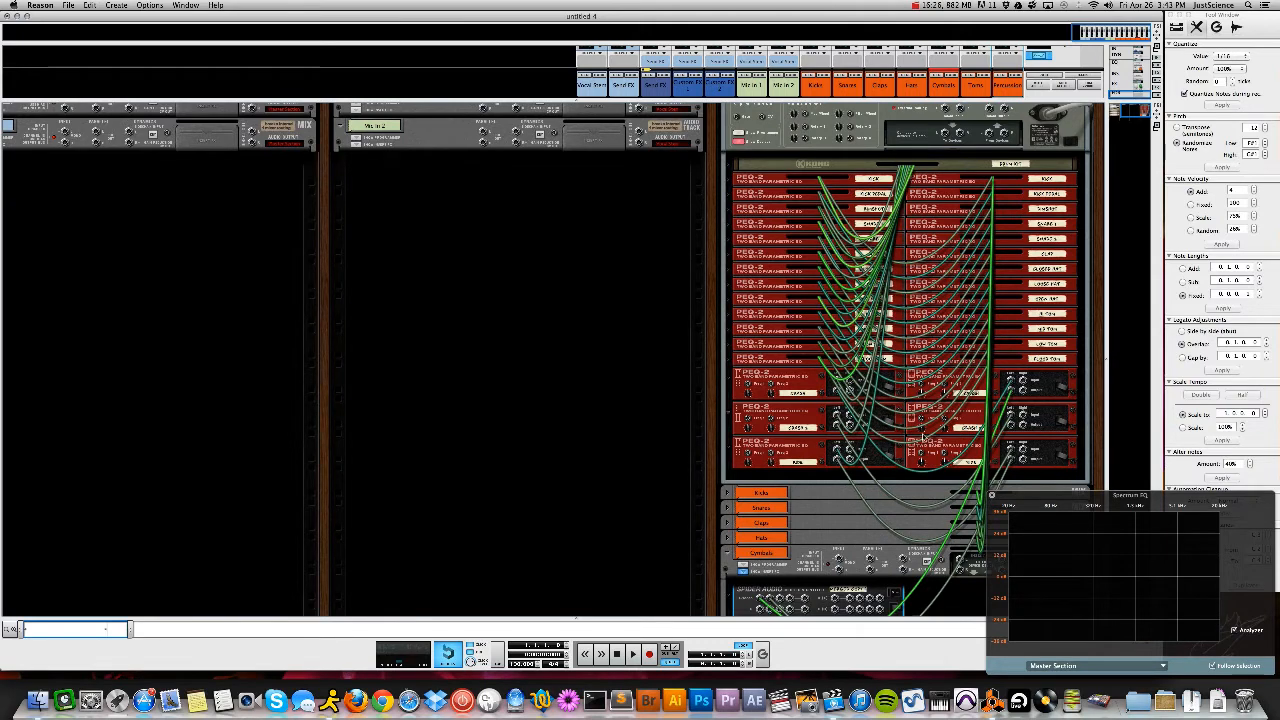
drag(1013, 430, 782, 598)
click(728, 554)
Unfold the Toms channel and fold the Crash, Crash 2 and Ride PEQ-2 rows
click(727, 568)
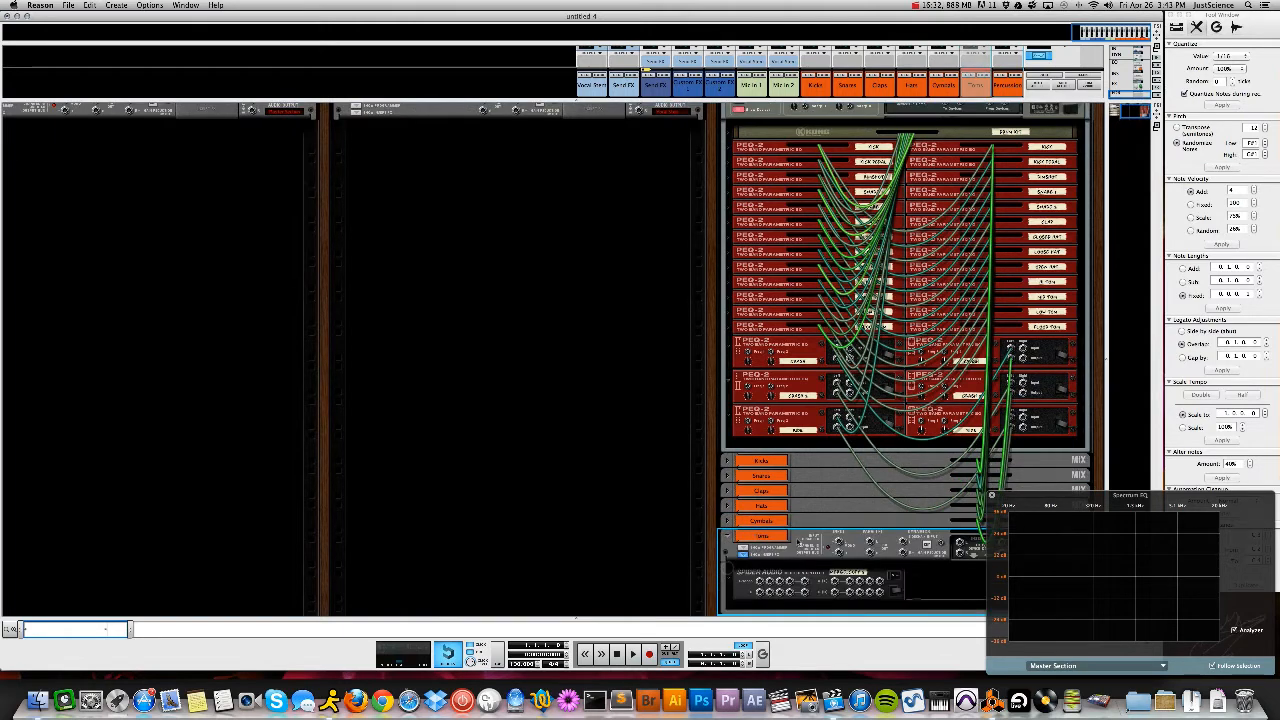
click(731, 347)
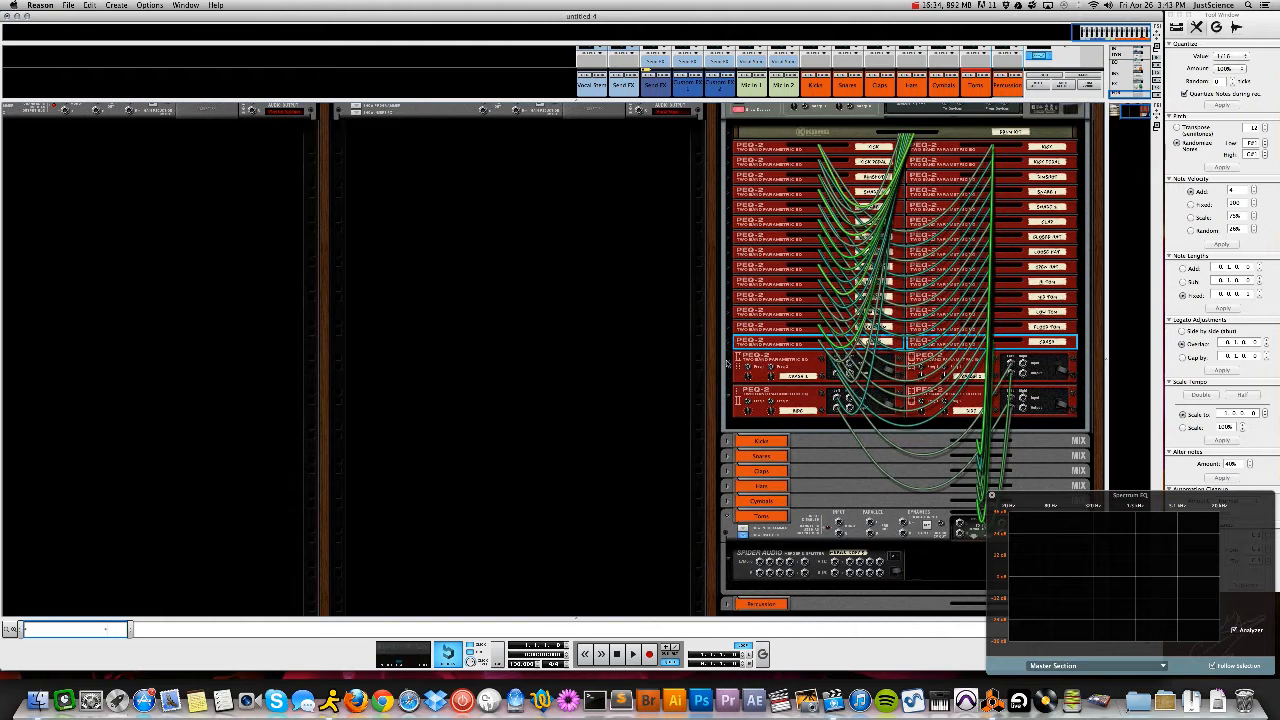
click(728, 360)
click(729, 374)
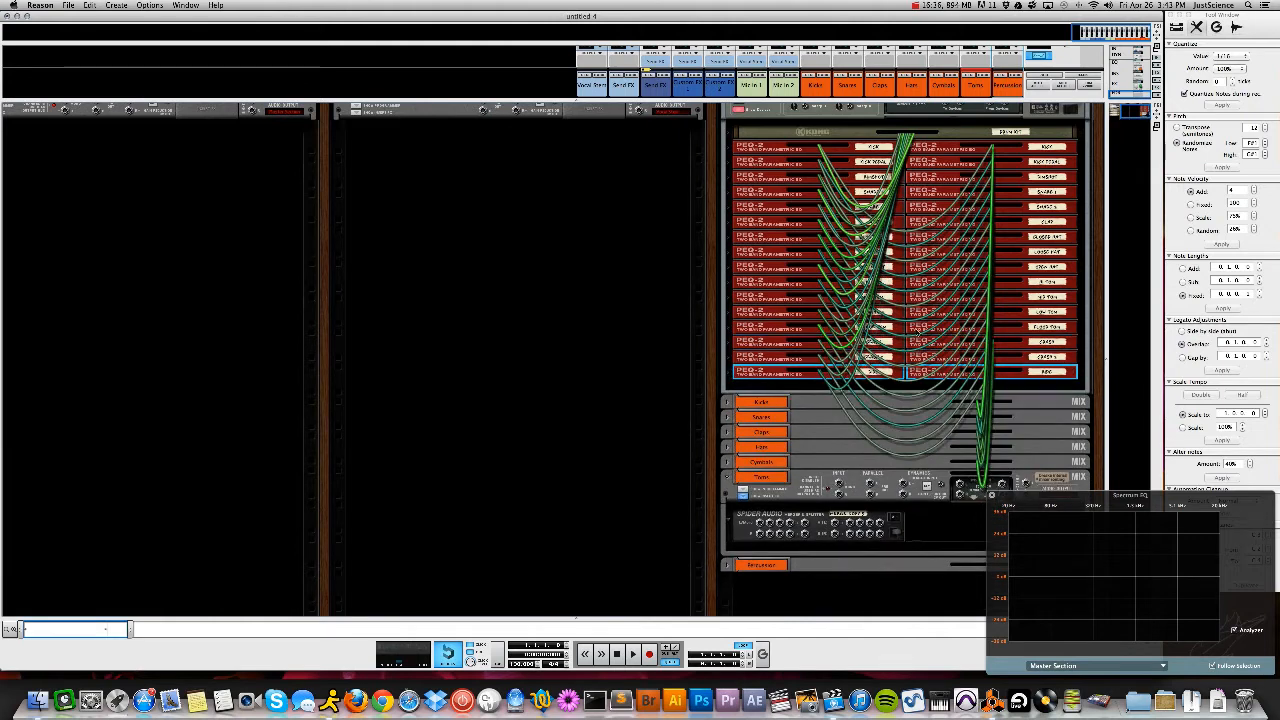
Unfold the Hi, Mid, Low and Floor Tom PEQ-2 rows and connect their outputs to the Toms channel's Spider merger inputs
click(729, 328)
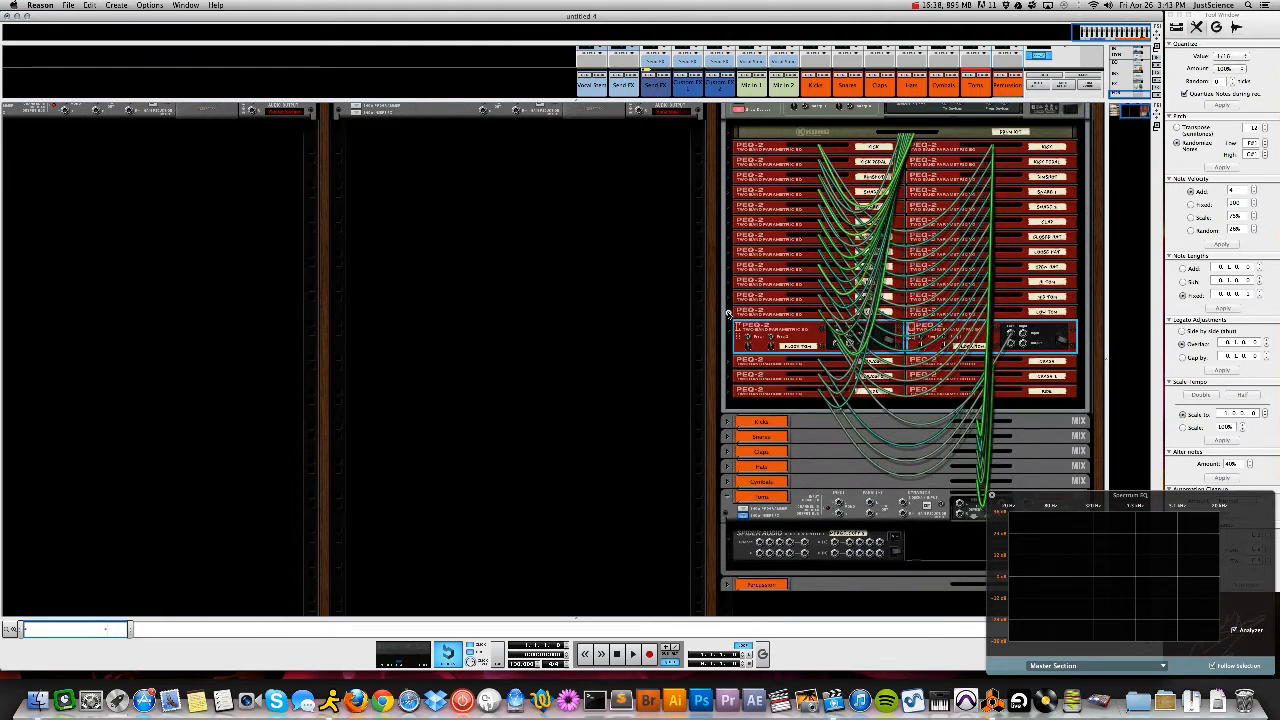
click(729, 312)
click(729, 298)
click(729, 284)
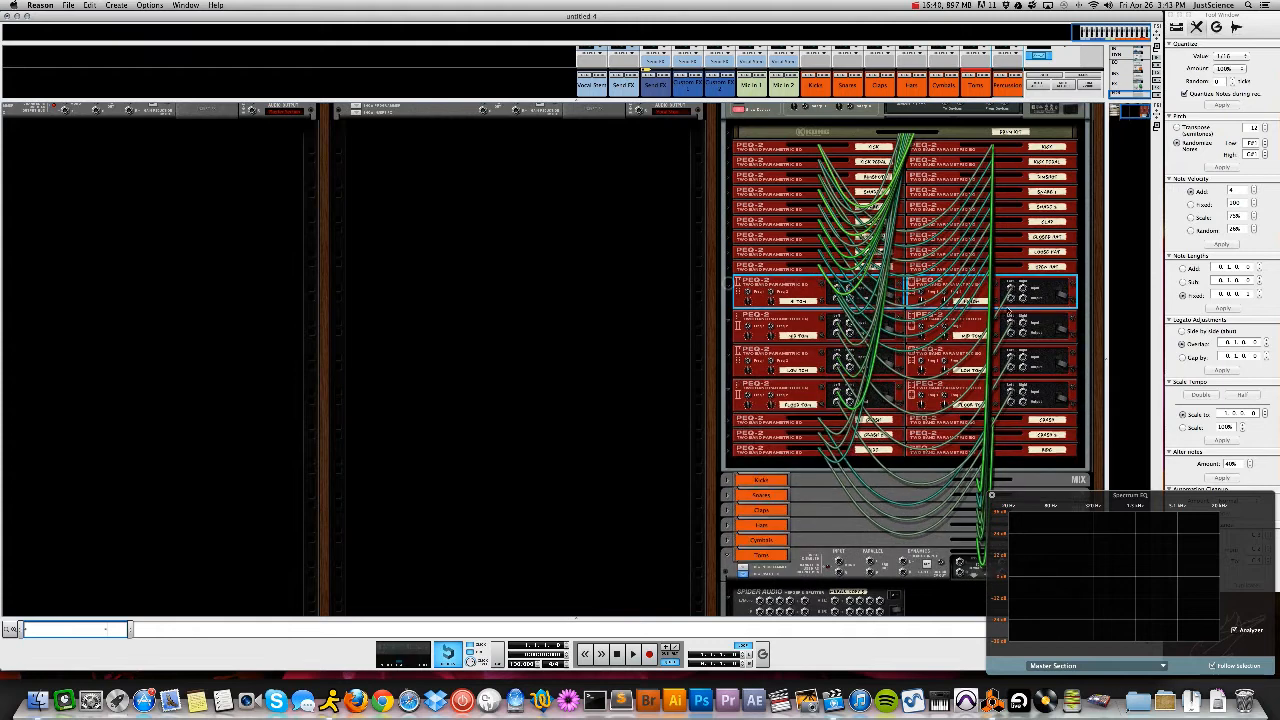
drag(1011, 297, 760, 563)
drag(1011, 295, 787, 537)
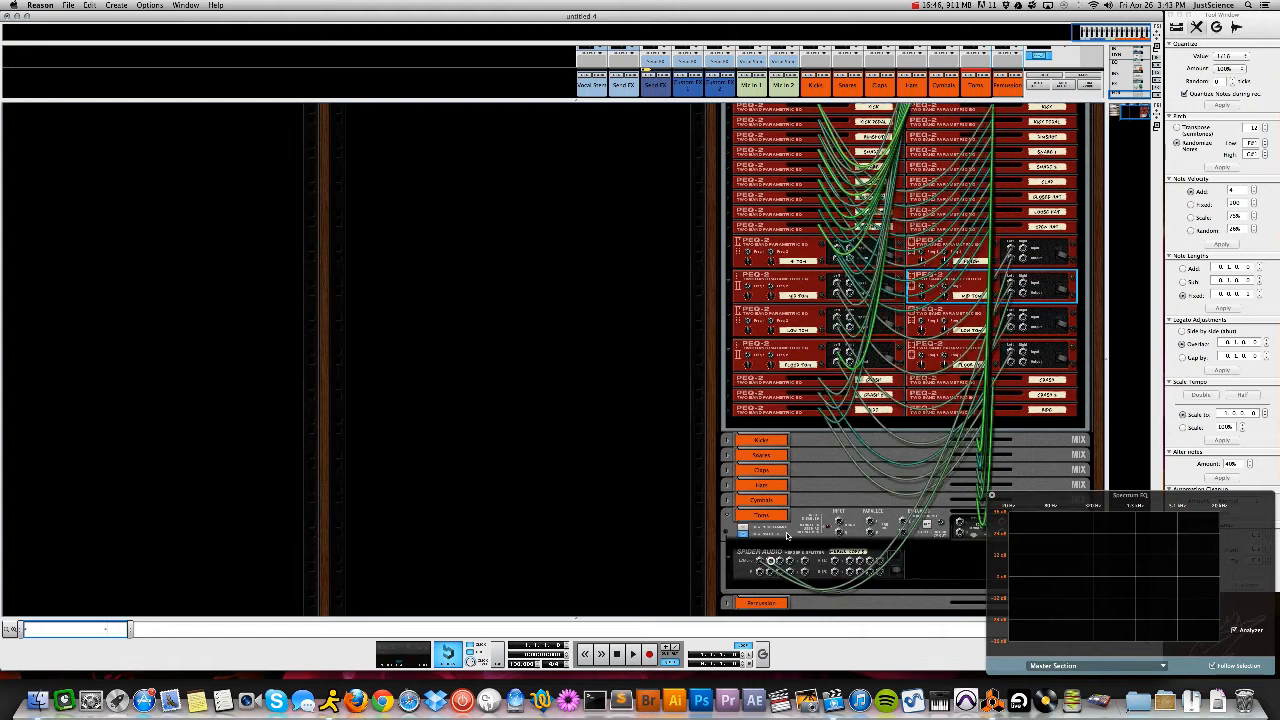
drag(1010, 328, 779, 561)
drag(1010, 360, 790, 563)
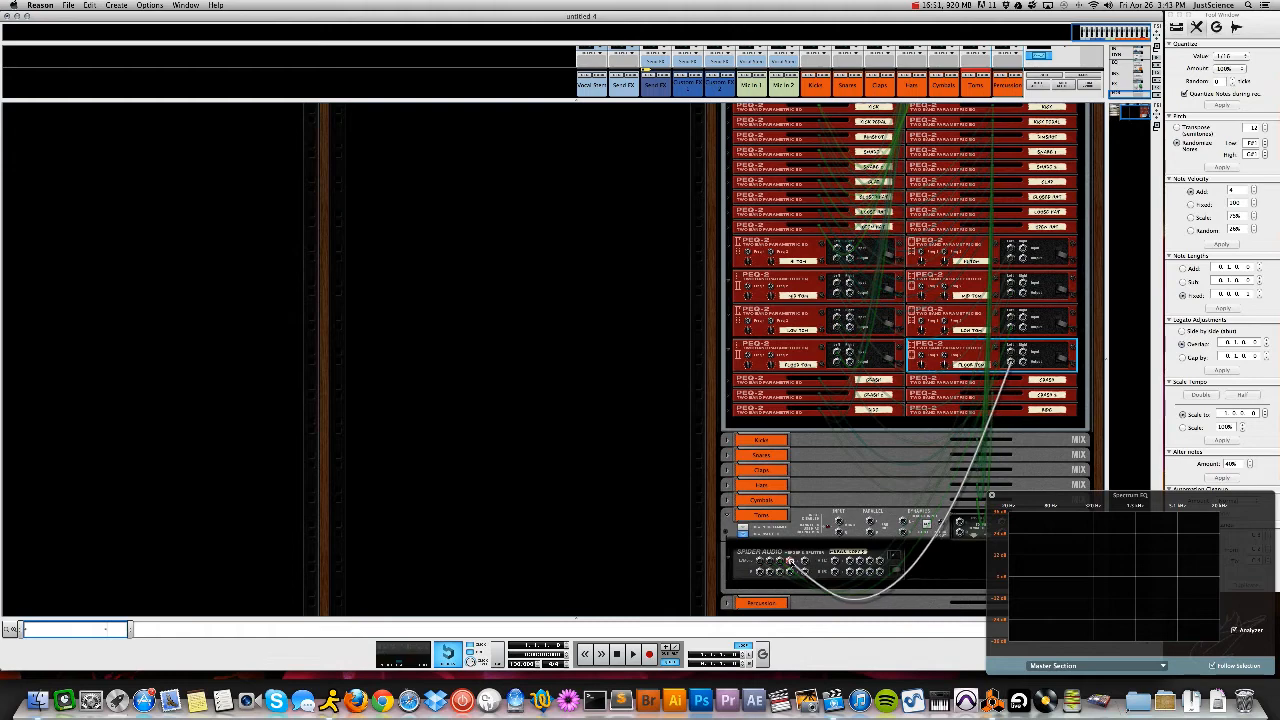
Fold the four tom PEQ-2 rows and the Toms channel, and show the front of the rack
click(734, 352)
click(734, 320)
click(730, 281)
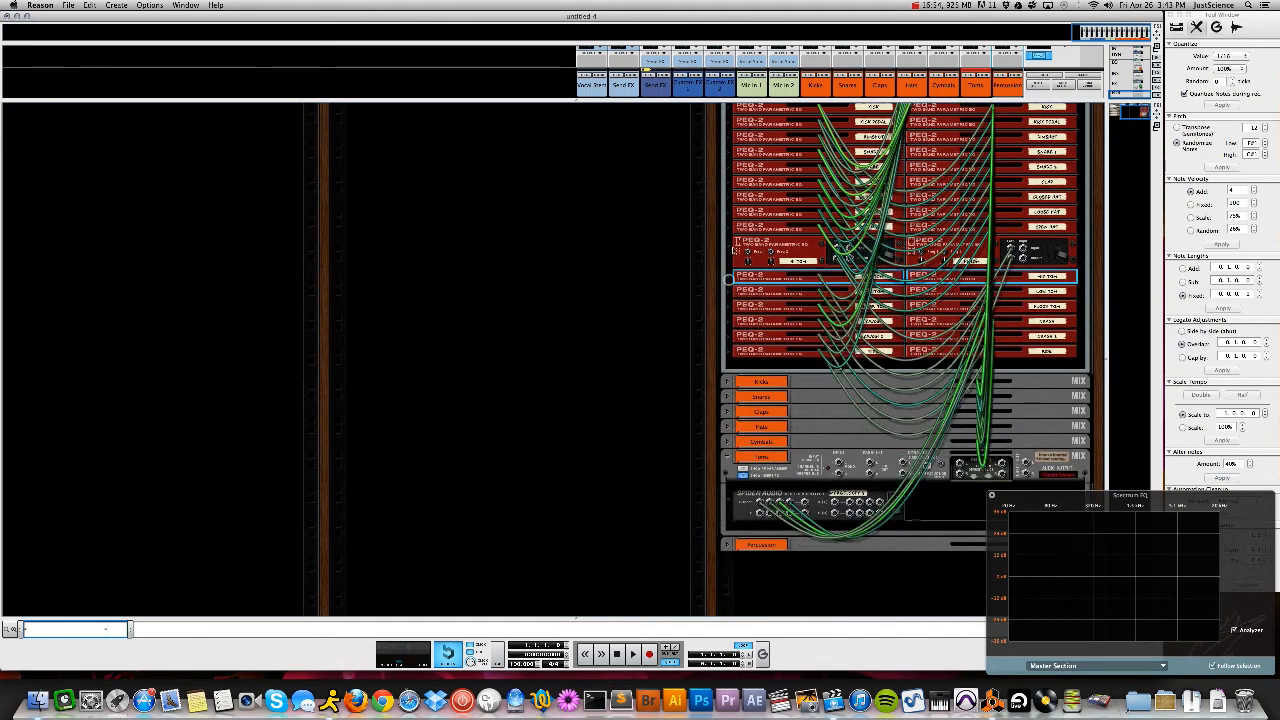
click(733, 244)
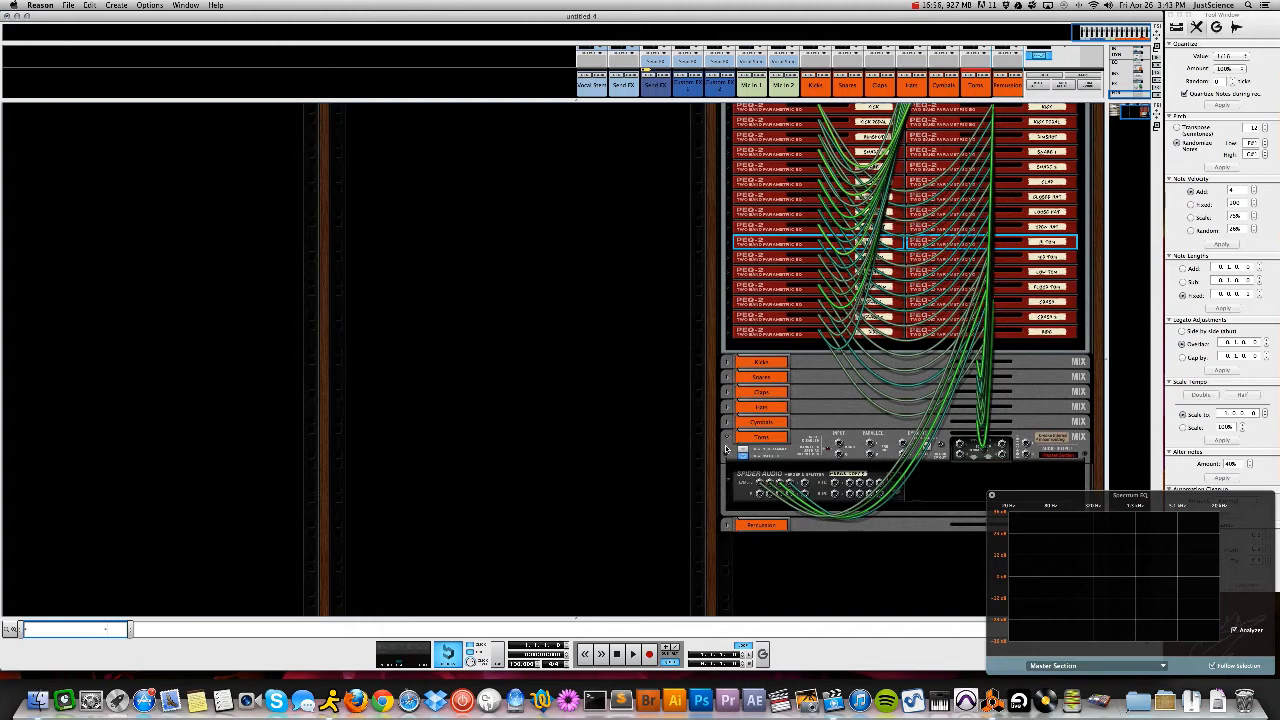
click(727, 441)
key(Tab)
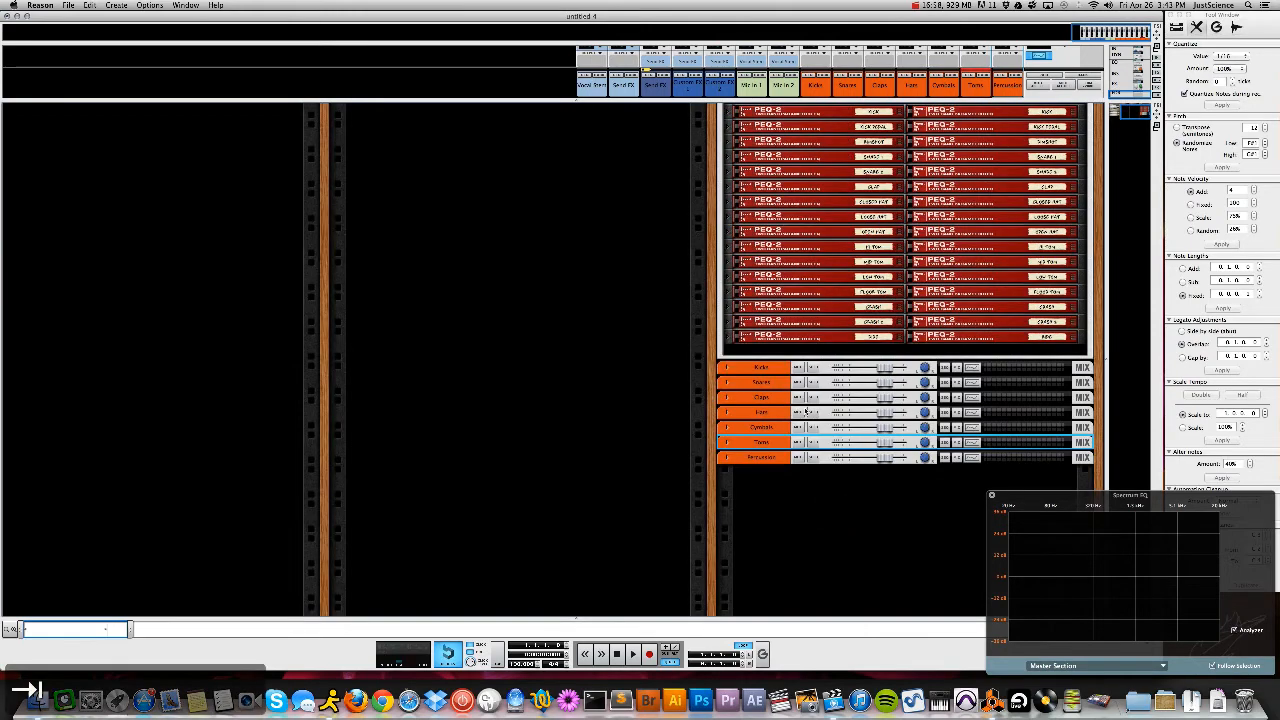
Unfold Kong with its drum module and FX section, and select pad 1 to inspect its settings
scroll(852, 332, up, 5)
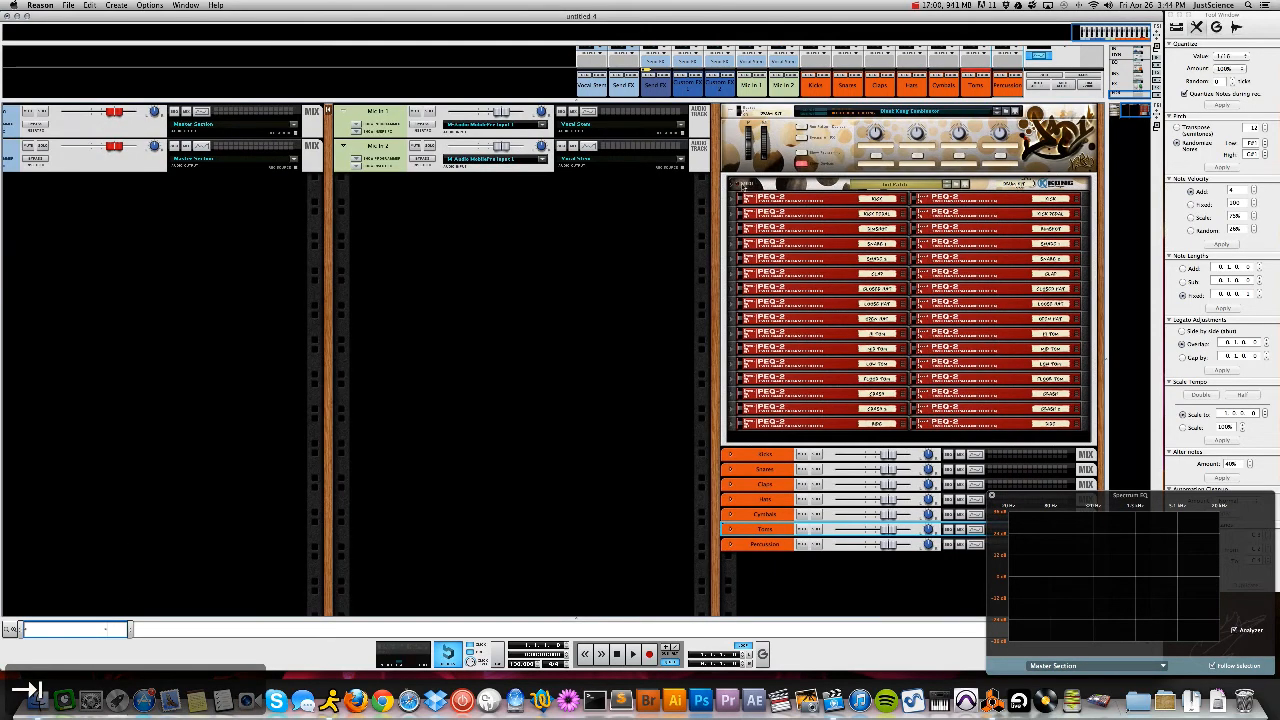
click(733, 185)
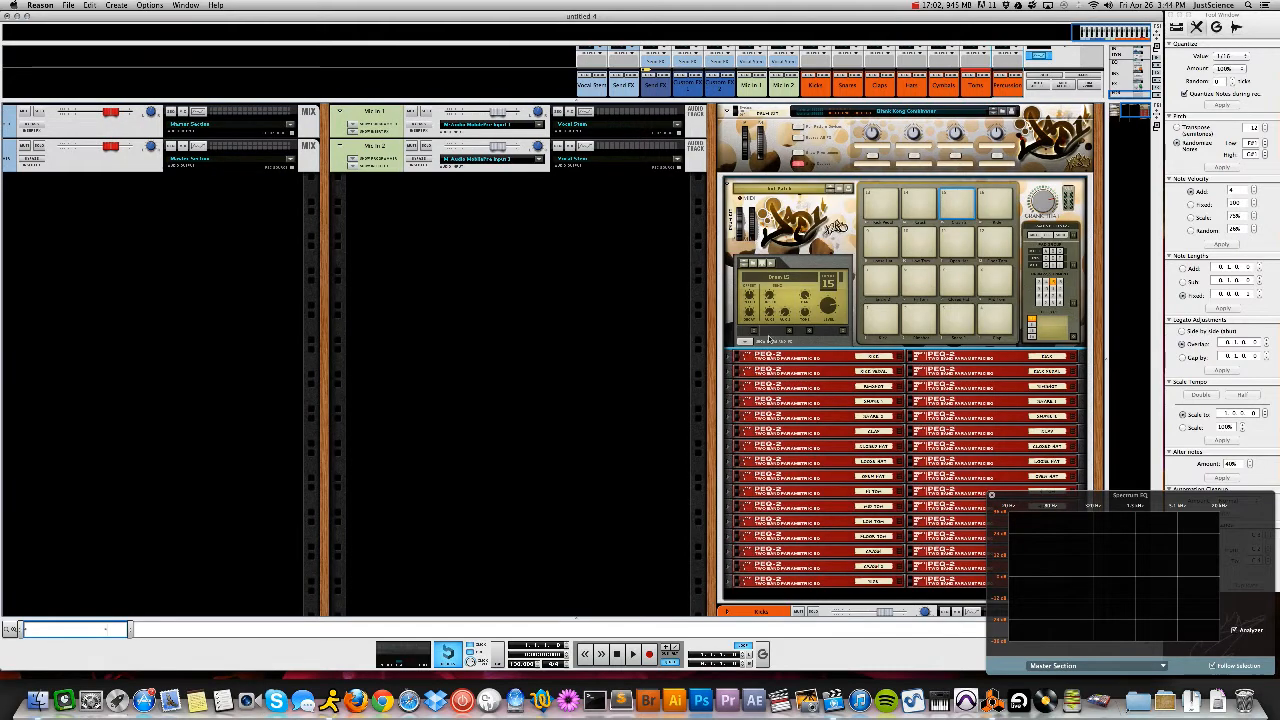
click(744, 342)
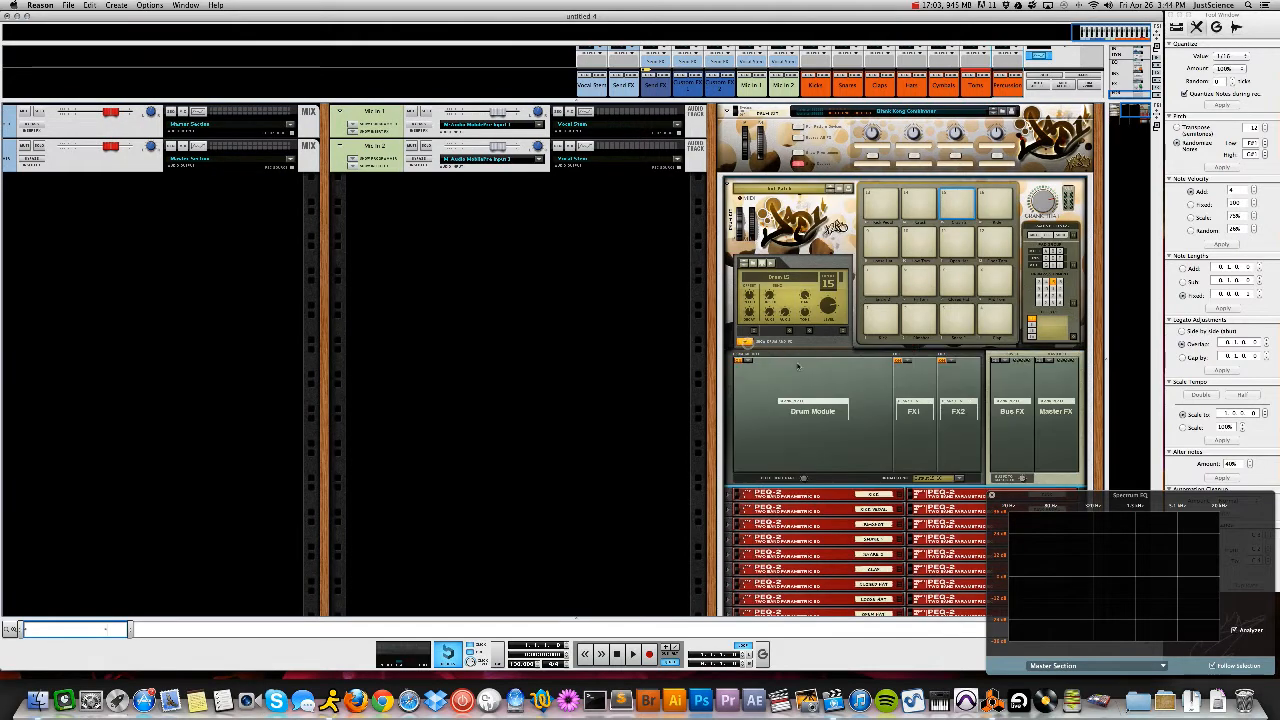
click(868, 324)
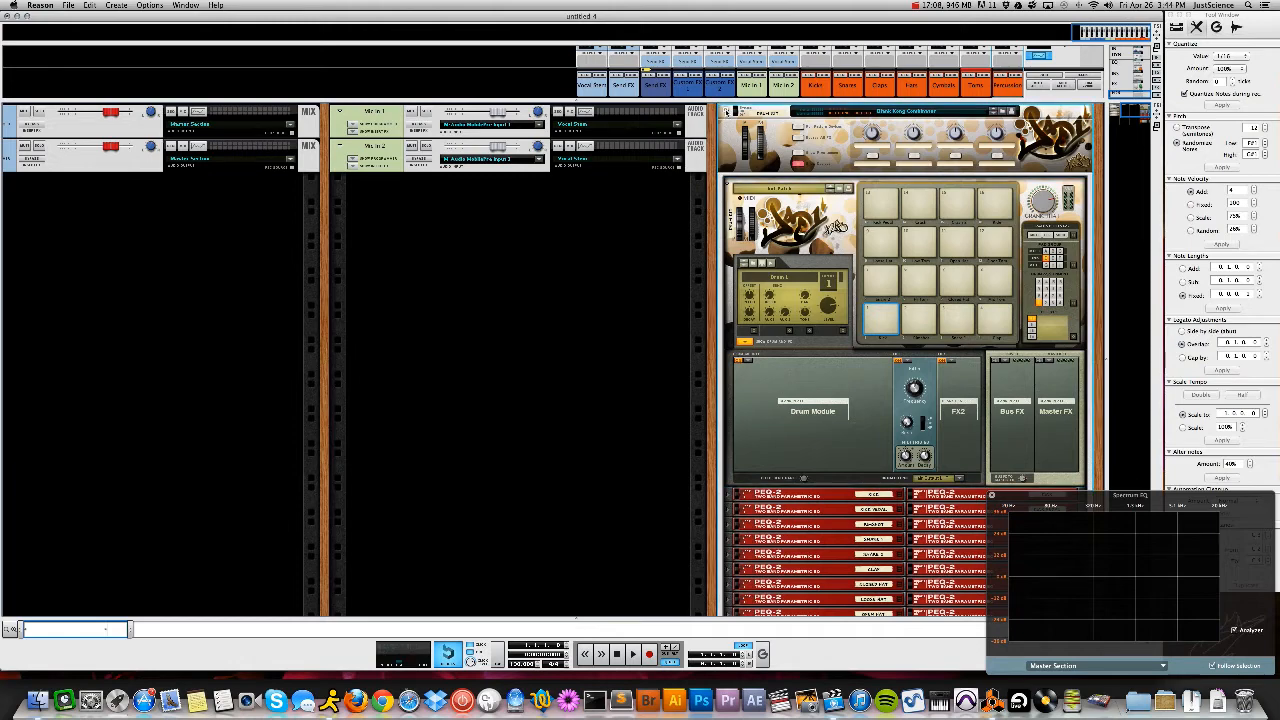
Hide the devices inside the Kong Combinator and unfold the Percussion mix channel to show its Spider Audio merger
click(729, 112)
click(727, 111)
click(800, 163)
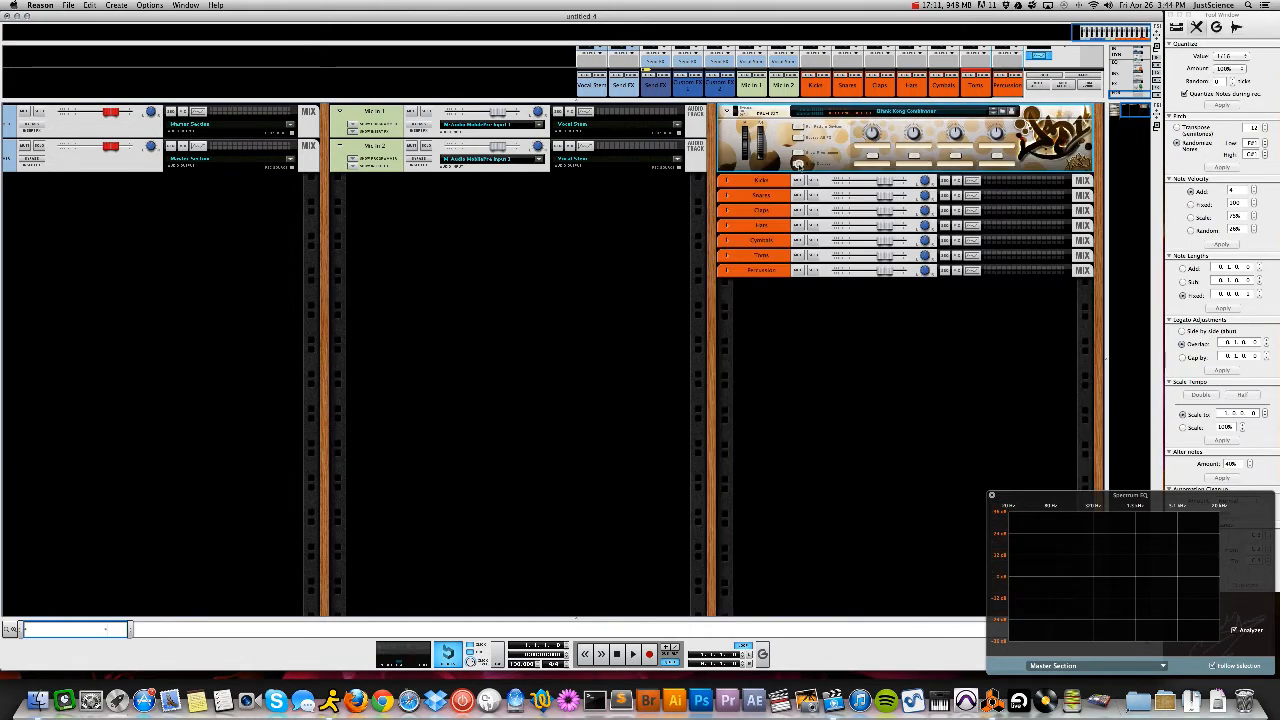
click(767, 274)
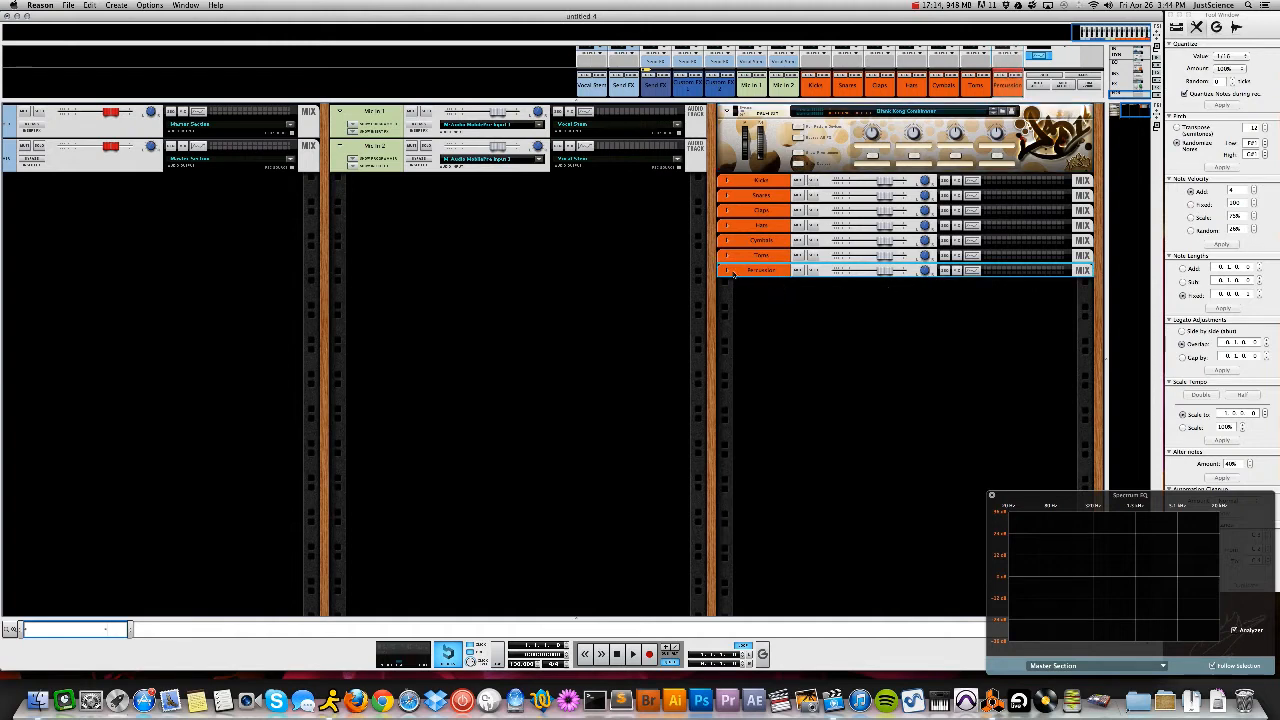
click(728, 271)
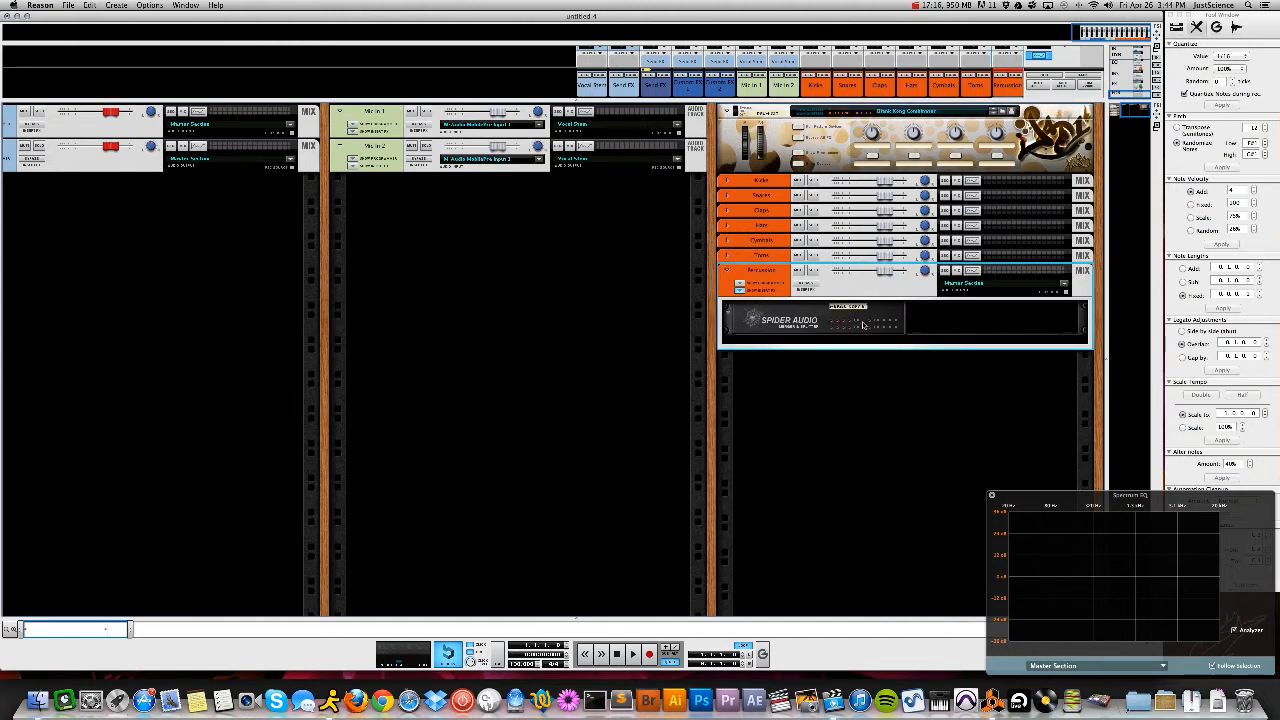
Create an Insta Shakers instrument from the Custom Patches folder below the Percussion mix channel
right_click(838, 374)
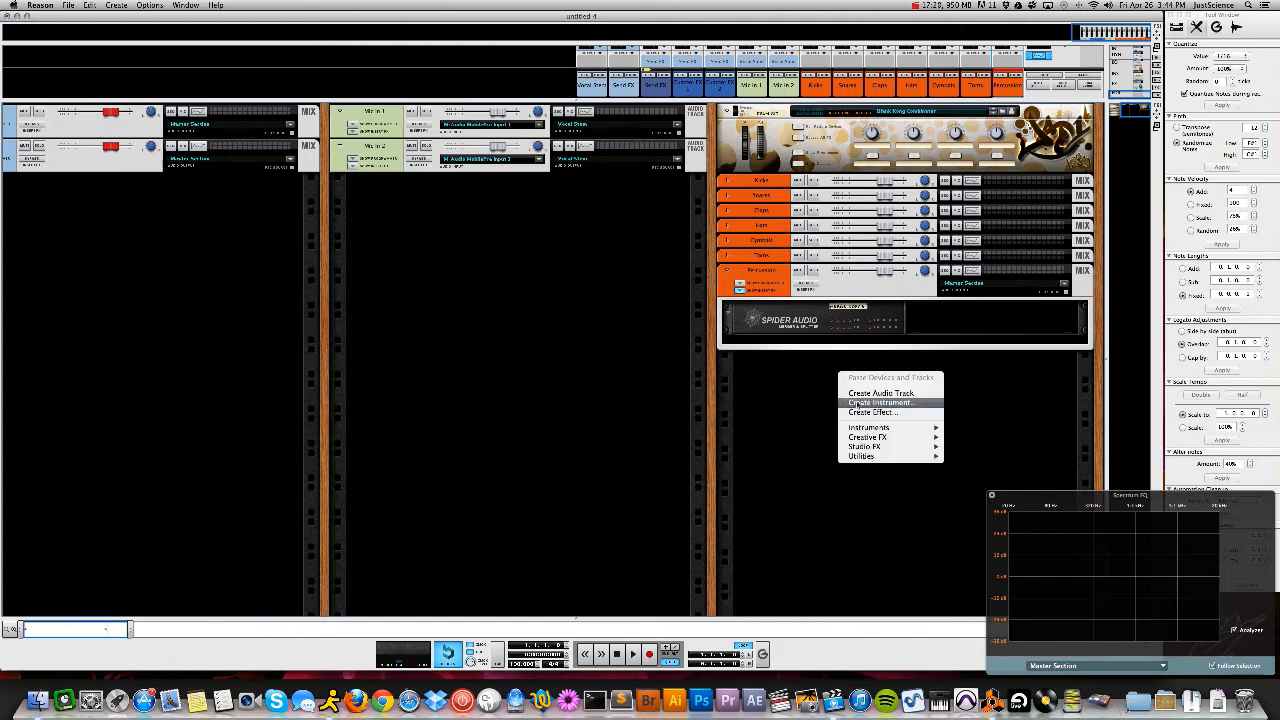
right_click(789, 388)
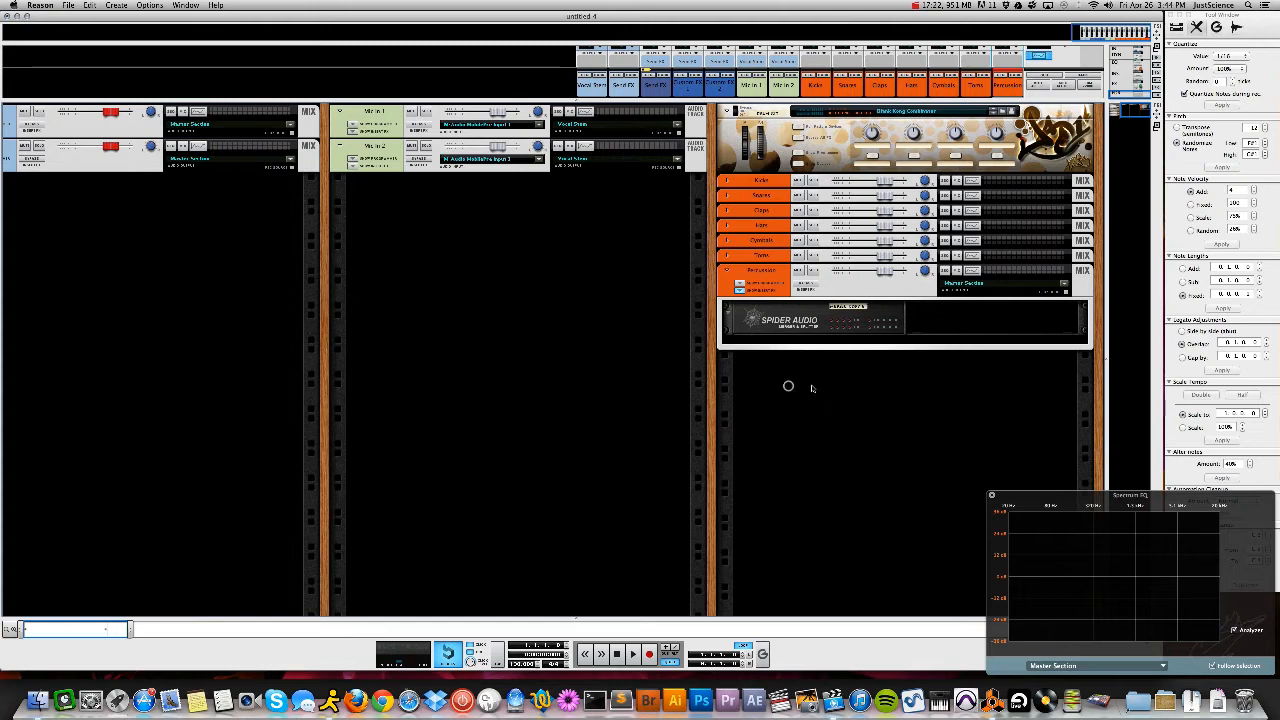
right_click(813, 385)
key(shift)
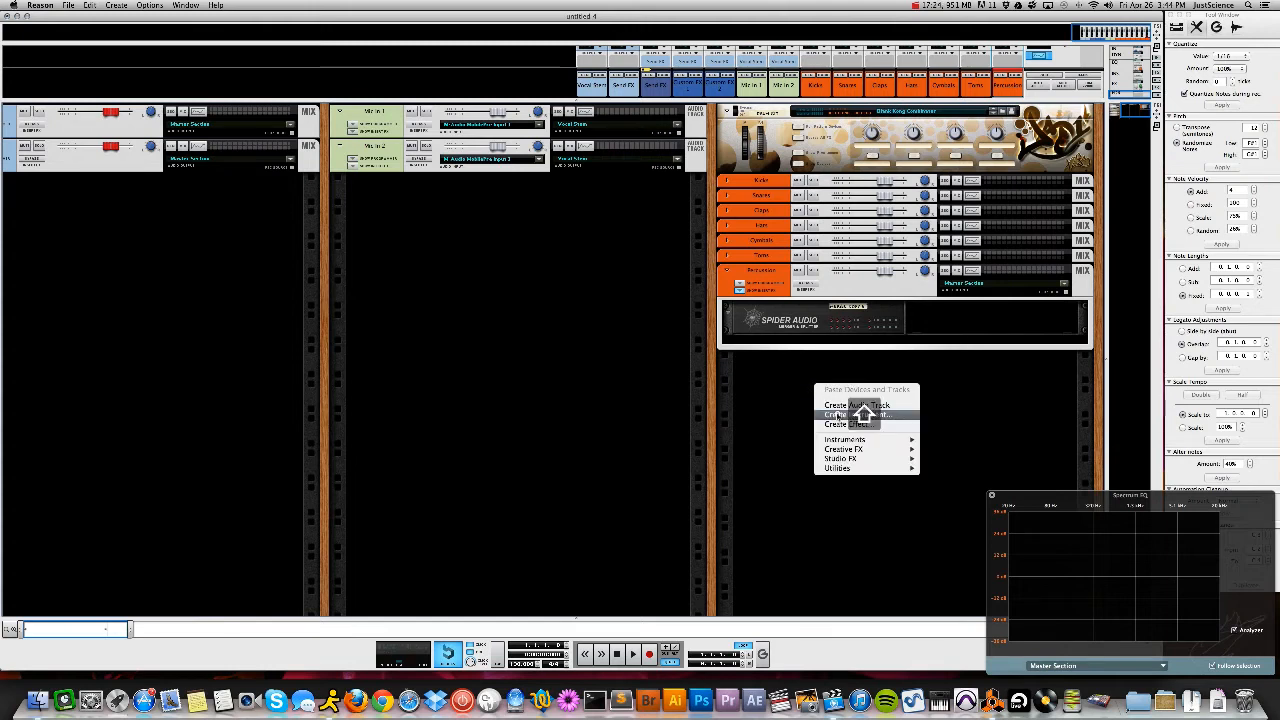
shift+click(838, 415)
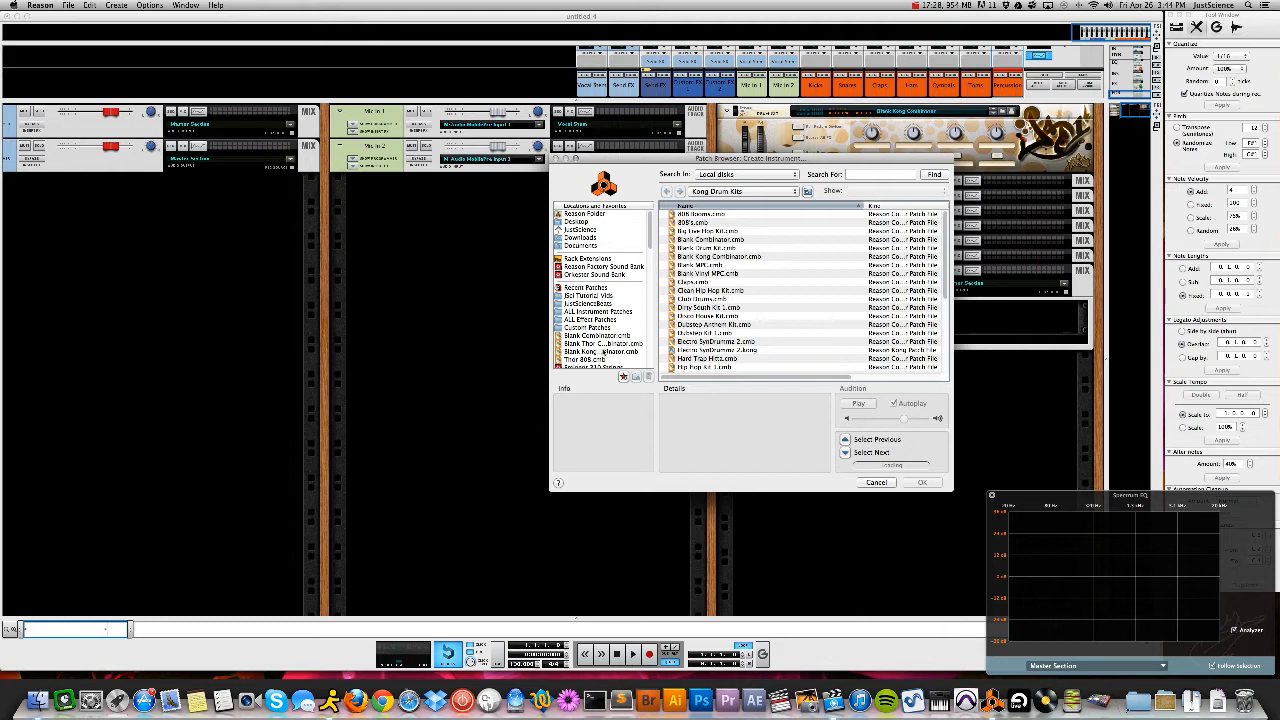
click(586, 327)
click(694, 308)
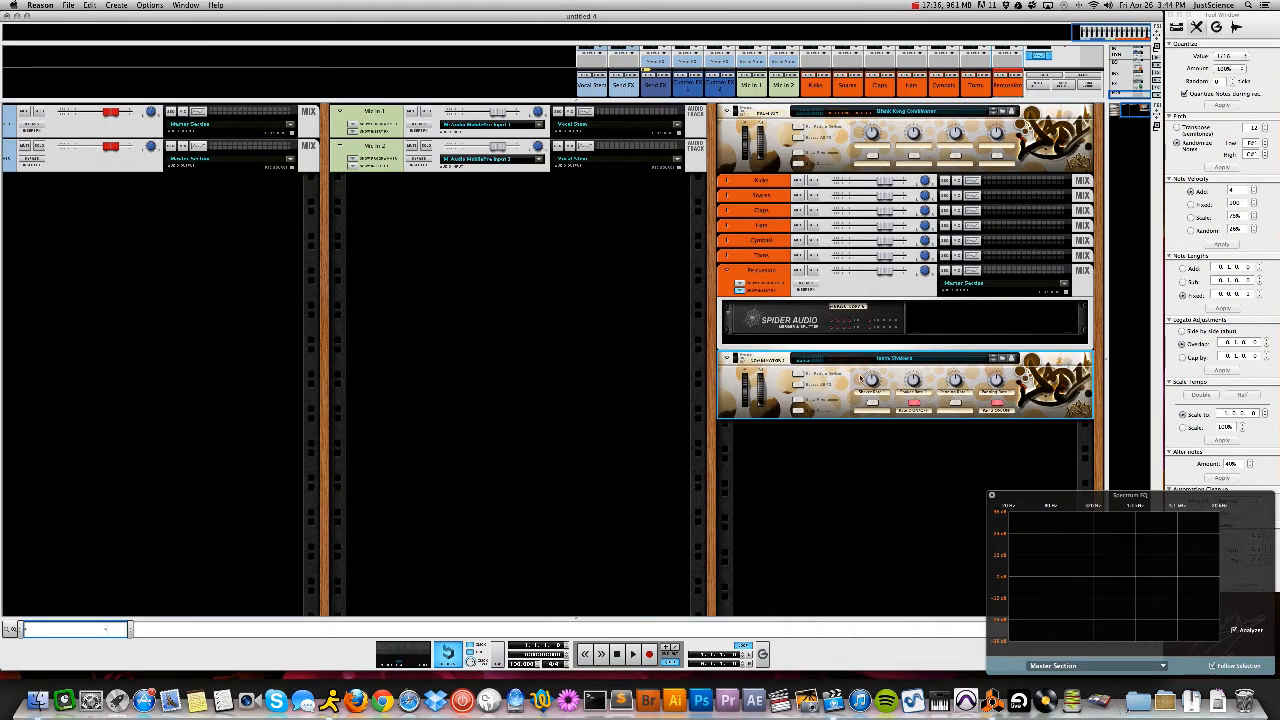
Rename the new Combinator as Insta Shakers
click(761, 361)
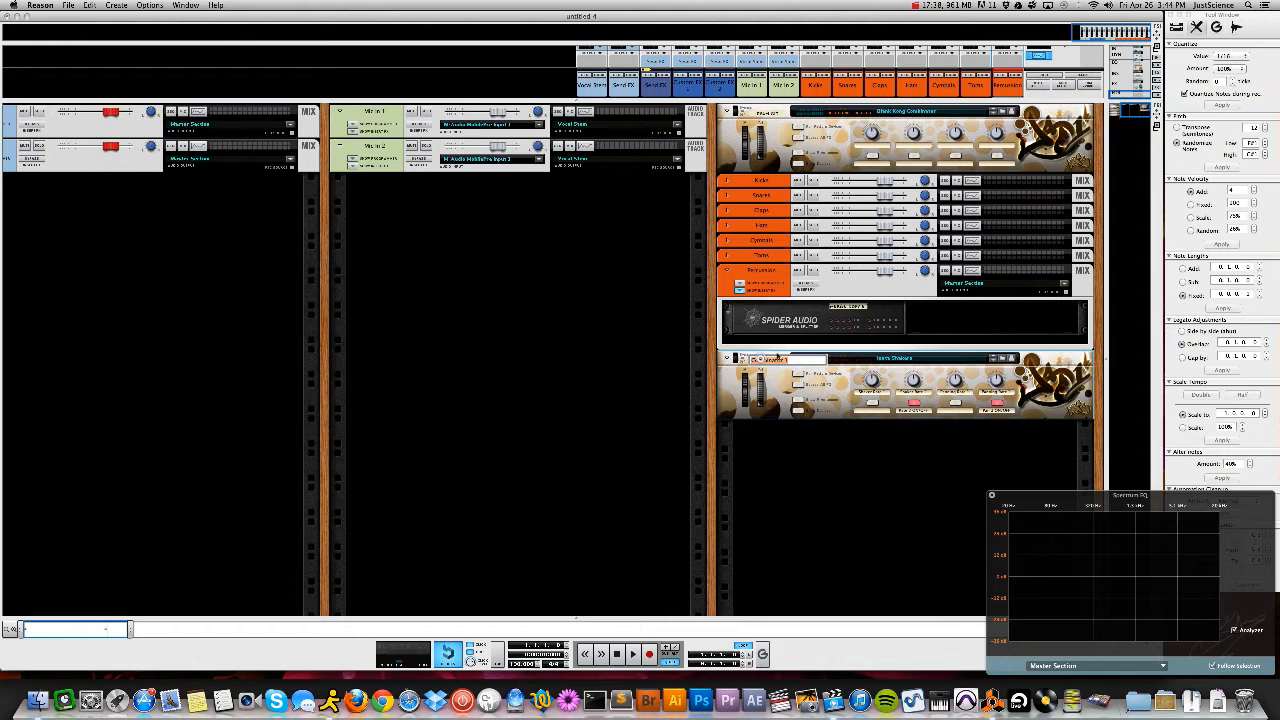
text(Insta Shakers)
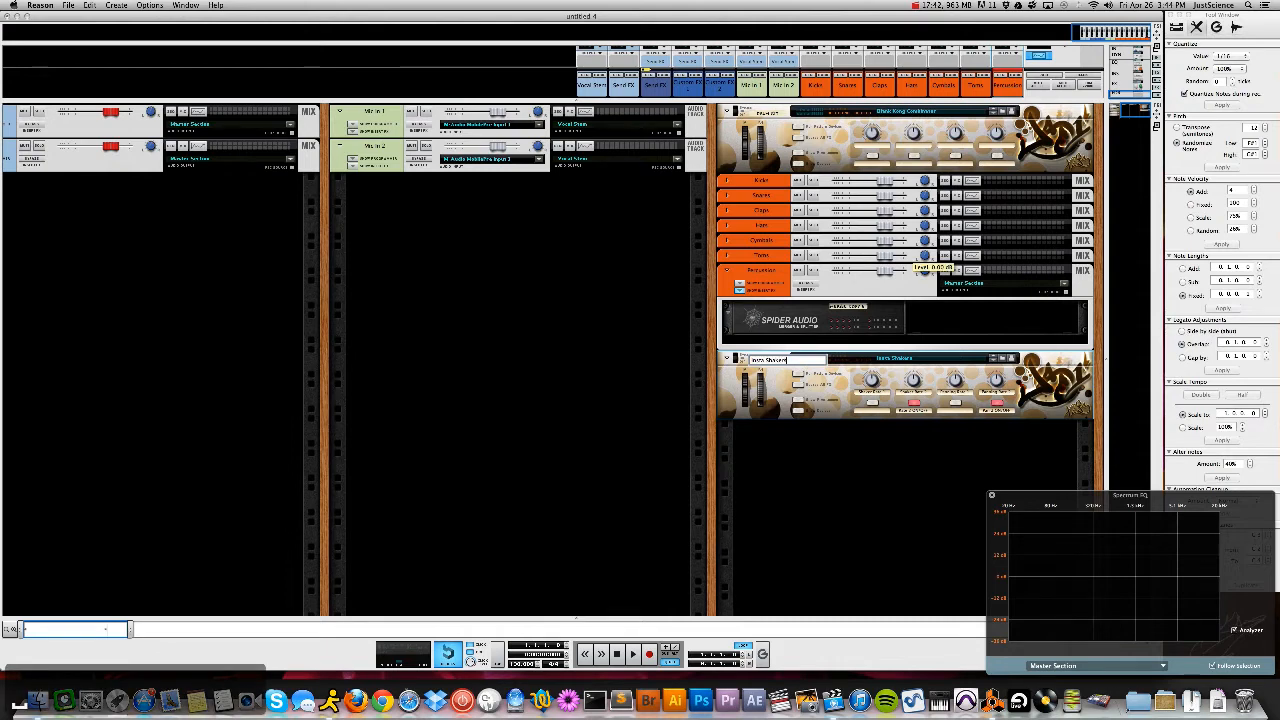
key(Return)
Copy the Dr. OctoRex loop inside the Insta Shakers Combinator to its track, hide the devices and check the clips in the sequencer
click(798, 410)
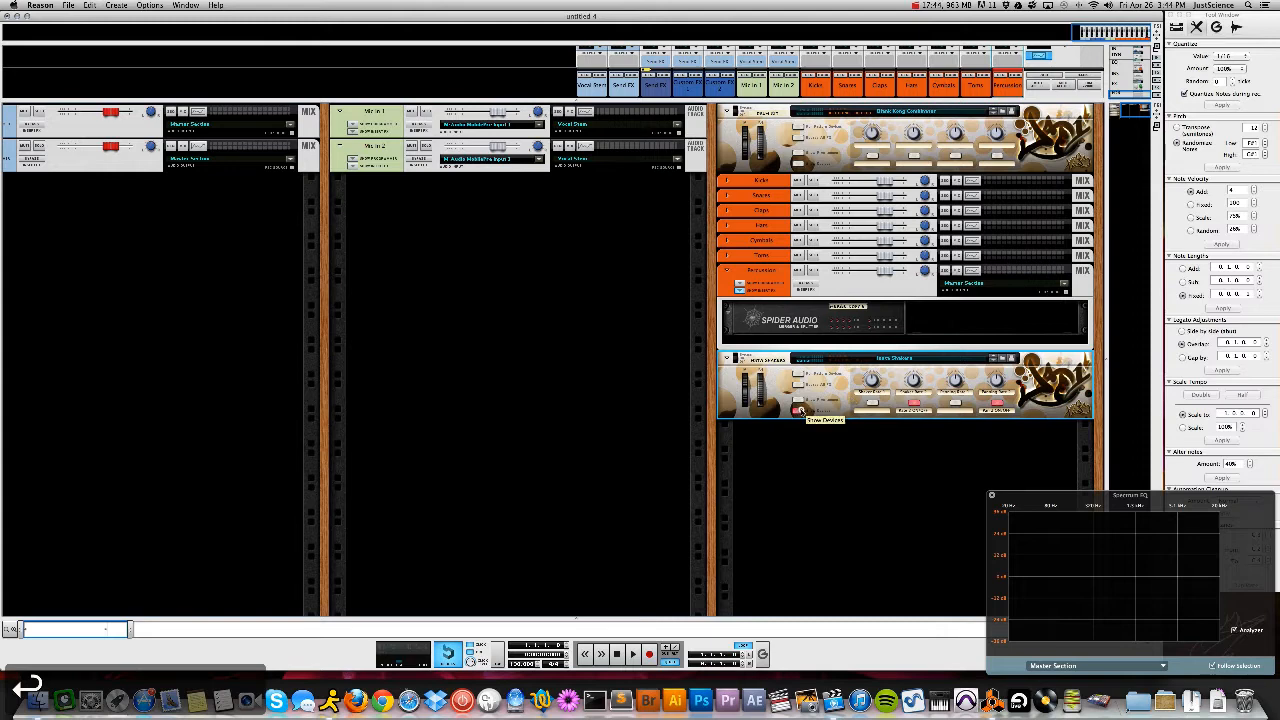
click(729, 466)
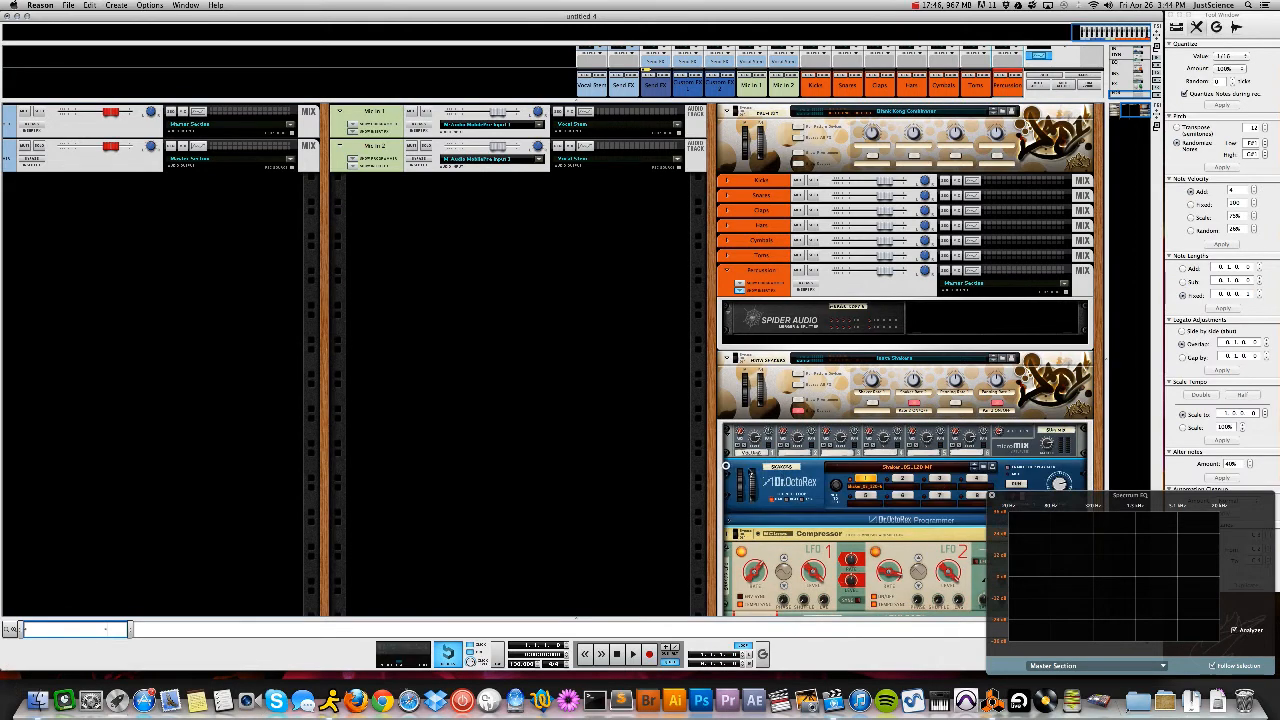
right_click(794, 485)
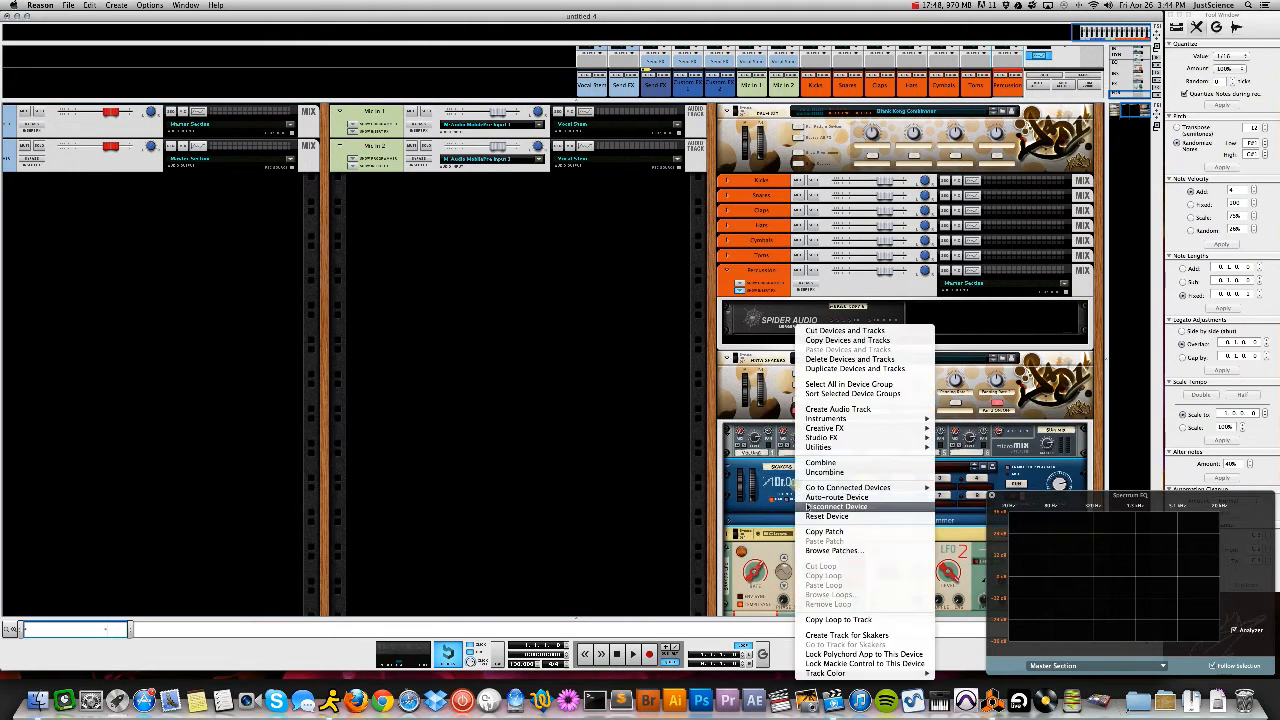
click(828, 620)
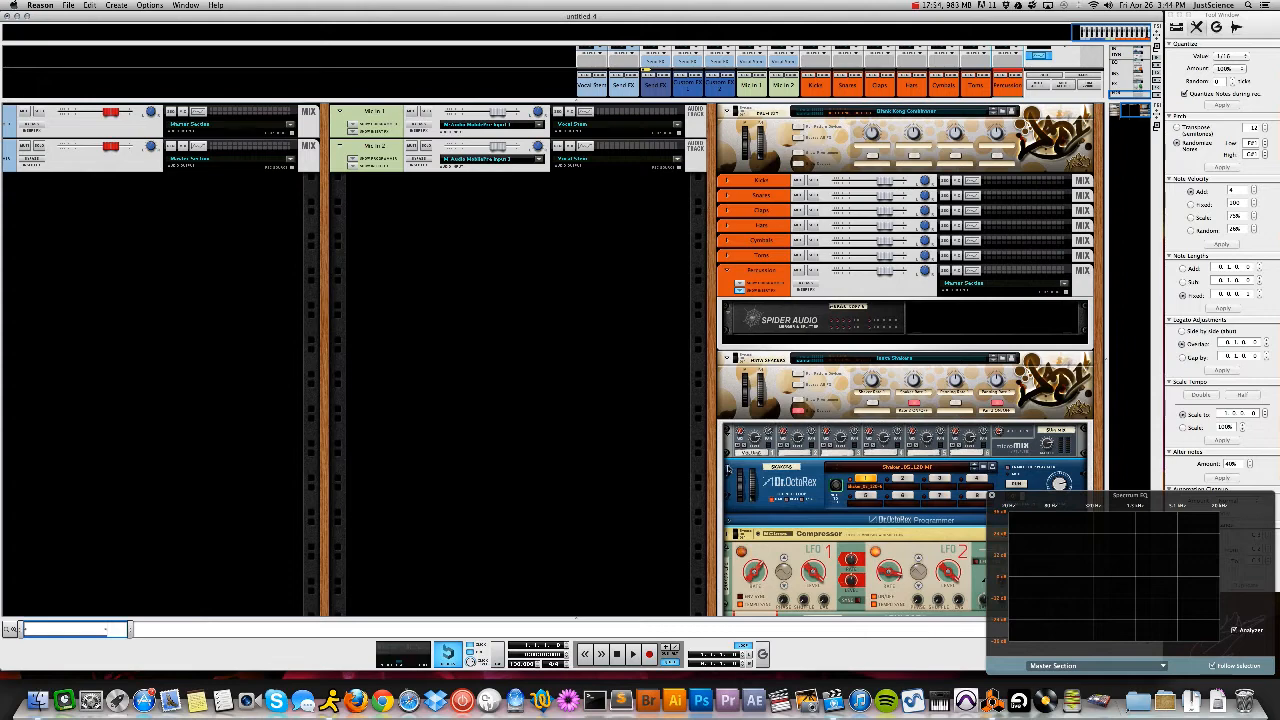
click(727, 466)
click(797, 411)
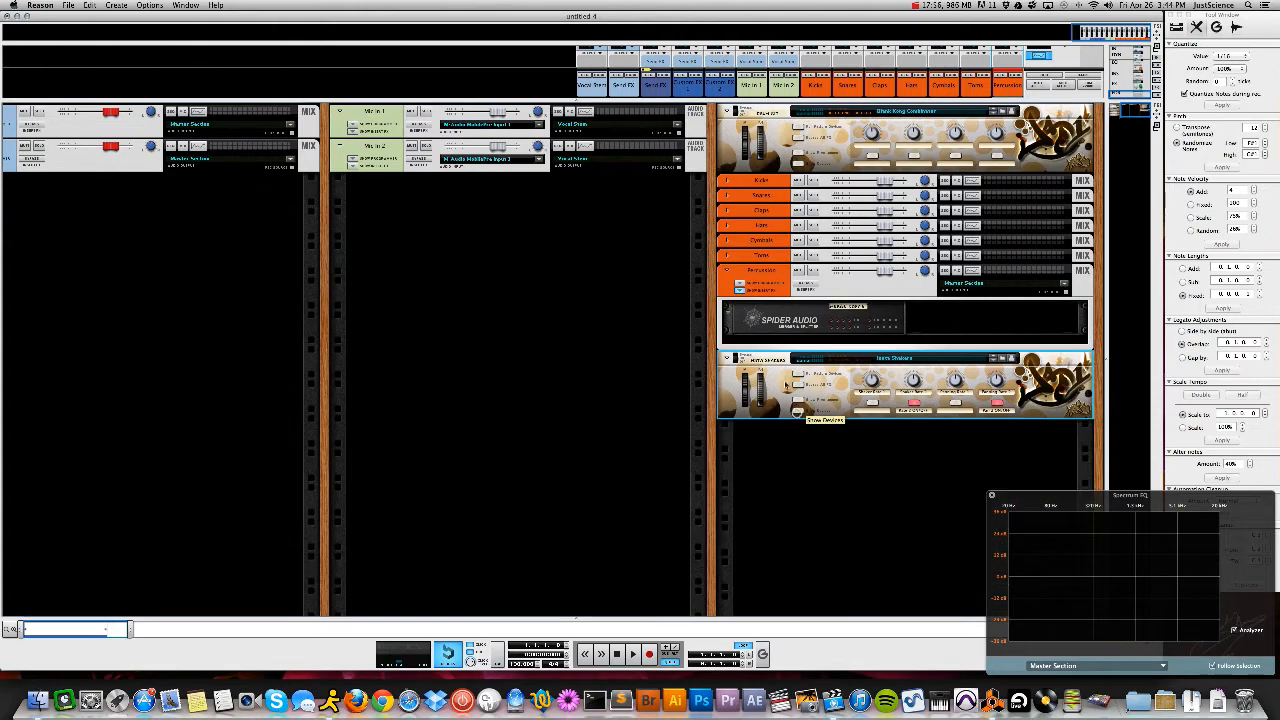
drag(579, 612, 582, 308)
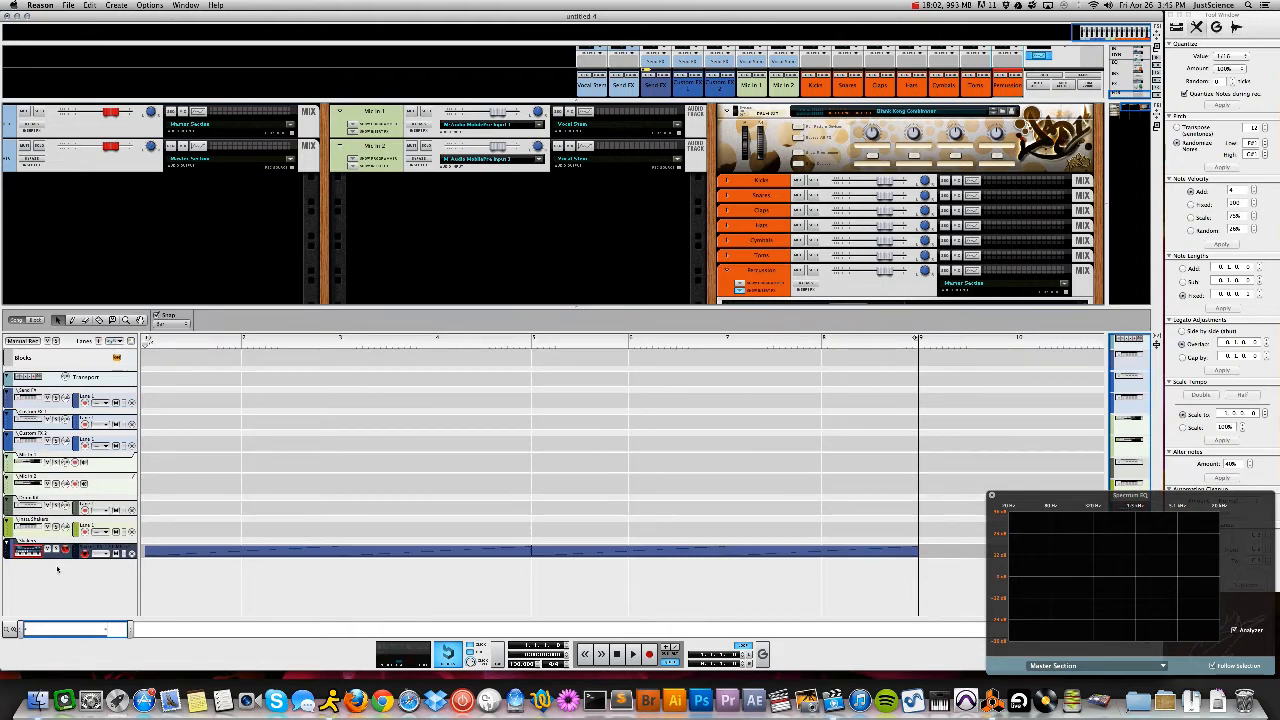
drag(574, 307, 588, 618)
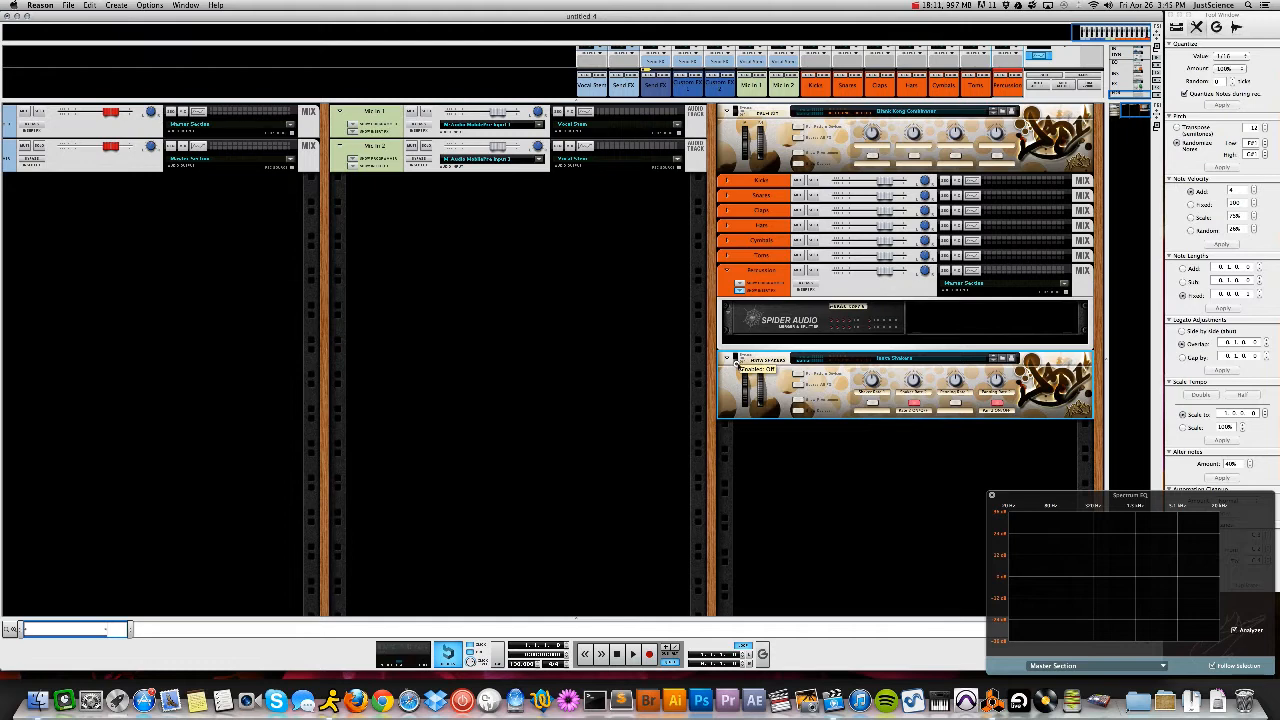
Flip the rack to its rear and cable the Insta Shakers Combinator's output to the Percussion Spider Audio merger's input
key(Tab)
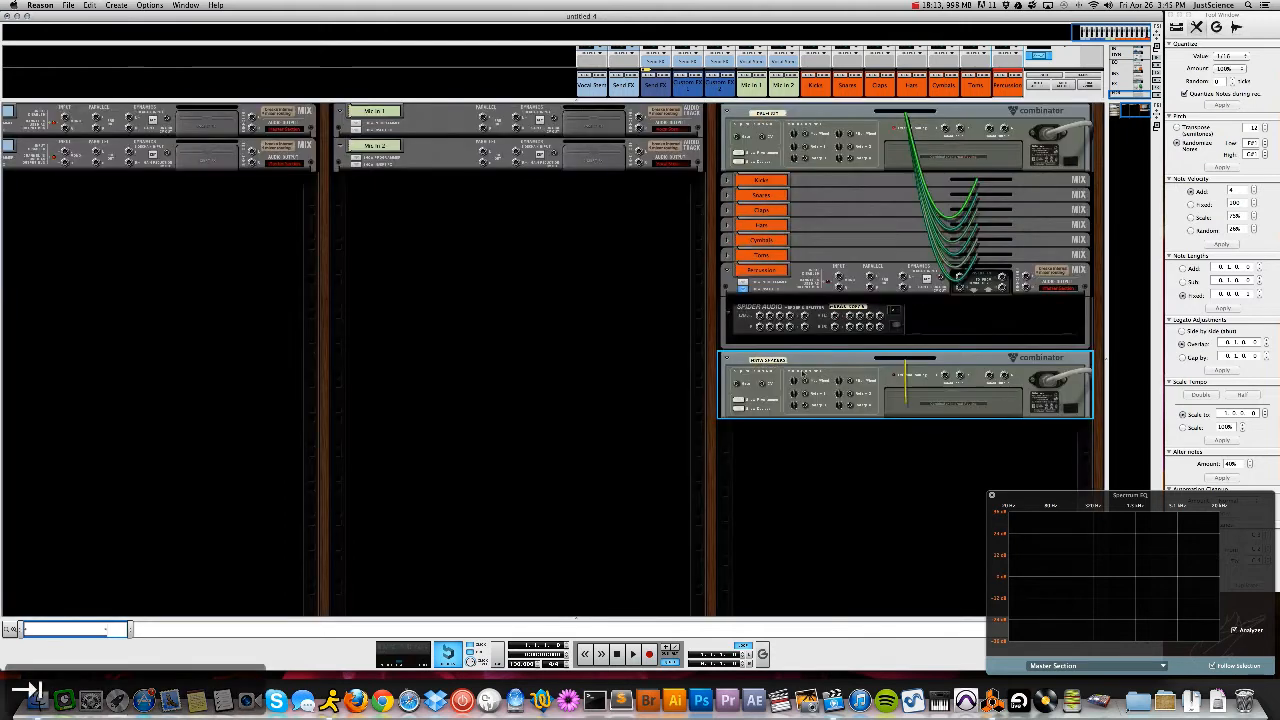
drag(992, 378, 760, 318)
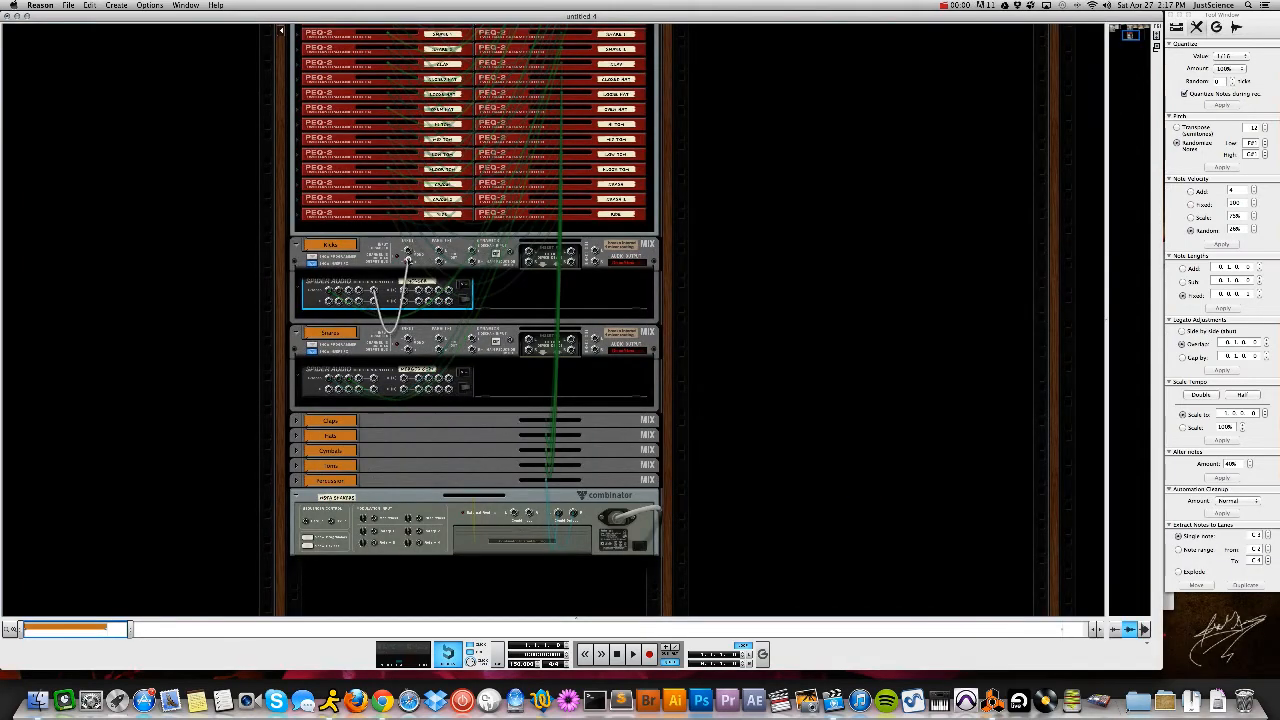
Cable the Spider Audio merger outputs to the inputs of the Kicks, Snares, Claps and Hats mix channels
drag(408, 260, 407, 251)
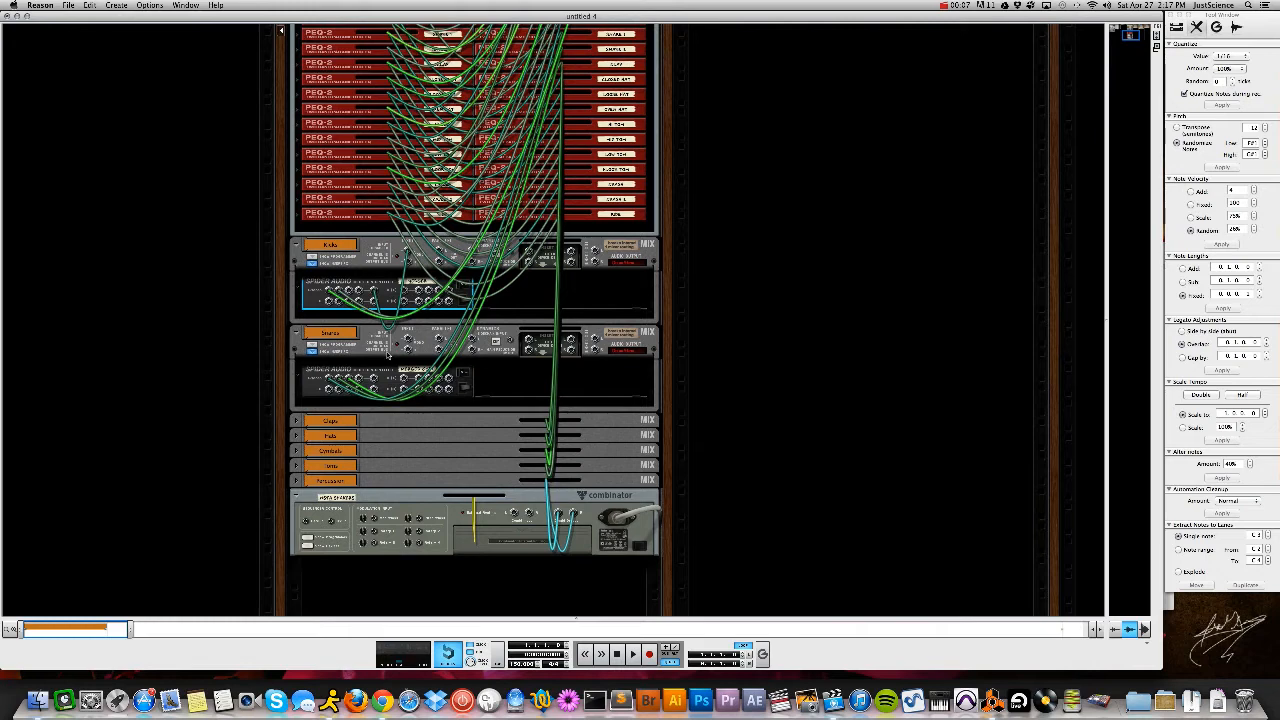
drag(376, 379, 408, 342)
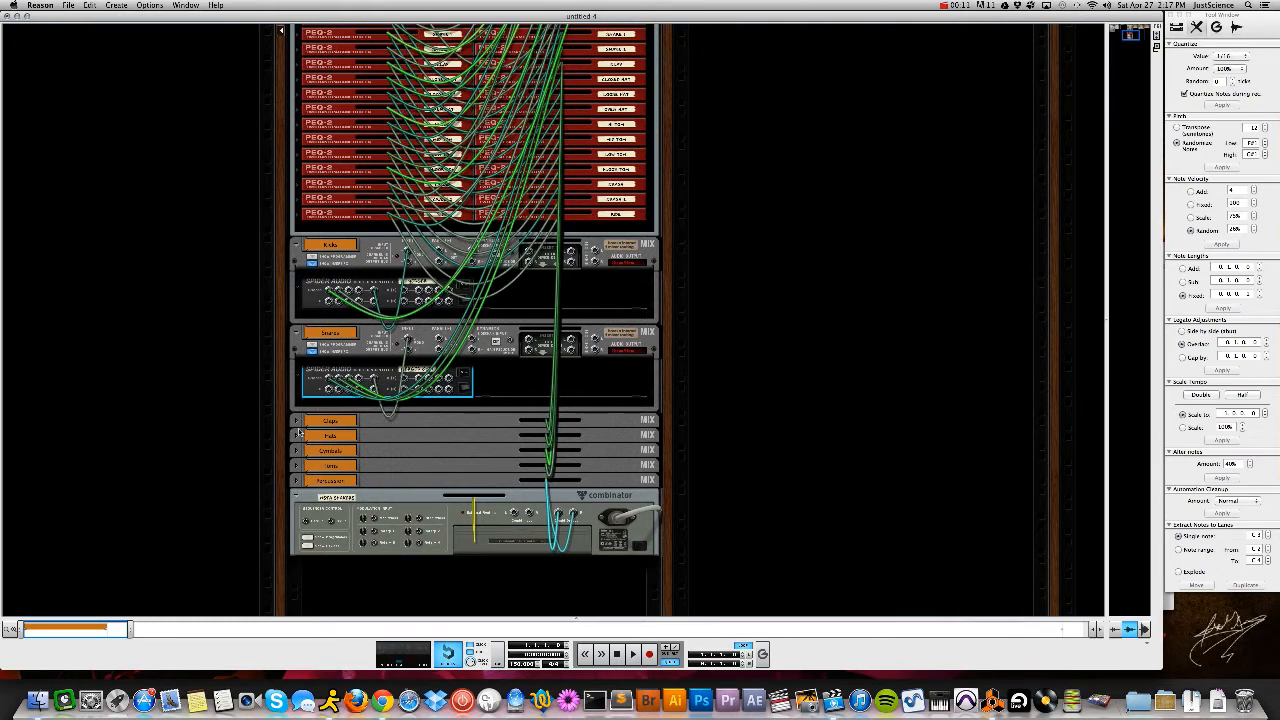
click(296, 420)
drag(376, 467, 408, 428)
click(296, 510)
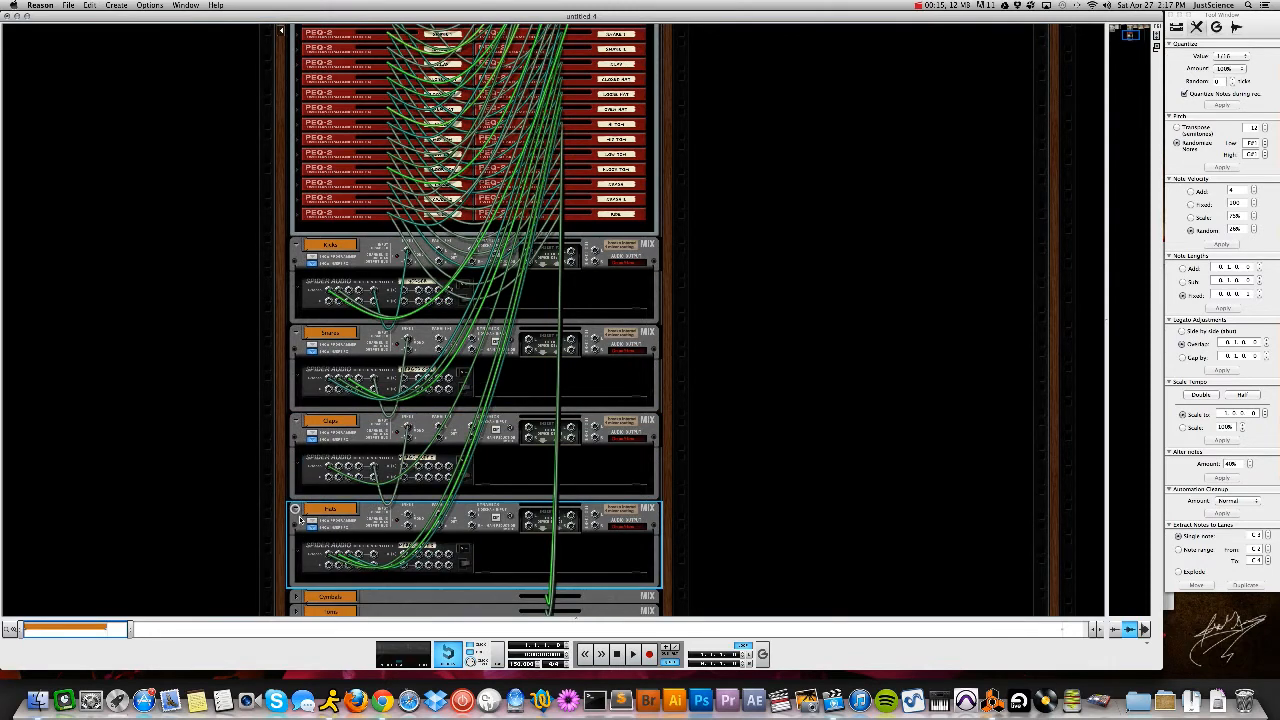
drag(375, 558, 409, 514)
Fold the Kicks, Snares, Claps and Hats channels, and cable the Cymbals Spider's merged output to its mix channel input before folding it
click(296, 246)
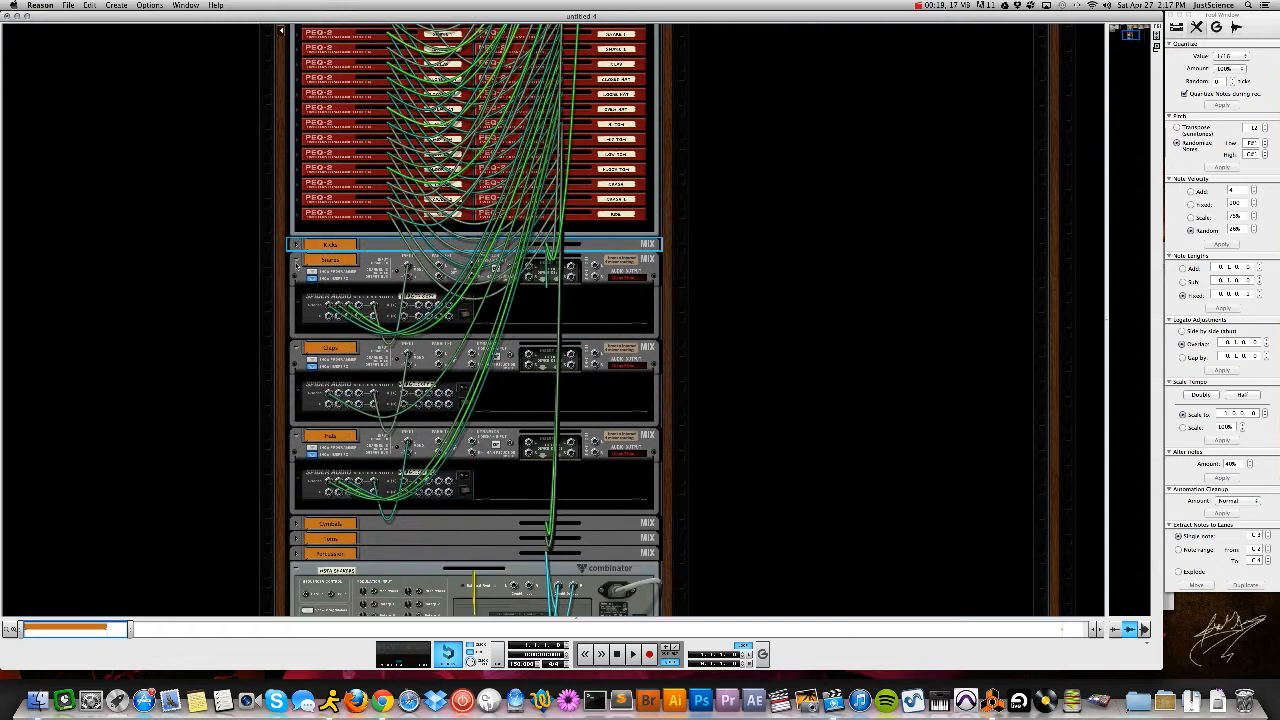
click(295, 260)
click(296, 276)
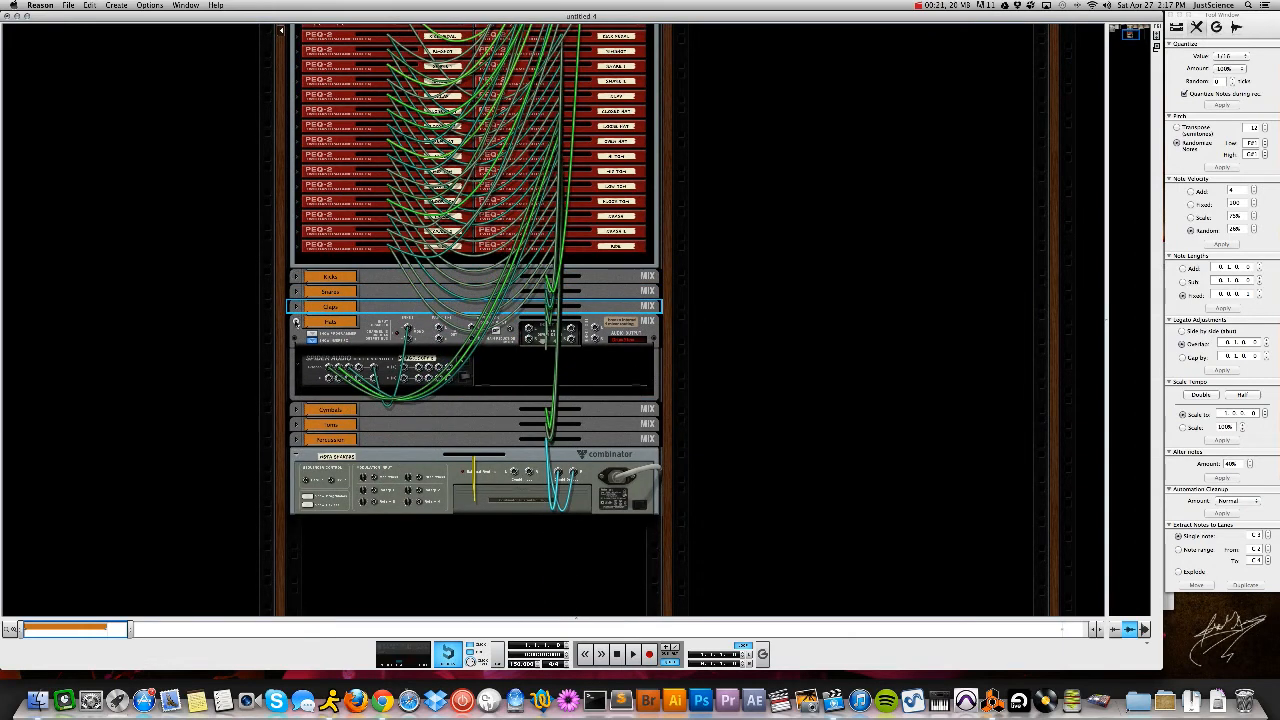
click(298, 325)
click(296, 410)
drag(376, 462, 408, 418)
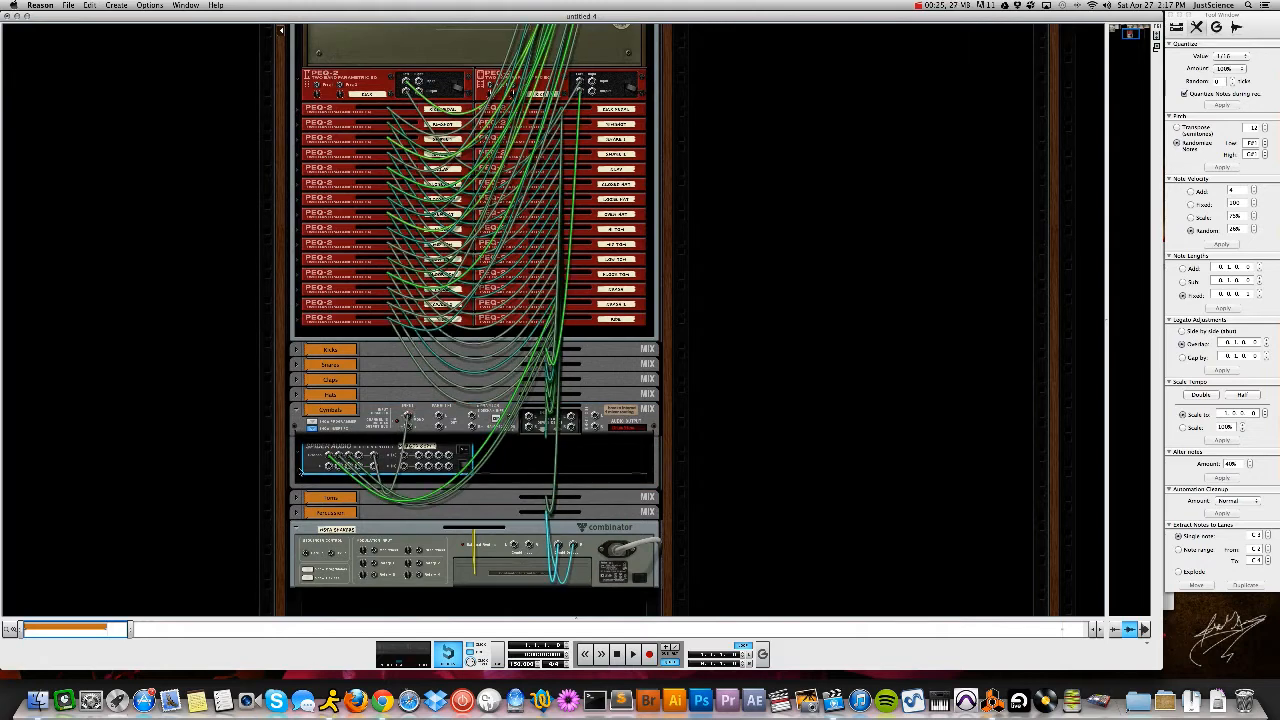
click(296, 410)
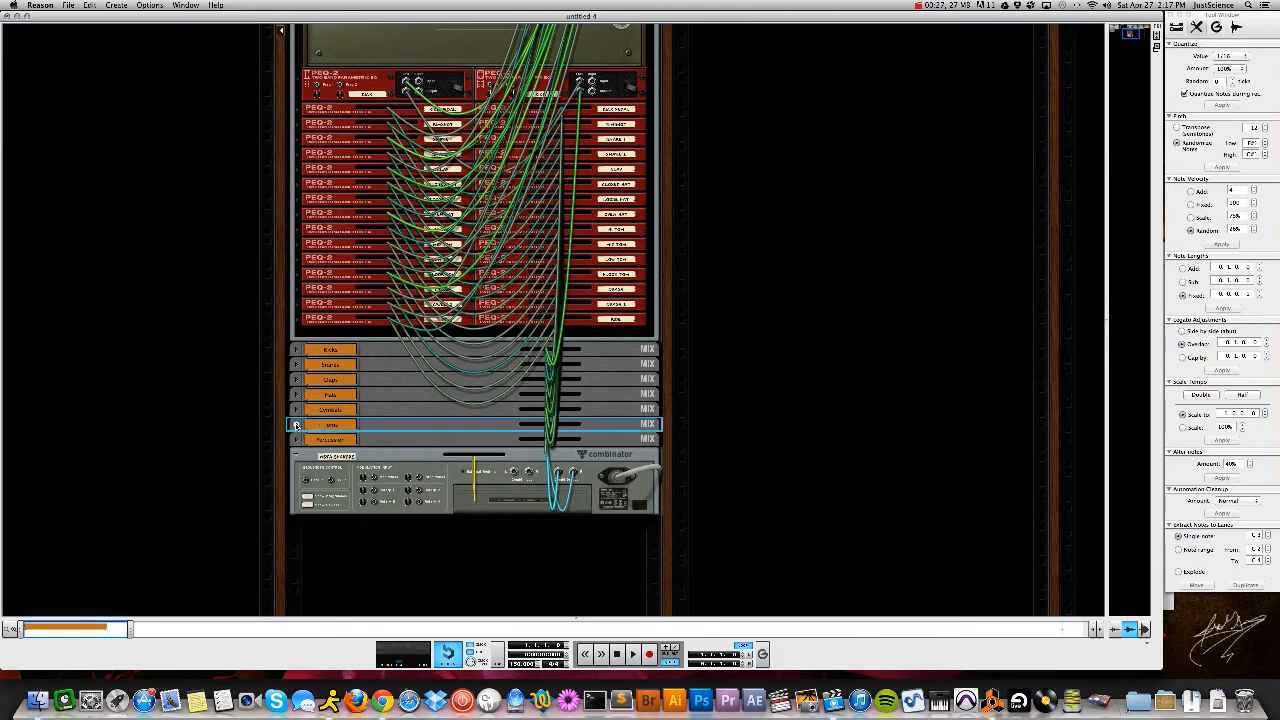
Cable the merged outputs of the Toms and Percussion Spiders to the inputs of their mix channels
click(296, 425)
drag(374, 472, 407, 434)
click(295, 425)
click(295, 425)
click(296, 440)
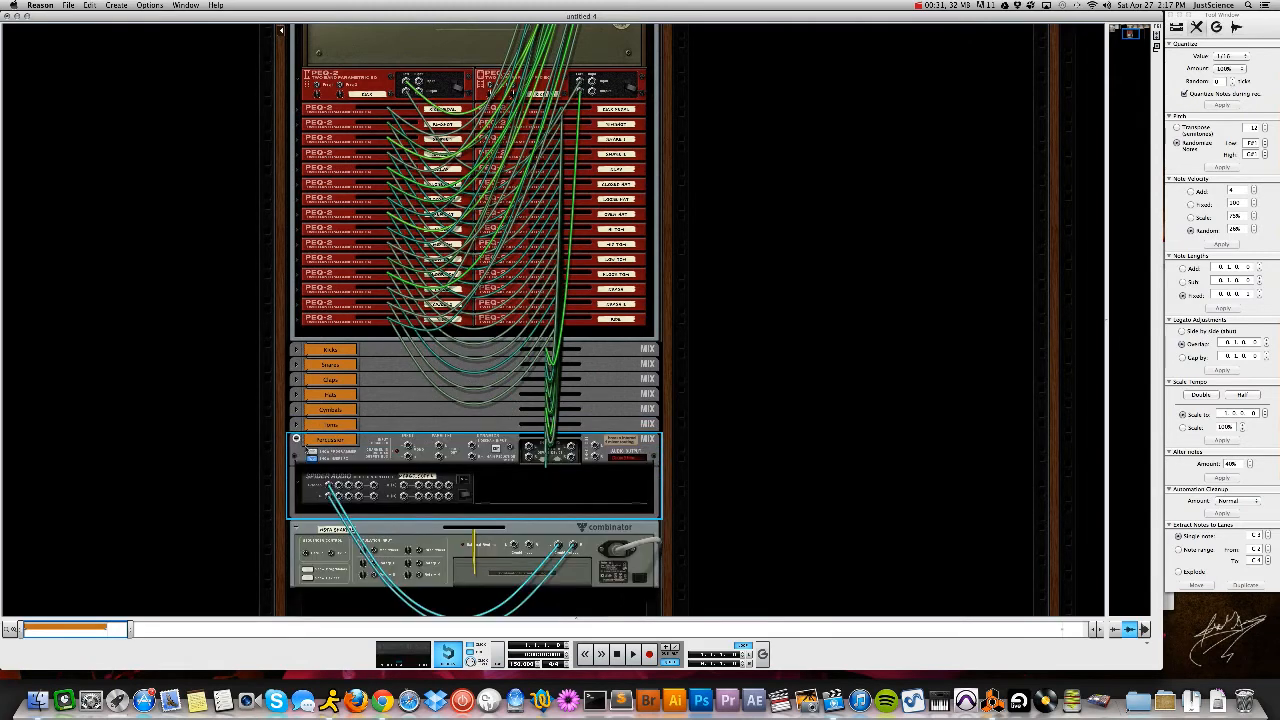
drag(376, 486, 408, 447)
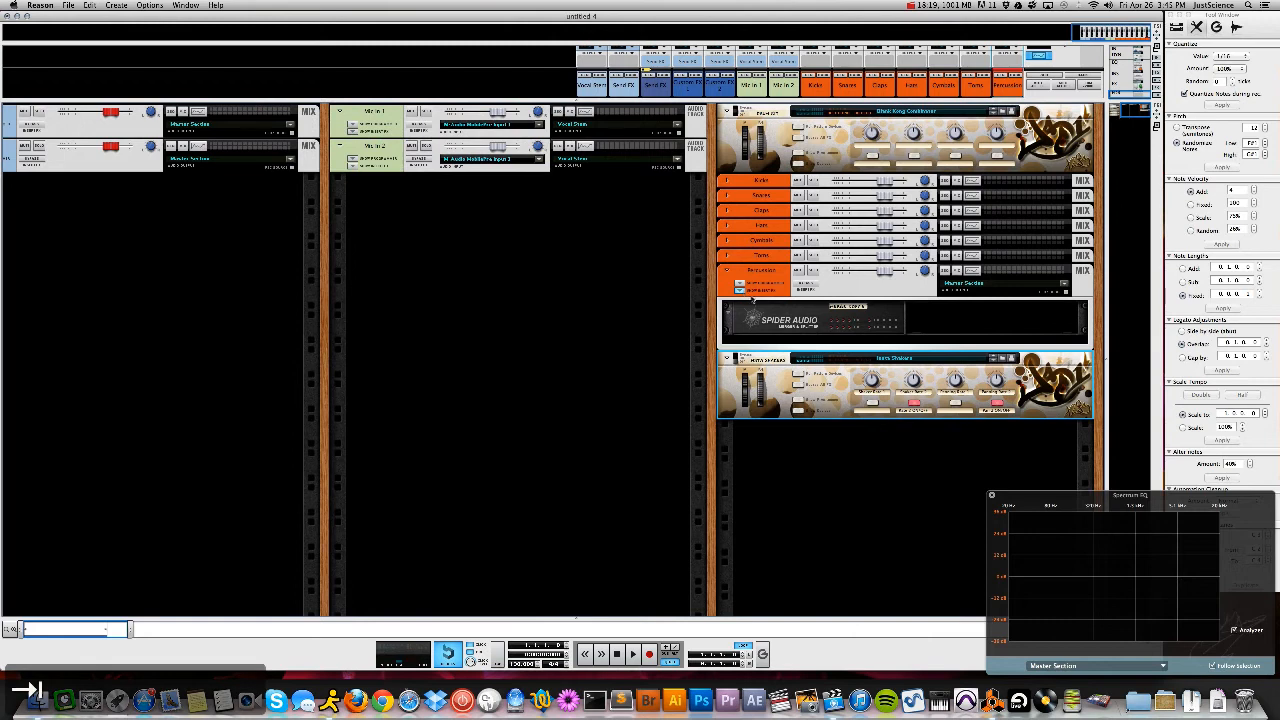
Fold the Percussion channel and route the mix channels from Kicks through Percussion to a new output bus
click(727, 272)
click(752, 185)
shift+click(757, 271)
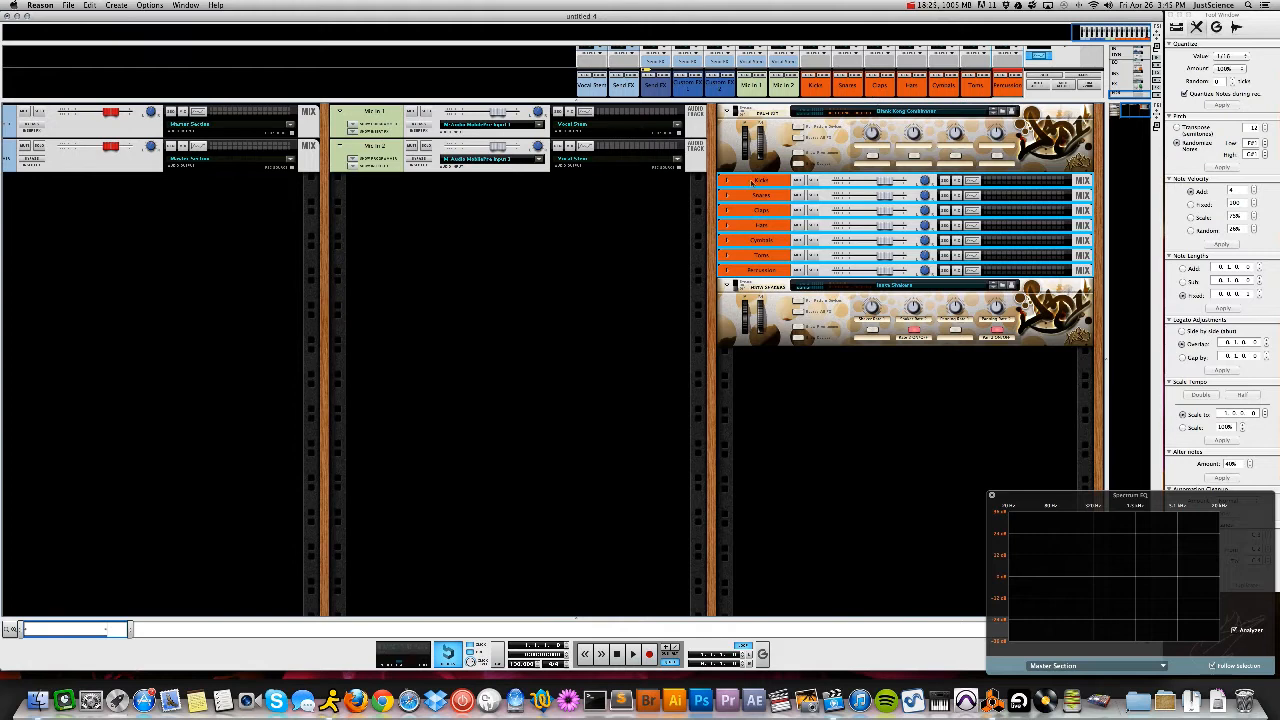
right_click(753, 181)
mouse_move(811, 387)
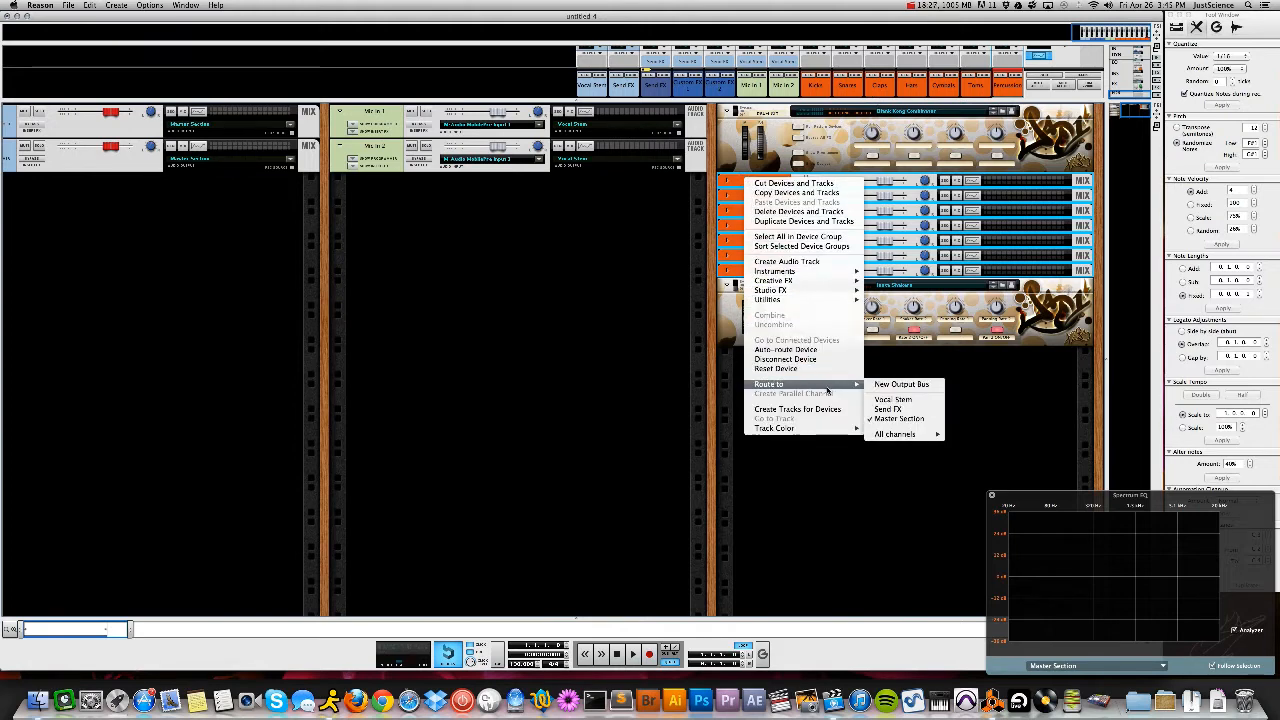
click(884, 386)
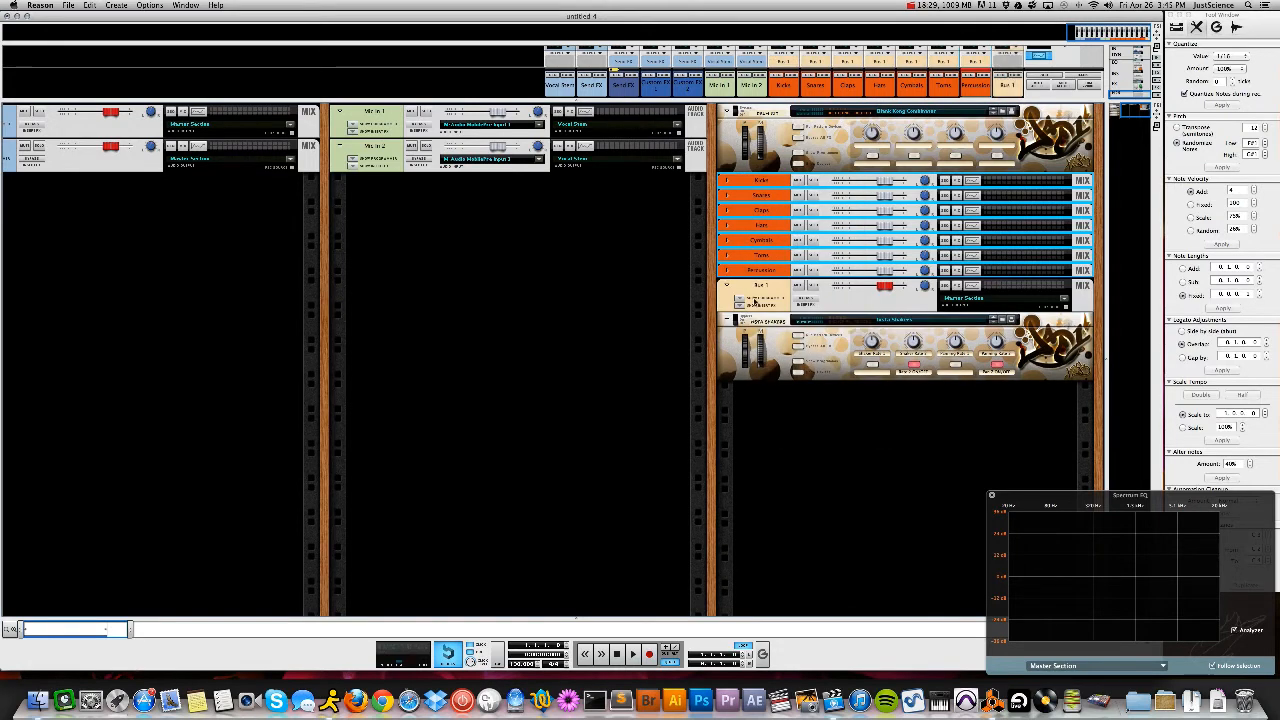
Rename the new output bus as Drum Stem and set its track color to Light Blue
click(760, 287)
text(Drum Stem)
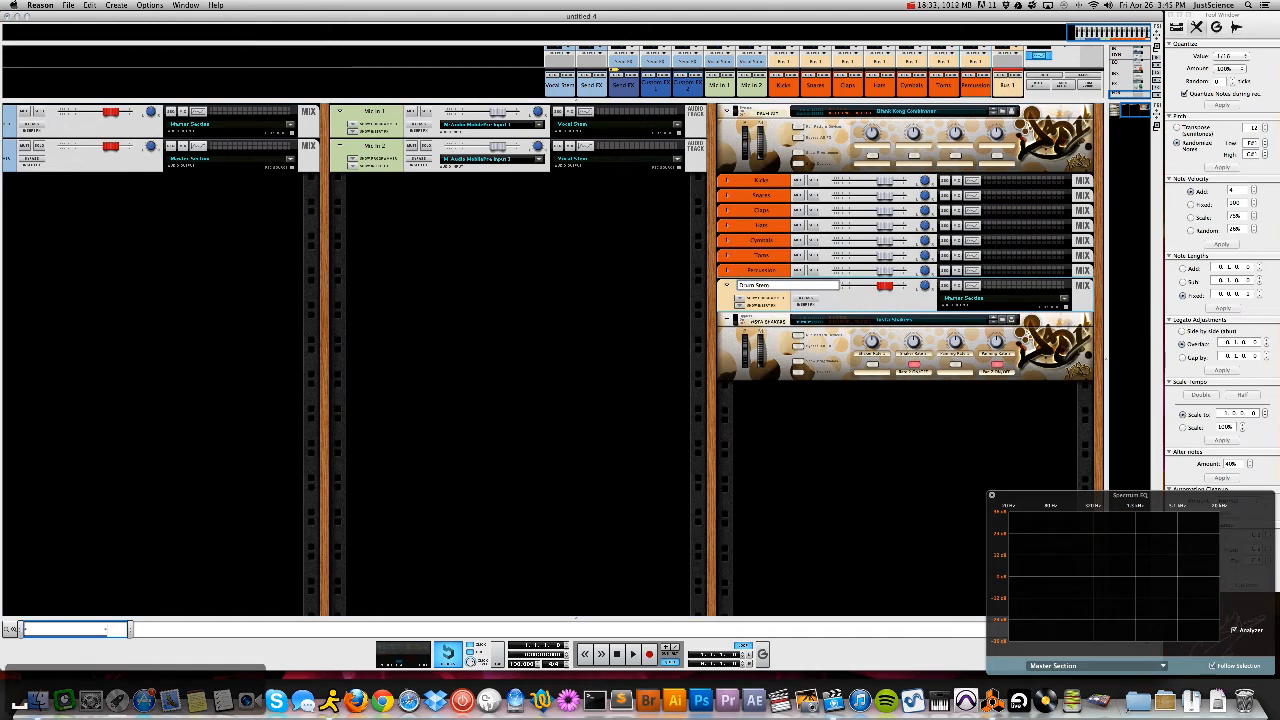
key(Return)
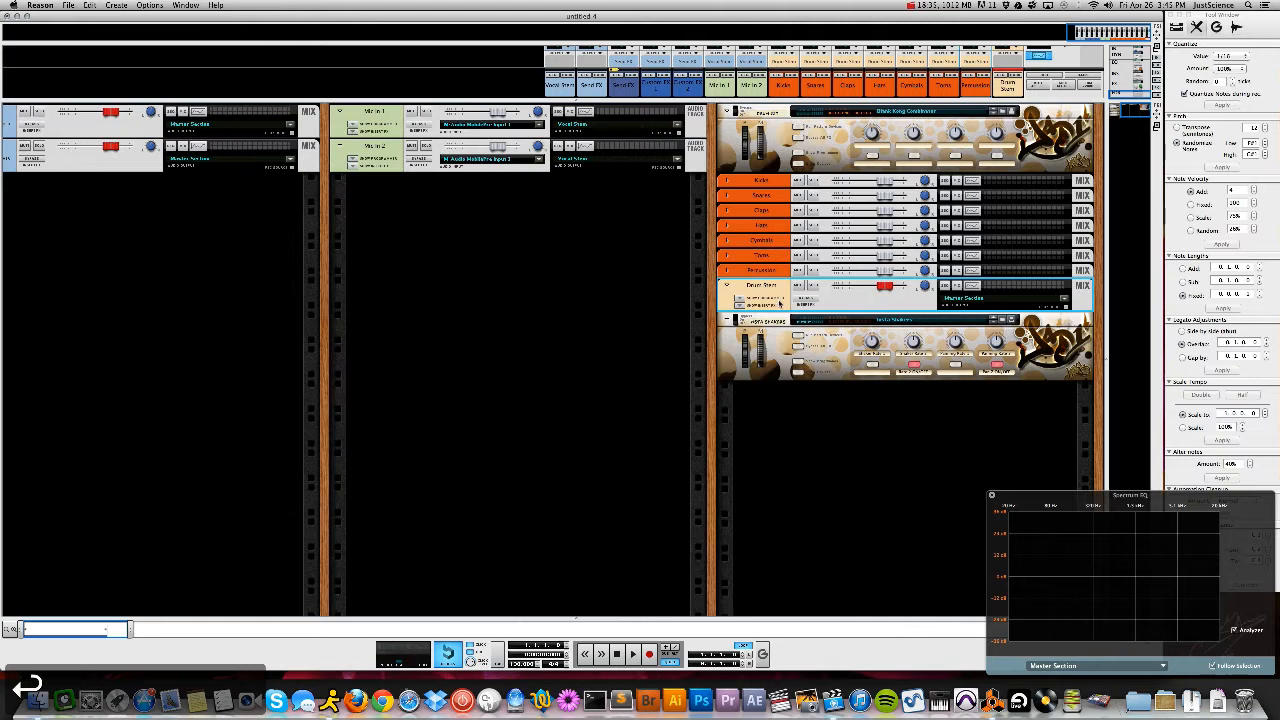
right_click(776, 297)
mouse_move(805, 615)
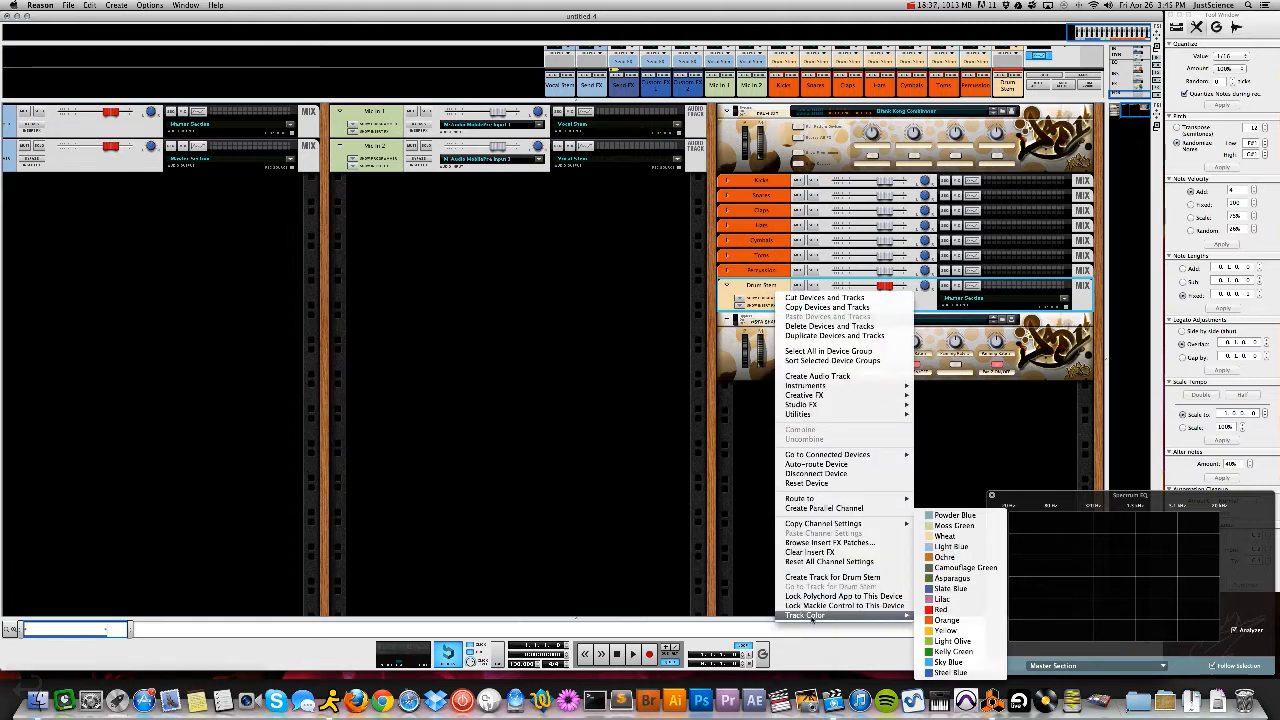
click(942, 547)
Move the Drum Stem bus directly after Vocal Stem in both the rack and the mixer
drag(745, 287, 77, 160)
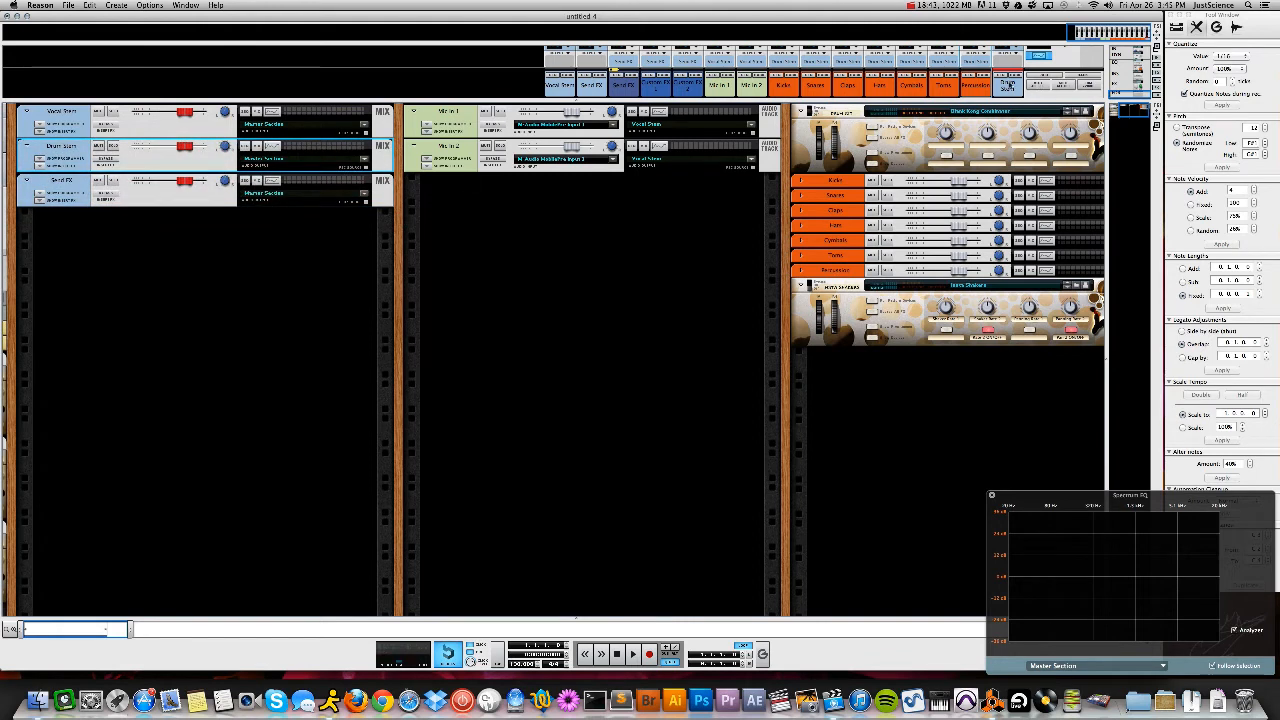
drag(1004, 88, 585, 86)
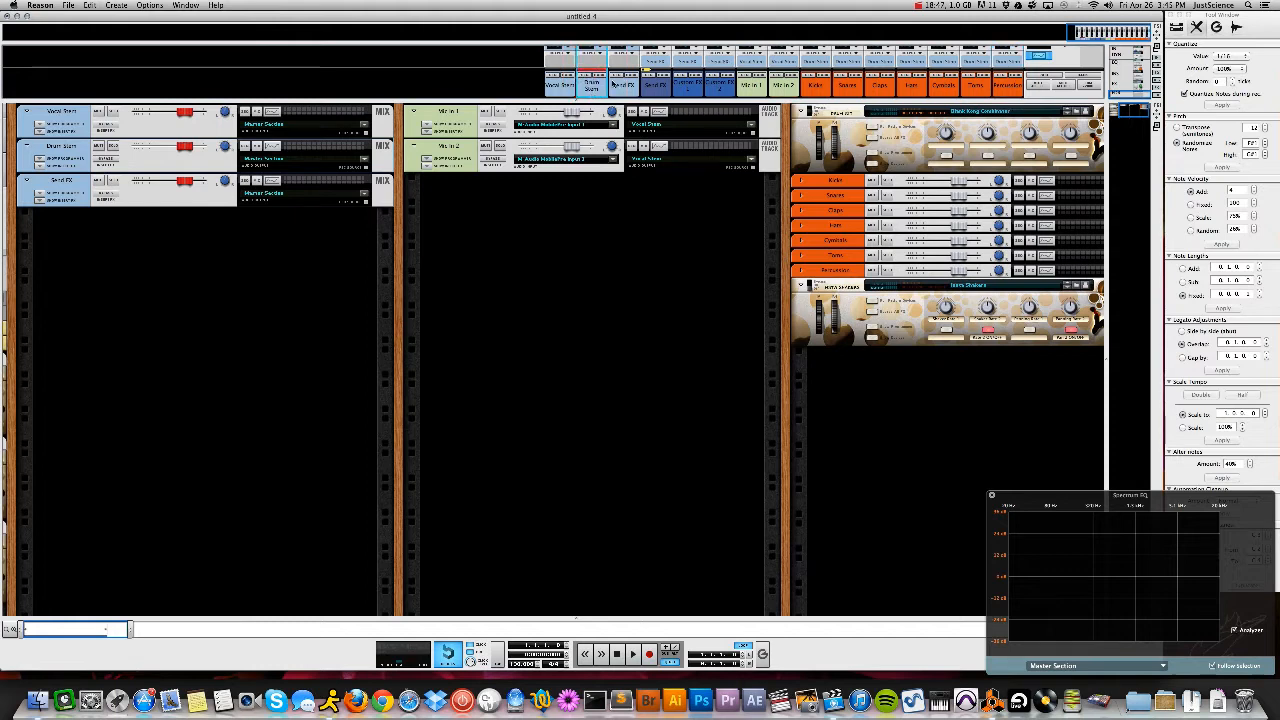
Reveal the sequencer and delete the Send FX, Custom FX 1 and Custom FX 2 tracks while keeping their devices
drag(575, 619, 634, 300)
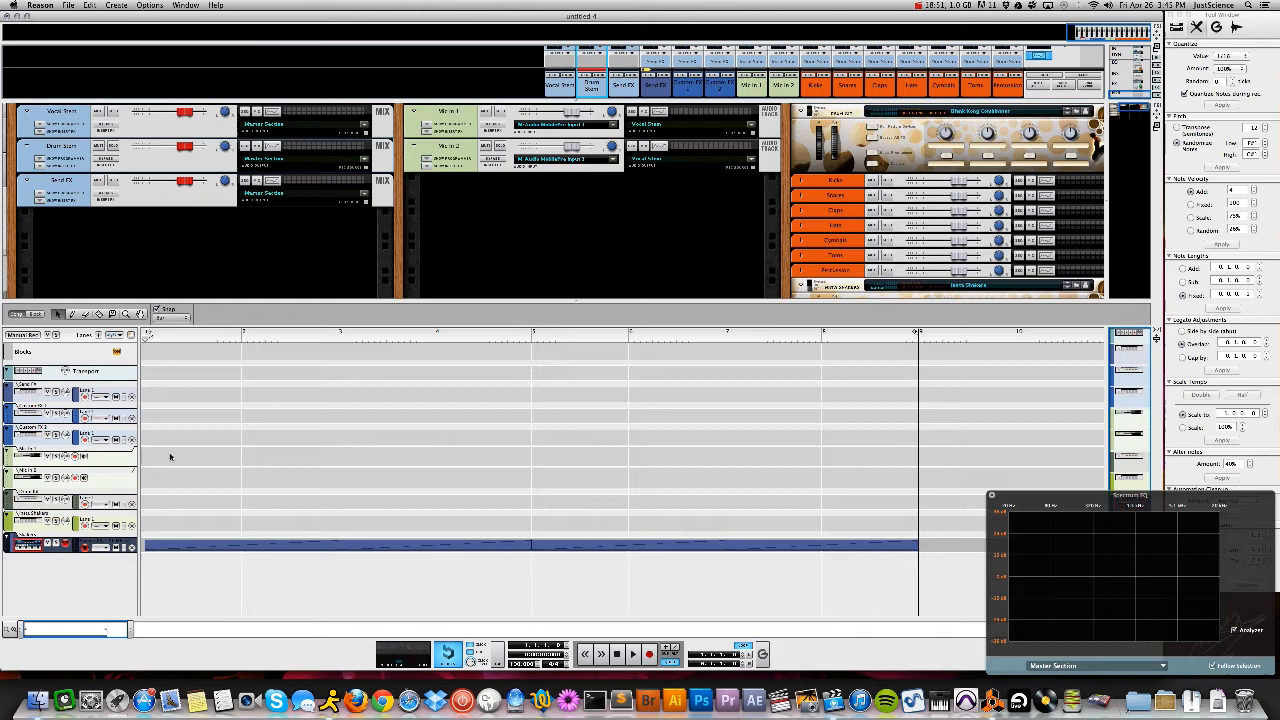
click(10, 396)
shift+click(11, 441)
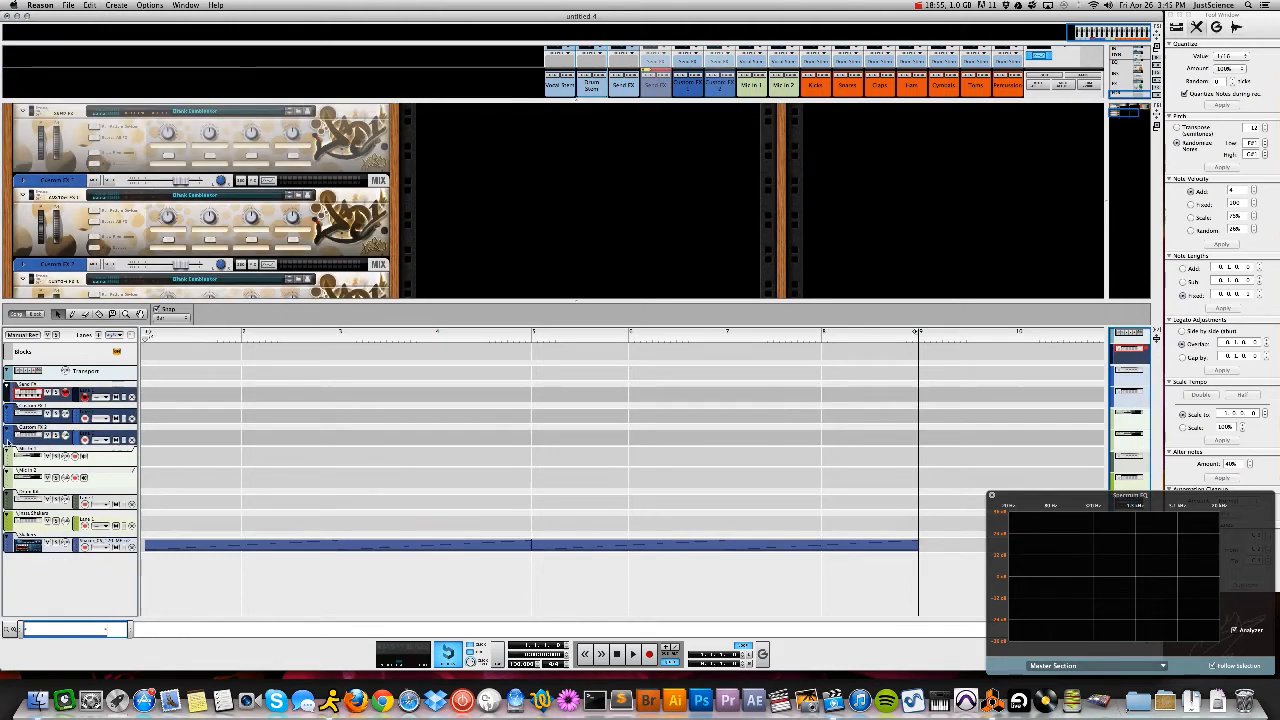
right_click(11, 441)
click(44, 428)
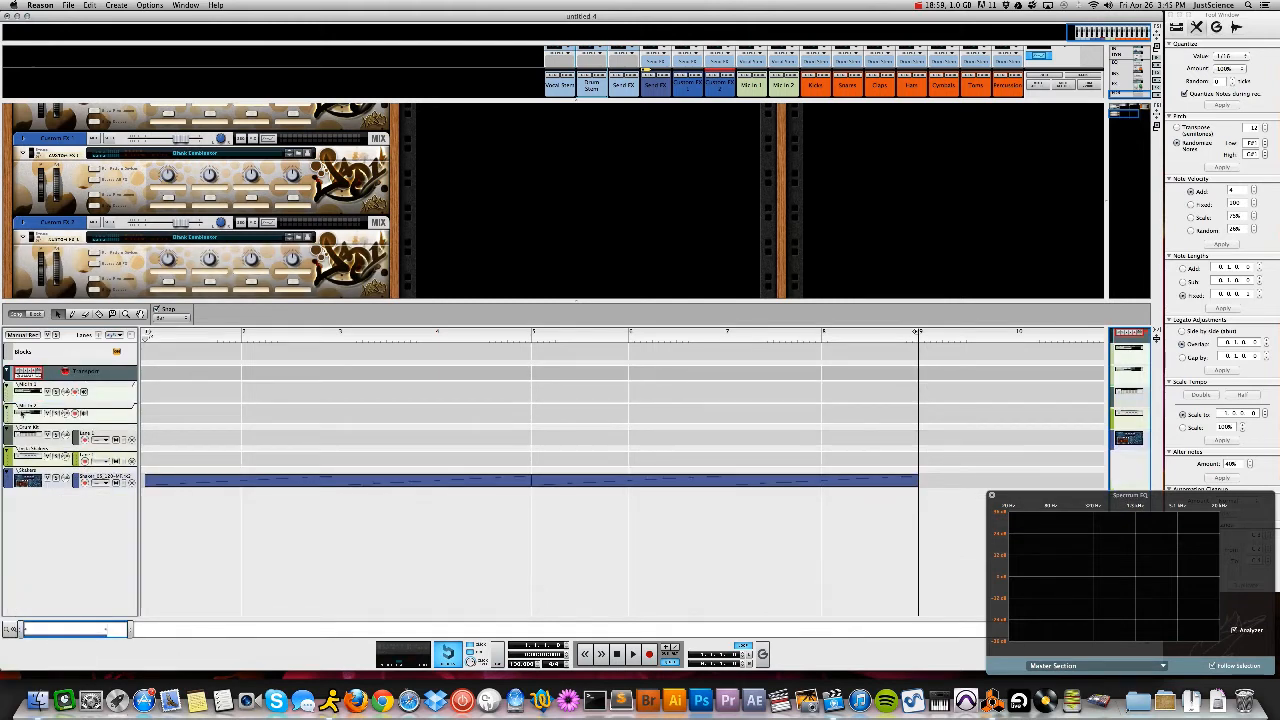
Delete only the sequencer track of Insta Shakers, keeping the device in the rack
click(26, 432)
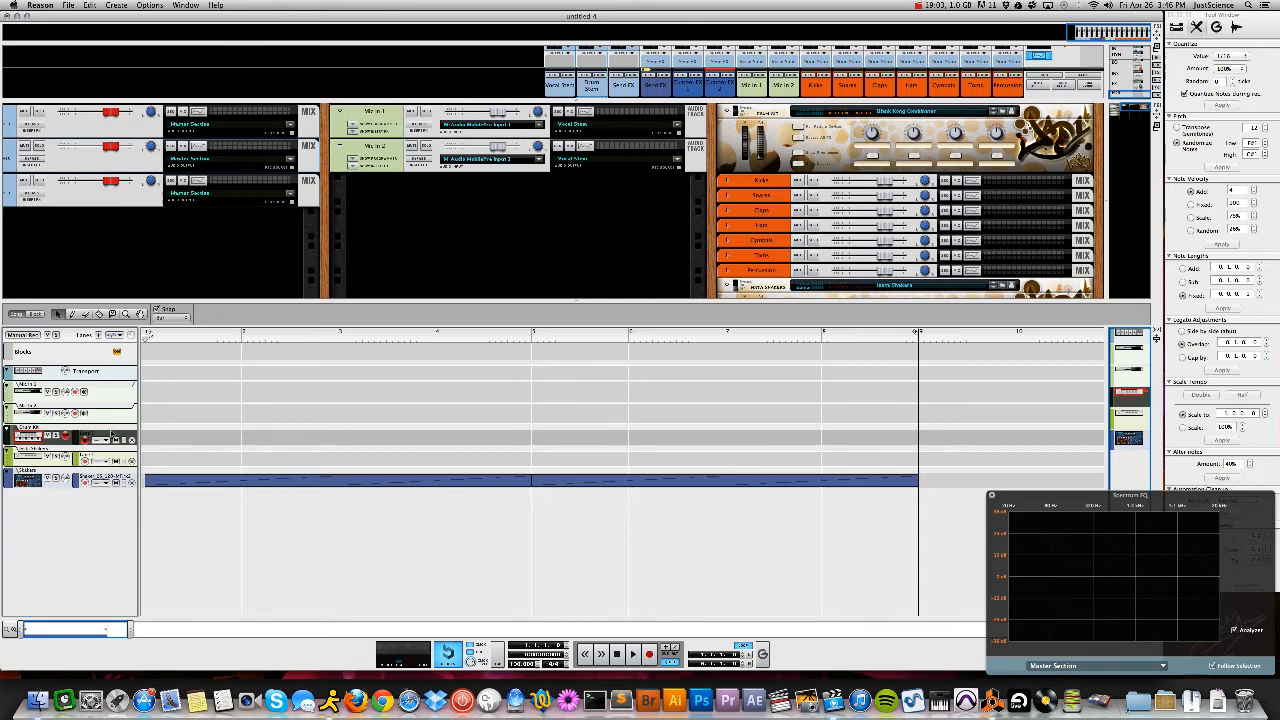
right_click(58, 455)
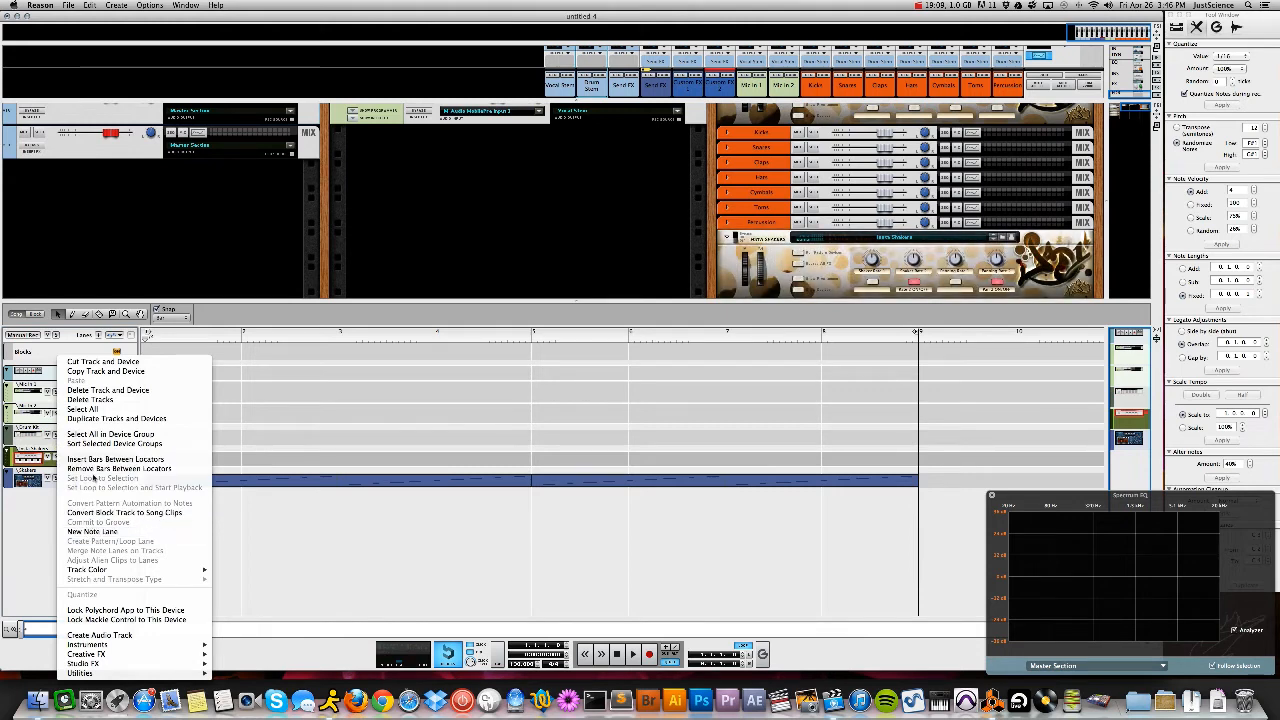
click(88, 399)
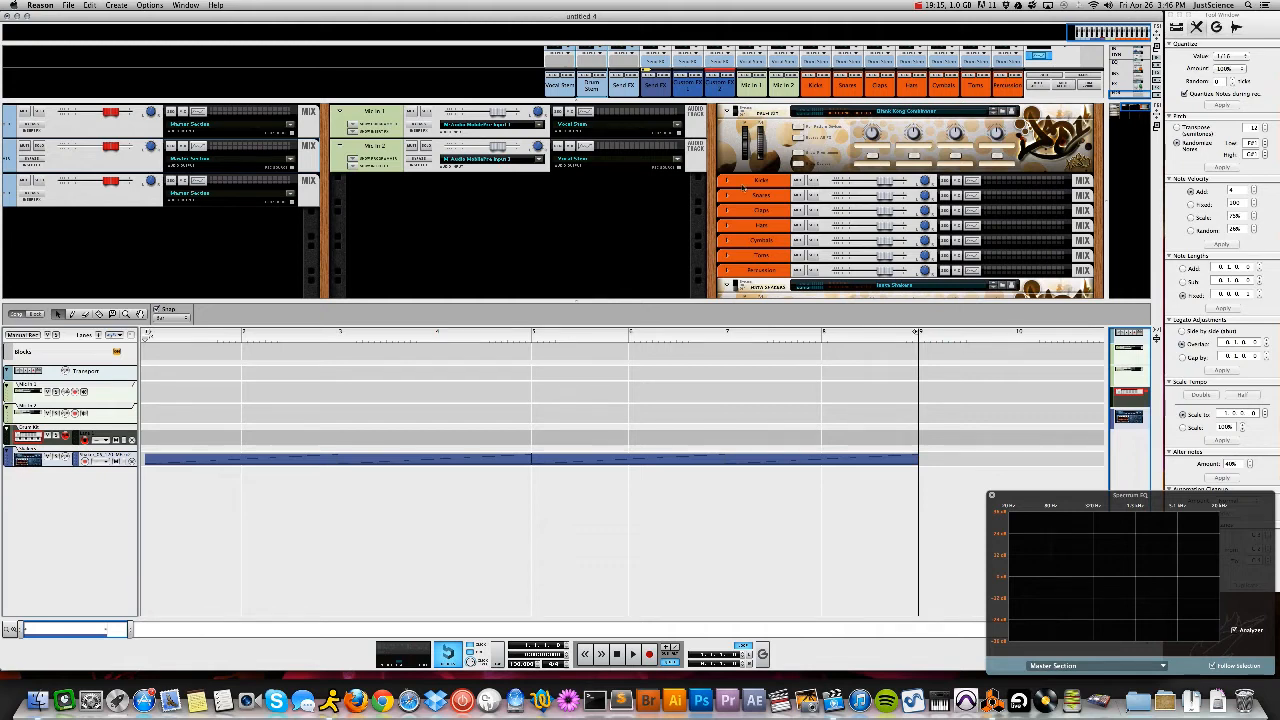
Set the track color of the mix channels from Kicks through Percussion to Ochre
click(742, 272)
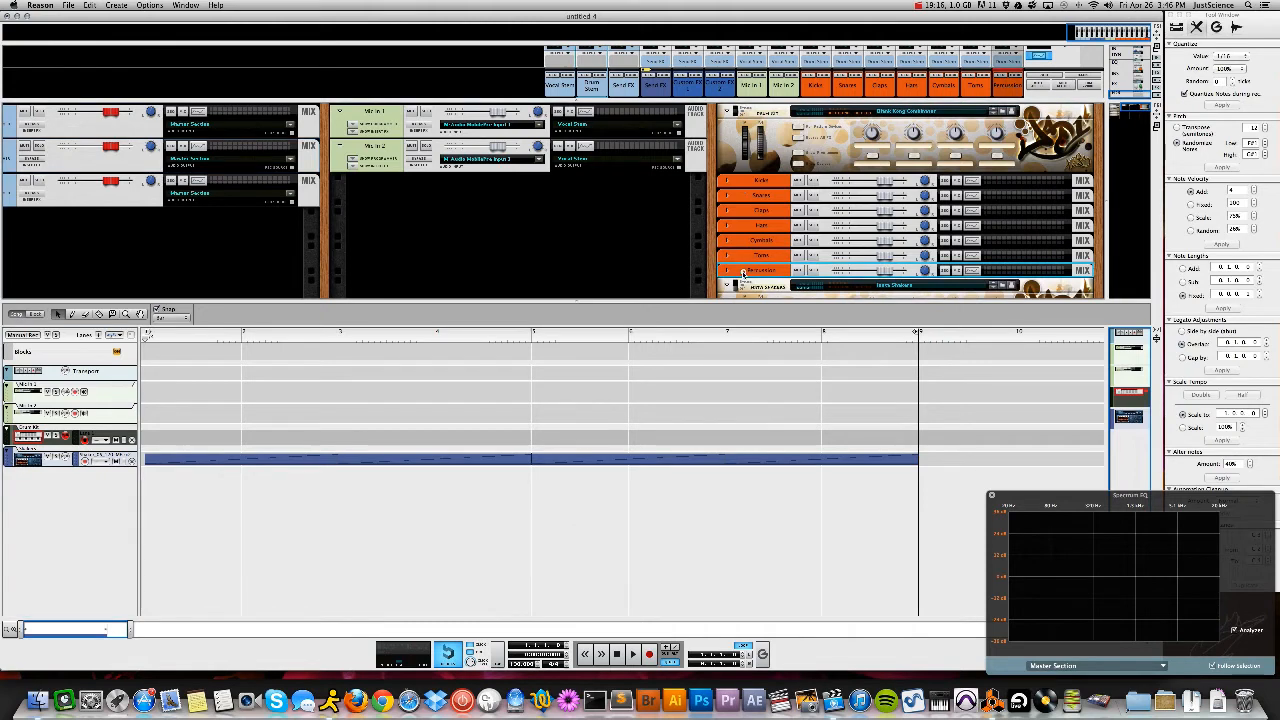
shift+click(746, 182)
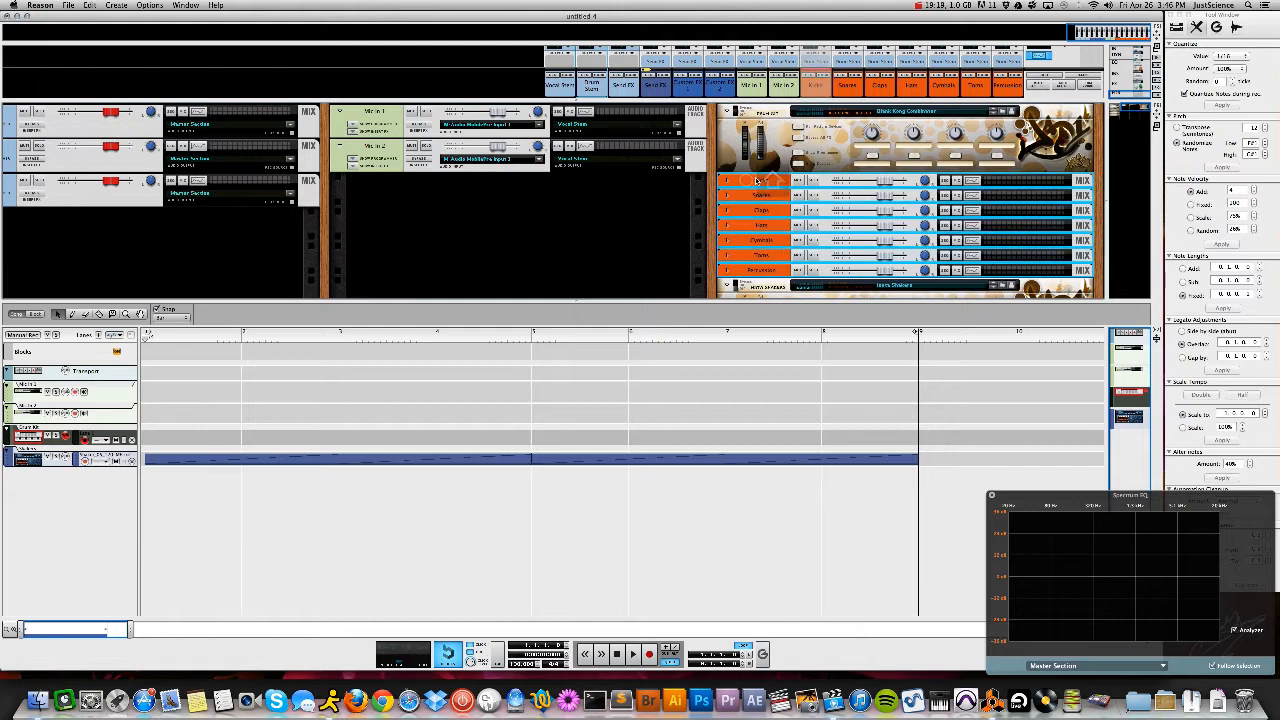
right_click(744, 183)
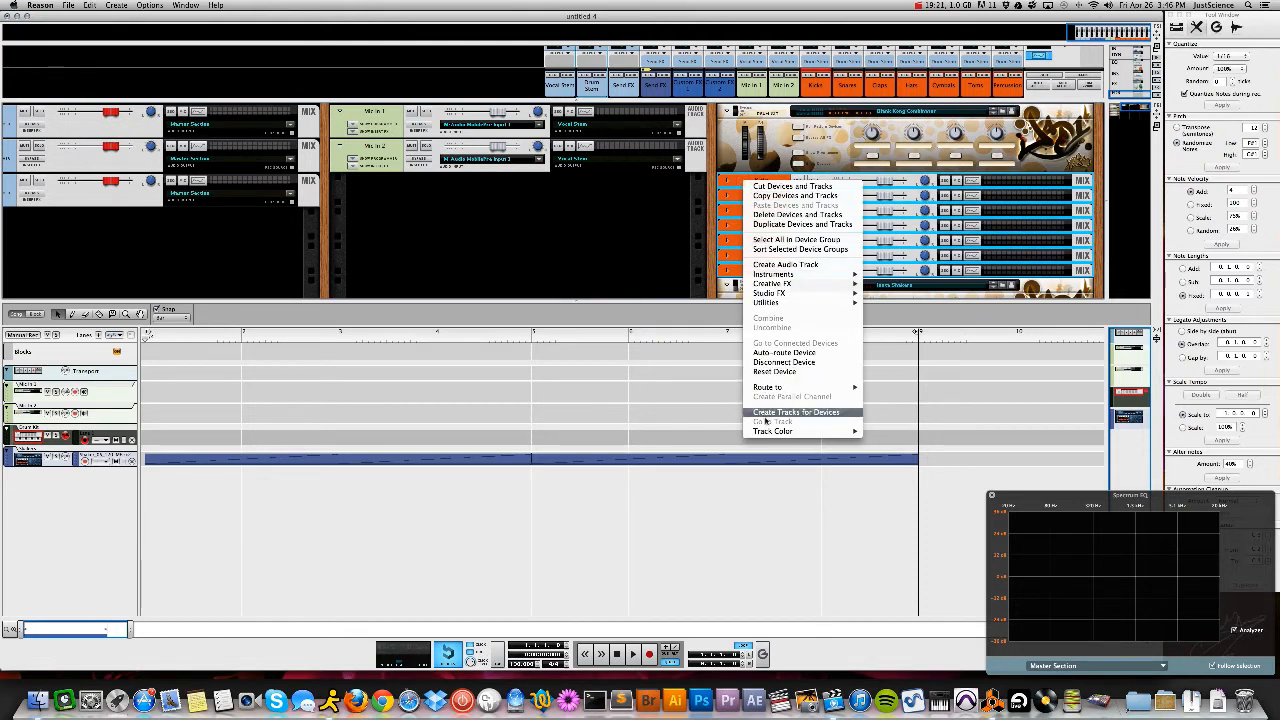
mouse_move(790, 431)
click(890, 473)
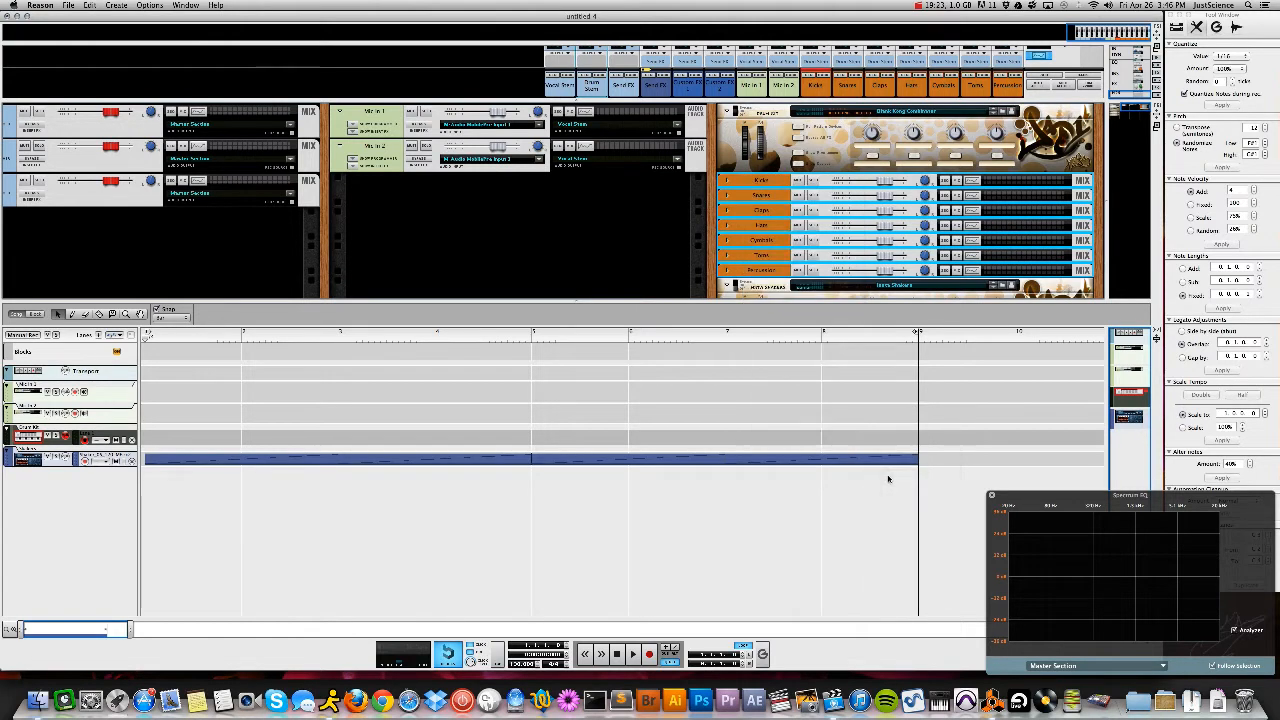
Set the track color of the Drum Kit track and the shaker loop track to Ochre
right_click(8, 438)
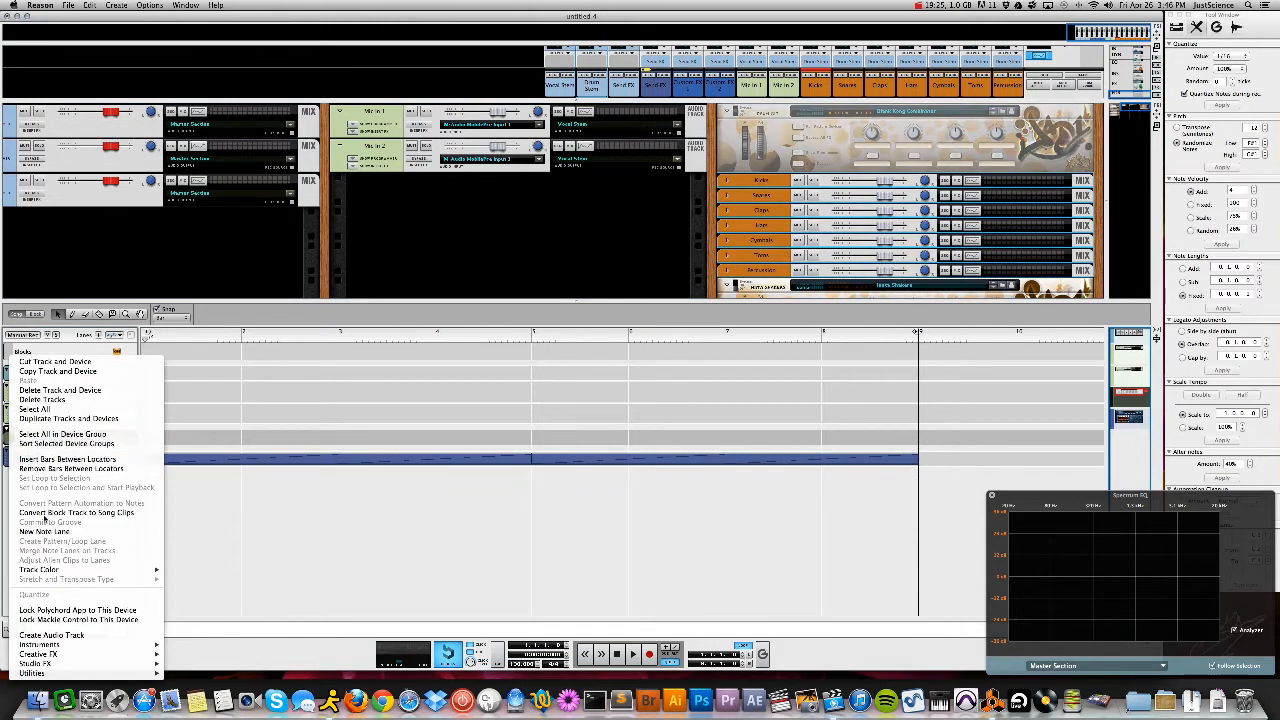
mouse_move(72, 571)
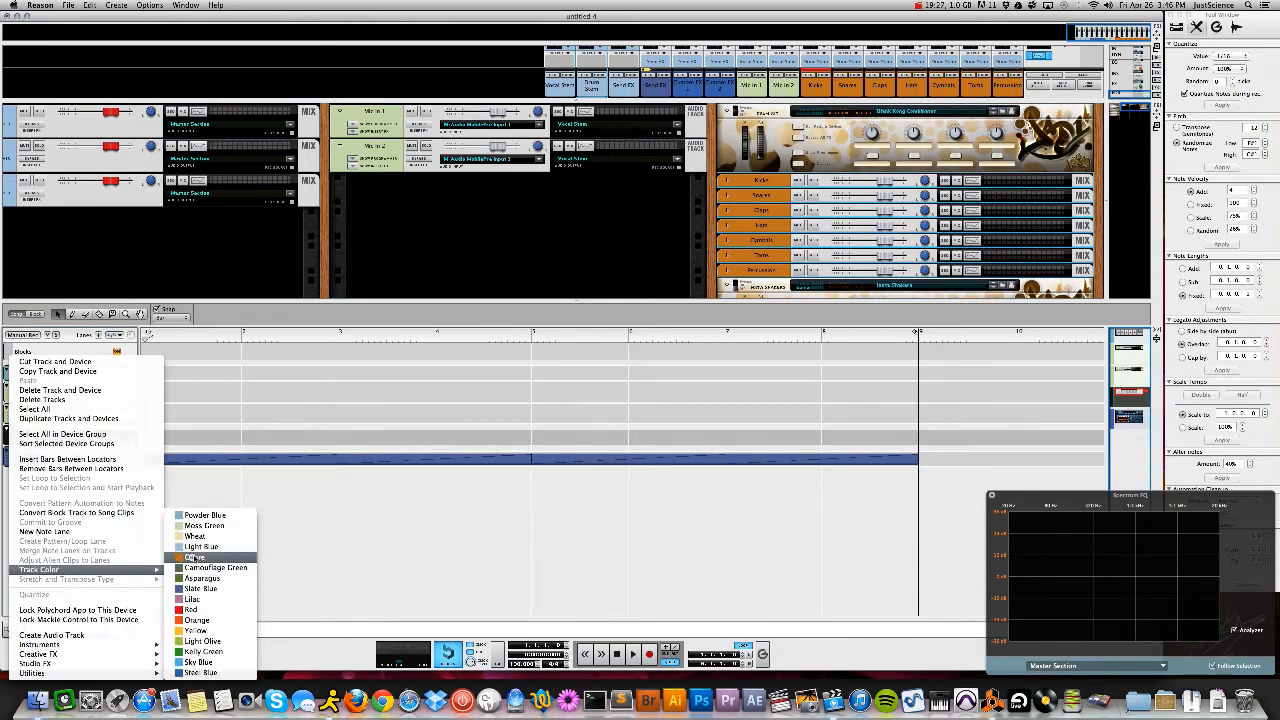
click(194, 558)
right_click(27, 464)
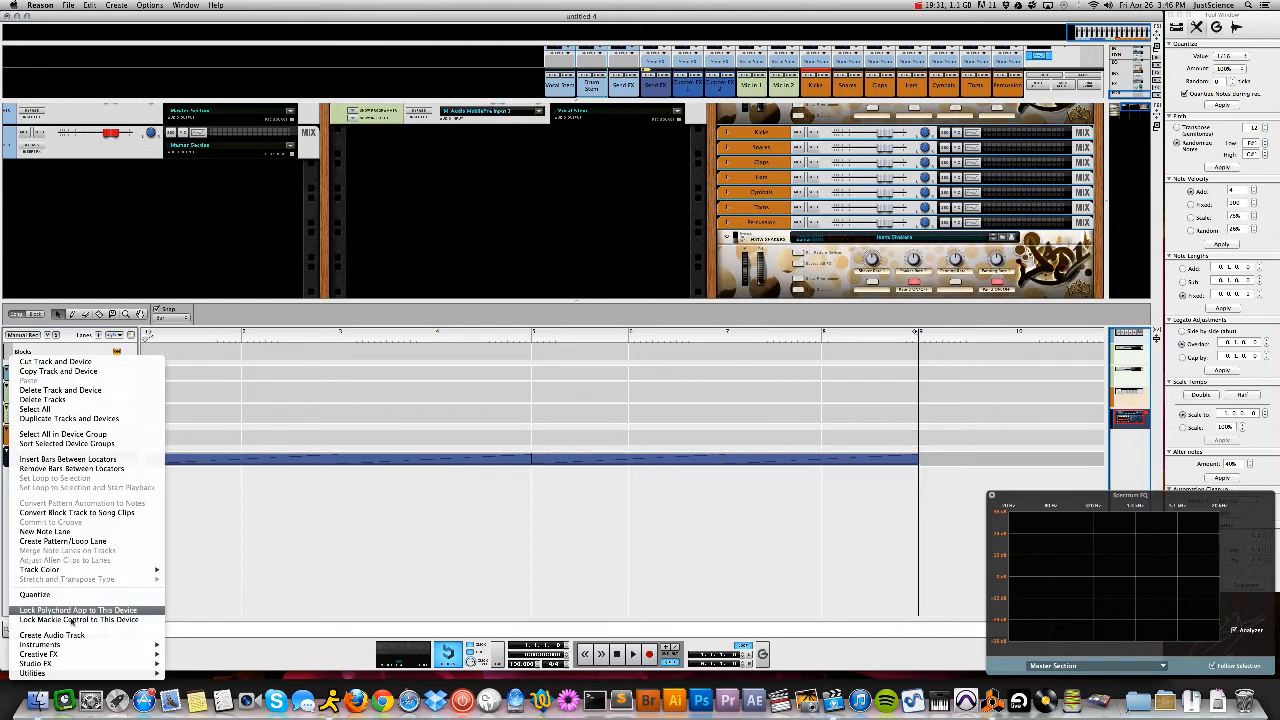
mouse_move(131, 571)
click(191, 557)
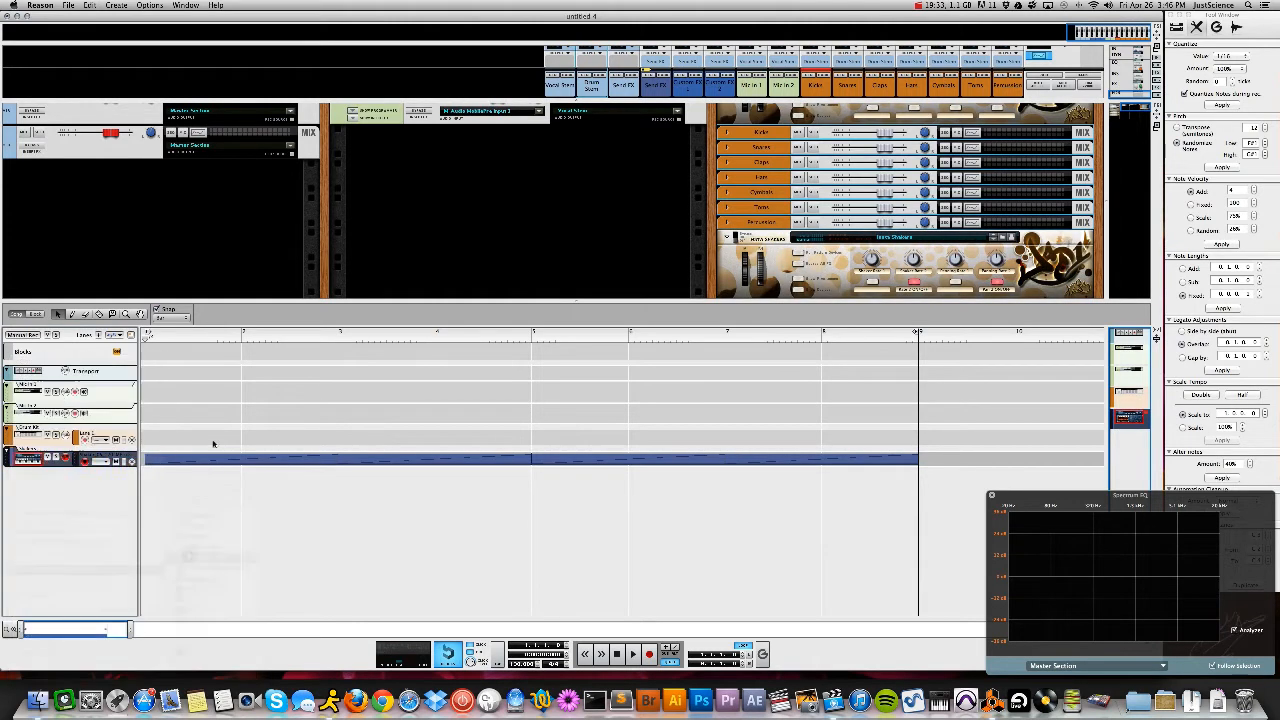
Set the clip color of all clips on the shaker loop track to Ochre
click(798, 459)
right_click(268, 463)
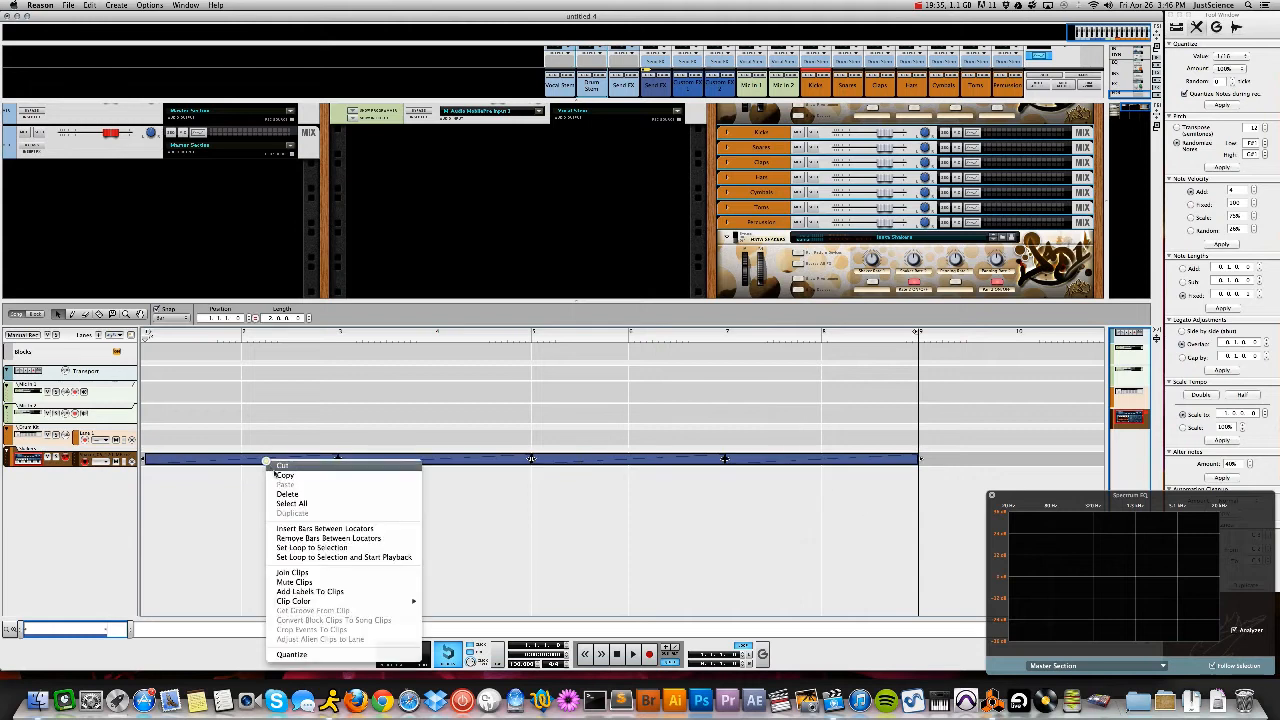
mouse_move(300, 601)
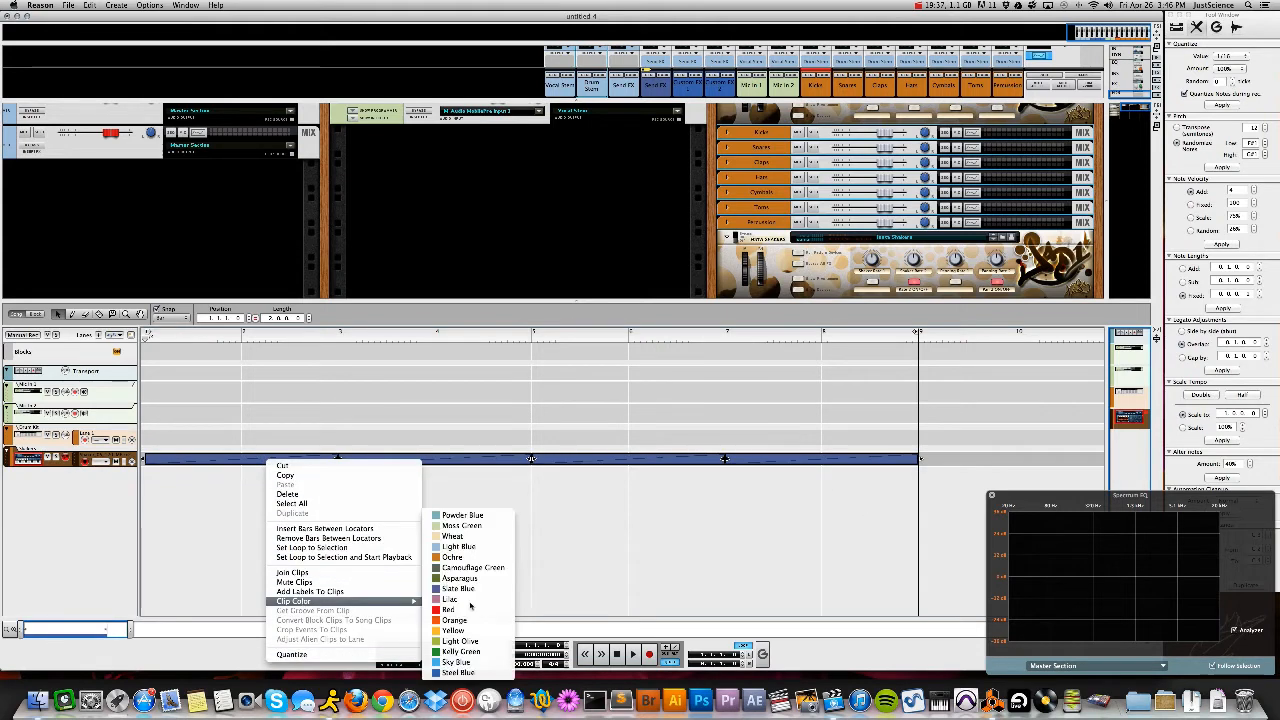
click(458, 558)
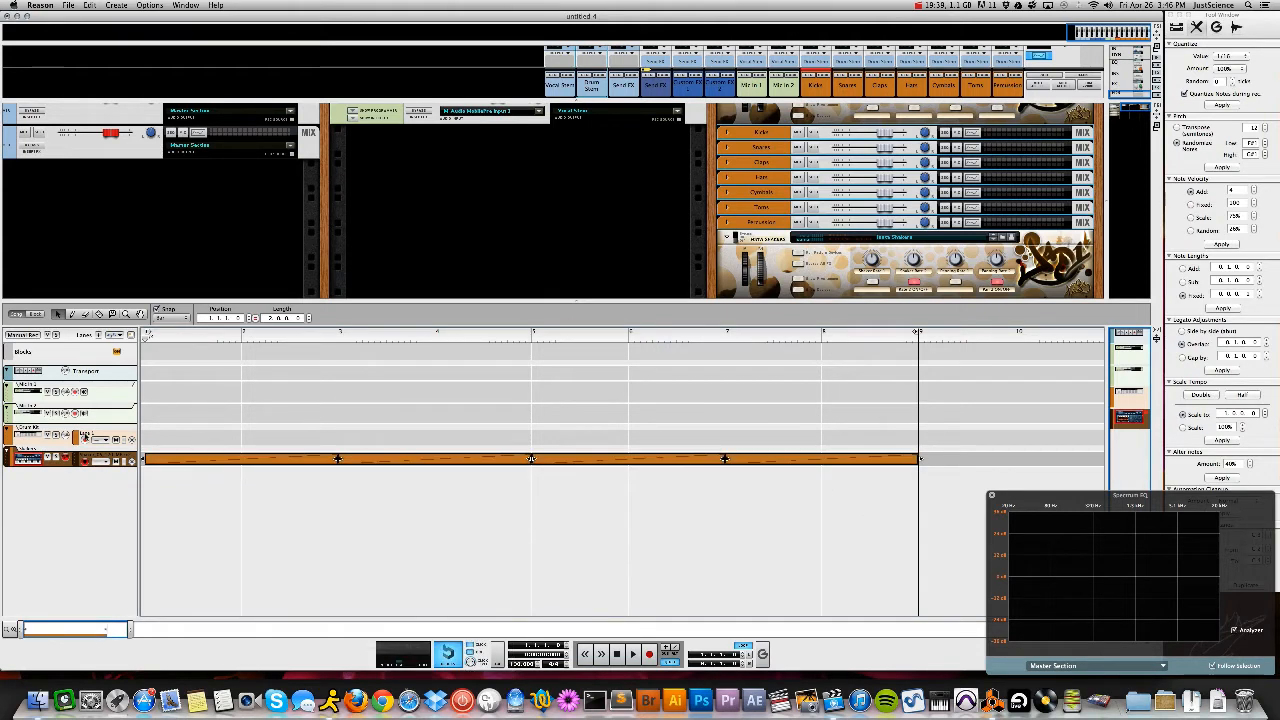
Add six new note lanes to the Drum Kit track for a total of seven
click(75, 436)
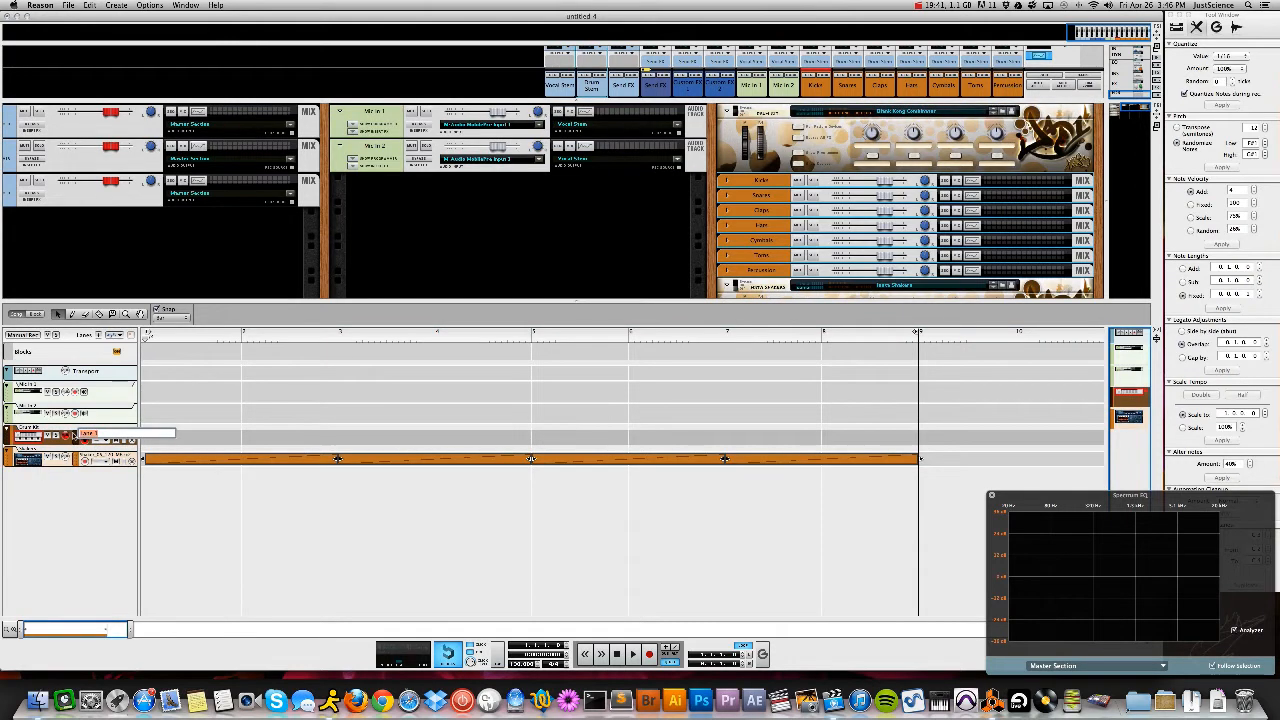
right_click(75, 436)
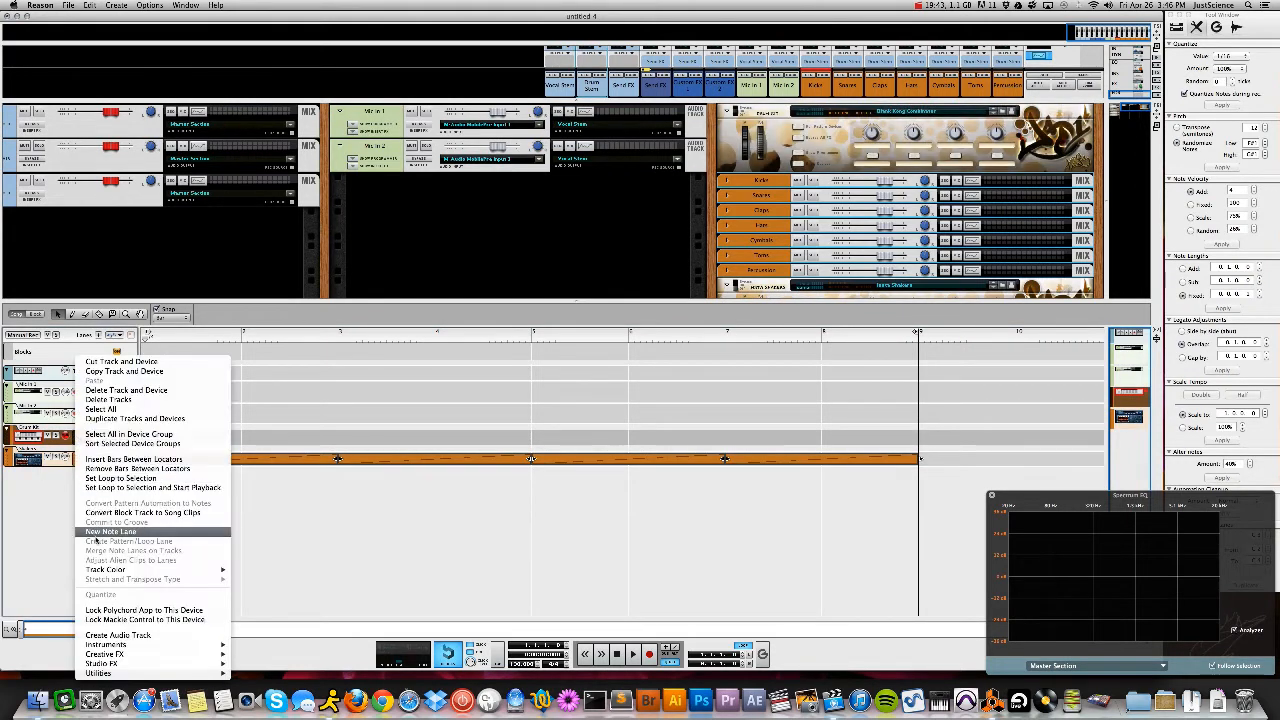
click(99, 530)
right_click(75, 440)
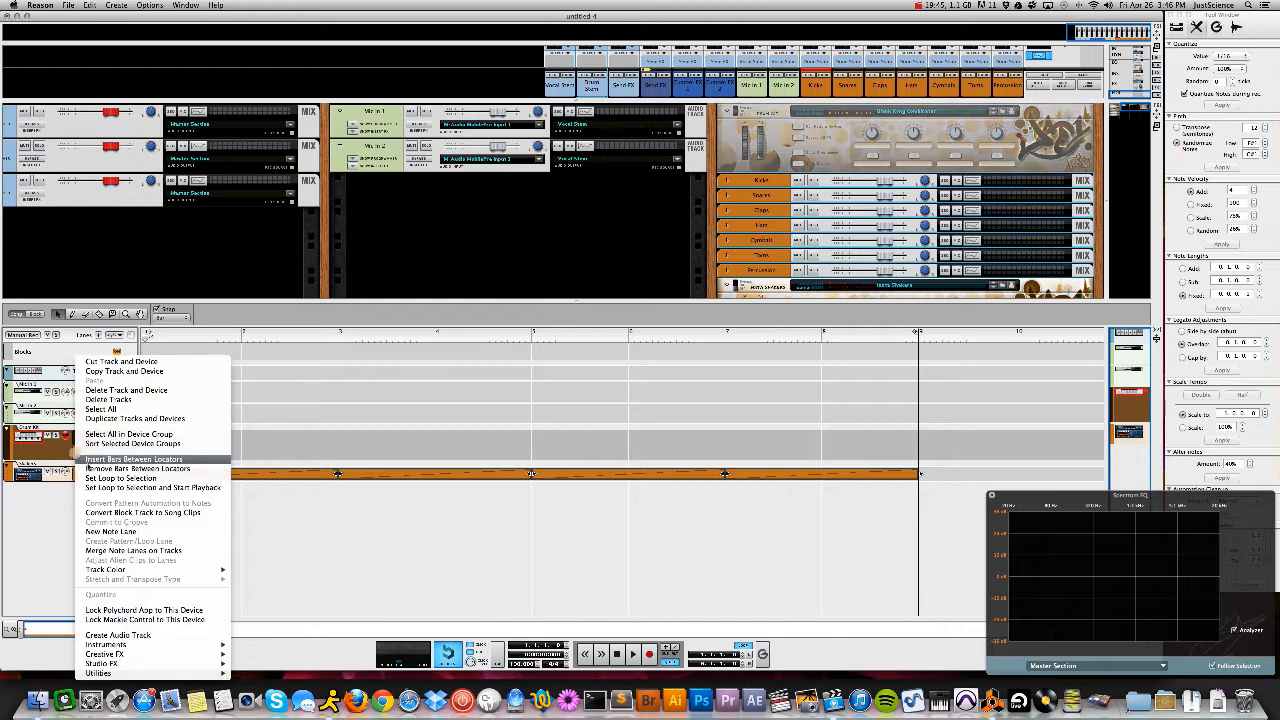
click(99, 530)
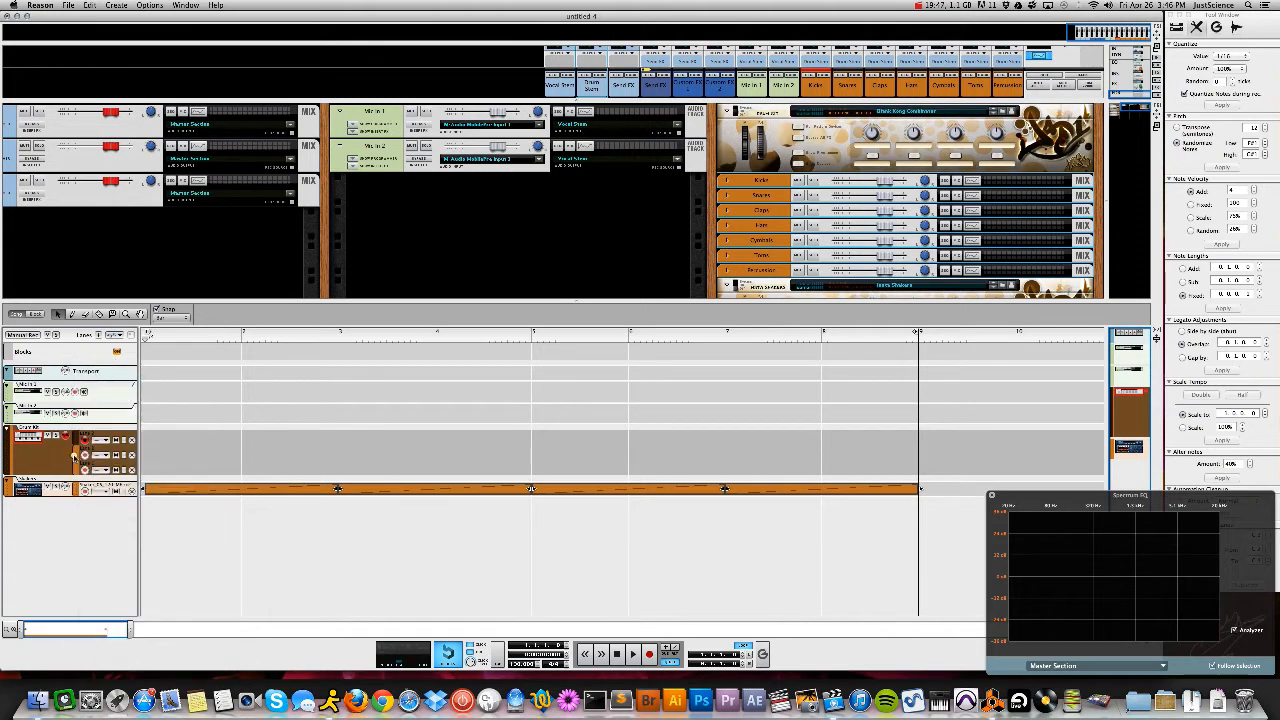
right_click(75, 457)
click(108, 530)
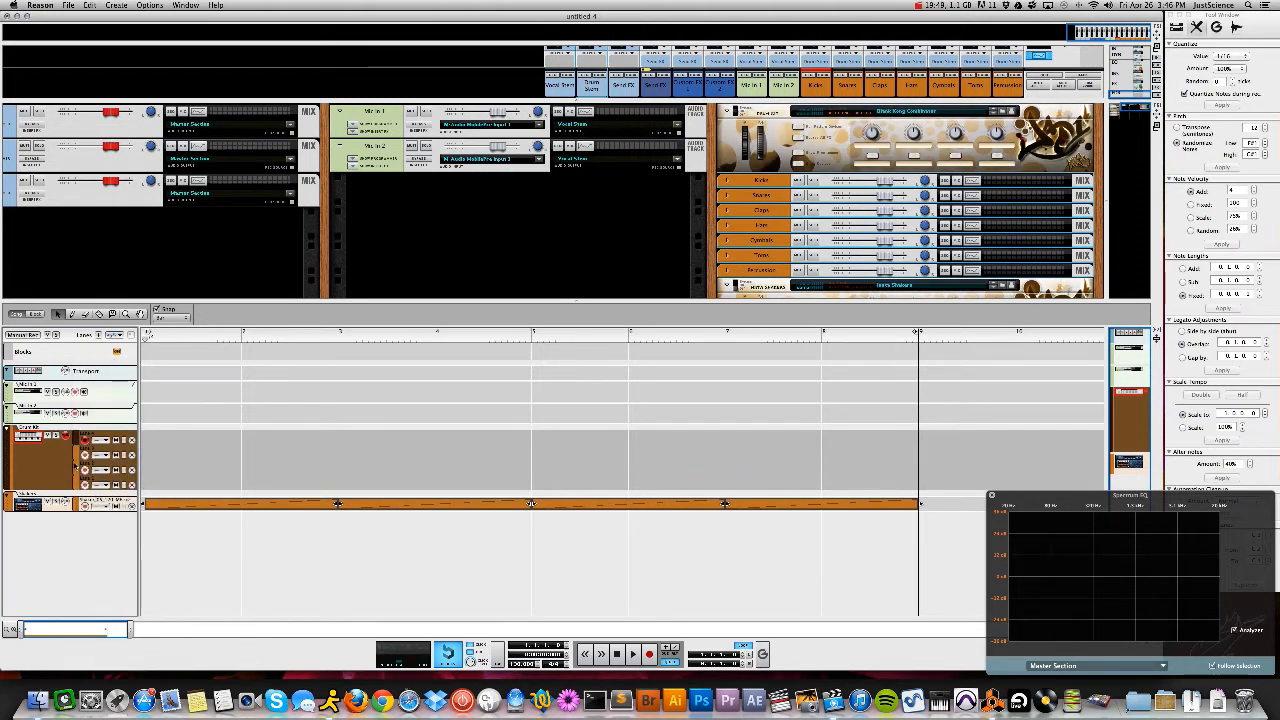
right_click(76, 468)
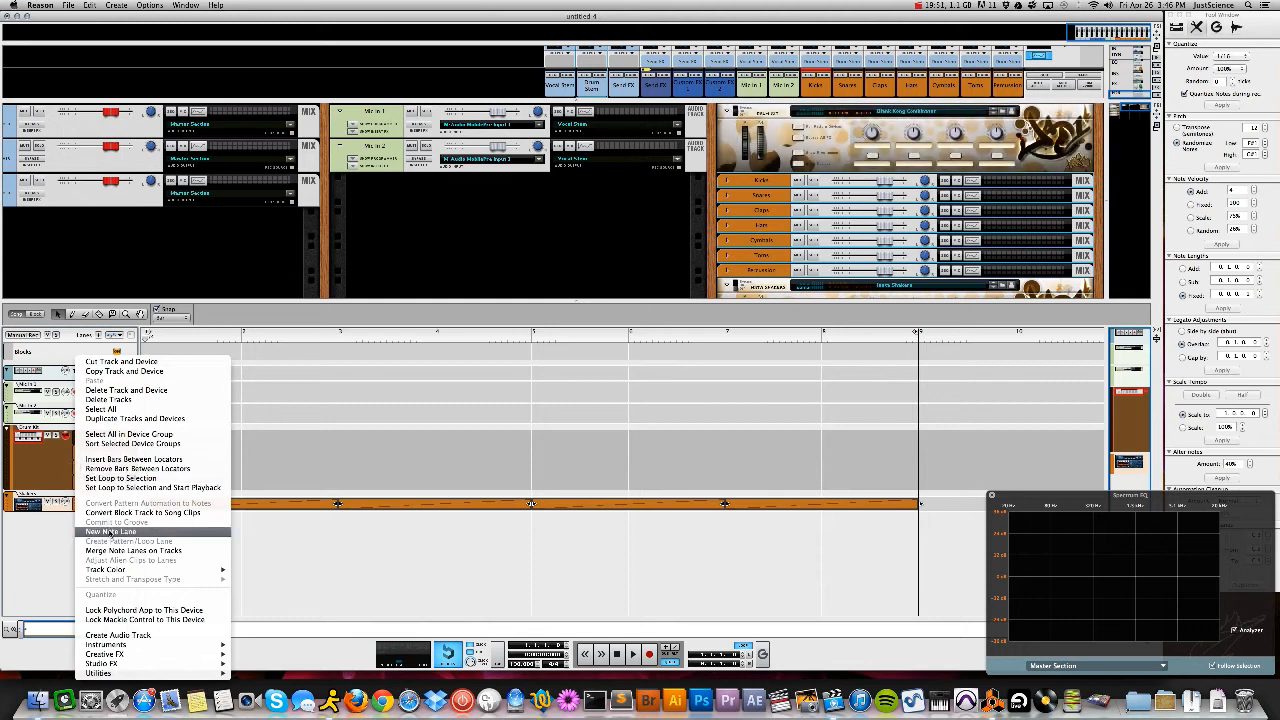
click(110, 531)
right_click(75, 471)
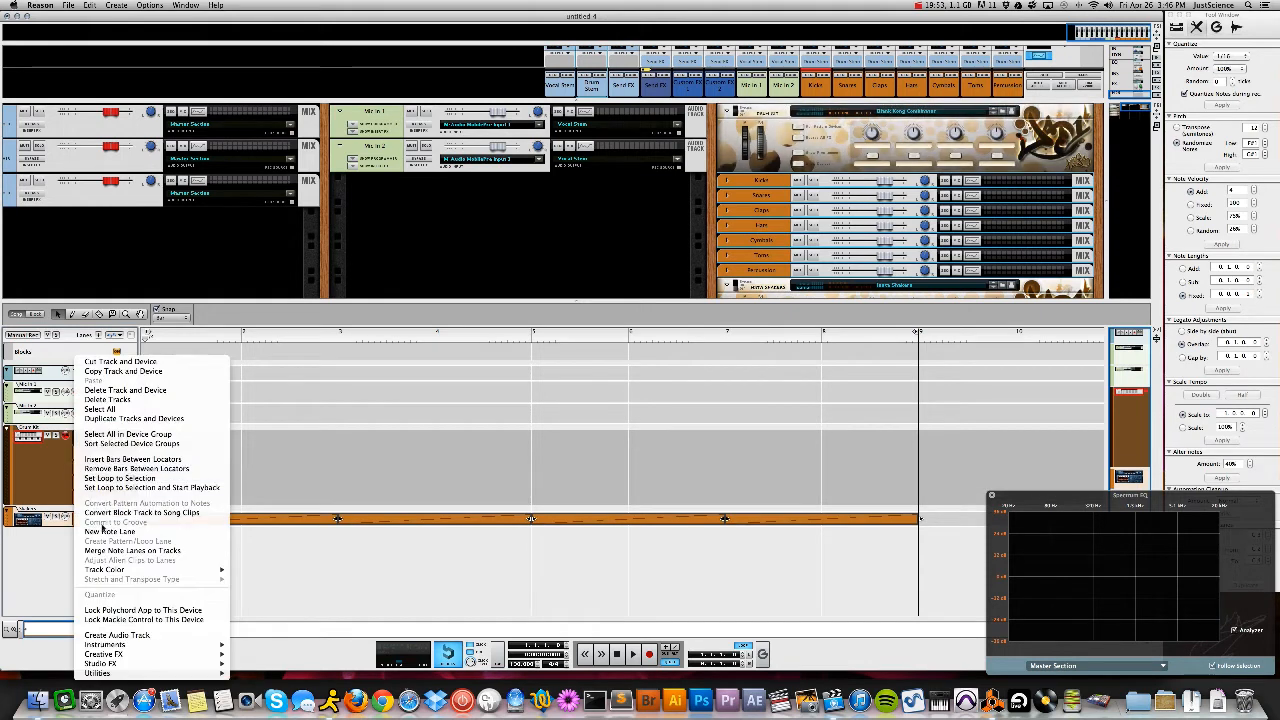
click(106, 530)
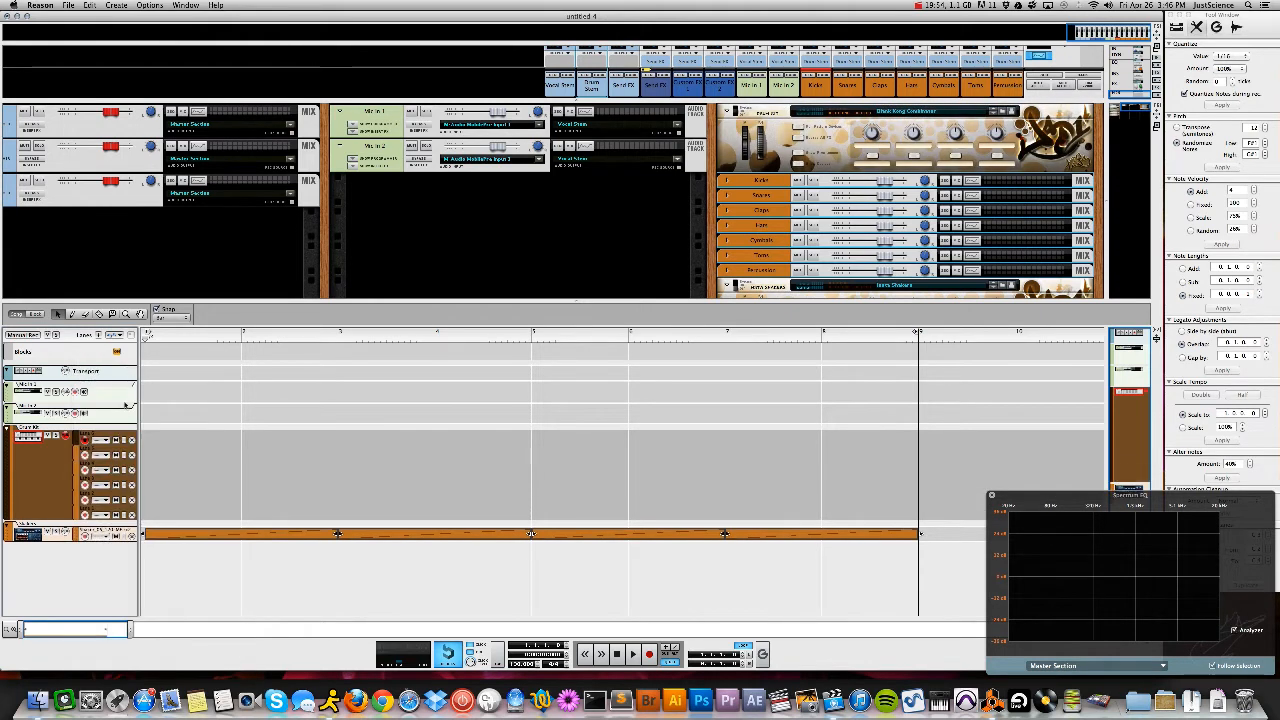
right_click(76, 472)
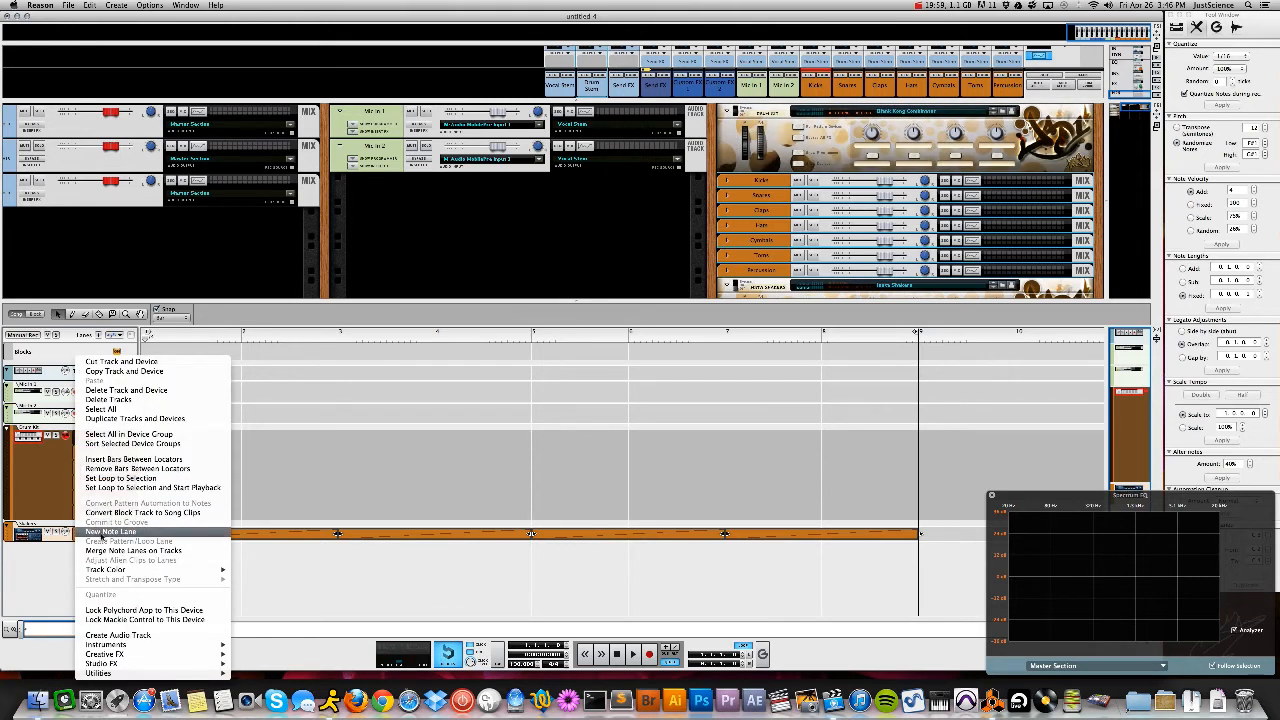
click(110, 531)
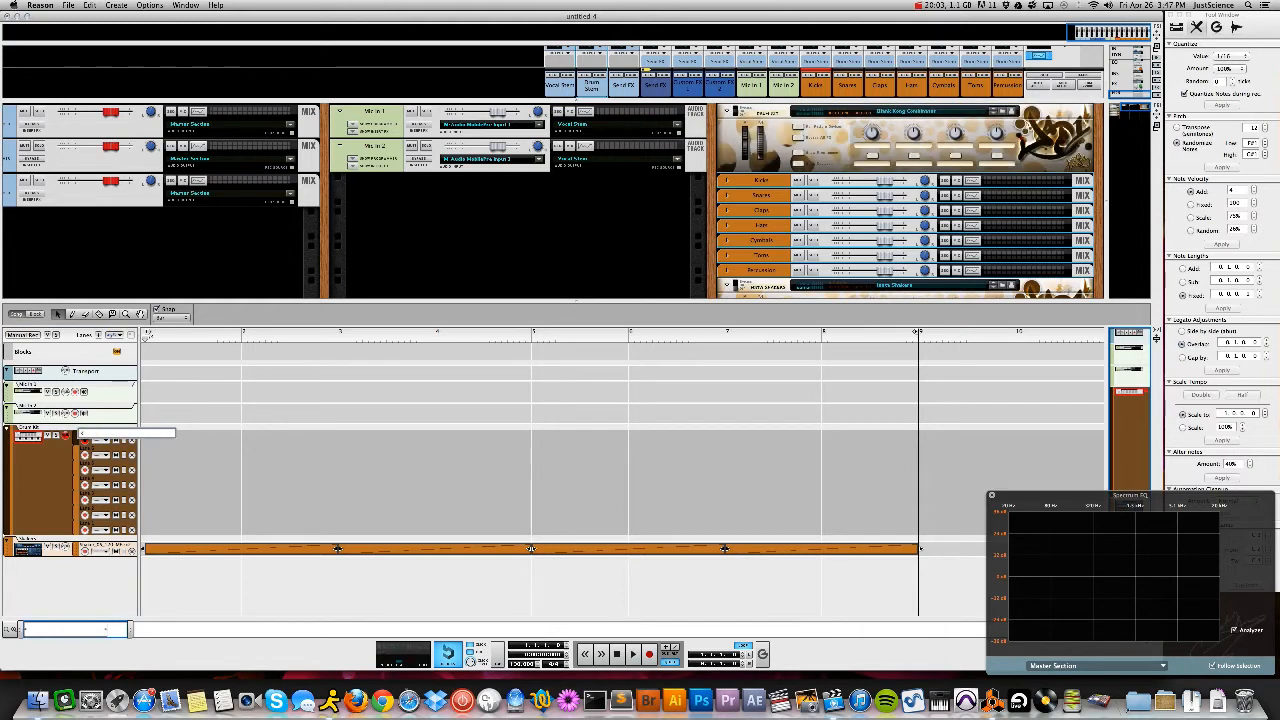
Name the first three Drum Kit note lanes, calling the second Snare and the third Claps
key(Return)
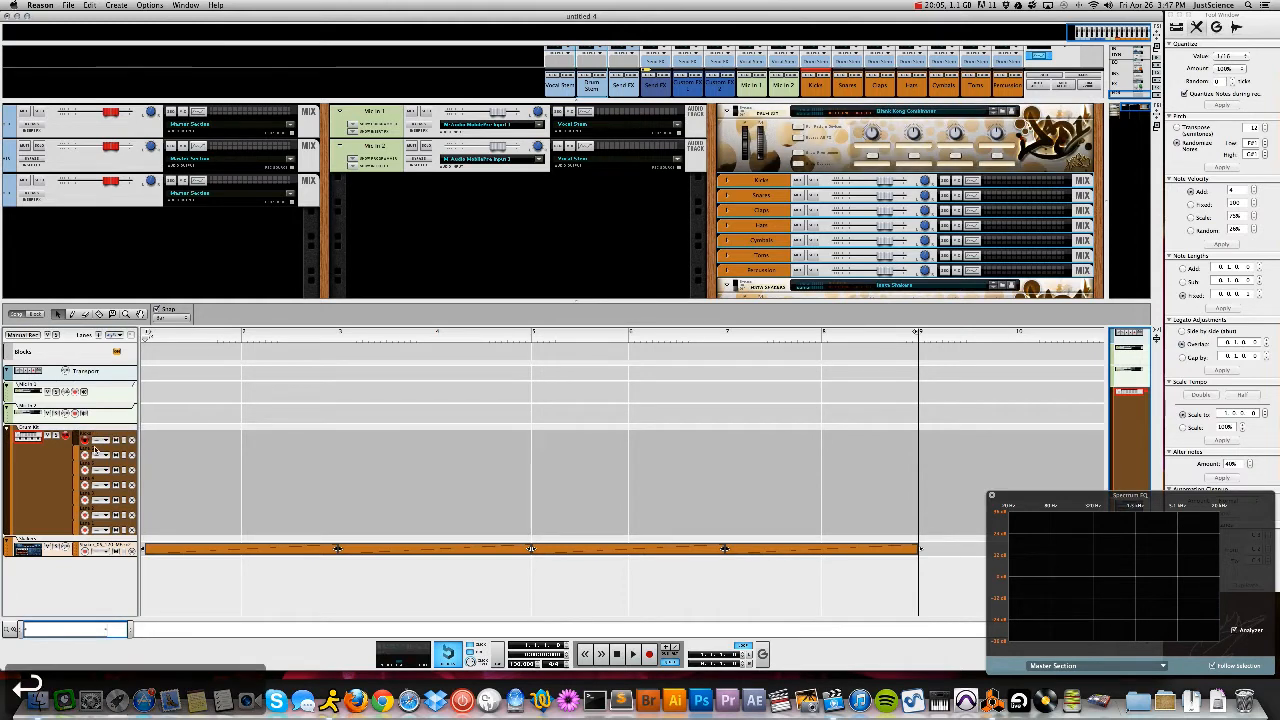
double_click(88, 449)
text(Snare)
key(Return)
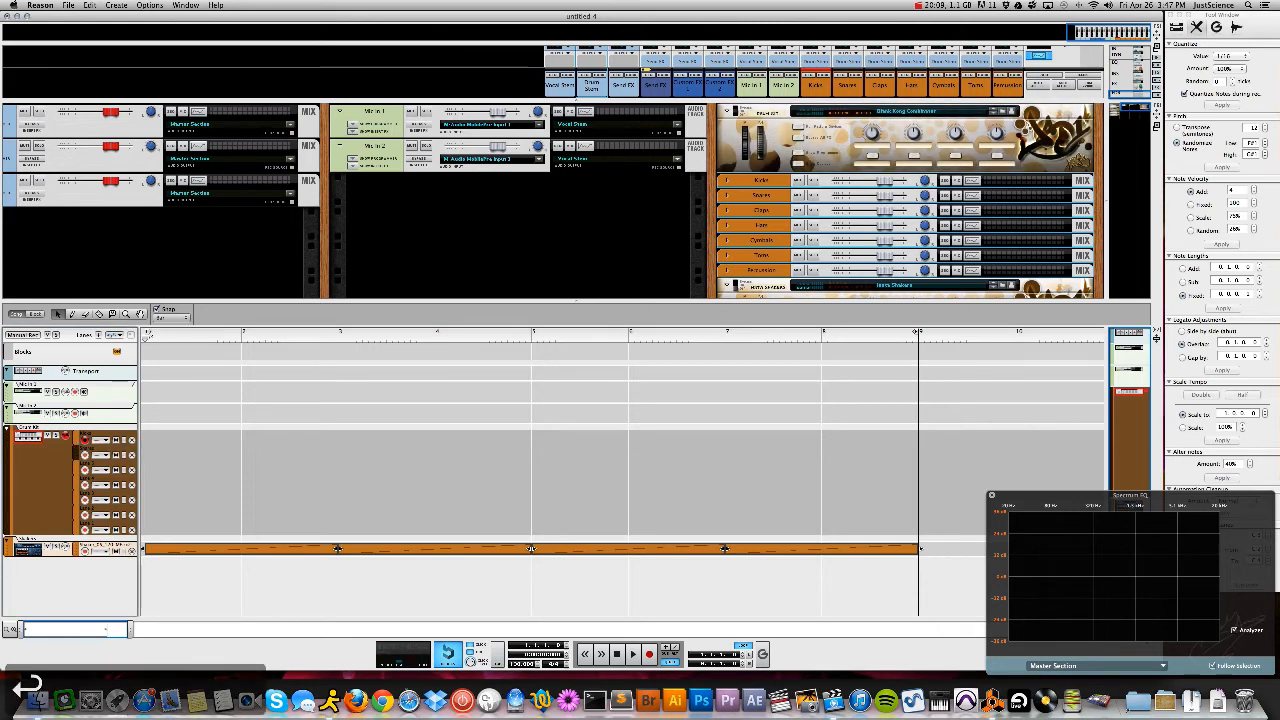
double_click(88, 463)
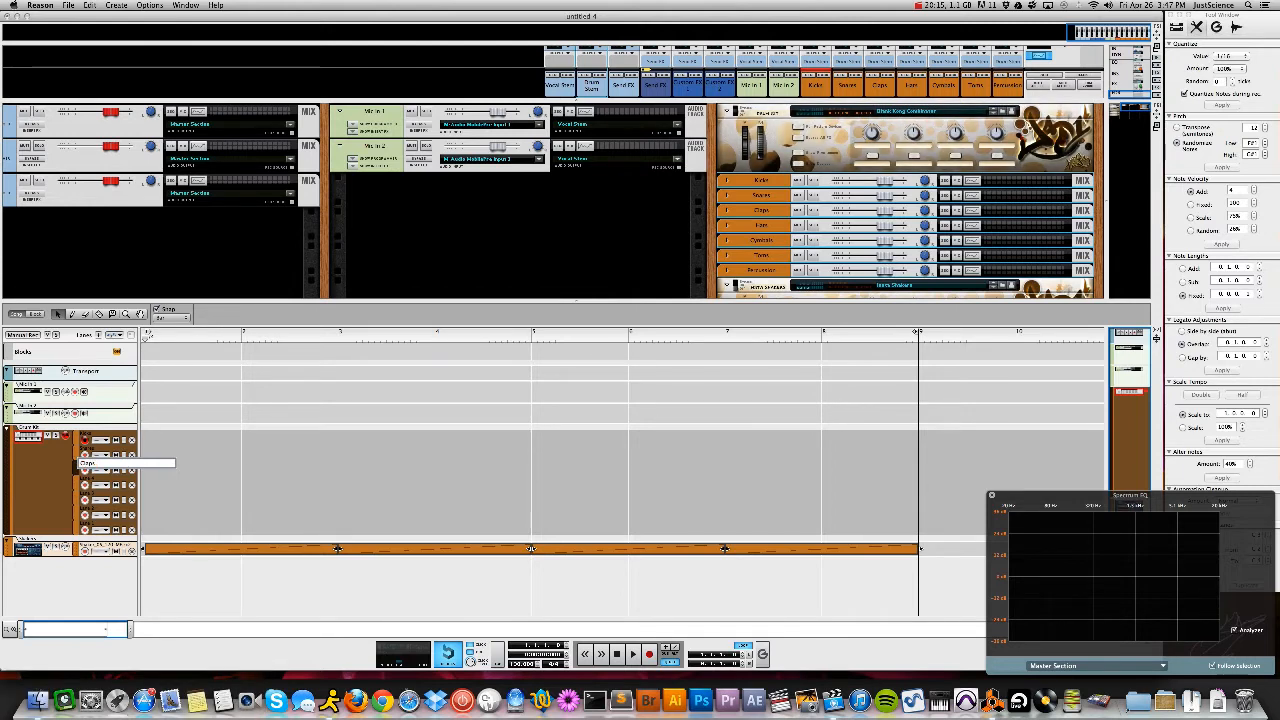
key(Return)
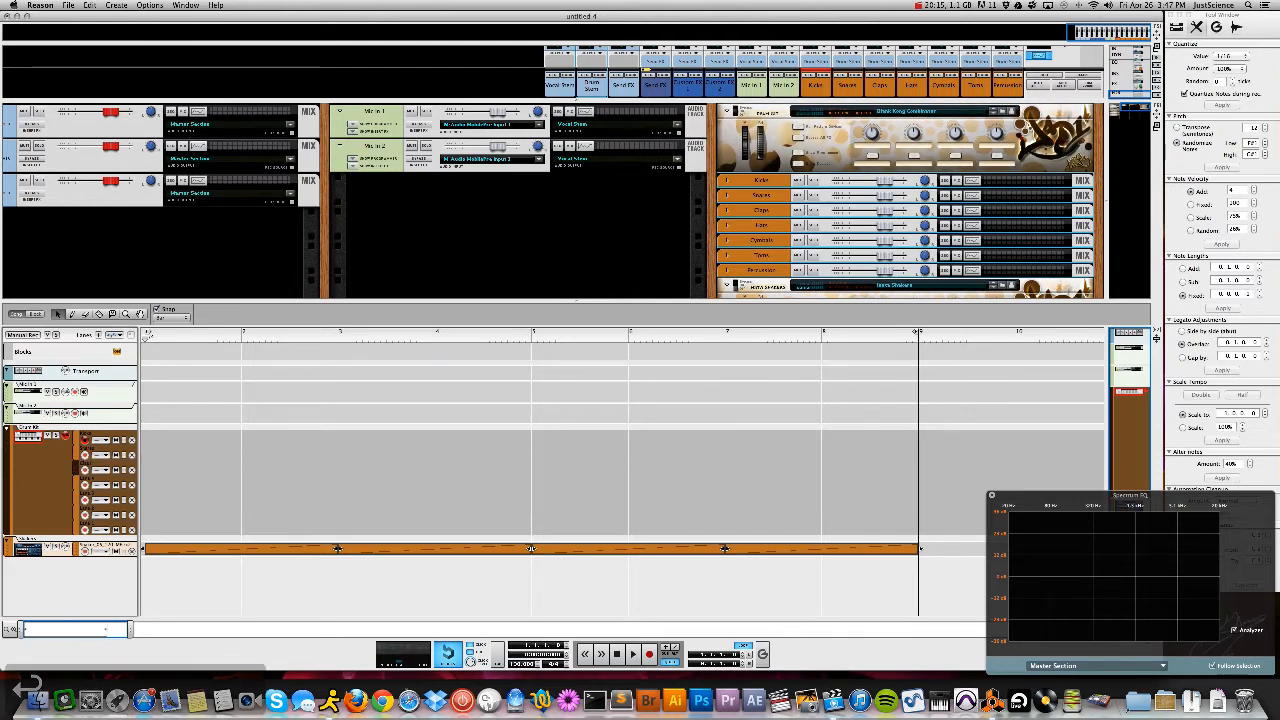
Rename the fourth Drum Kit note lane as Straight Hats and the fifth as Funky Hats
double_click(88, 478)
text(Shraight Hat)
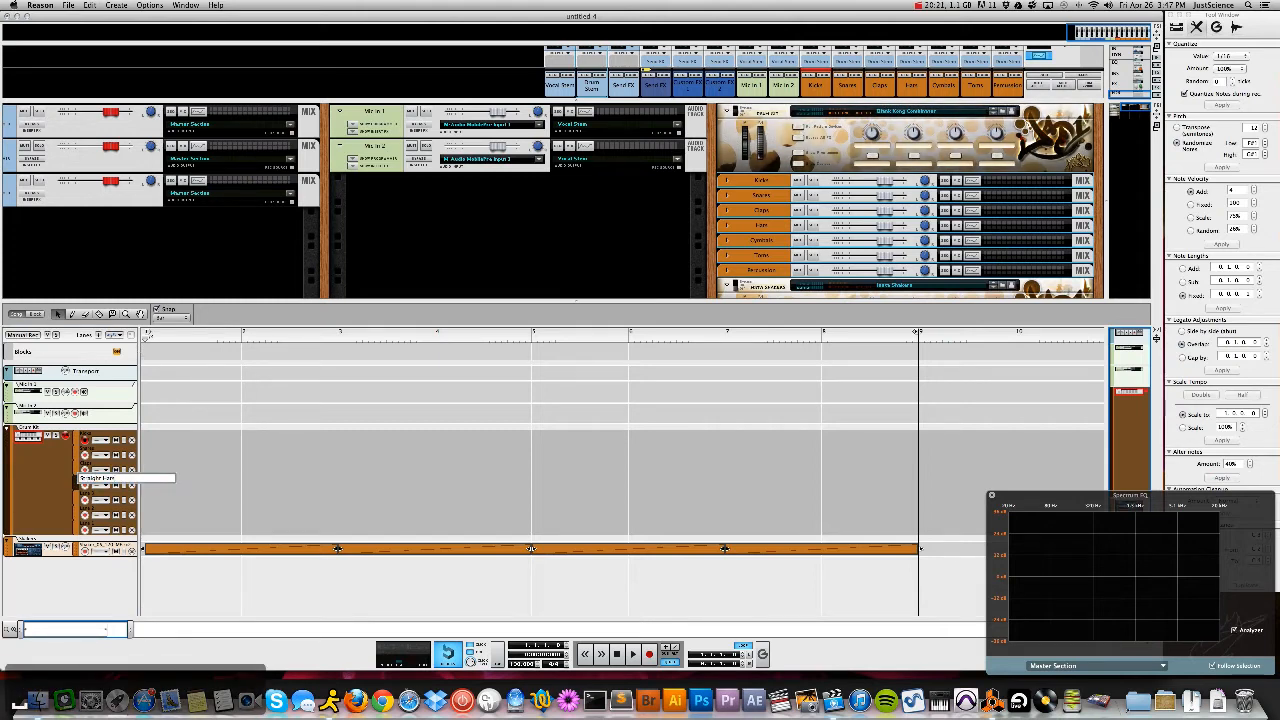
key(Return)
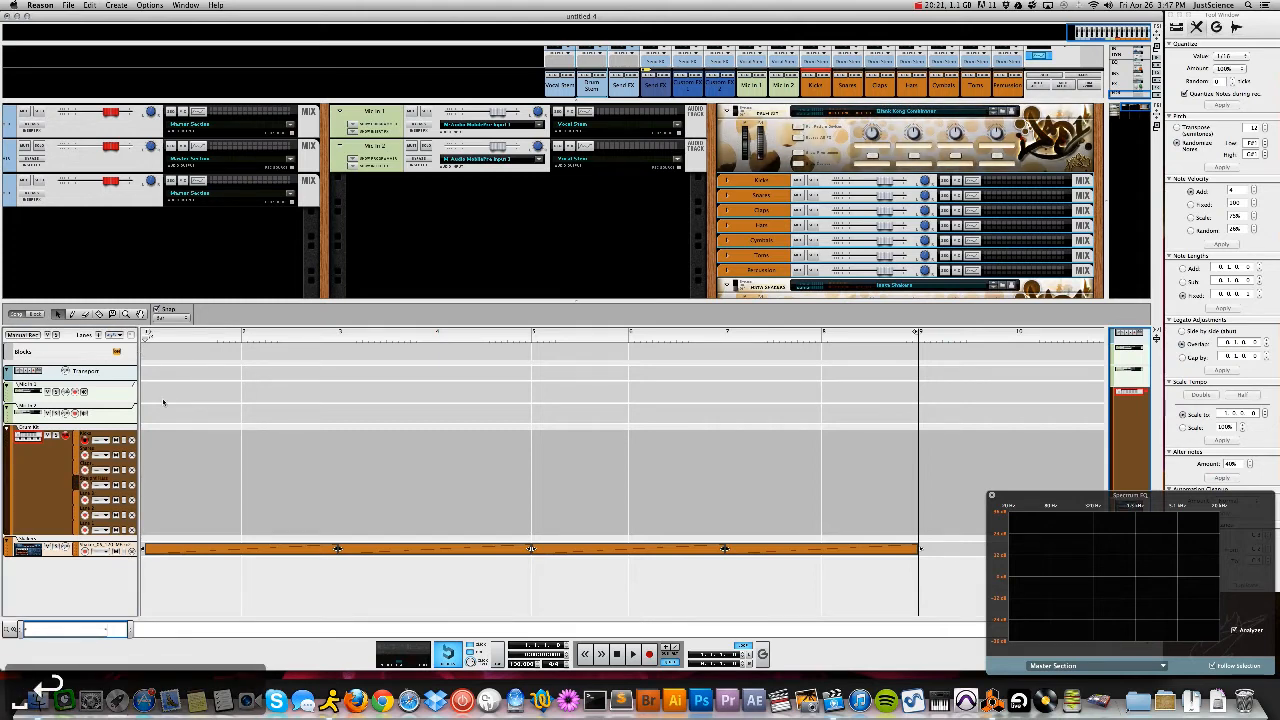
double_click(85, 493)
text(Funky Ham)
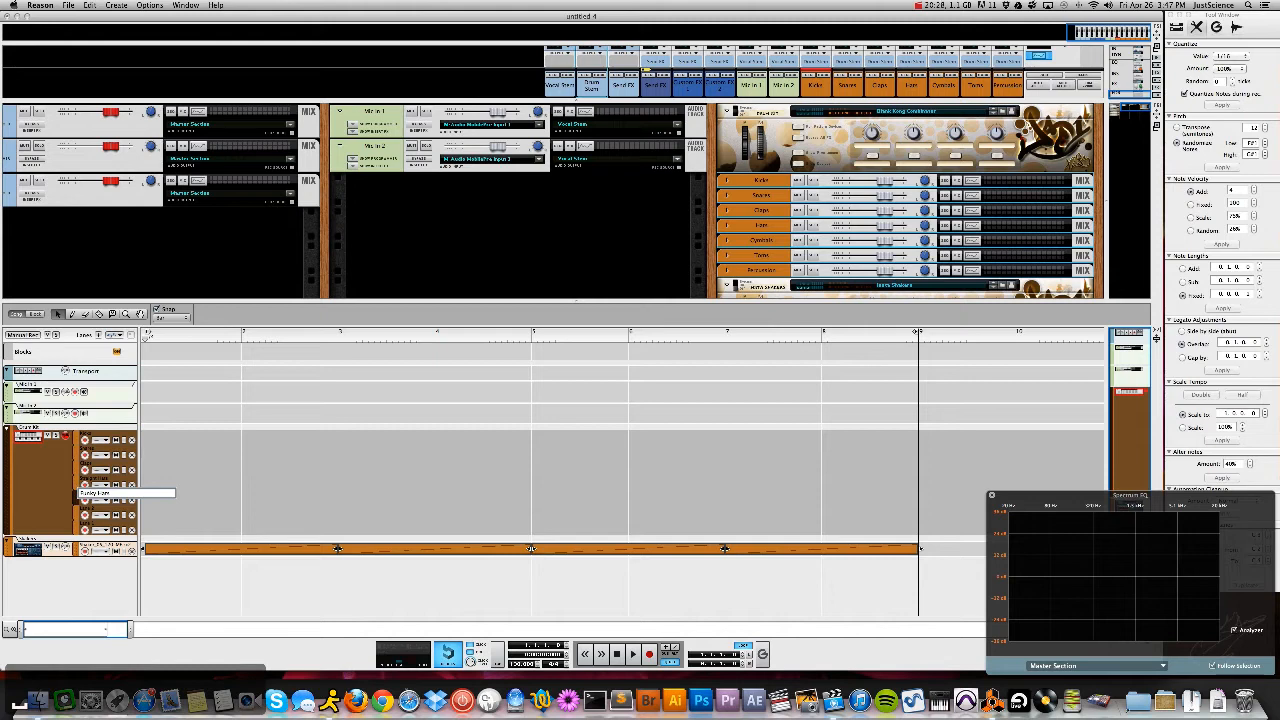
key(Return)
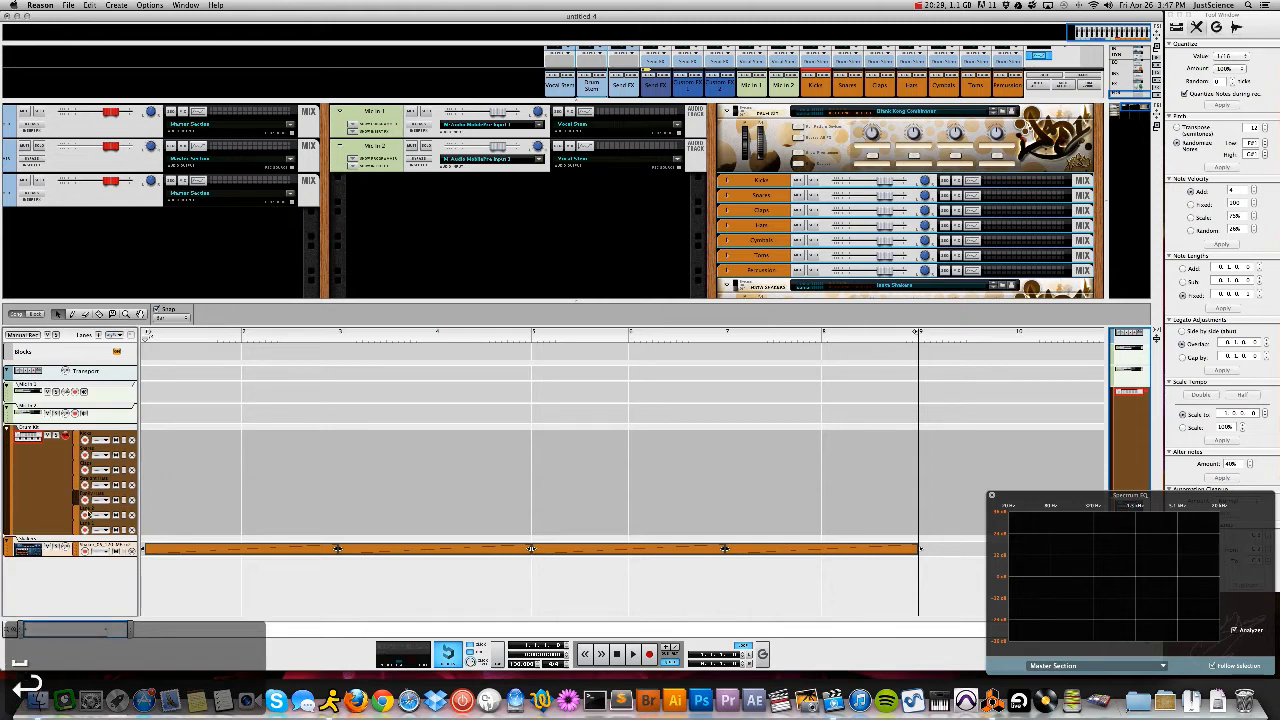
Name the sixth and seventh Drum Kit note lanes, calling the sixth Cymbals
double_click(86, 508)
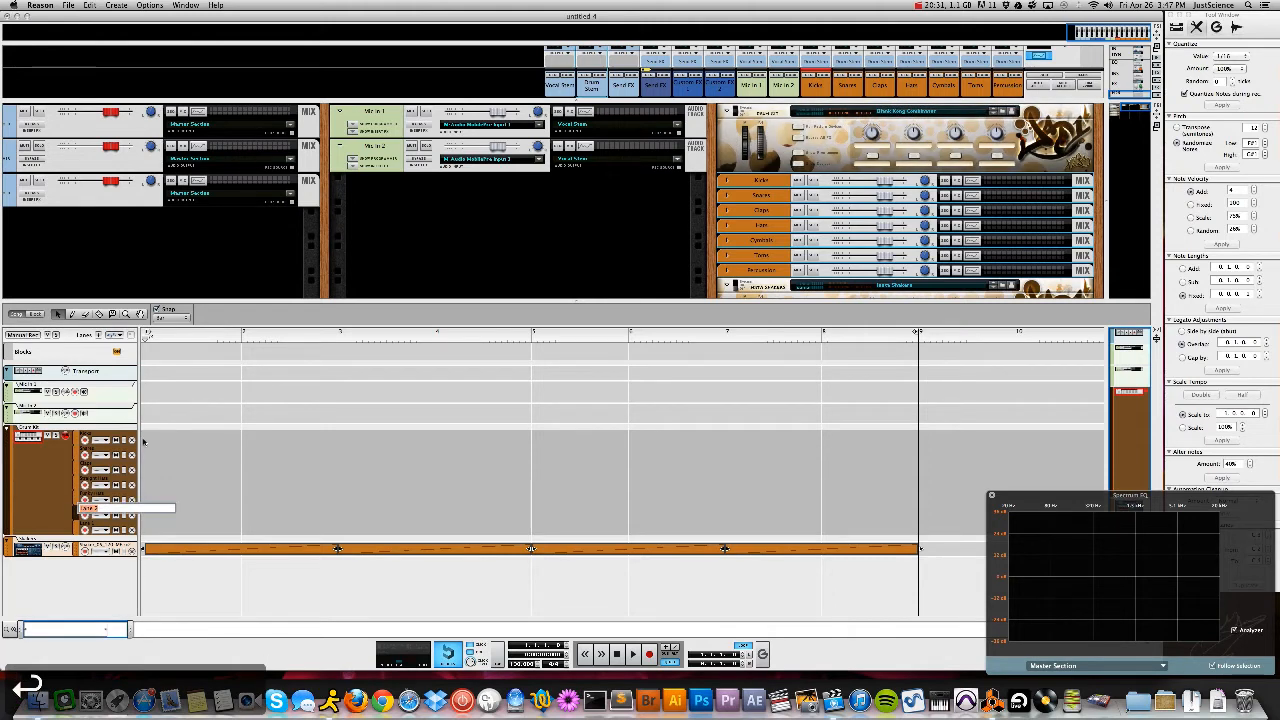
key(BackSpace)
text(Cymbals)
key(BackSpace)
key(BackSpace)
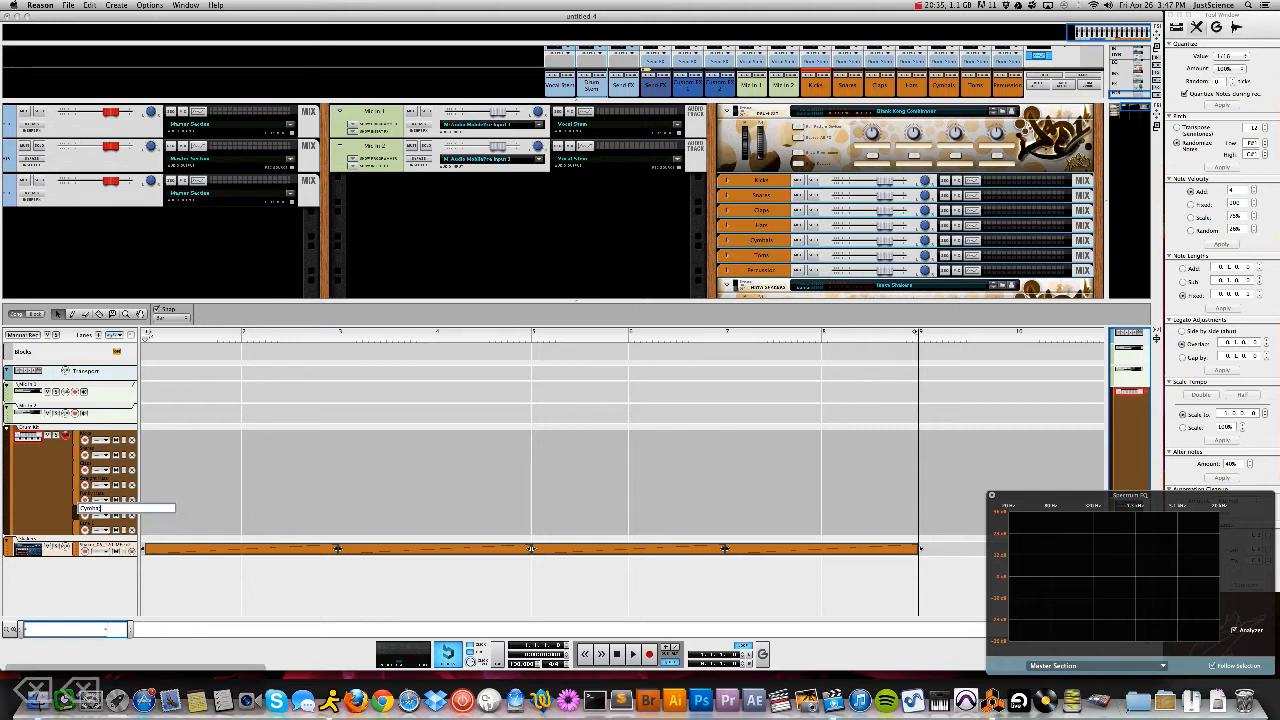
key(Return)
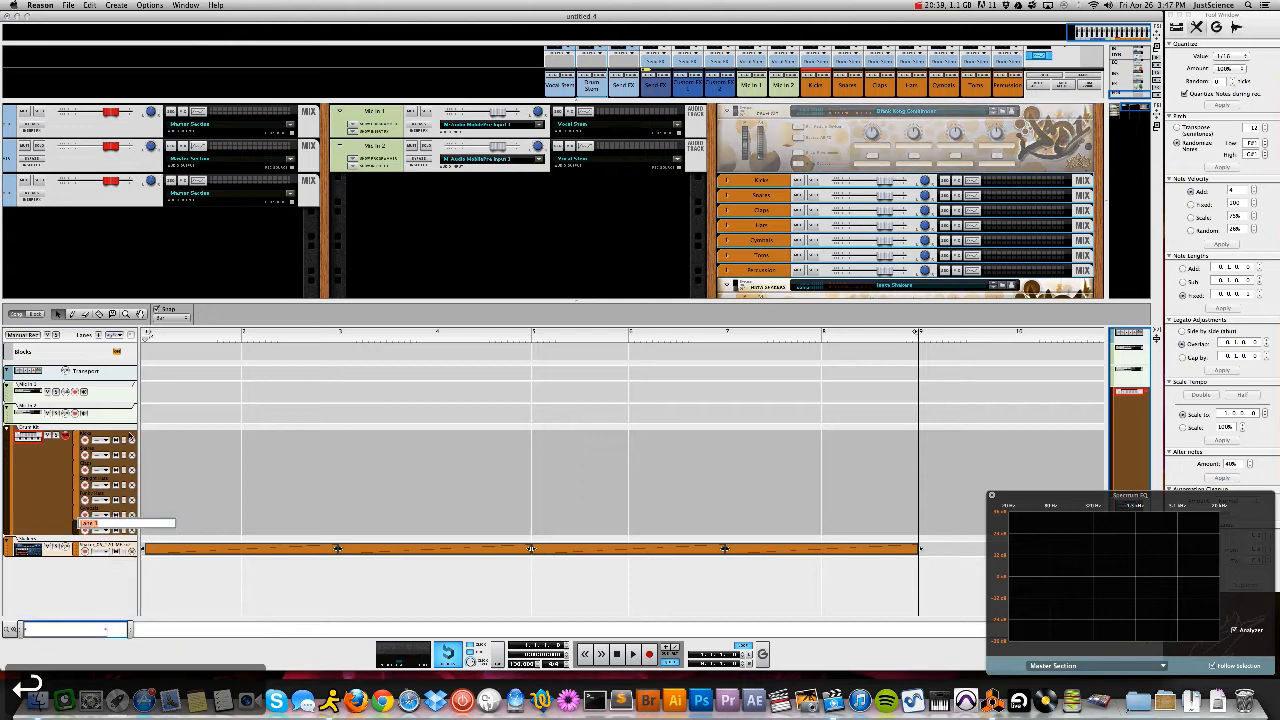
key(Return)
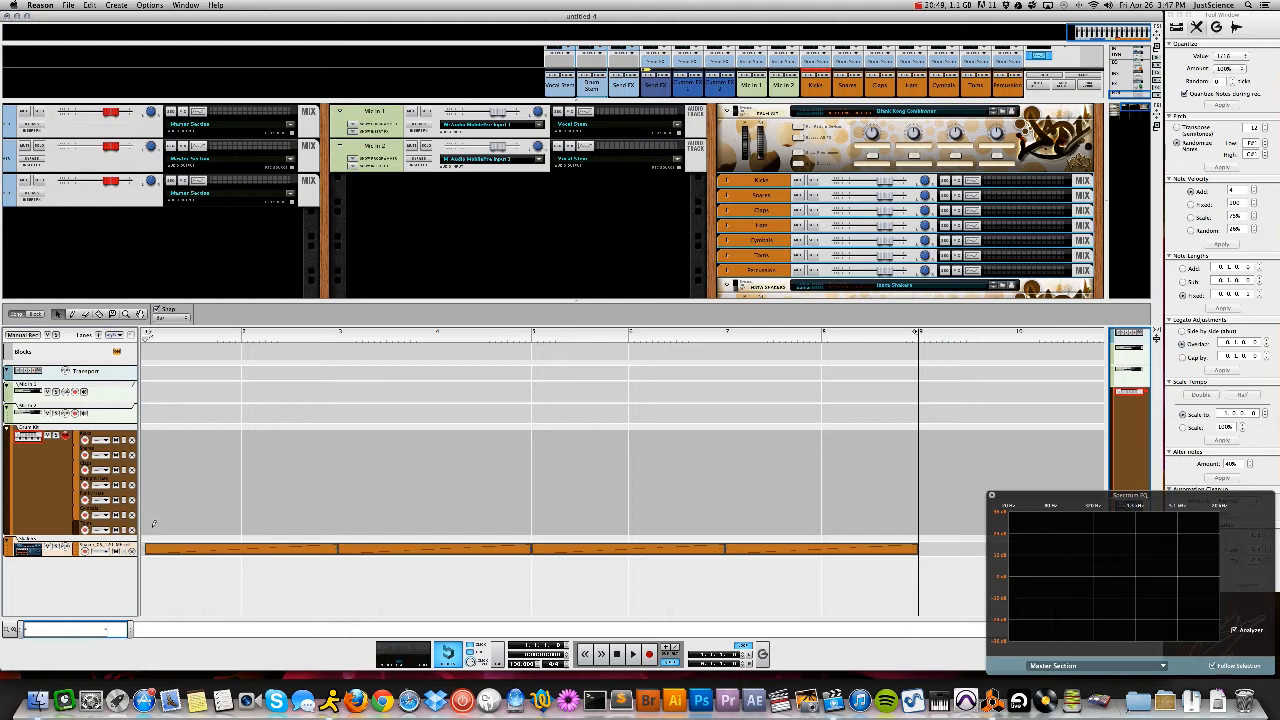
Draw an empty clip from bar 1 to bar 9 on each of the seven Drum Kit note lanes and select all seven clips
super+click(154, 525)
drag(178, 527, 168, 503)
click(168, 470)
drag(169, 445, 172, 516)
drag(168, 513, 163, 466)
mouse_move(257, 406)
mouse_down()
mouse_move(240, 497)
mouse_move(213, 530)
mouse_move(918, 532)
mouse_up()
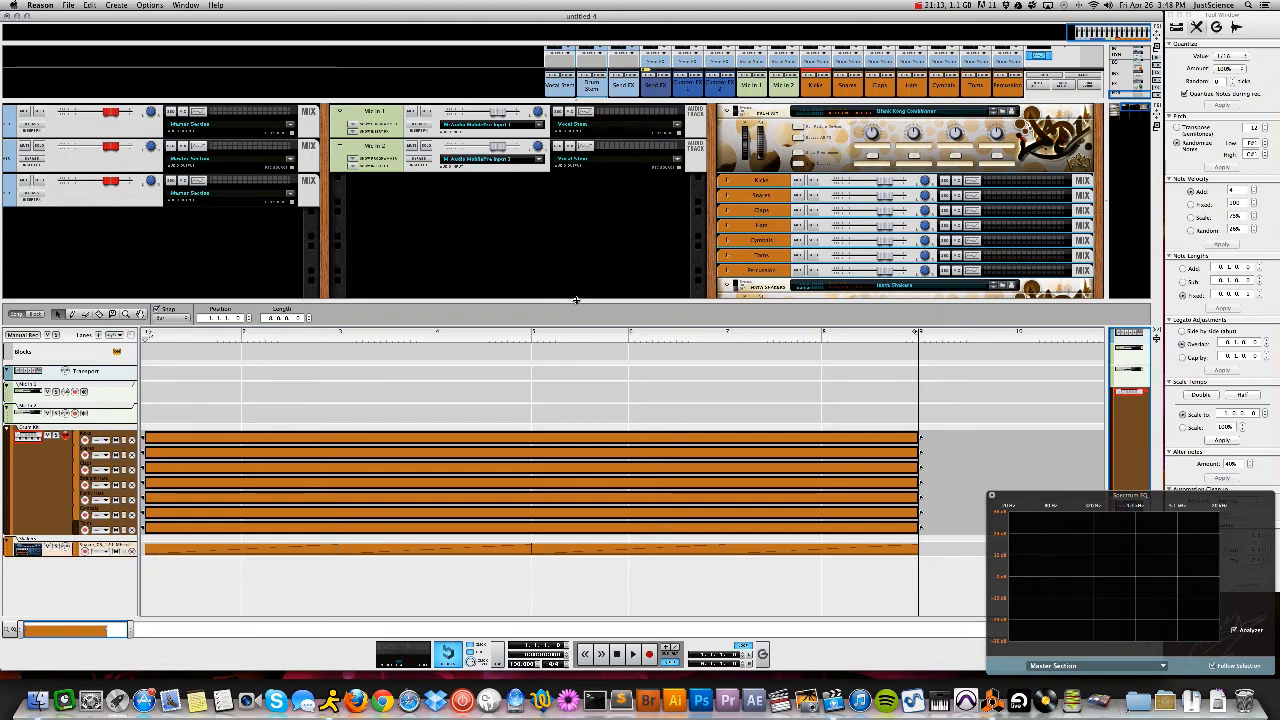
Create an instrument in a new rack column from the Simple Sub Bass.cmb patch in the custom Bass folder
drag(576, 300, 587, 617)
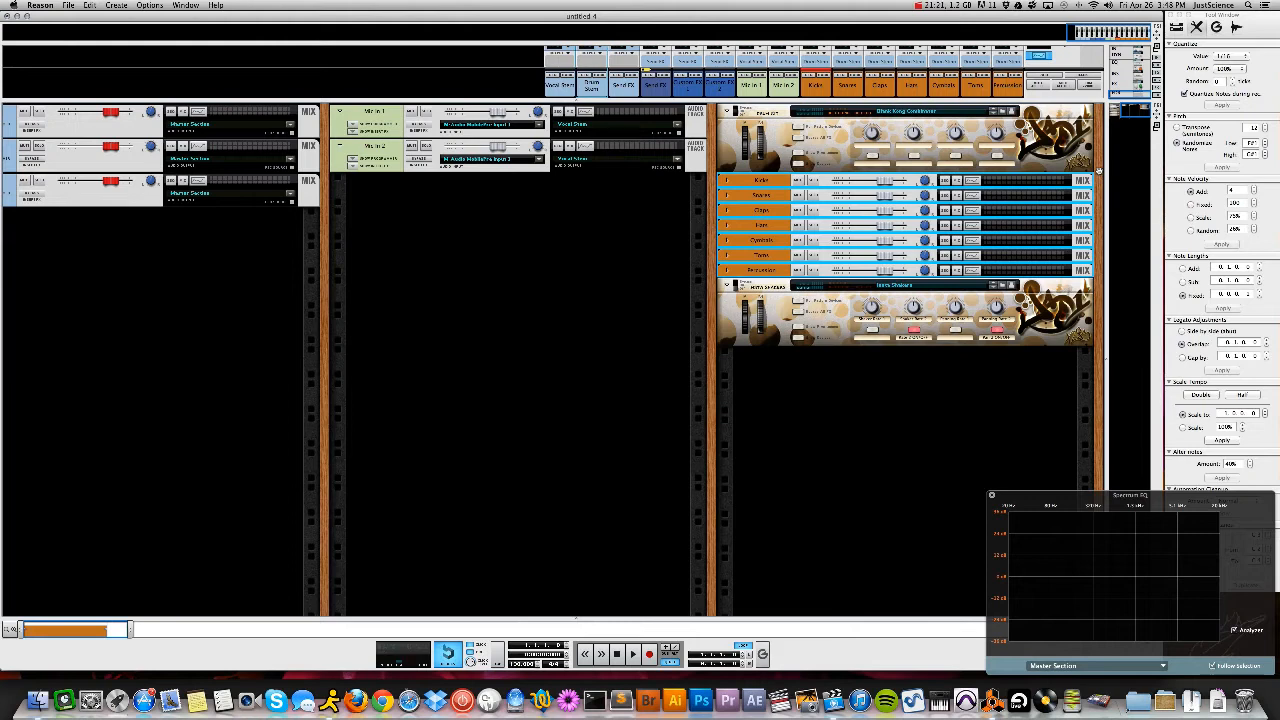
right_click(1098, 170)
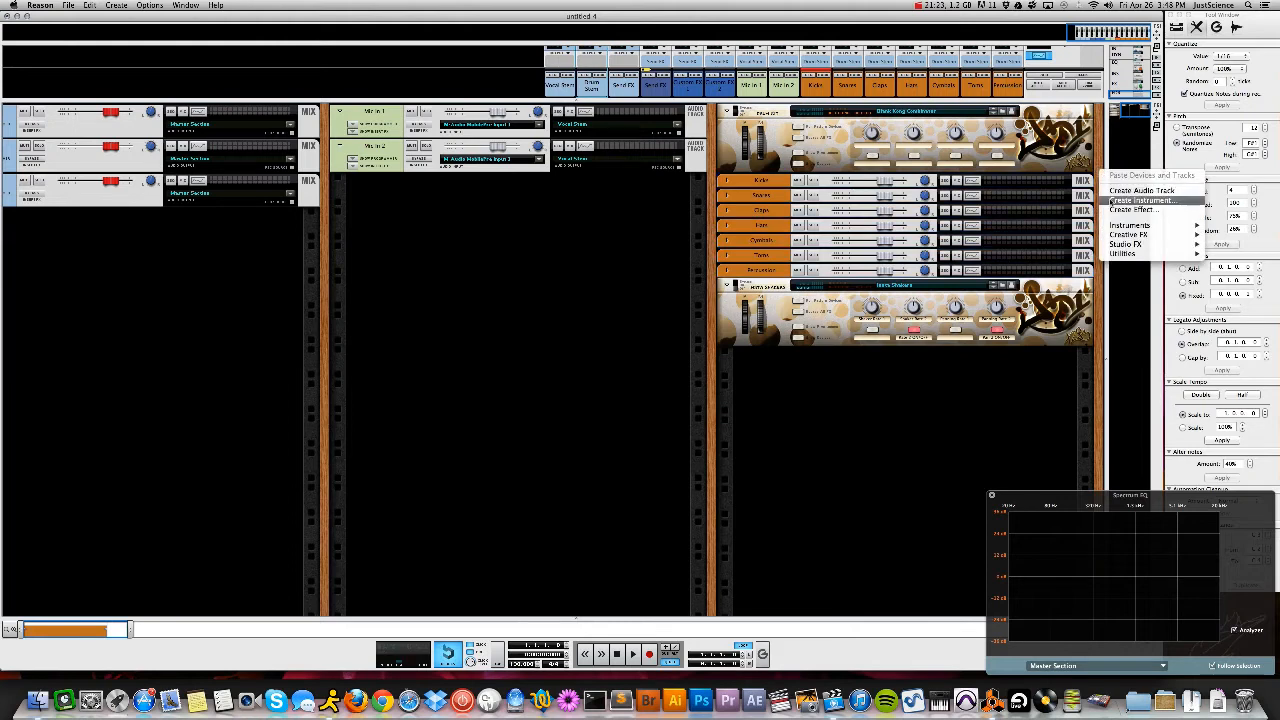
click(1112, 200)
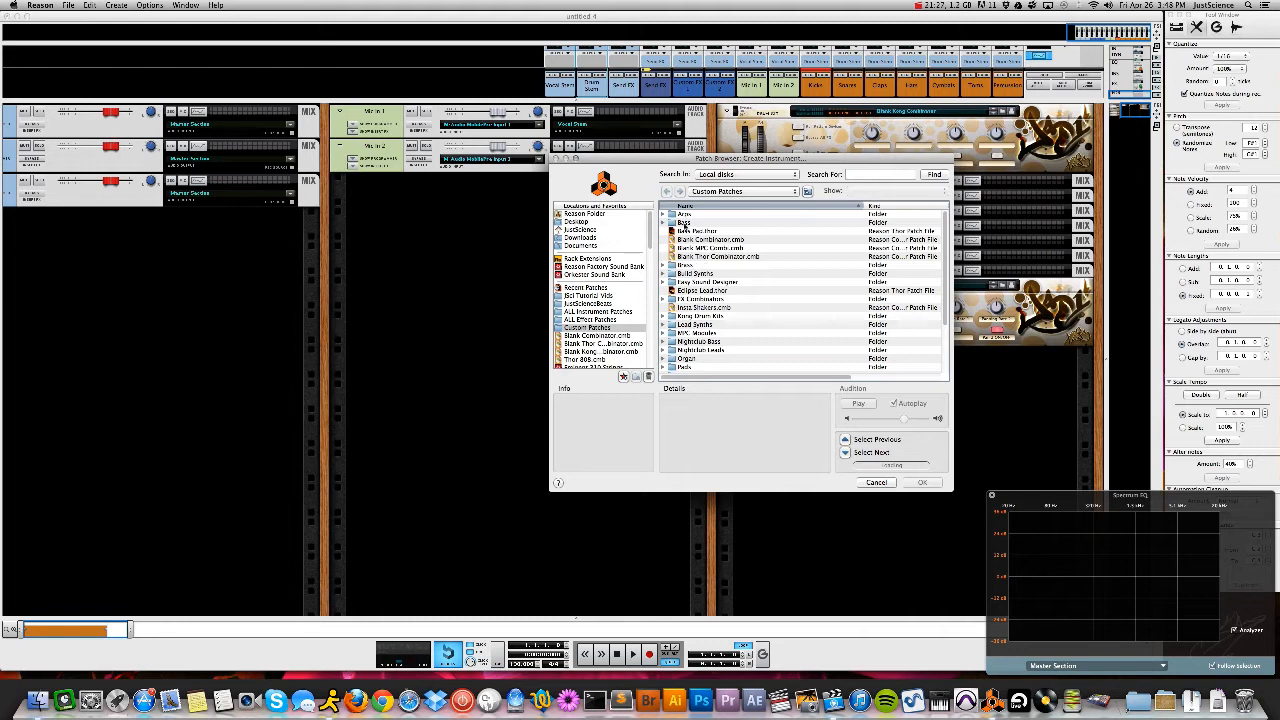
click(682, 222)
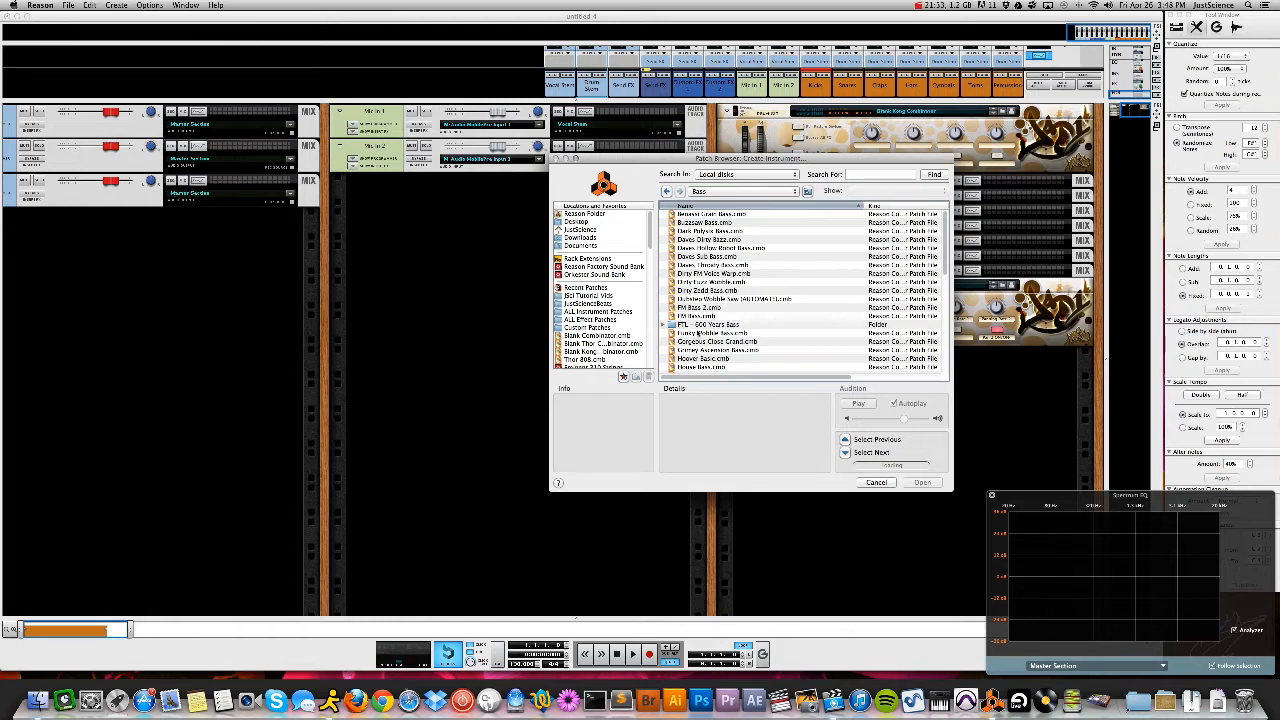
scroll(697, 333, down, 6)
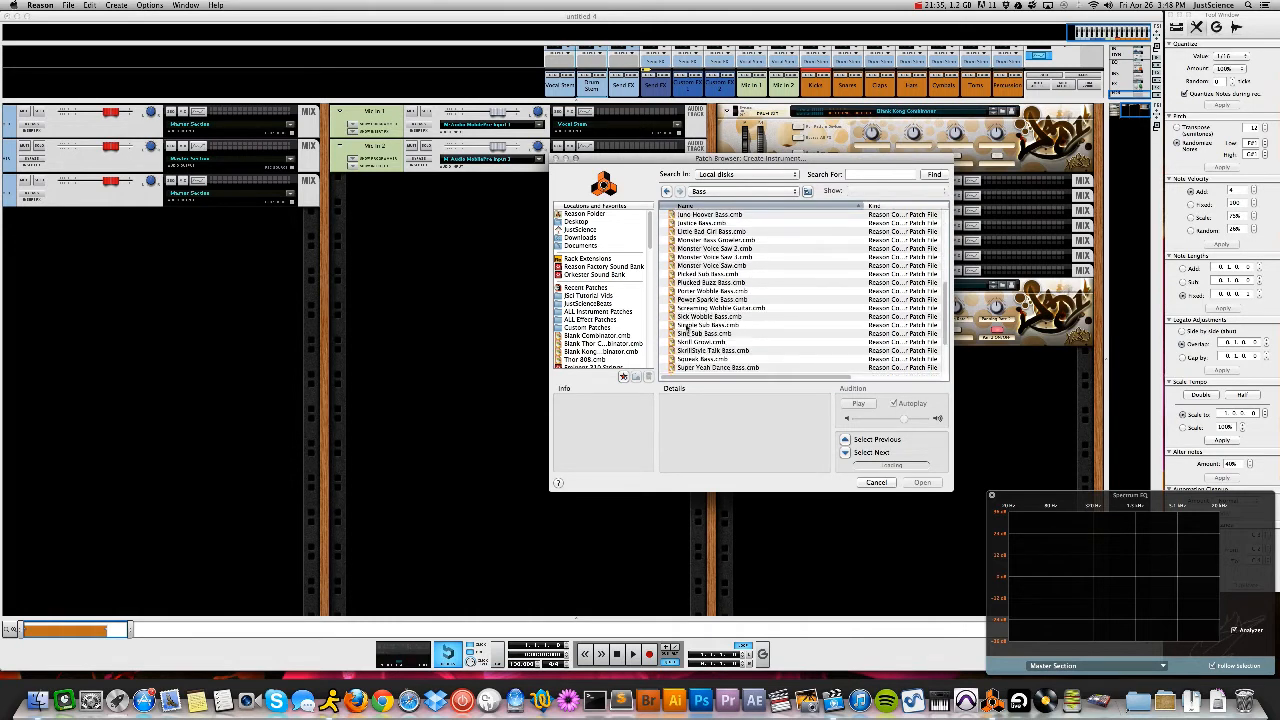
click(688, 327)
click(912, 482)
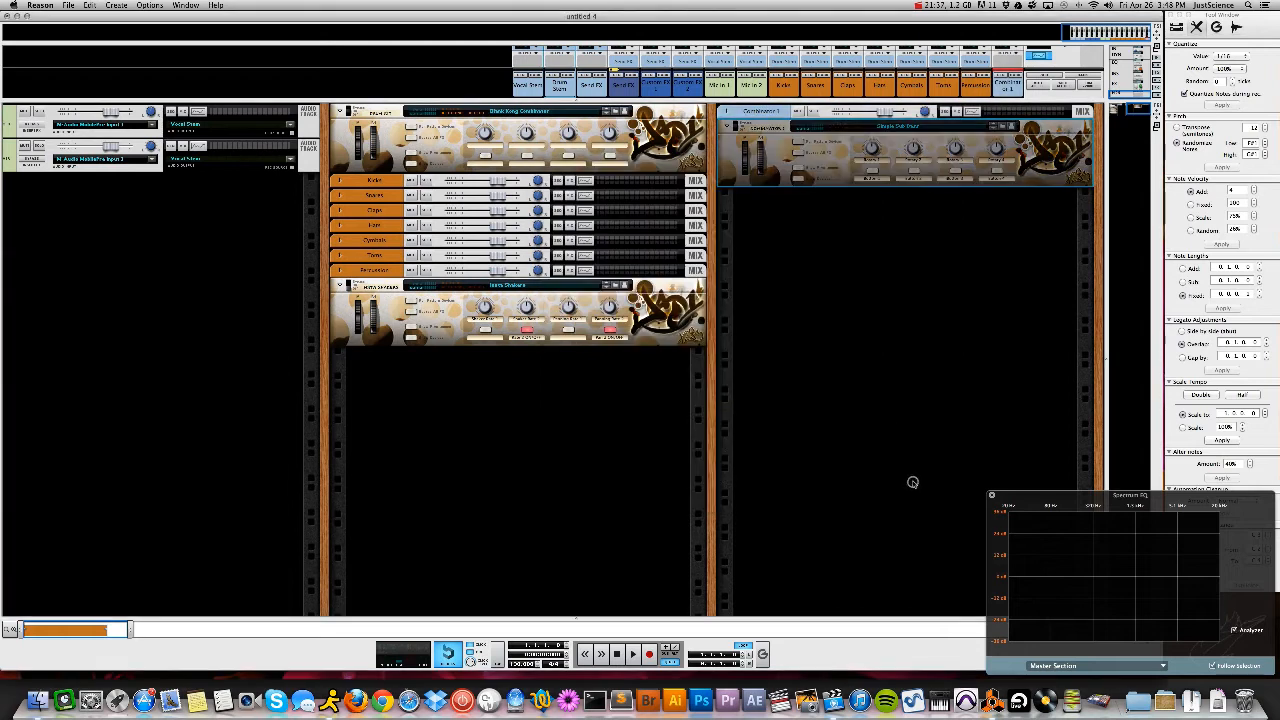
Set the new bass Combinator's track color to Asparagus and rename the device as Sub Bass
right_click(757, 112)
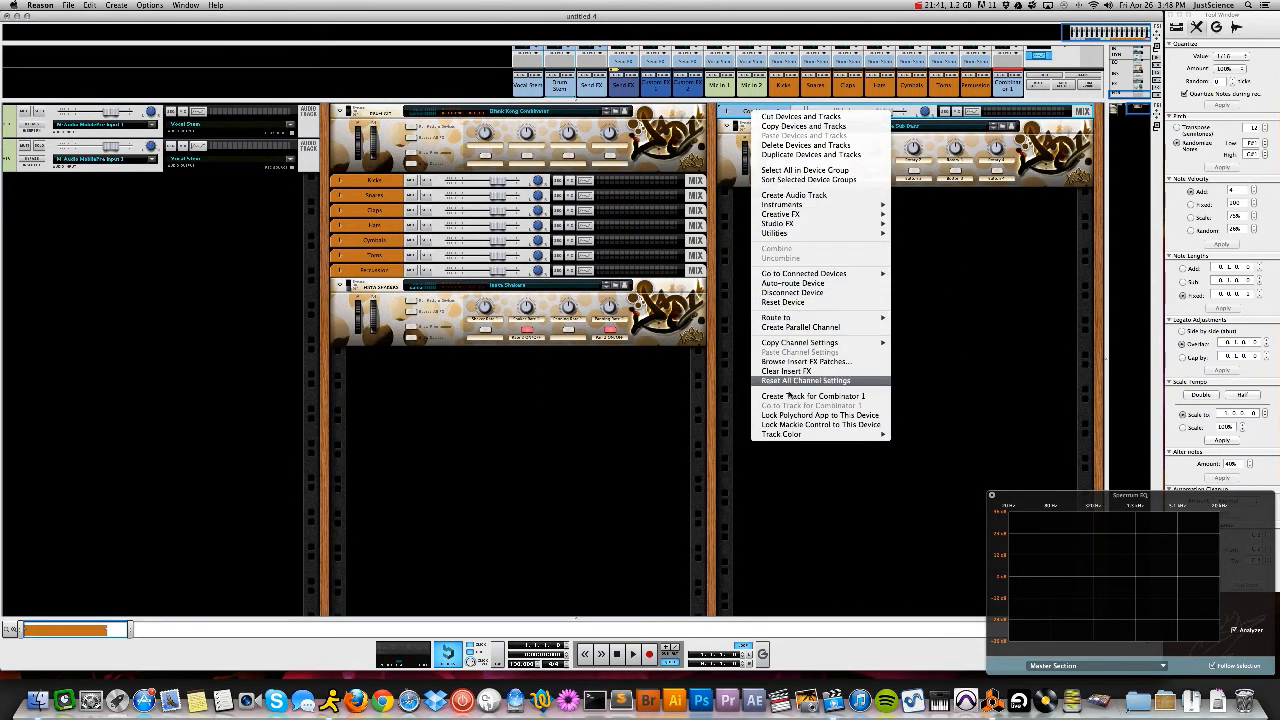
mouse_move(796, 438)
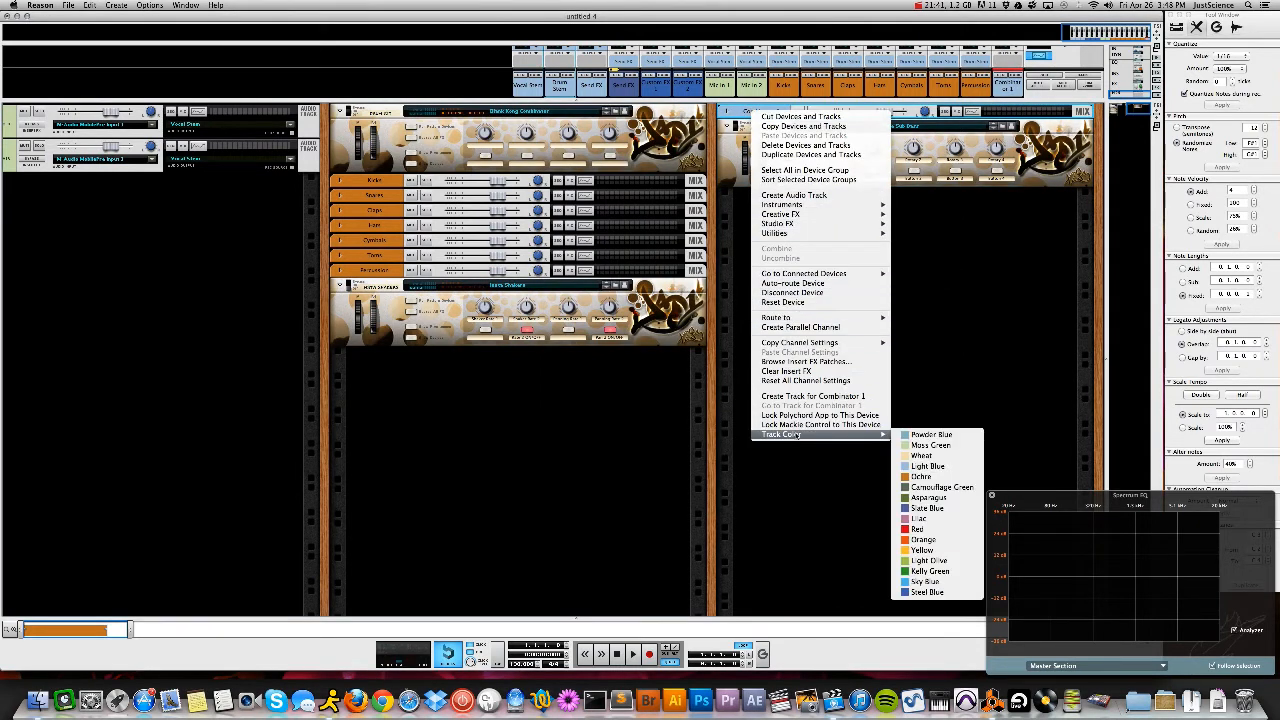
click(921, 492)
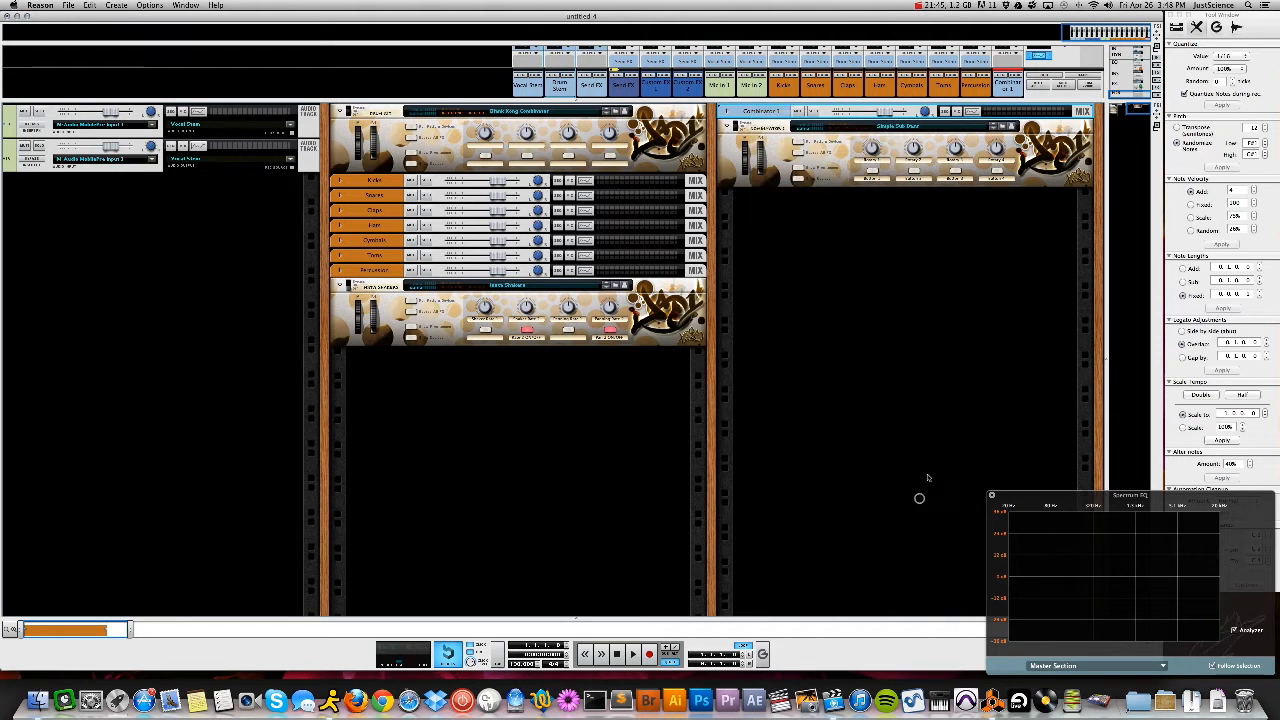
double_click(765, 131)
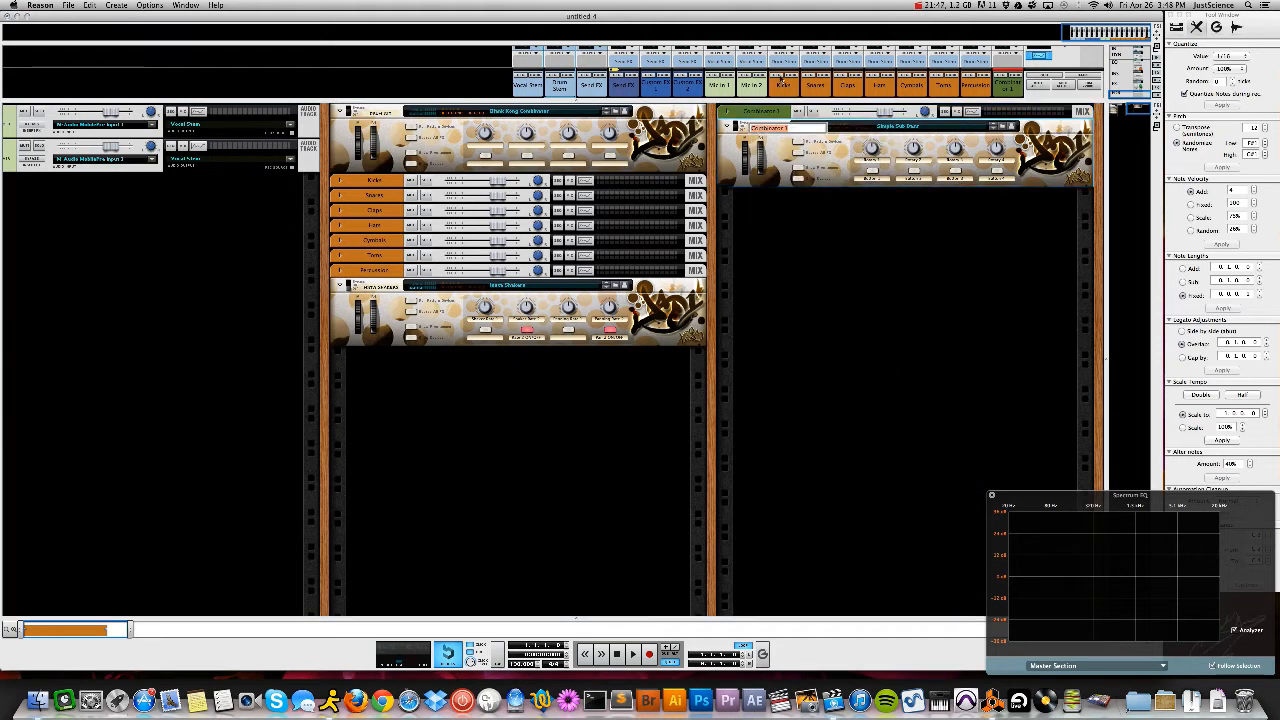
text(Sub Ba)
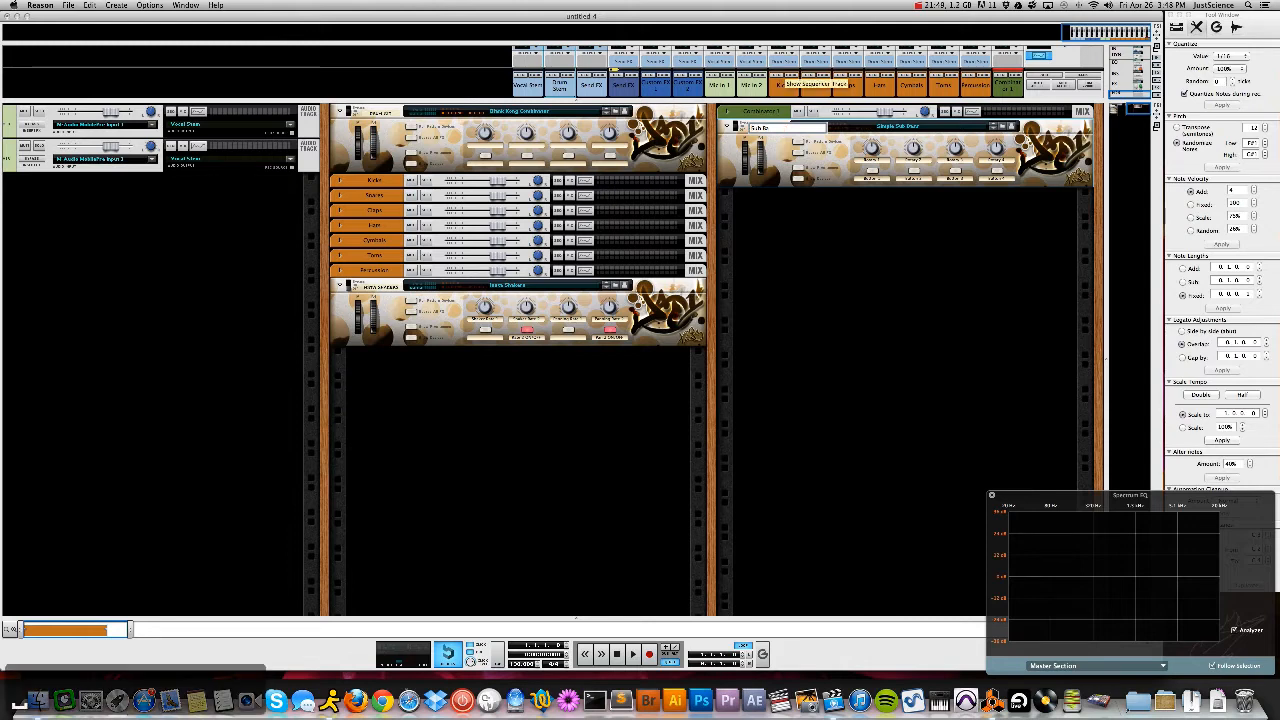
text(ss)
key(Return)
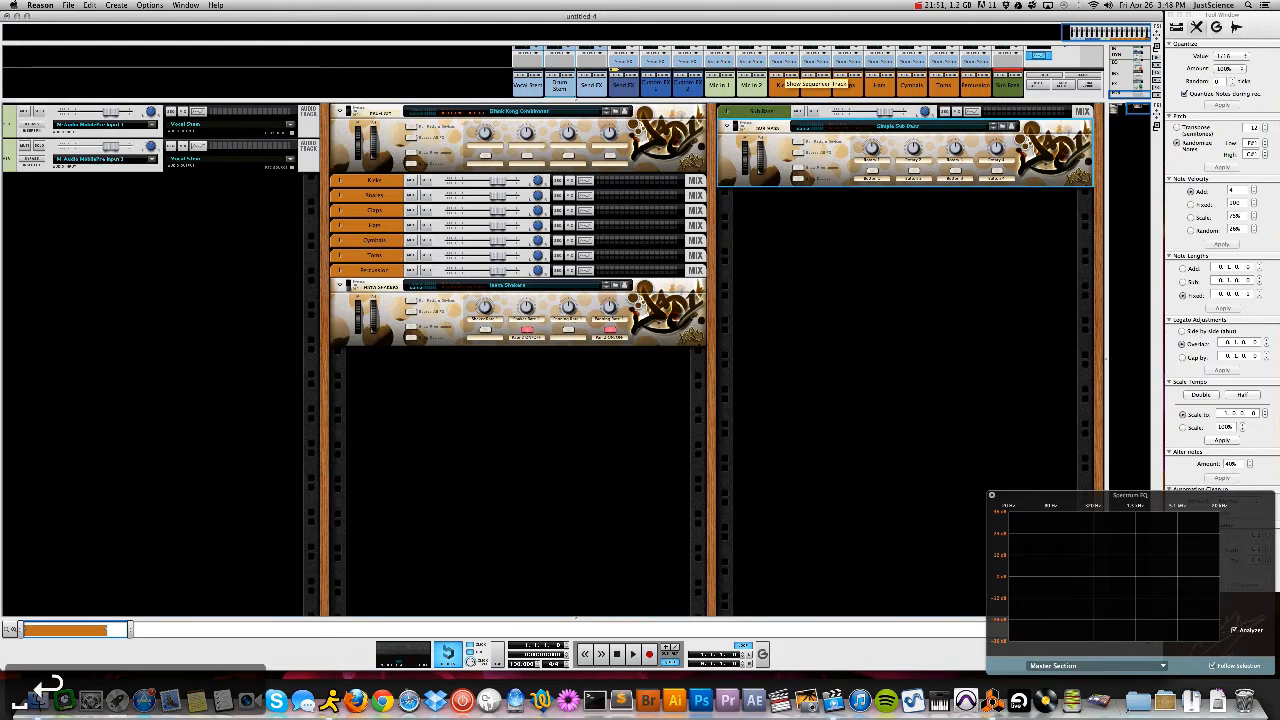
Duplicate the Sub Bass device with its mix channel and load the Dirty Zedd Bass patch into the copy
key(super+d)
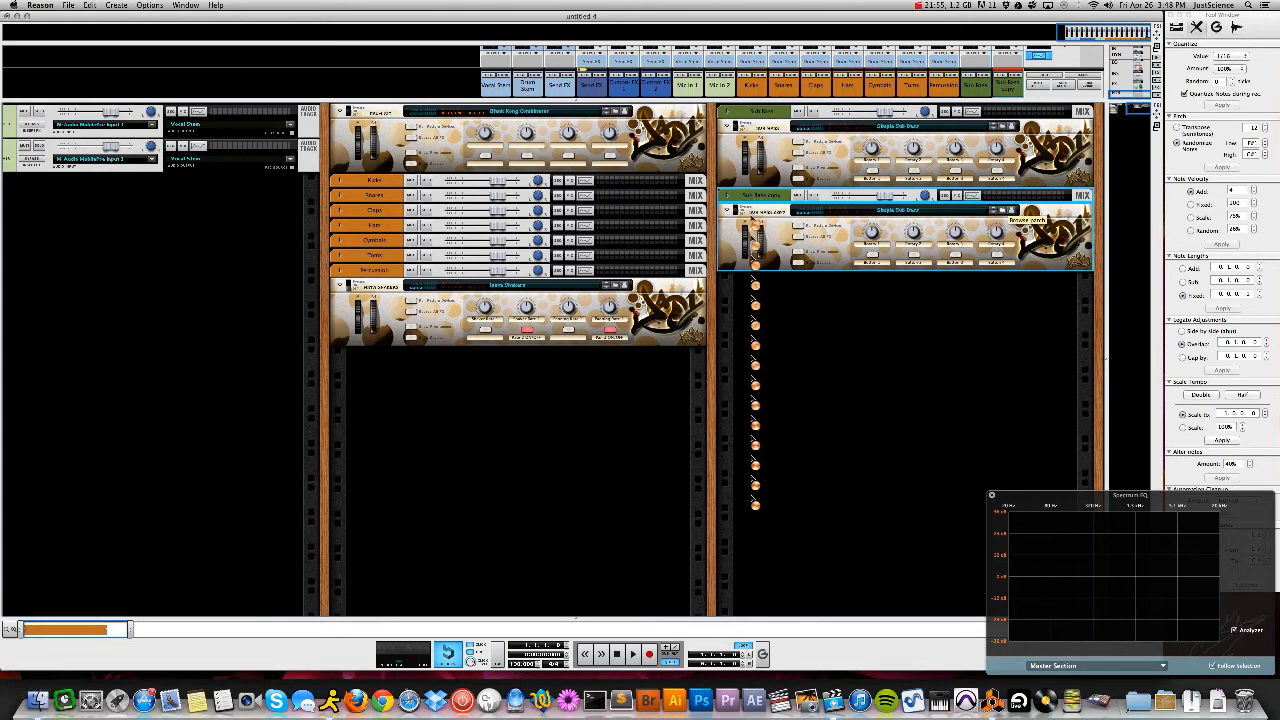
click(1005, 211)
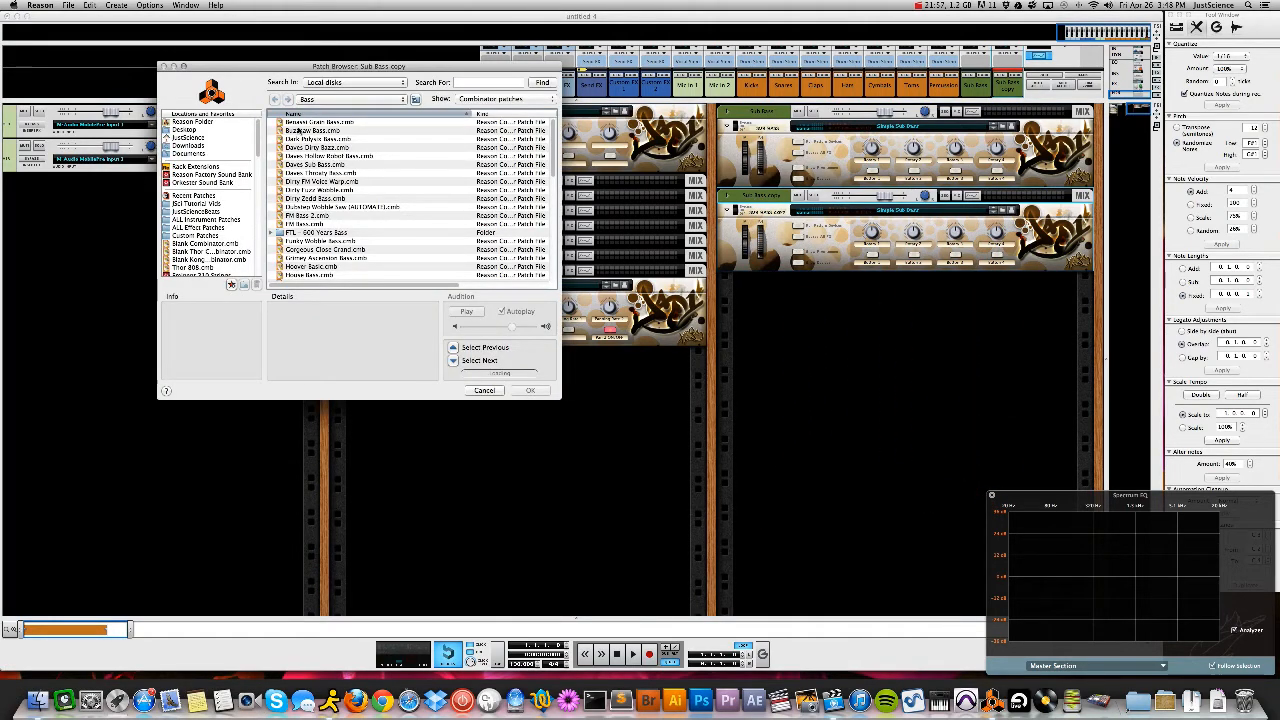
click(305, 199)
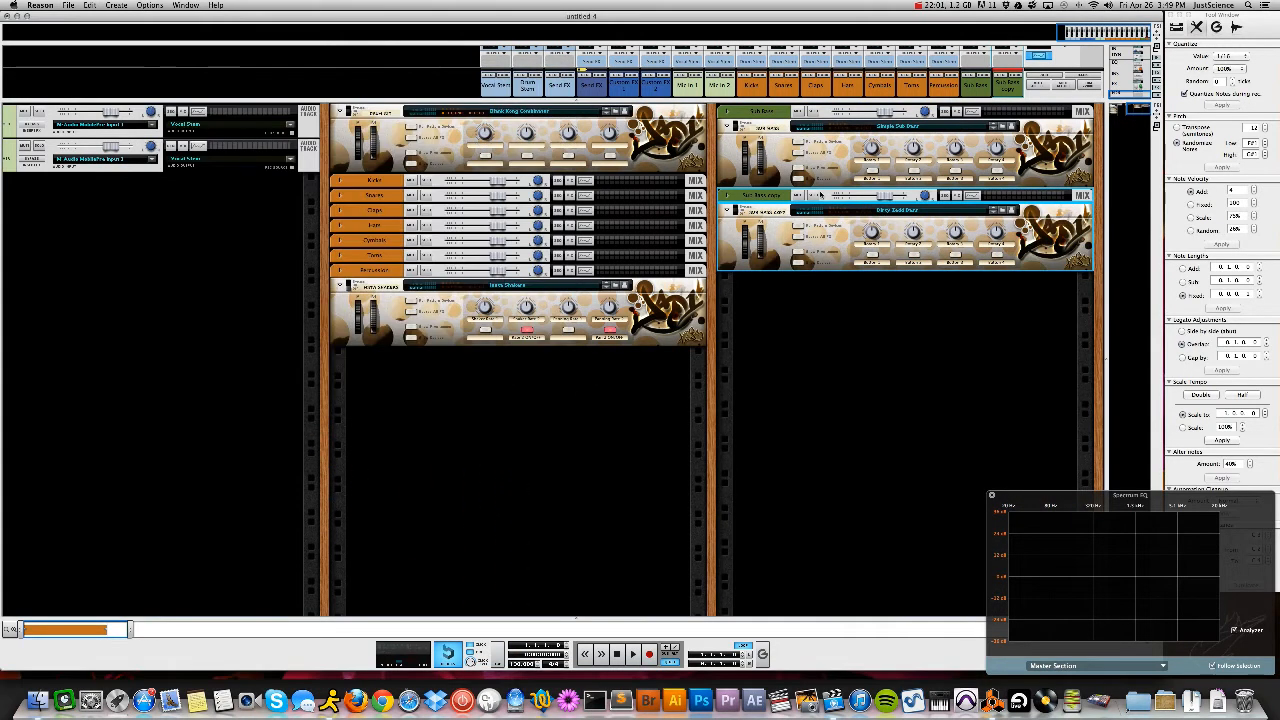
Rename the duplicated bass Combinator as Top Bass
double_click(772, 213)
text(Top Bass)
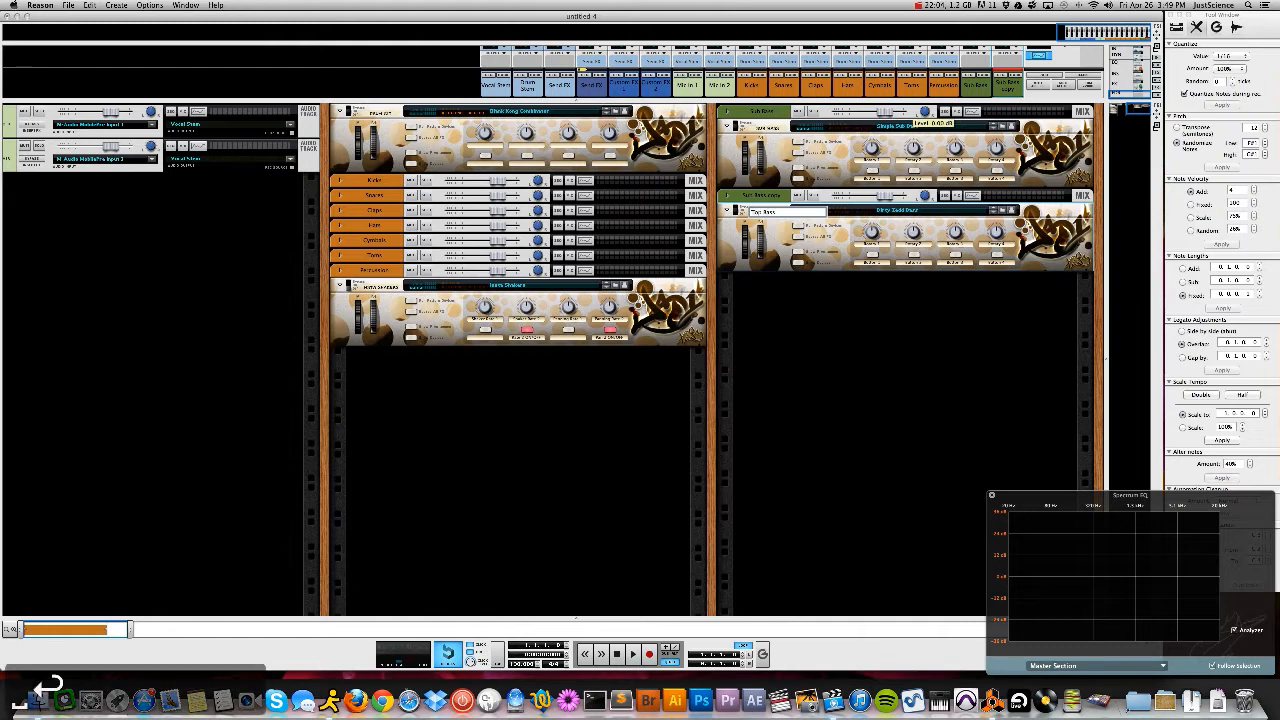
key(Return)
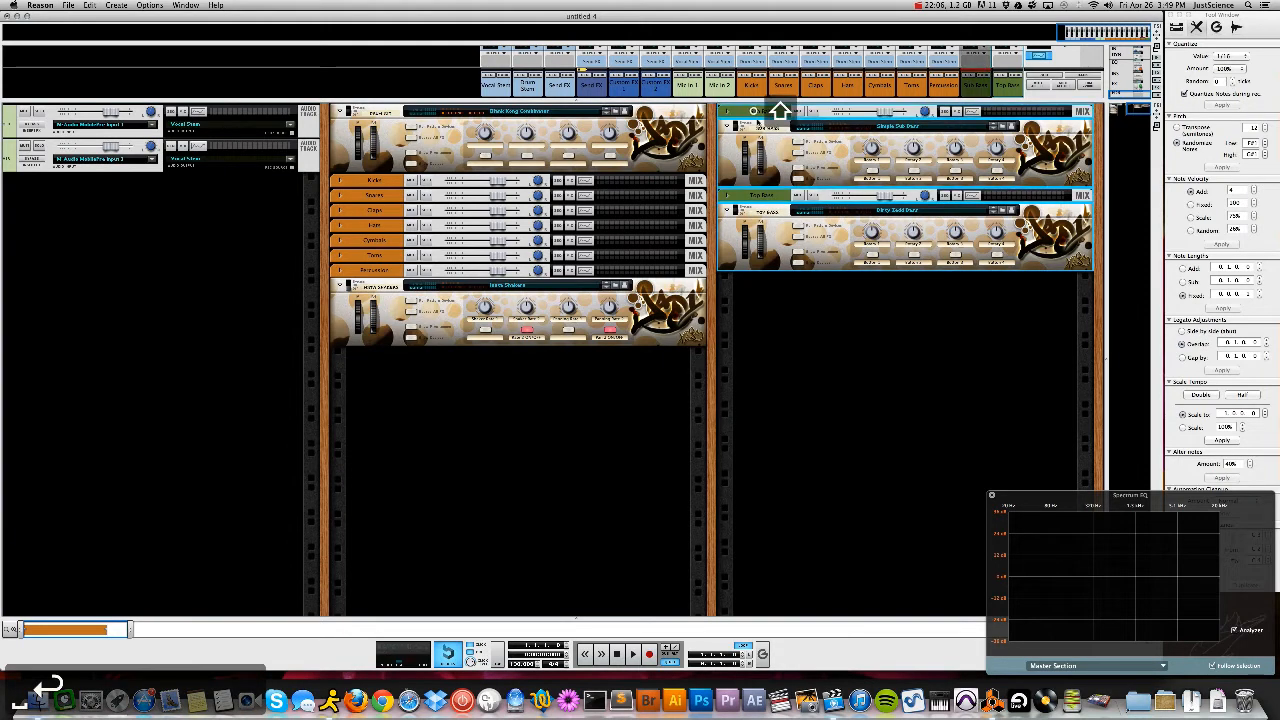
Route the Sub Bass and Top Bass mix channels together to a new output bus
right_click(761, 194)
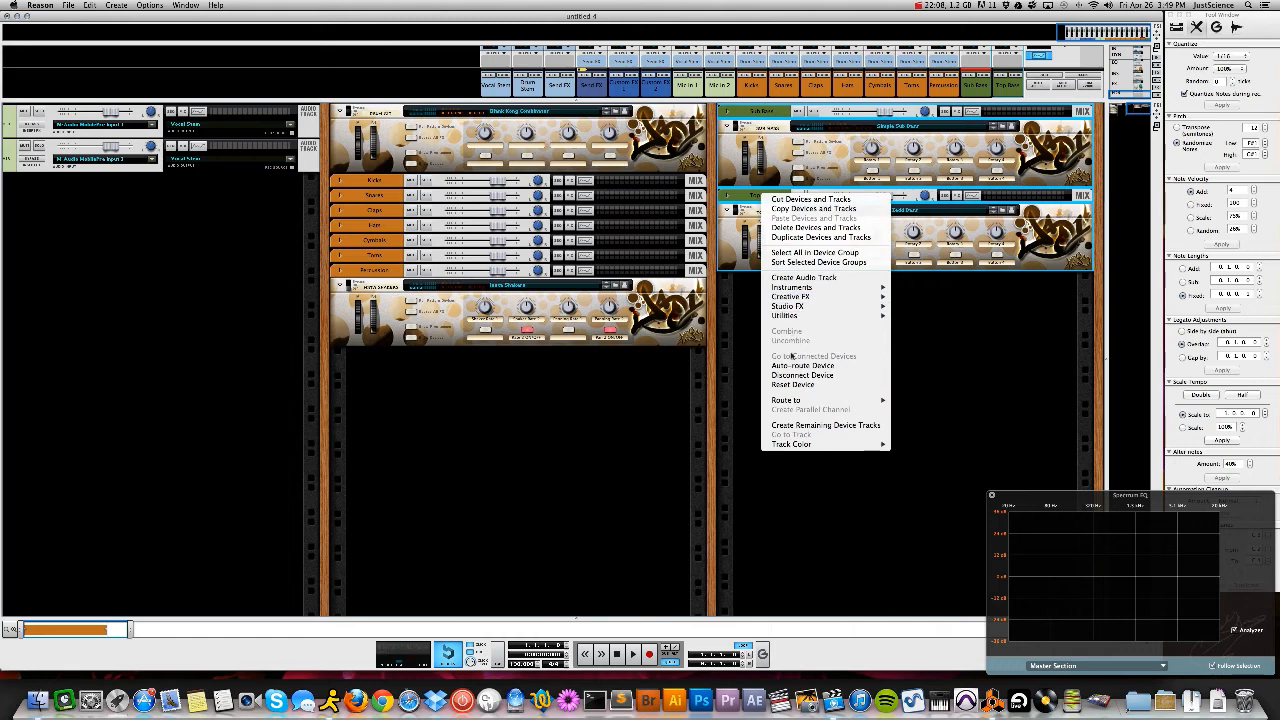
mouse_move(790, 401)
click(922, 401)
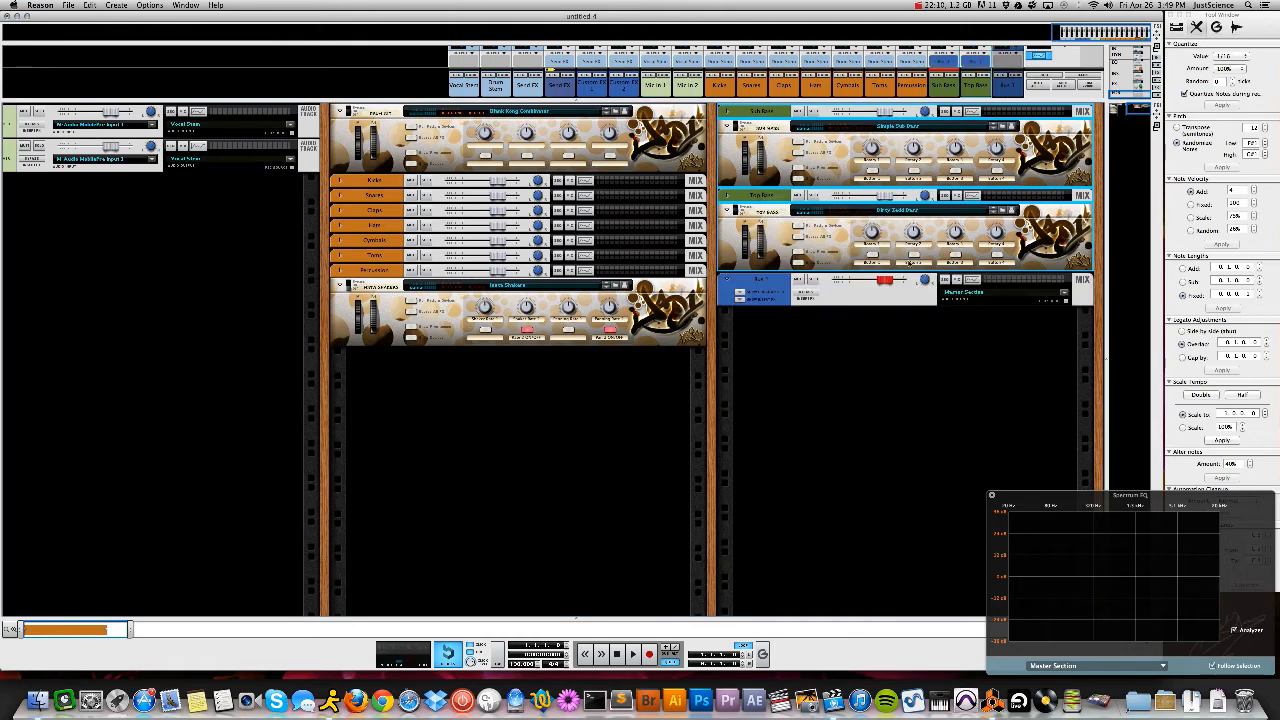
Set the new bass output bus's track color to Light Blue and rename it as Bass Stem
right_click(782, 292)
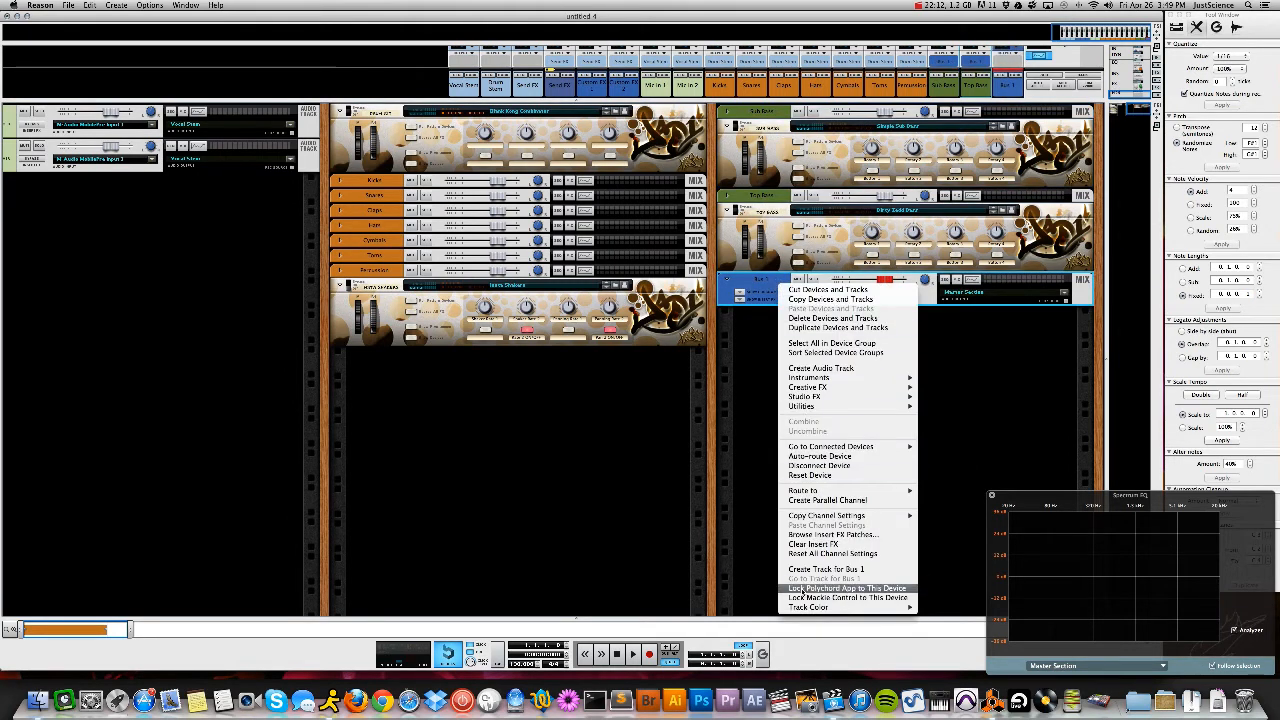
mouse_move(805, 607)
click(950, 546)
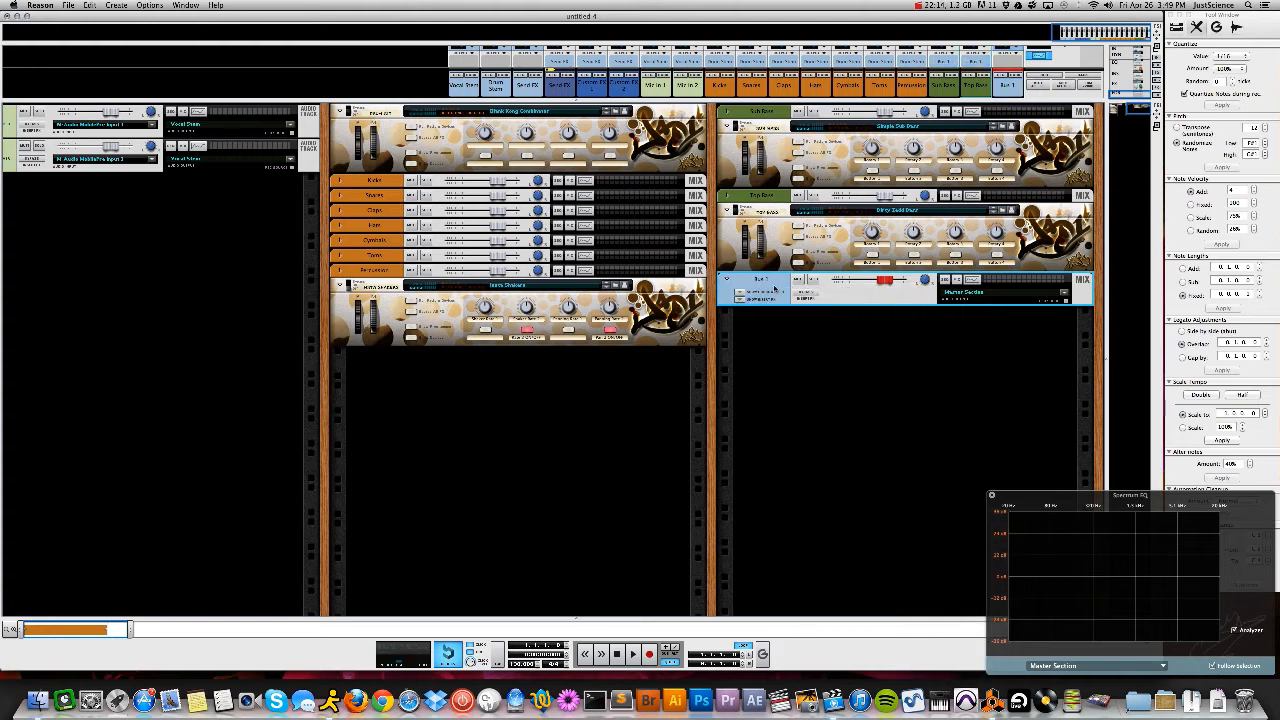
double_click(763, 281)
text(Bas)
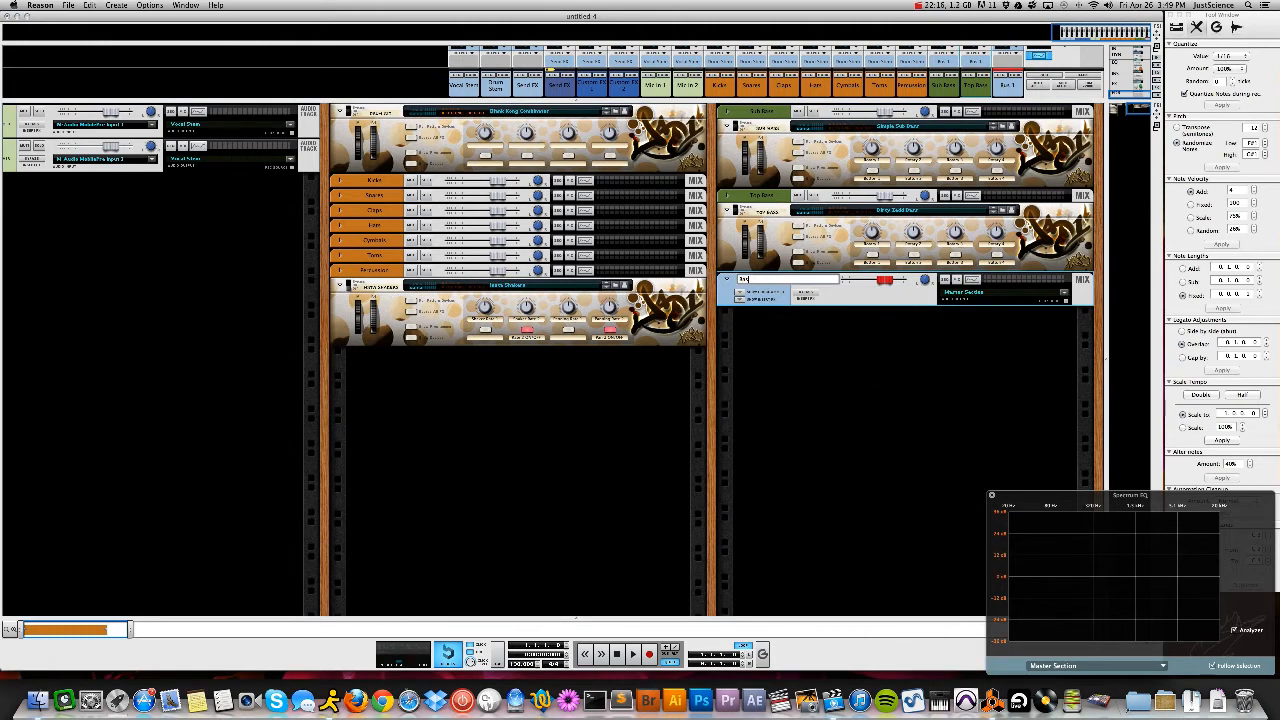
text(s Stem)
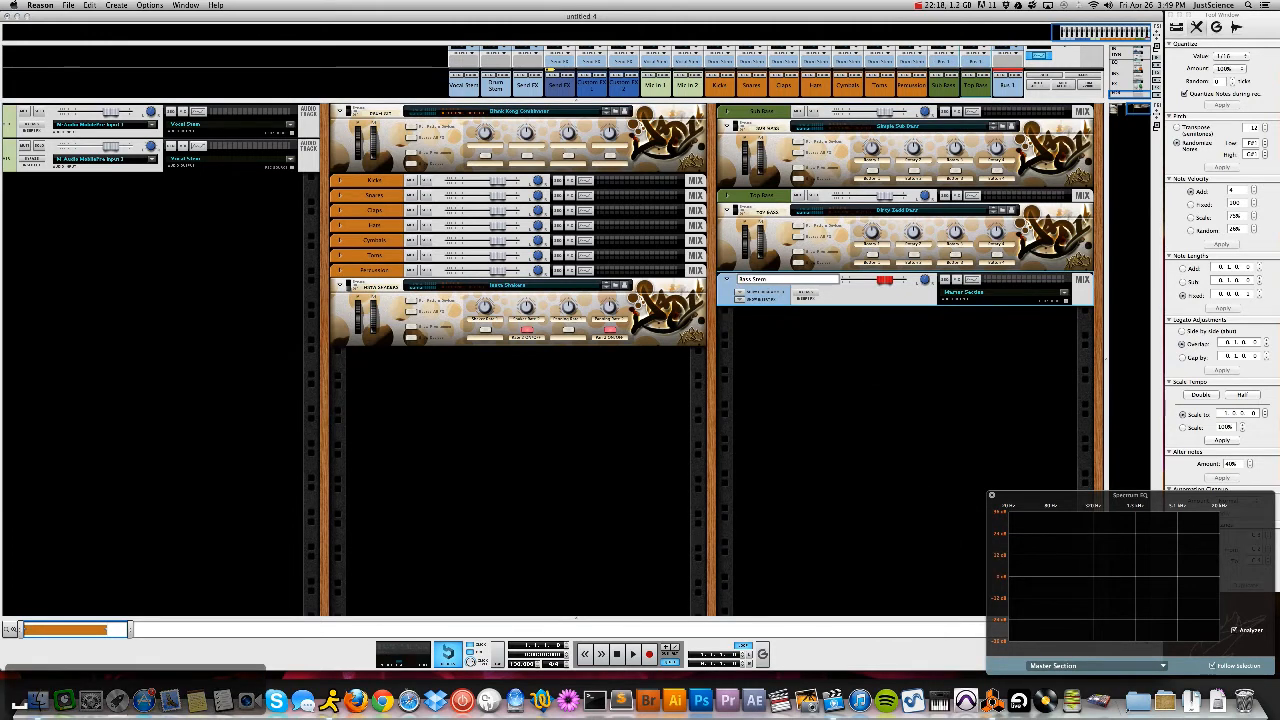
key(Return)
Move the Bass Stem bus directly after Drum Stem in both the rack and the mixer
drag(767, 285, 60, 180)
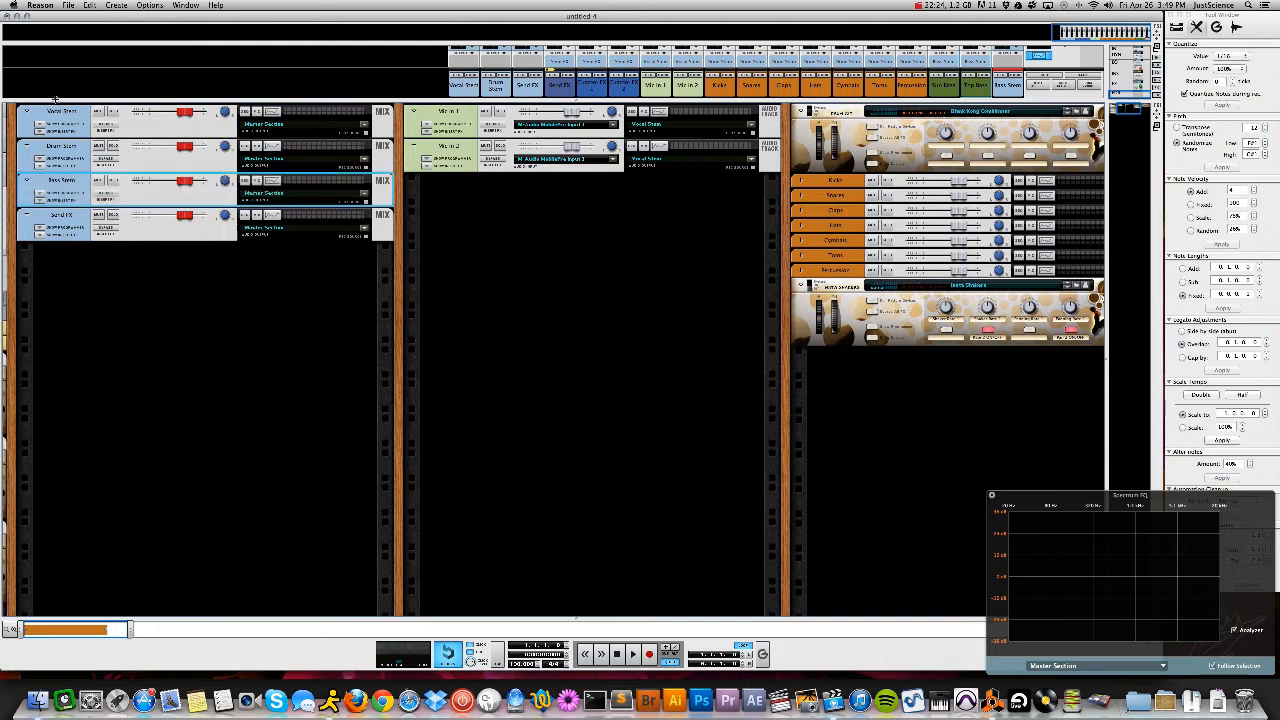
drag(973, 83, 510, 78)
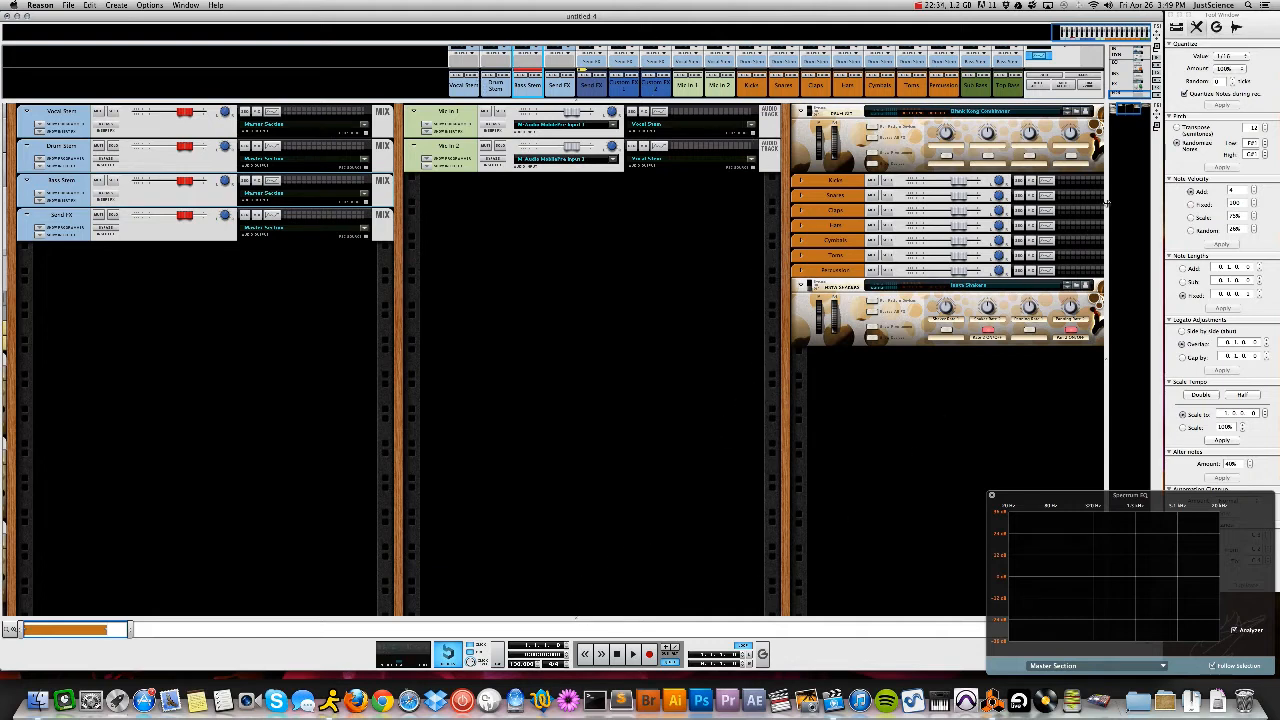
Create an instrument from the Blank Combinator.cmb patch in a new rack column beside the bass devices
scroll(1098, 216, right, 10)
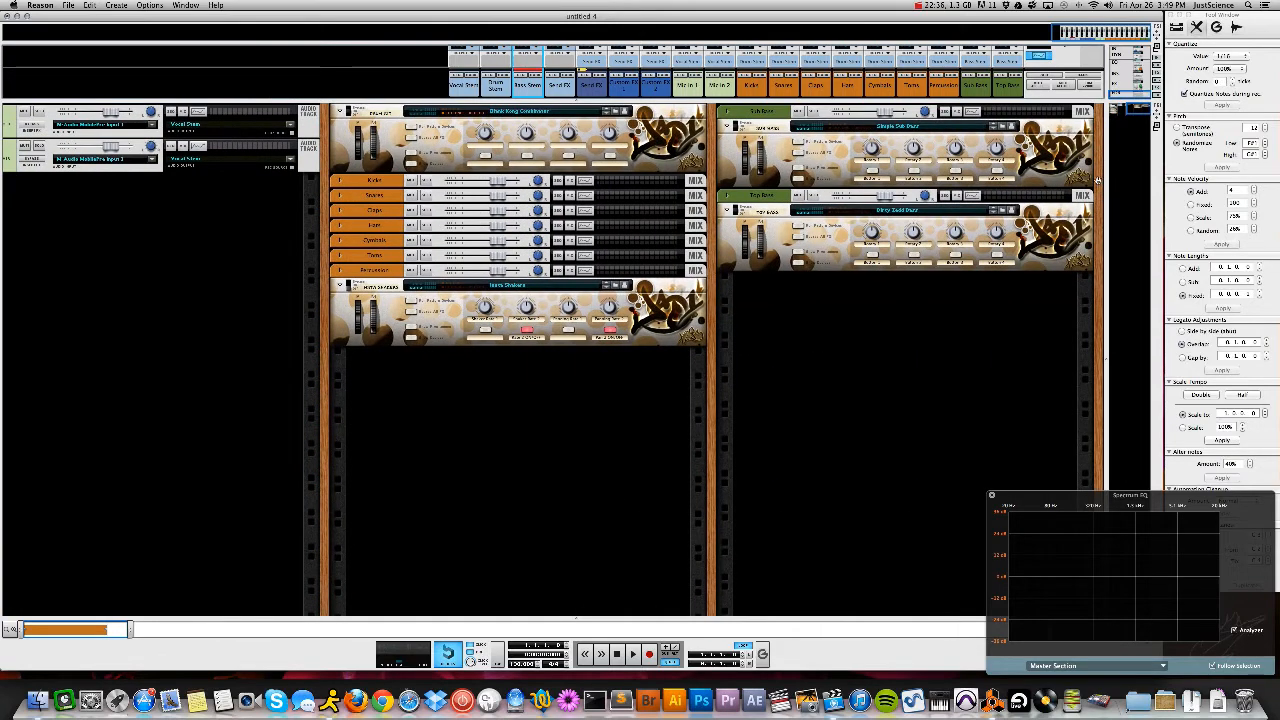
right_click(1098, 181)
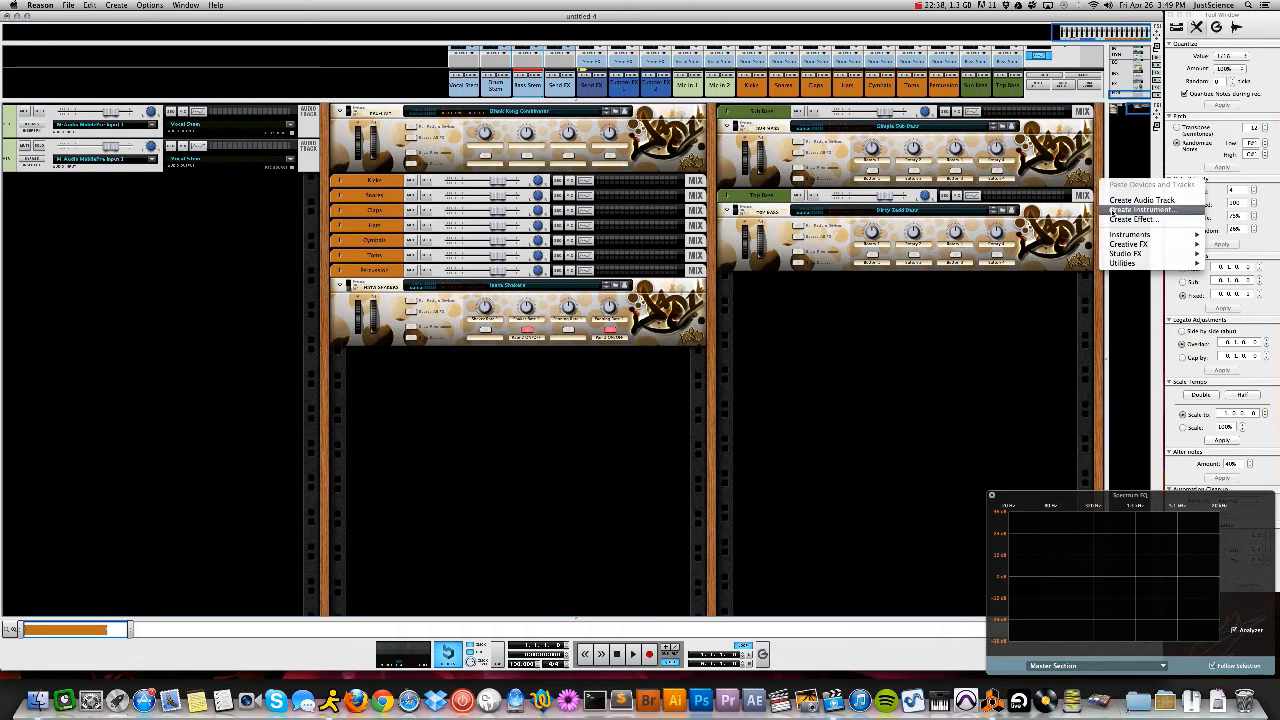
click(1112, 211)
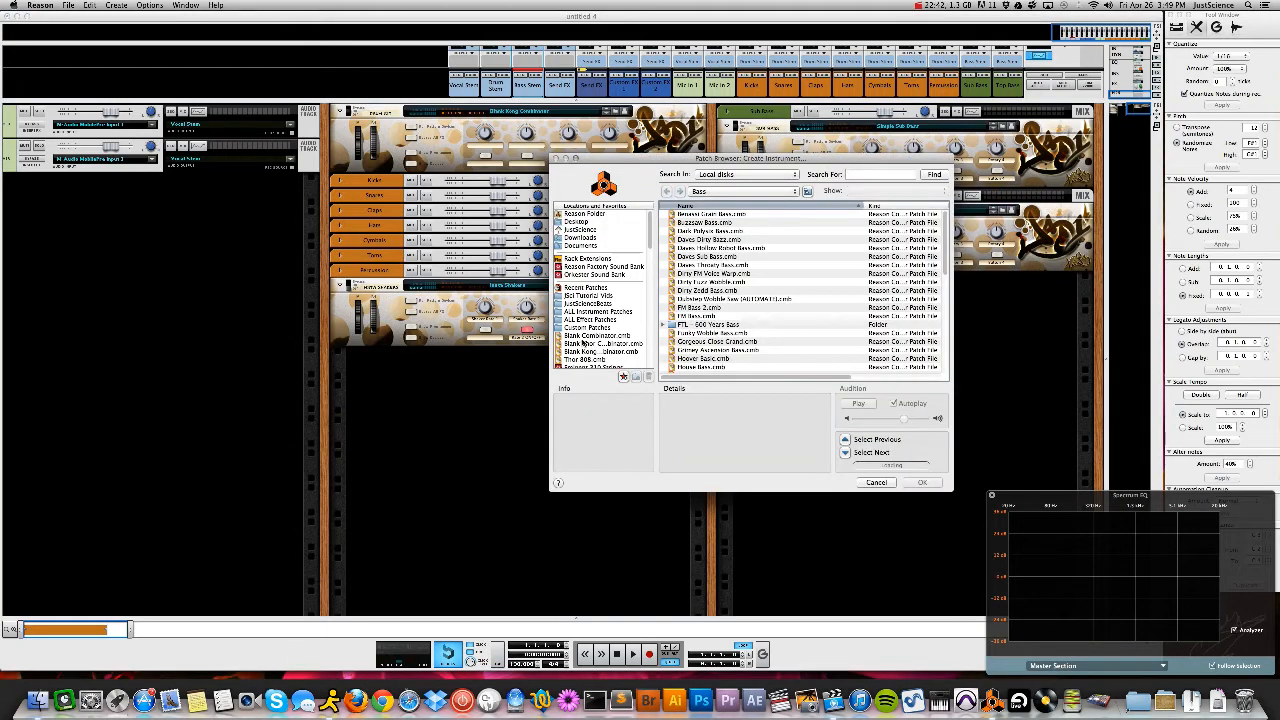
double_click(584, 343)
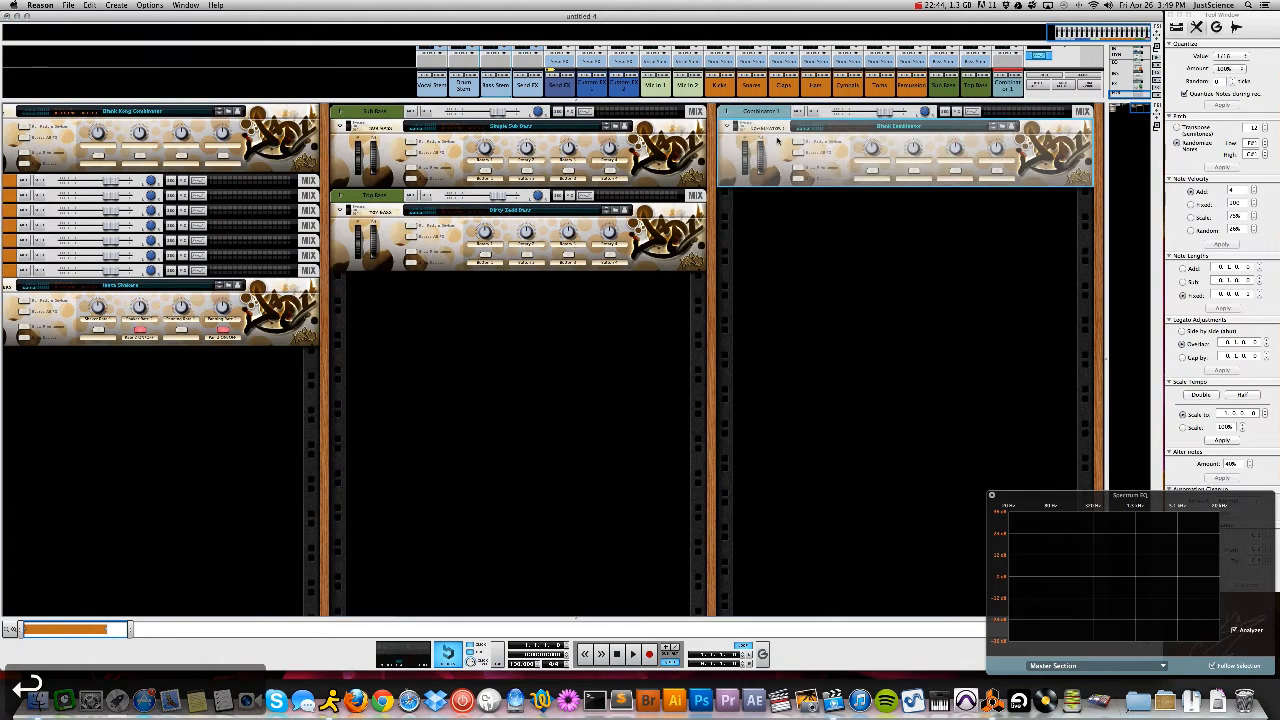
Set the first blank Combinator's track color to Wheat and rename the device as Piano
right_click(750, 114)
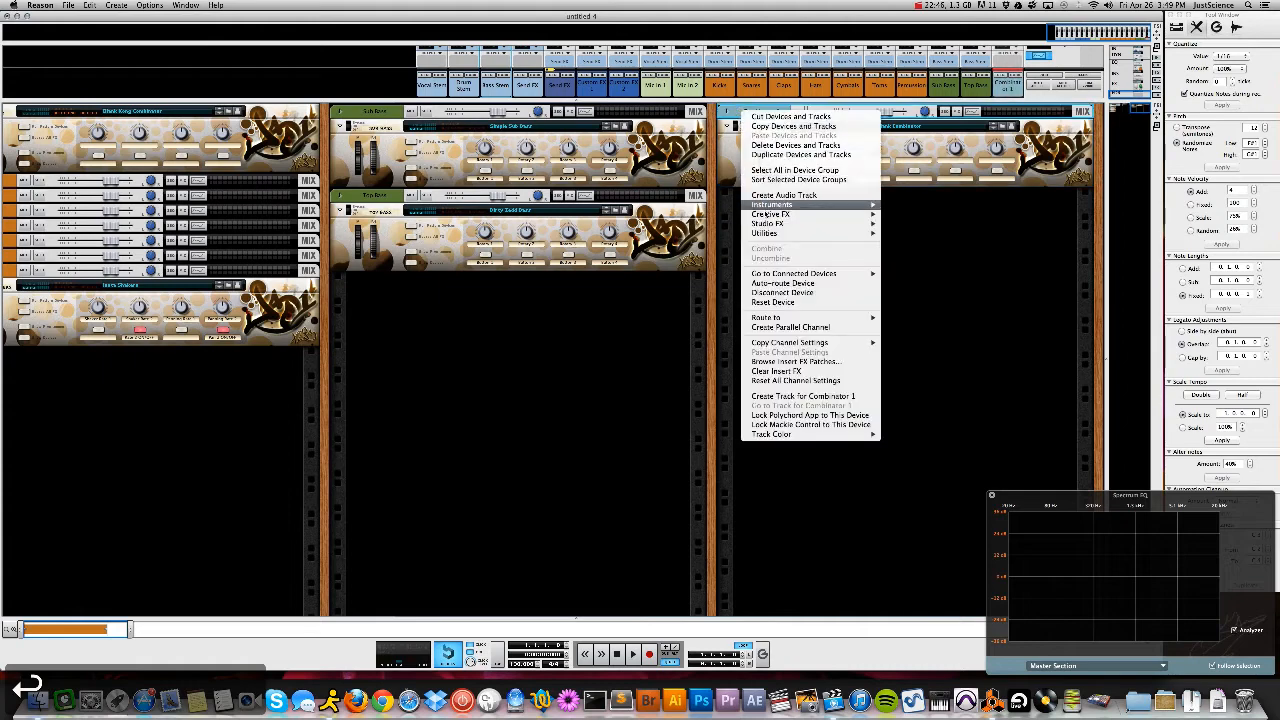
mouse_move(768, 223)
mouse_move(780, 434)
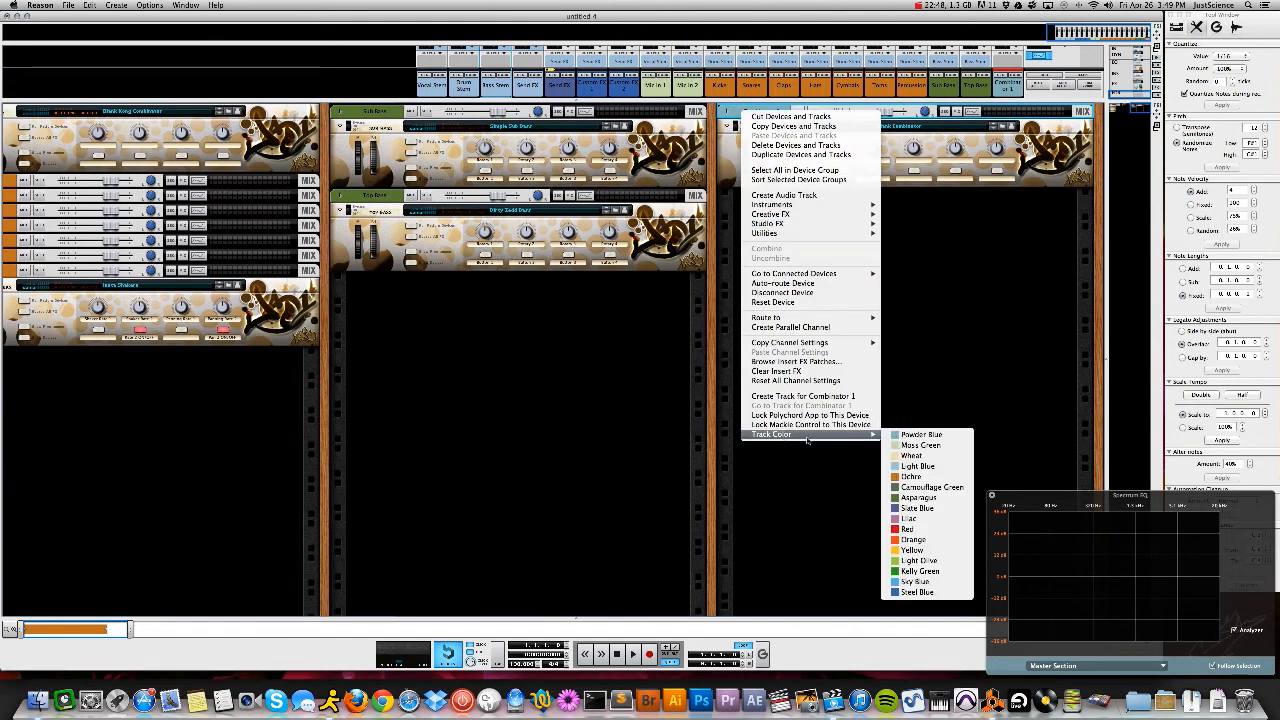
click(905, 453)
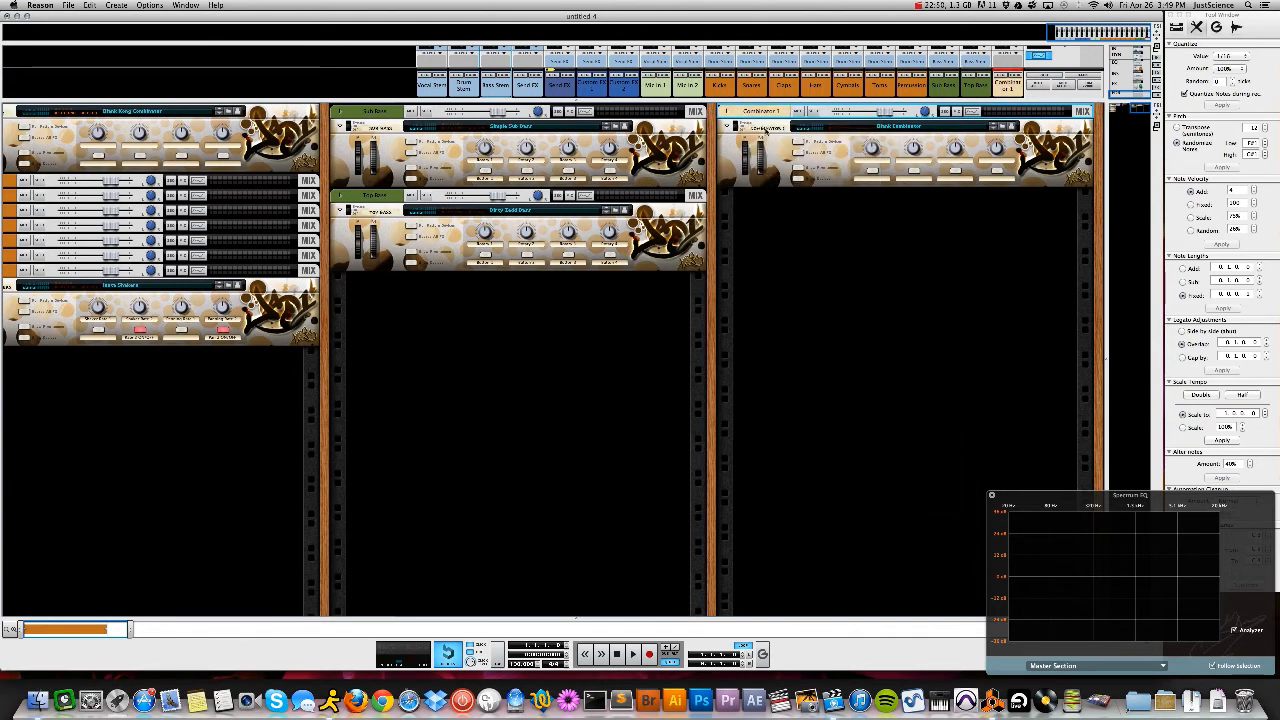
click(764, 129)
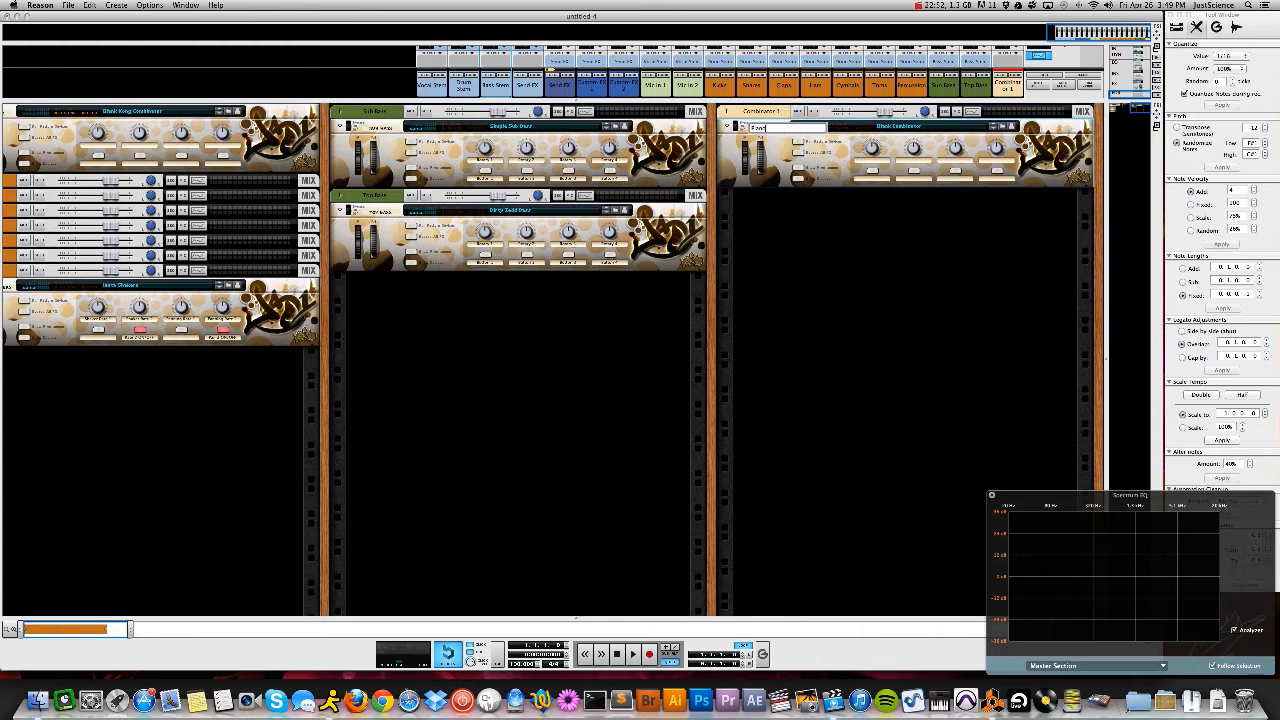
key(Return)
Create another instrument from the Blank Combinator.cmb patch beneath the Piano device
right_click(785, 214)
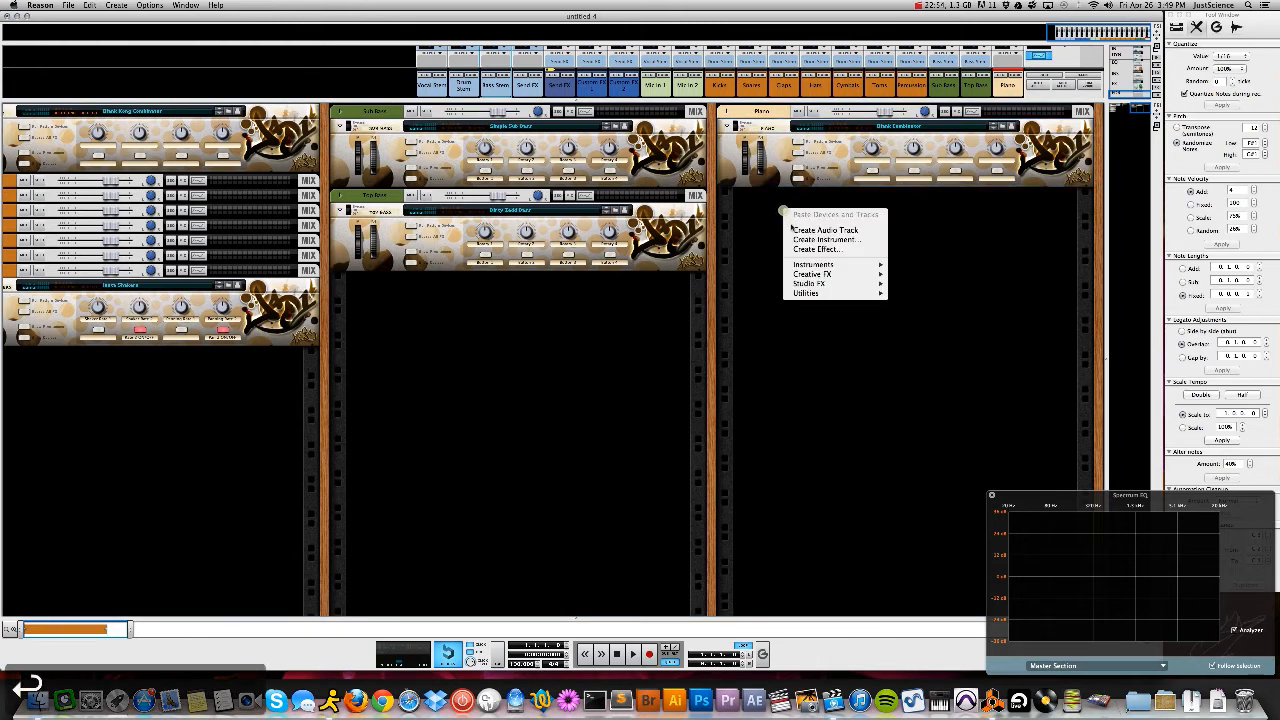
click(796, 240)
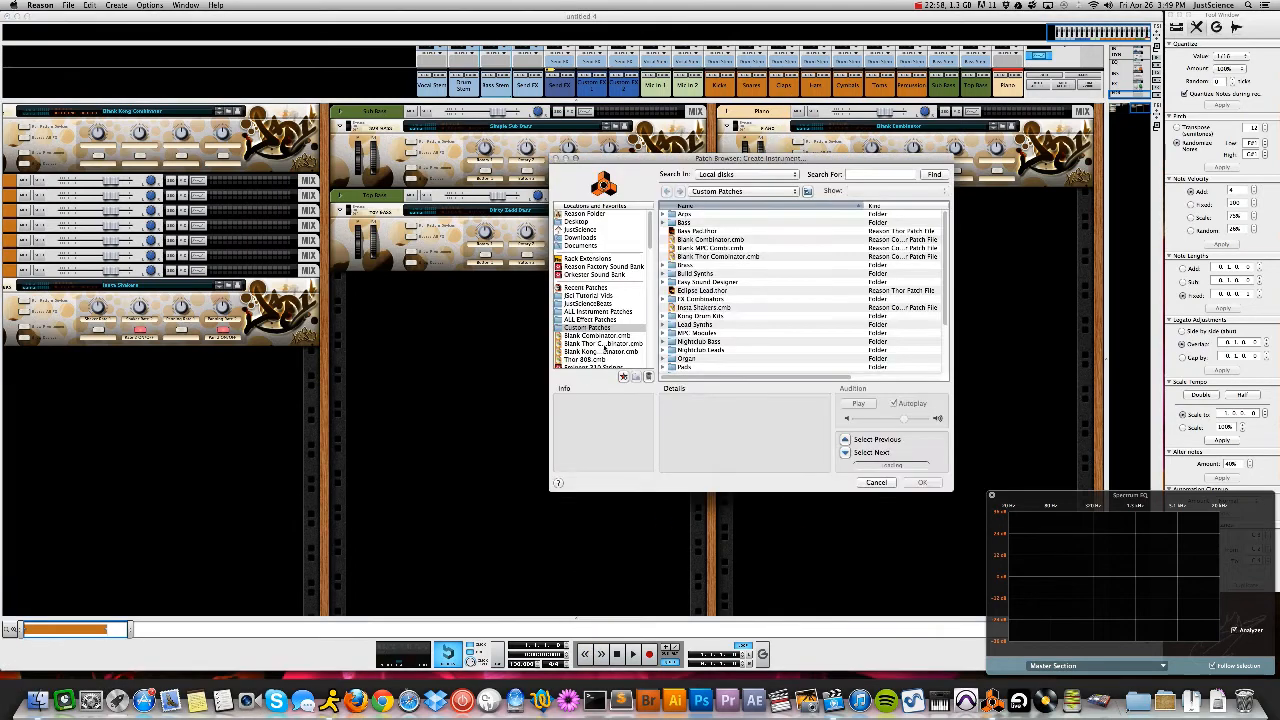
click(590, 336)
key(Return)
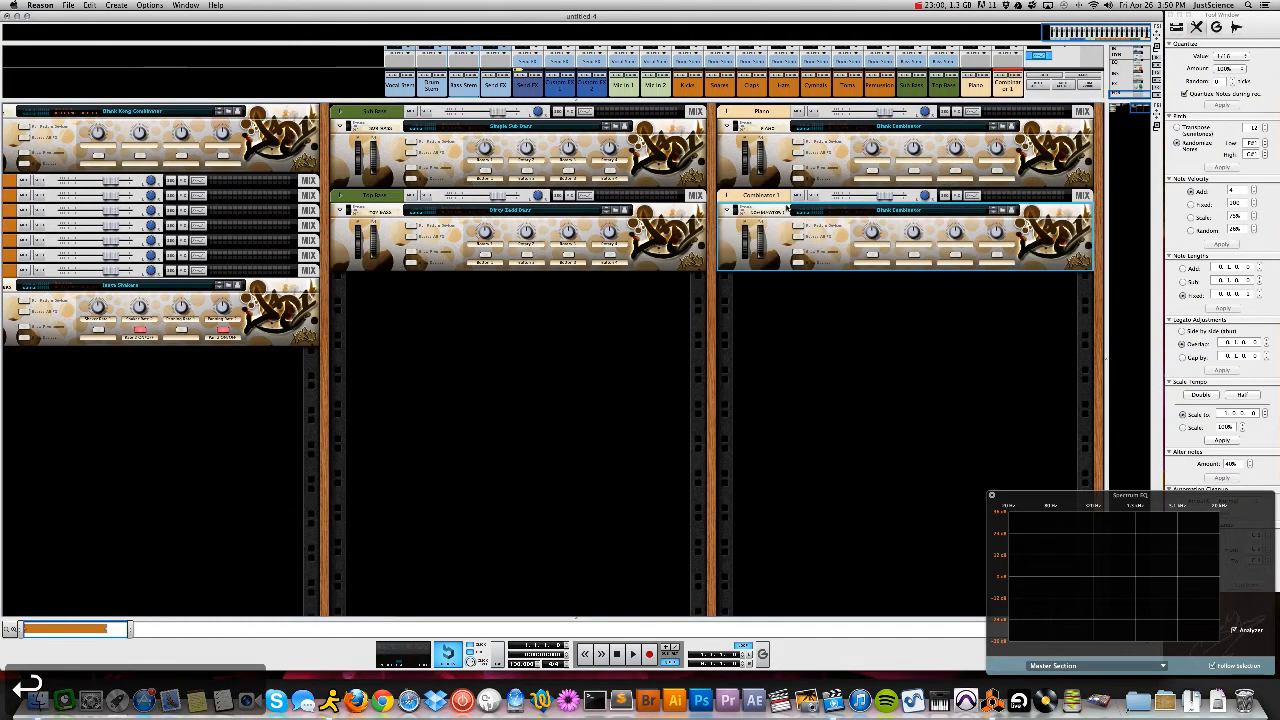
Set the new Combinator's track color to Slate Blue and rename the device as Guitar
right_click(771, 201)
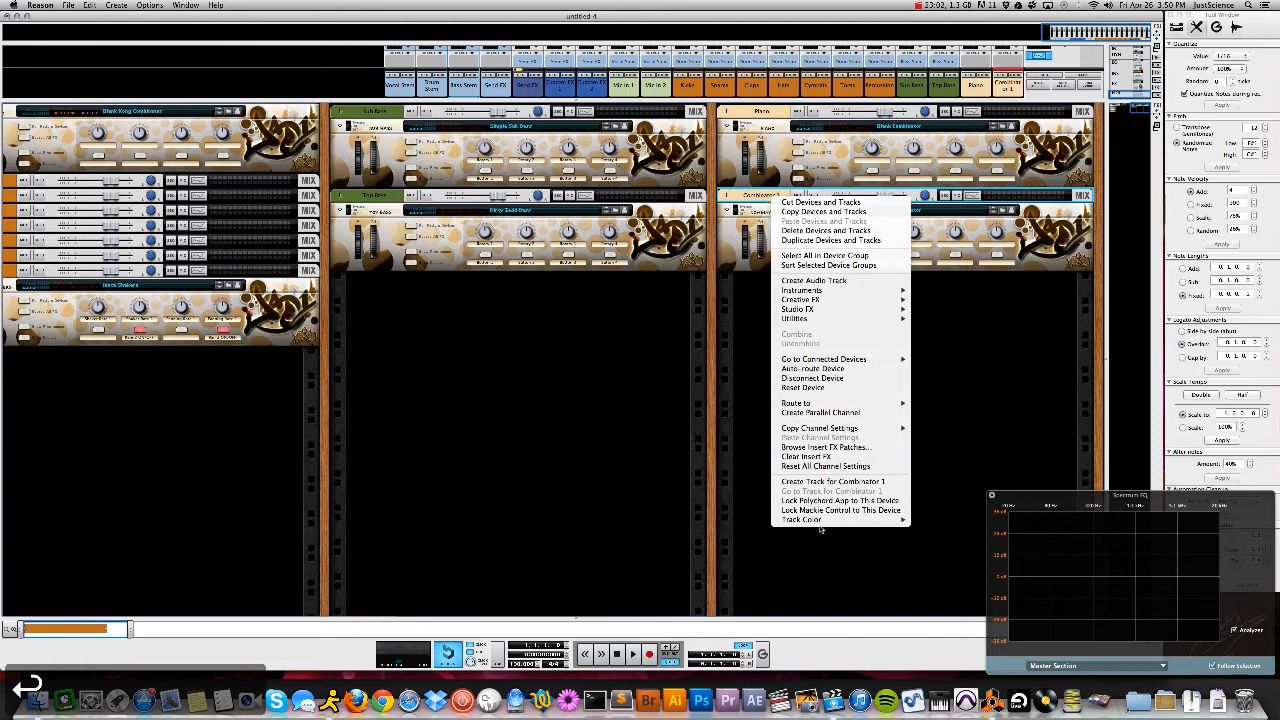
mouse_move(818, 521)
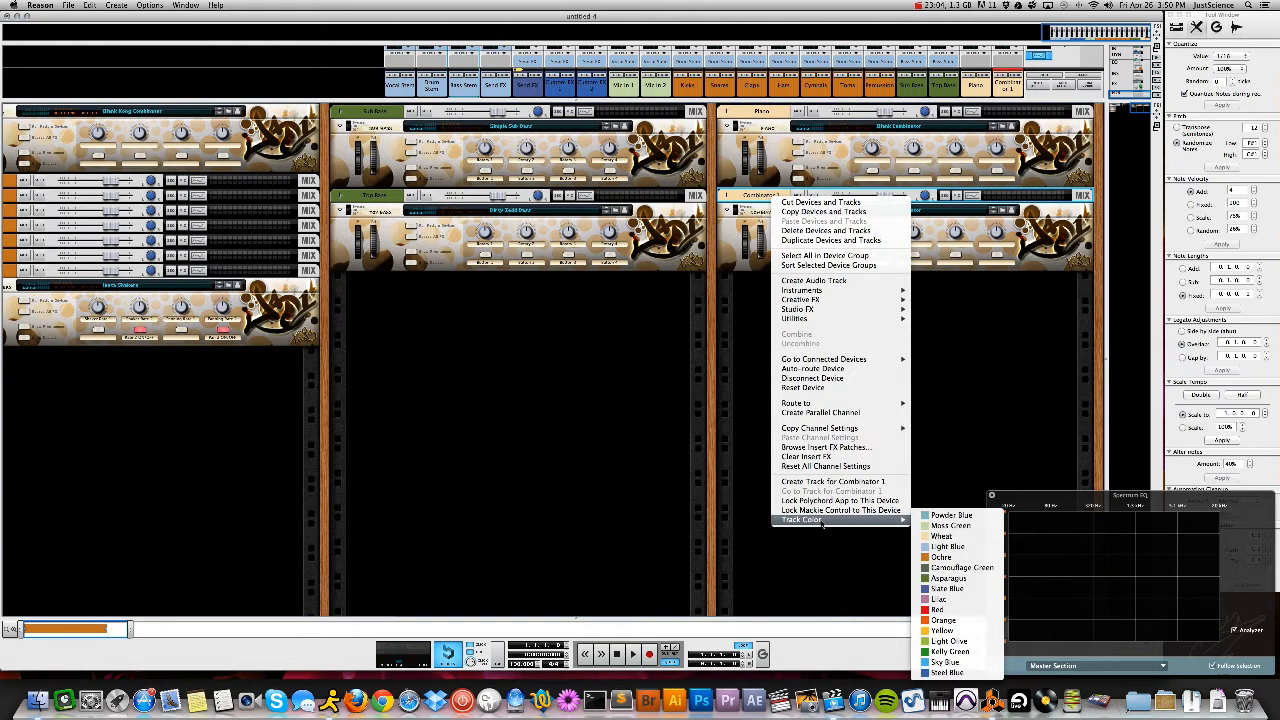
click(945, 589)
double_click(759, 210)
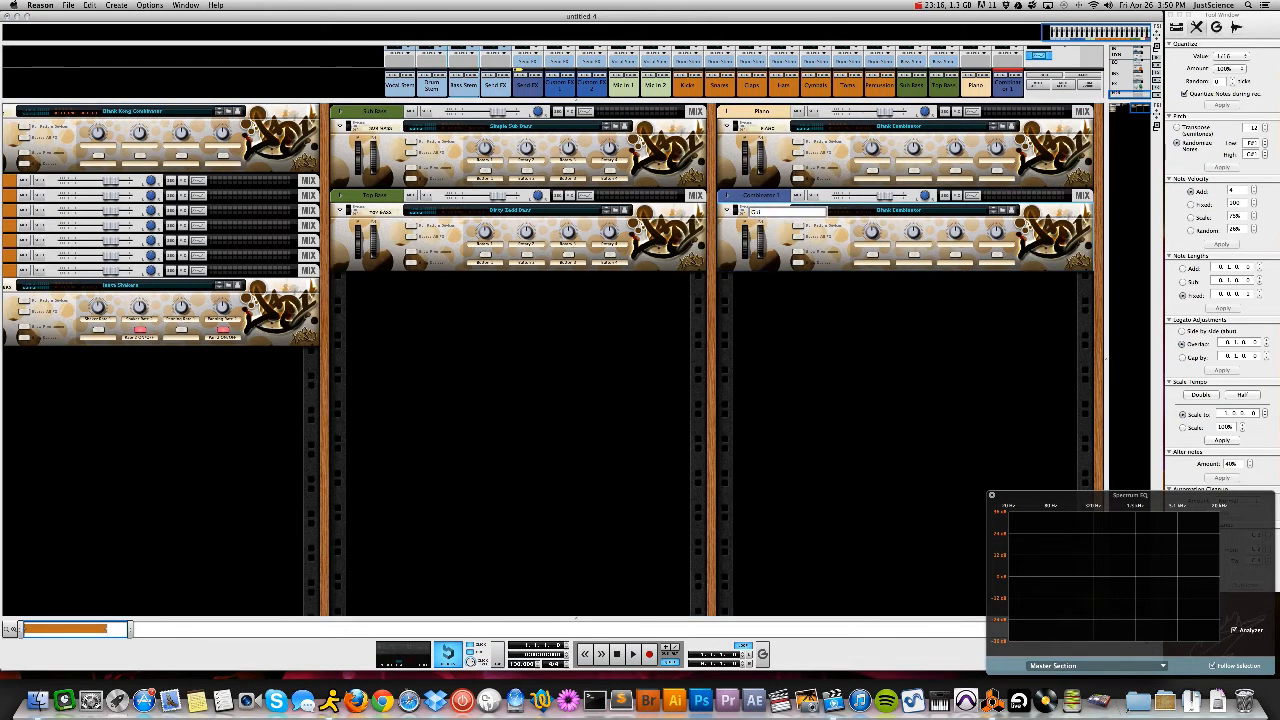
text(Guitar)
key(Return)
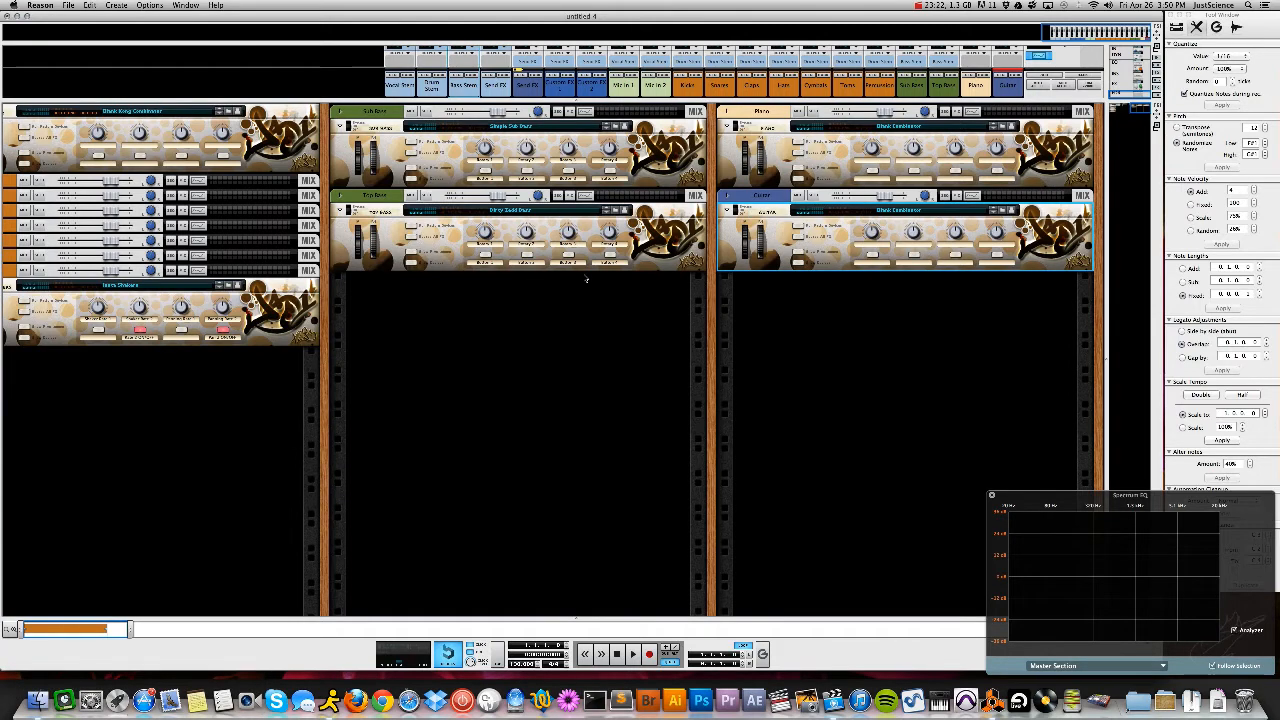
Route the Piano and Guitar mix channels together to a new output bus
shift+click(750, 113)
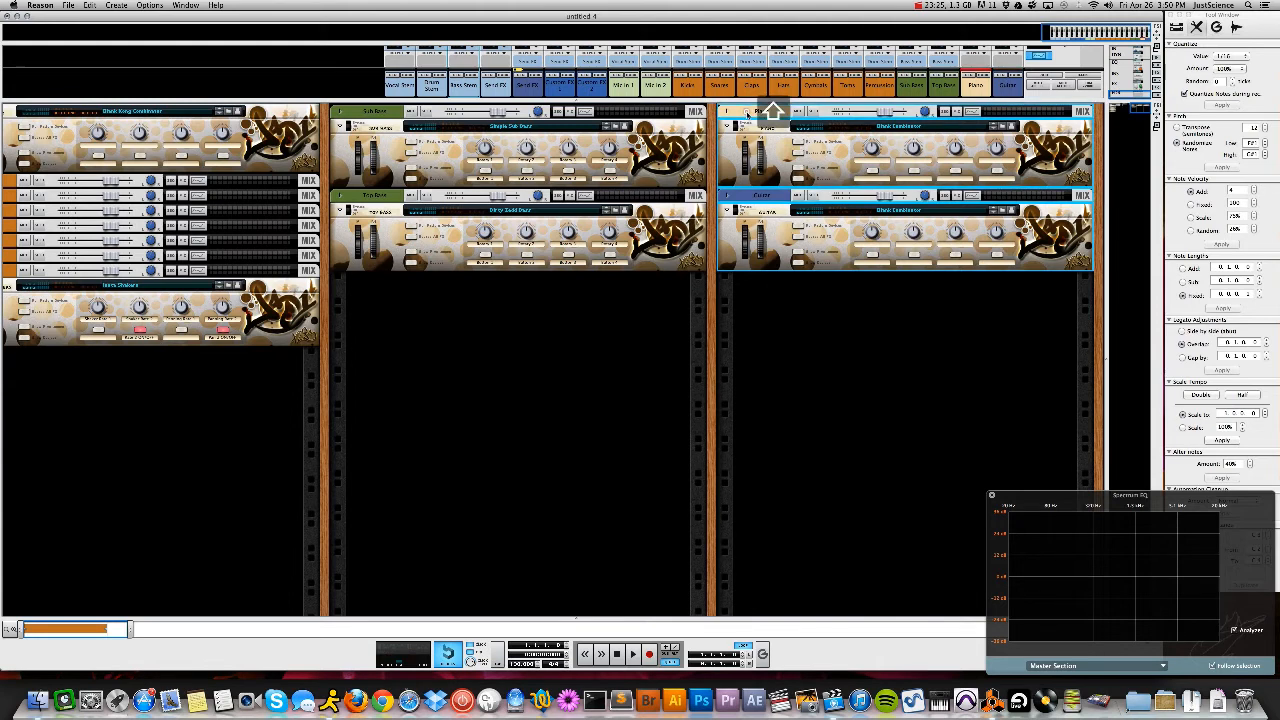
right_click(745, 197)
mouse_move(810, 401)
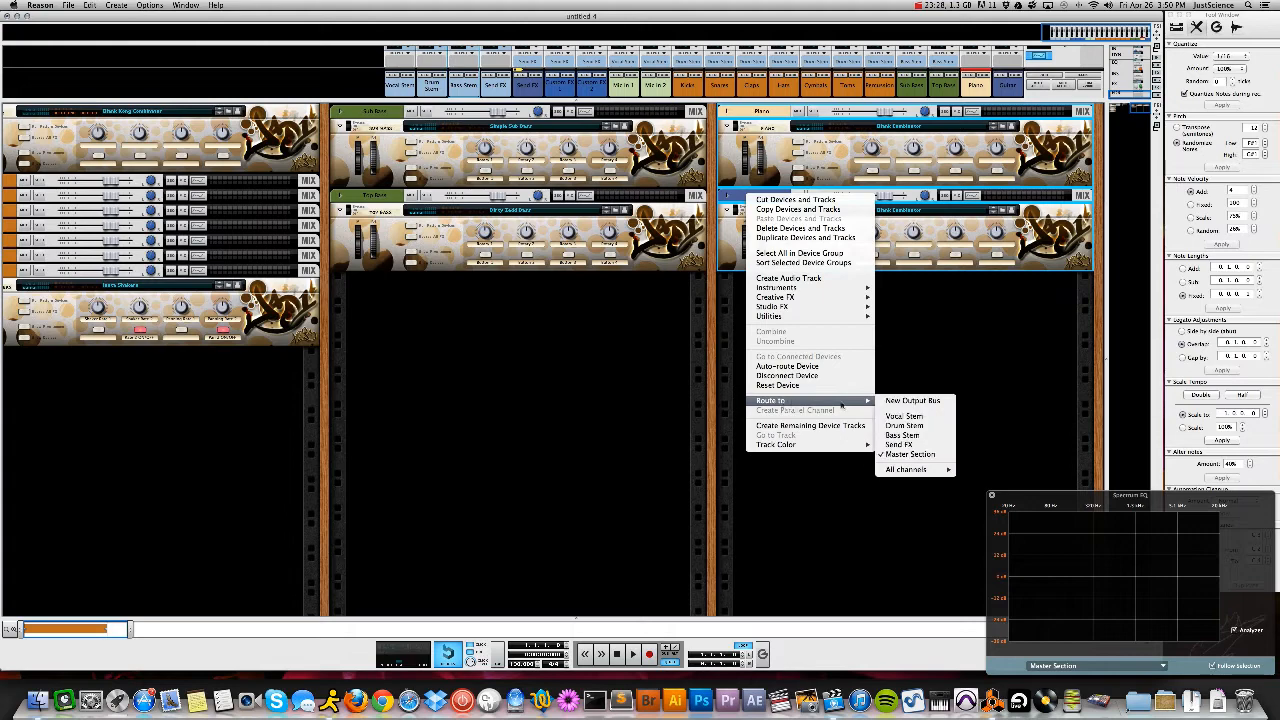
click(889, 402)
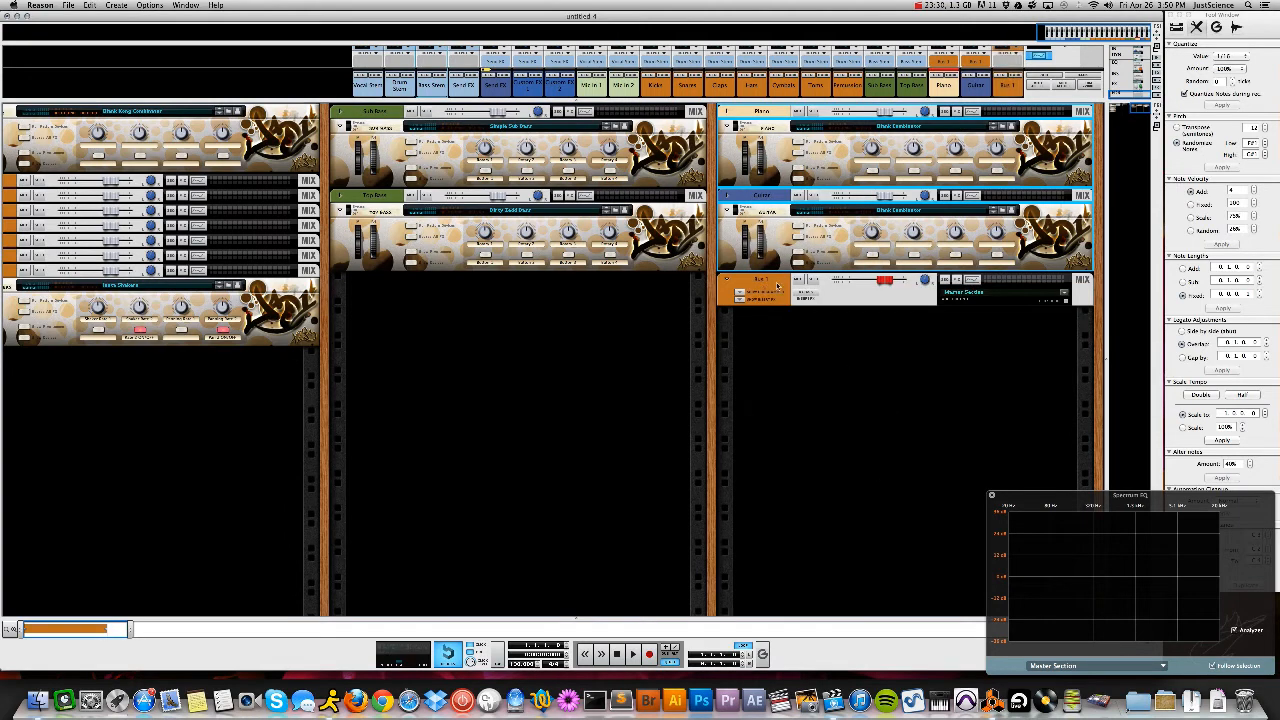
Set the Piano and Guitar bus's track color to Light Blue and rename it as "Natural" Stem
right_click(778, 284)
mouse_move(810, 603)
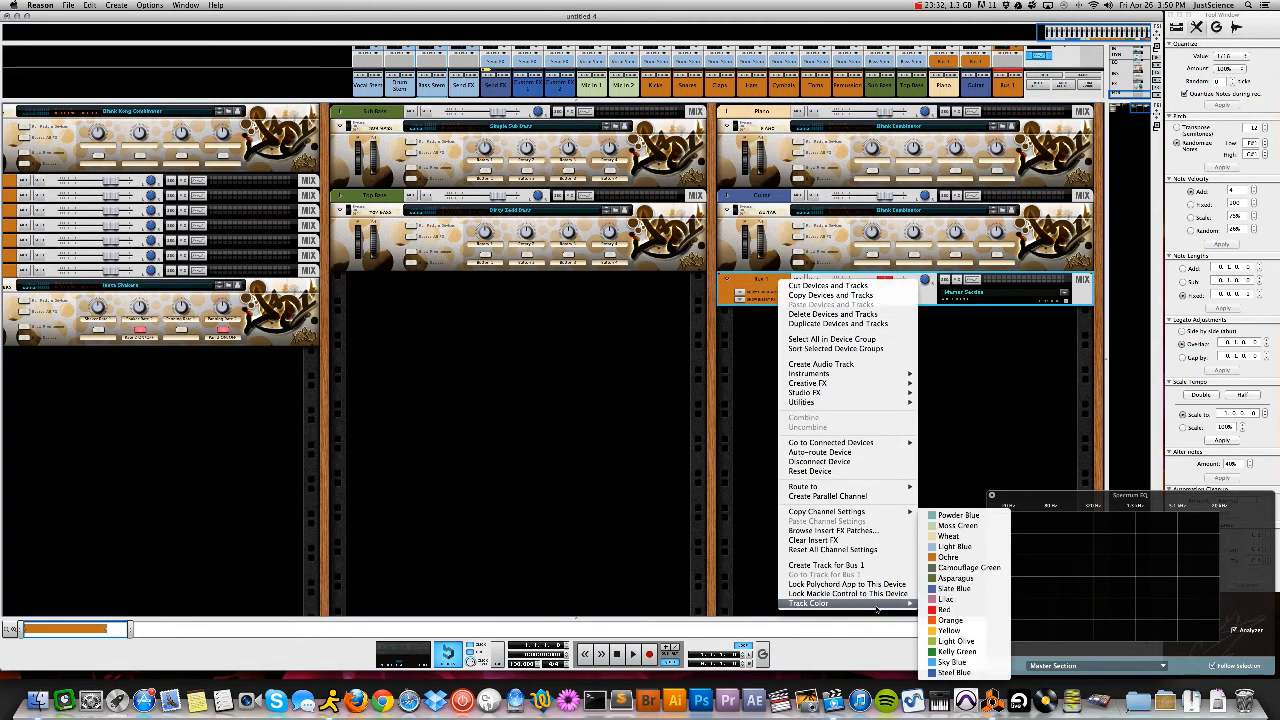
click(947, 547)
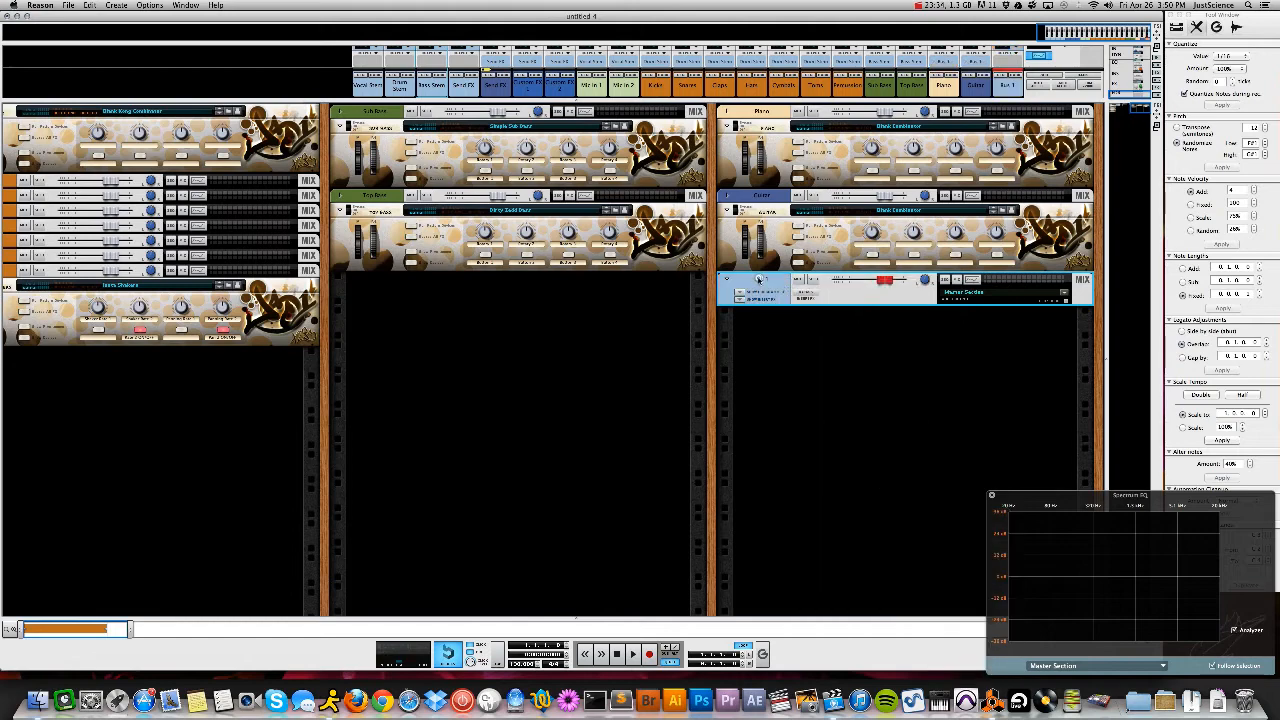
double_click(758, 279)
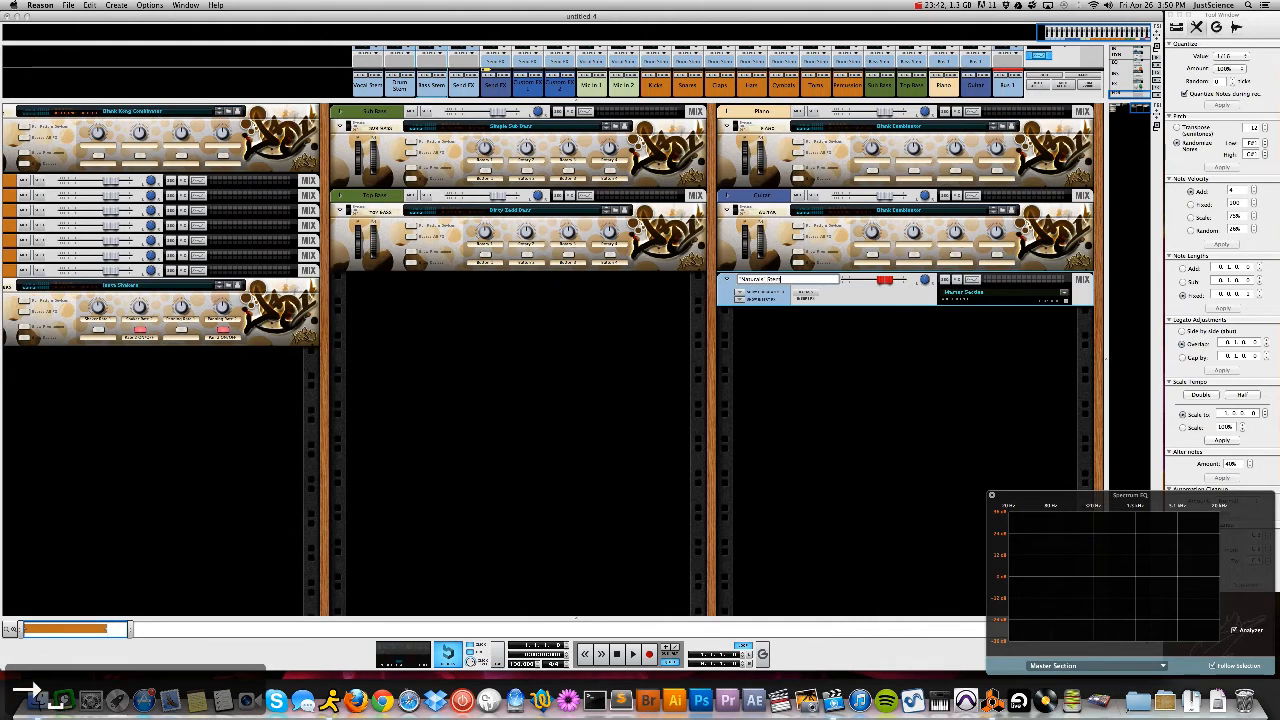
key(Return)
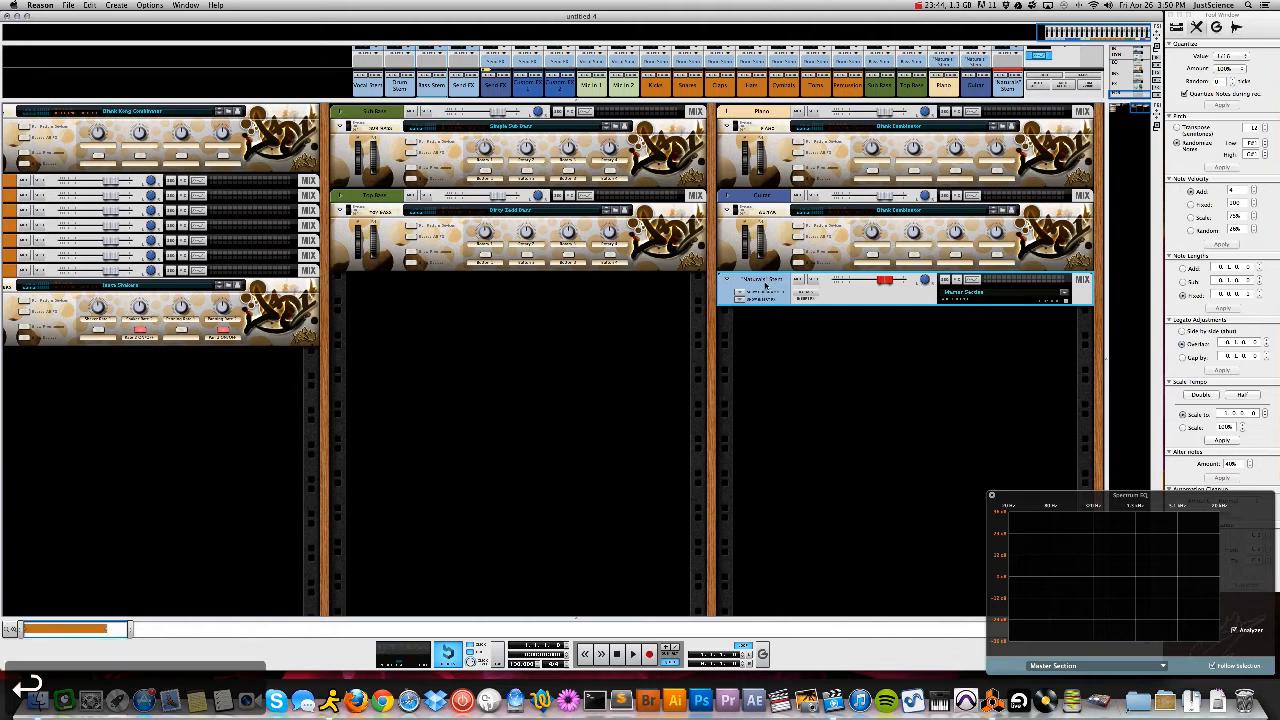
Move the "Natural" Stem bus directly after Bass Stem in both the rack and the mixer
drag(758, 288, 224, 218)
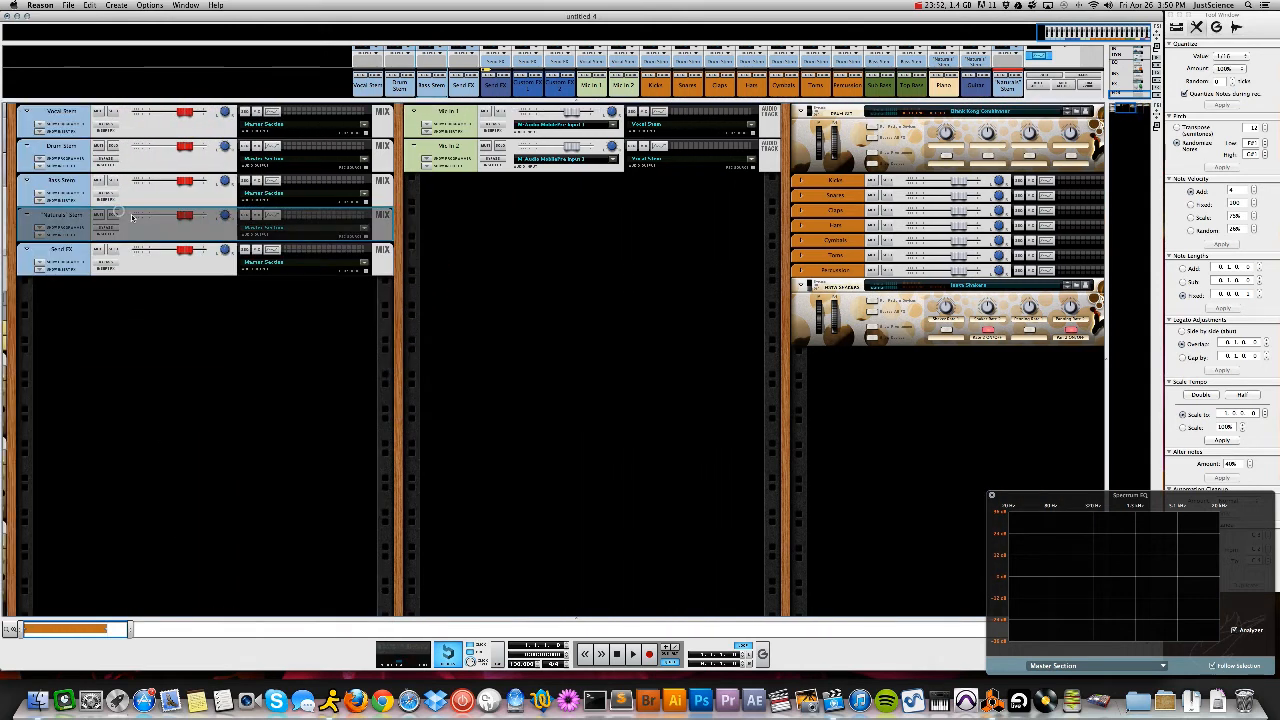
drag(1010, 94, 466, 98)
Create an instrument from the Nurse Rex MPC patch in the MPC Modules folder, beneath the bass devices
scroll(841, 325, right, 10)
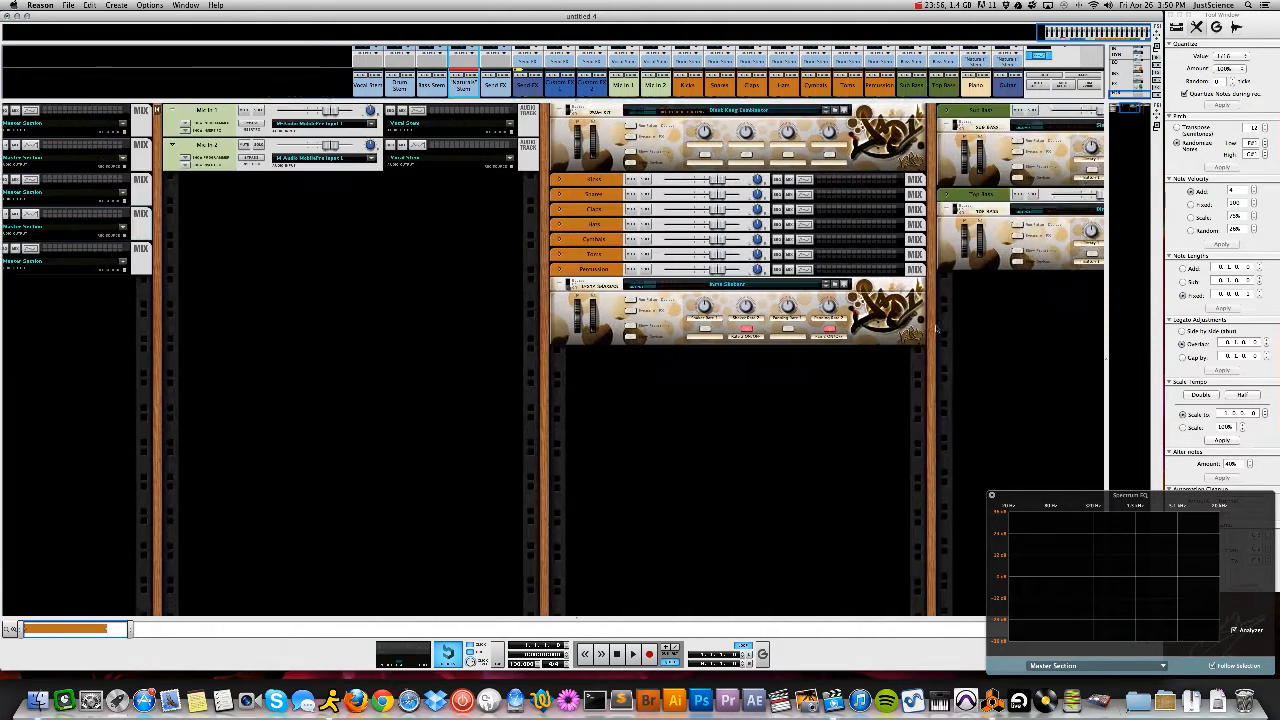
right_click(780, 318)
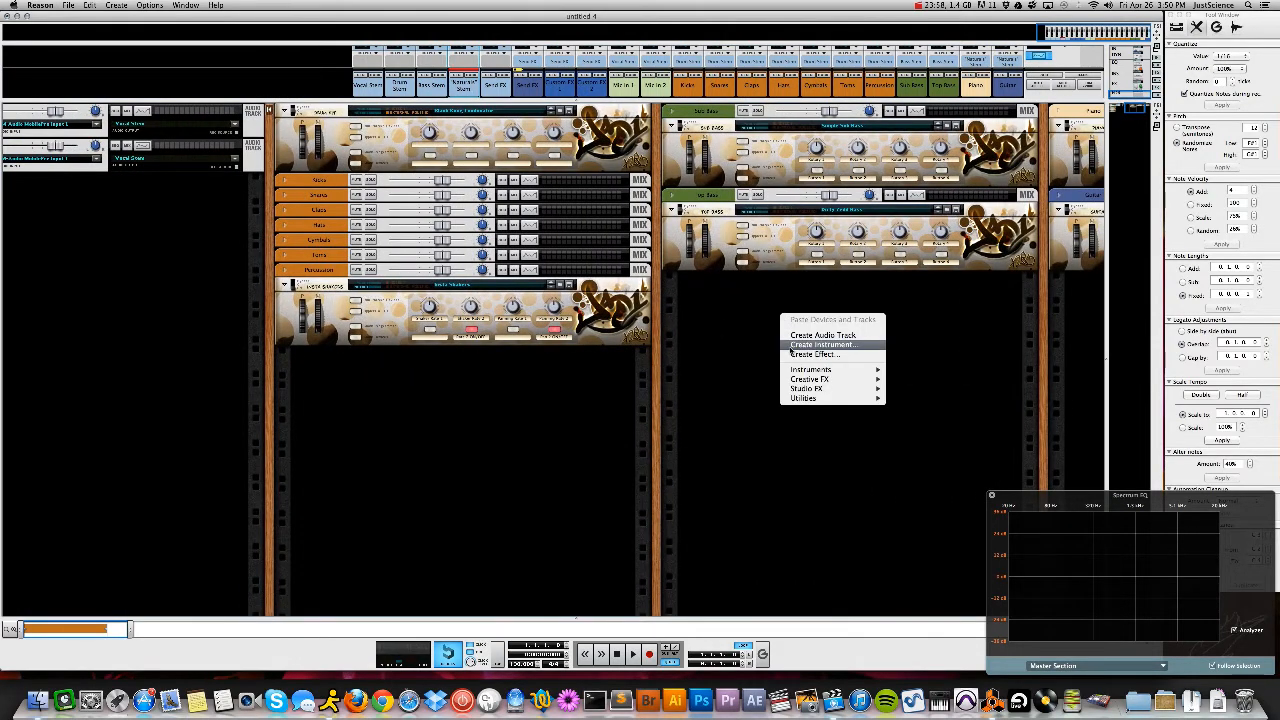
click(794, 345)
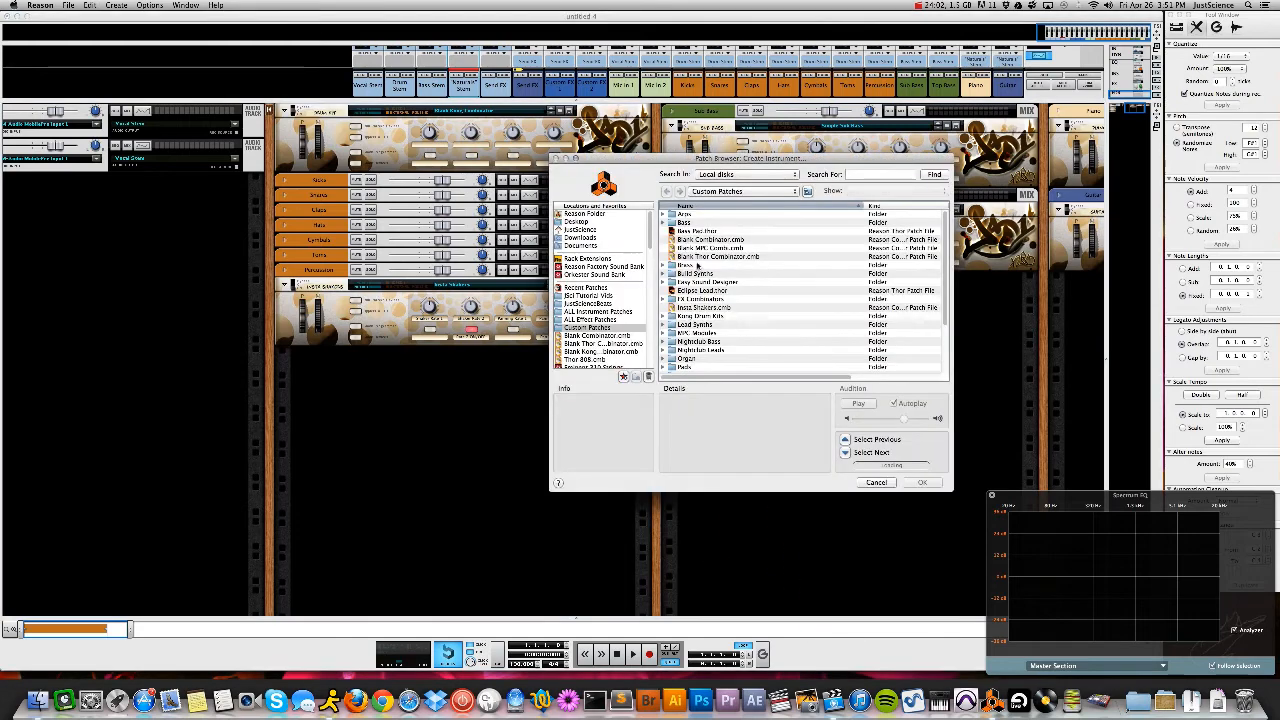
click(688, 333)
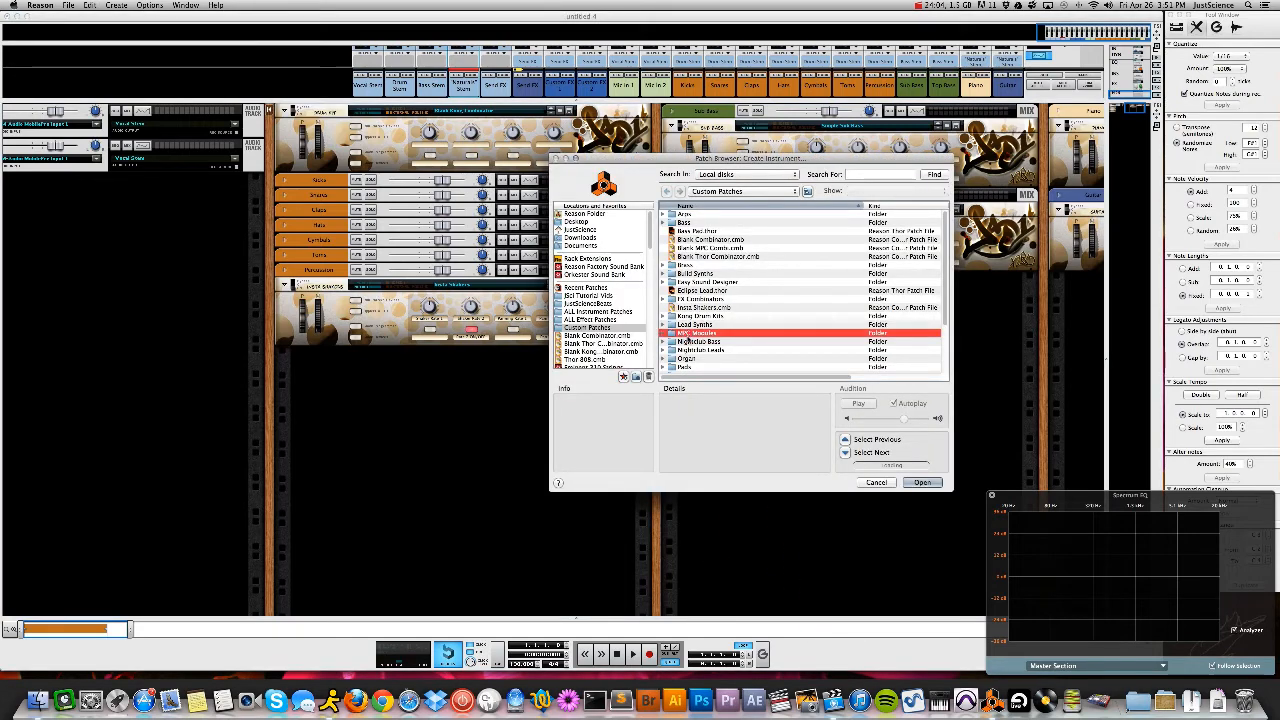
double_click(686, 335)
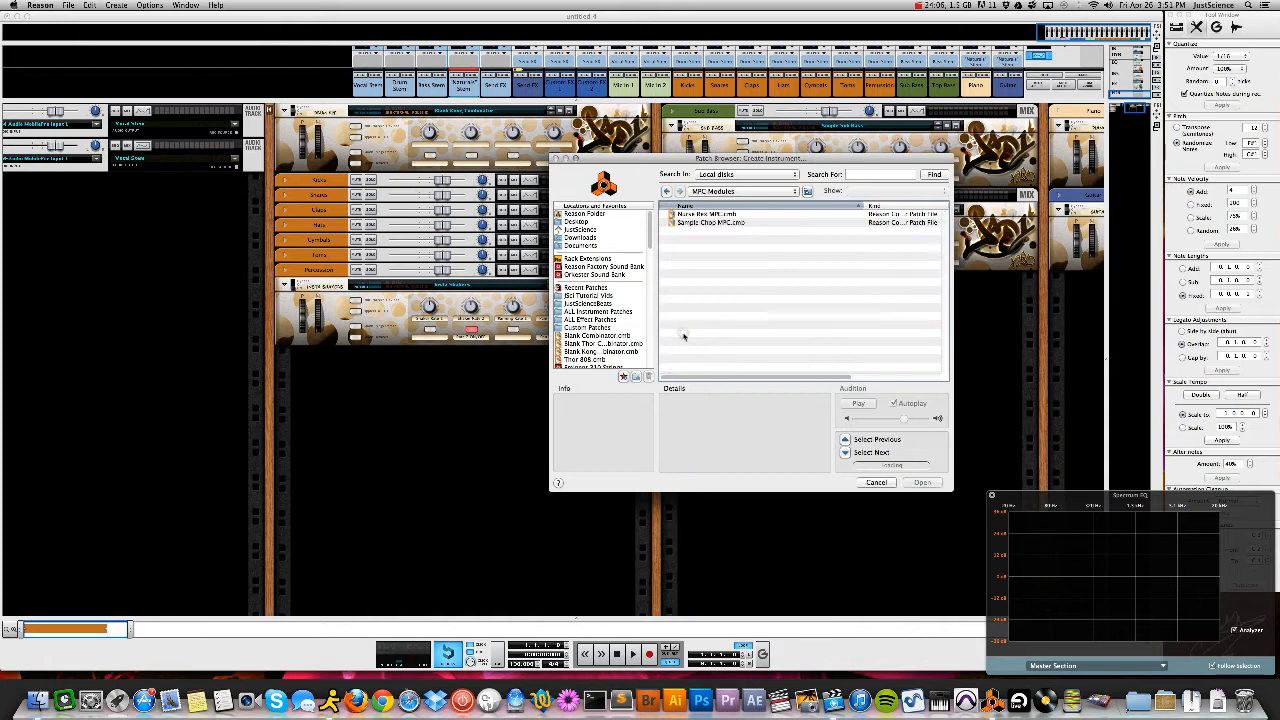
click(697, 215)
click(919, 481)
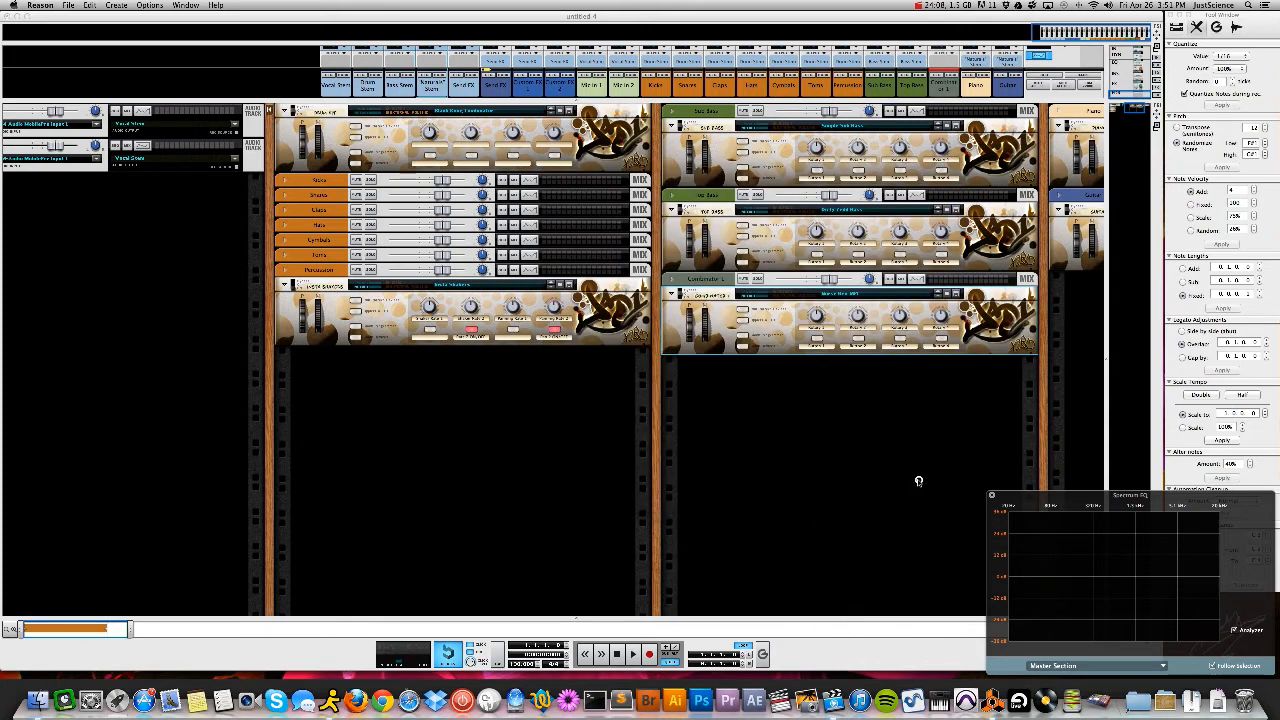
Rename the new MPC Combinator as MPC Chops
double_click(707, 297)
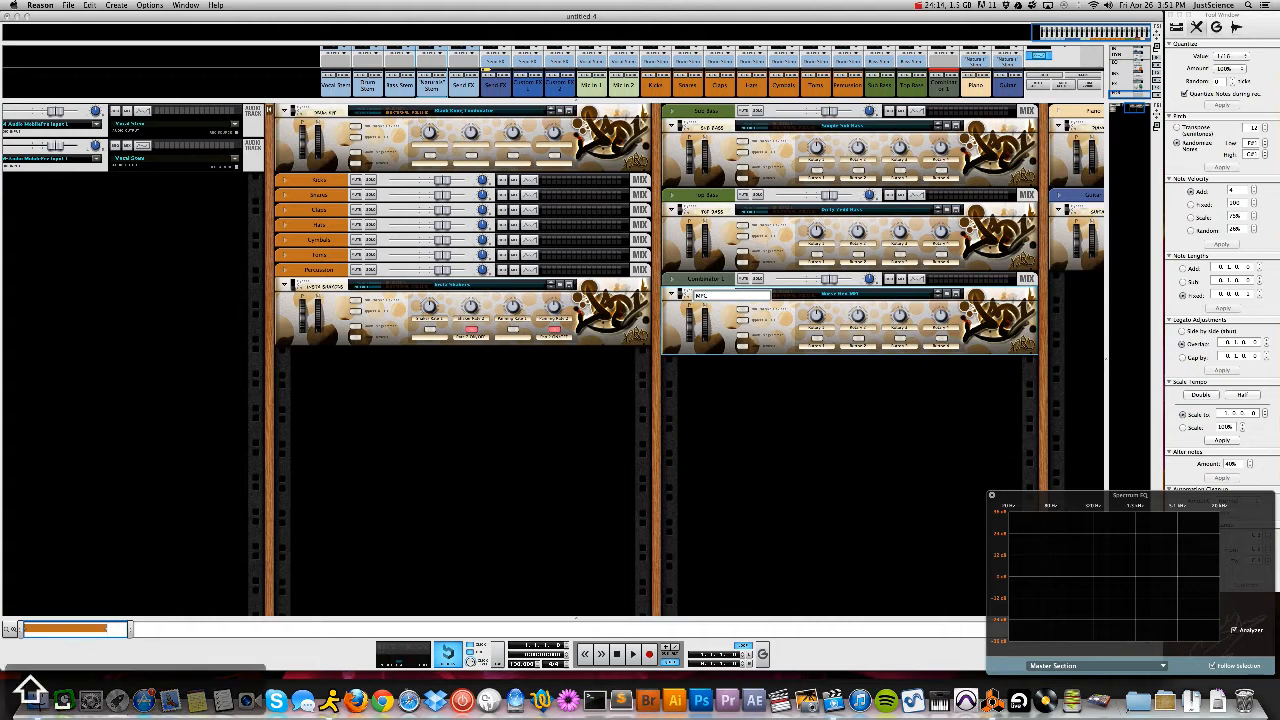
text(MPC Chops)
key(Return)
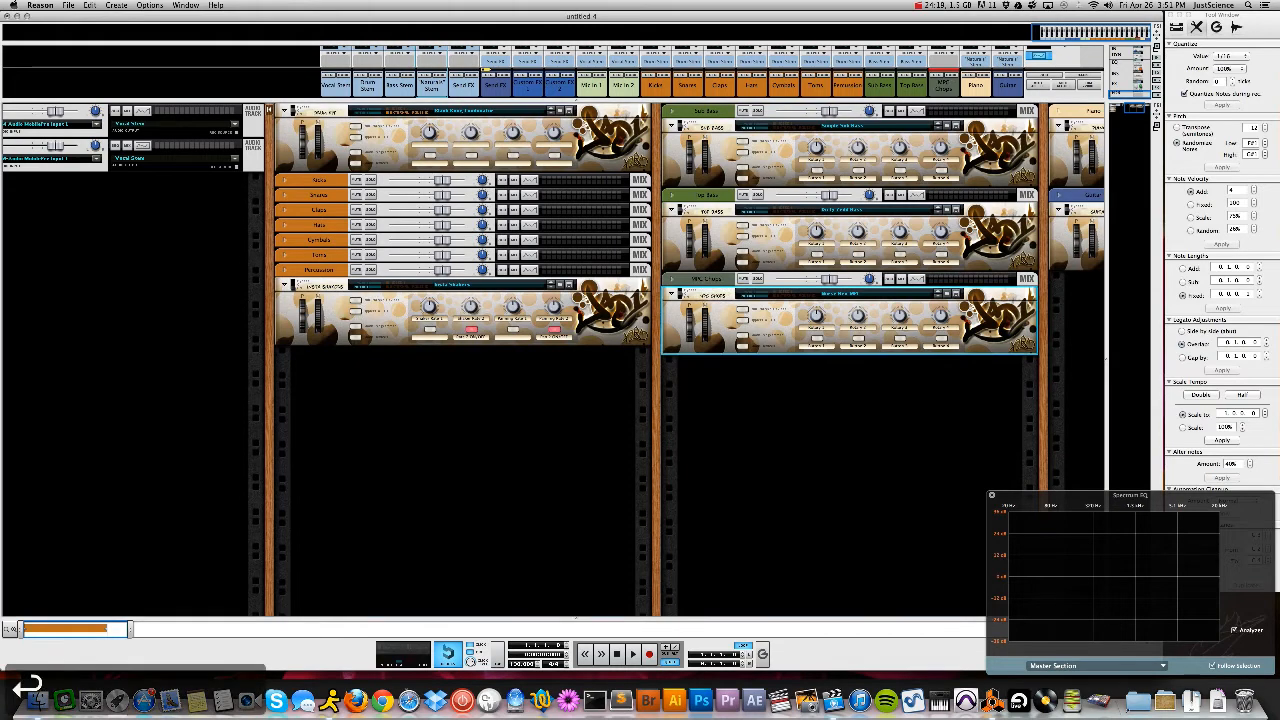
Route the MPC Chops mix channel to a new output bus and name that bus Samples
right_click(705, 279)
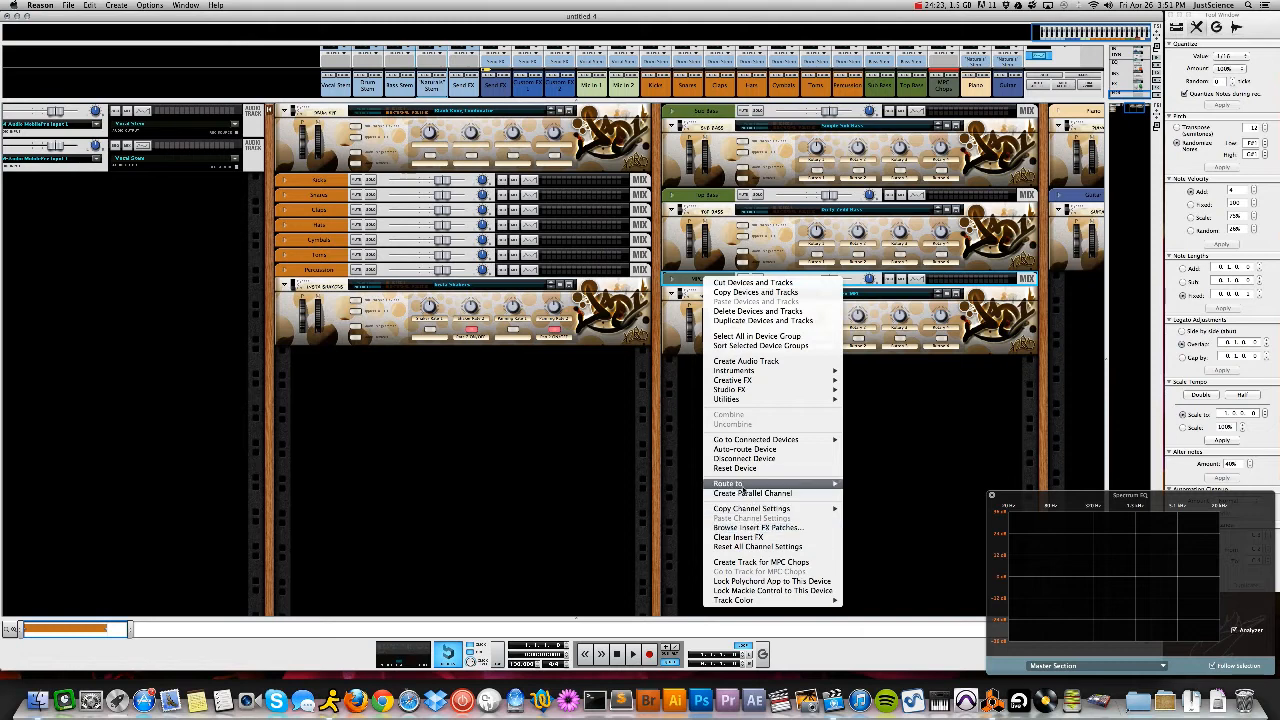
mouse_move(747, 488)
click(862, 484)
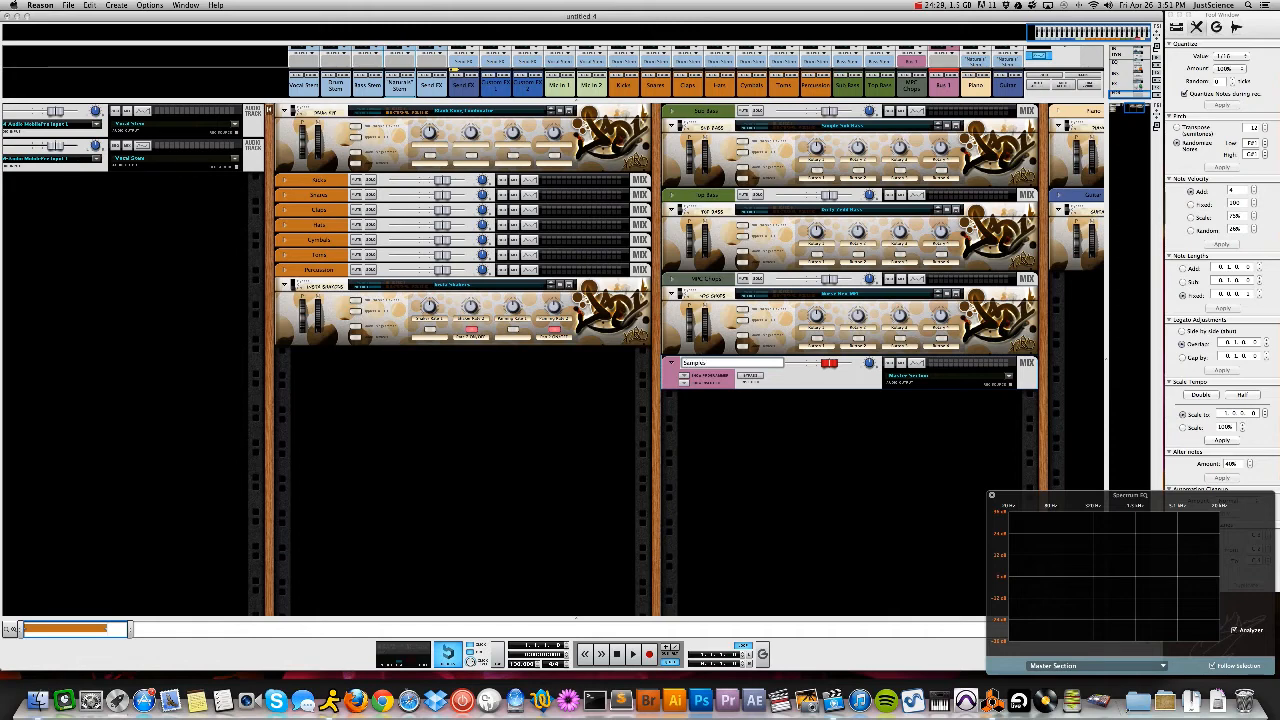
key(Return)
right_click(718, 368)
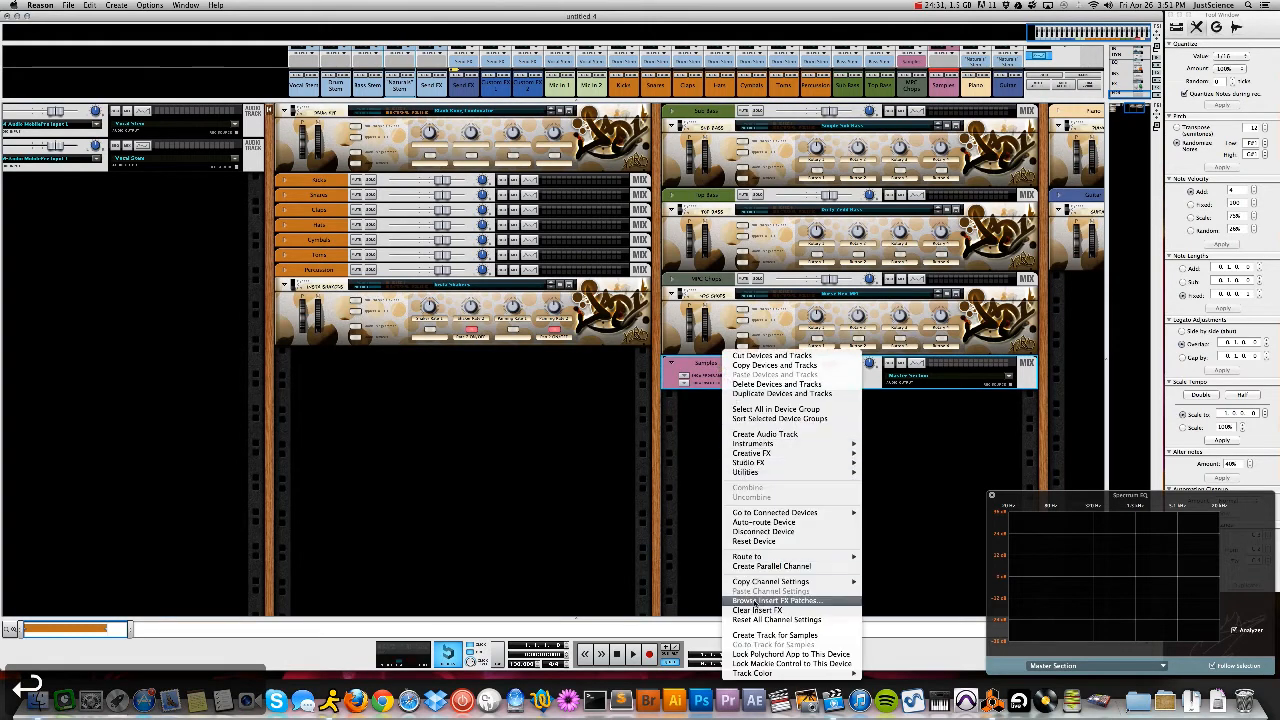
mouse_move(805, 584)
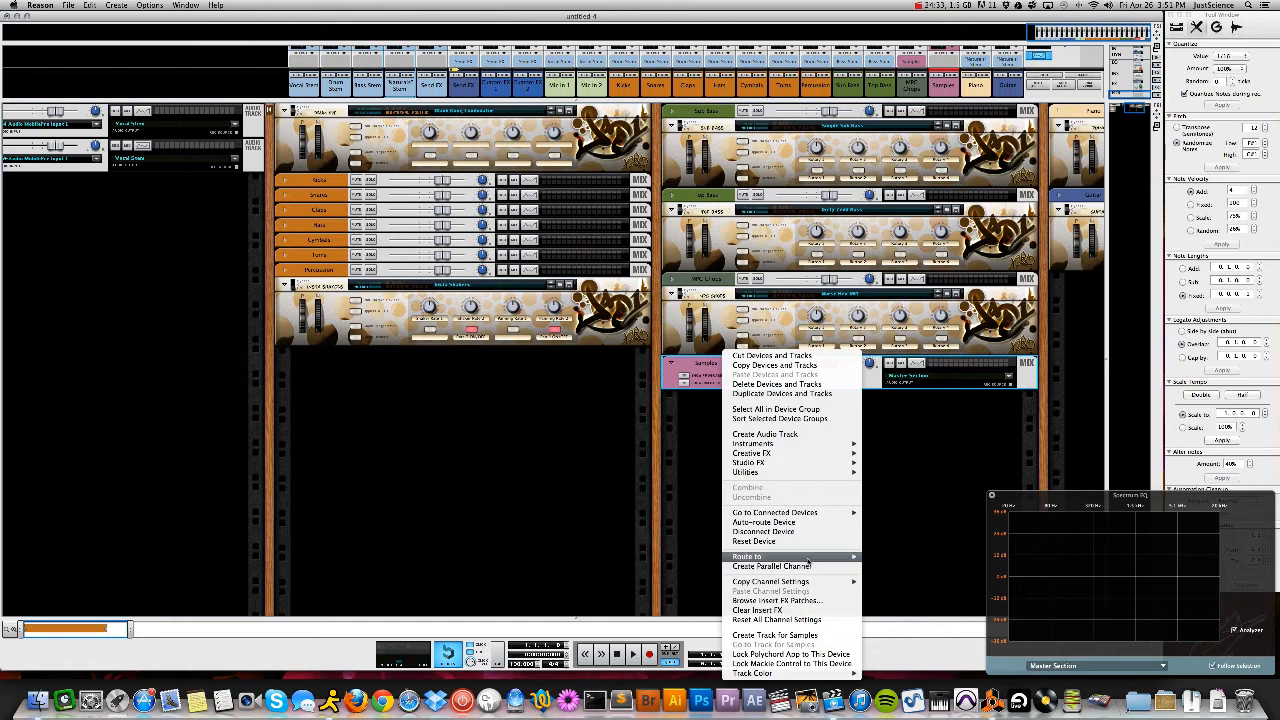
mouse_move(808, 557)
click(880, 557)
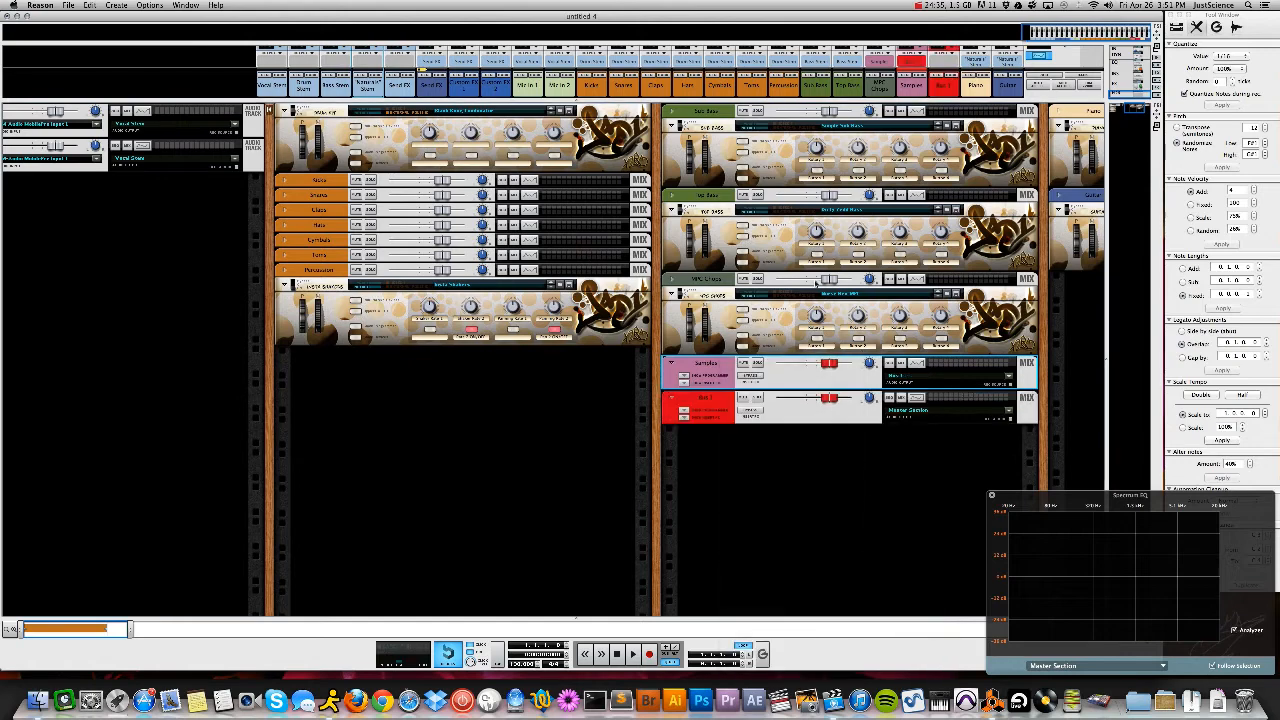
key(super+z)
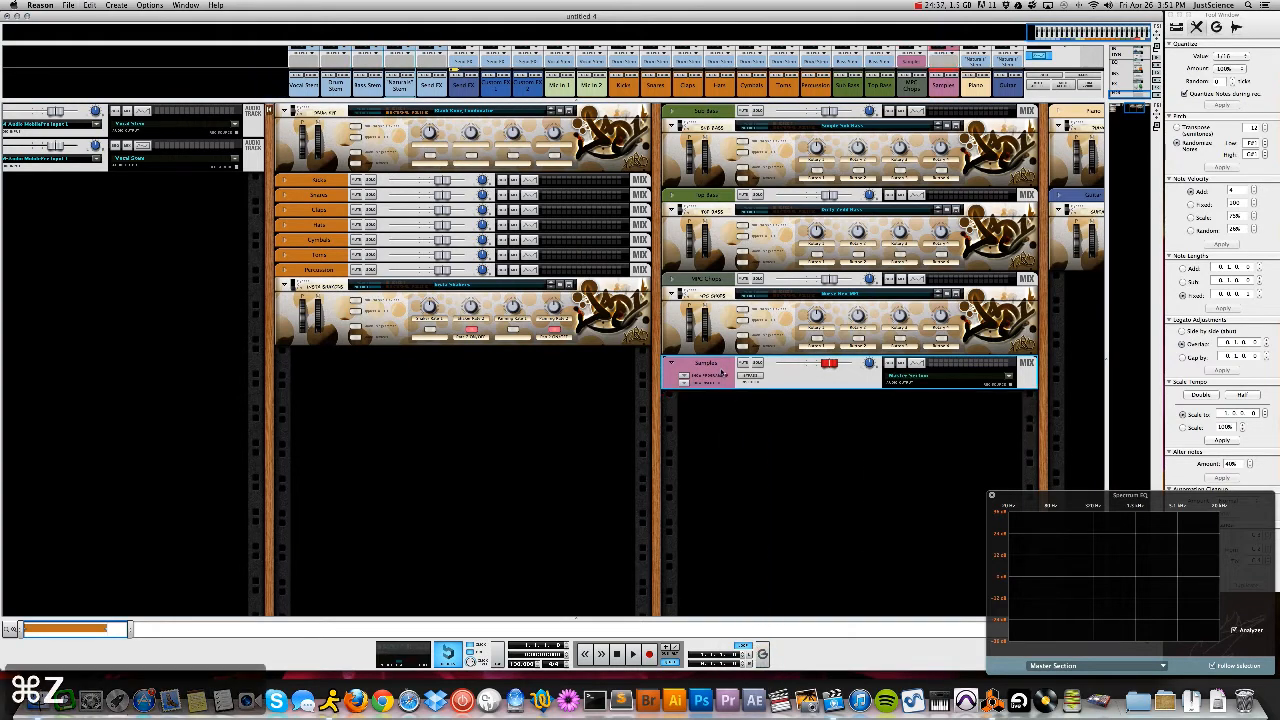
Set the Samples bus's track color to Light Blue
right_click(722, 372)
mouse_move(790, 672)
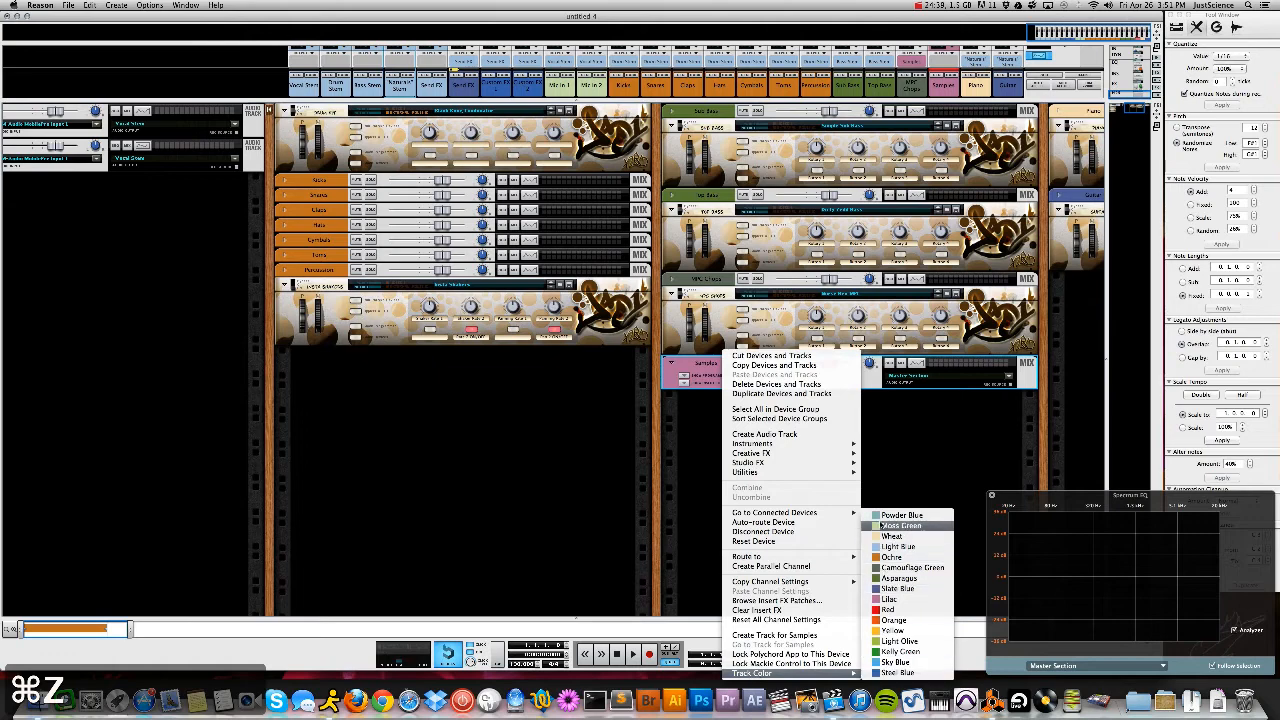
click(900, 515)
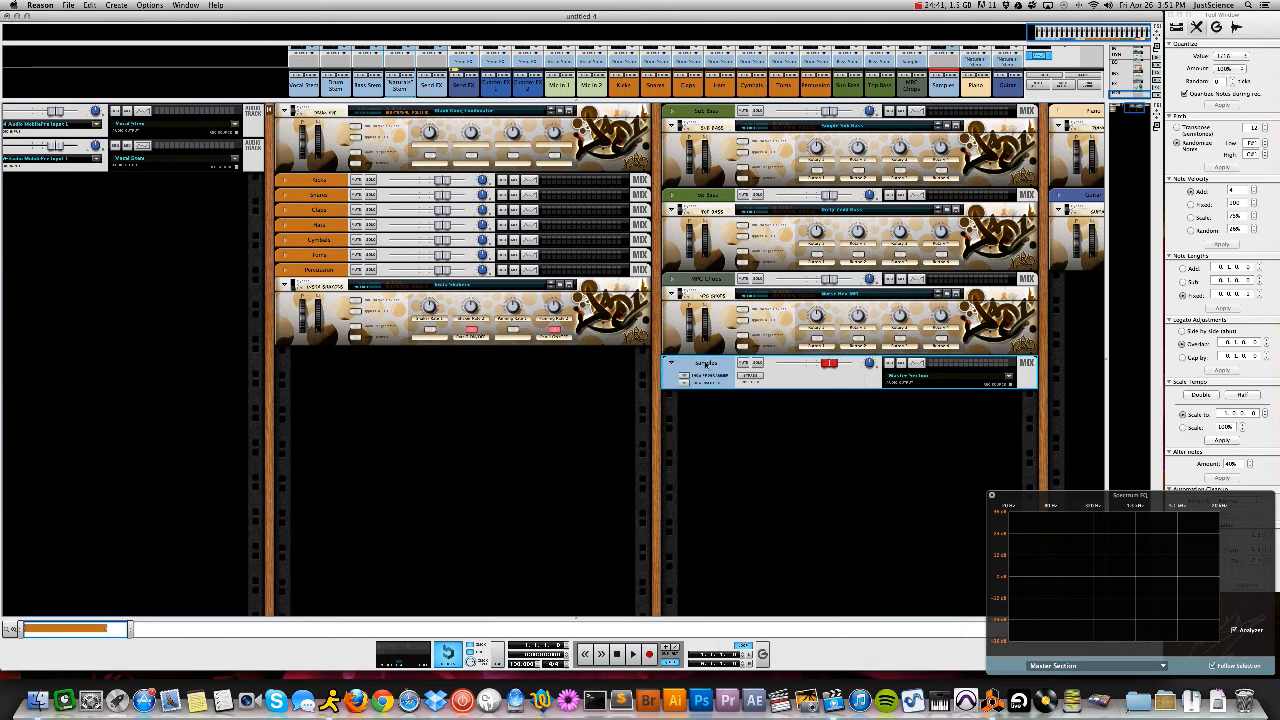
Rename the Samples bus as Sample Stem and place it directly after Bass Stem in both the rack and the mixer
double_click(710, 364)
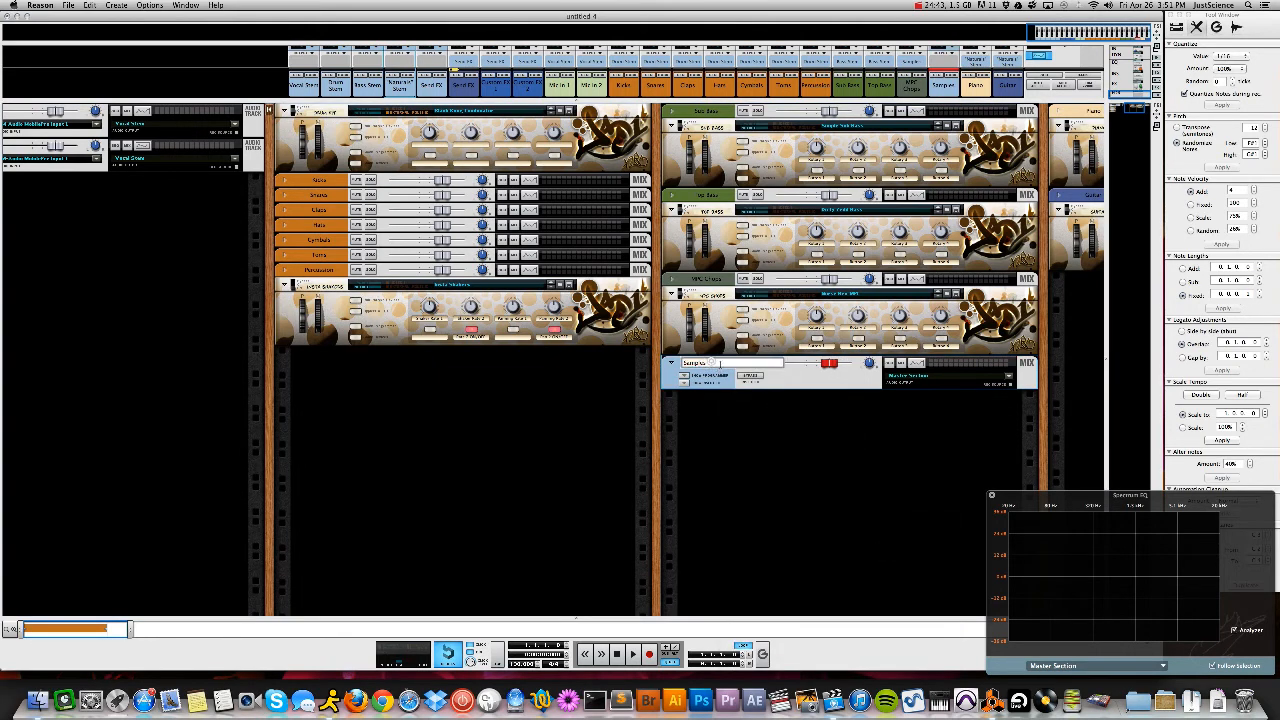
key(BackSpace)
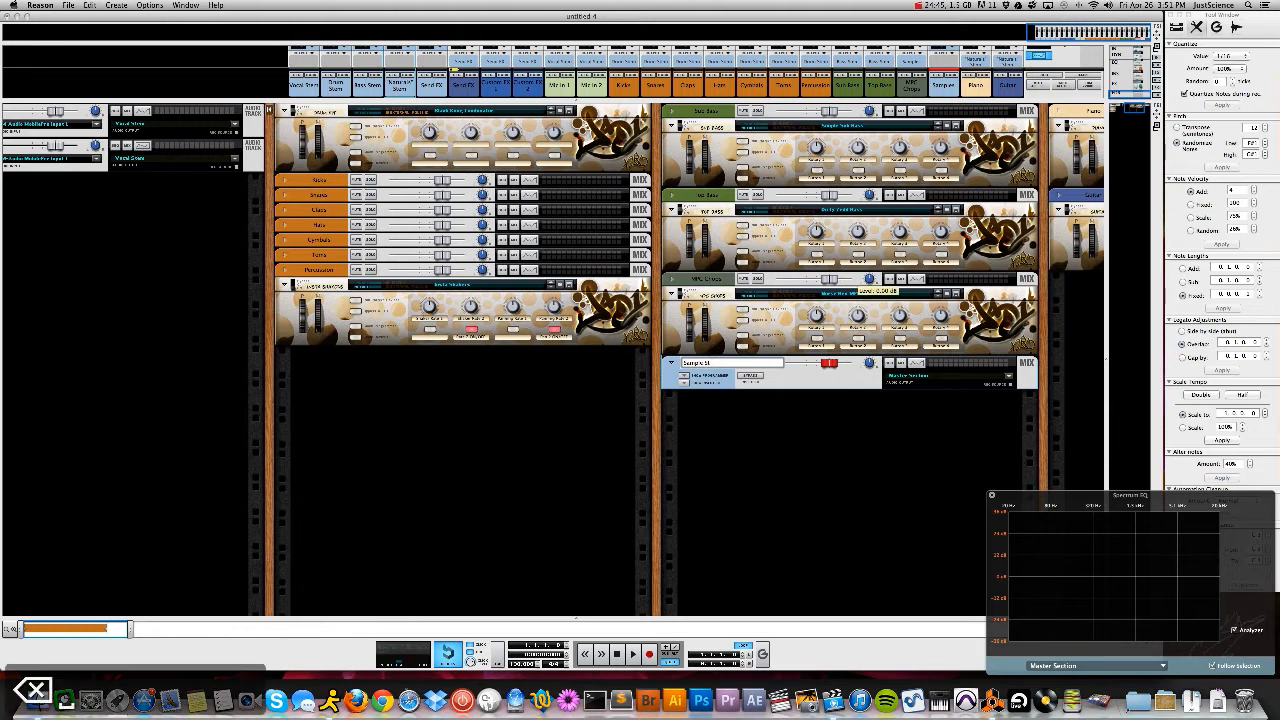
text(Stem)
key(Return)
drag(724, 374, 52, 214)
drag(944, 93, 385, 91)
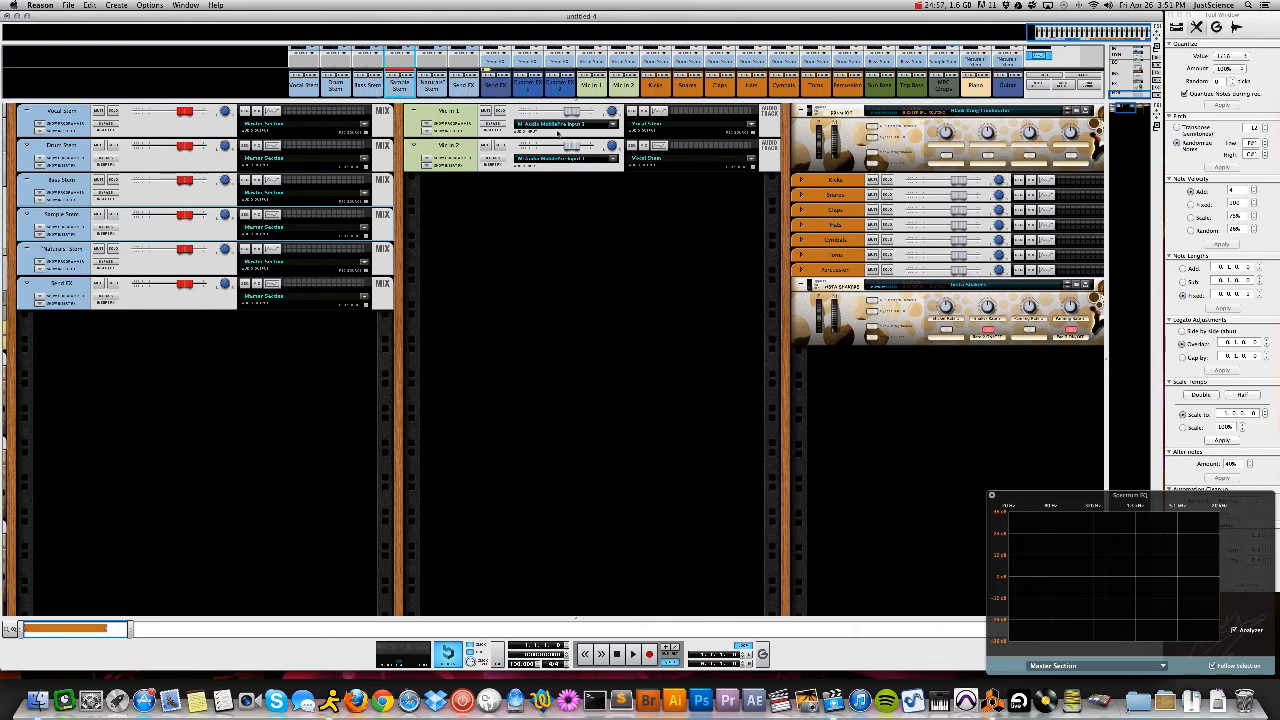
Create an instrument from the Blank Combinator.cmb patch beneath the Guitar device
scroll(961, 279, right, 10)
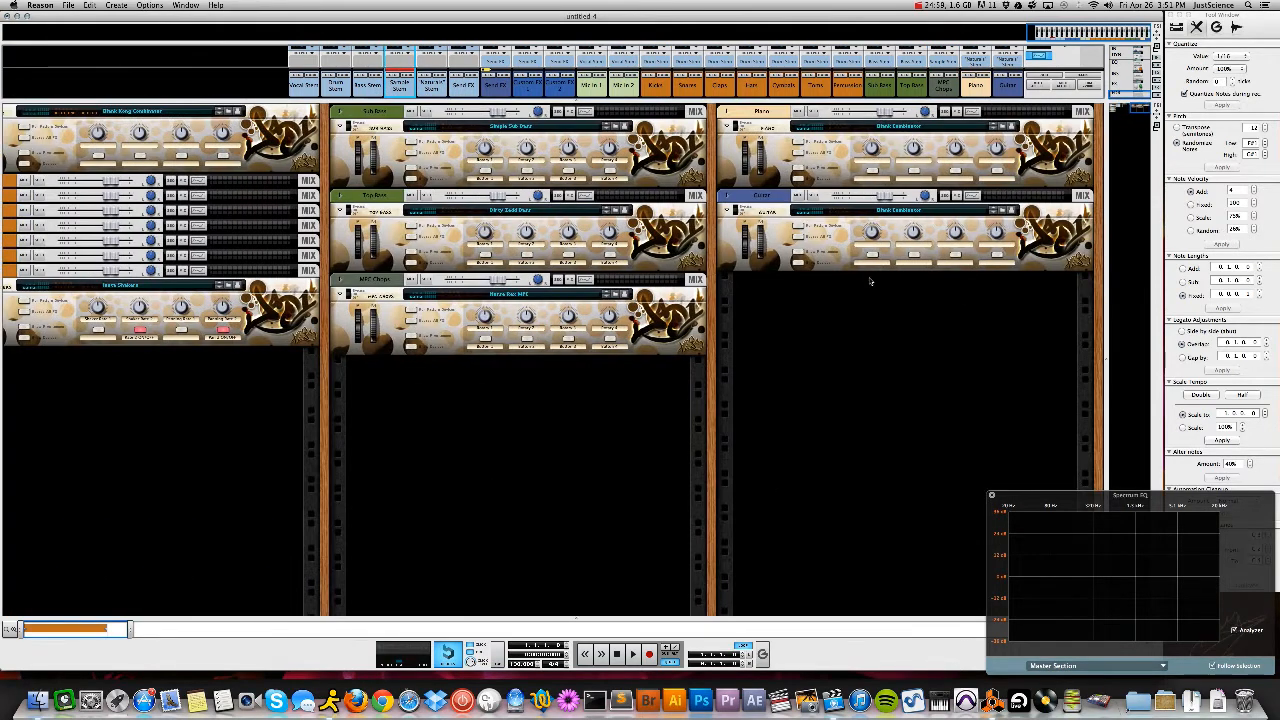
right_click(785, 309)
click(802, 338)
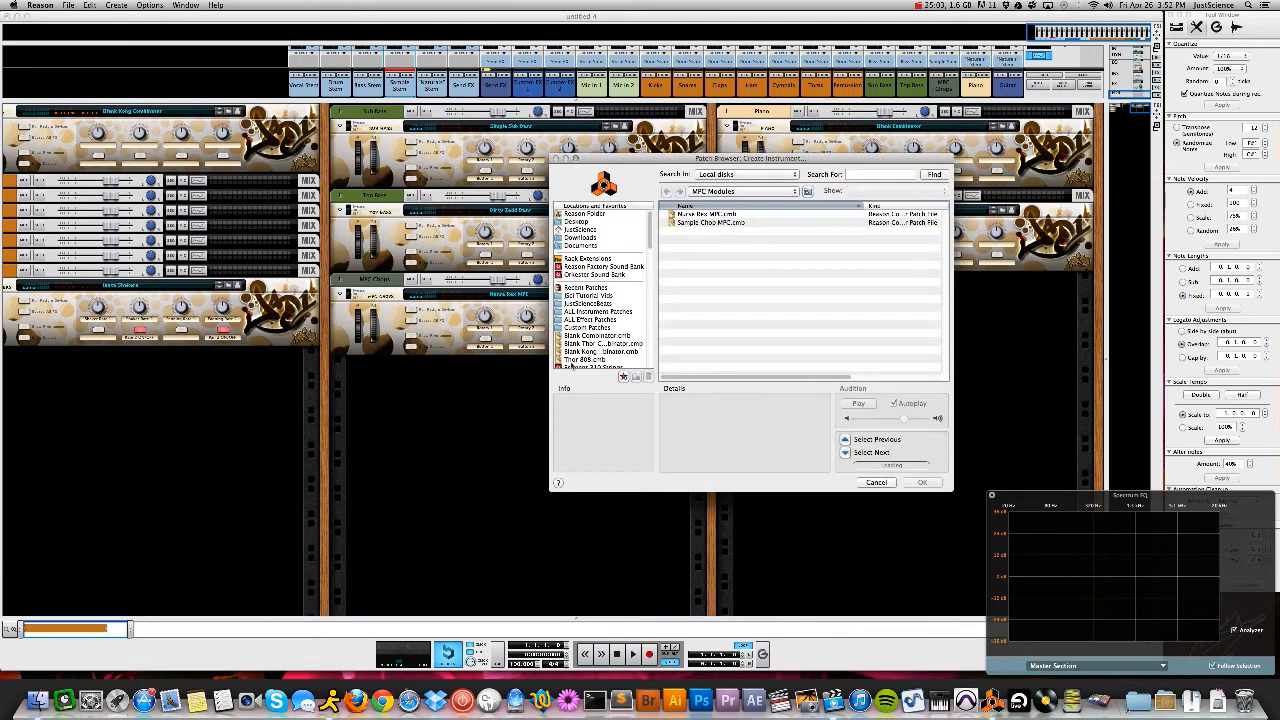
double_click(579, 337)
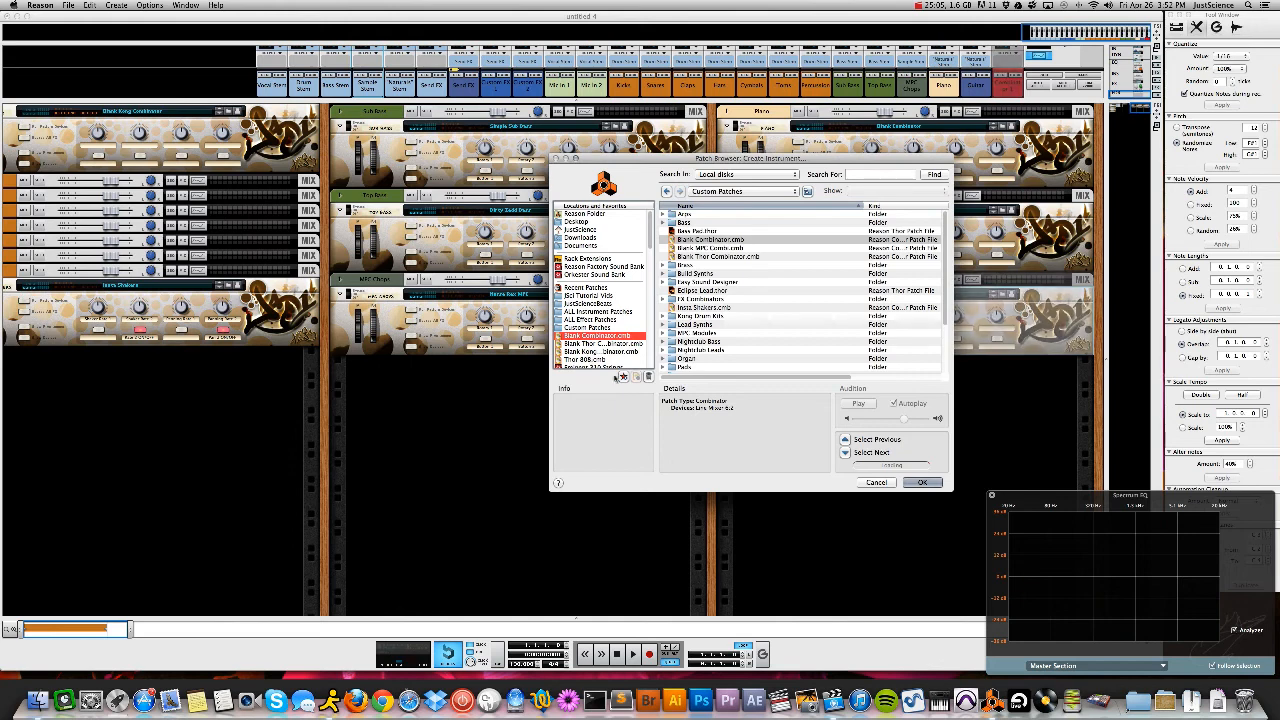
Set the new Combinator channel's track color to Yellow and rename the Combinator as Brass
right_click(757, 281)
mouse_move(806, 604)
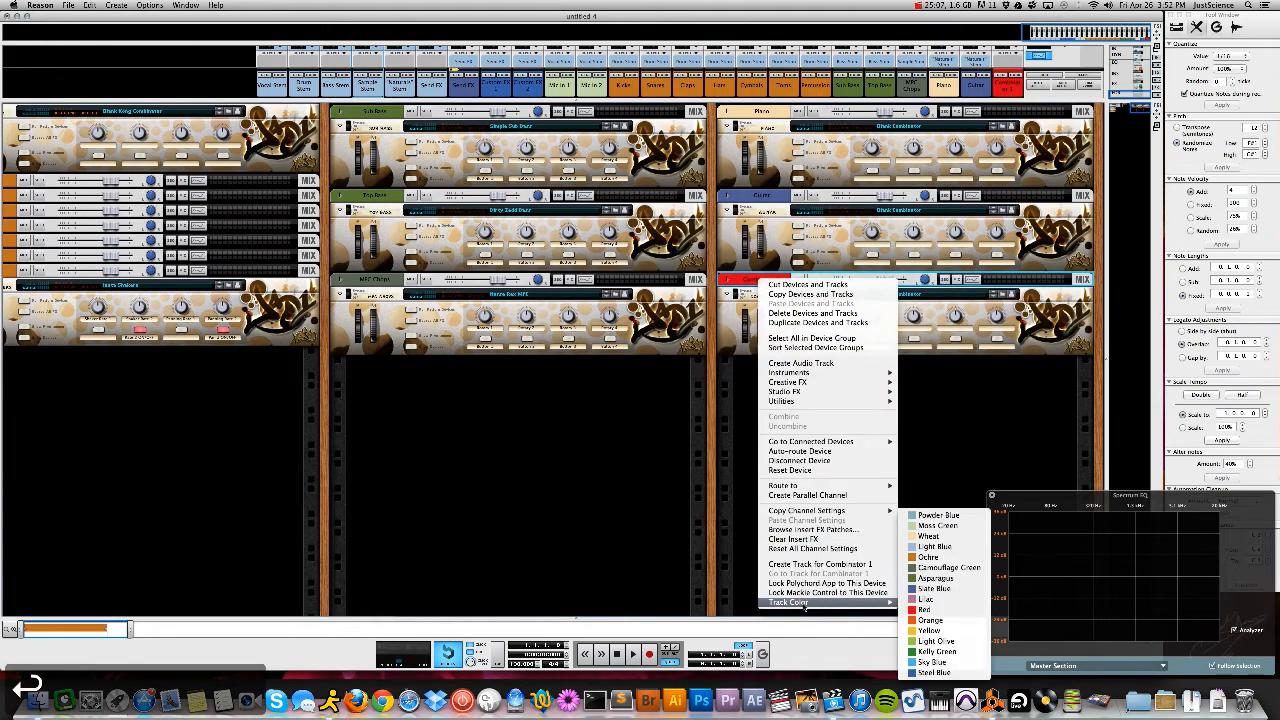
click(929, 620)
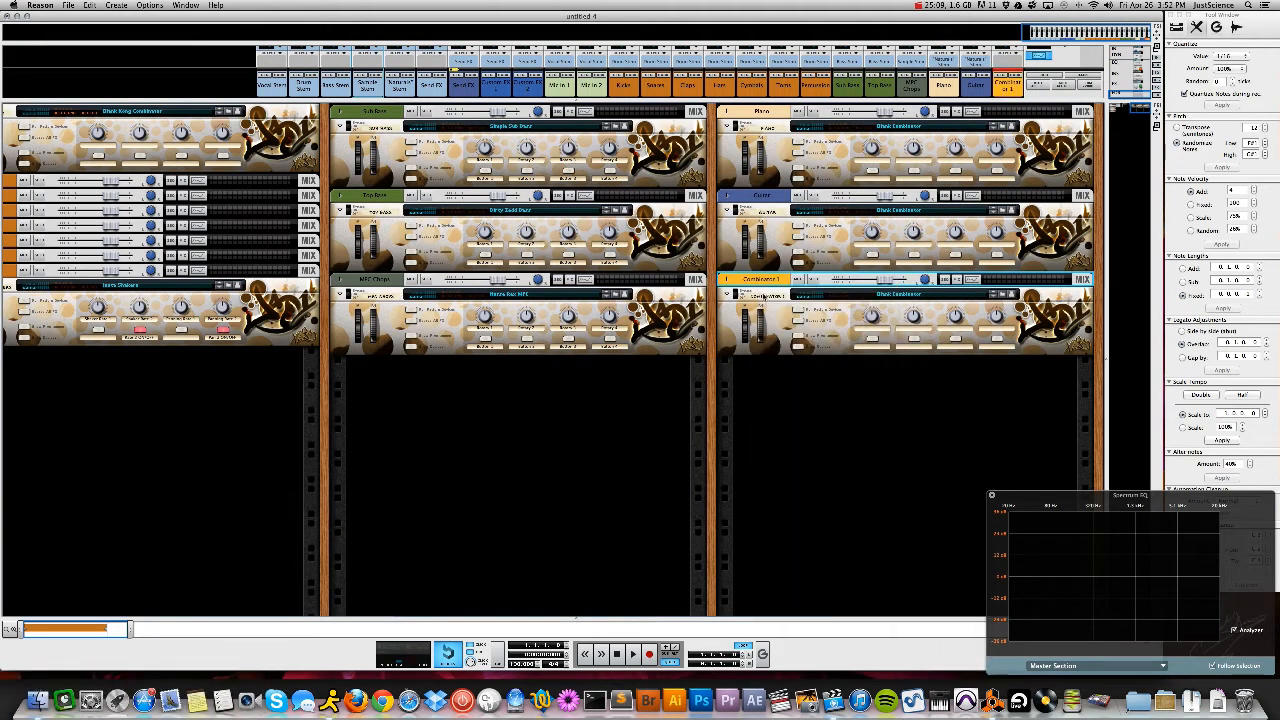
double_click(762, 296)
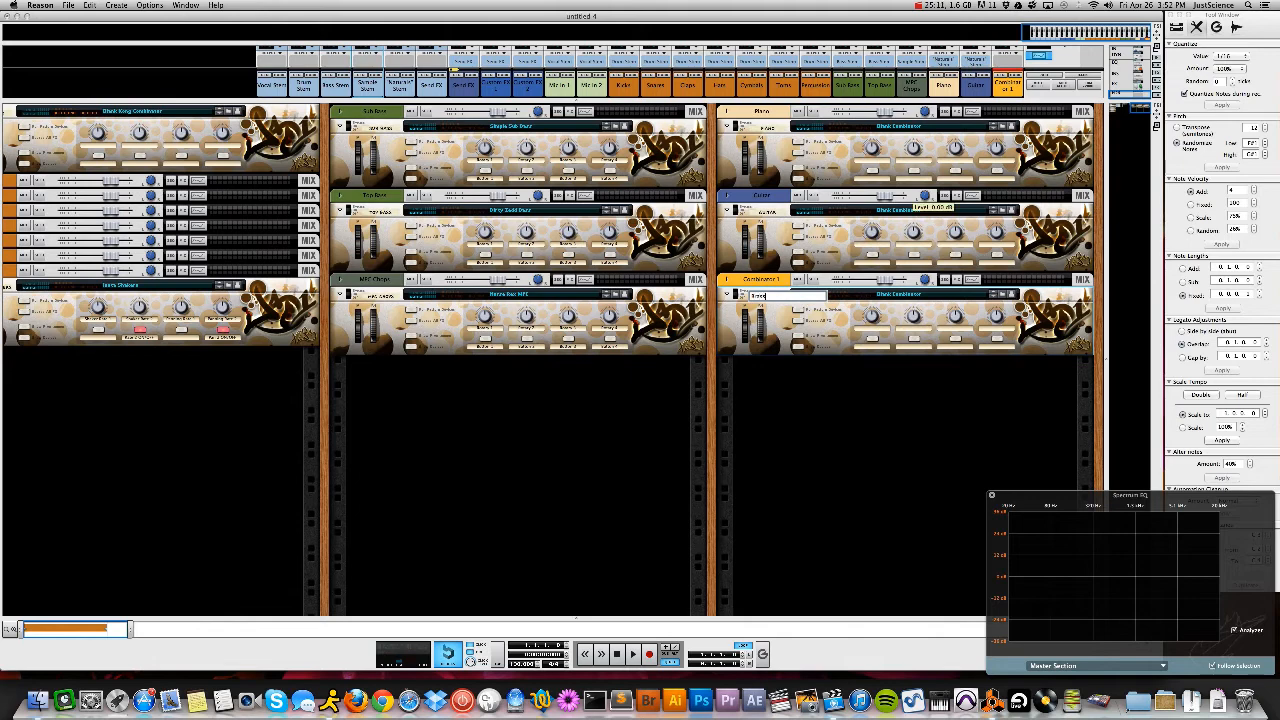
key(Return)
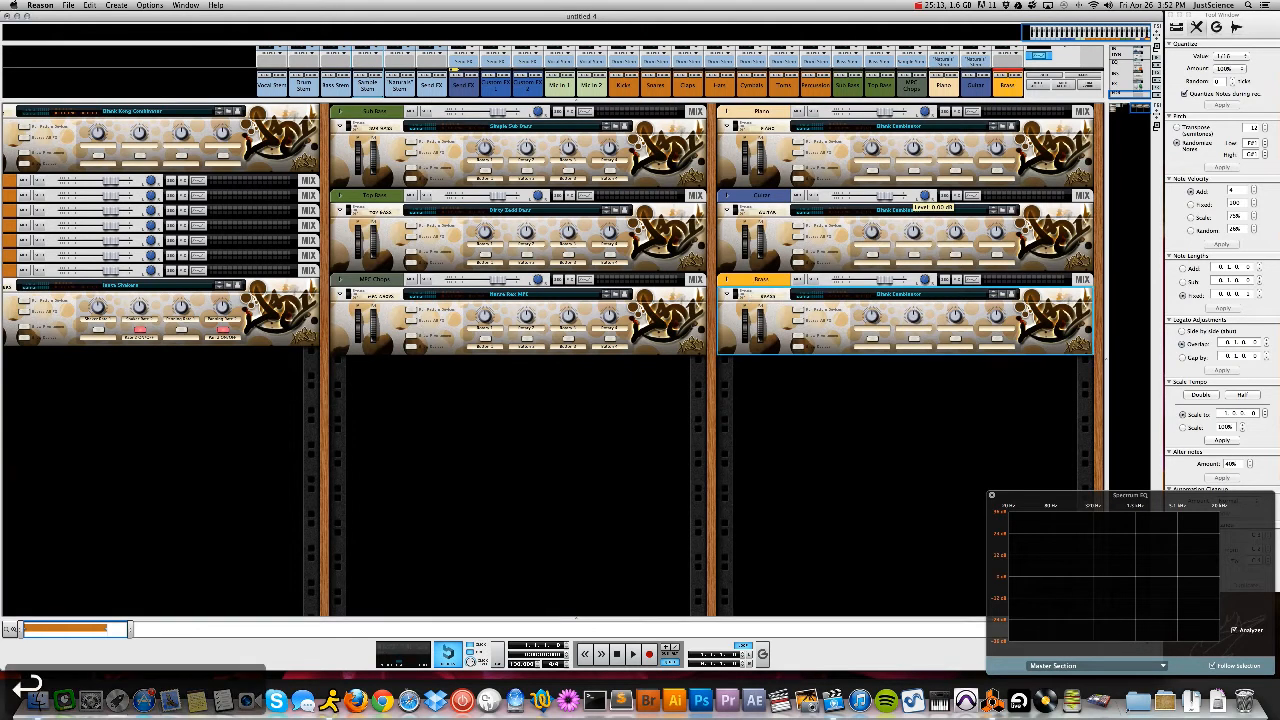
Duplicate the Brass Combinator with its channel and name the copy Strings
key(super+d)
double_click(766, 380)
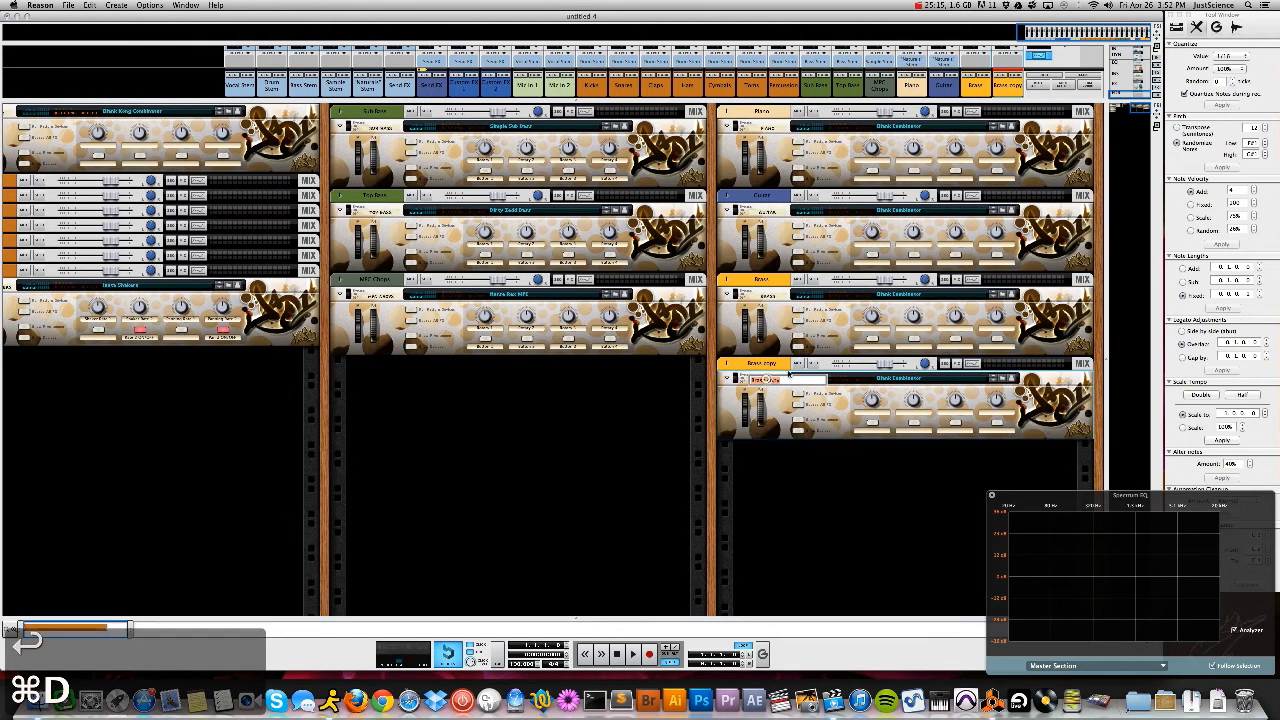
text(Strings)
key(Return)
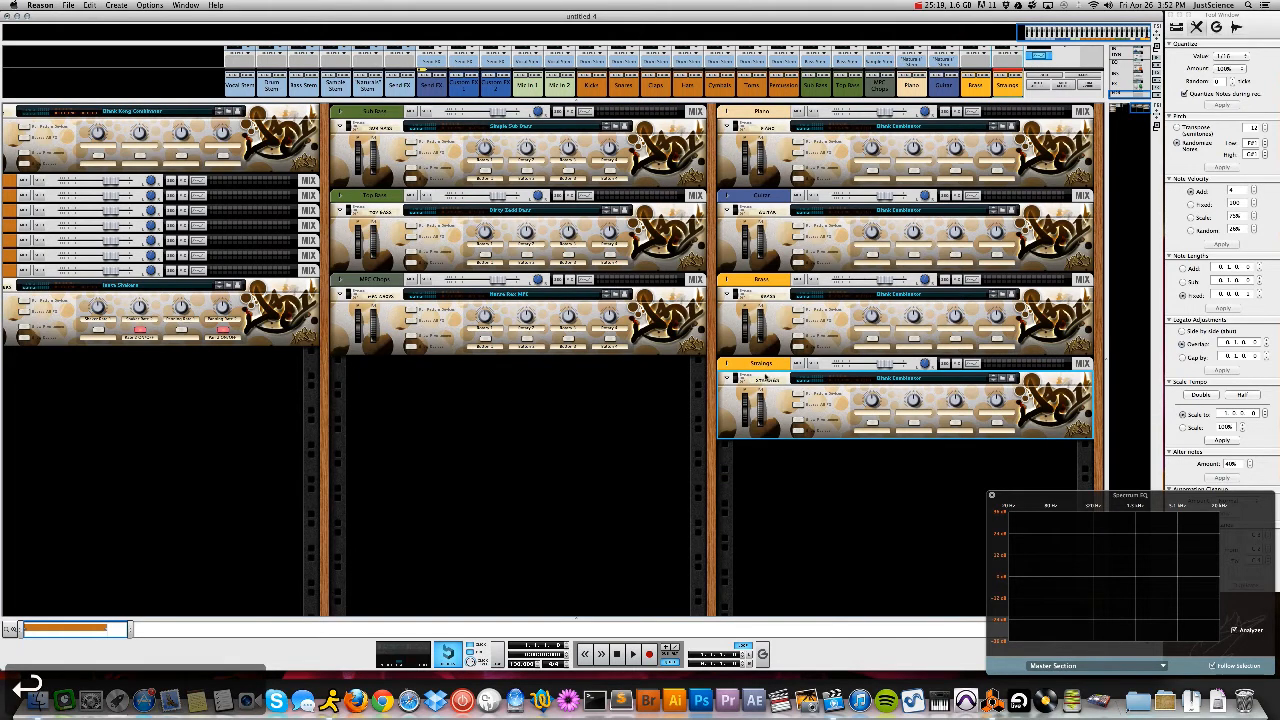
double_click(765, 379)
key(BackSpace)
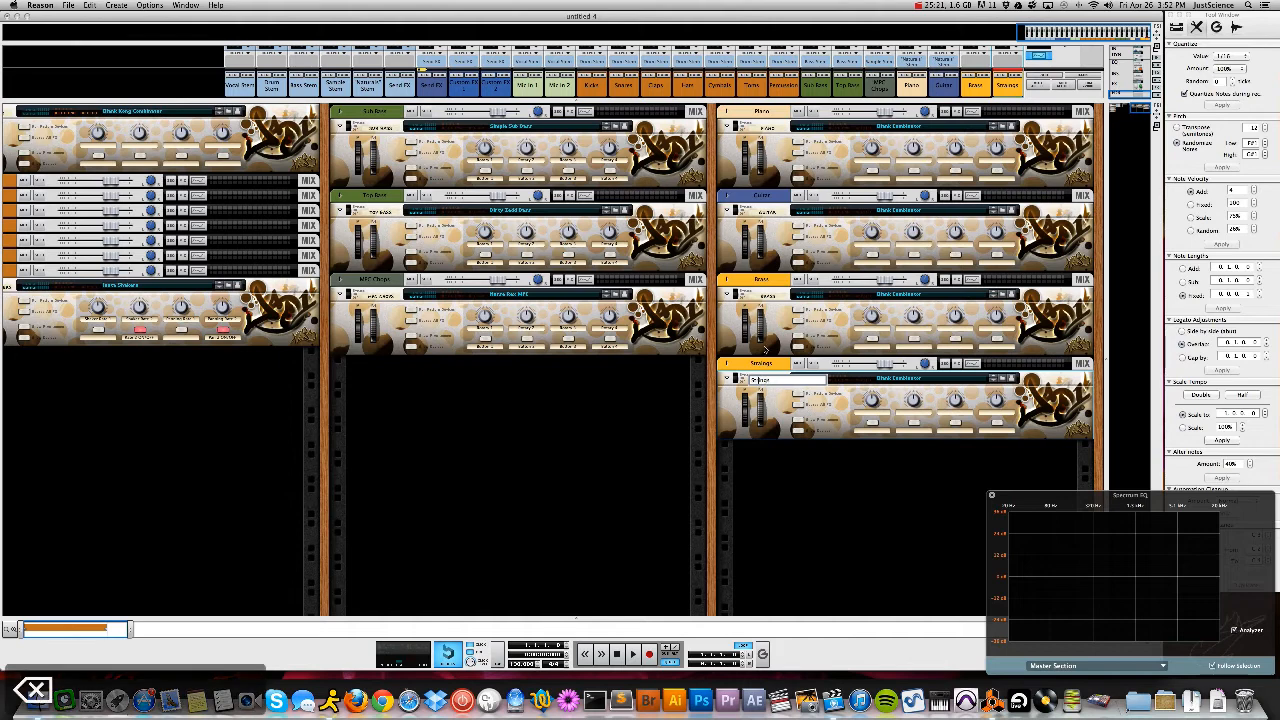
key(Return)
Route the Brass and Strings mix channels together to a new output bus and name that bus Orchestra Stem
shift+click(756, 285)
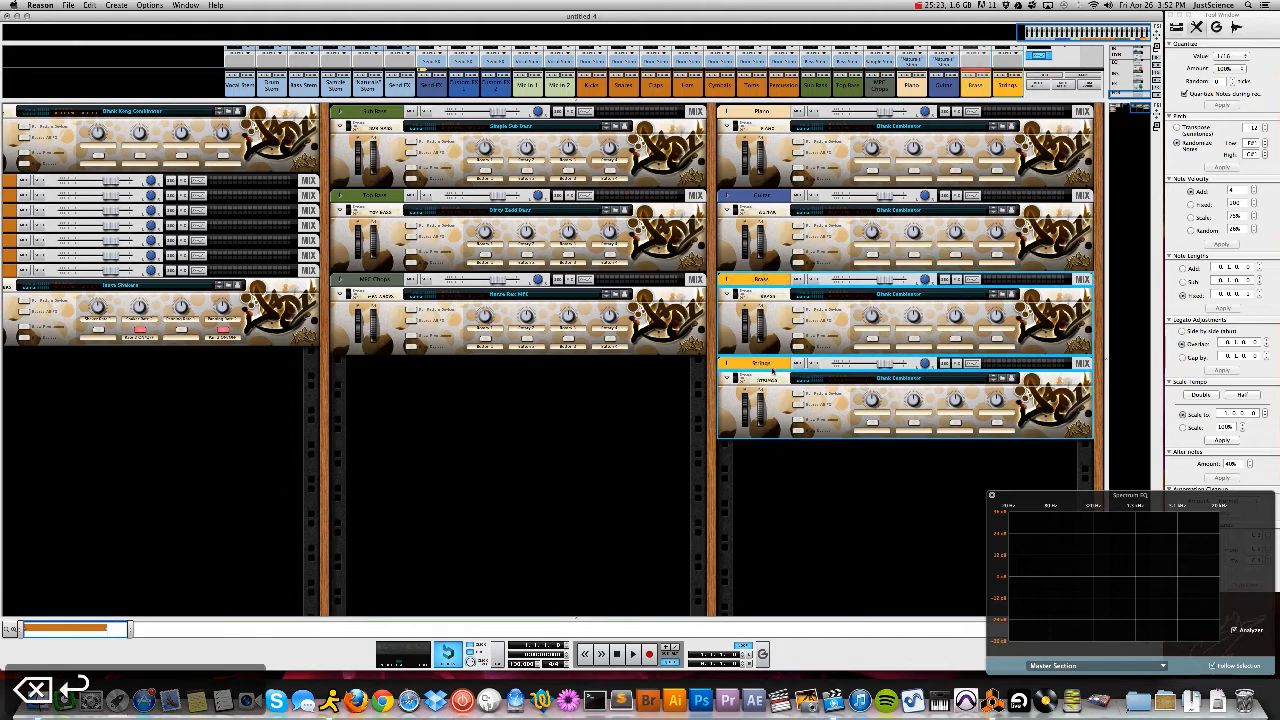
right_click(766, 367)
mouse_move(800, 570)
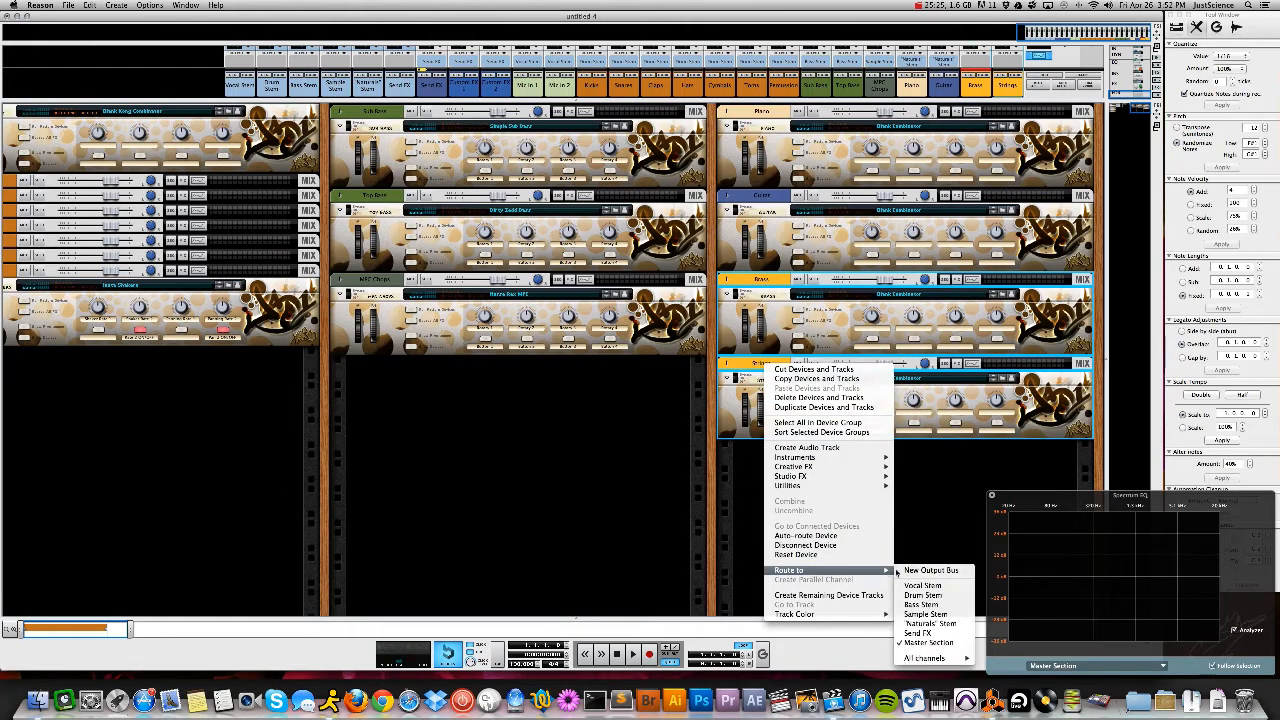
click(930, 569)
double_click(762, 448)
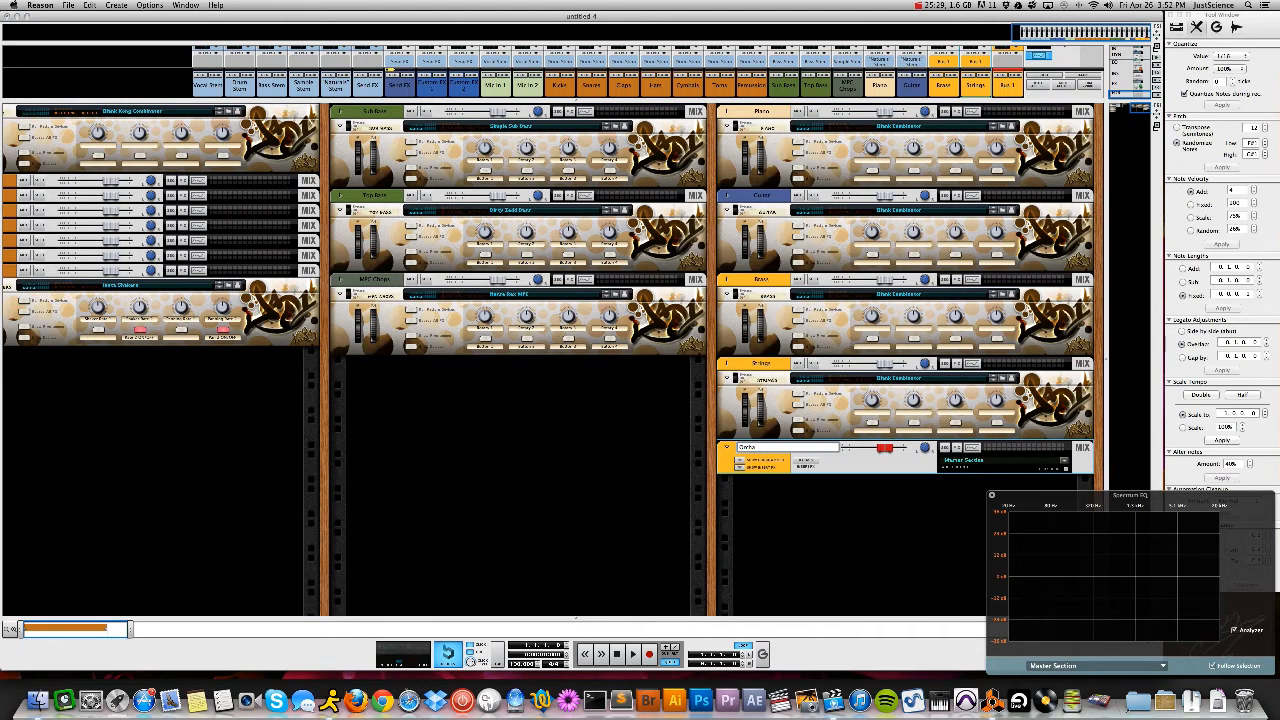
key(BackSpace)
text(Orchestra)
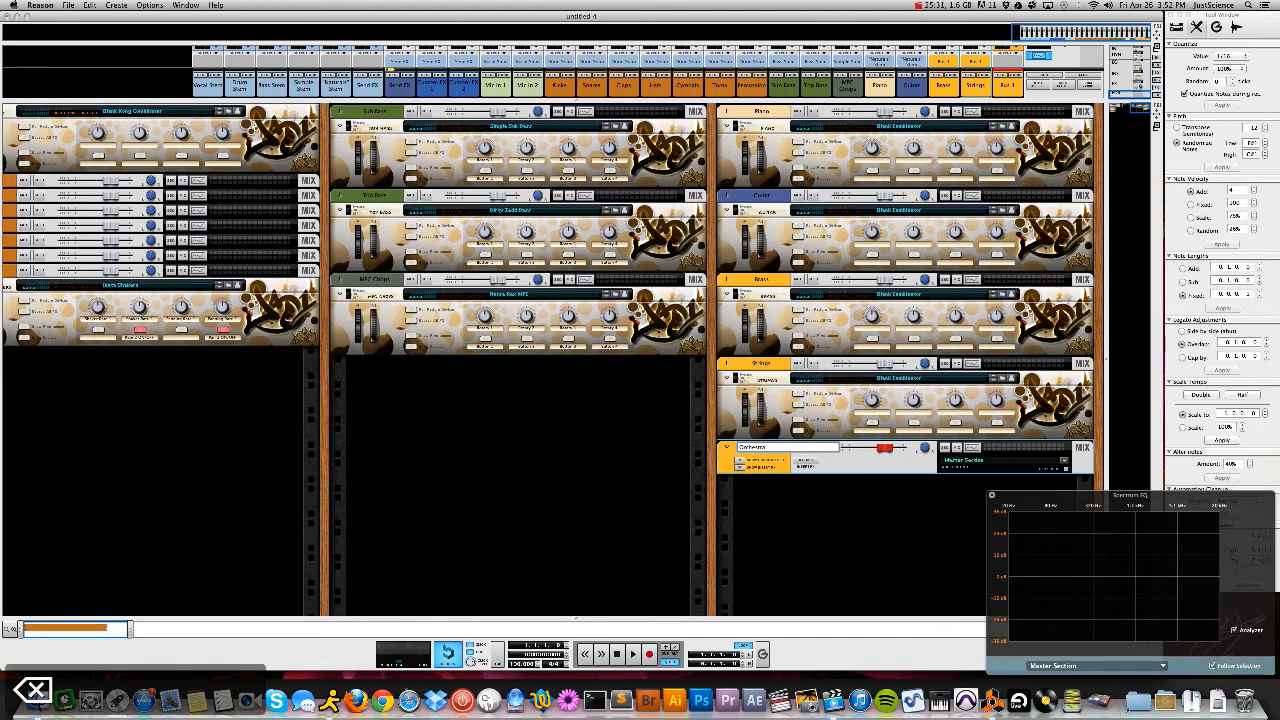
text( Stem)
key(Return)
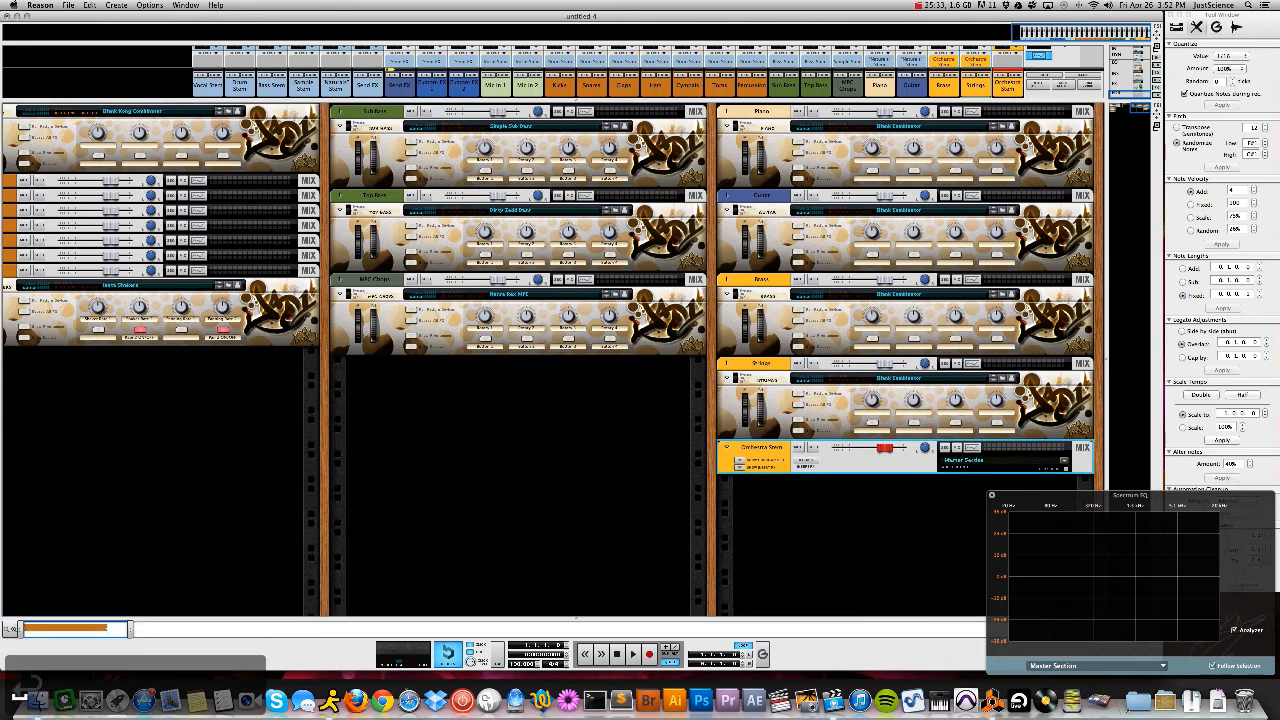
Set the Orchestra Stem bus's track color to Light Blue and place it just before Send FX in the rack and mixer
right_click(772, 457)
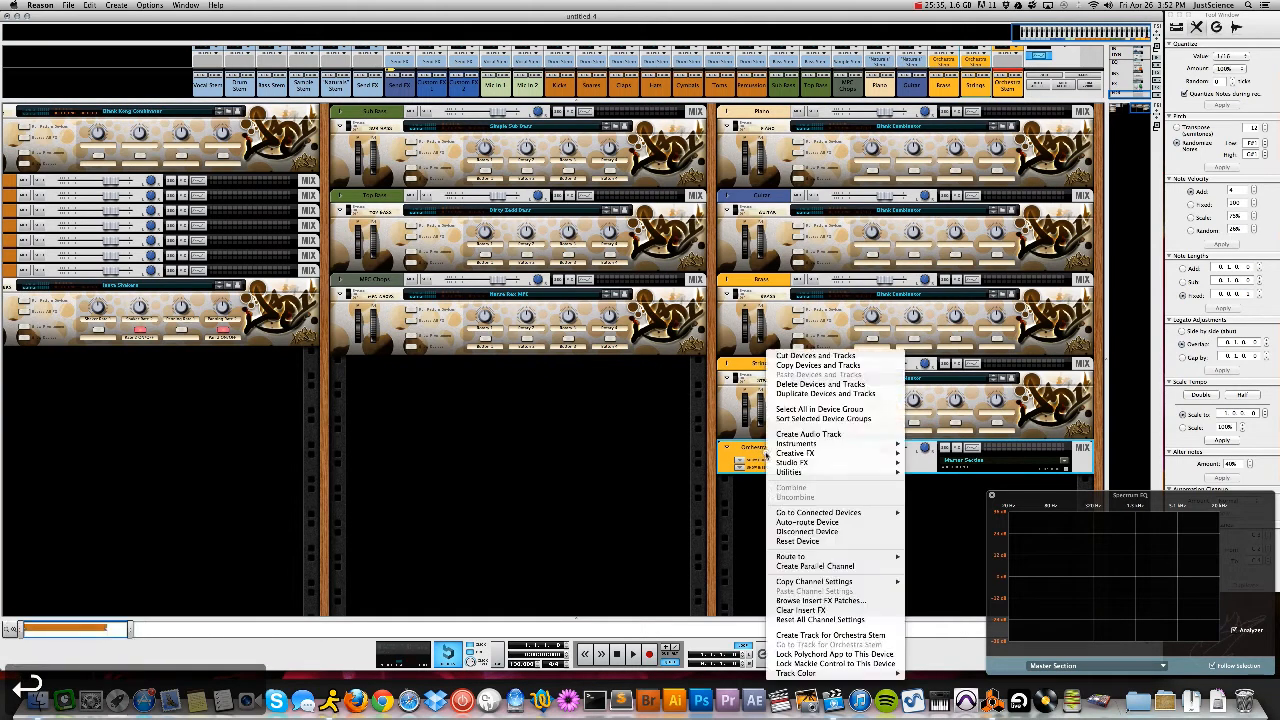
mouse_move(818, 674)
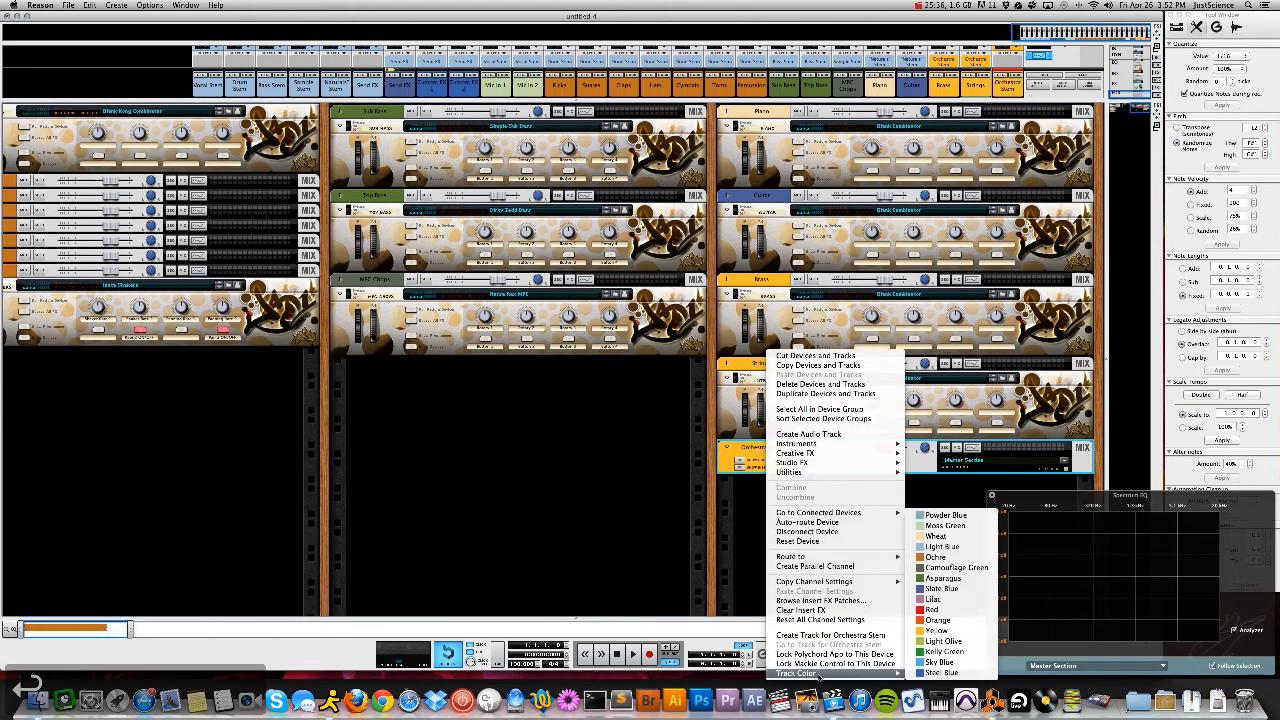
click(940, 546)
drag(760, 451, 122, 281)
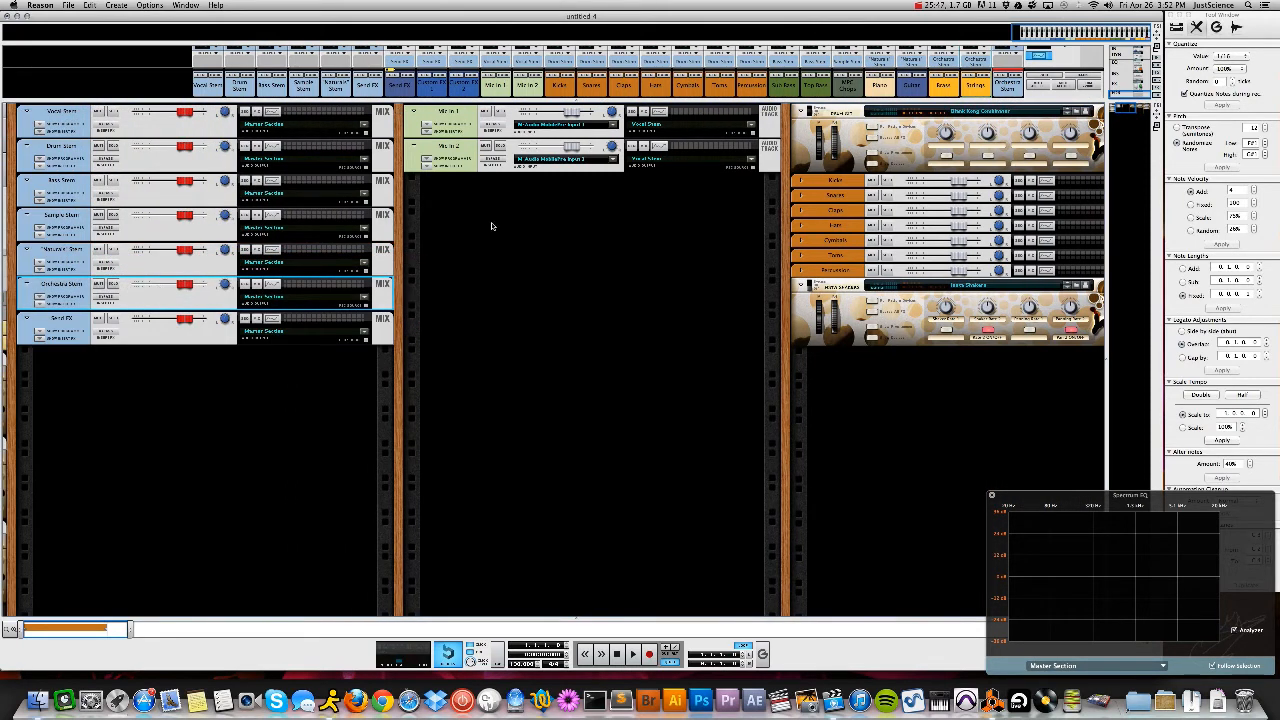
drag(1006, 90, 355, 86)
Create an instrument from the Blank Thor Combinator.cmb patch in a new rack column after the orchestral devices
scroll(1046, 296, right, 10)
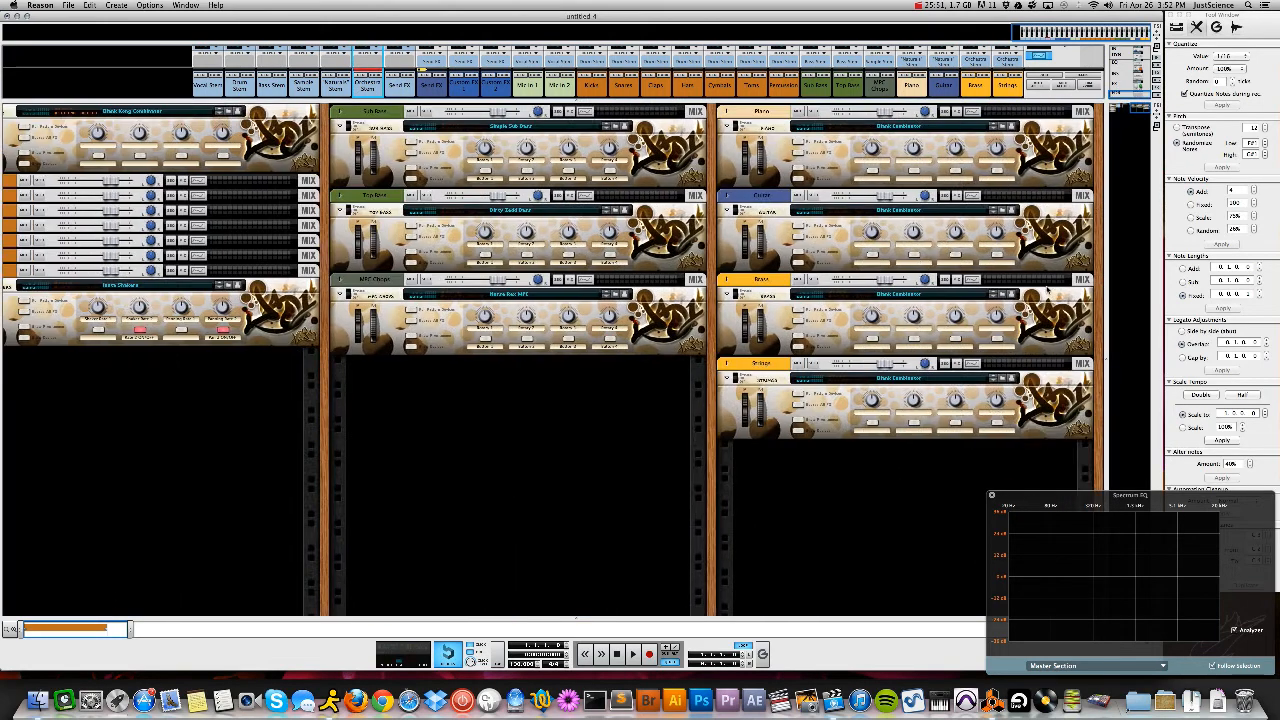
right_click(1100, 202)
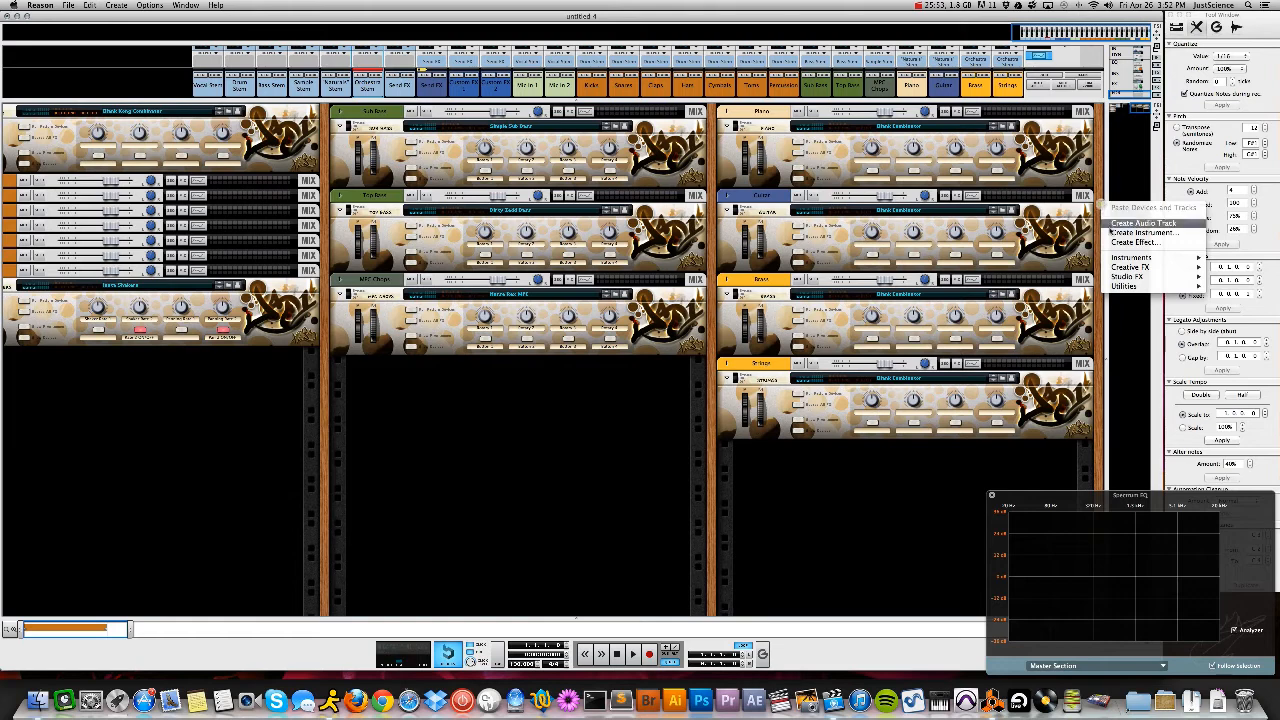
click(1112, 233)
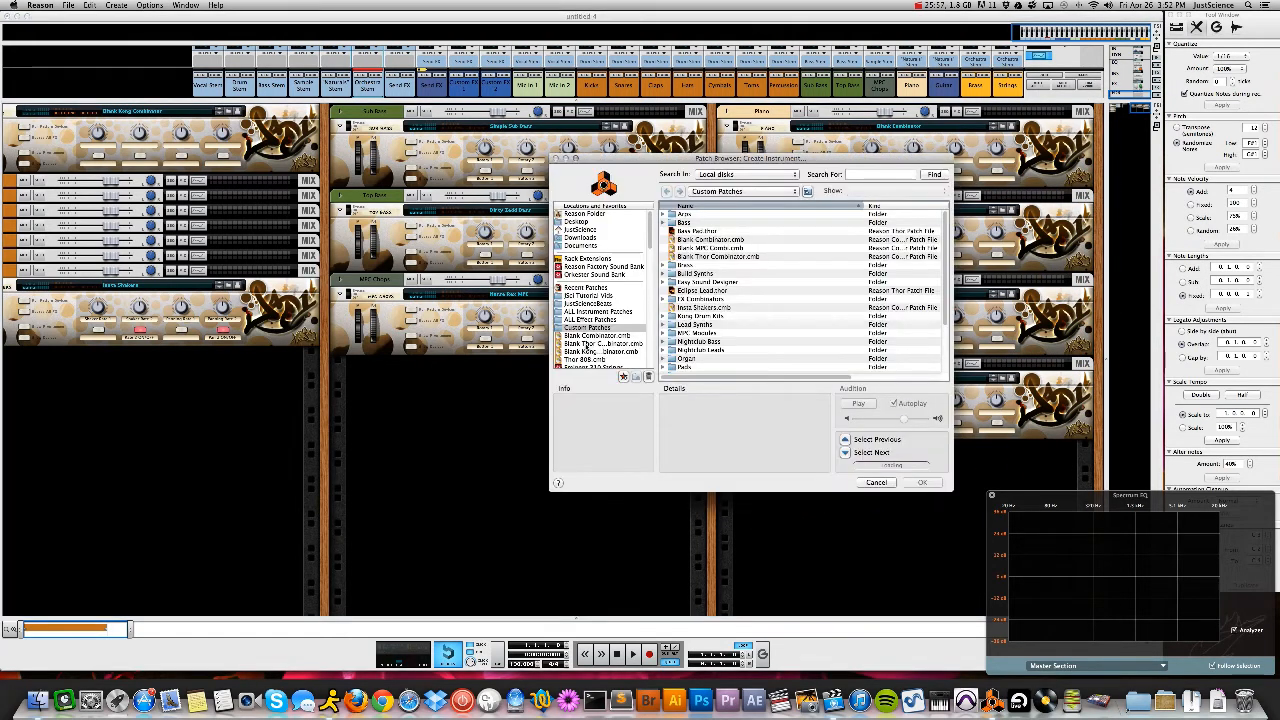
click(590, 344)
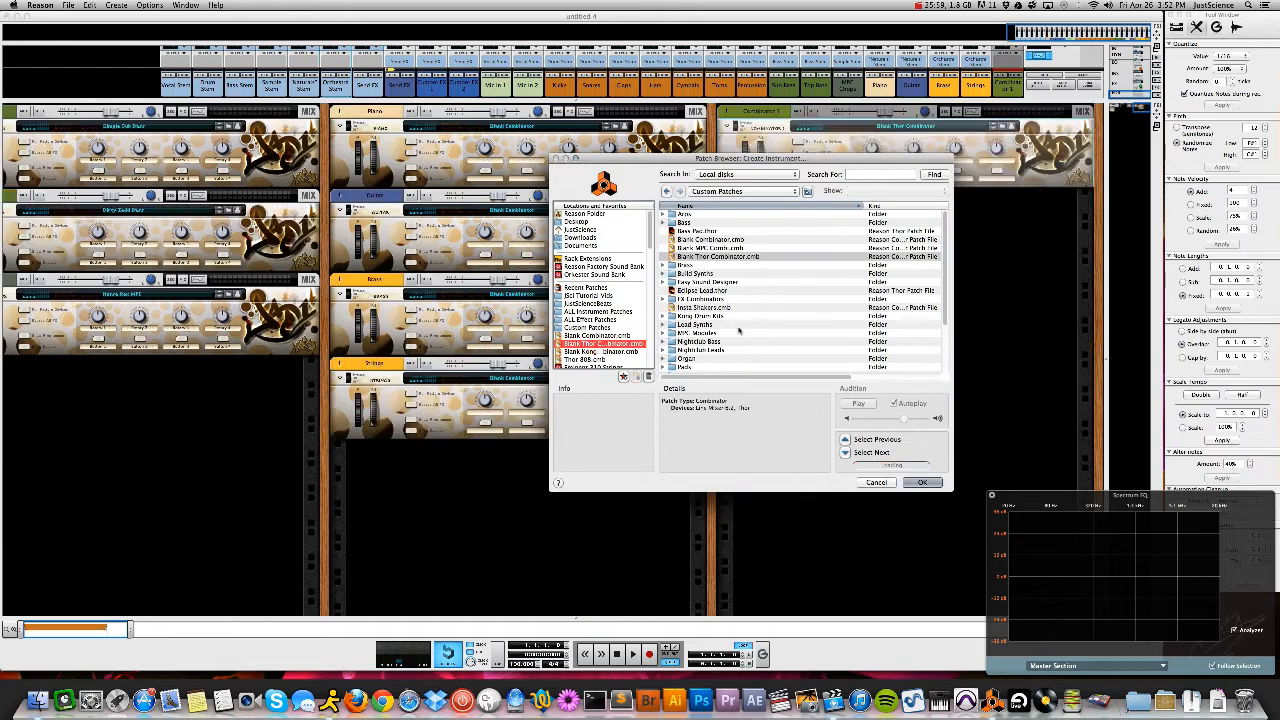
key(Return)
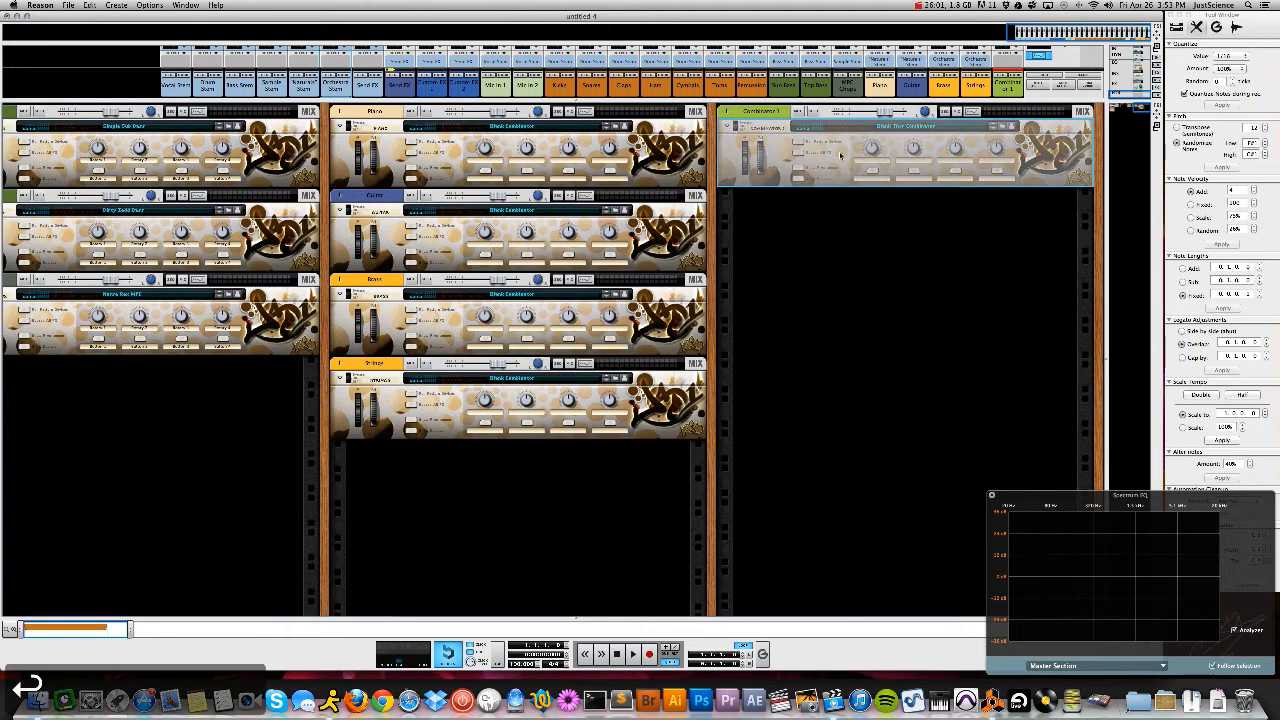
Set the Guitar mix channel's track color to Light Olive
right_click(389, 199)
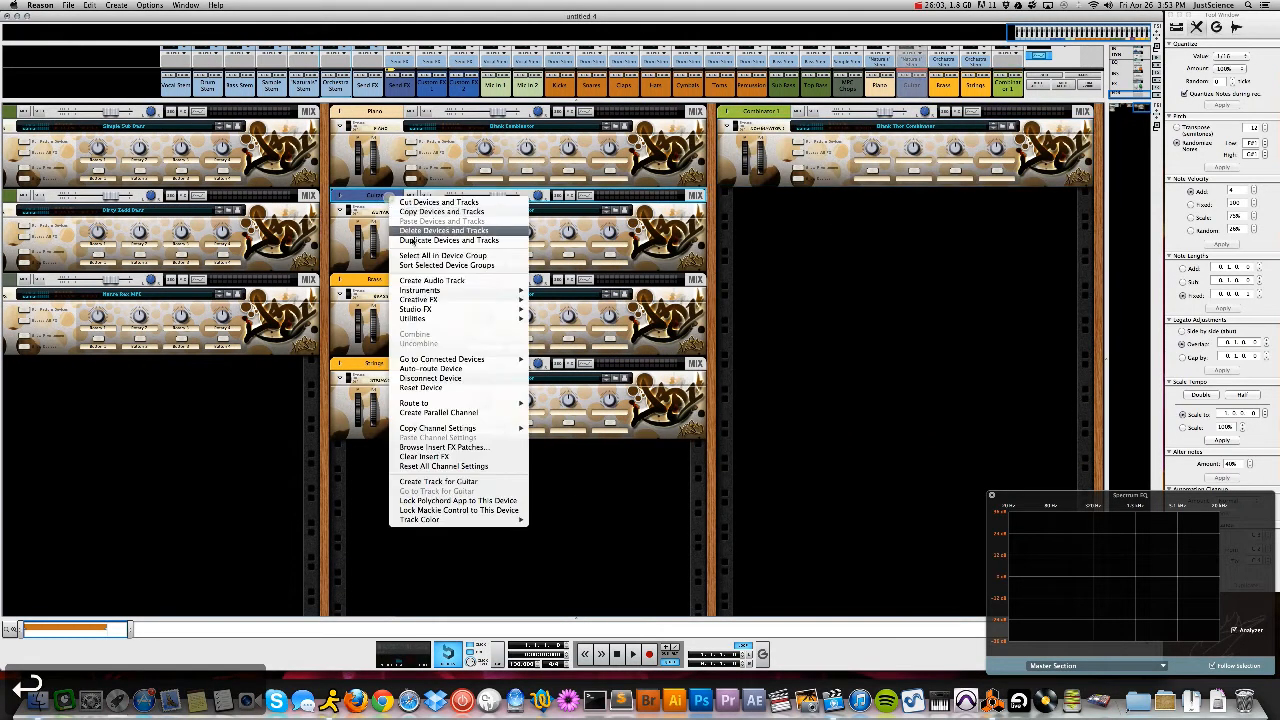
mouse_move(430, 522)
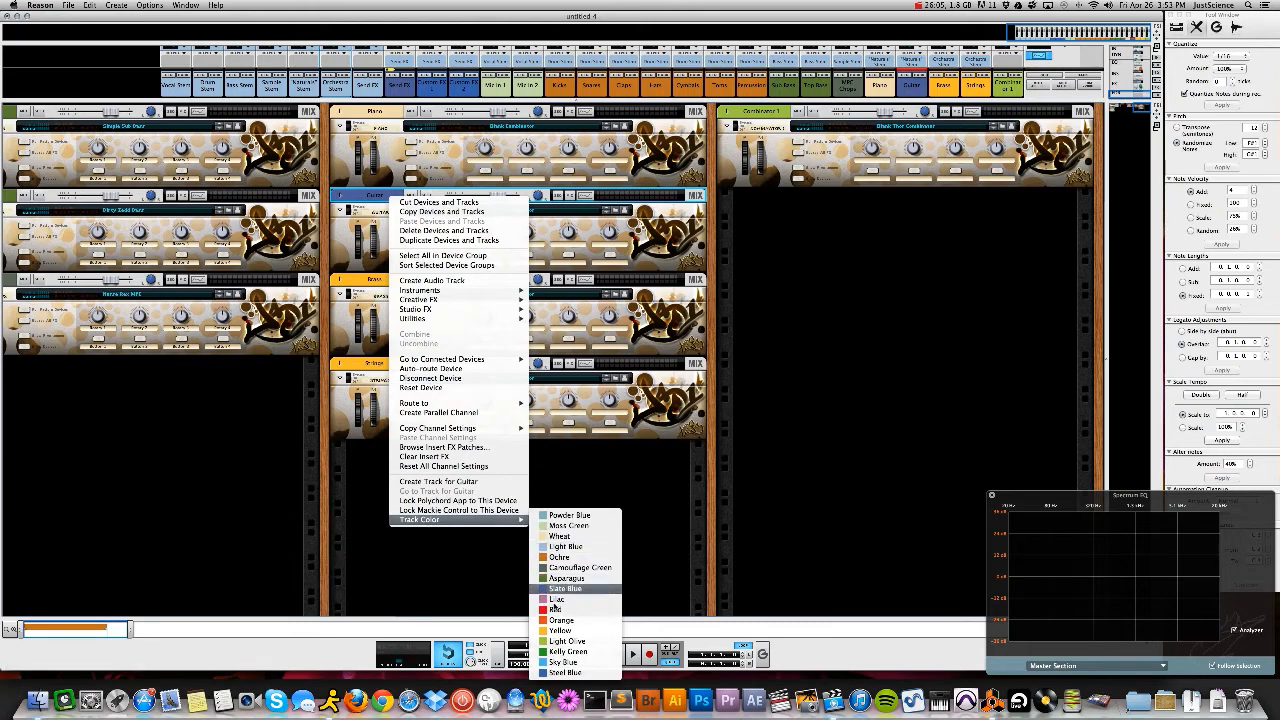
click(560, 641)
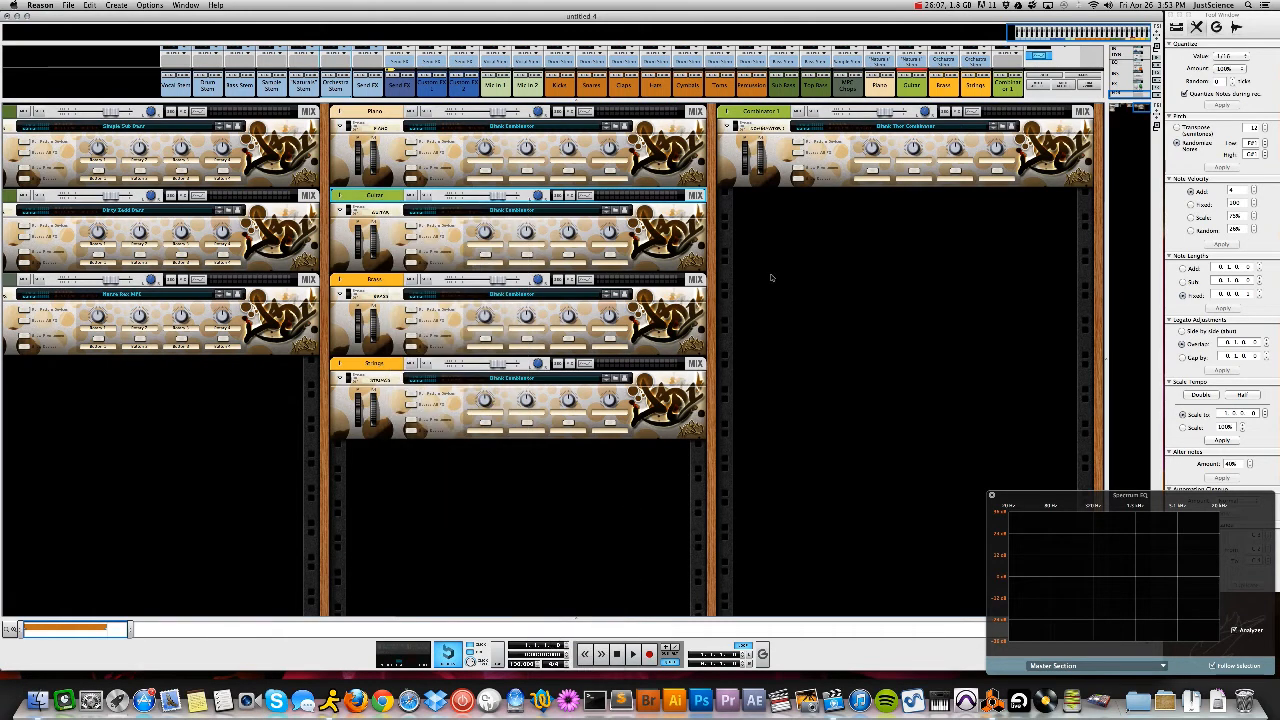
Set the new Thor Combinator channel's track color to Orange and rename the Combinator as Synth Pad
right_click(762, 136)
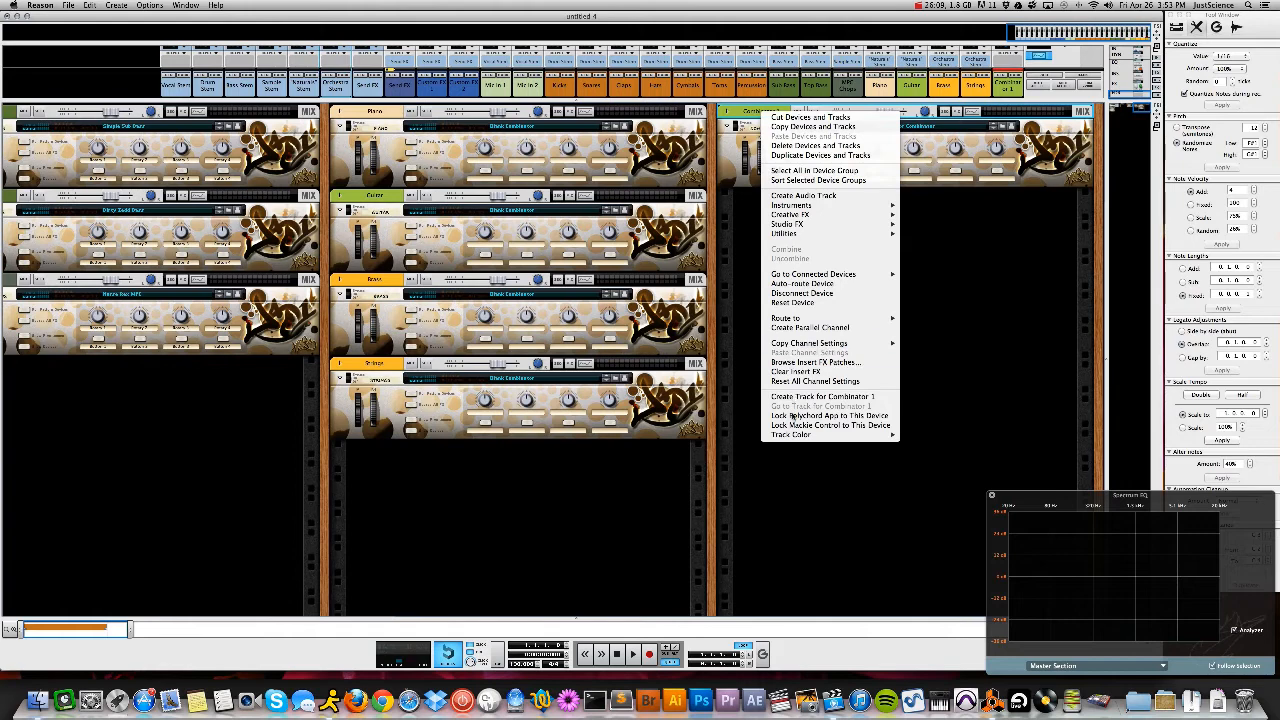
mouse_move(796, 438)
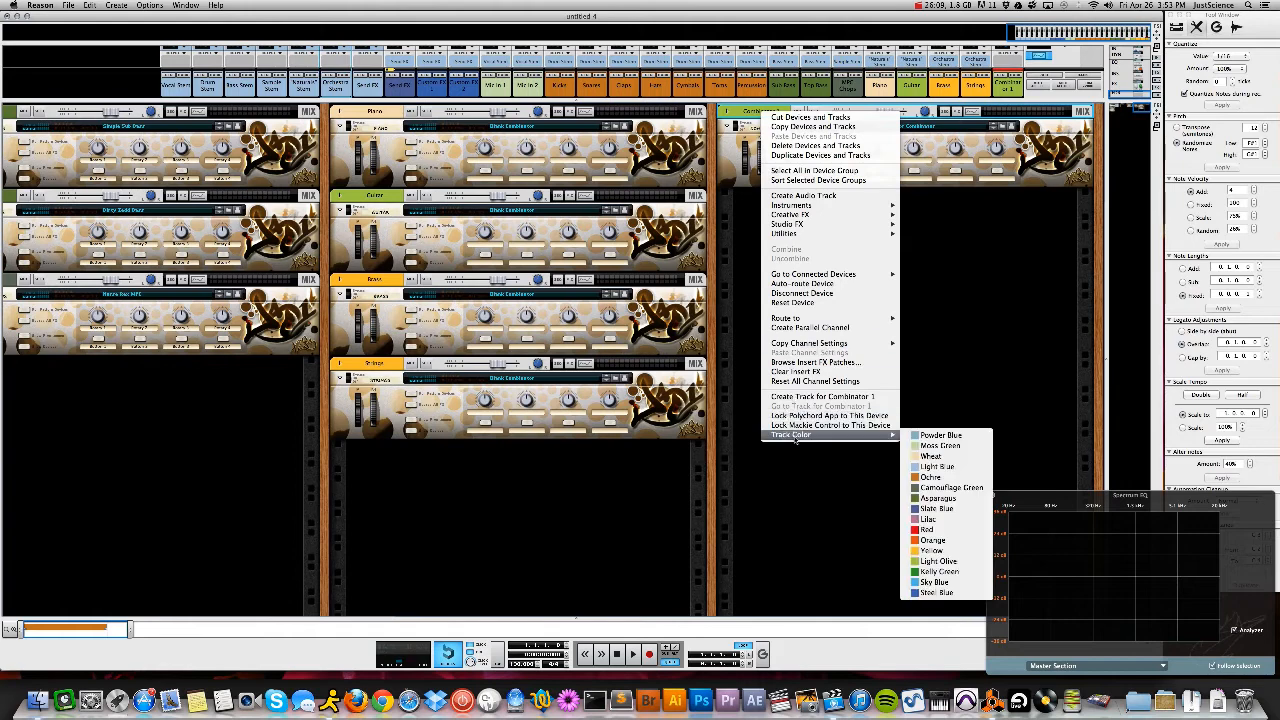
click(938, 540)
click(766, 130)
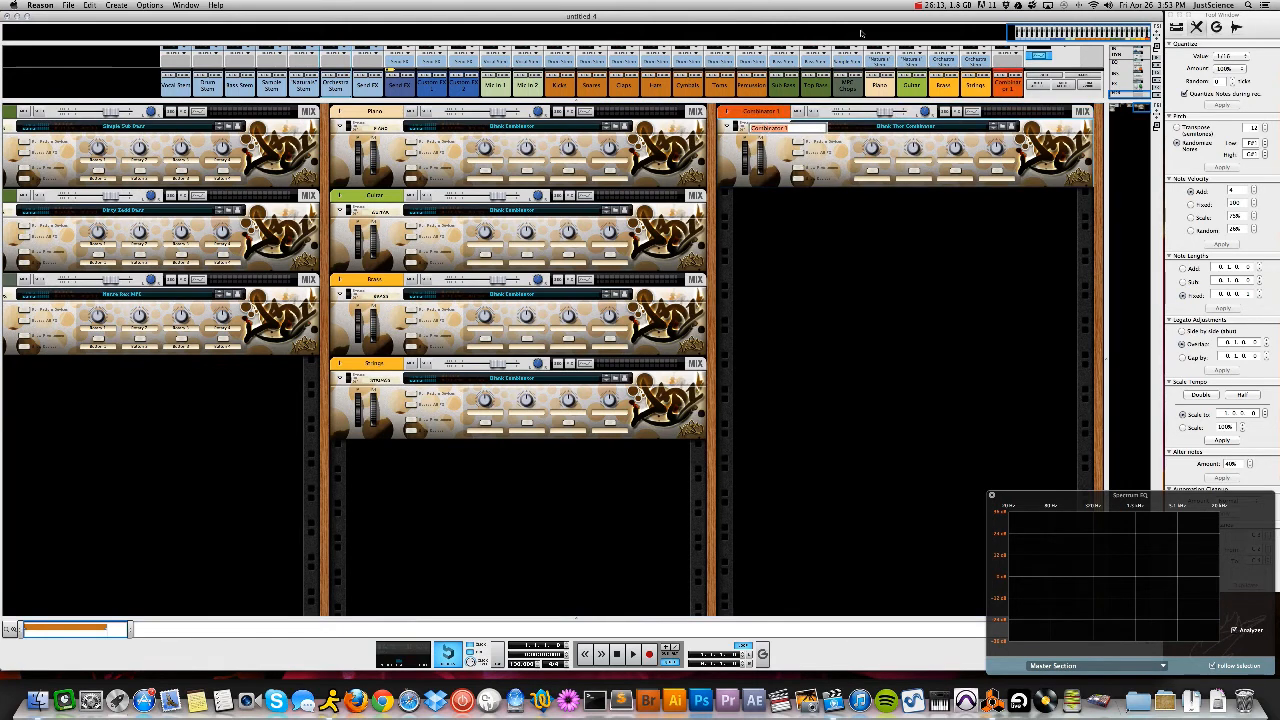
text(Synth P)
key(Return)
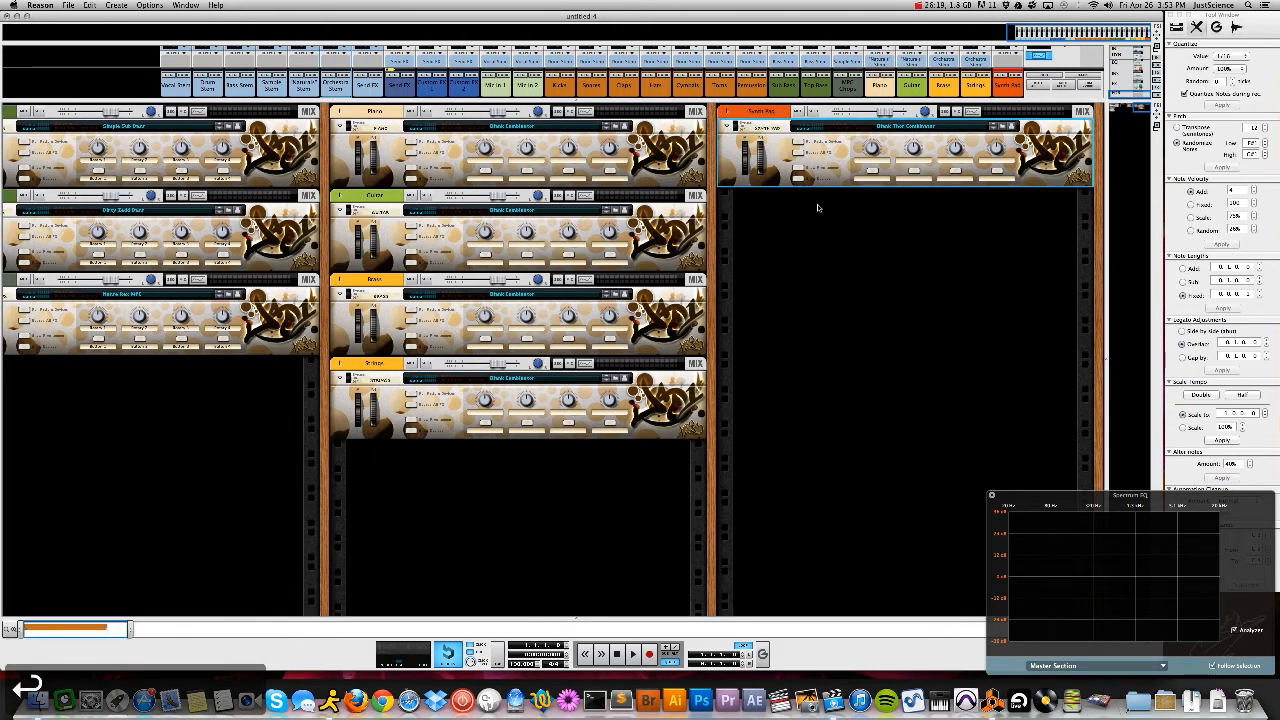
Duplicate the Synth Pad Combinator twice and rename the copies as Synth Lead and Synth Bassline
key(super+d)
key(super+d)
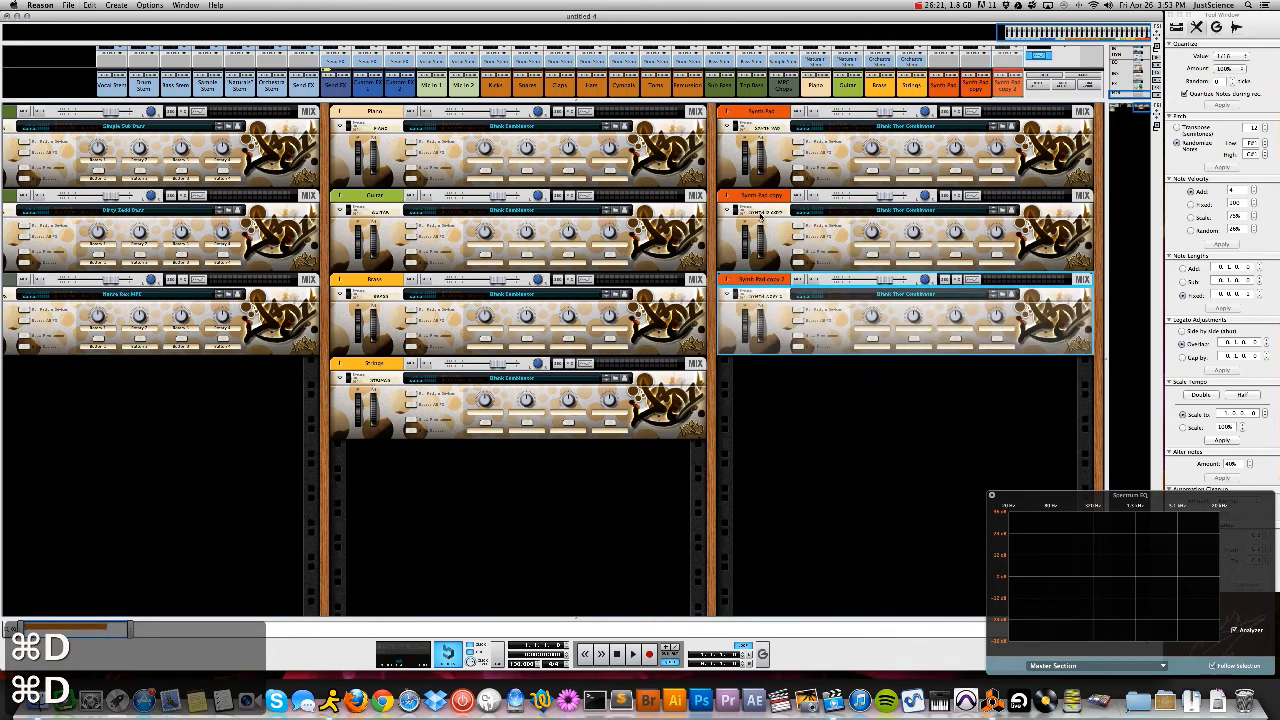
double_click(759, 214)
text(Synth Lead)
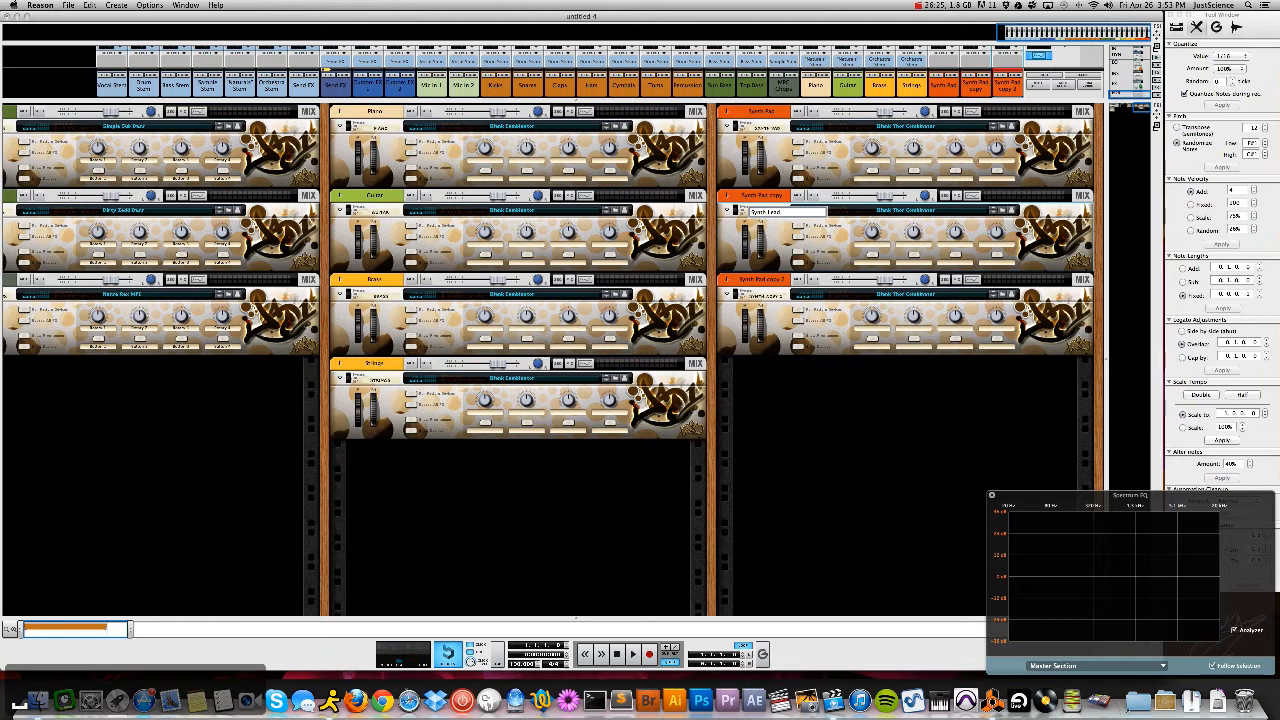
key(Return)
double_click(765, 297)
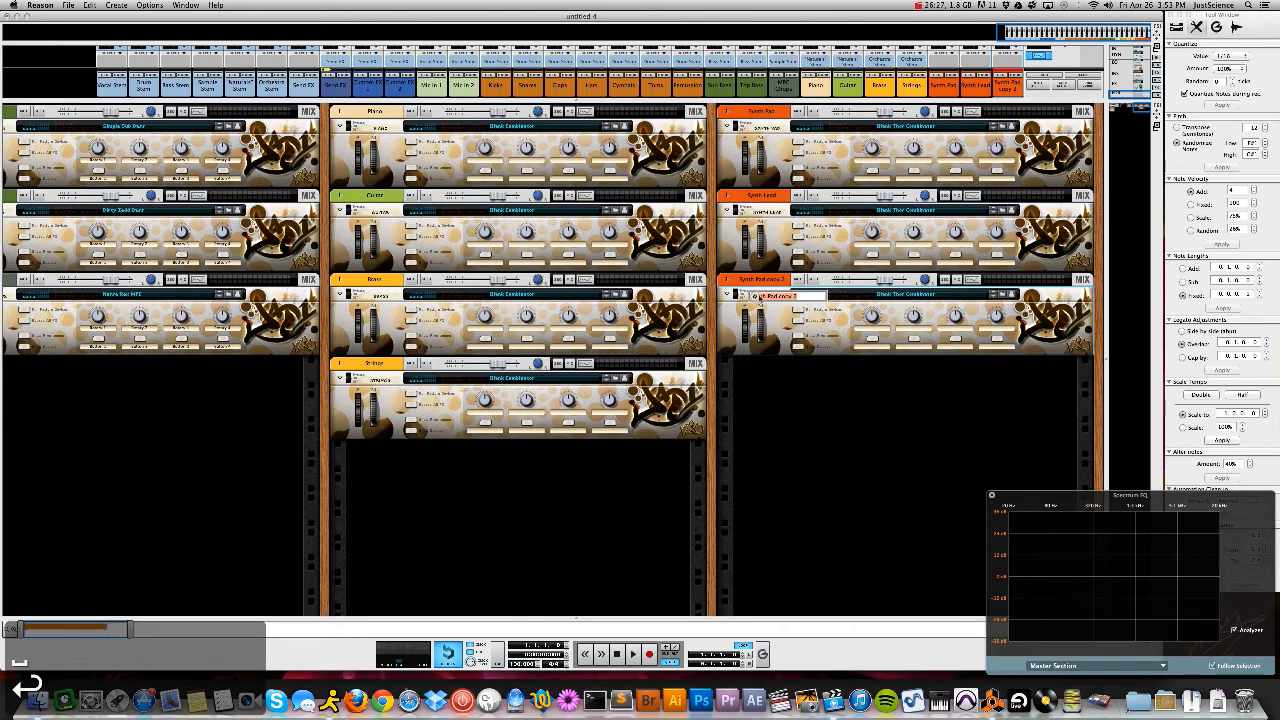
text(Synth Ba)
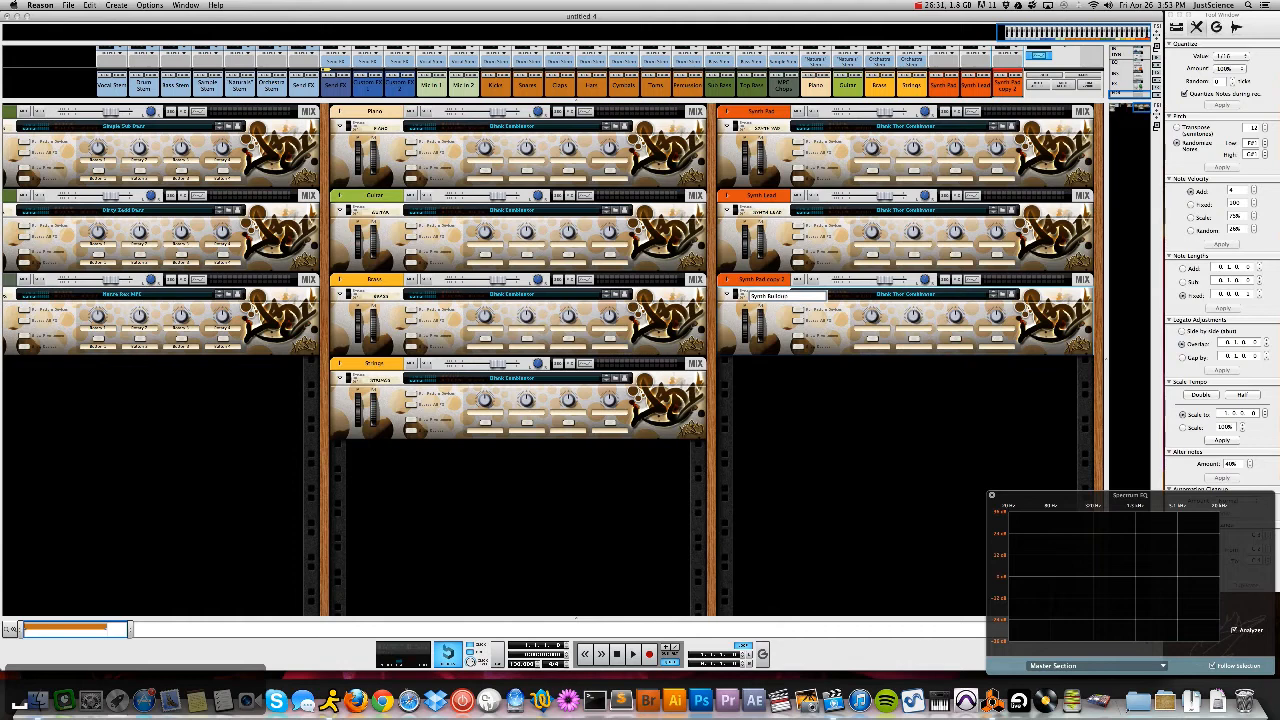
text(ssline)
key(Return)
Route Synth Pad, Synth Lead and Synth Bassline to a new output bus and set the bus's track color to Light Blue
shift+click(752, 113)
right_click(775, 285)
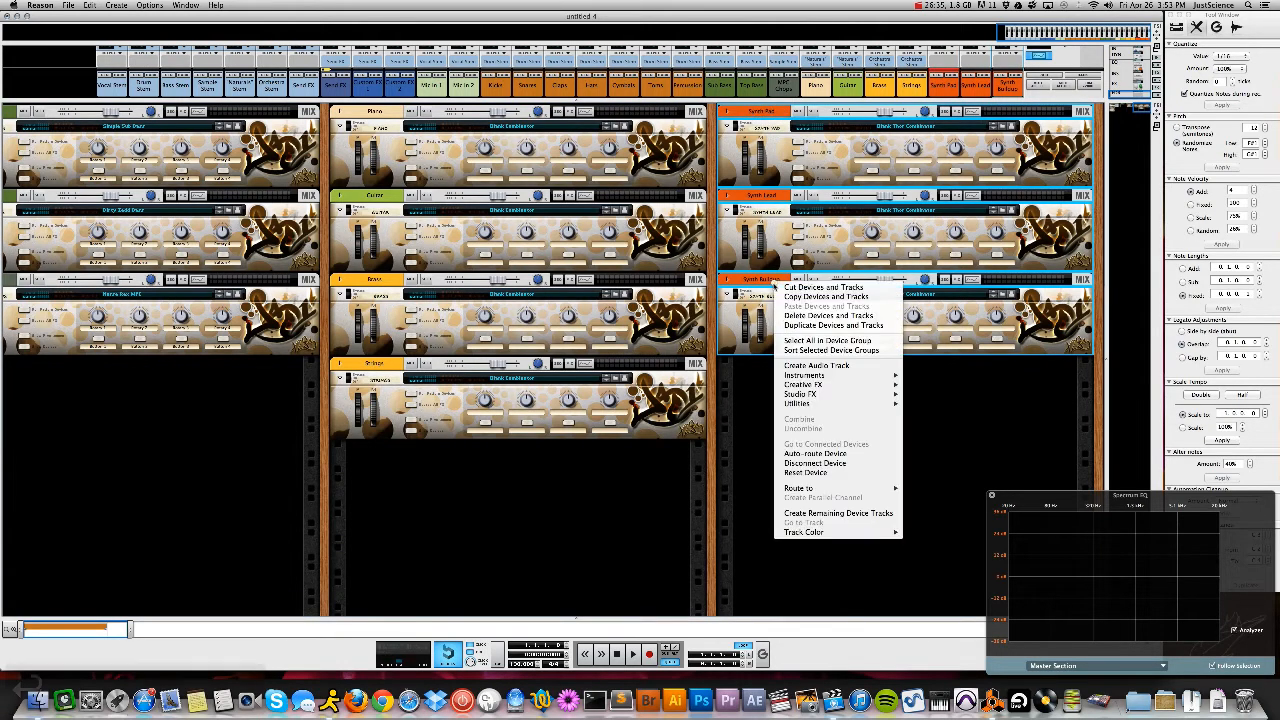
mouse_move(835, 490)
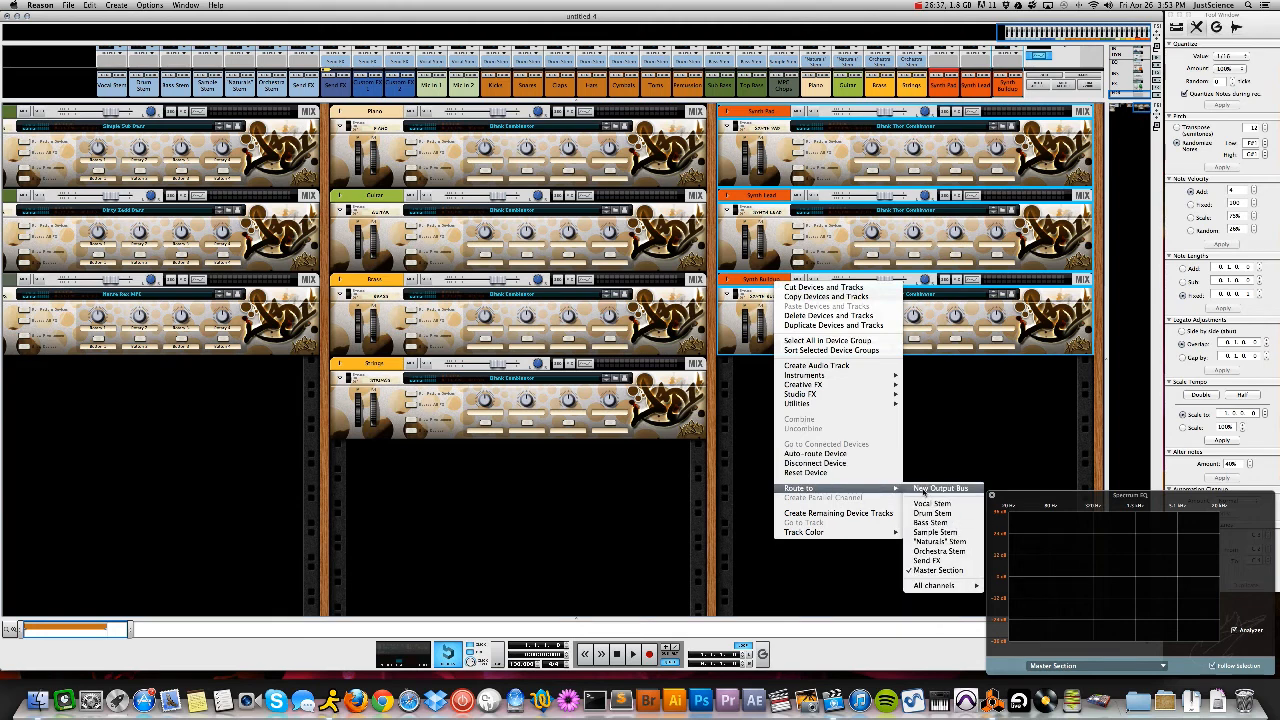
click(922, 489)
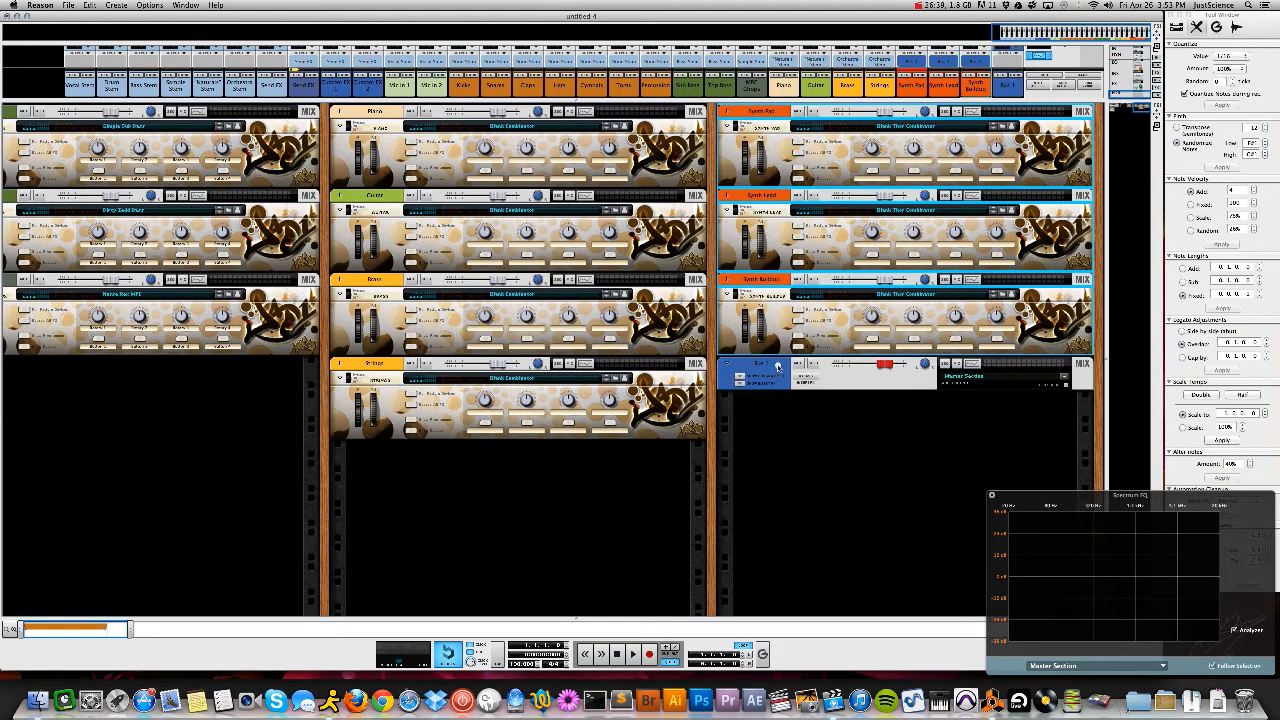
right_click(782, 356)
mouse_move(829, 674)
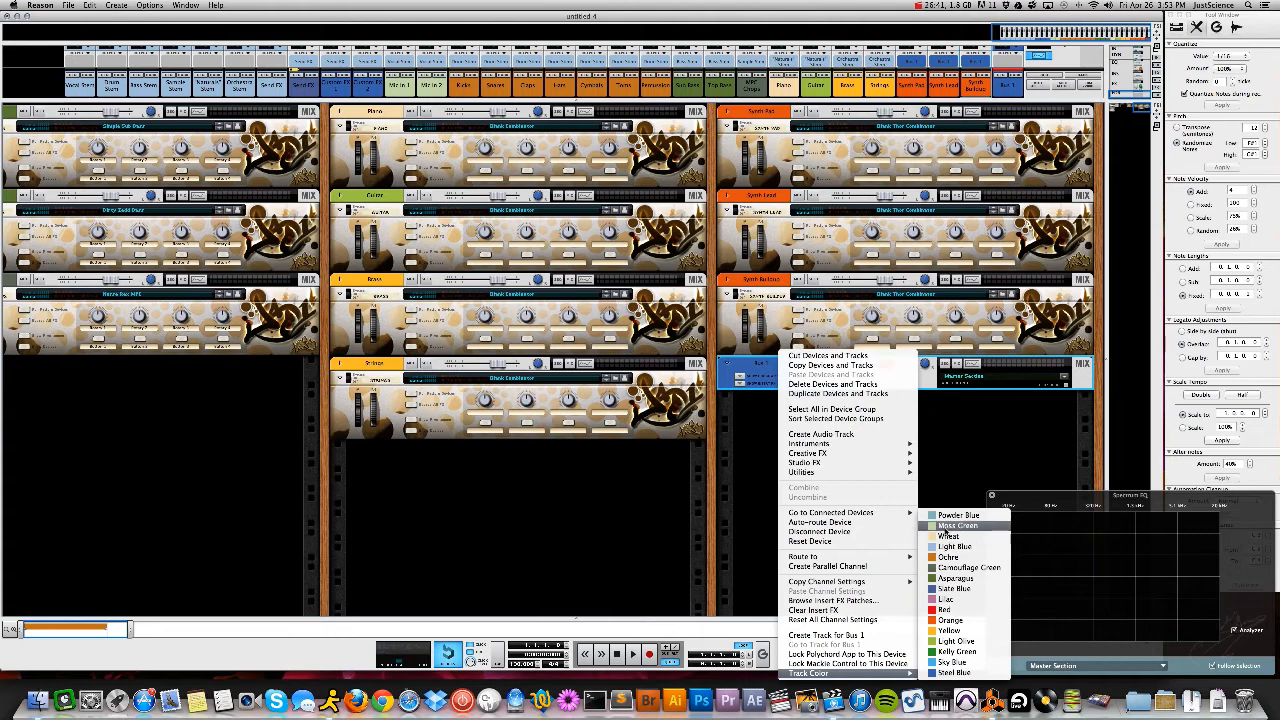
click(945, 546)
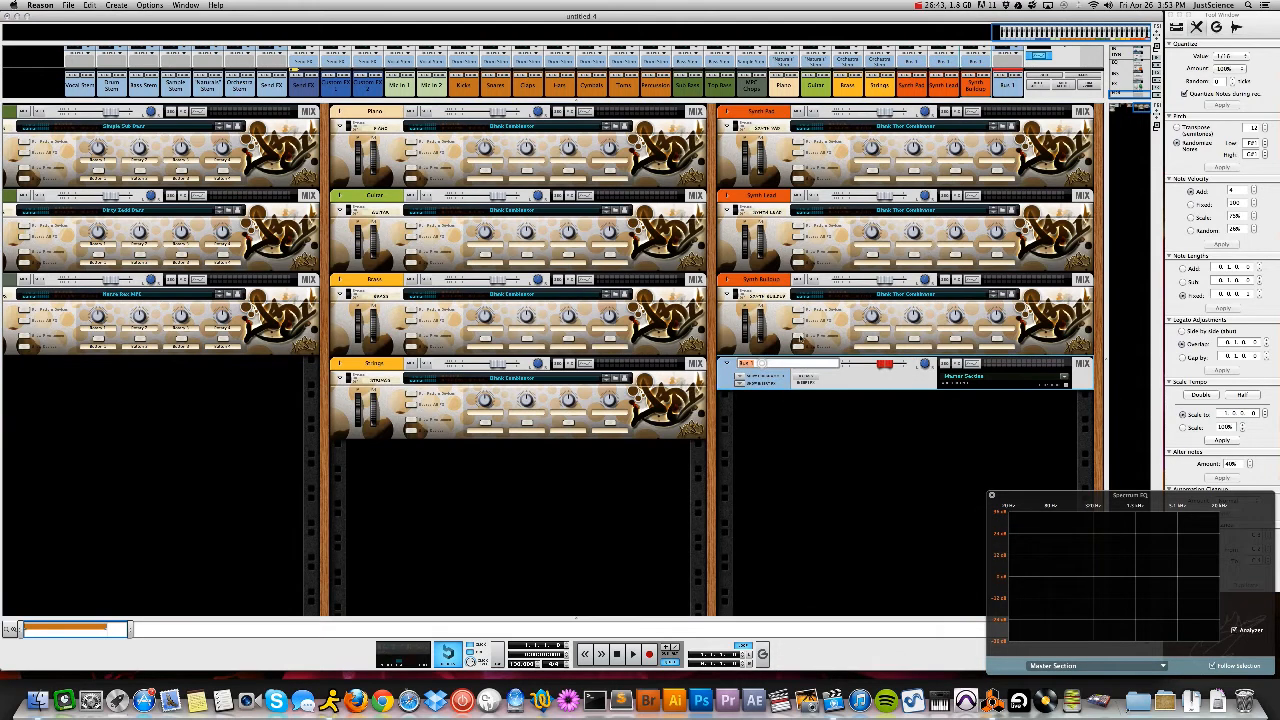
Rename the new synth bus as Synth Stem and place it just before Send FX in the mixer and rack
double_click(760, 364)
text(Synth St)
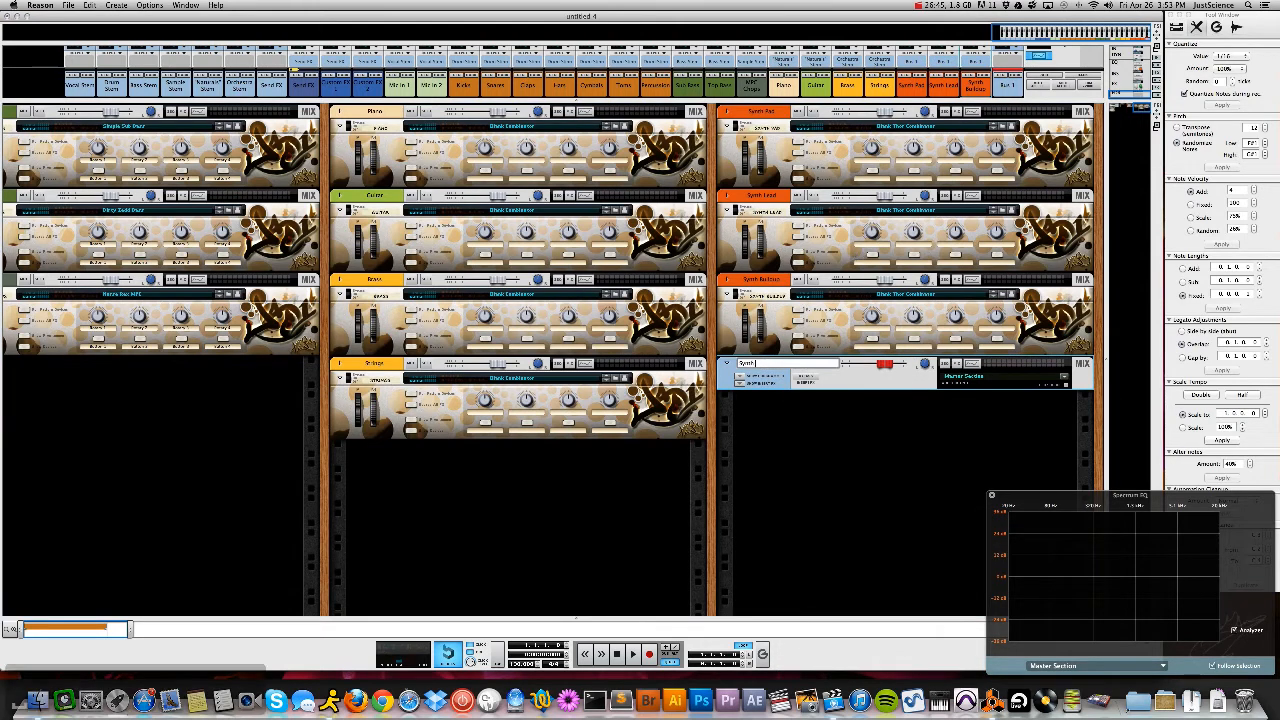
text(em)
key(Return)
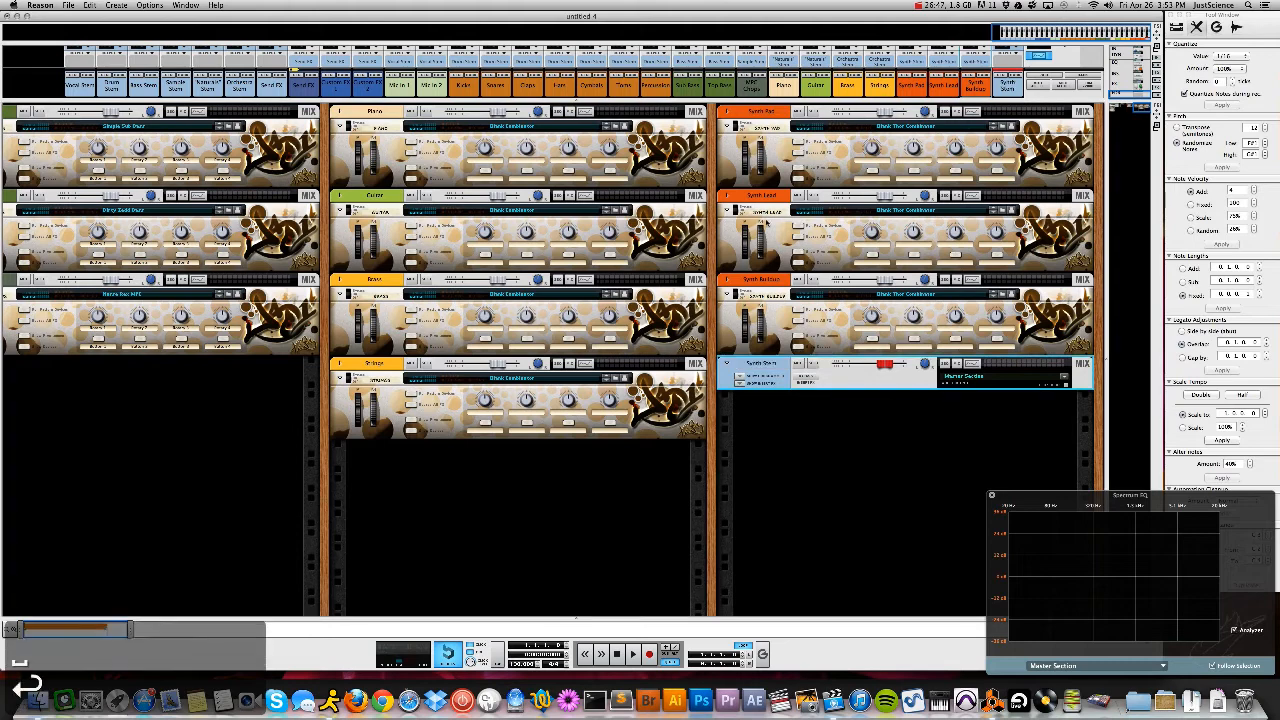
drag(1007, 84, 260, 78)
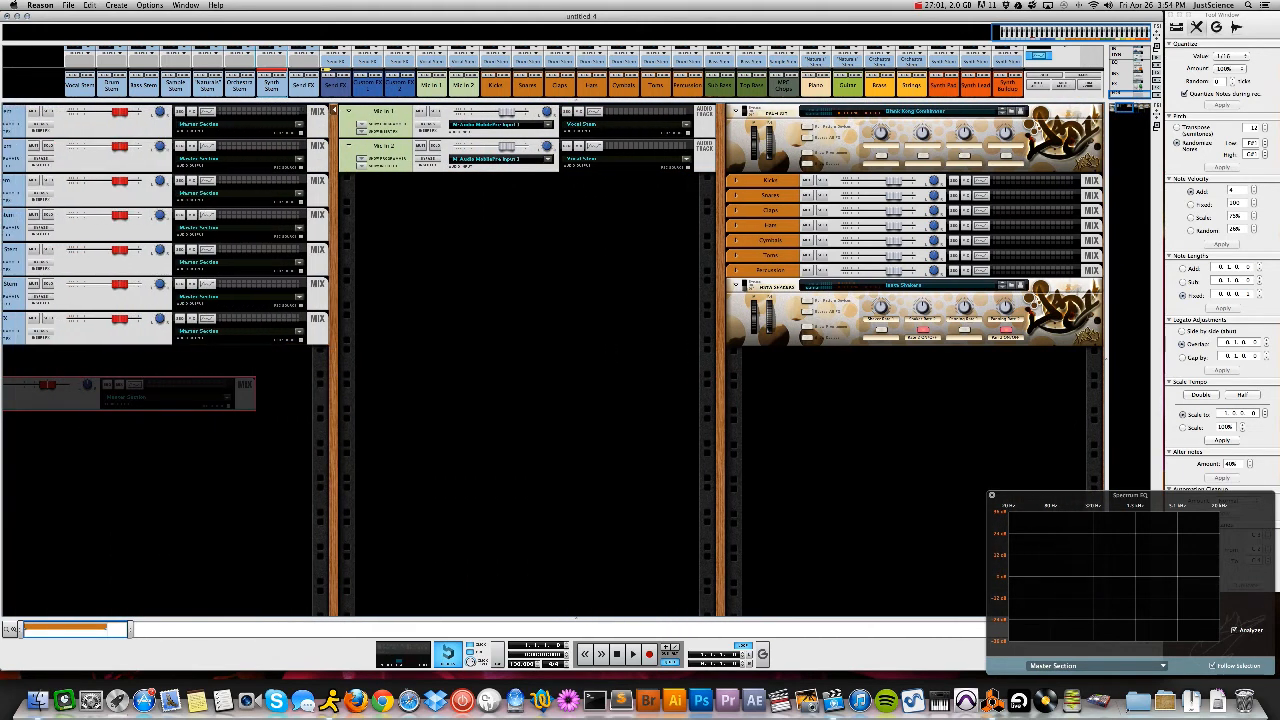
drag(4, 391, 245, 320)
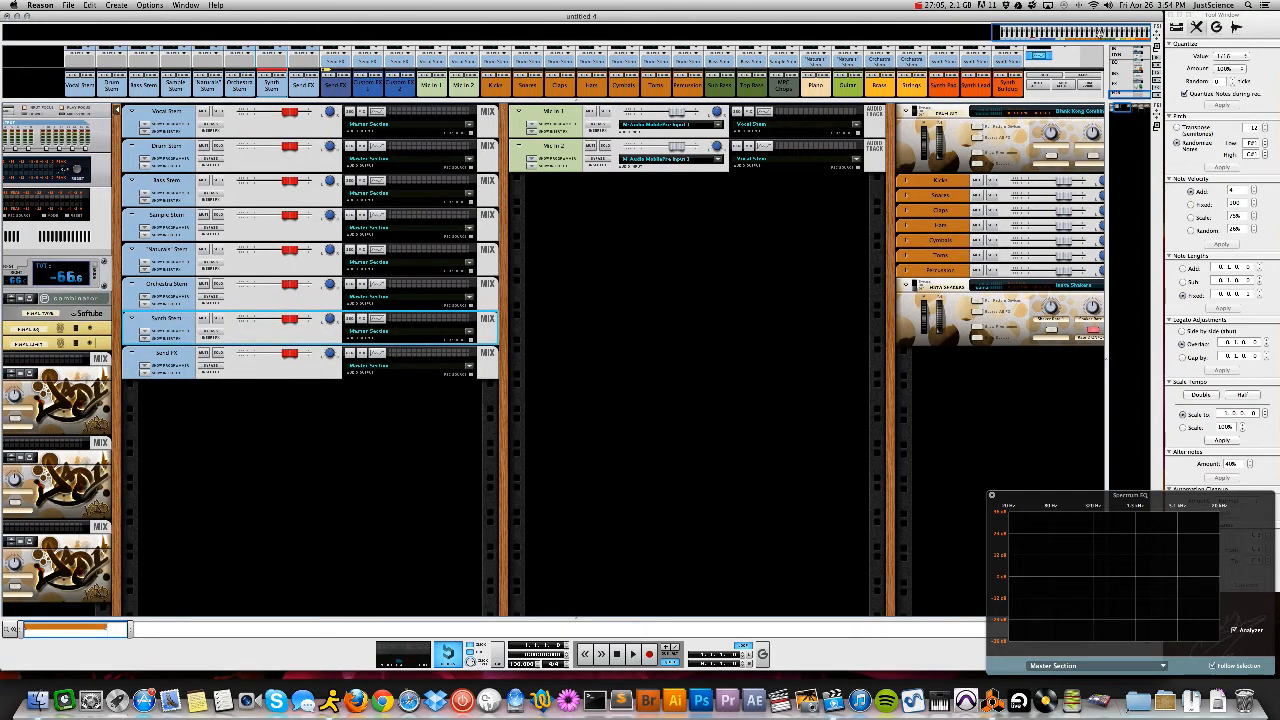
Route all stem buses from Bass Stem through Send FX to a new output bus, leaving out Vocal Stem and Drum Stem
mouse_move(1125, 107)
mouse_down()
mouse_move(1146, 107)
mouse_move(1120, 107)
mouse_up()
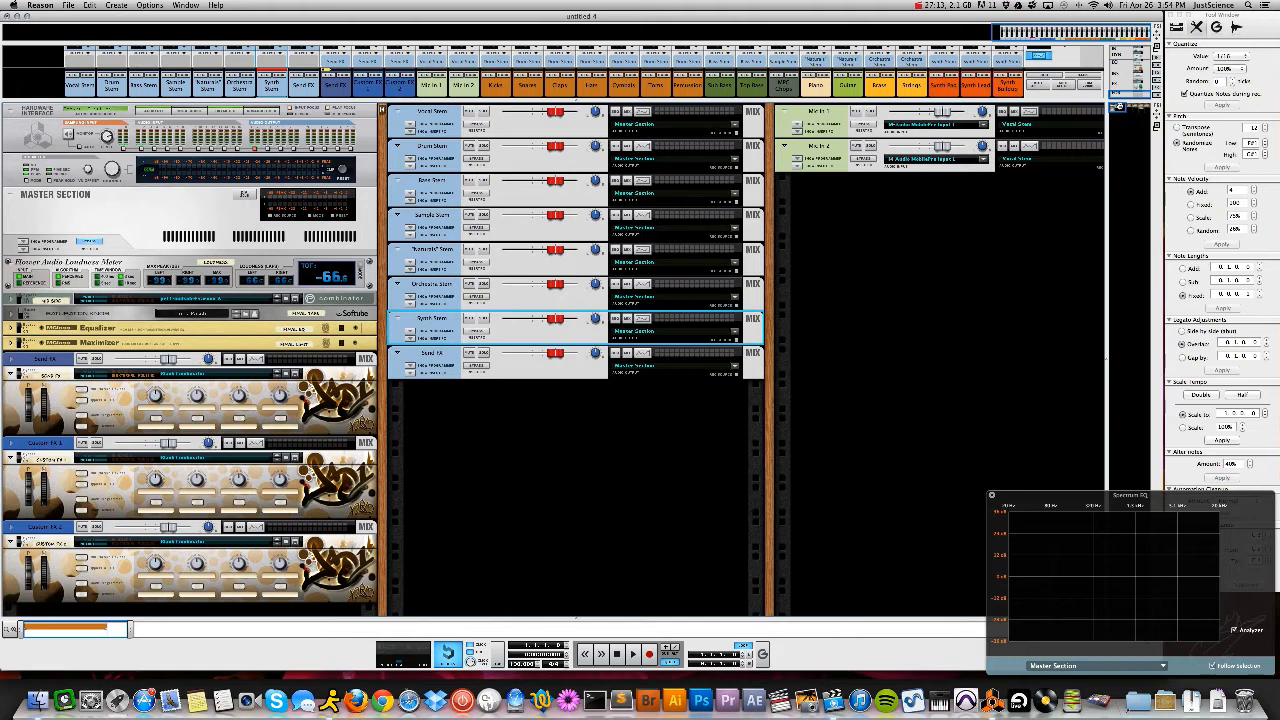
drag(1120, 107, 1118, 107)
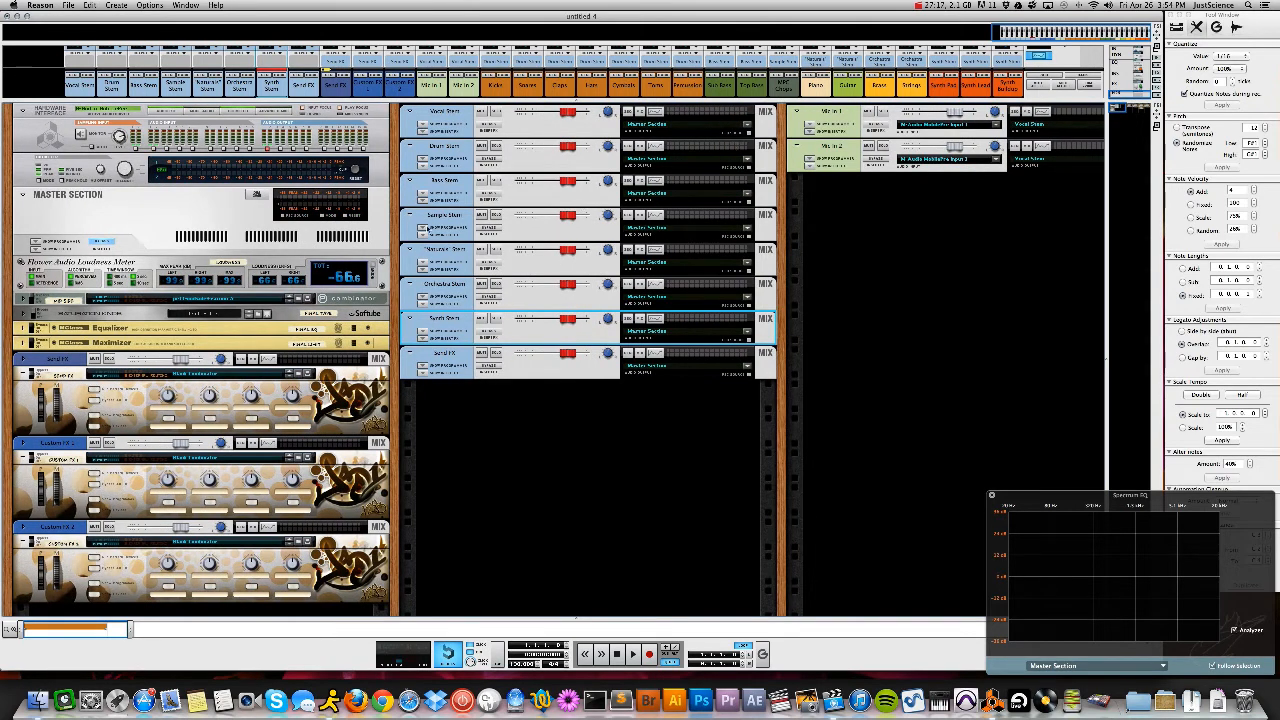
click(449, 120)
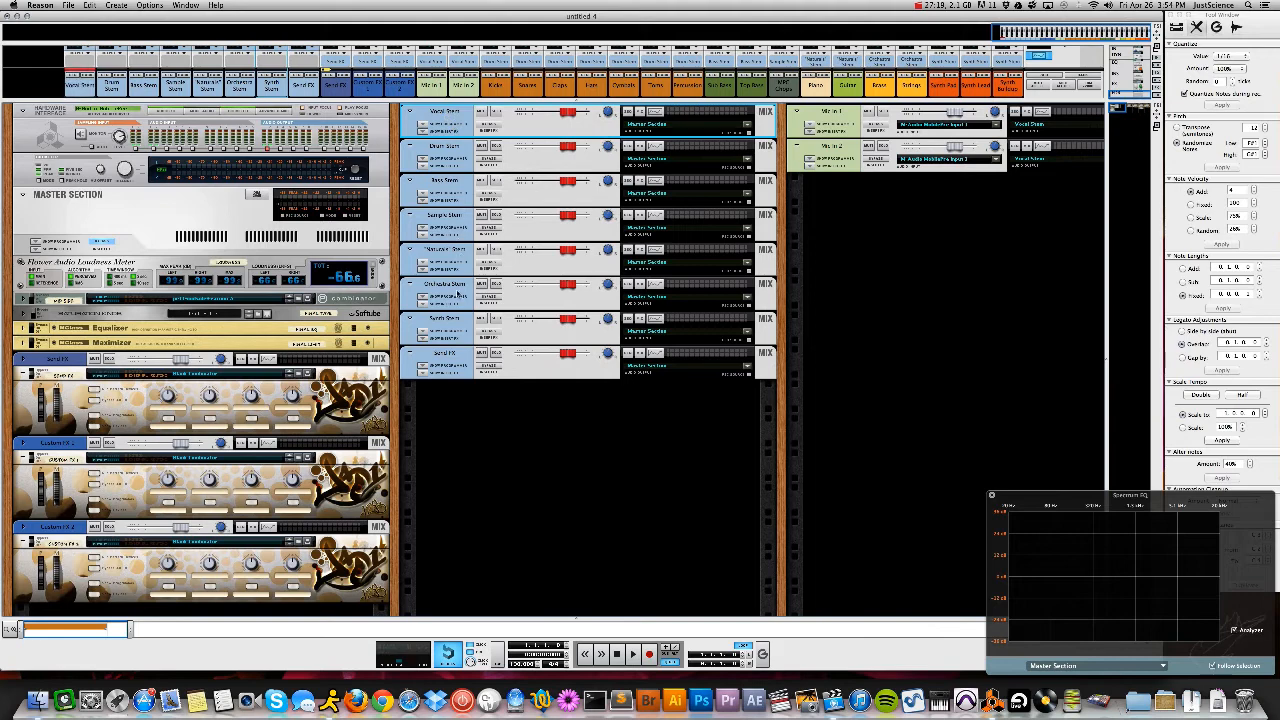
click(482, 356)
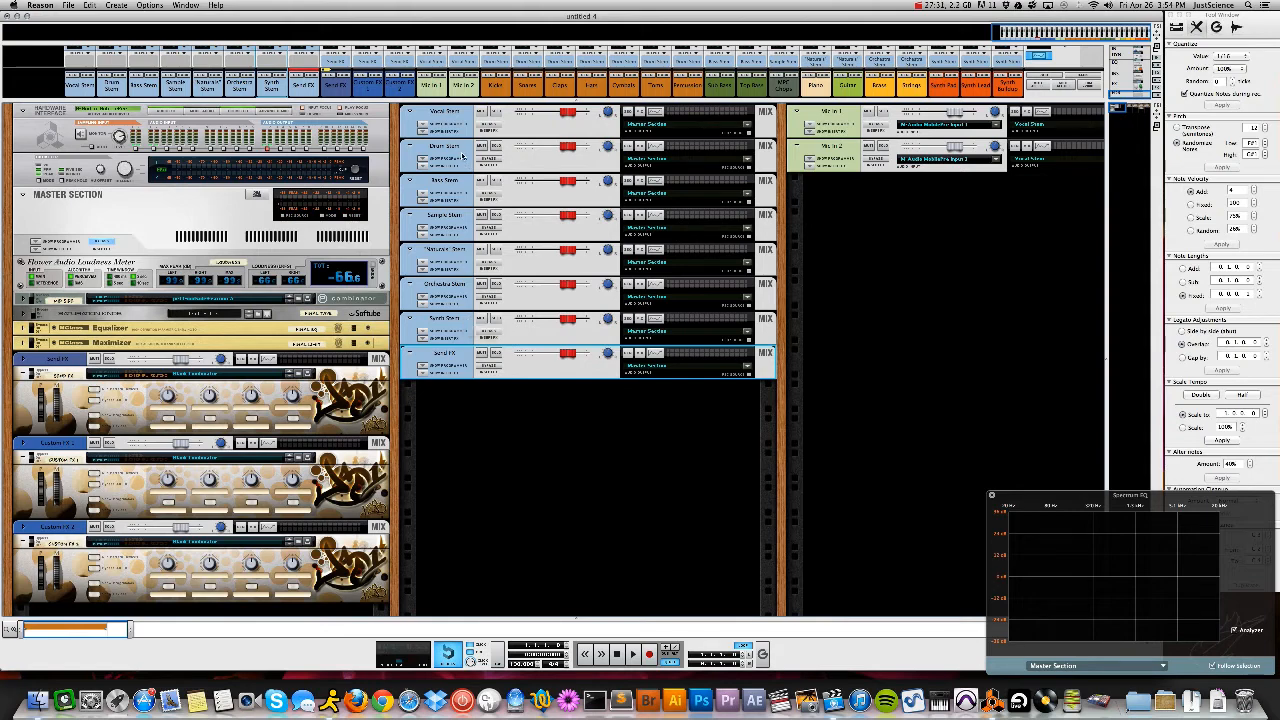
shift+click(463, 181)
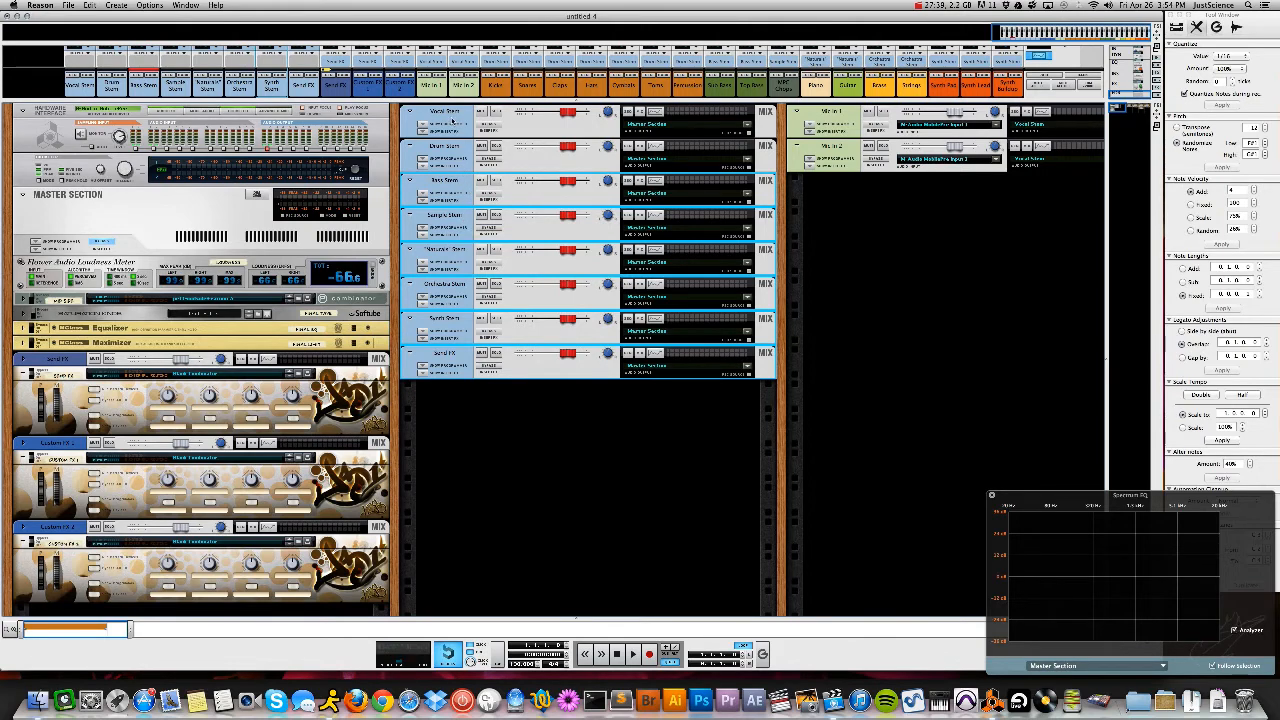
right_click(462, 358)
mouse_move(505, 564)
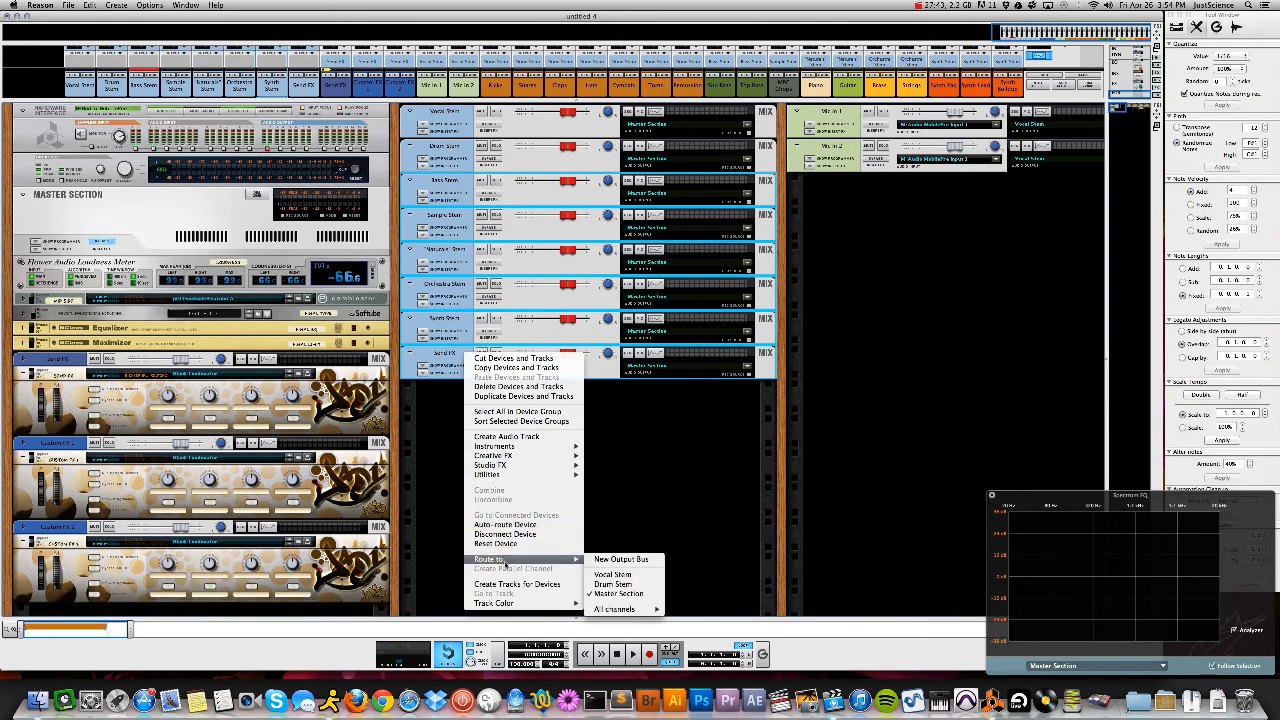
click(607, 560)
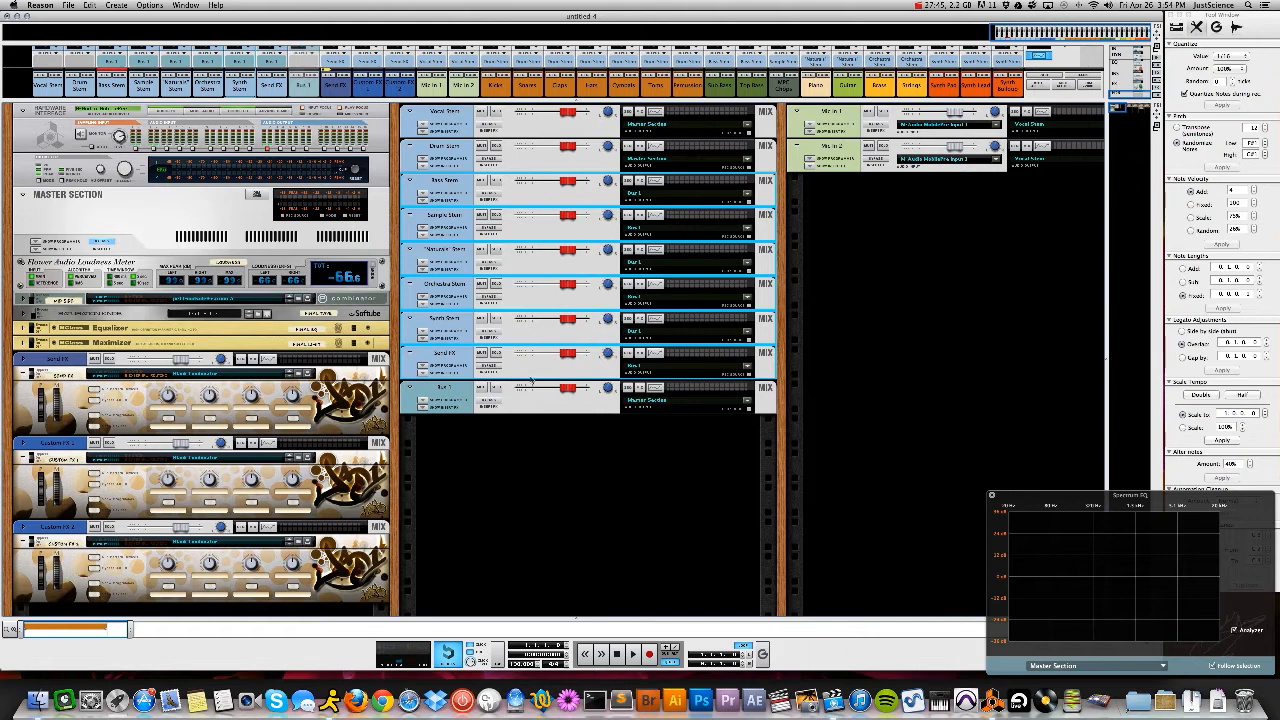
Rename the new output bus as All Music Stem and place it just after Drum Stem in the rack and mixer
double_click(447, 389)
text(All Music)
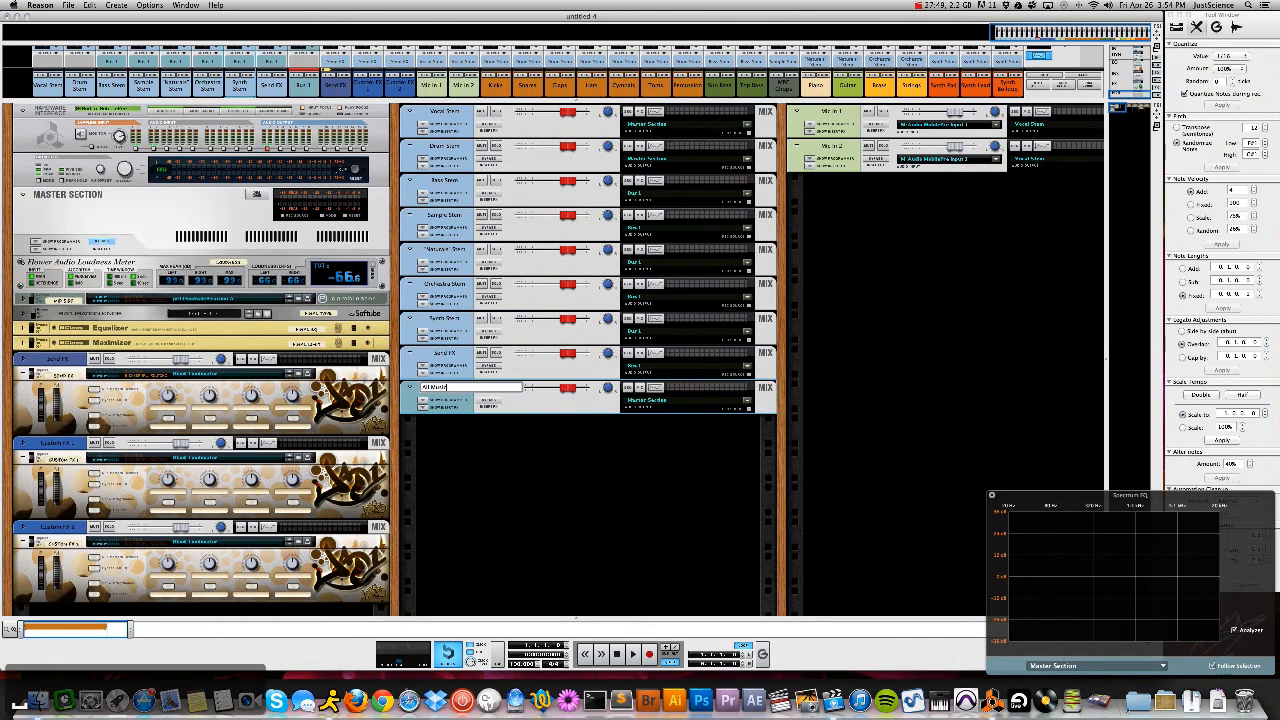
text( S)
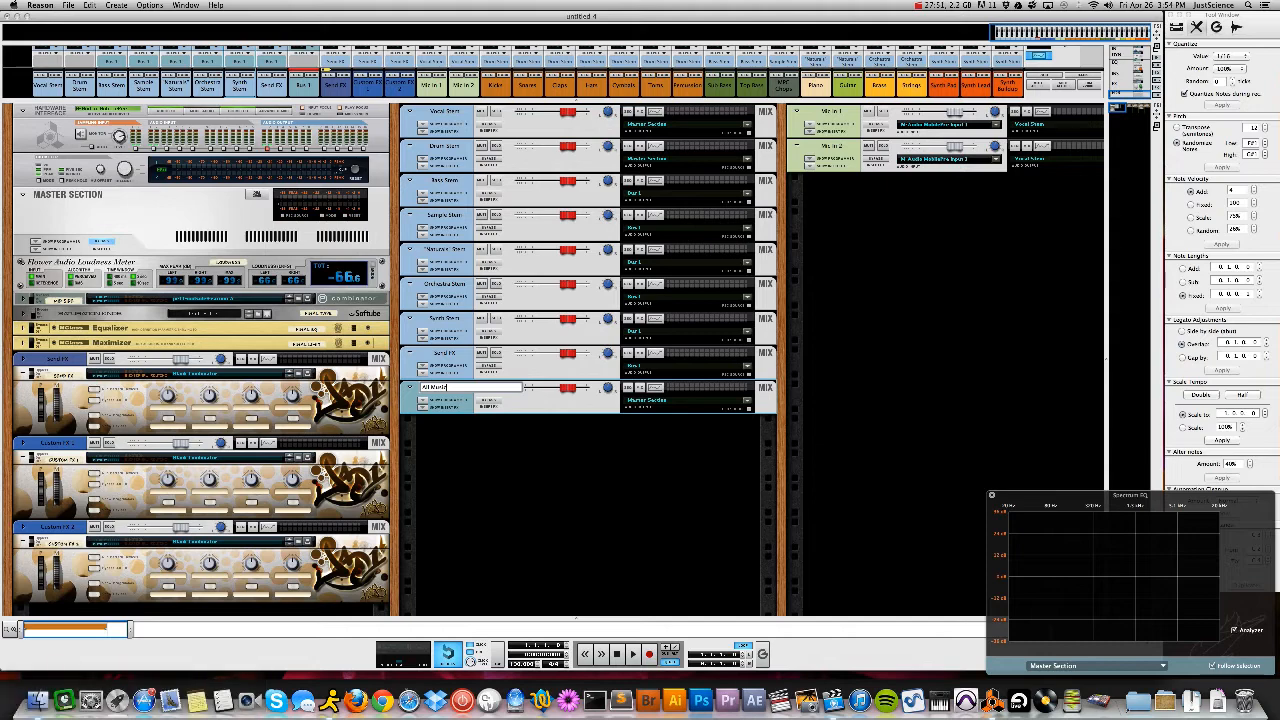
text(tem)
key(Return)
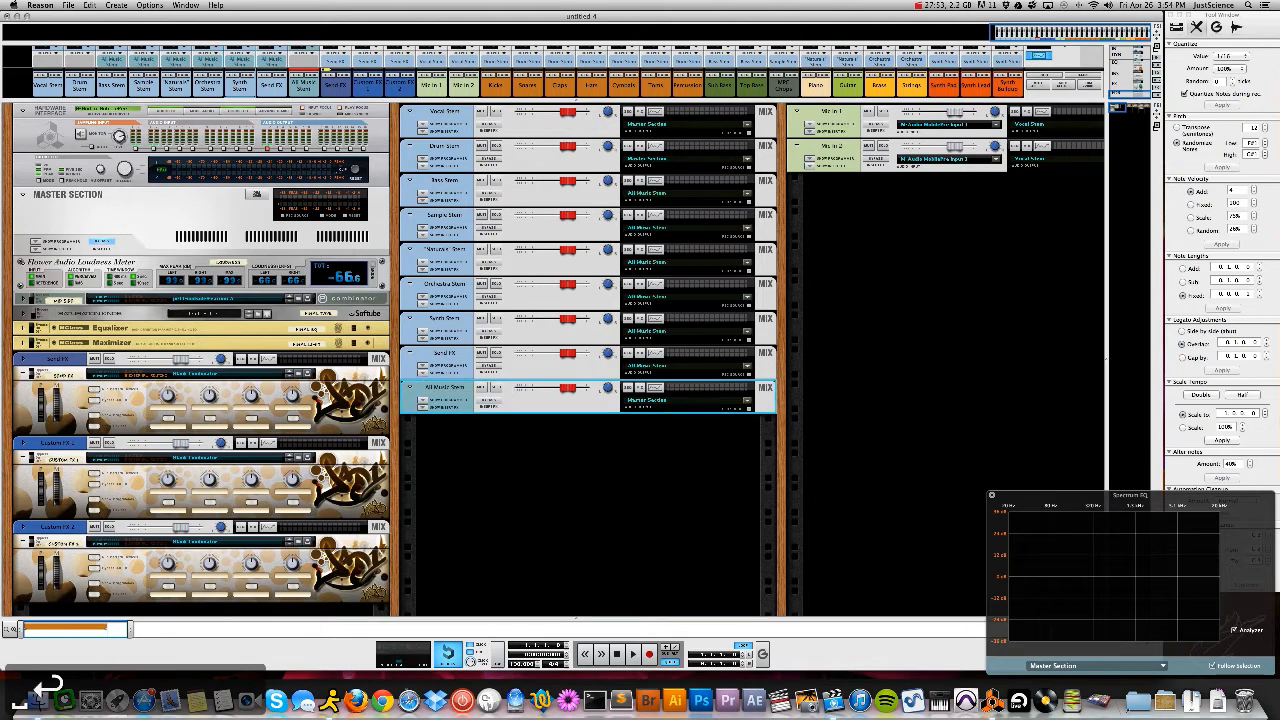
drag(441, 390, 438, 178)
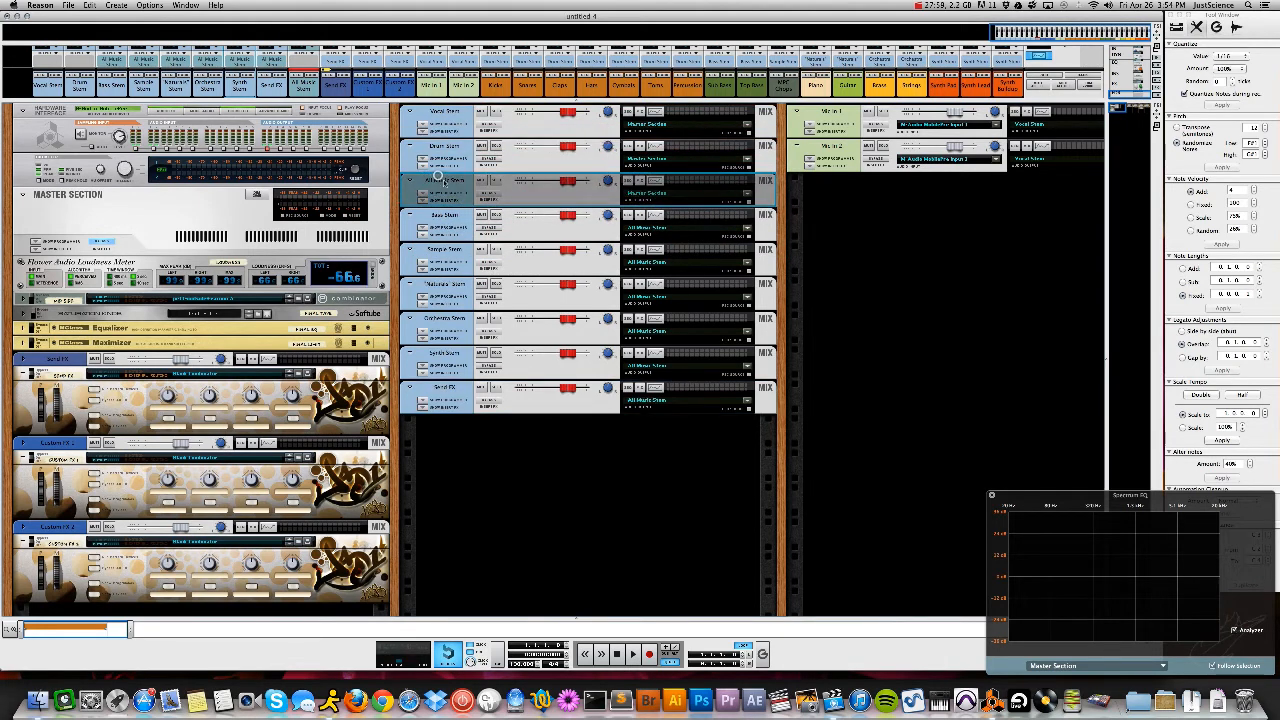
mouse_move(304, 90)
mouse_down()
mouse_move(104, 87)
mouse_move(118, 98)
mouse_up()
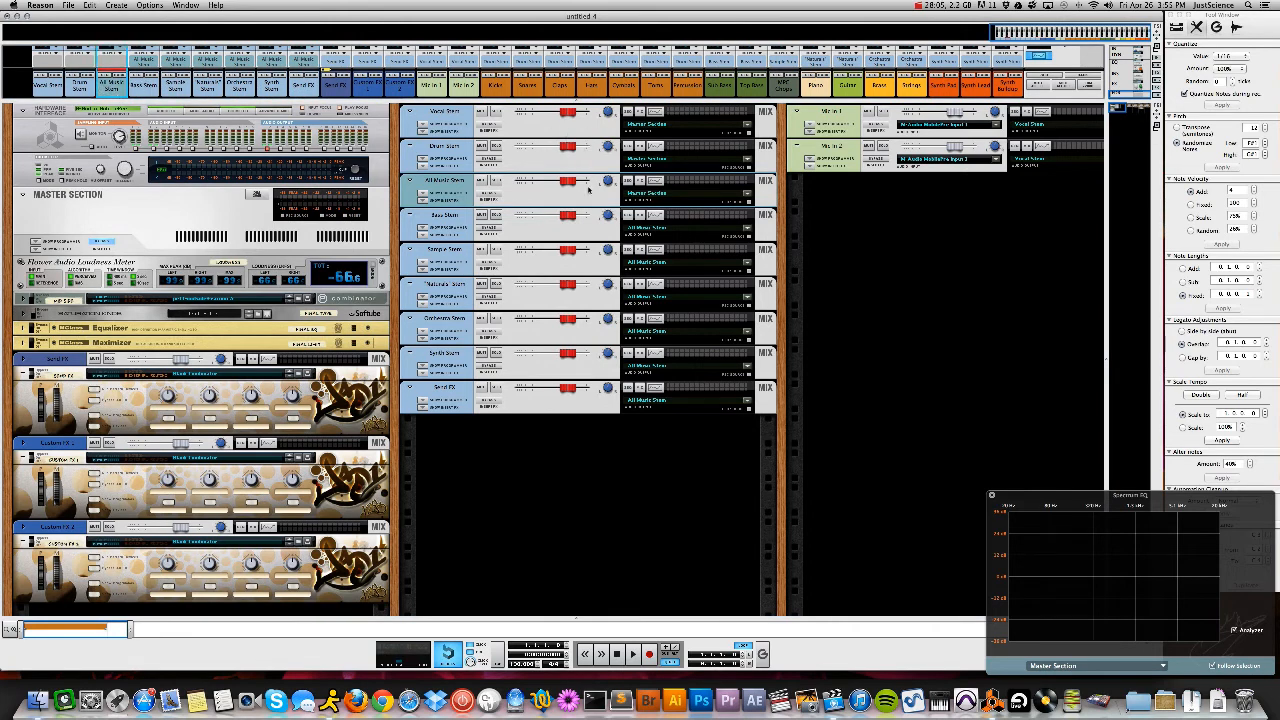
drag(577, 100, 566, 72)
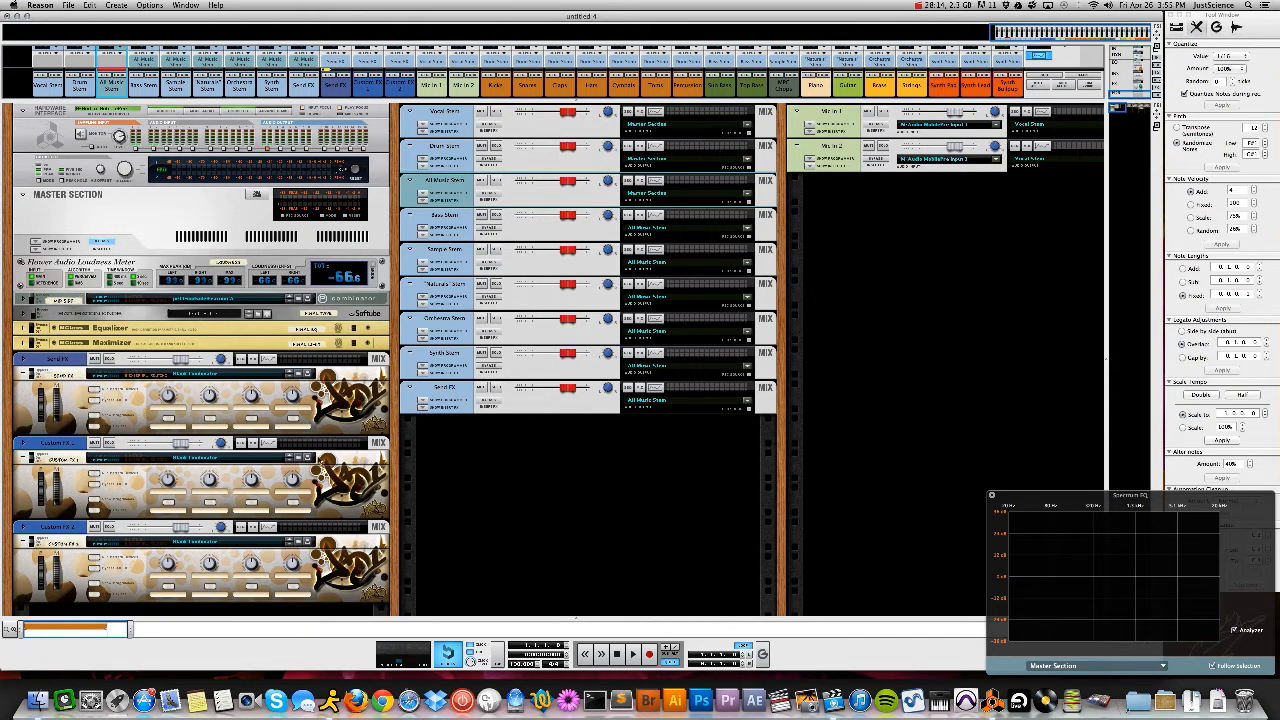
Create an instrument from the Sidechain Compression.cmb patch in the FX Combinators folder, below the Custom FX Combinators
scroll(110, 525, down, 3)
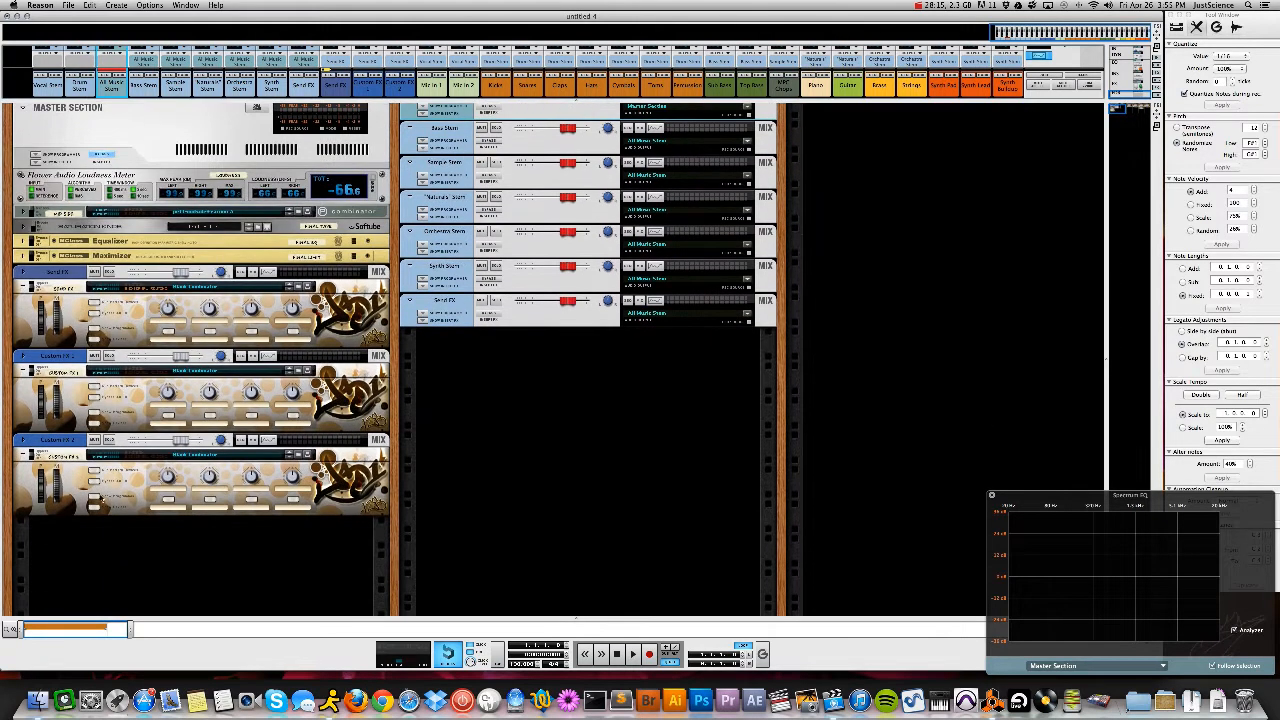
right_click(175, 542)
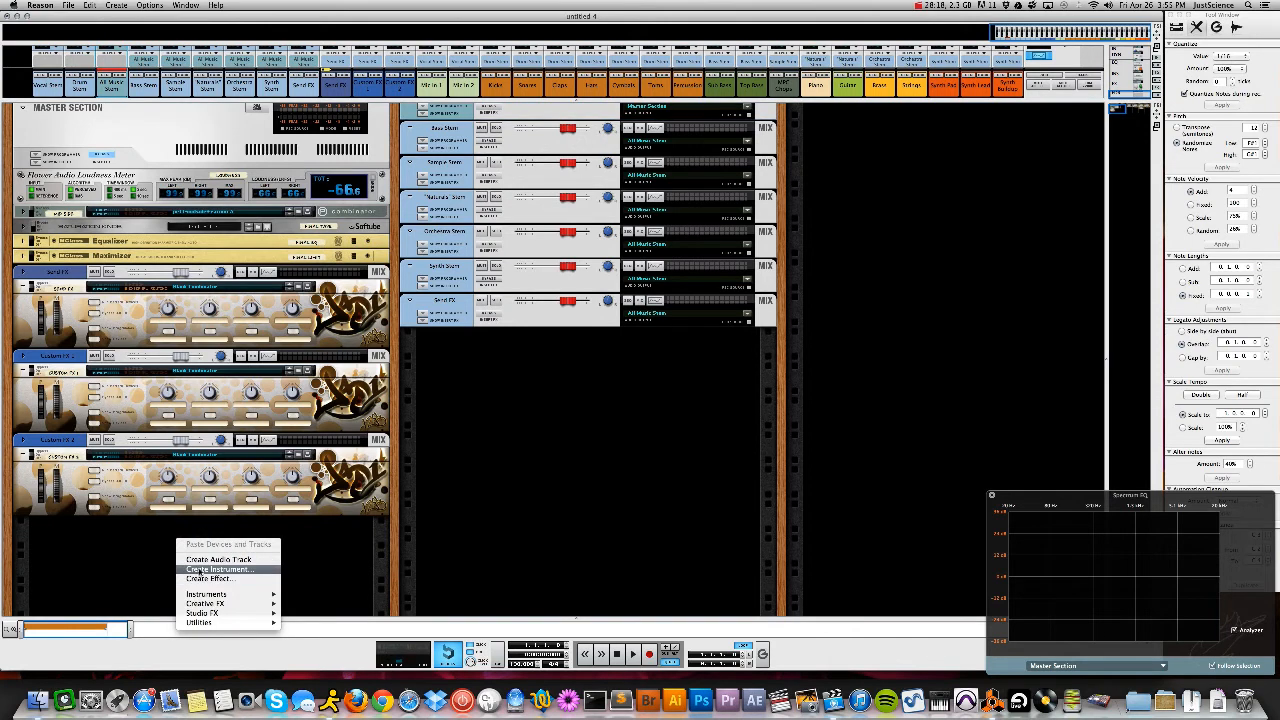
click(222, 570)
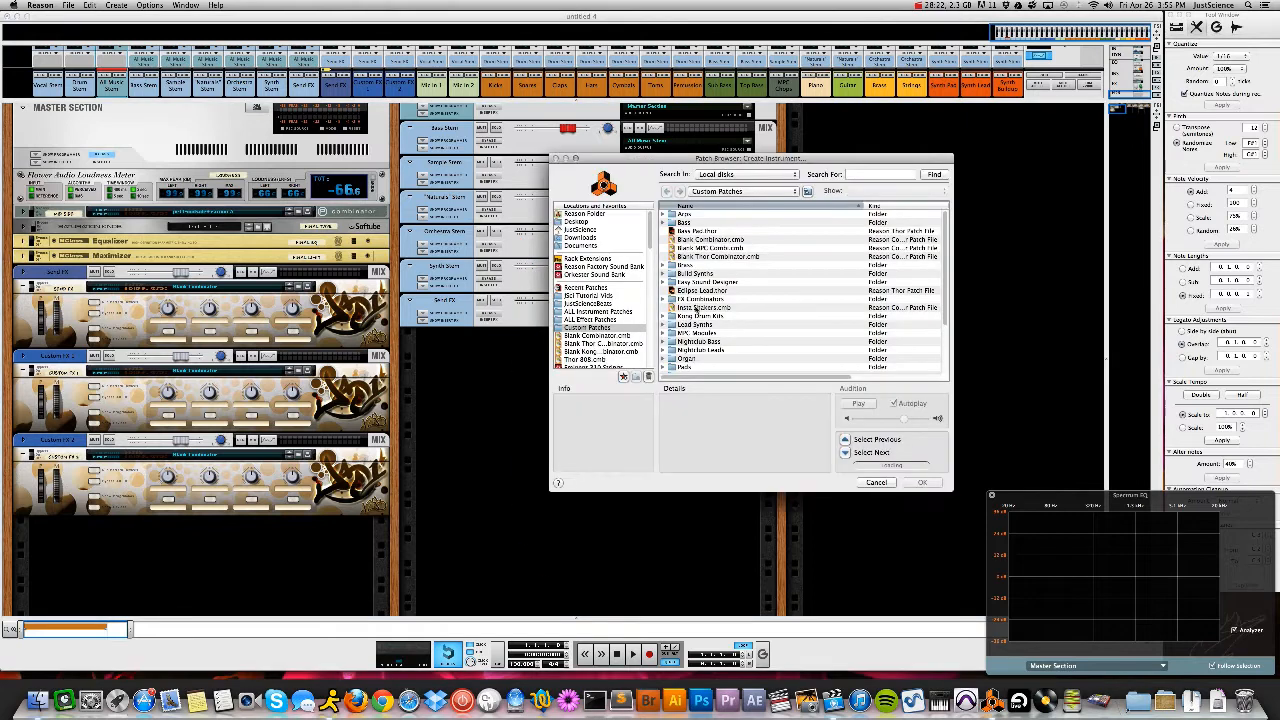
click(704, 300)
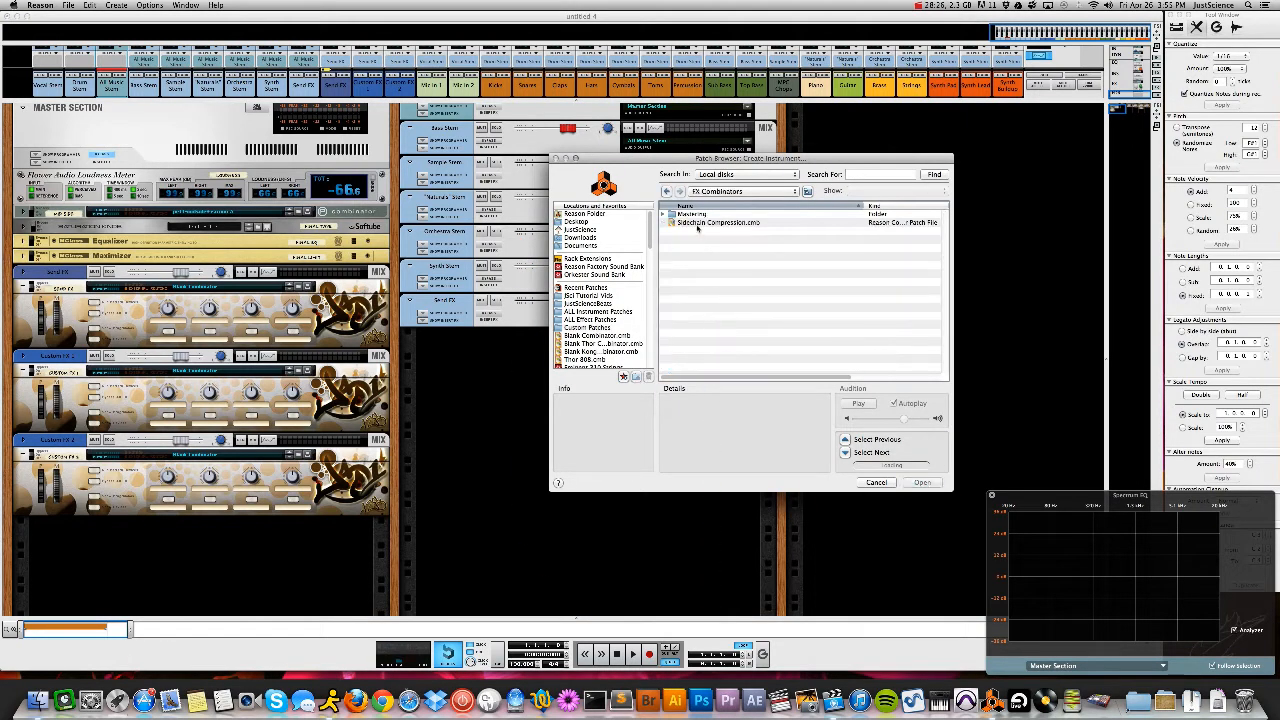
click(697, 223)
click(921, 482)
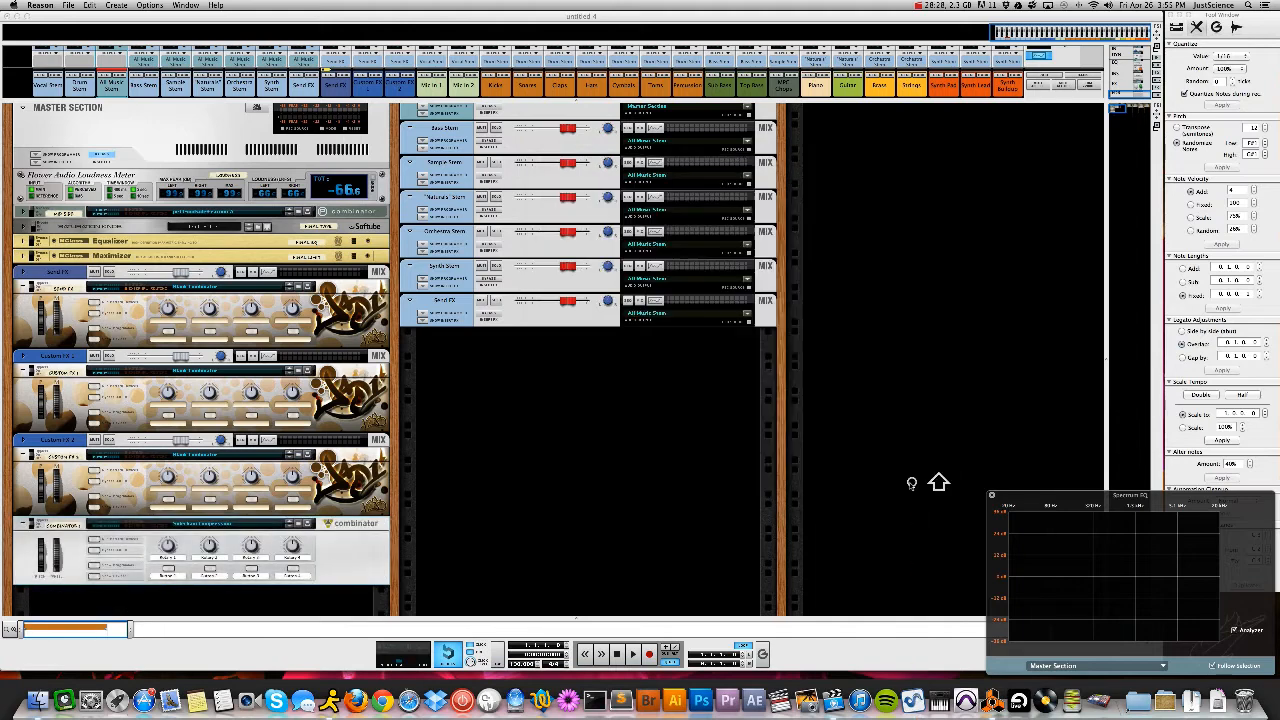
Rename the sidechain compression Combinator as Sidechain Matrix and flip the rack around to its rear cabling side
double_click(58, 525)
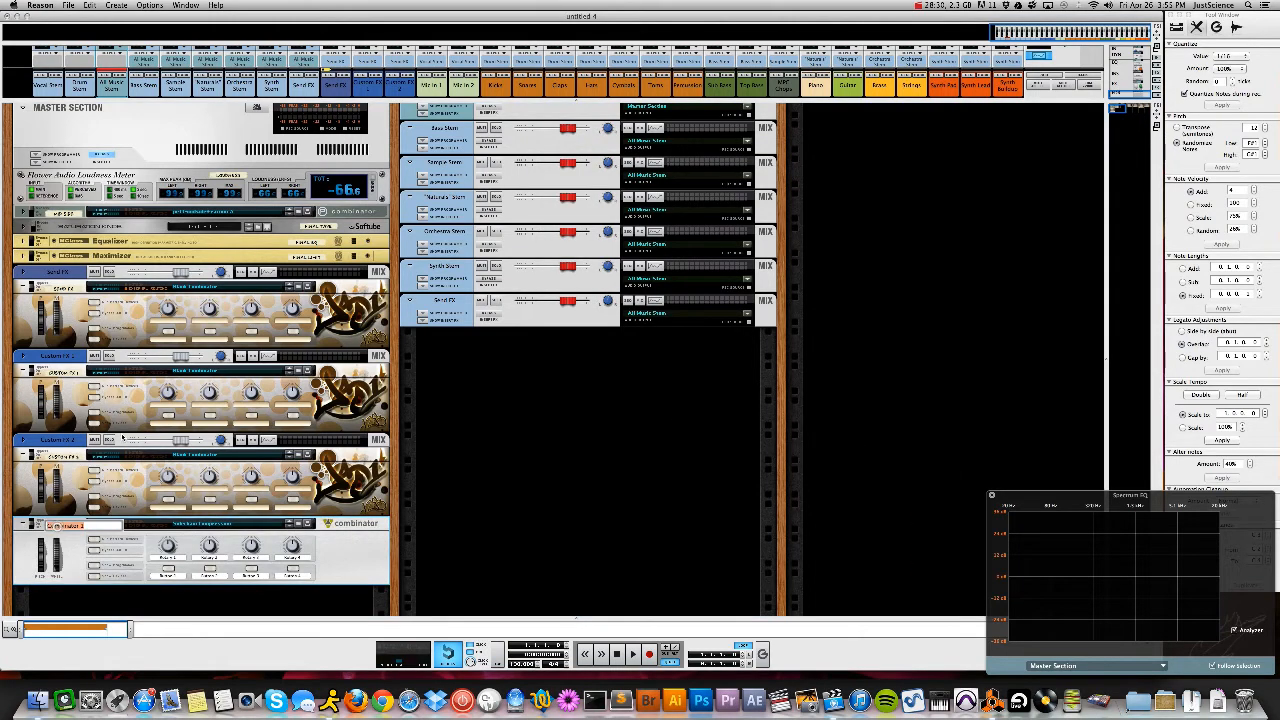
text(Sidechain Matrix)
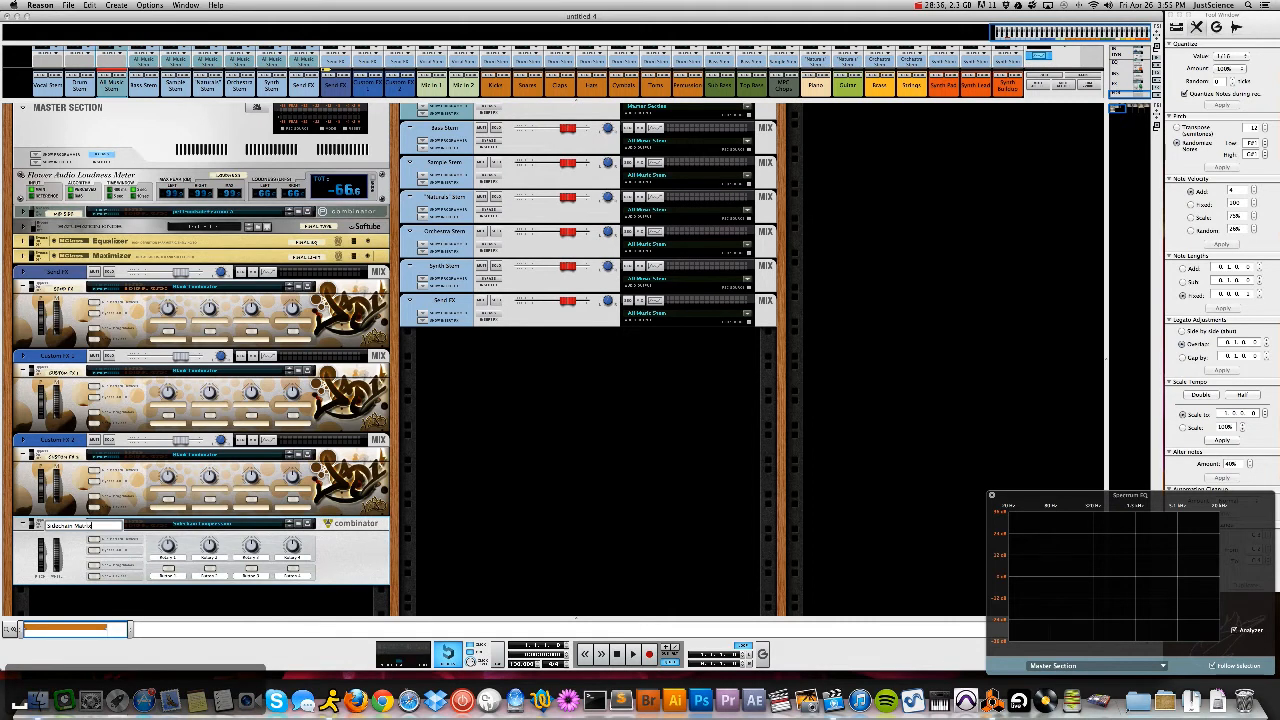
key(Return)
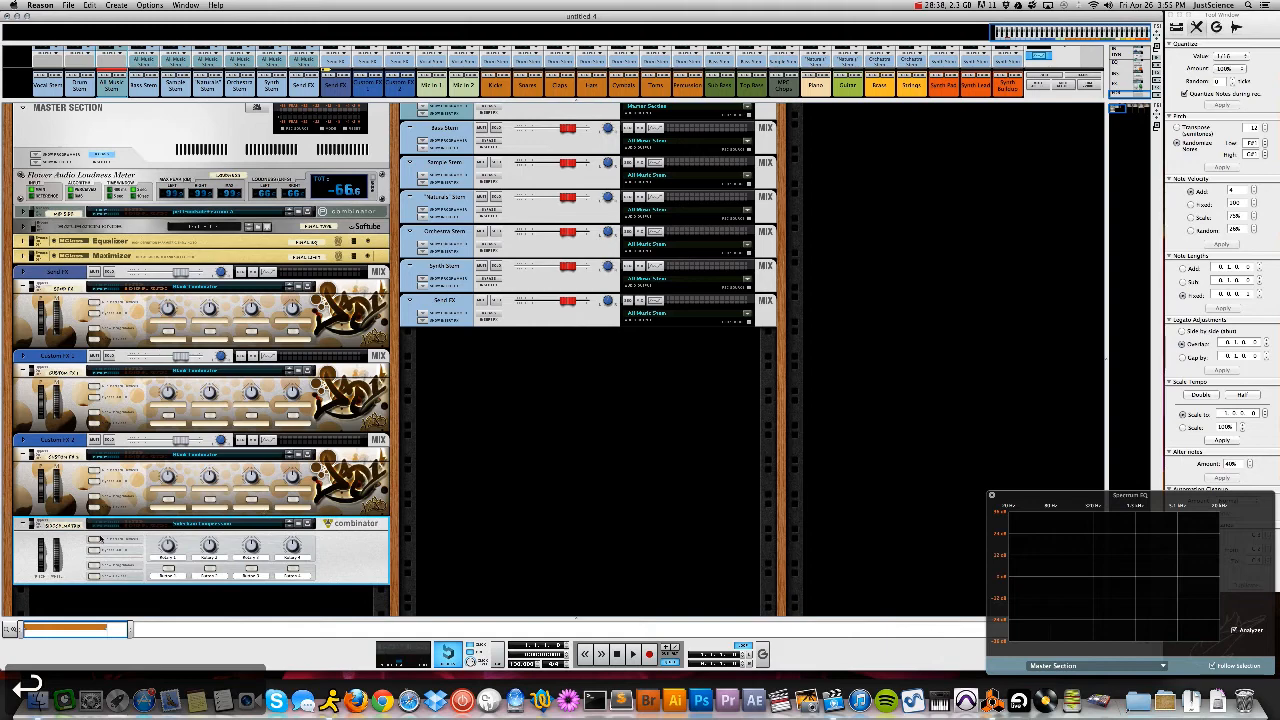
key(Tab)
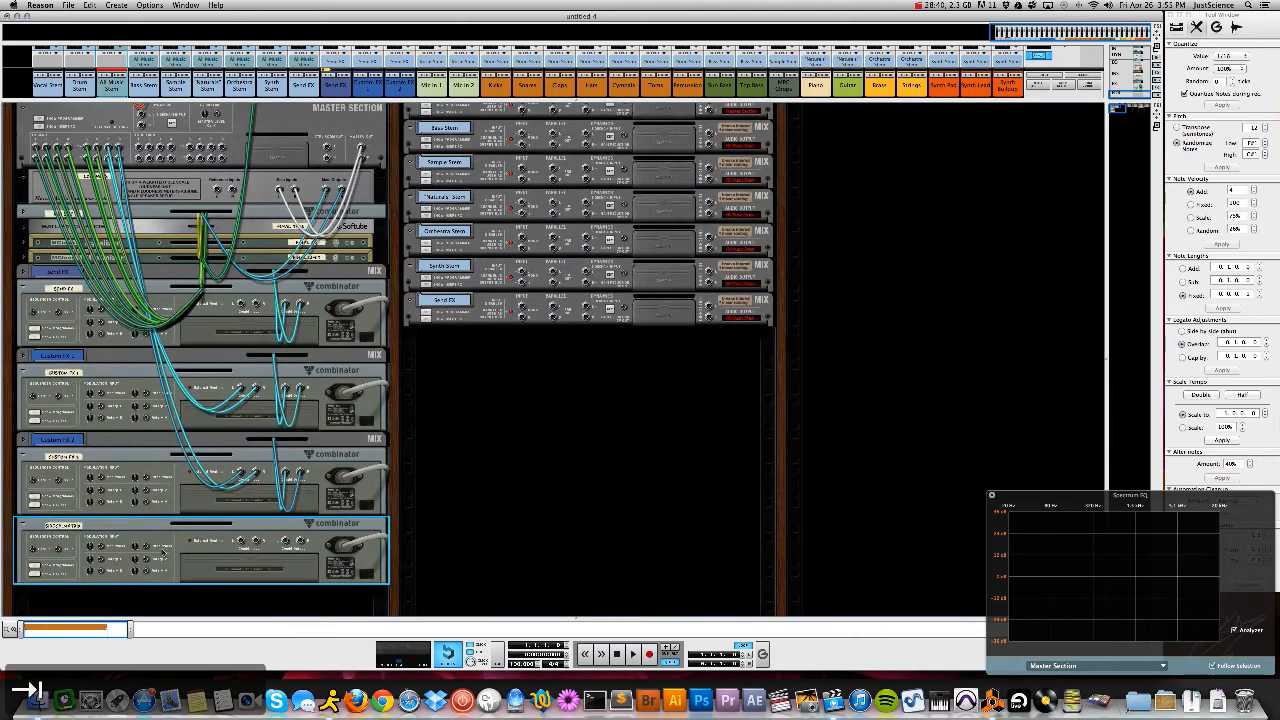
Flip the rack to its front, inspect the devices inside the Sidechain Matrix Combinator, and collapse the Combinator
key(Tab)
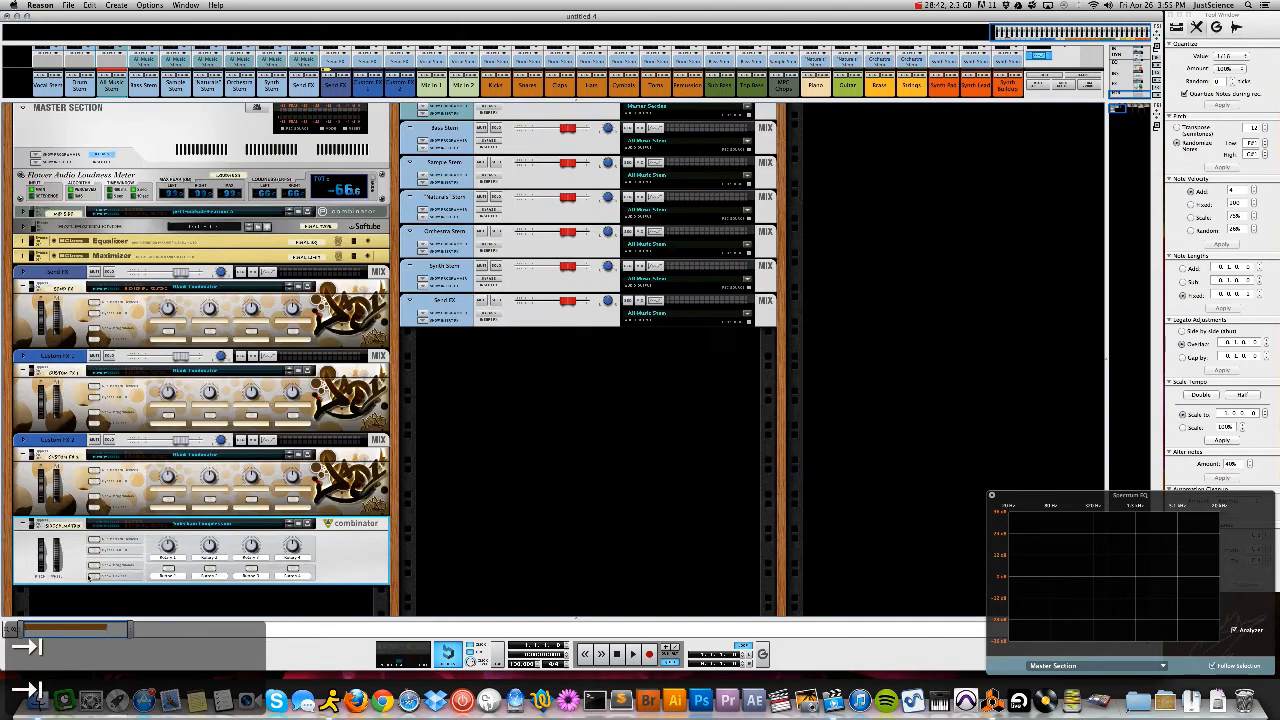
scroll(90, 572, down, 5)
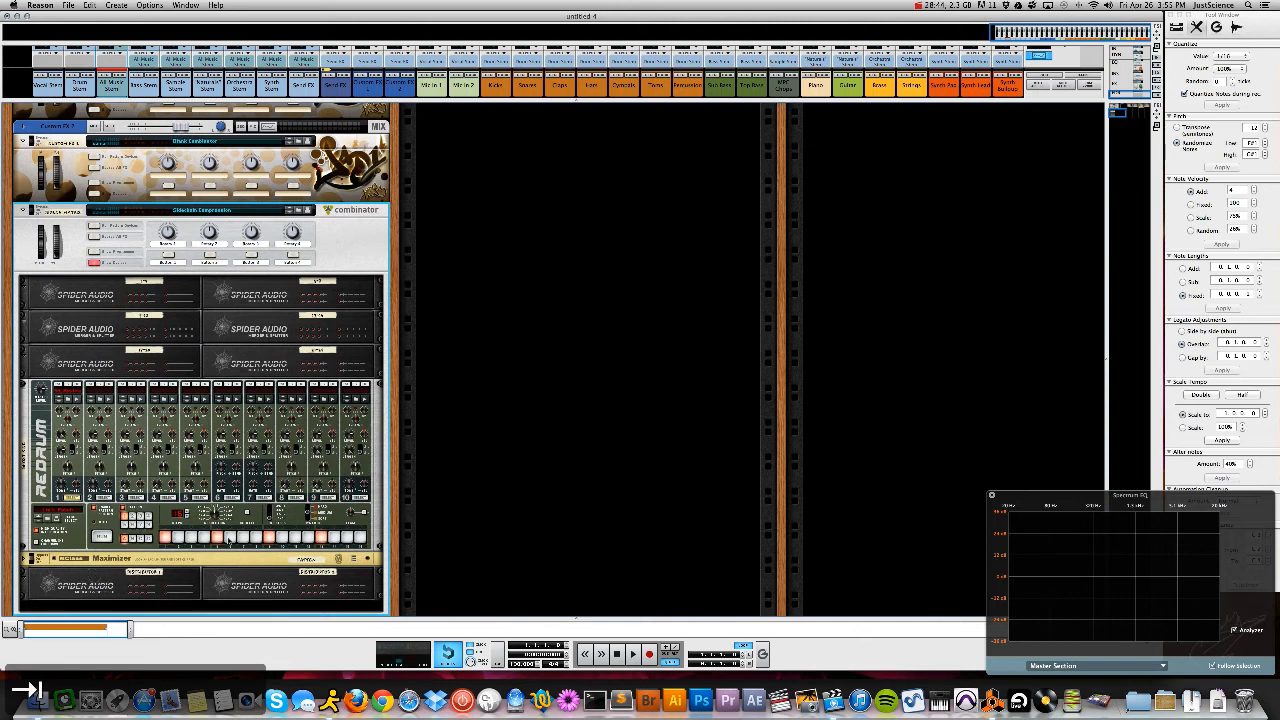
click(141, 517)
click(126, 517)
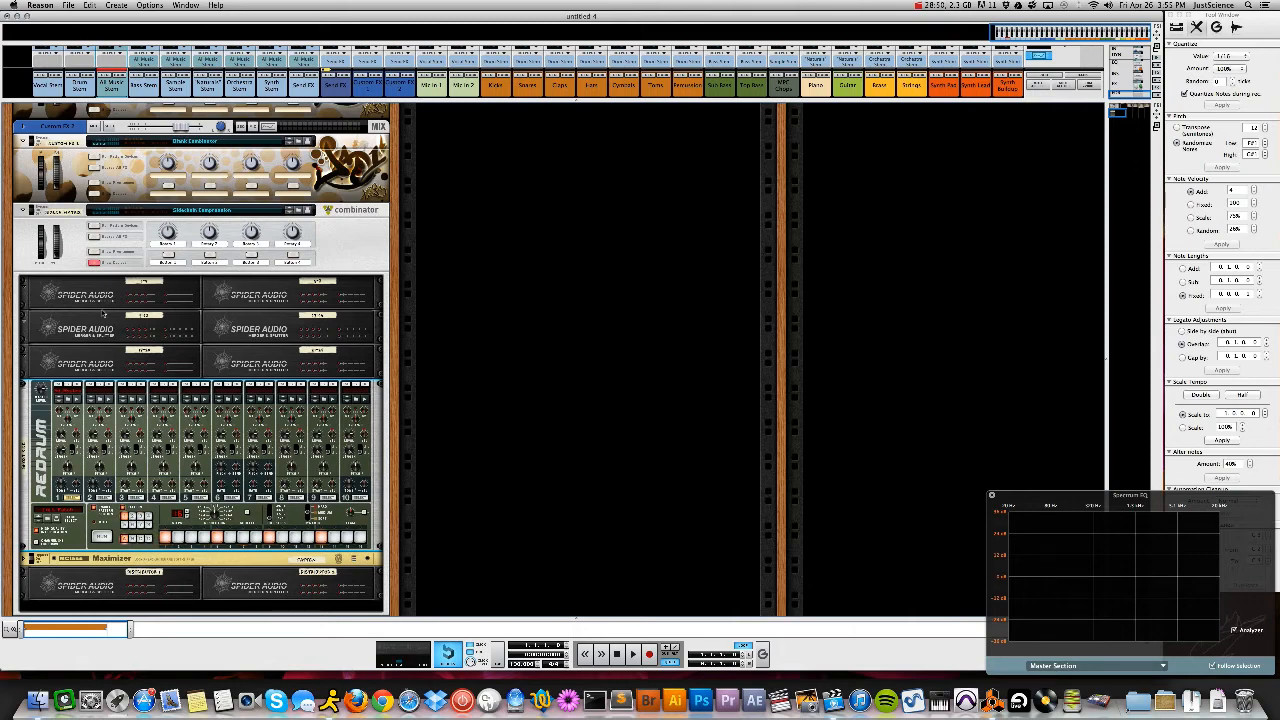
click(93, 262)
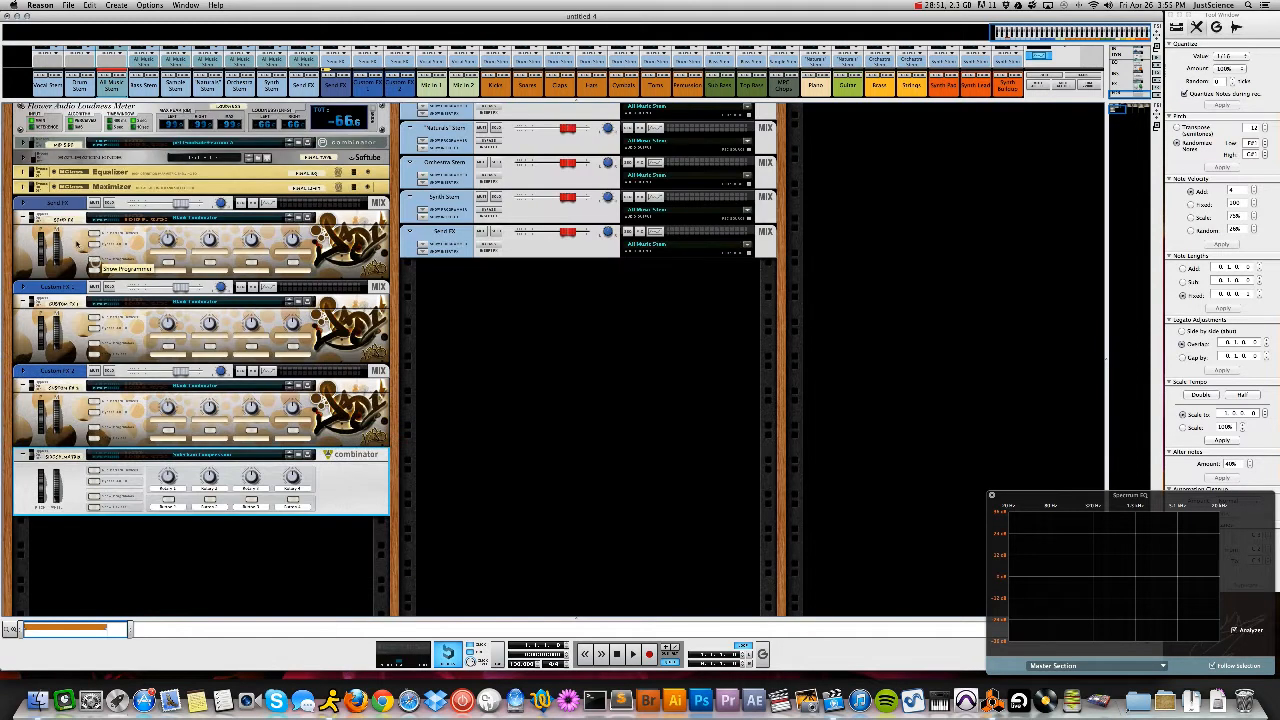
click(25, 455)
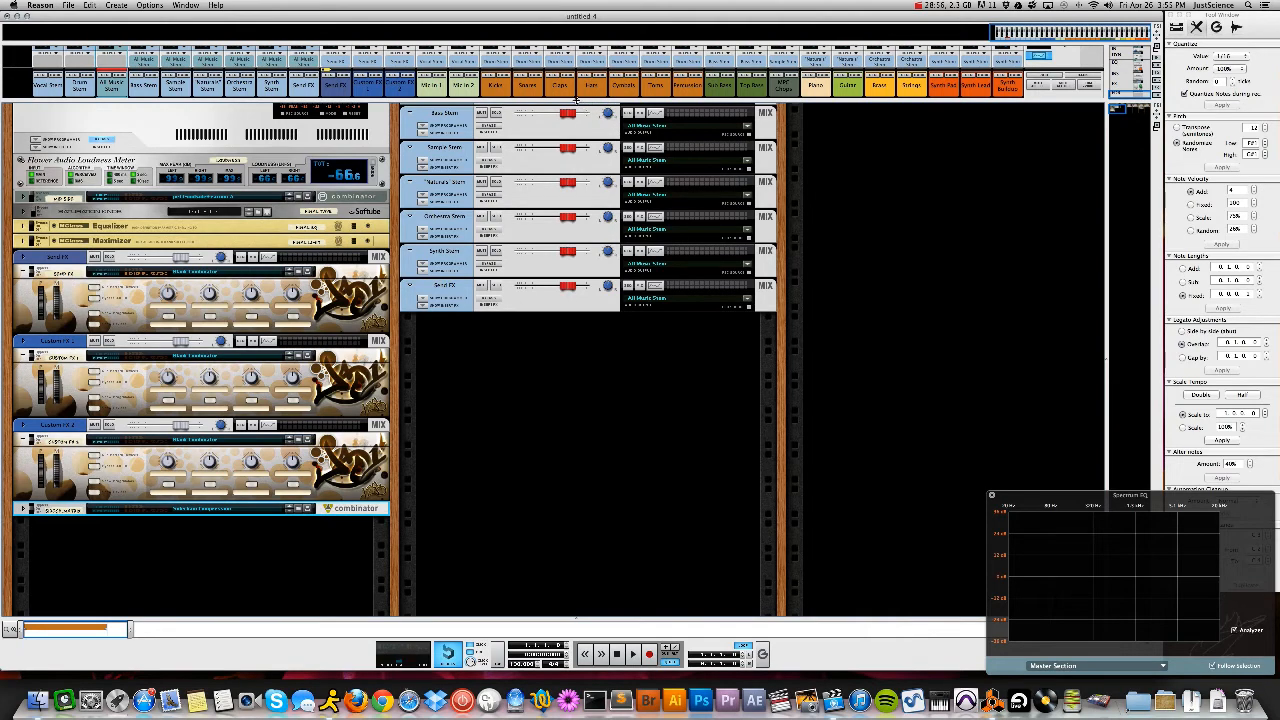
Enlarge the mixer over the rack and examine the channel strips from the dynamics and EQ sections down to the faders
drag(575, 100, 584, 412)
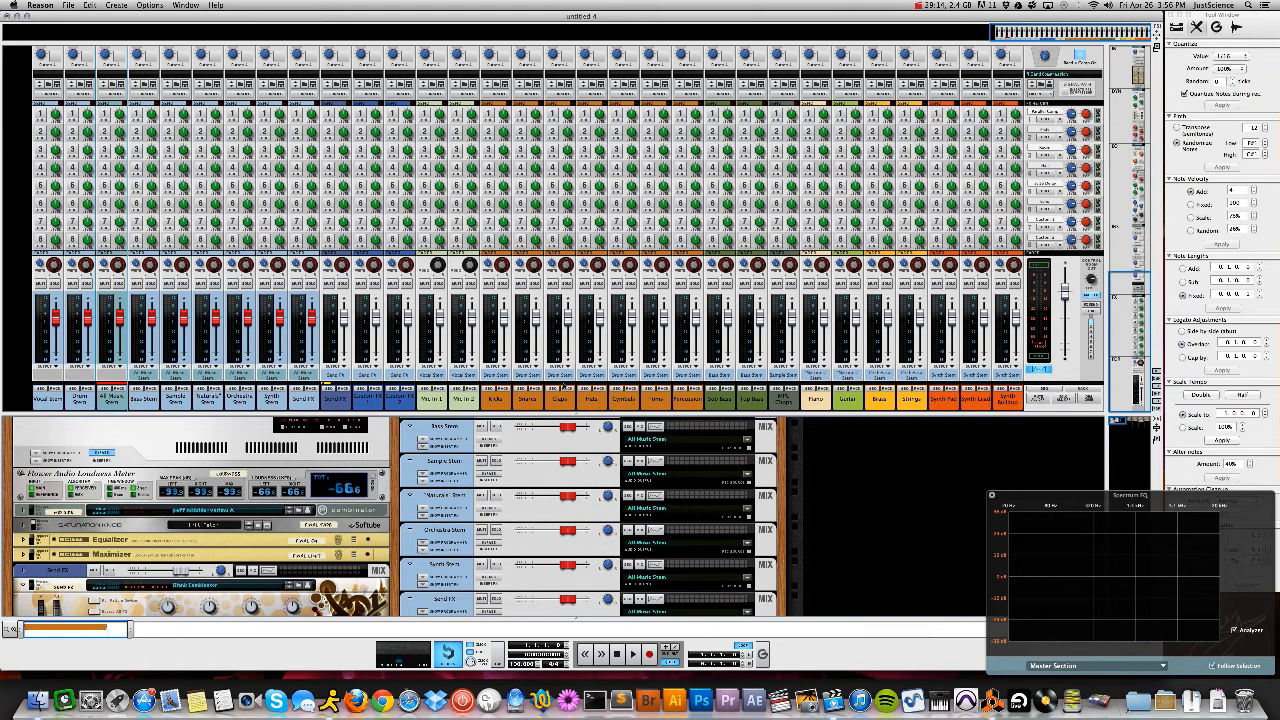
drag(576, 411, 566, 627)
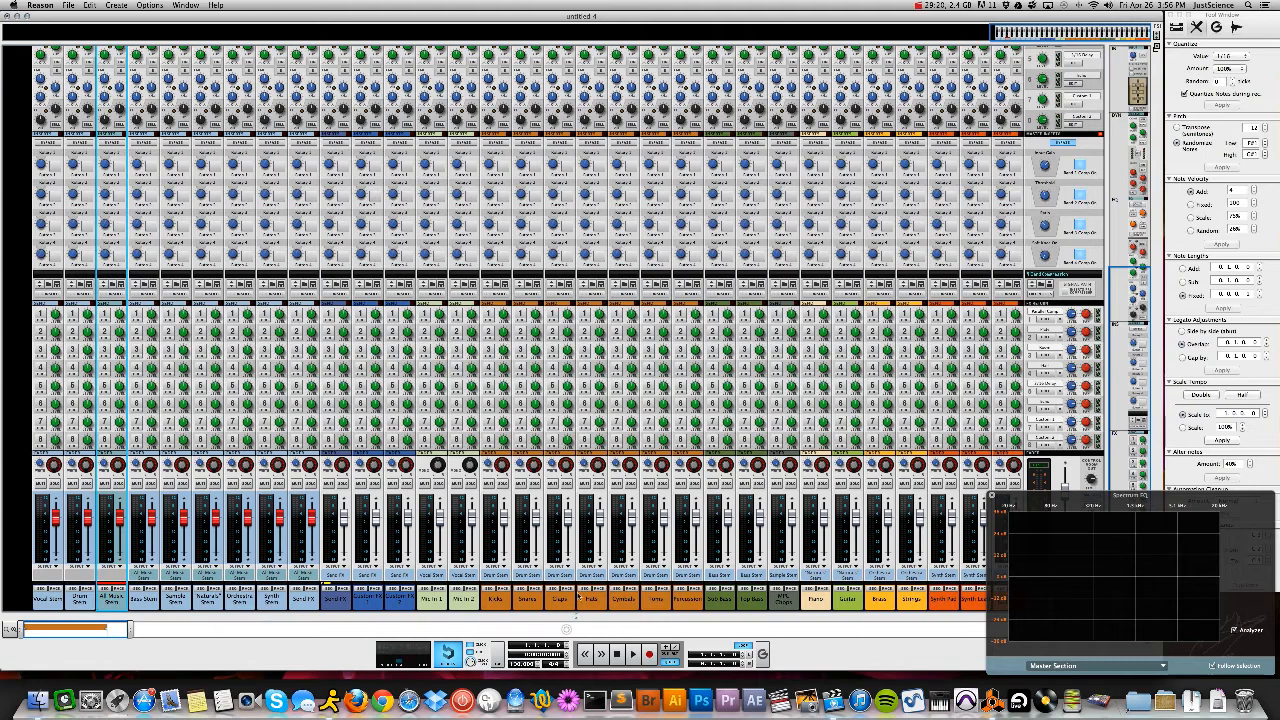
drag(1134, 334, 1134, 196)
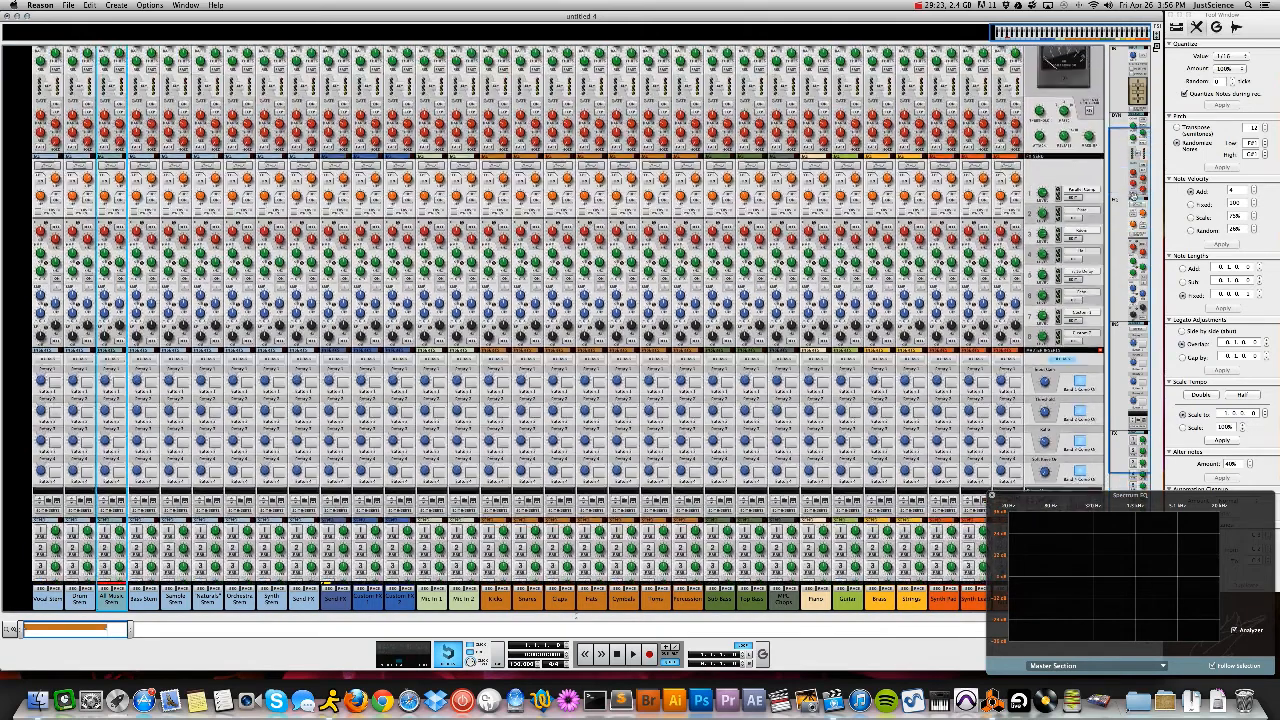
Examine the Spectrum EQ for the Mic In 1, Cymbals and MPC Chops channels and its channel list, and restore the rack view
click(431, 165)
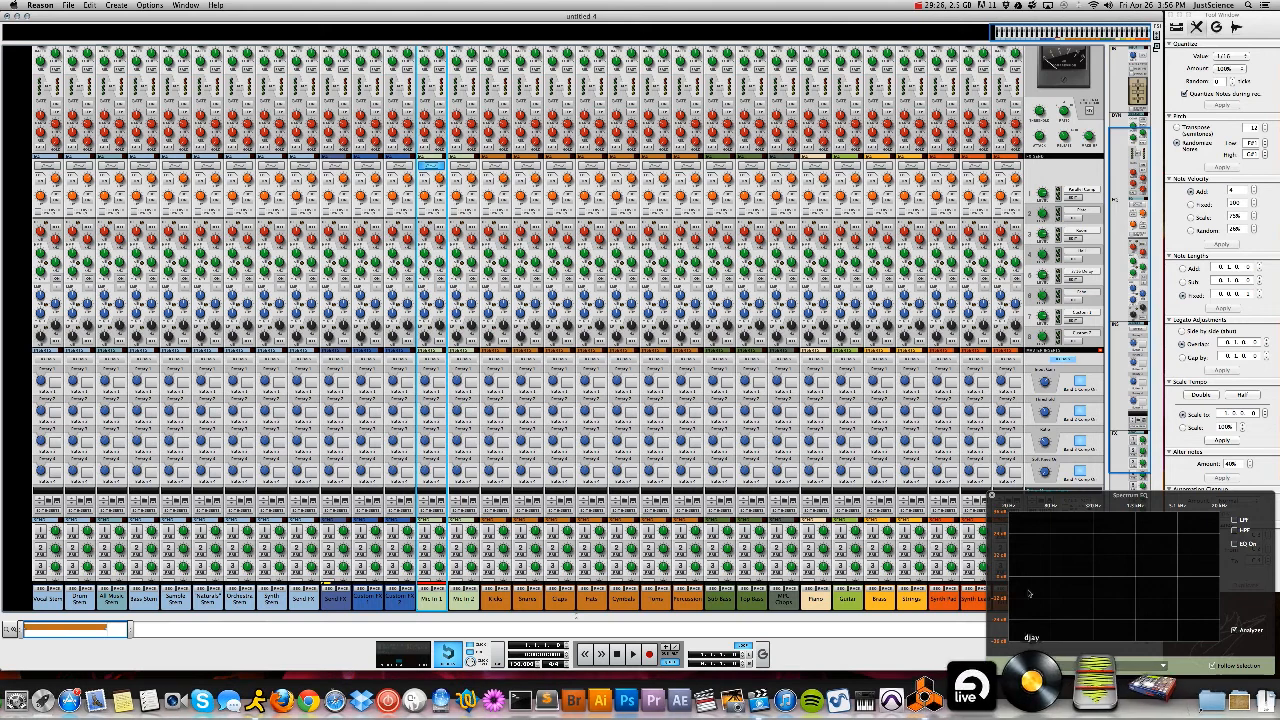
click(621, 167)
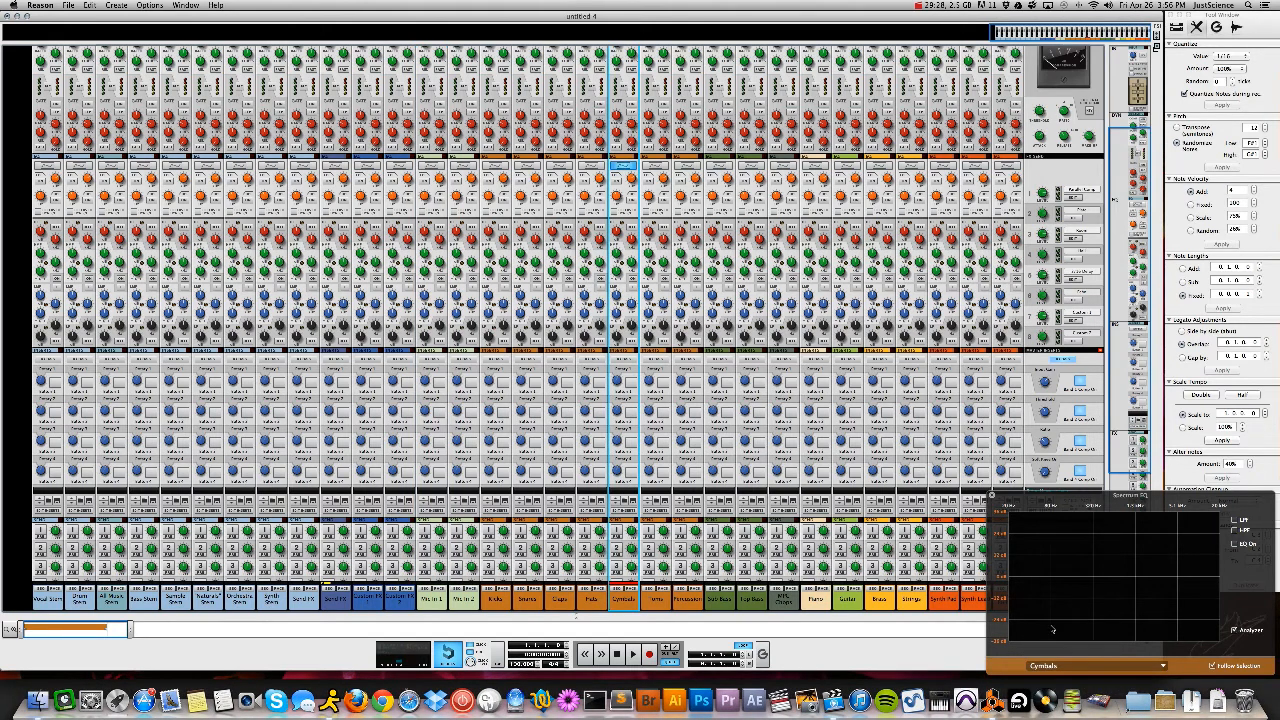
drag(1043, 498, 517, 226)
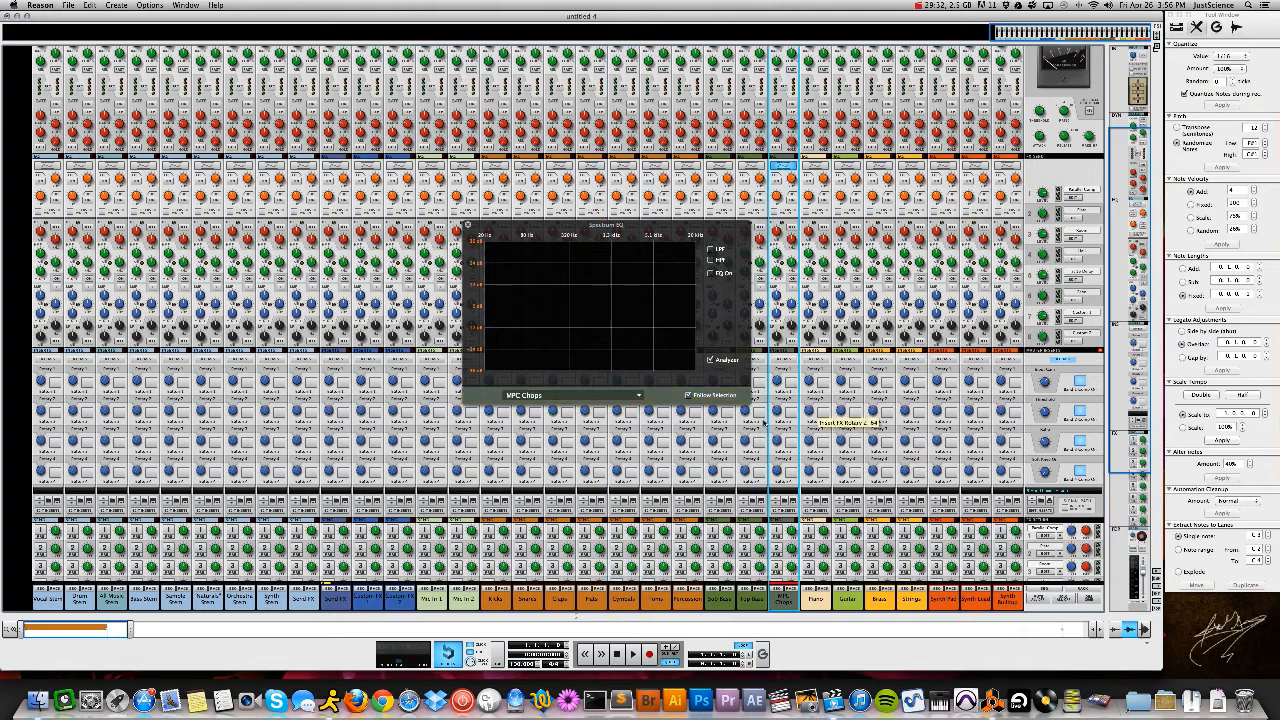
click(628, 399)
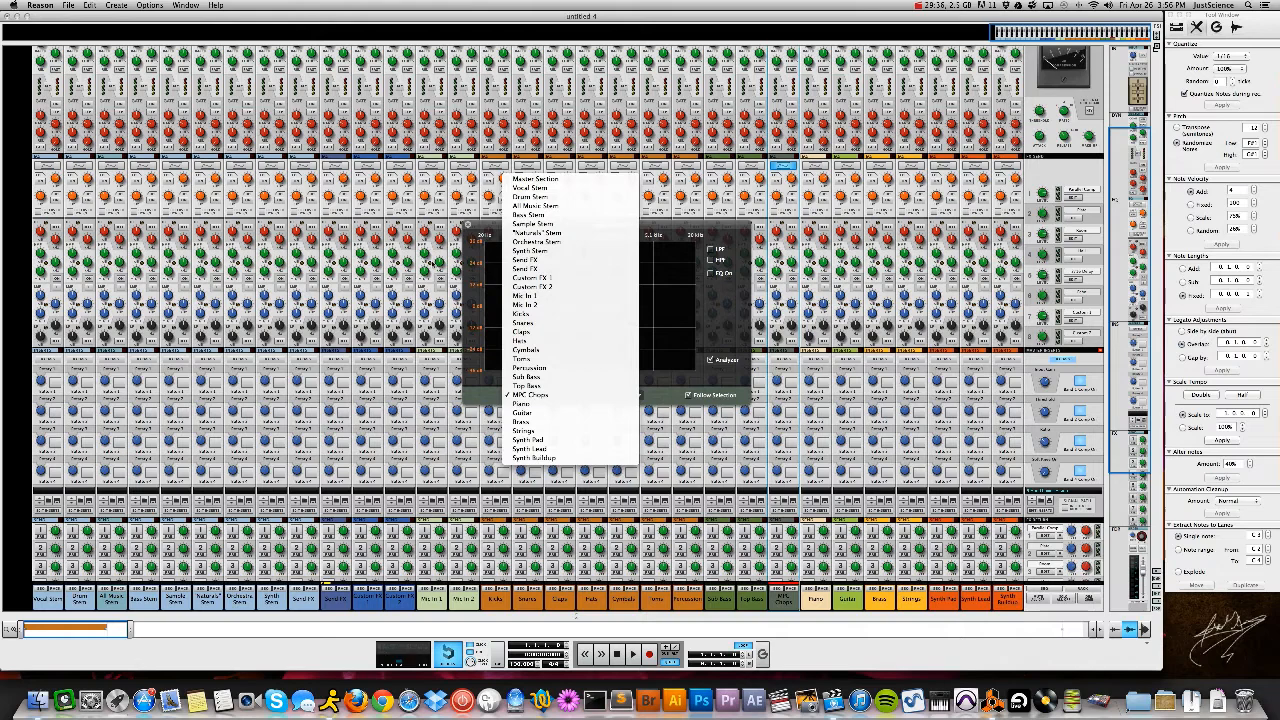
click(433, 274)
drag(487, 226, 1018, 493)
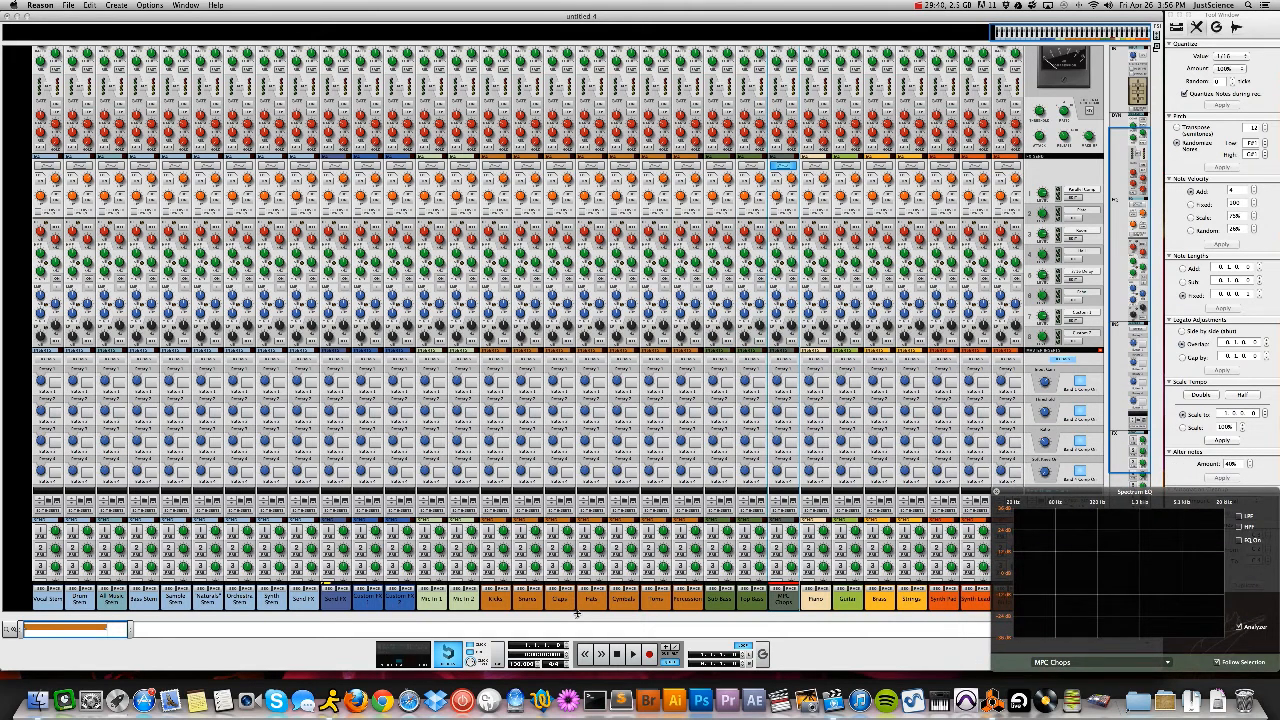
drag(576, 612, 602, 146)
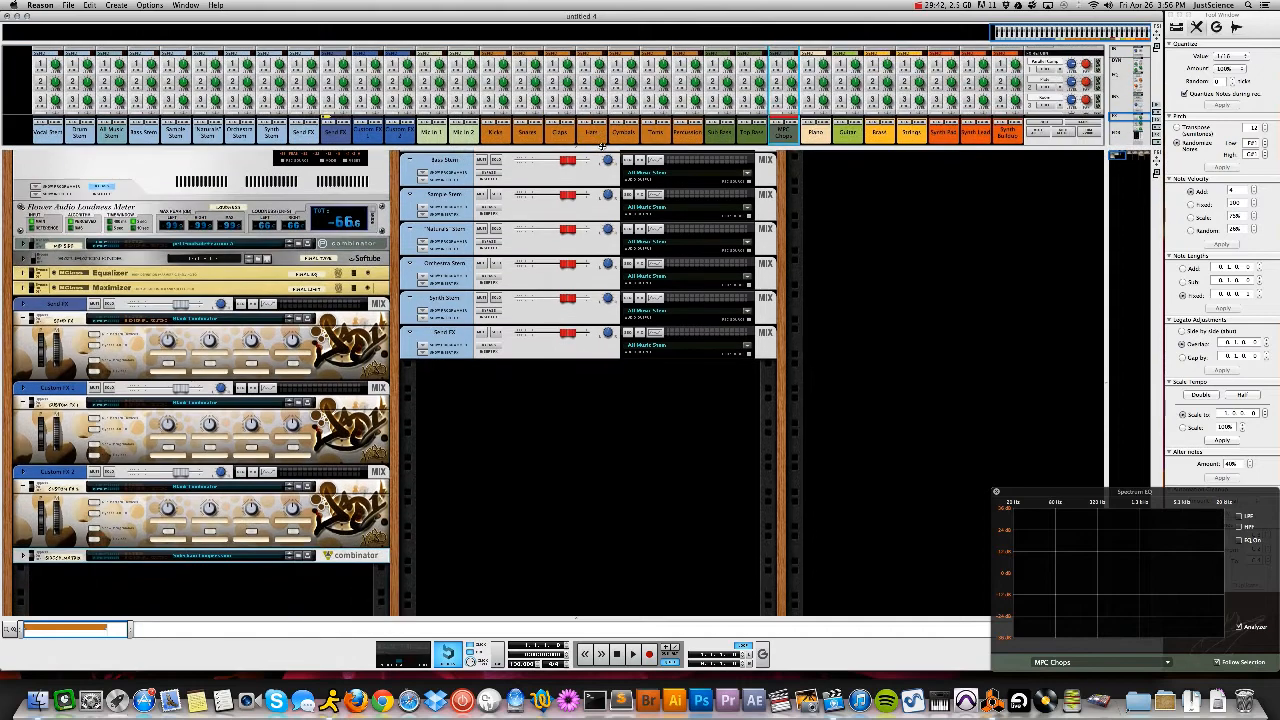
Duplicate the Synth Buildup instrument in the synth column, check the copy's mixer channel, and undo the duplication
drag(1119, 156, 1145, 155)
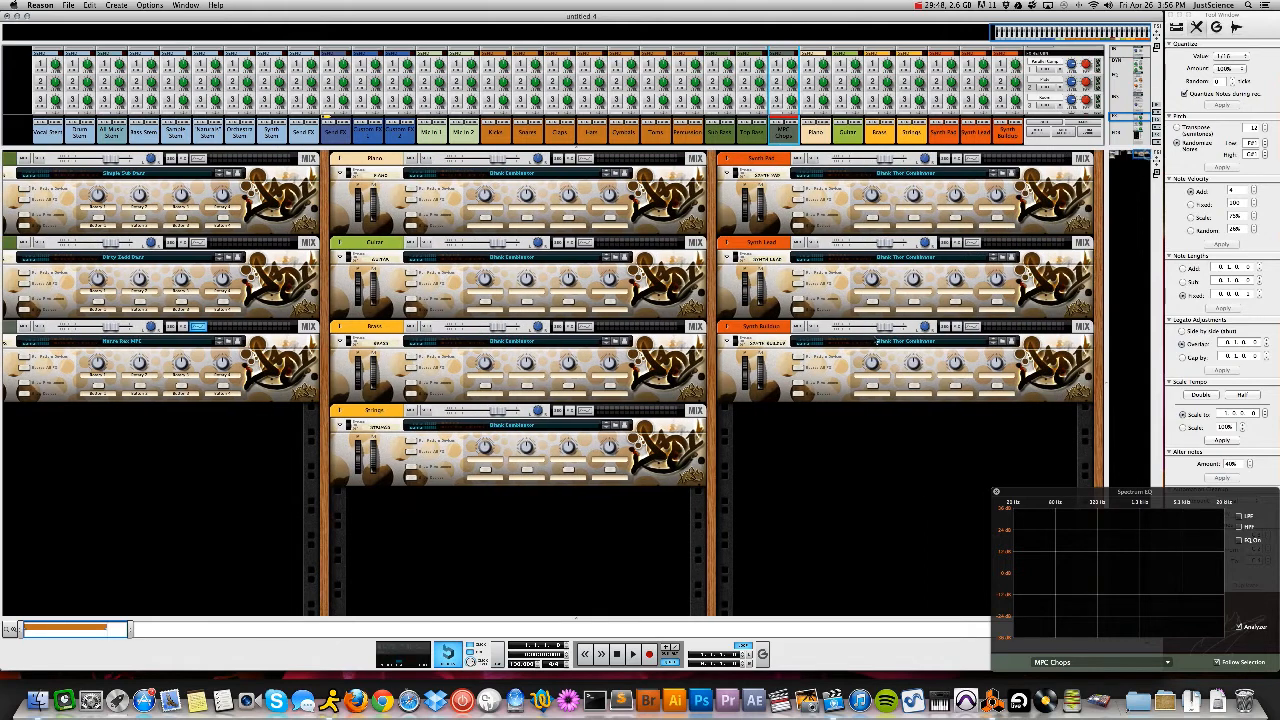
right_click(790, 441)
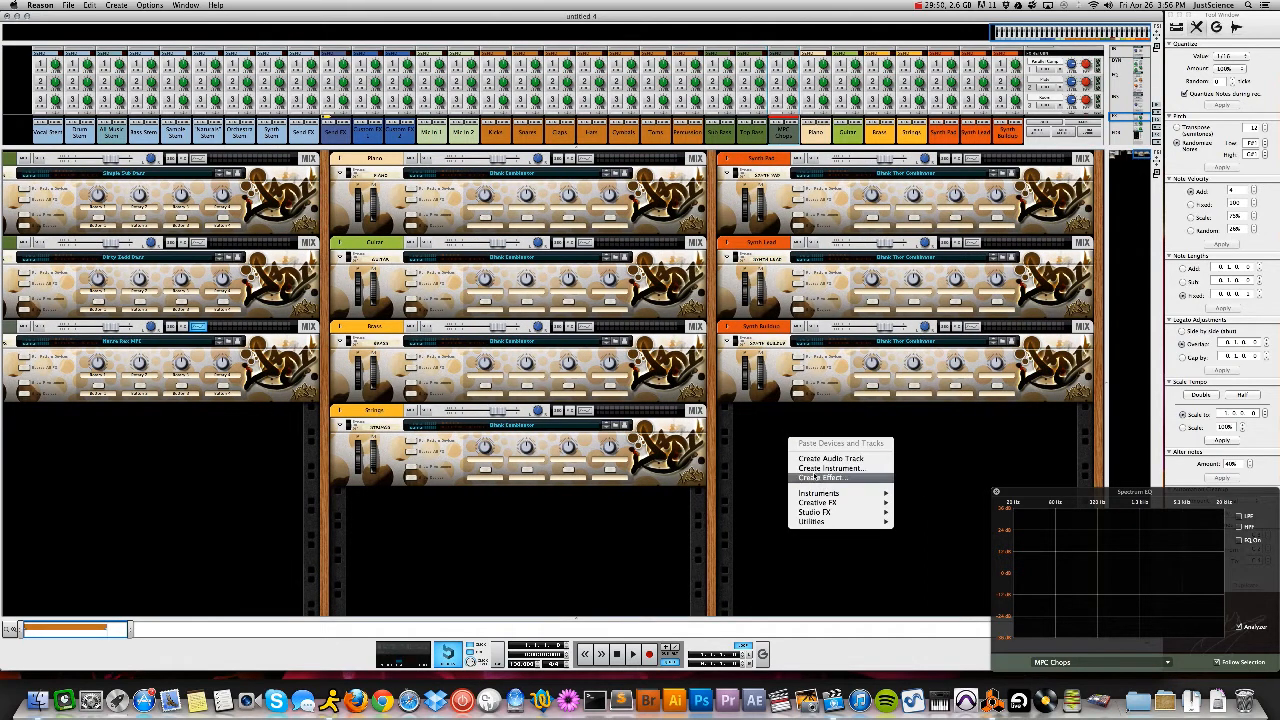
click(828, 468)
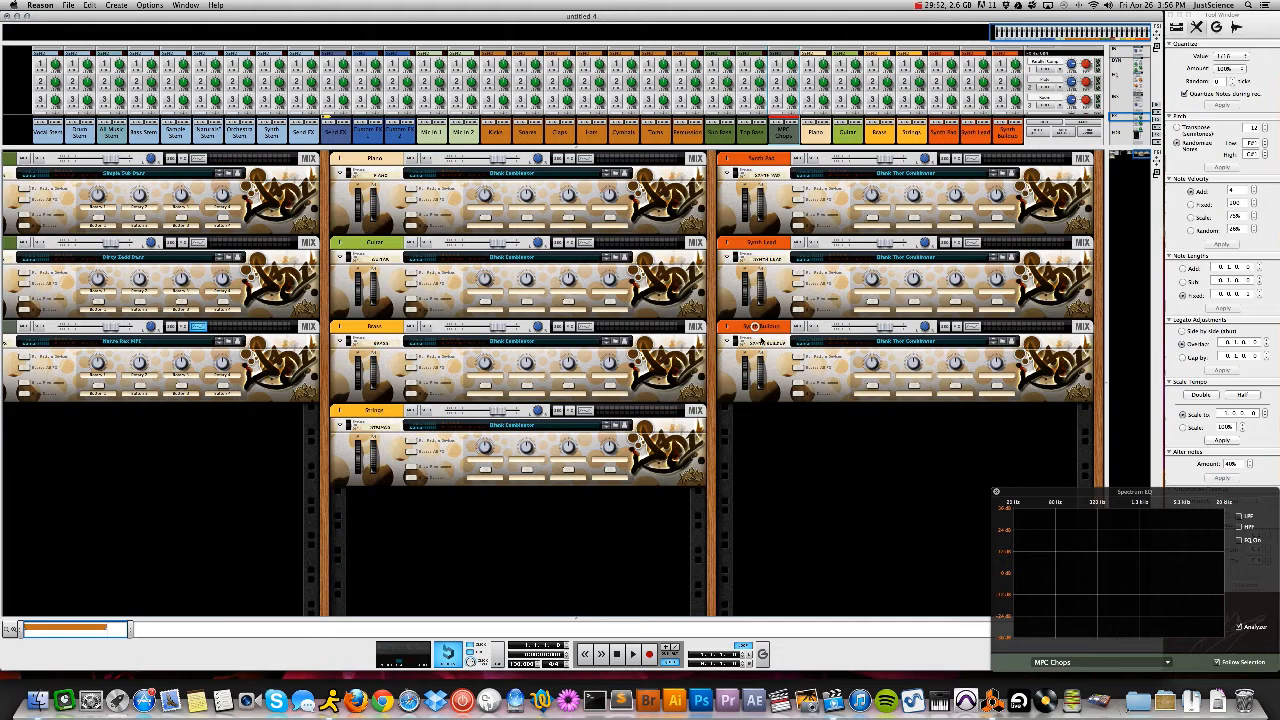
click(760, 329)
key(super+d)
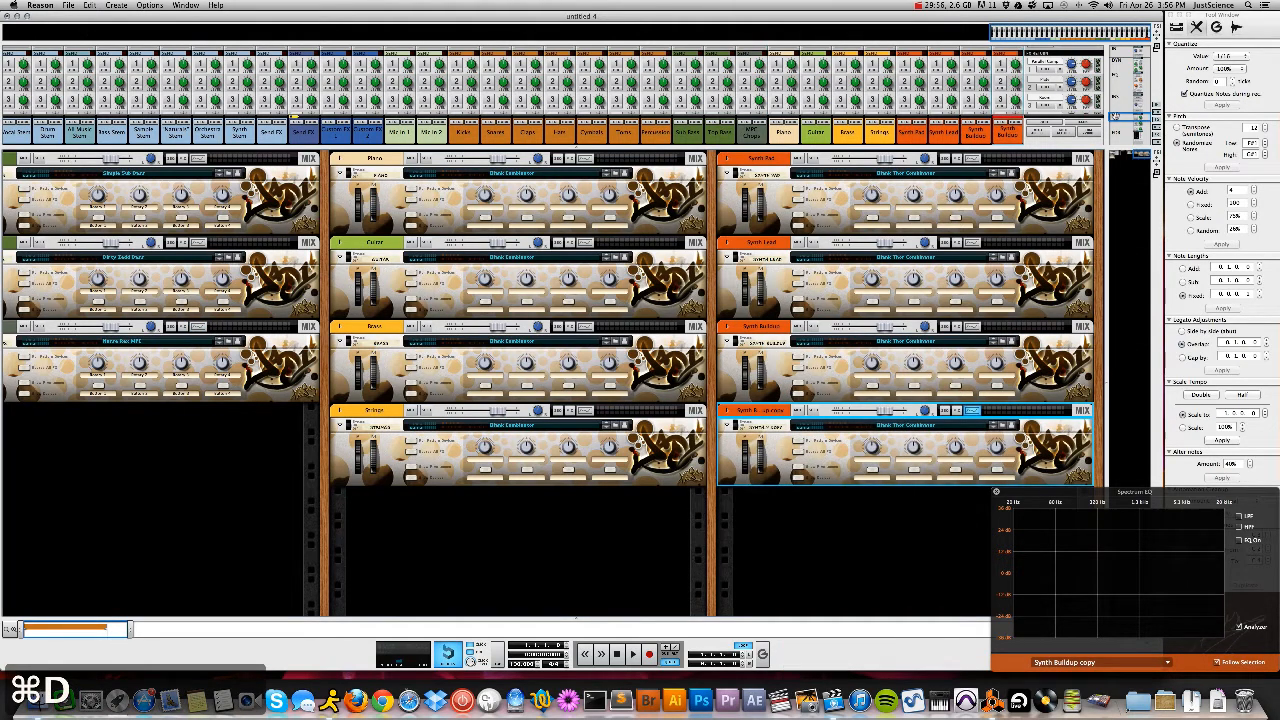
scroll(1114, 117, down, 5)
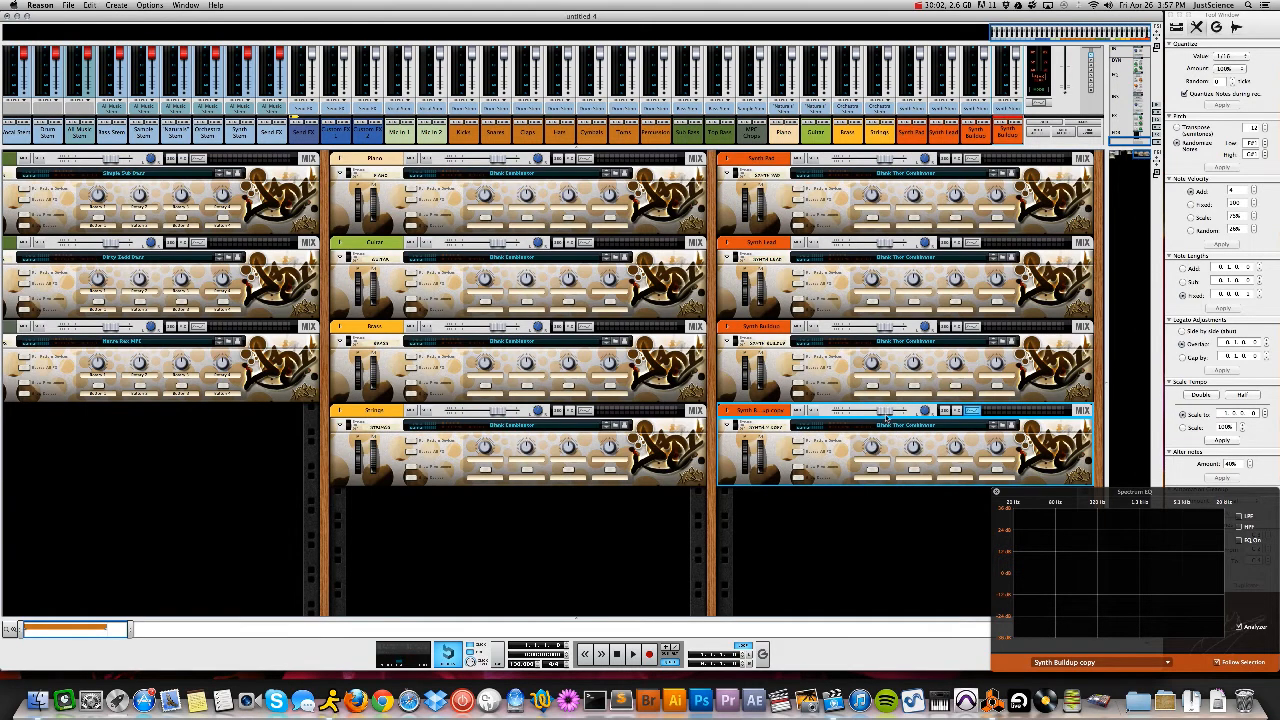
key(super+z)
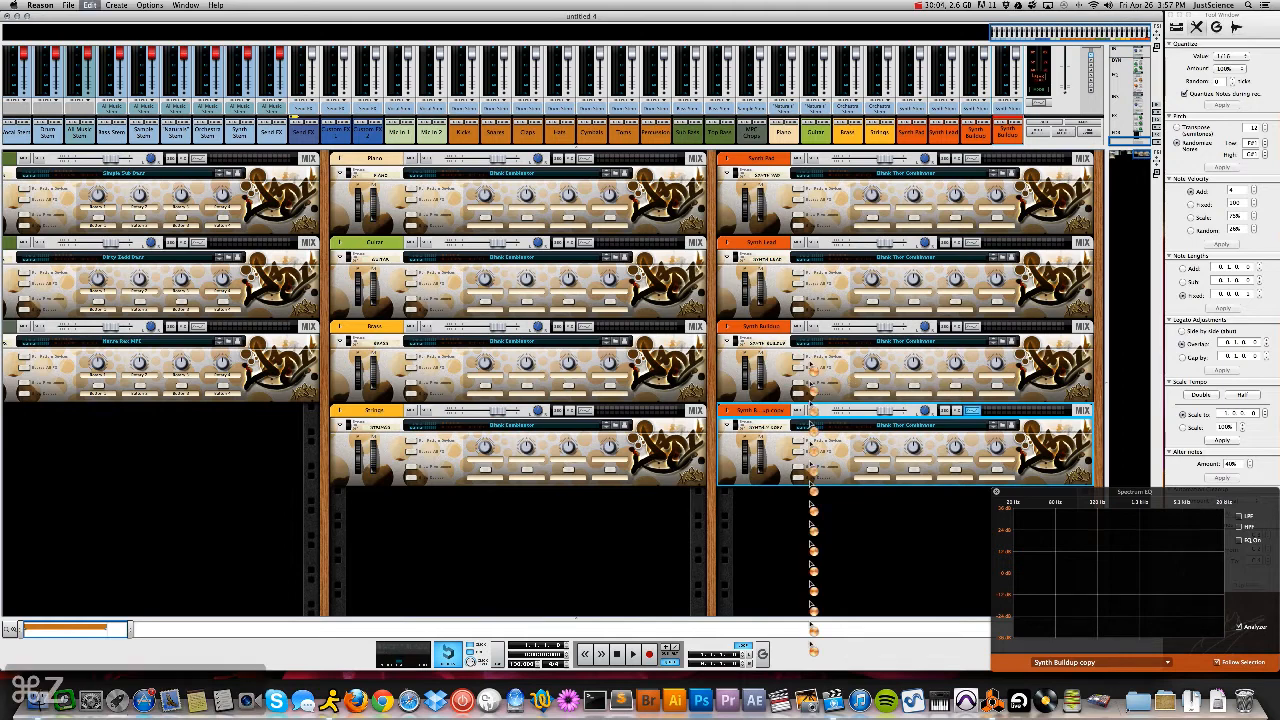
Create an instrument from the Blank Combinator.cmb patch below Synth Buildup in the synth column
right_click(822, 440)
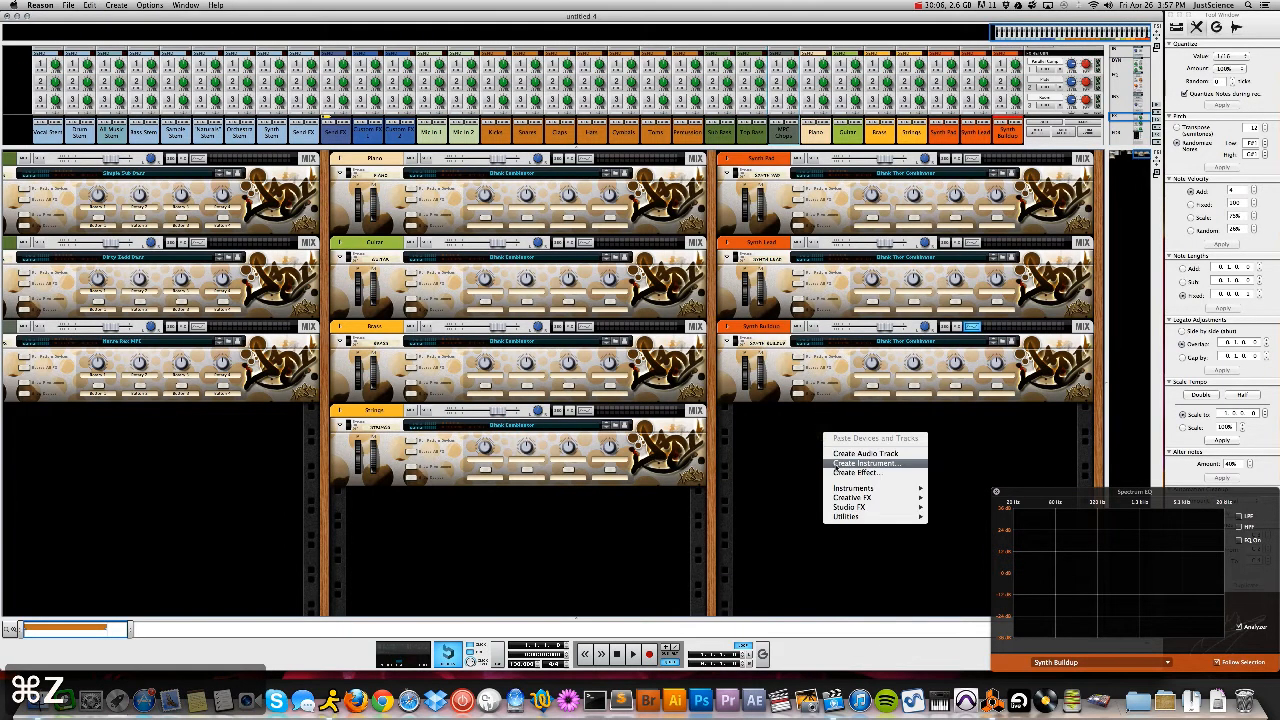
click(837, 464)
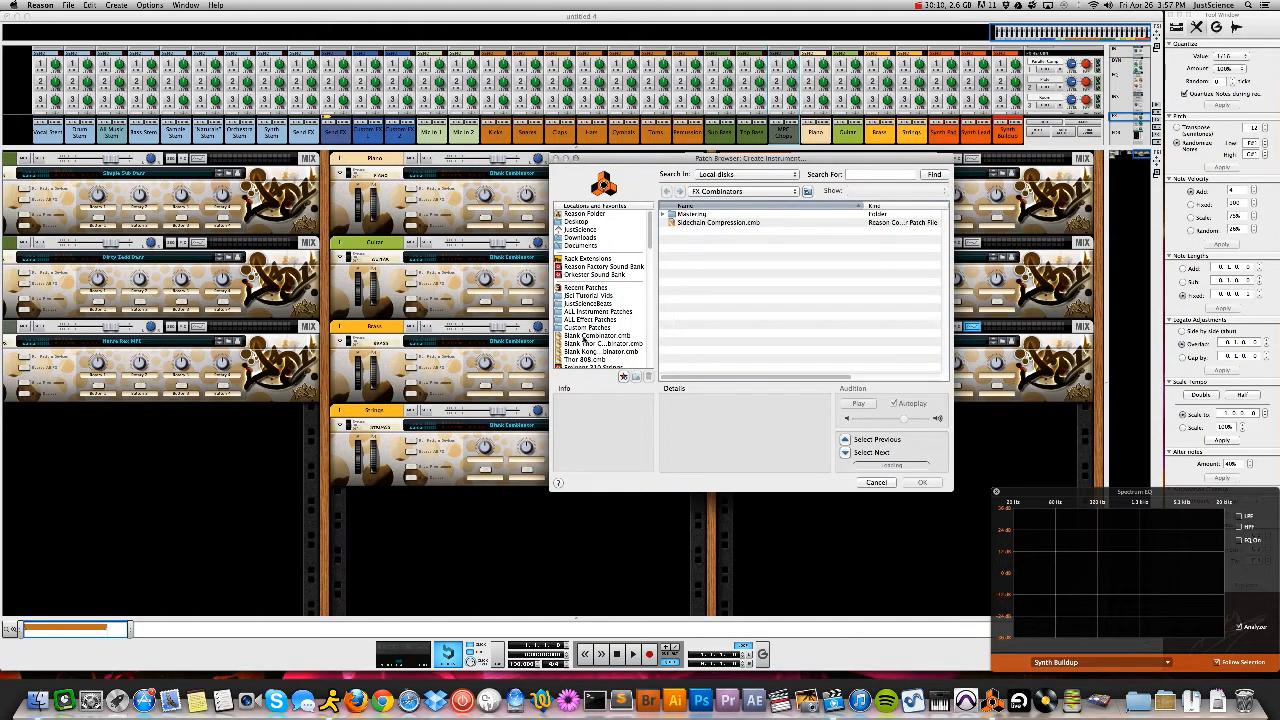
click(590, 336)
click(922, 482)
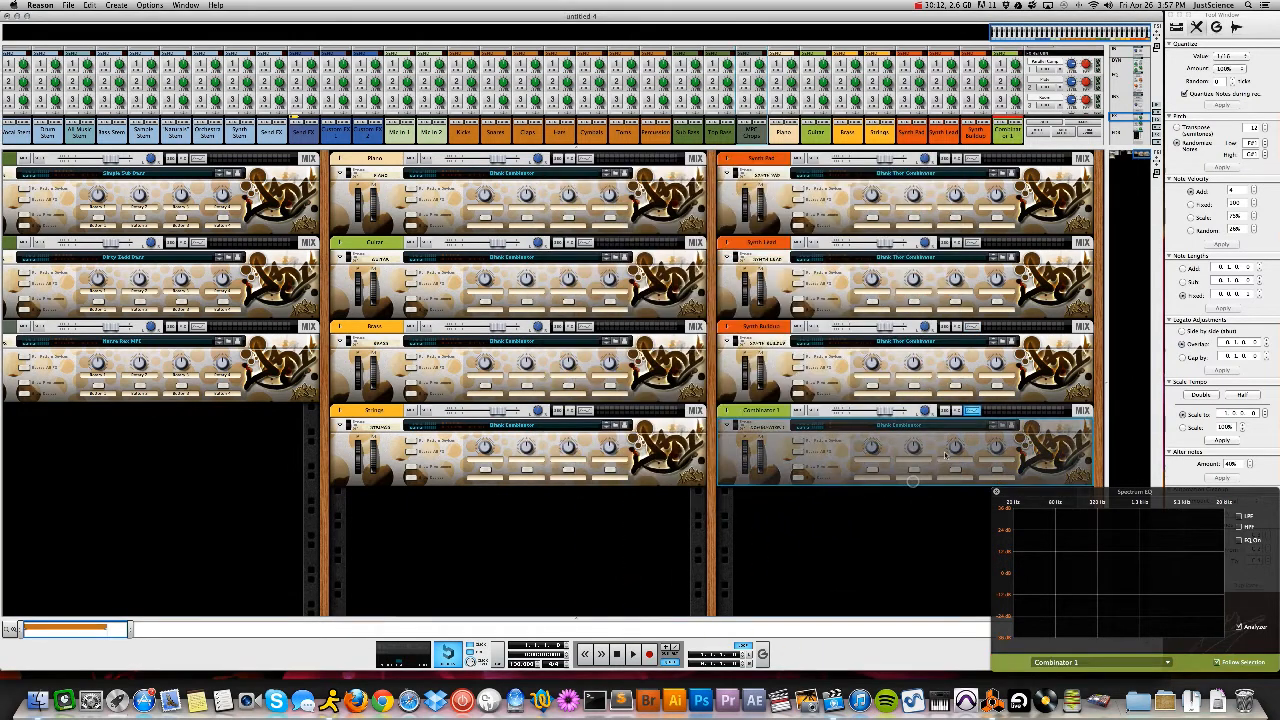
Route the new blank Combinator's mixer channel to Synth Stem and check its output at the fader section
right_click(768, 420)
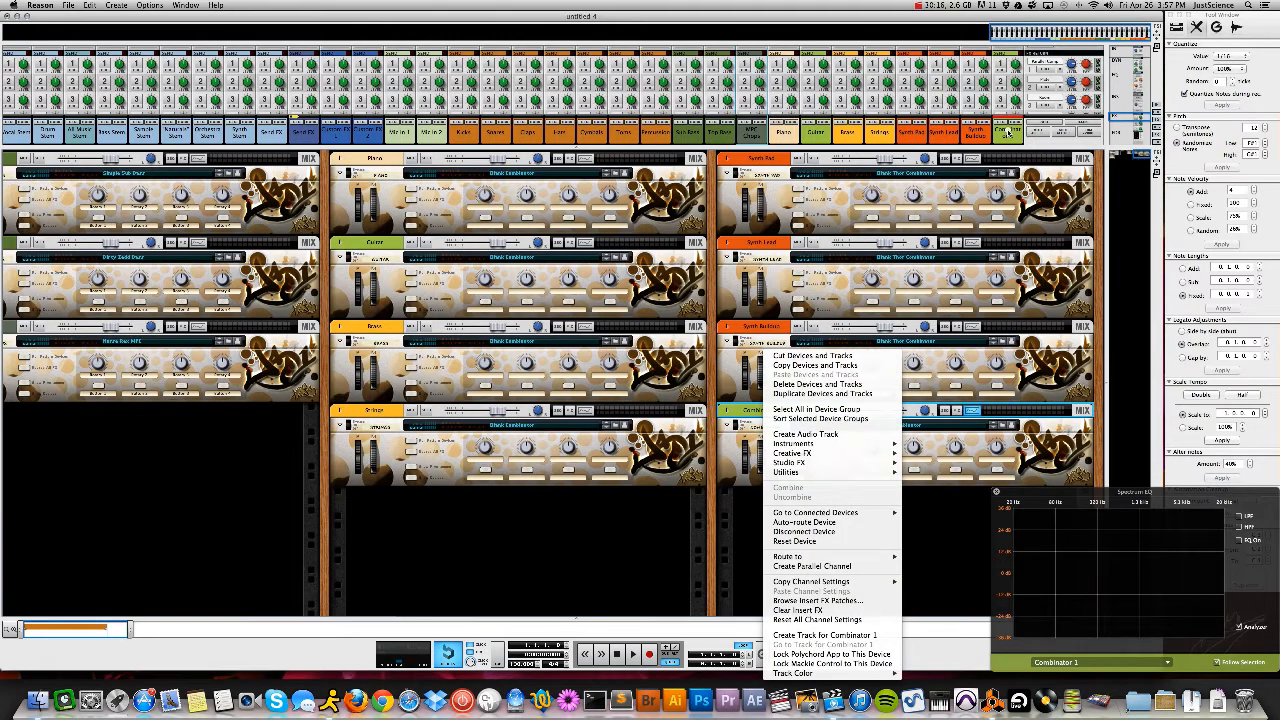
right_click(1010, 128)
mouse_move(1033, 284)
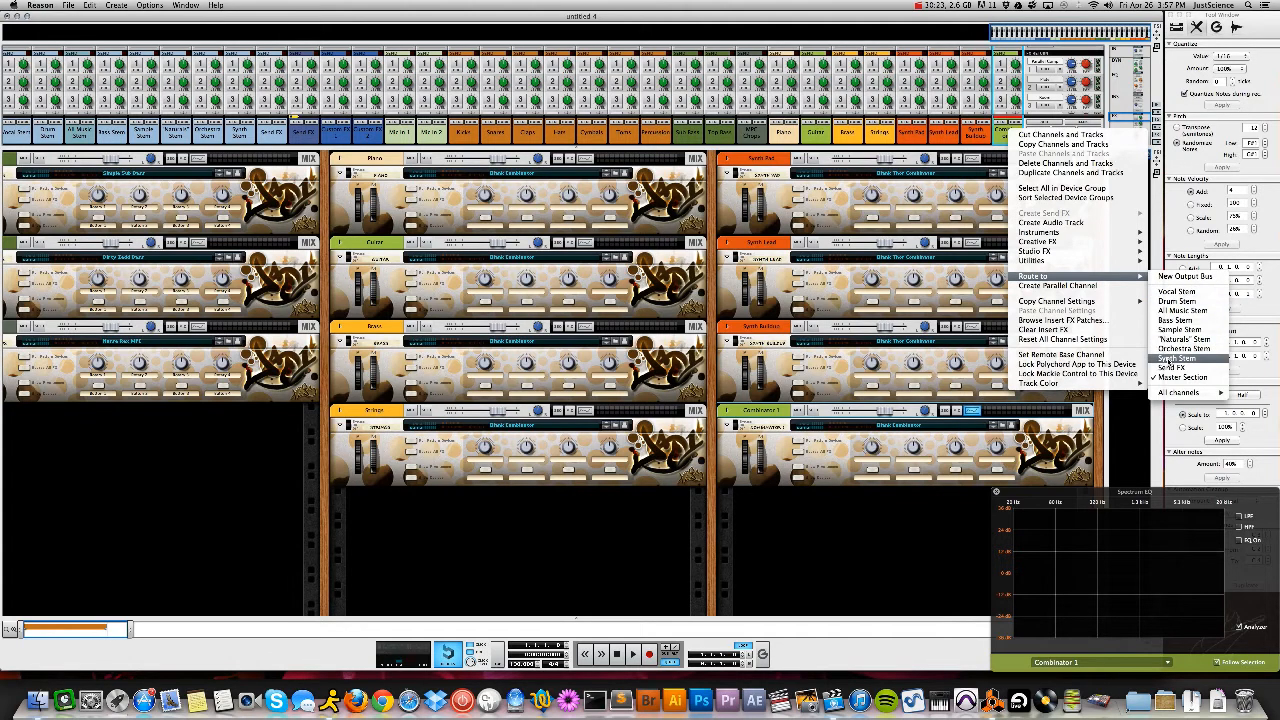
click(1170, 358)
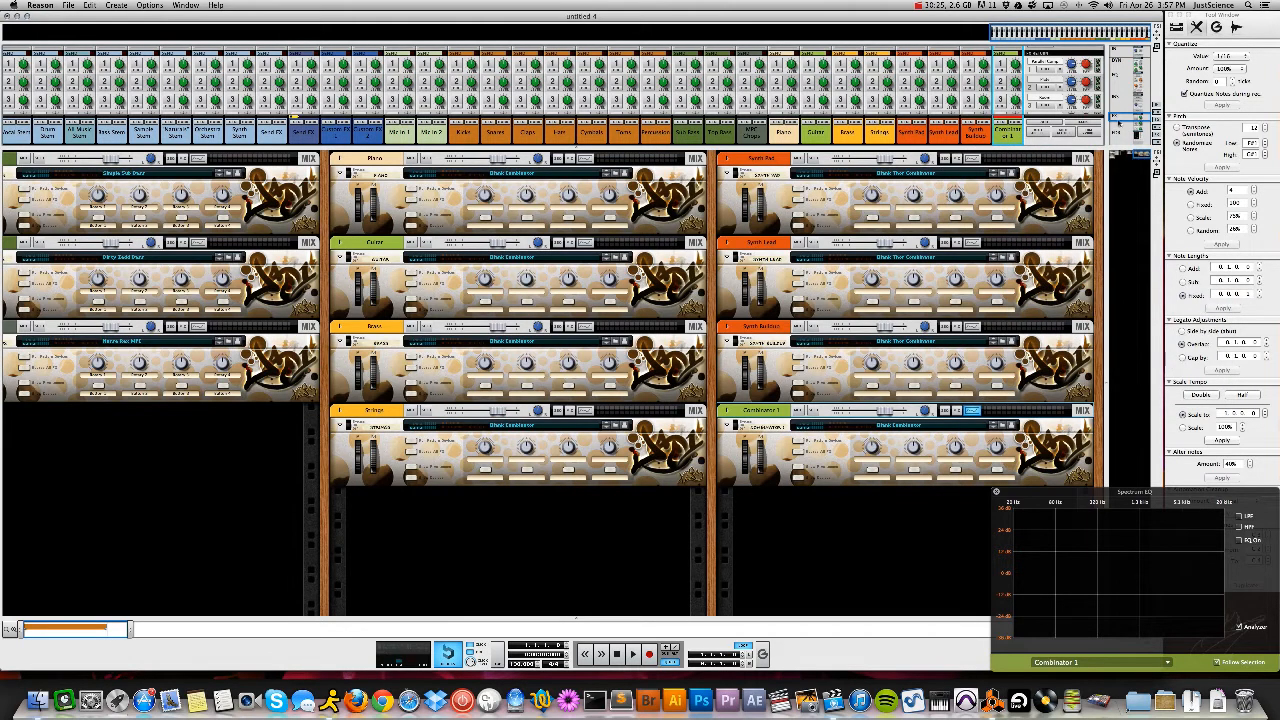
drag(1119, 123, 1121, 160)
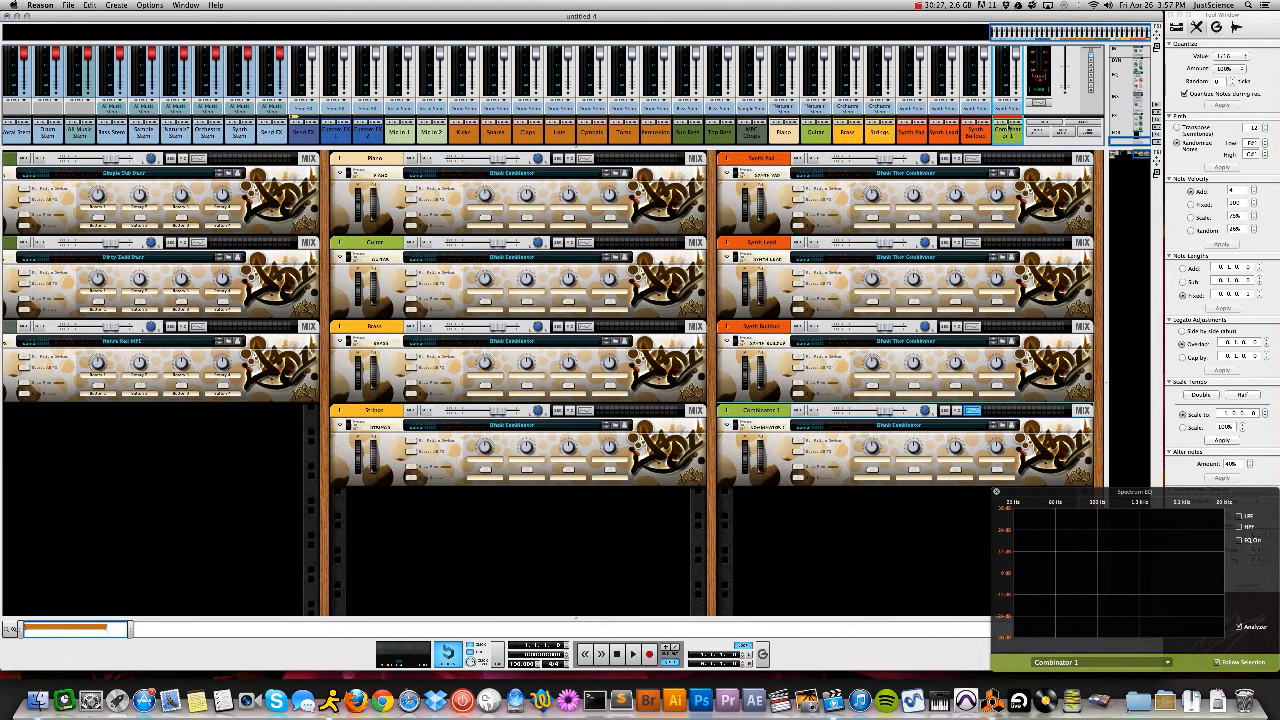
Reroute the blank Combinator's mixer channel to Drum Stem
right_click(1005, 133)
mouse_move(1030, 279)
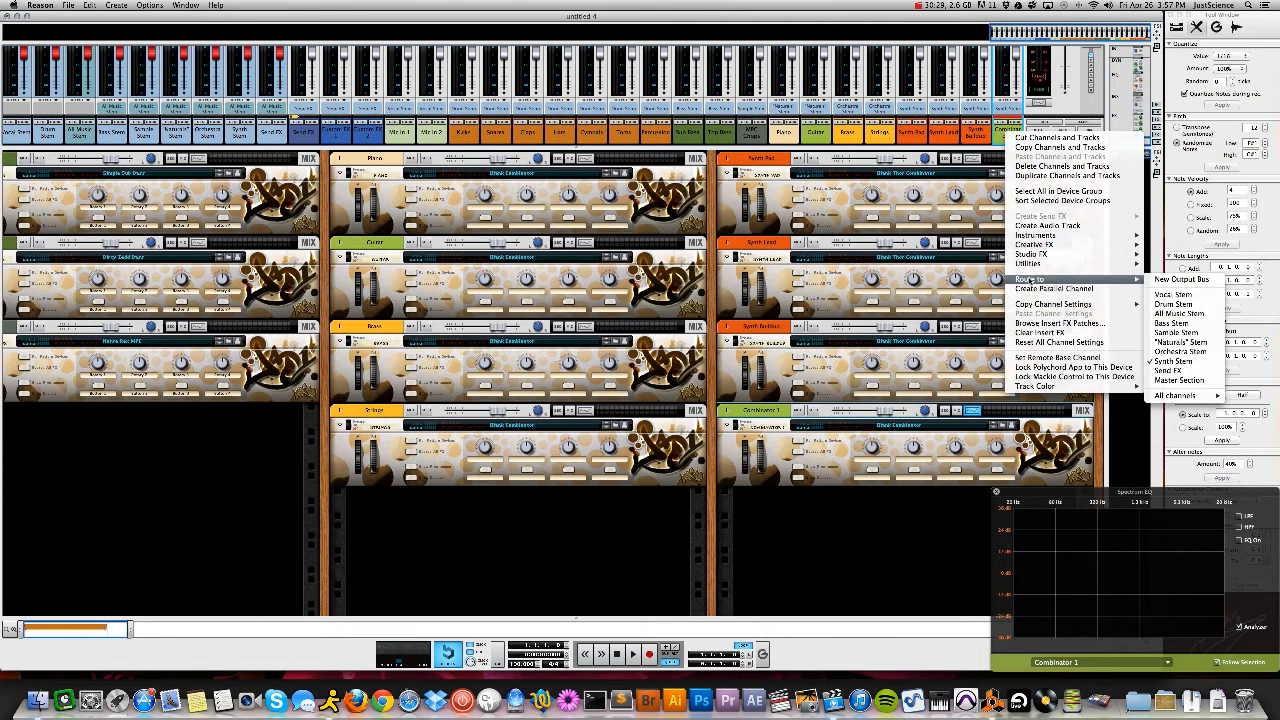
click(1184, 305)
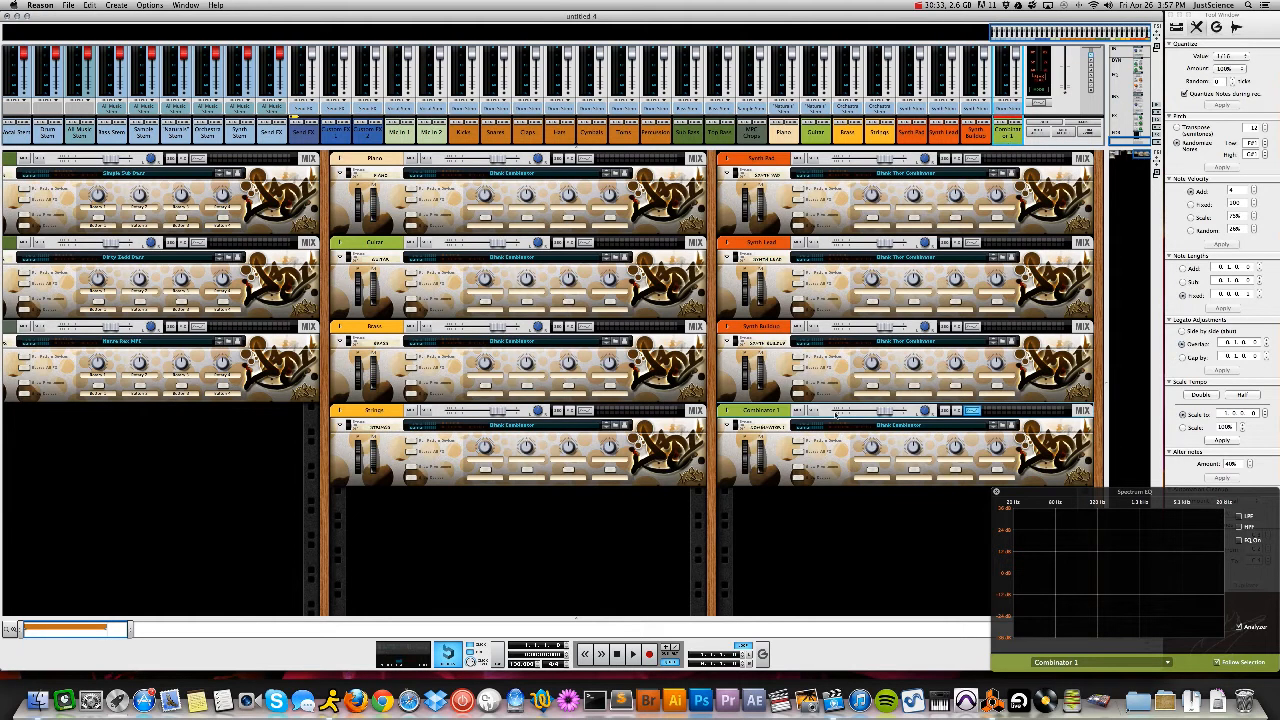
Delete the blank Combinator and its mix channel from below Synth Buildup, confirming the deletion
click(765, 411)
key(BackSpace)
click(723, 222)
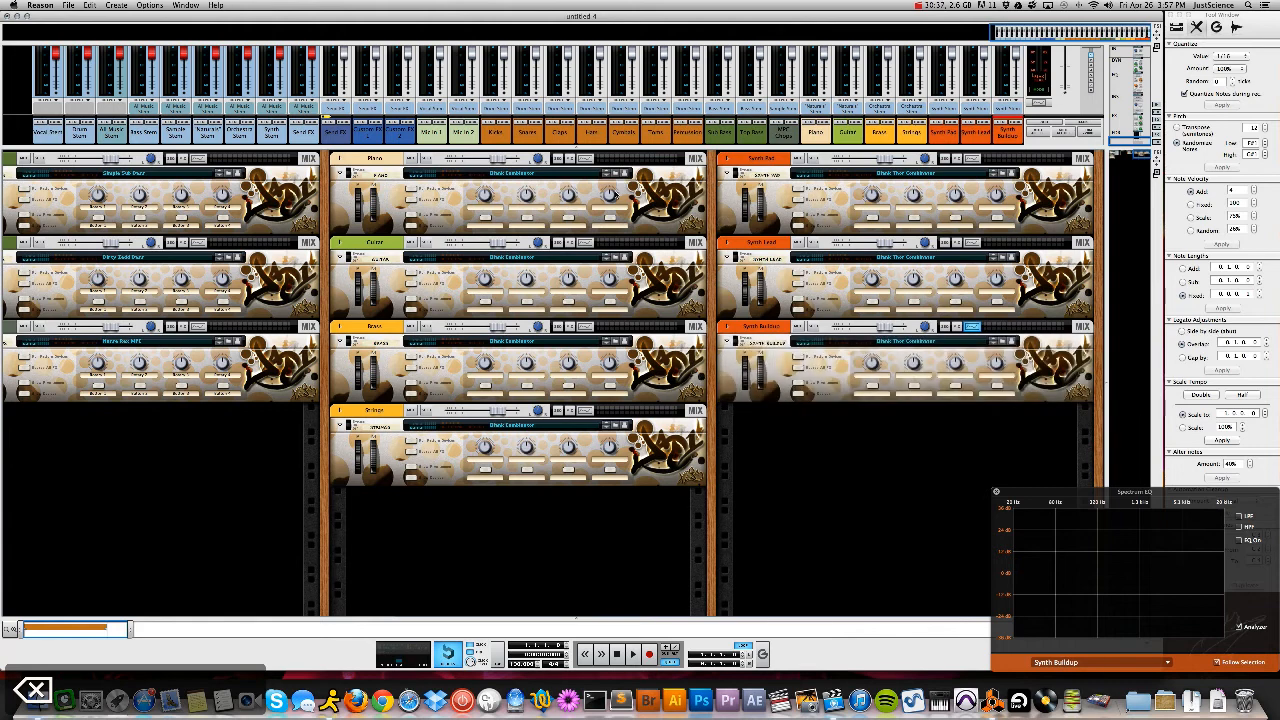
Expand the sequencer and set the track color of the Sub Bass and Top Bass tracks to Camouflage Green
drag(576, 619, 618, 188)
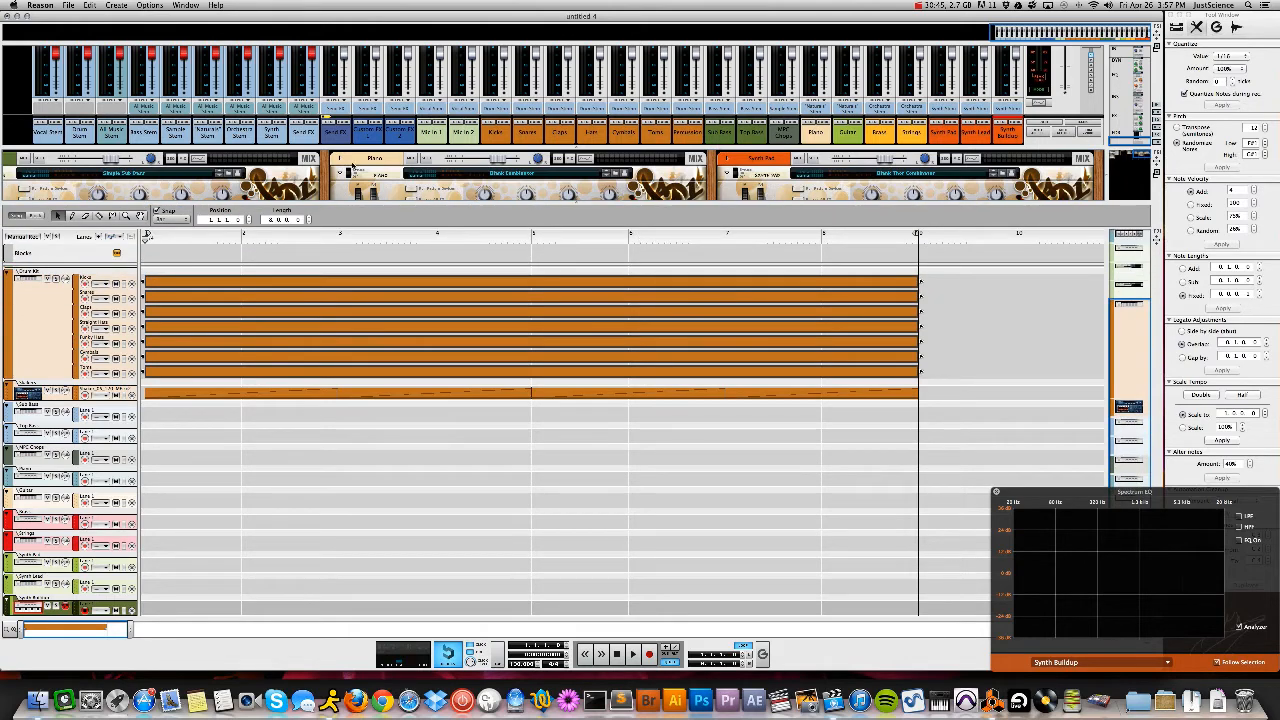
click(10, 414)
shift+click(10, 436)
right_click(10, 438)
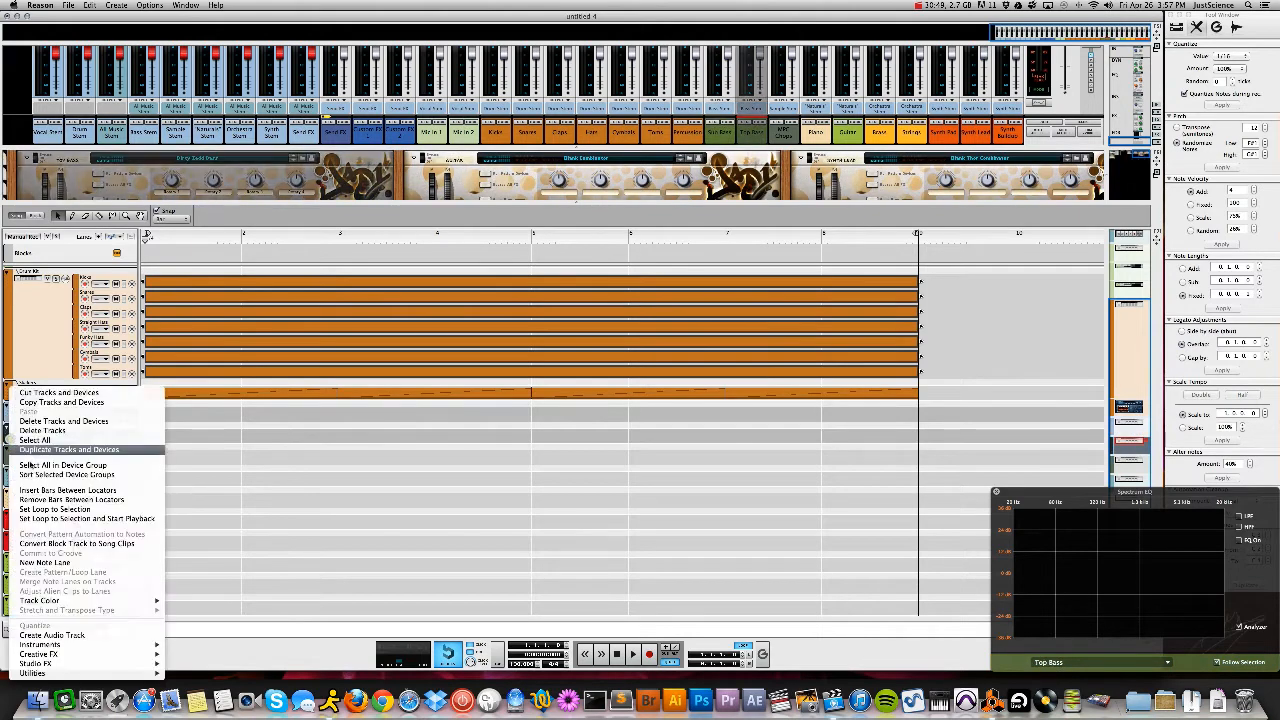
mouse_move(50, 601)
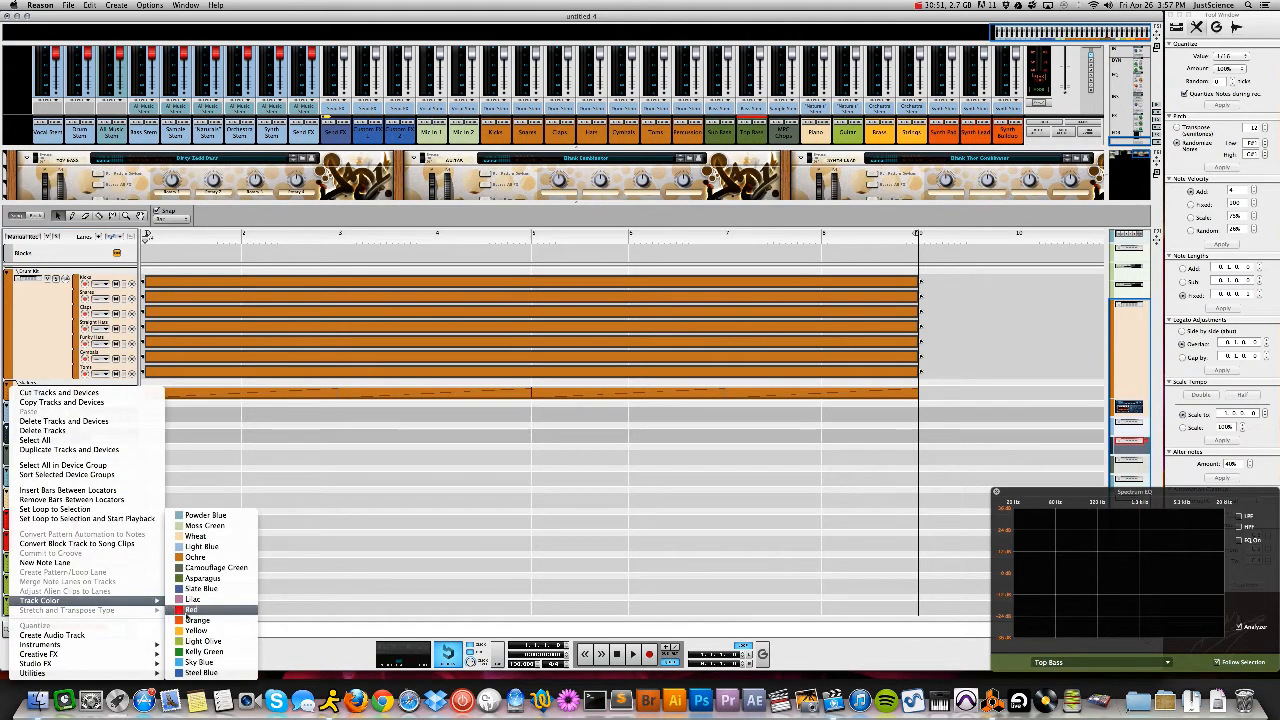
click(210, 567)
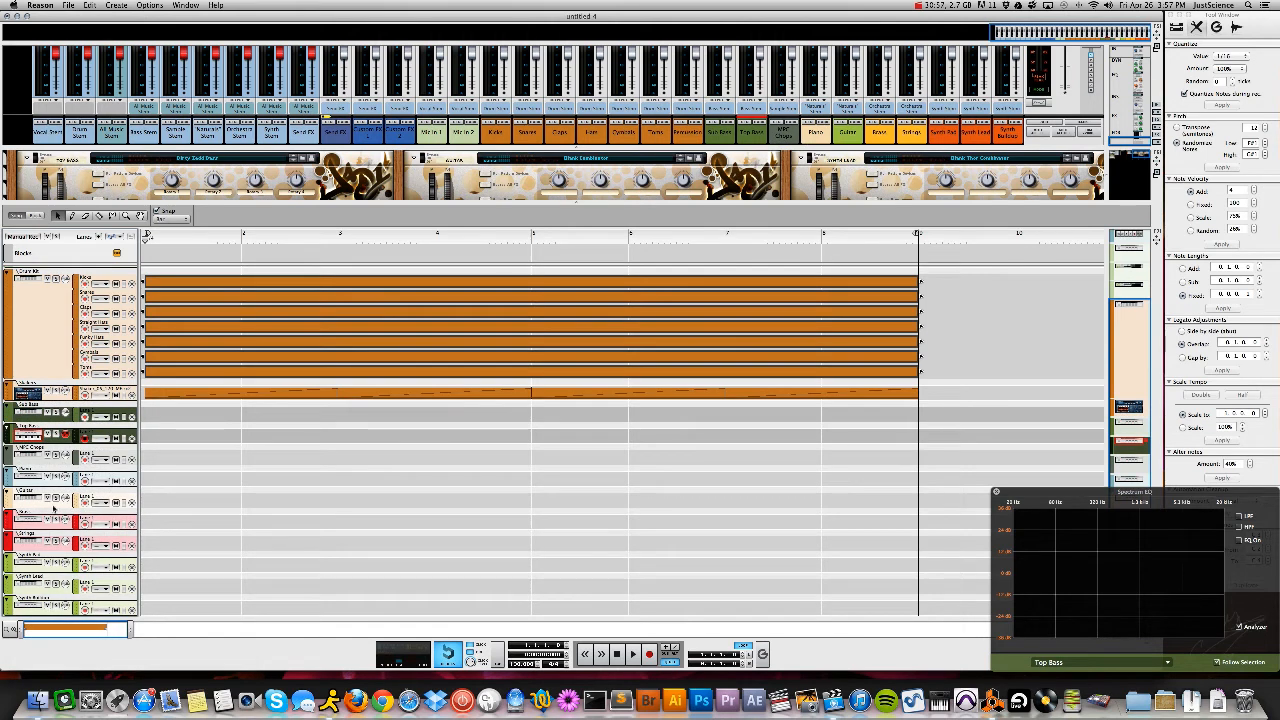
Set the track color of the Piano track to Wheat and the Guitar track to Light Olive in the sequencer
right_click(12, 476)
mouse_move(60, 569)
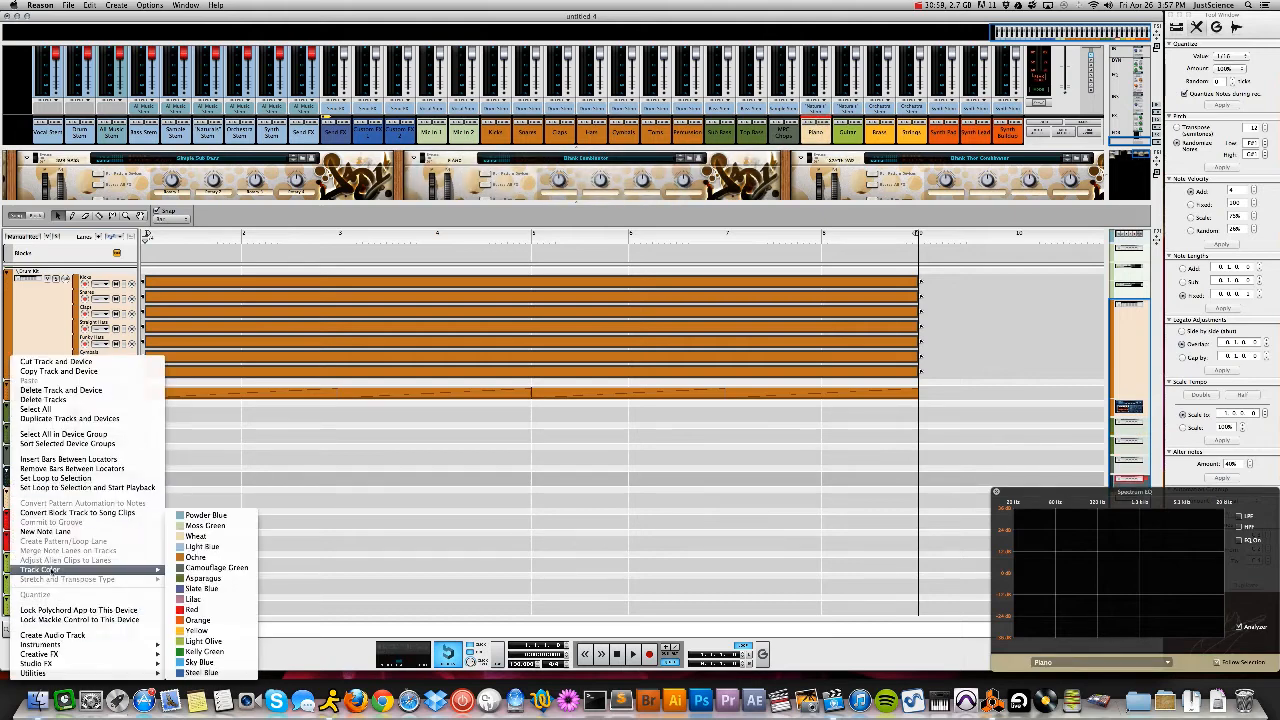
click(192, 556)
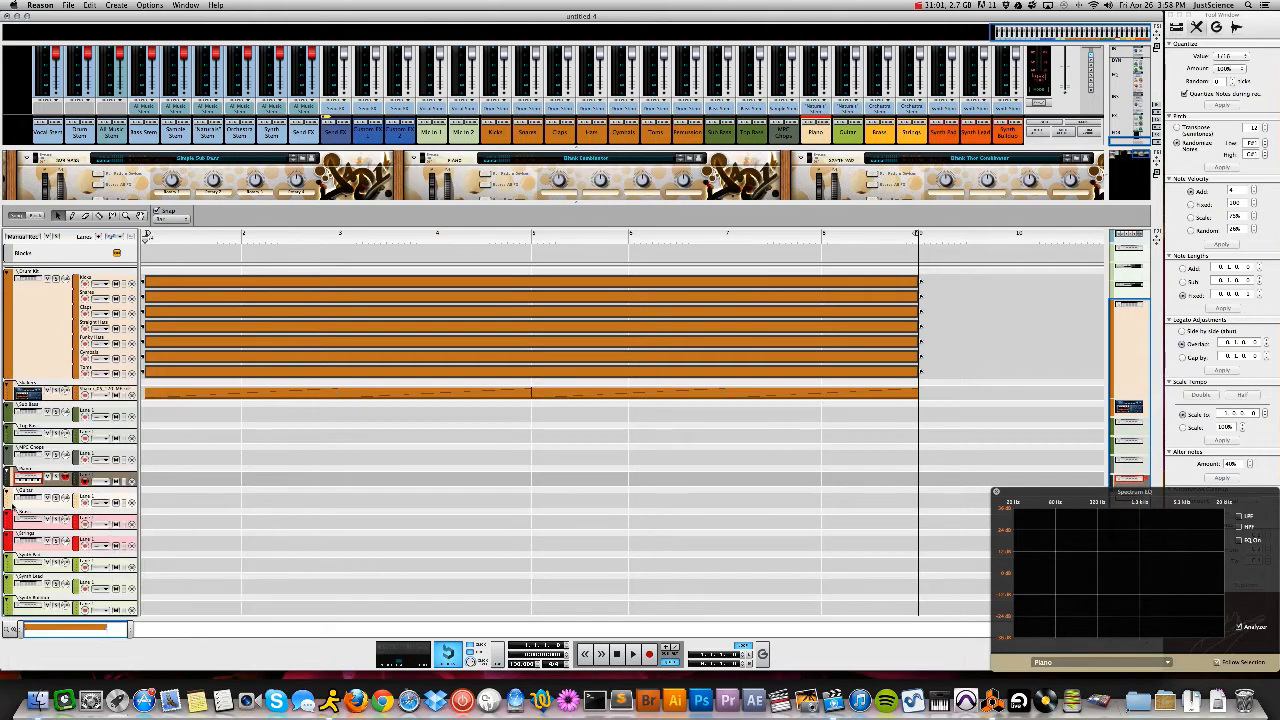
right_click(12, 506)
mouse_move(92, 570)
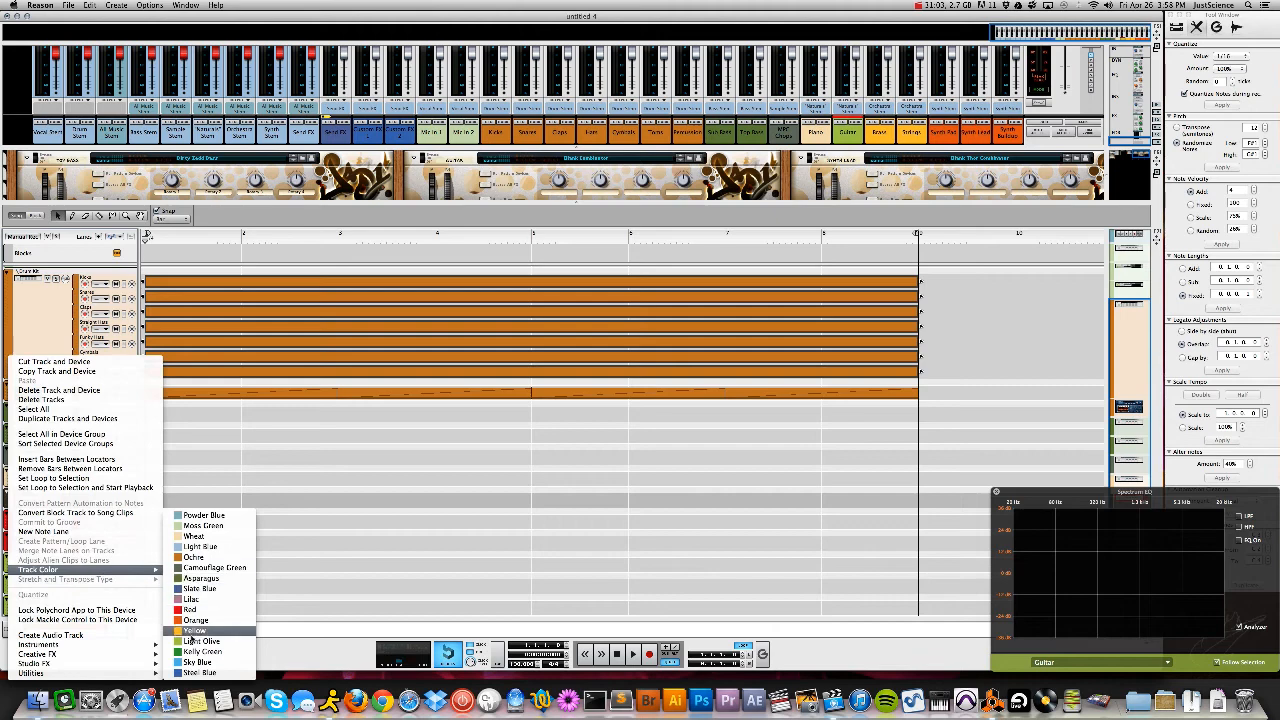
click(195, 641)
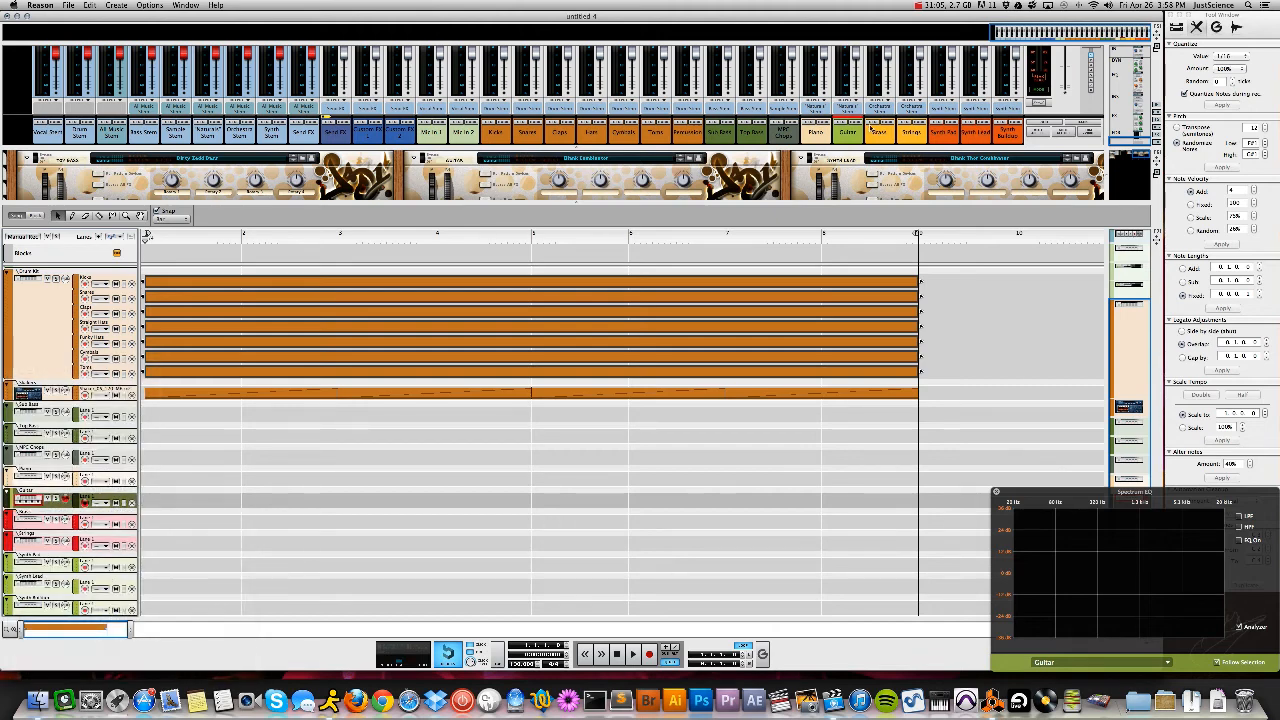
Set the track color of the Brass and Strings sequencer tracks to Yellow
click(12, 521)
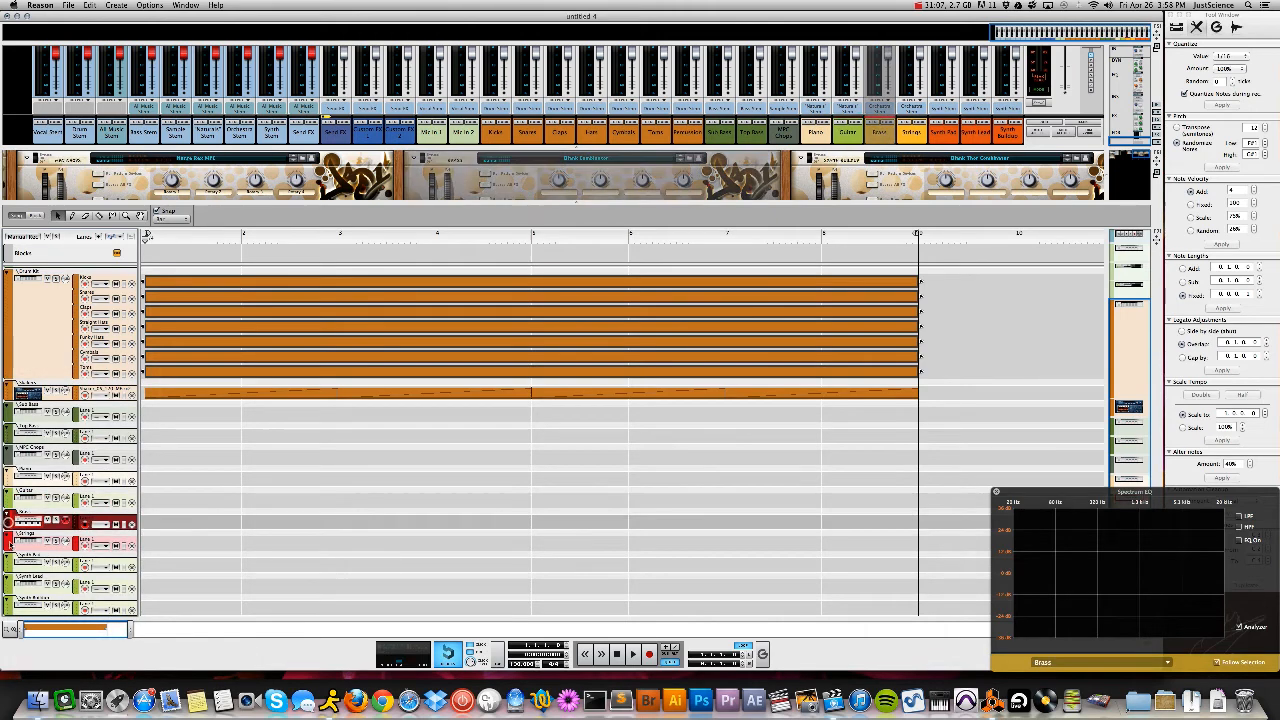
right_click(12, 521)
mouse_move(80, 600)
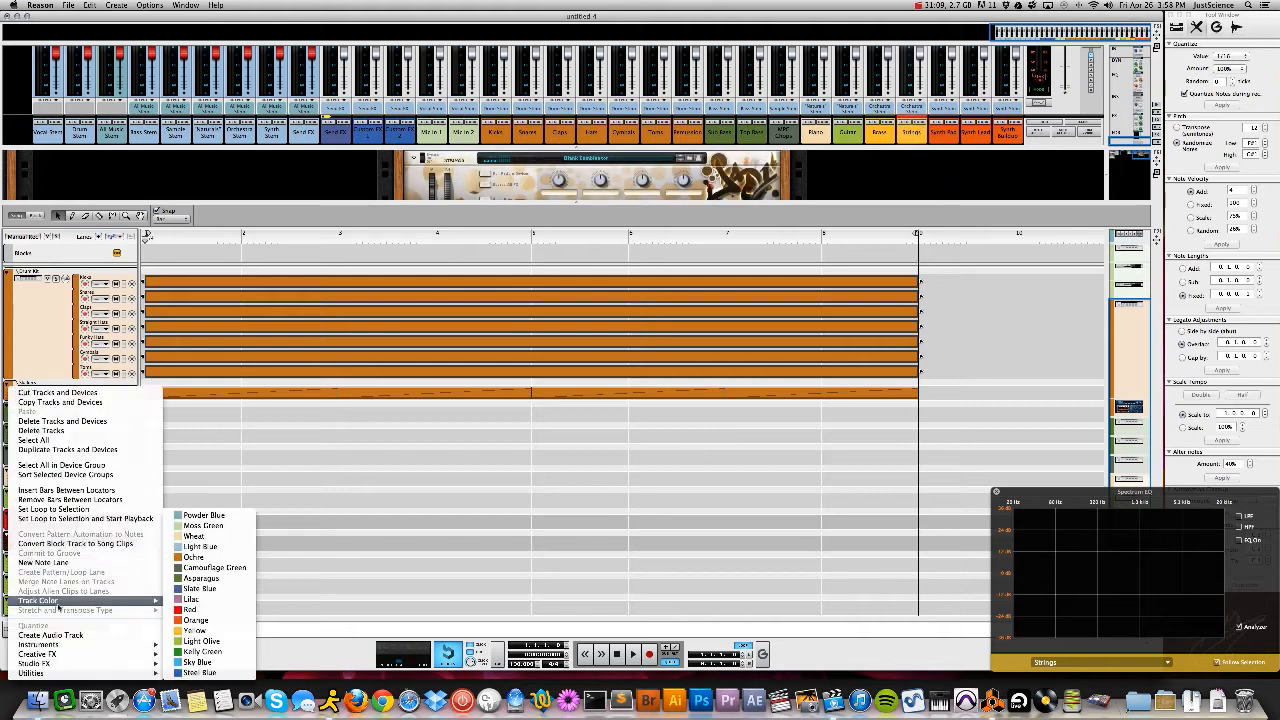
click(190, 631)
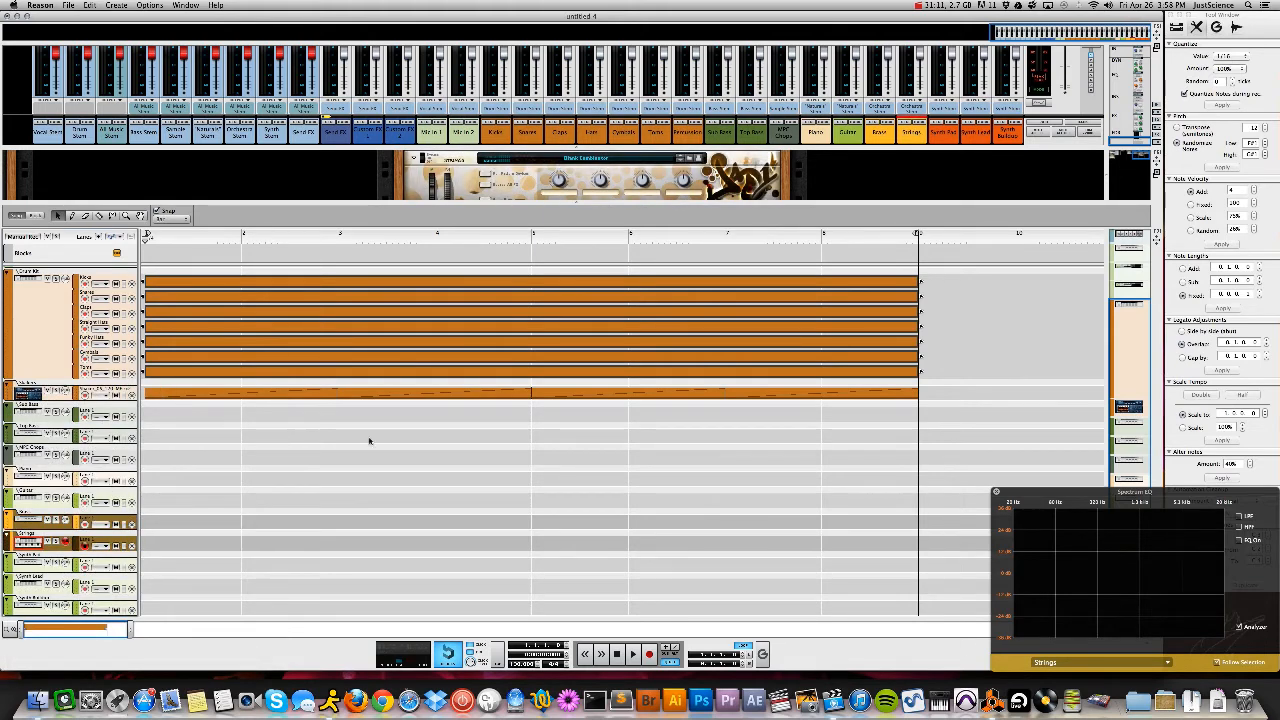
Set the track color of the Synth Pad, Synth Buildup and Synth Lead sequencer tracks to Orange
click(14, 563)
shift+click(30, 606)
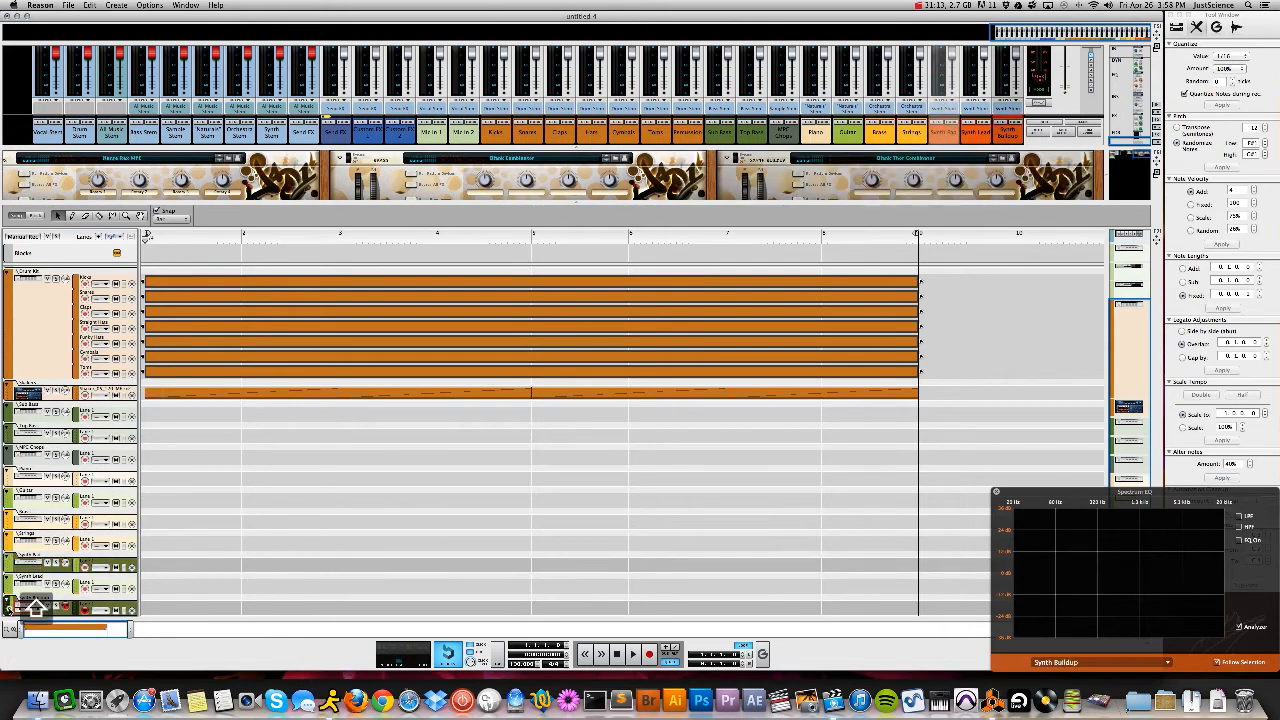
right_click(9, 609)
mouse_move(100, 600)
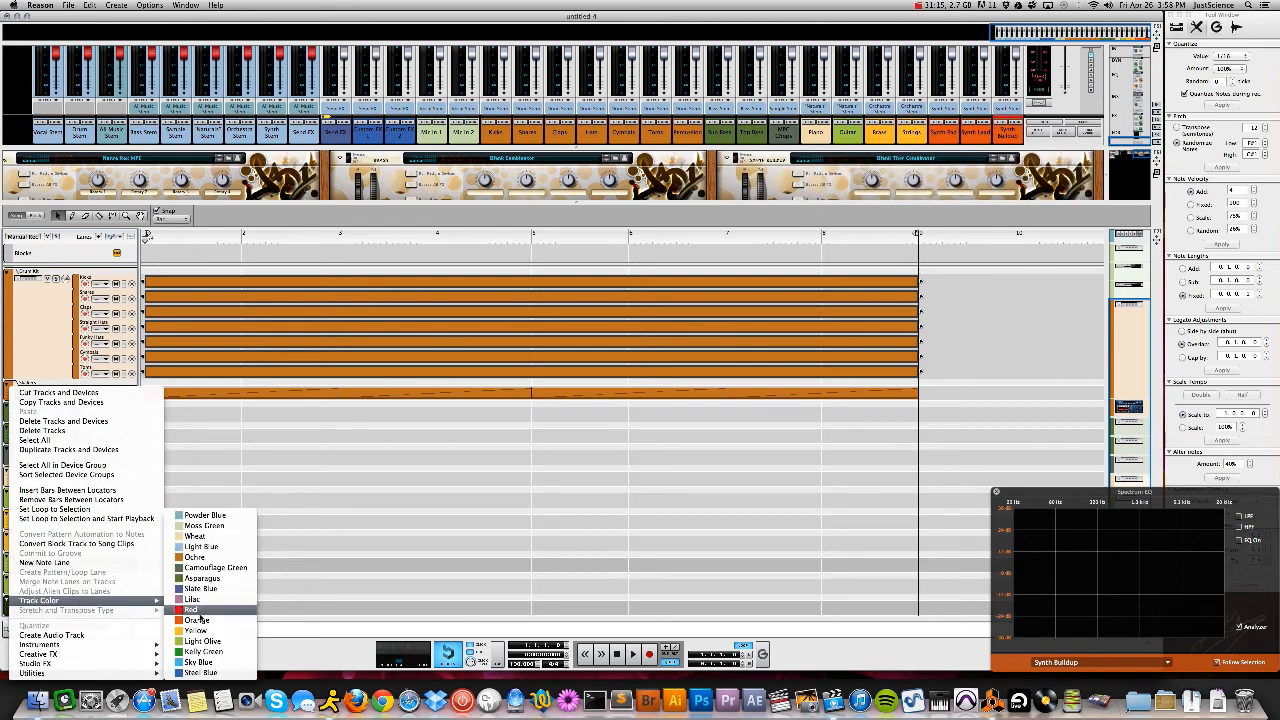
click(198, 623)
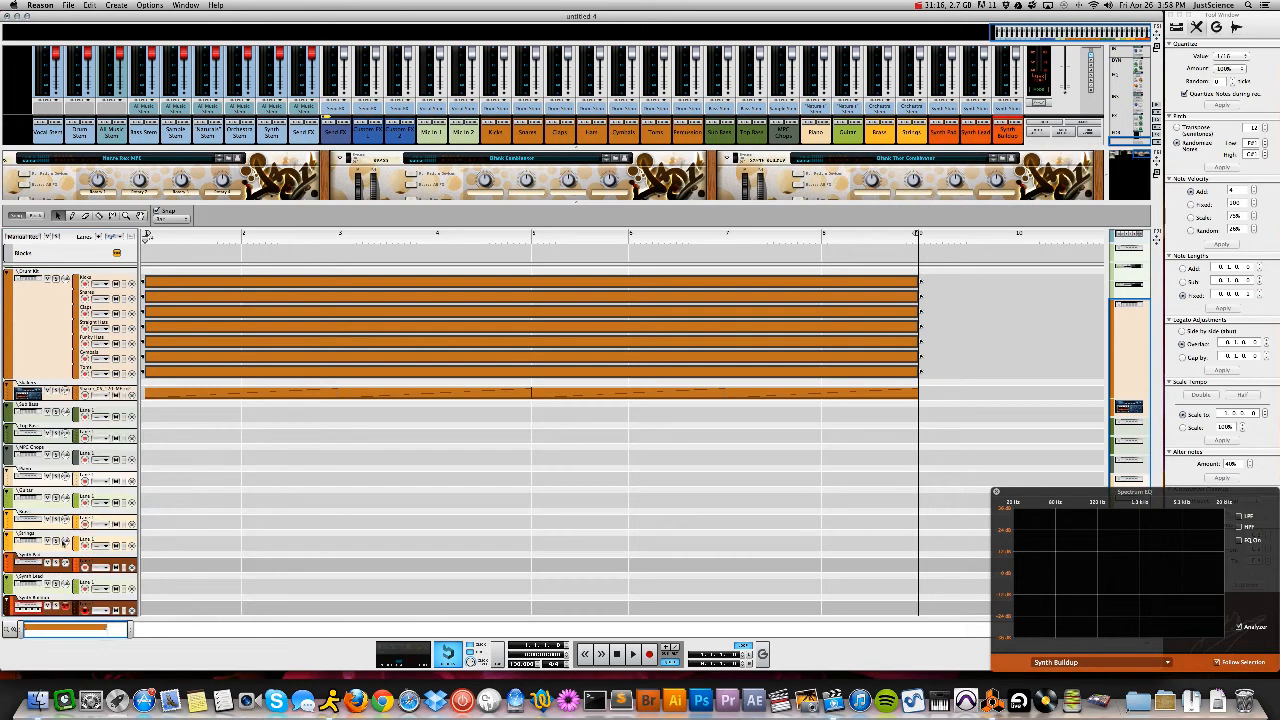
right_click(10, 587)
mouse_move(120, 569)
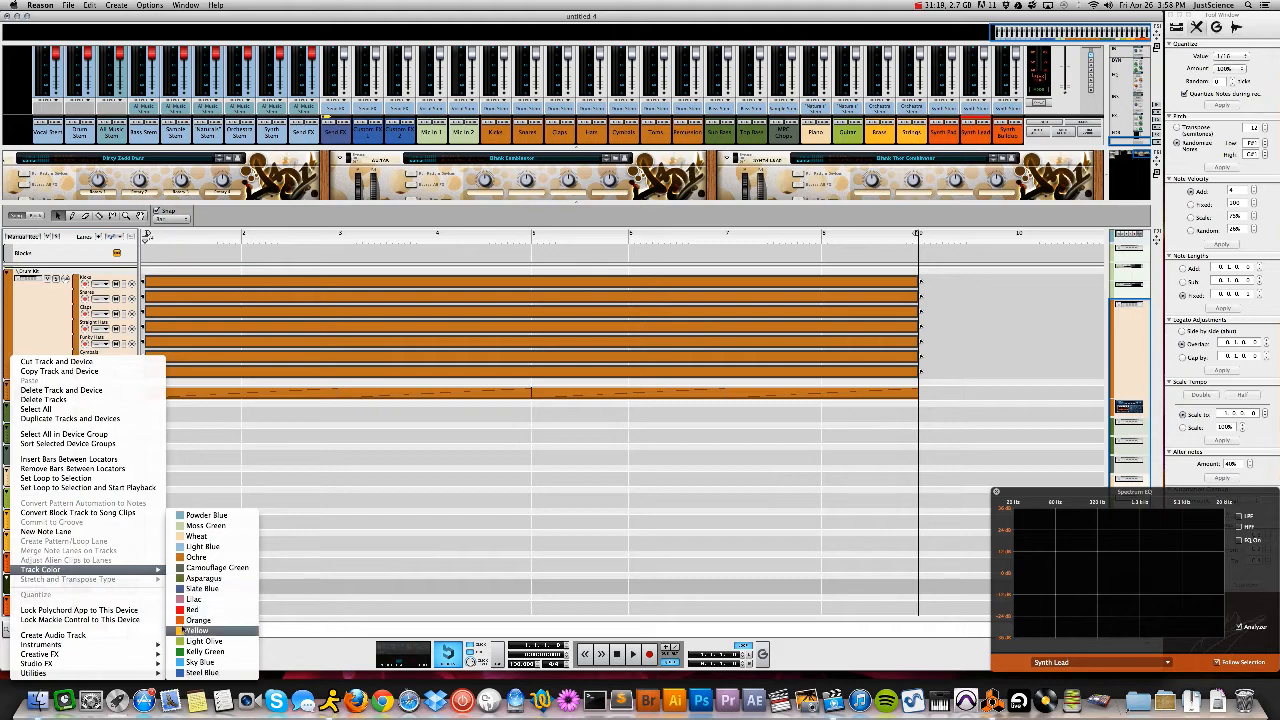
click(196, 621)
click(170, 577)
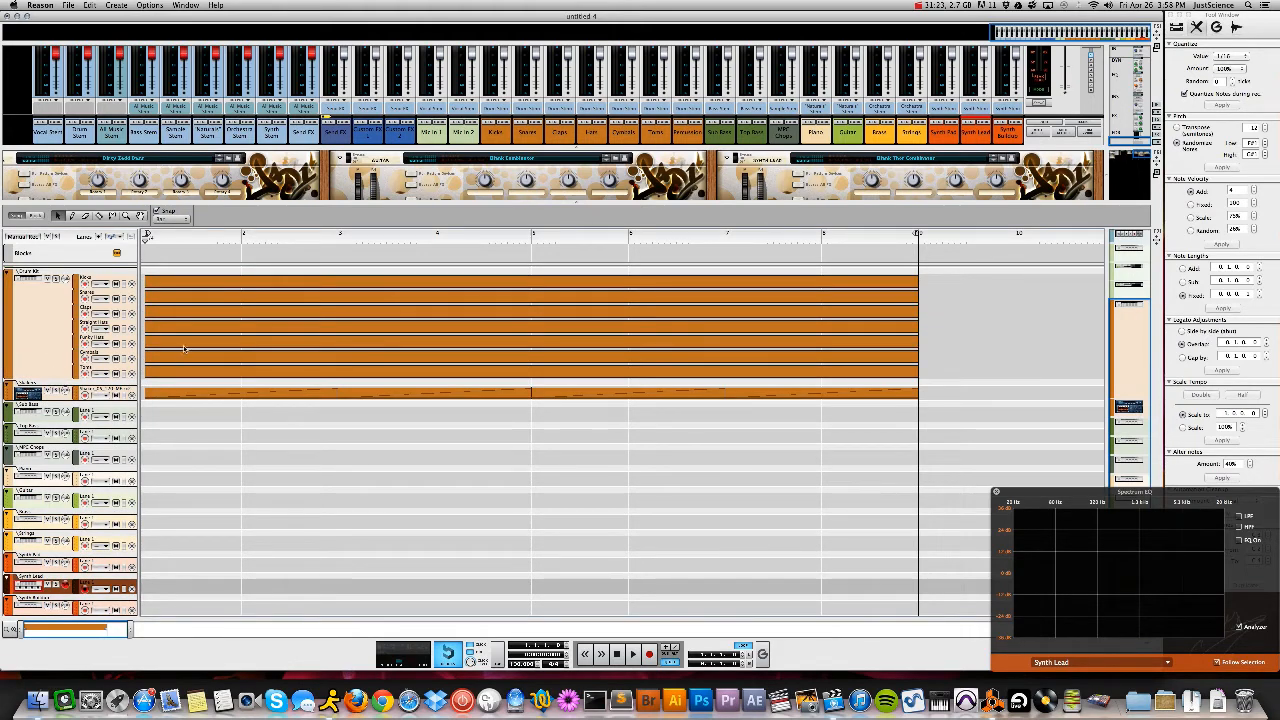
Delete only the sequencer track of the Sidechain Matrix Combinator, keeping its device in the rack
scroll(208, 465, up, 4)
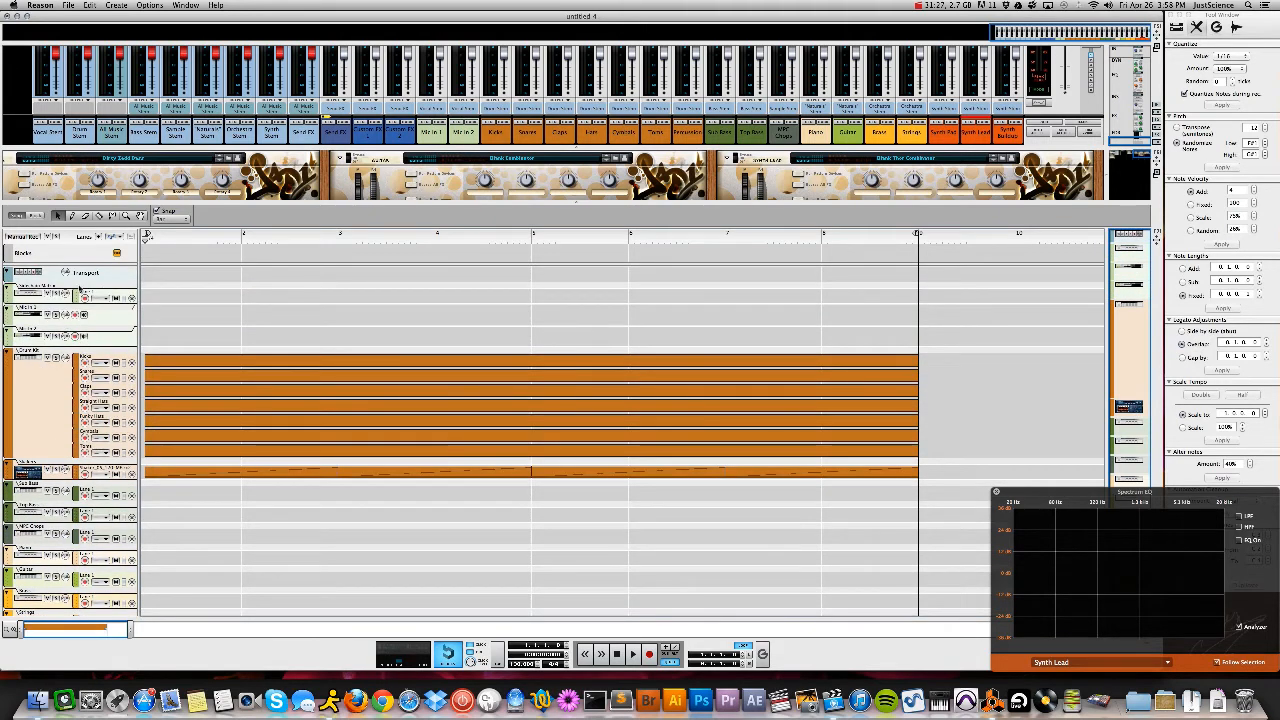
right_click(80, 288)
click(105, 337)
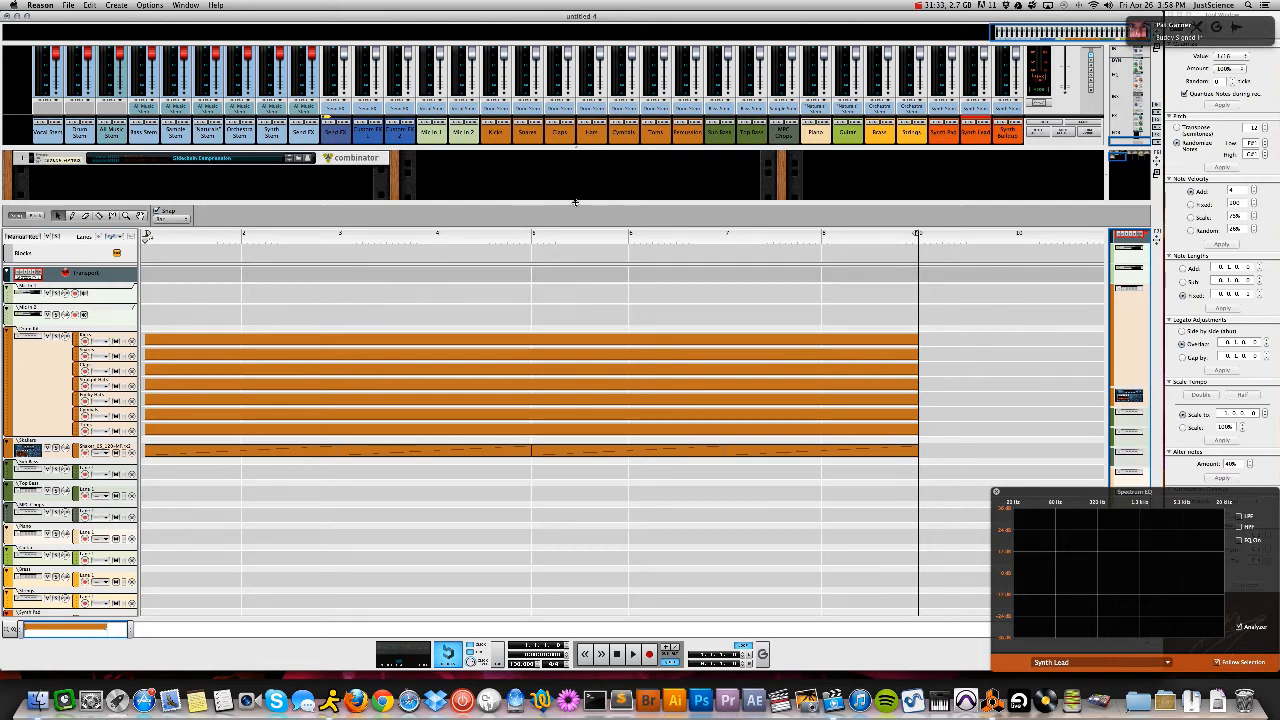
Enlarge the rack area and examine its layout from the master section and stem channels across to the synth Combinators
drag(575, 202, 567, 427)
scroll(462, 553, down, 8)
scroll(450, 551, up, 4)
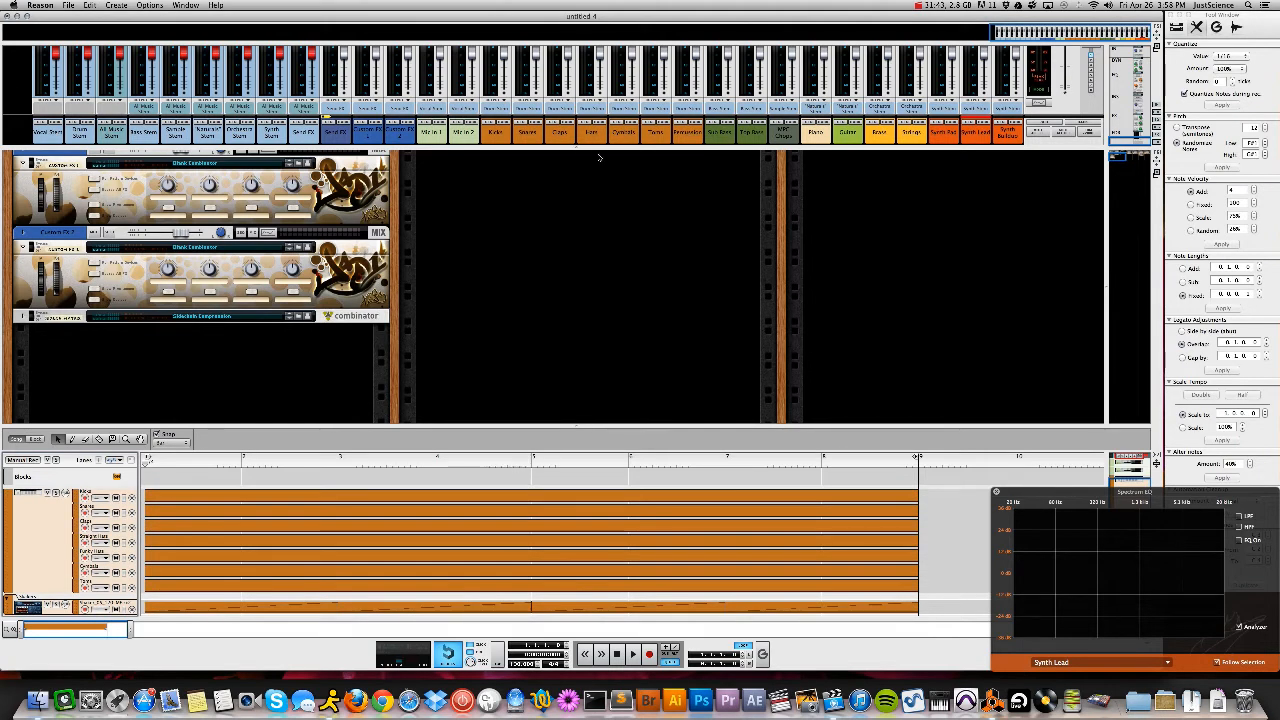
scroll(547, 217, up, 10)
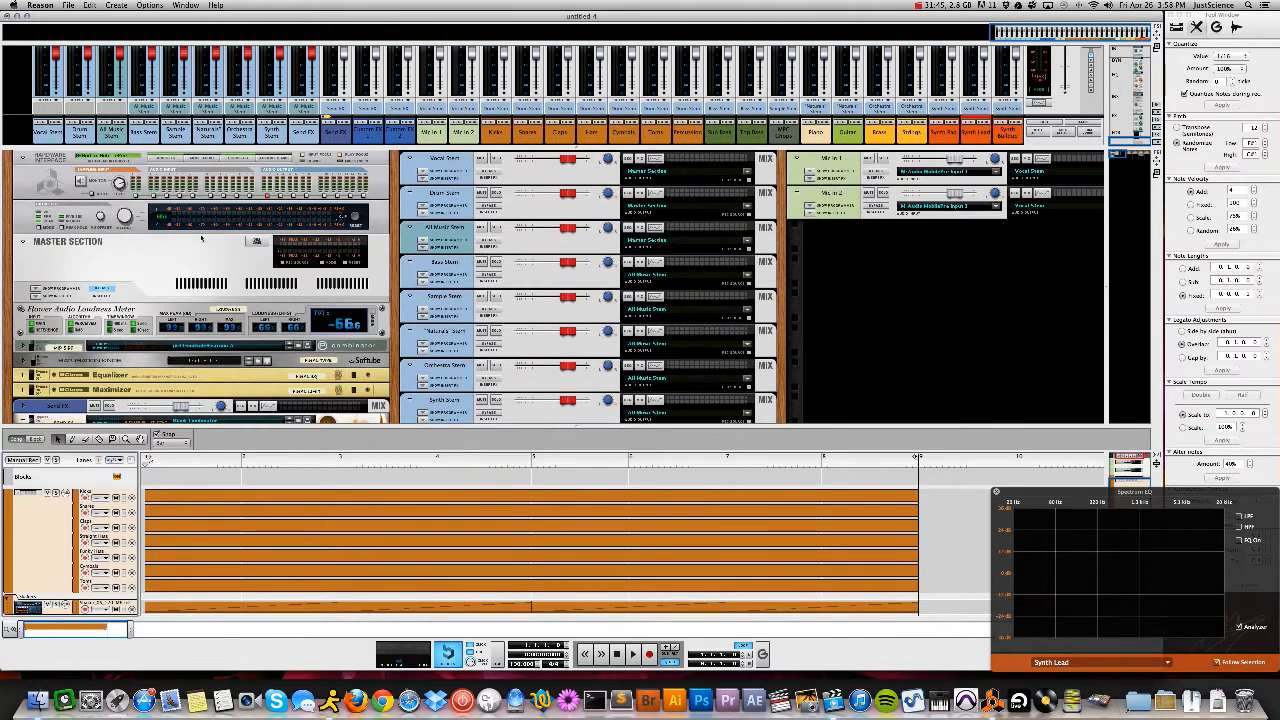
scroll(201, 237, right, 10)
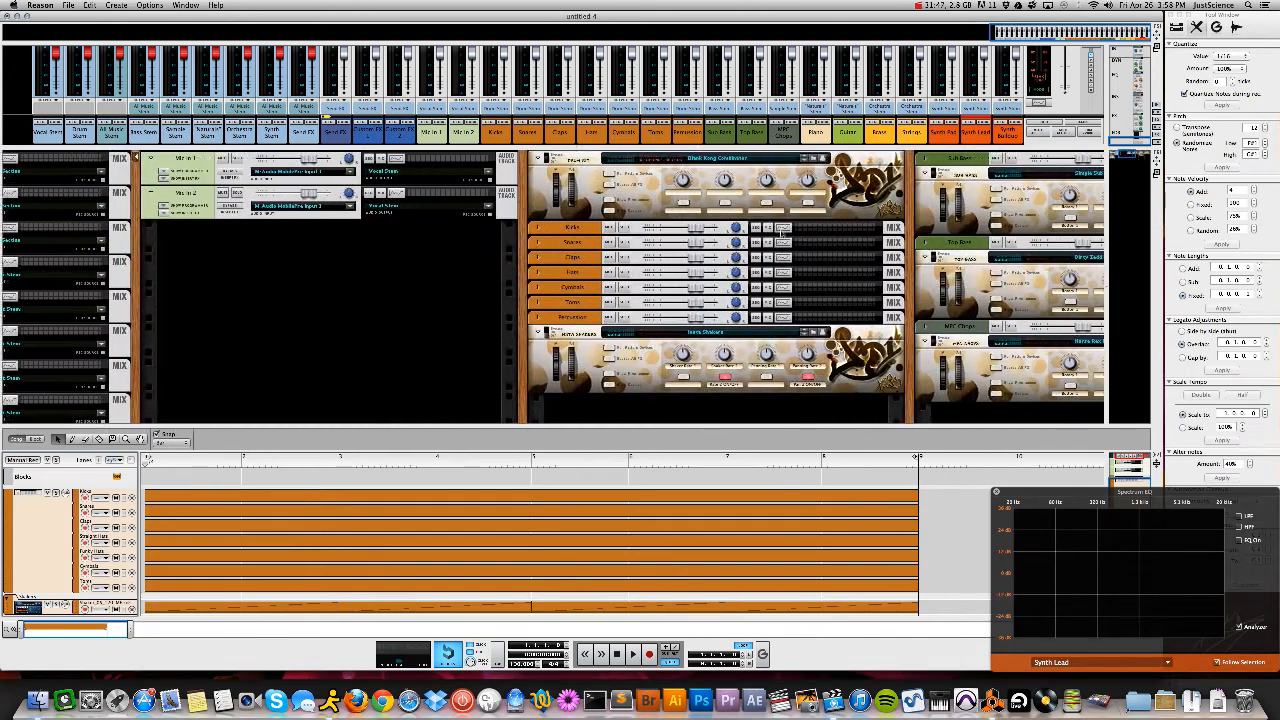
scroll(552, 287, right, 2)
scroll(627, 318, right, 8)
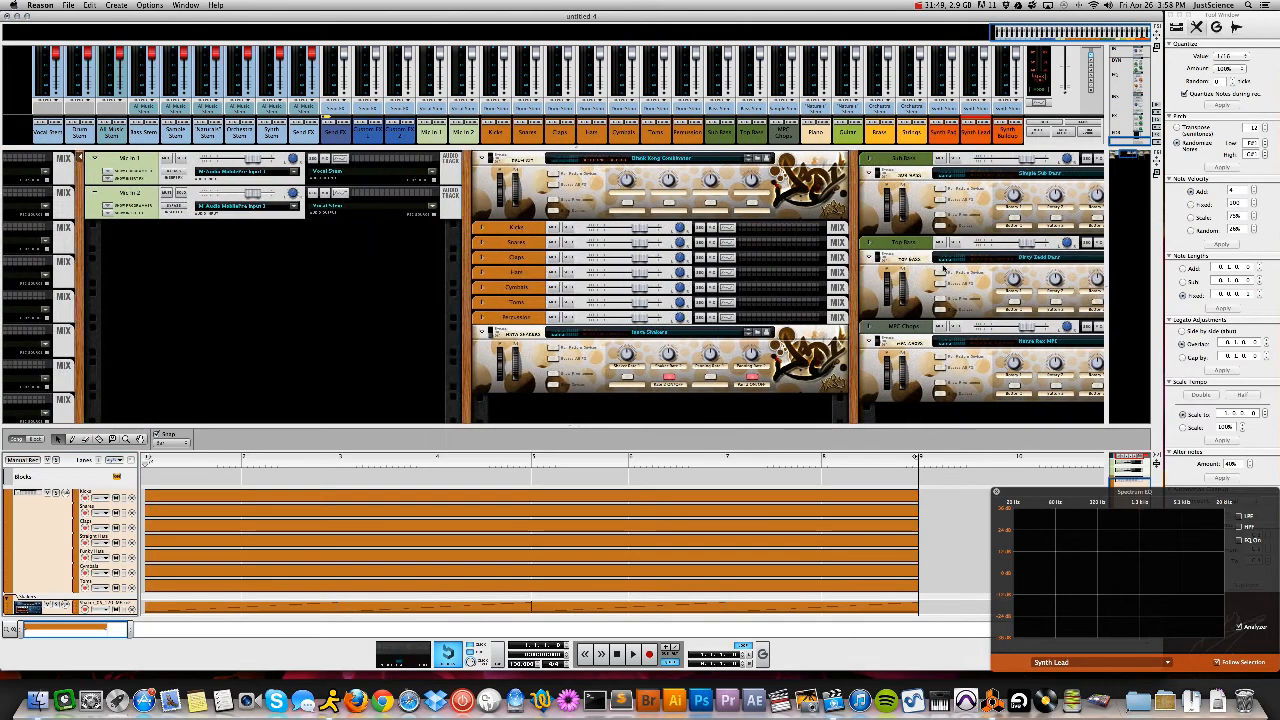
scroll(602, 419, right, 1)
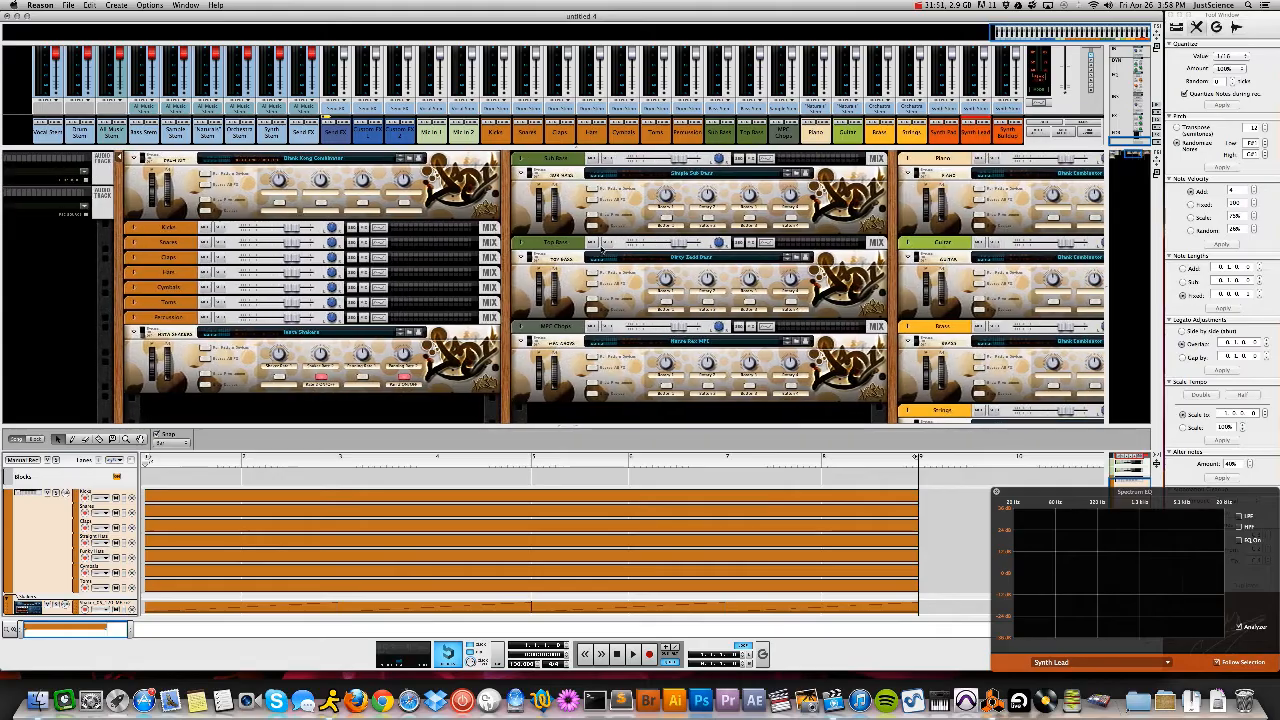
scroll(600, 253, right, 6)
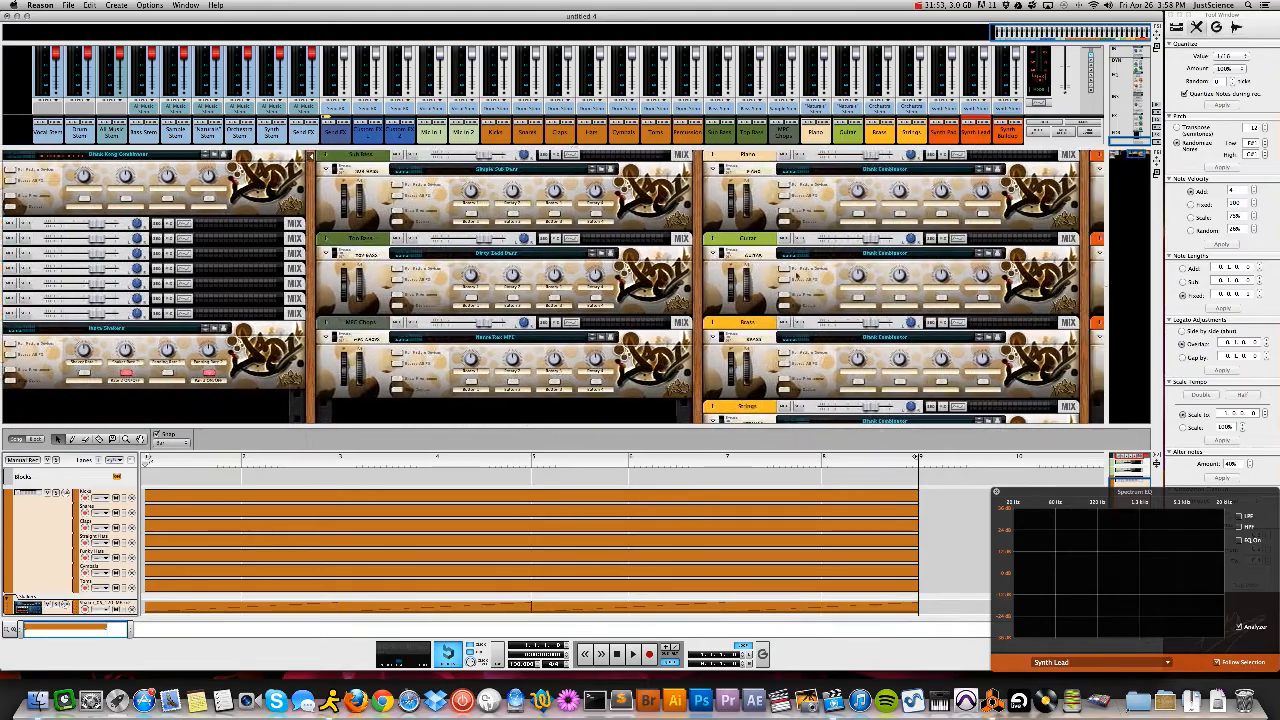
scroll(945, 255, right, 3)
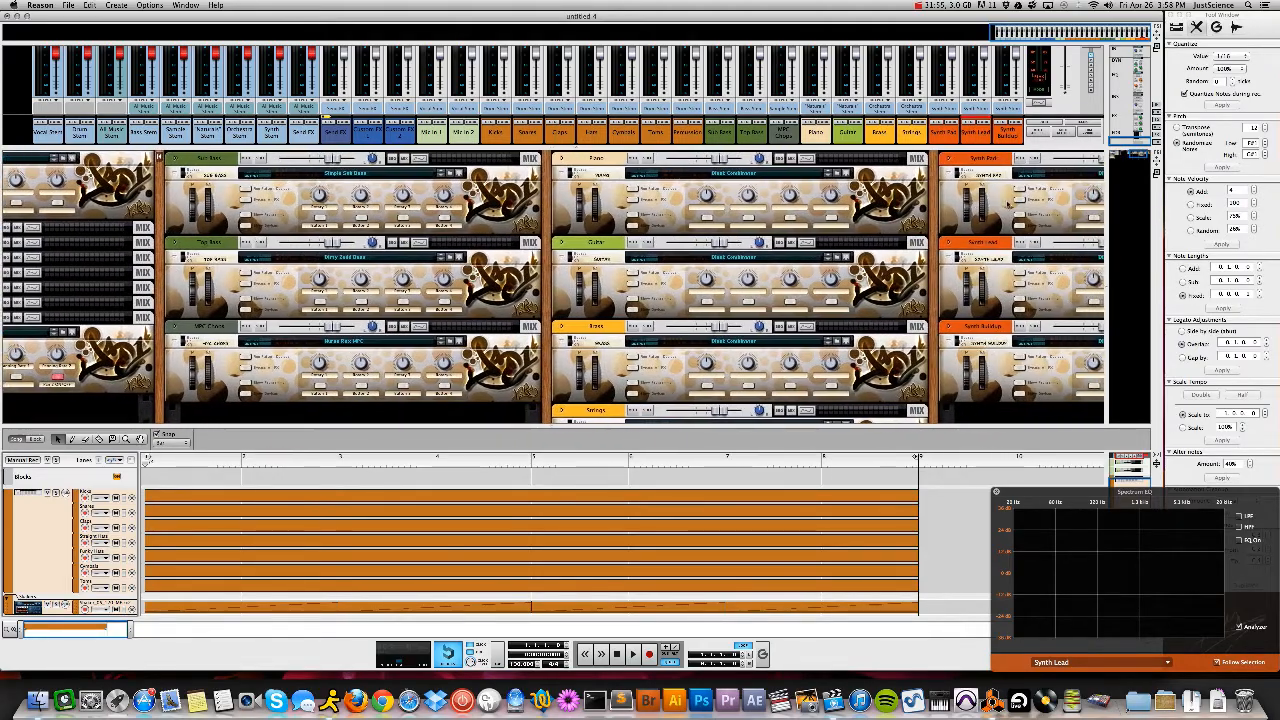
scroll(1010, 201, right, 3)
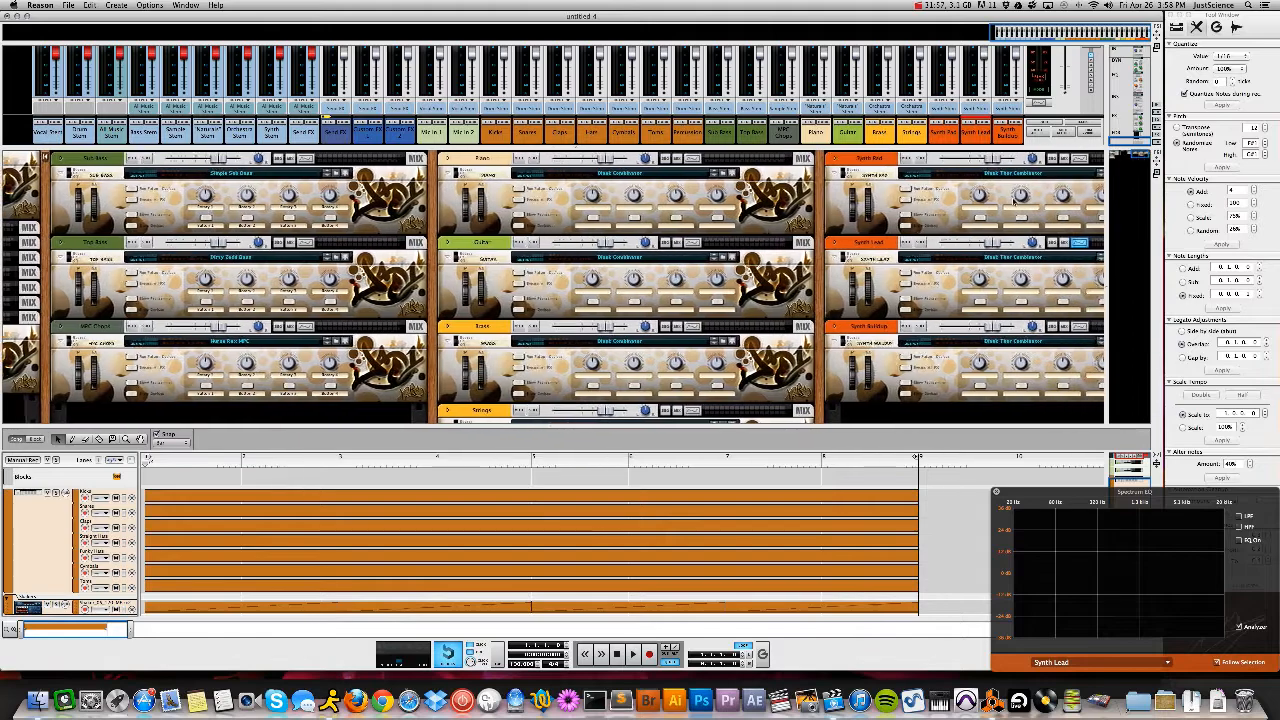
scroll(460, 224, right, 3)
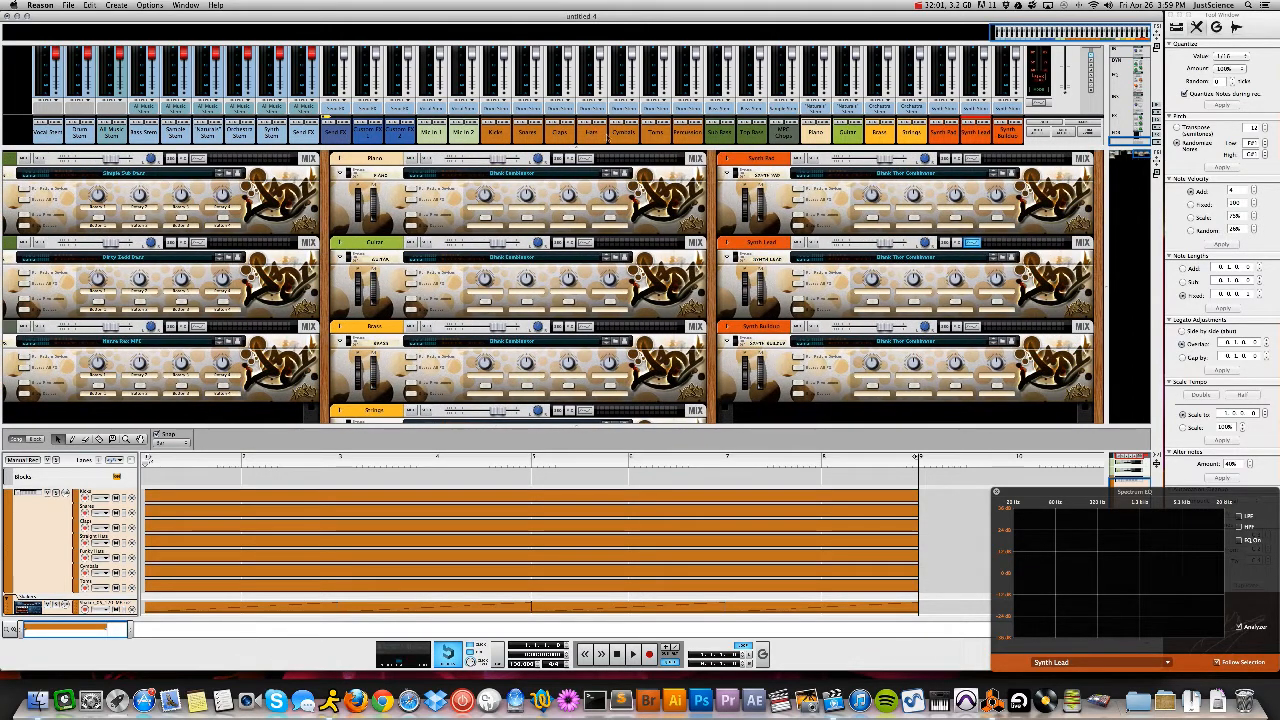
Enlarge the mixer area, select the Master Section for the Spectrum EQ and make the Spectrum EQ window larger
drag(577, 147, 588, 248)
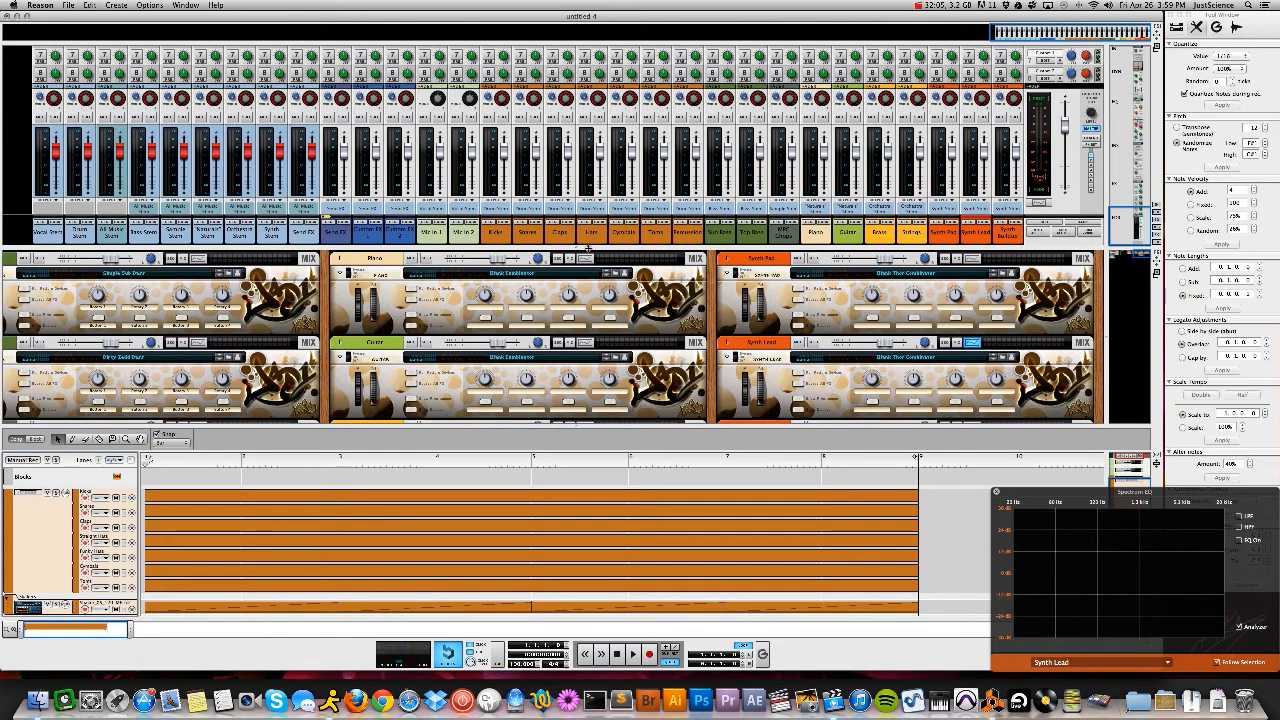
click(1040, 205)
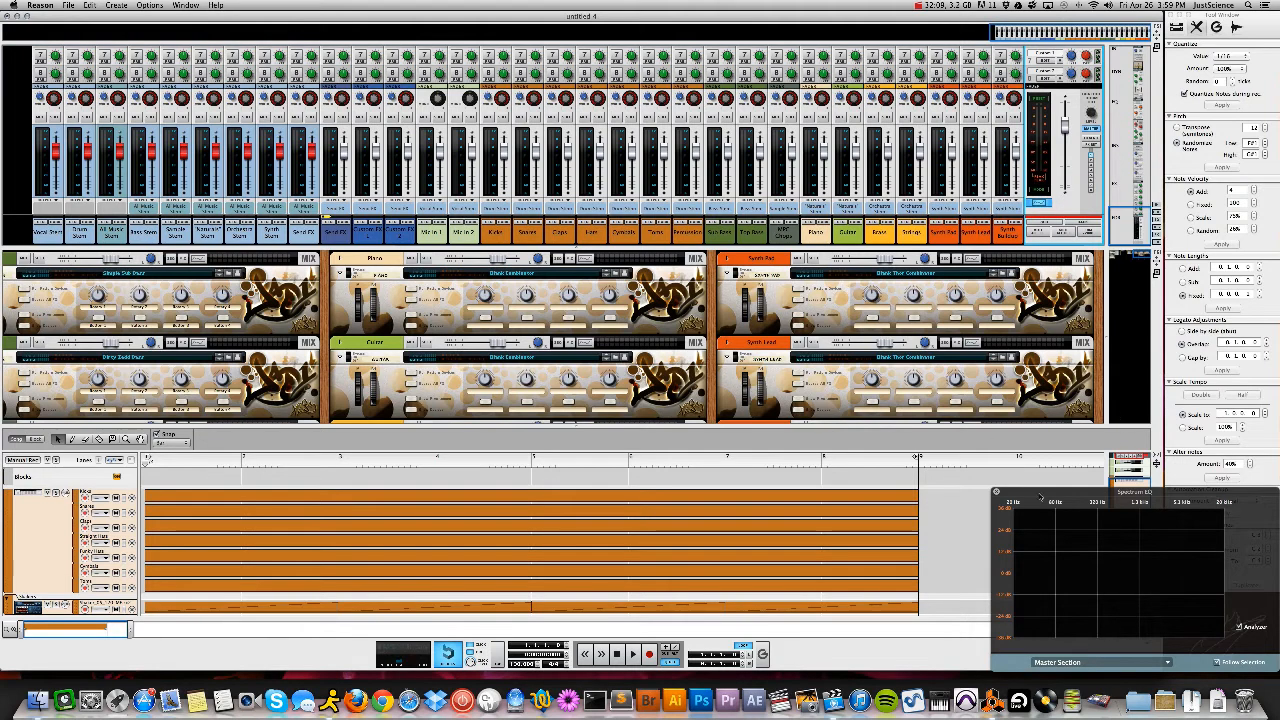
drag(994, 489, 928, 460)
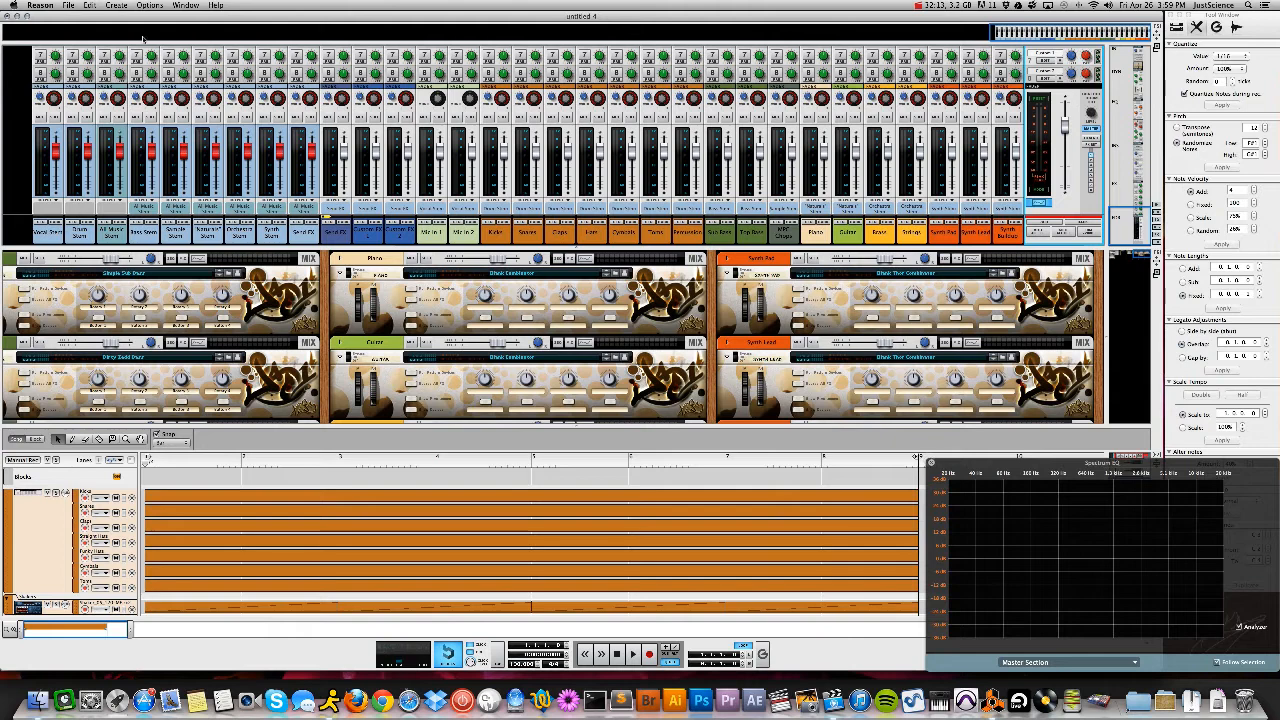
Save the song as JSci_MasterTemplate_v7 in the Templates folder using the Reason Song File format
click(68, 5)
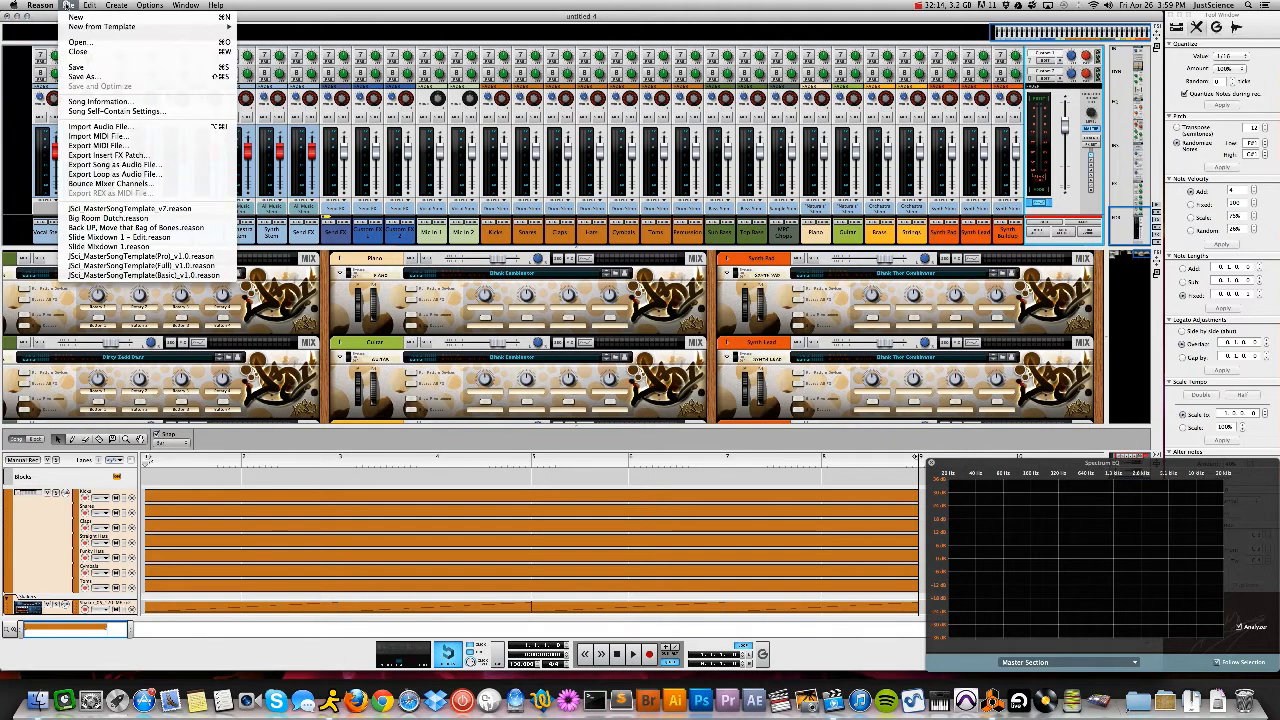
click(72, 76)
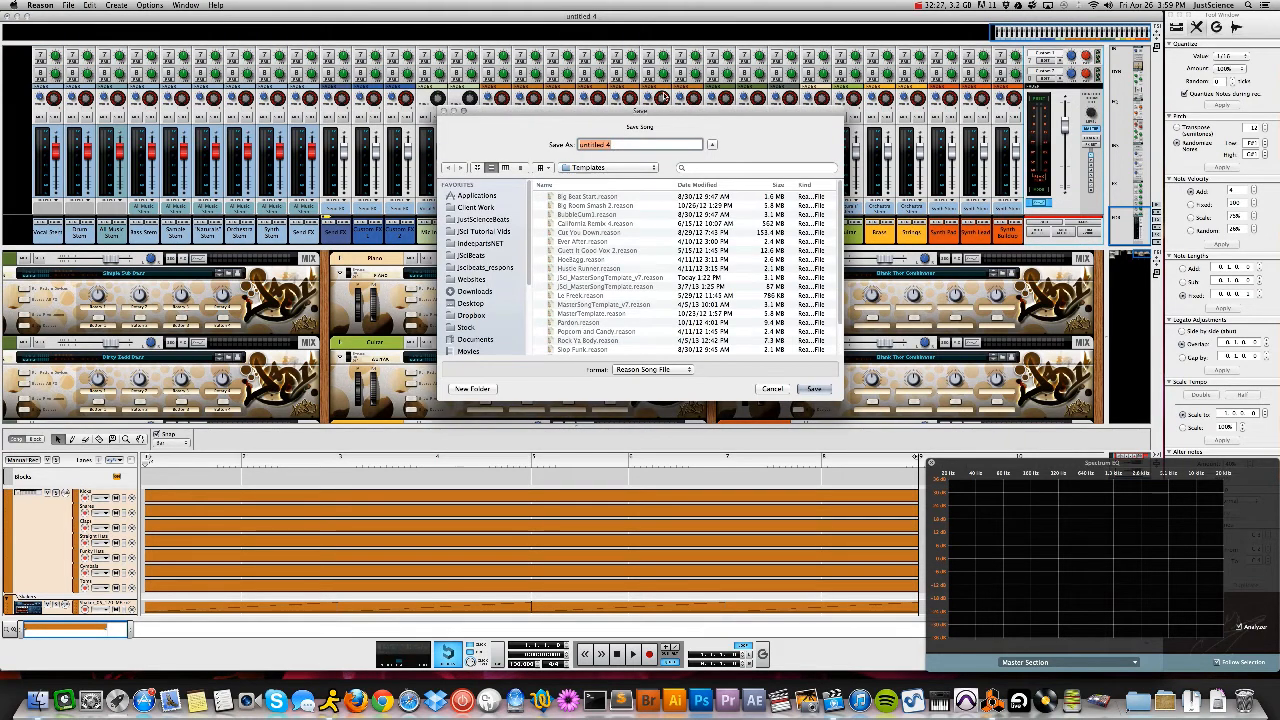
text(JSci Master)
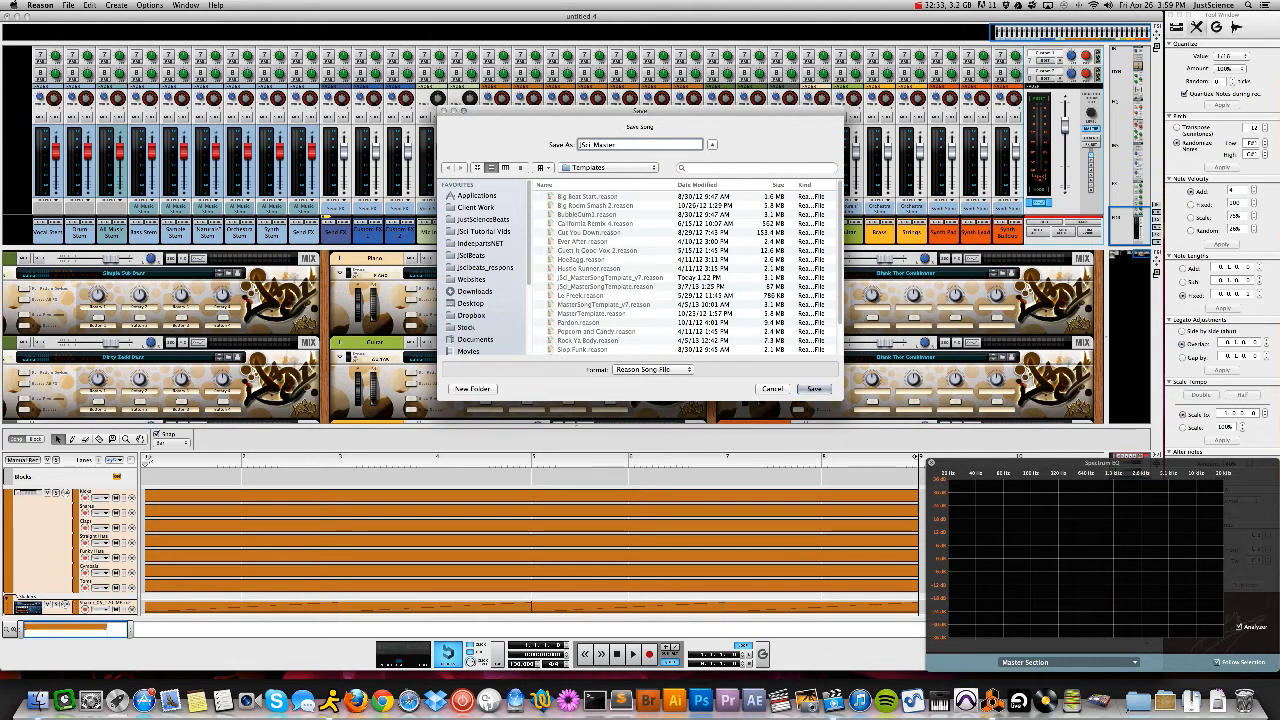
text(Template v7)
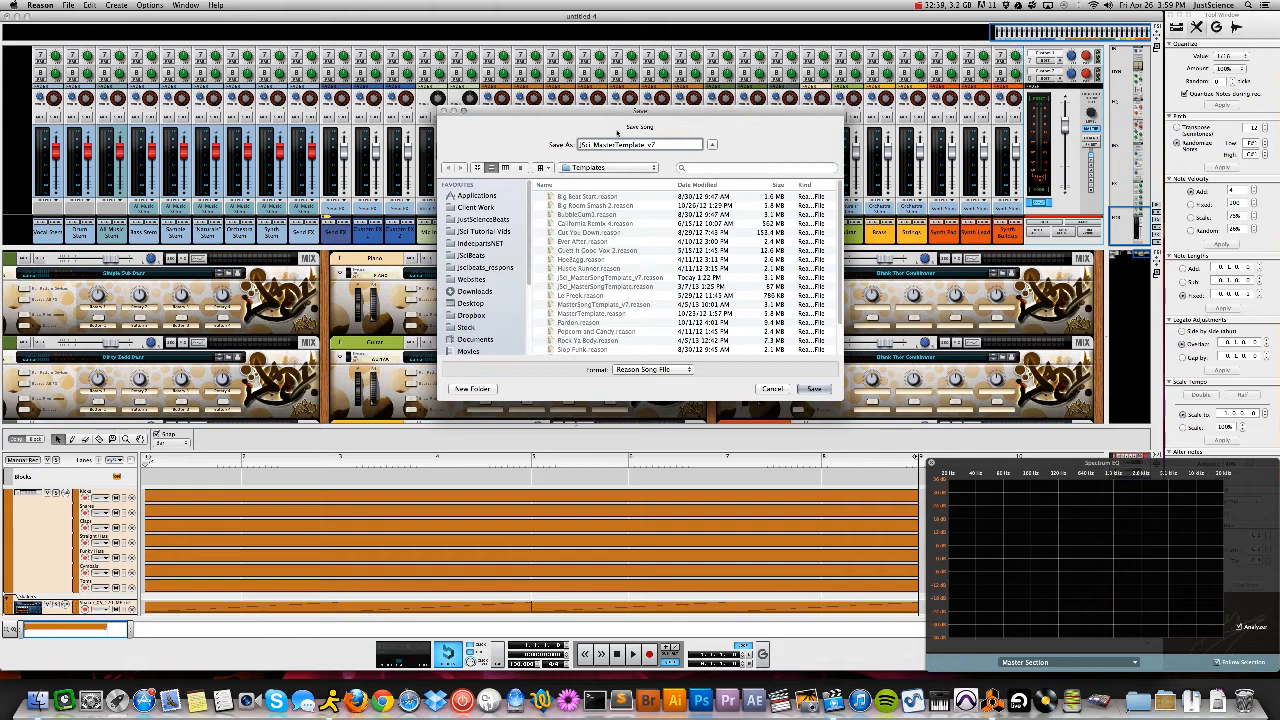
click(814, 389)
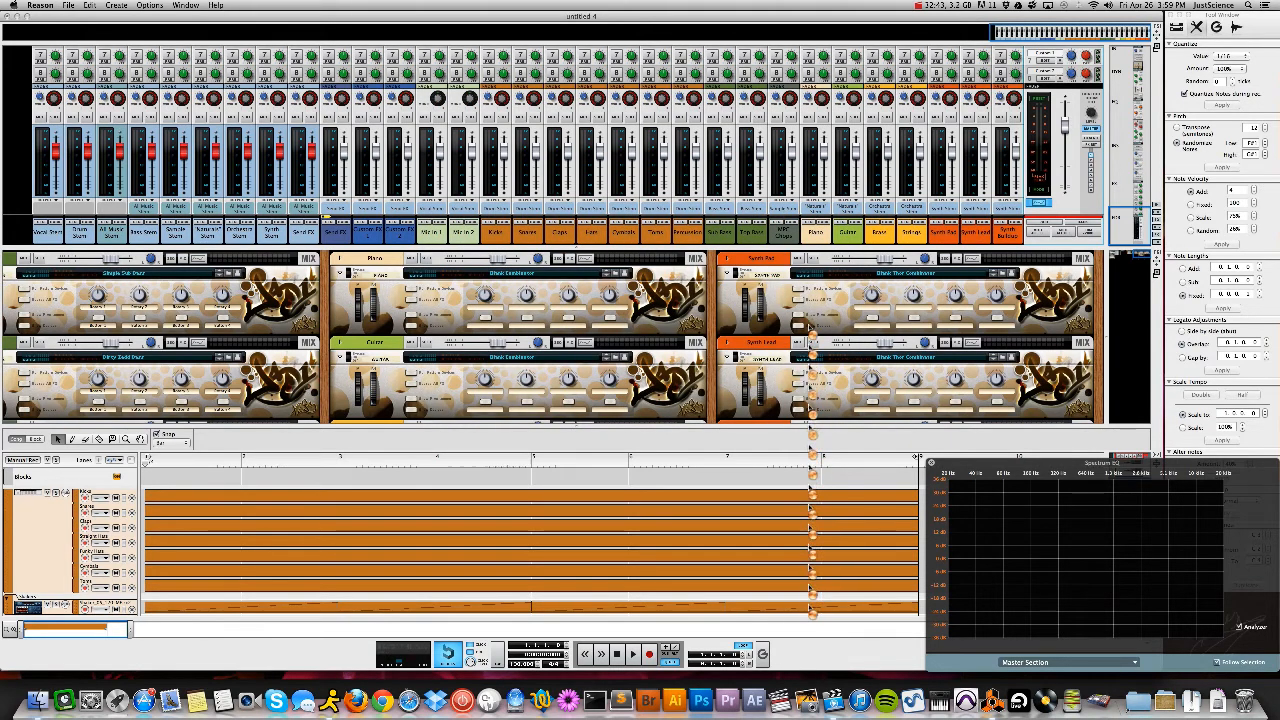
Set the default song in the general preferences to the template JSci_MasterTemplate_v7.reason from the Templates folder
click(68, 5)
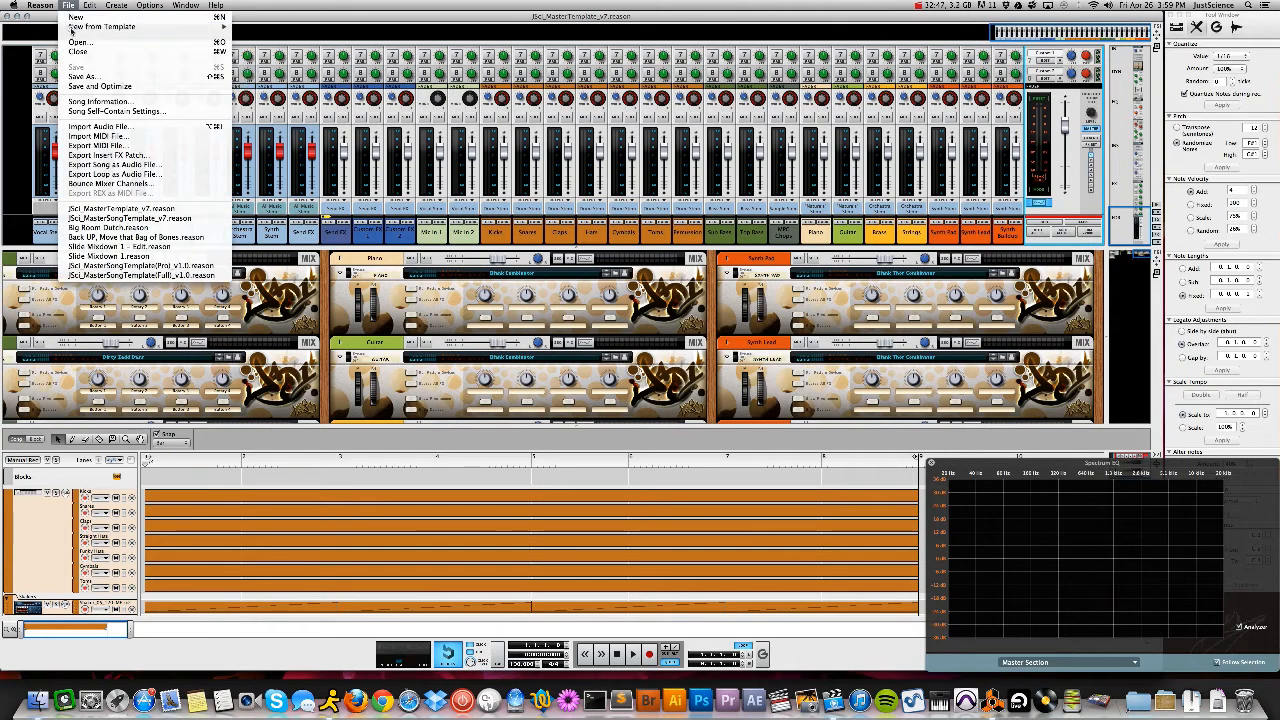
mouse_move(40, 5)
click(52, 33)
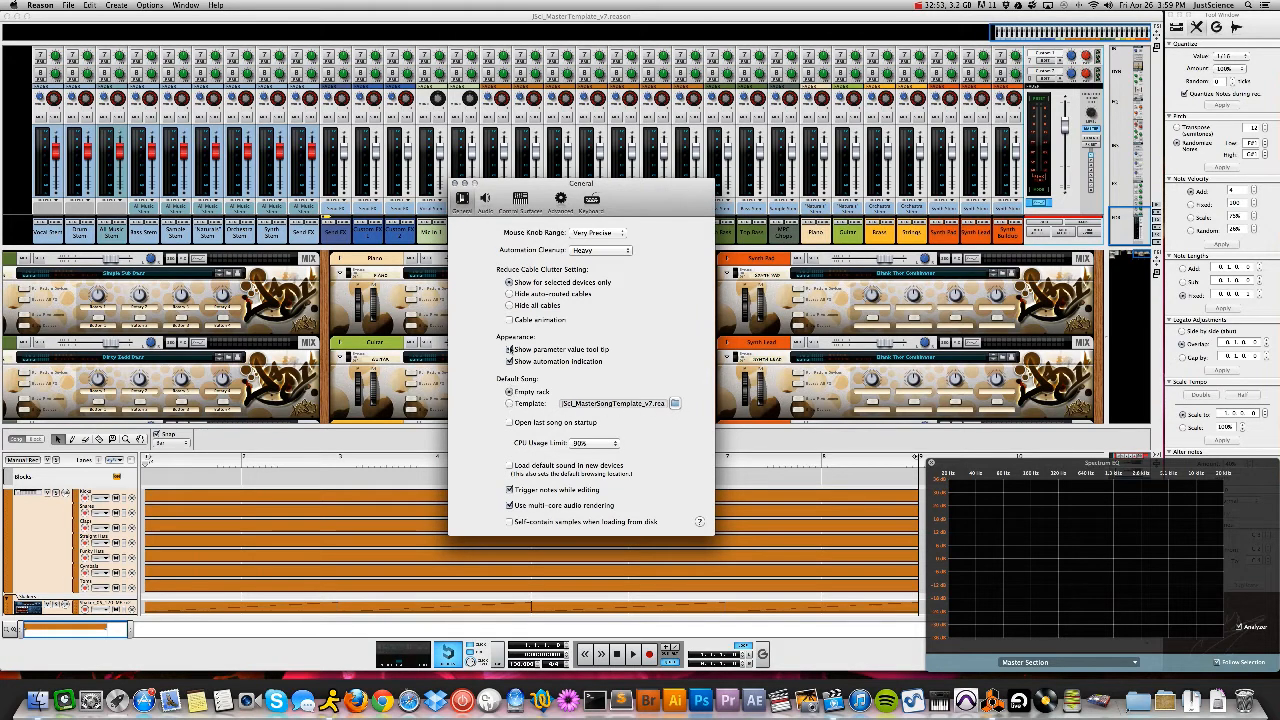
click(510, 404)
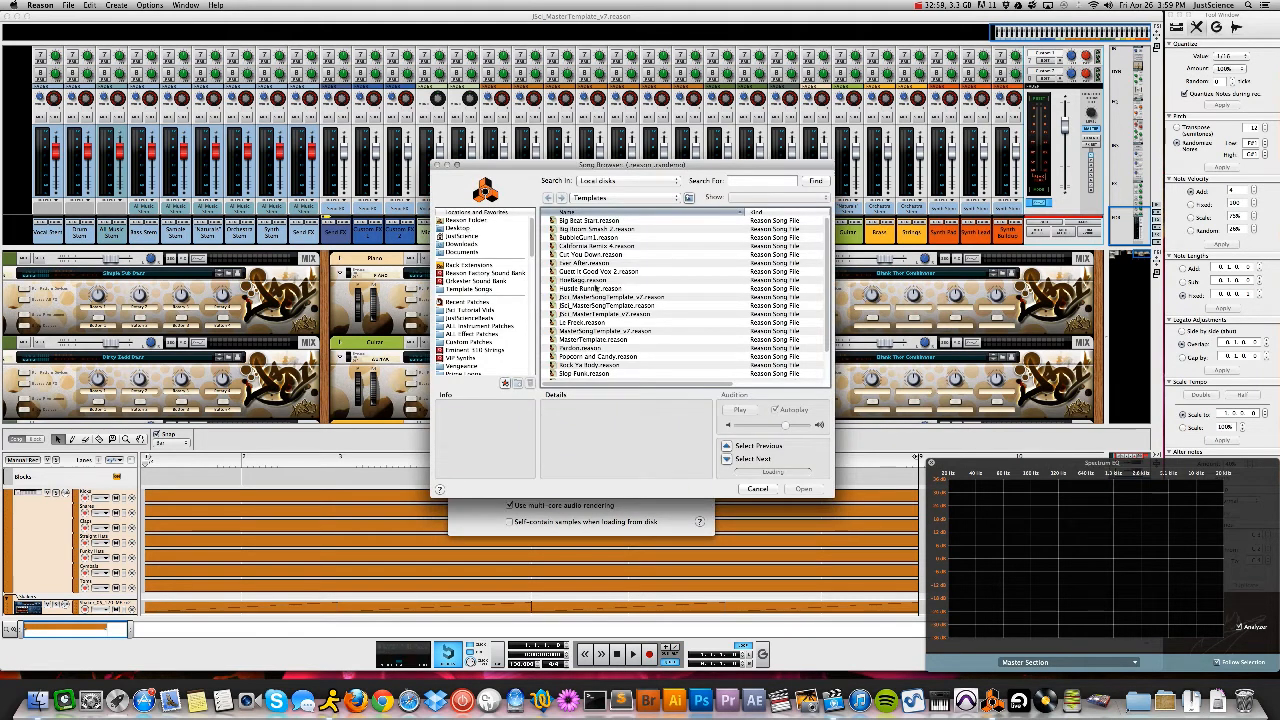
scroll(615, 300, down, 3)
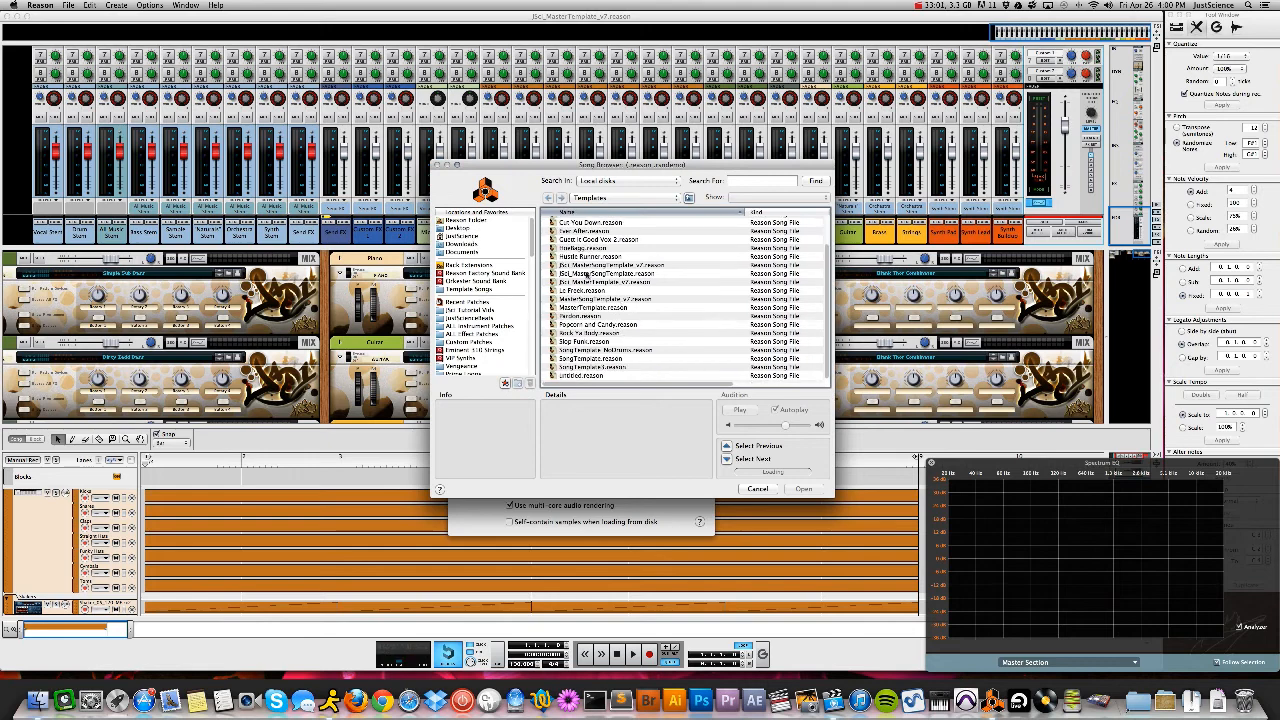
click(600, 281)
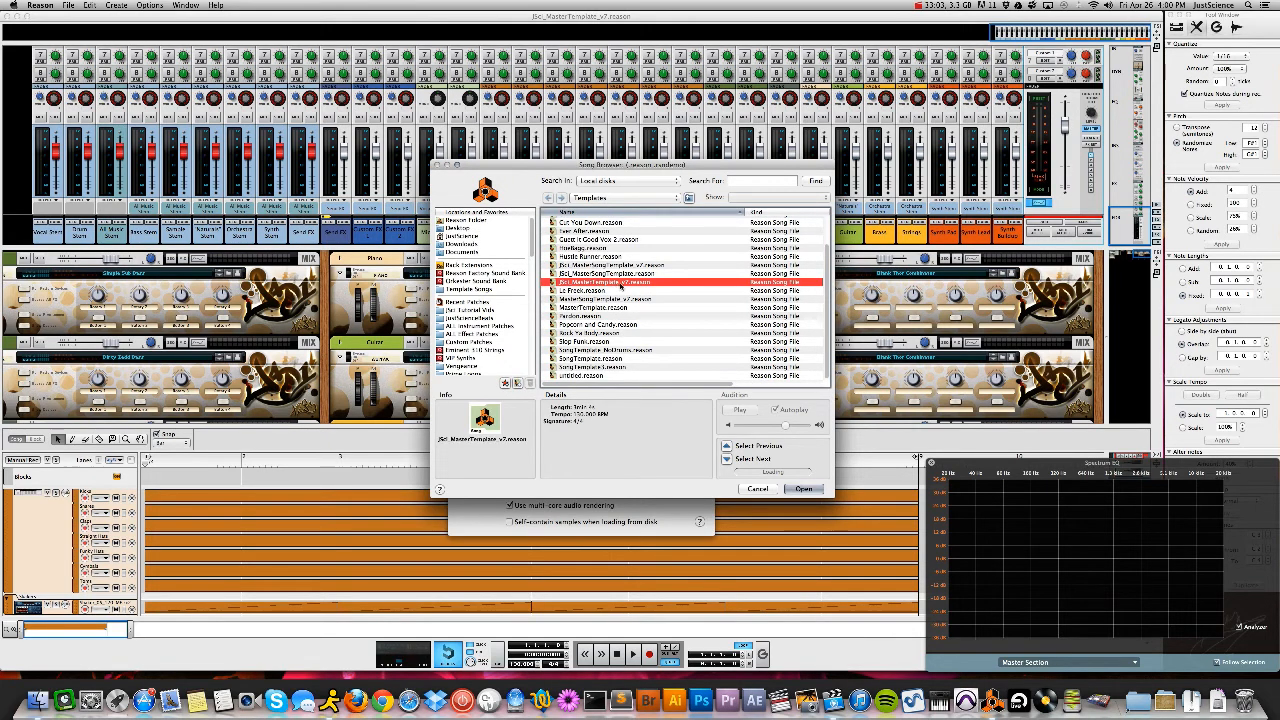
click(792, 490)
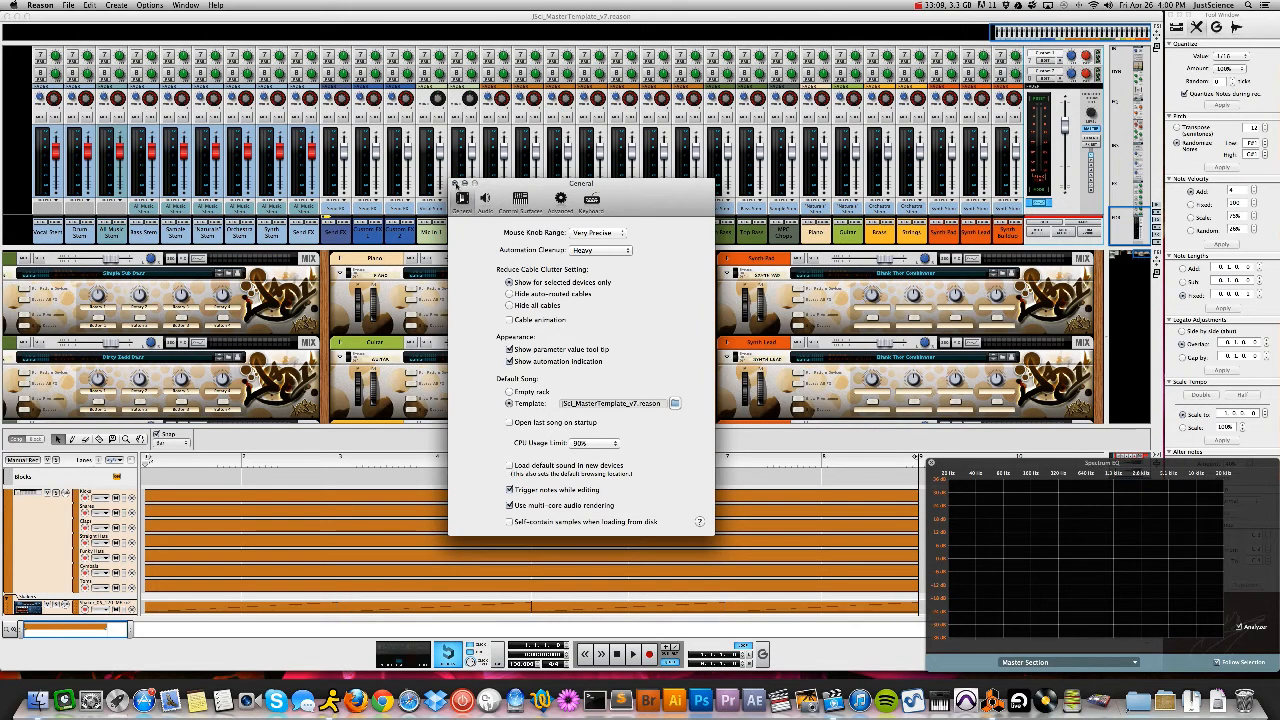
click(454, 184)
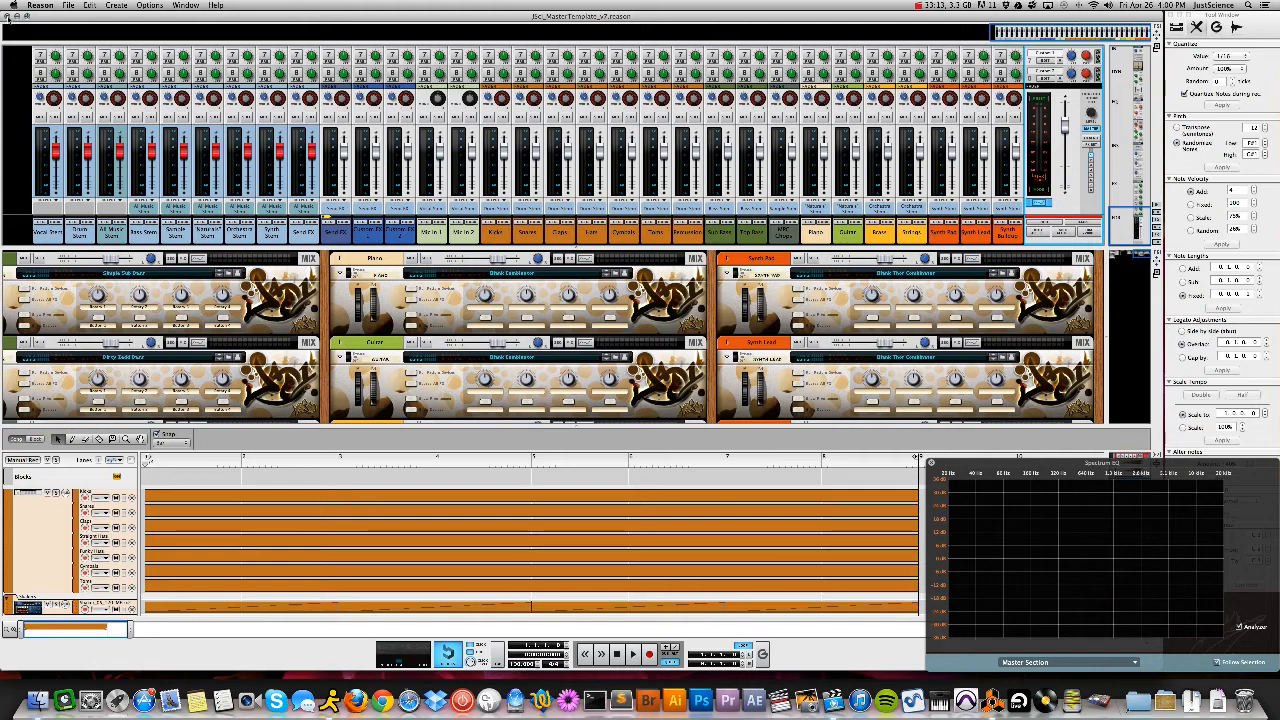
Close the saved template song and create a new song to check the default template's rack at the master section and stem channels
click(7, 17)
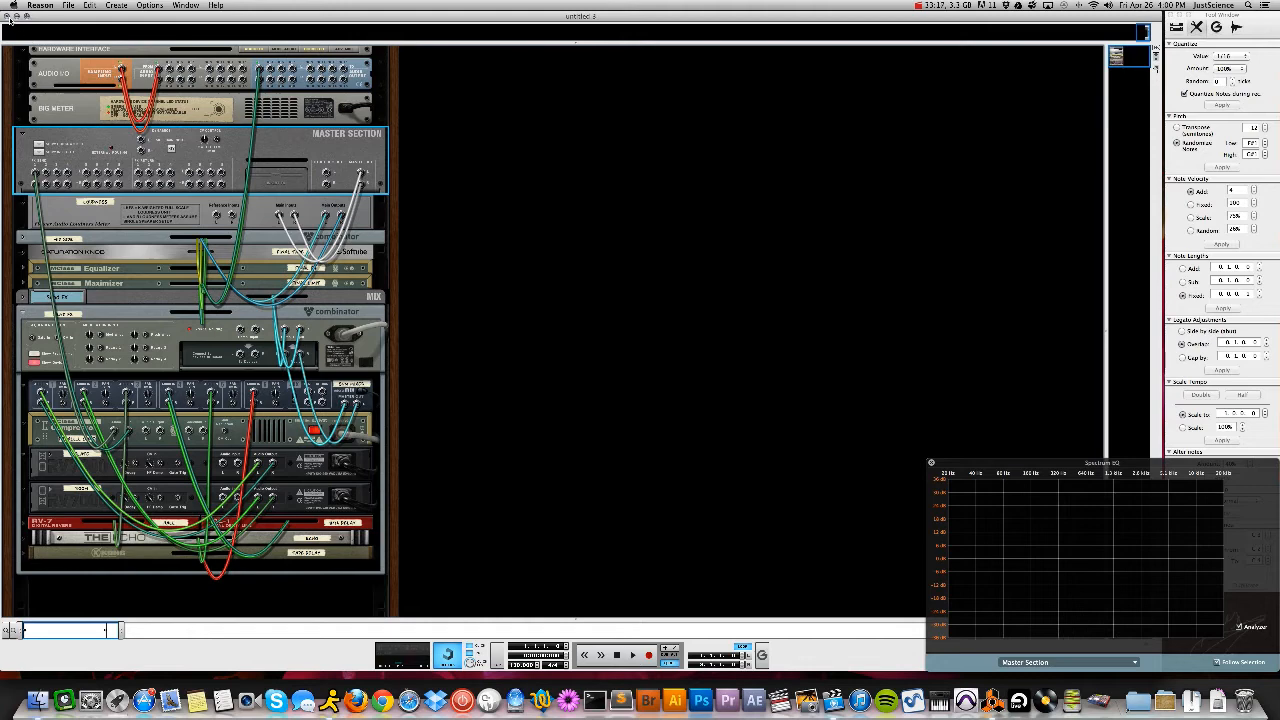
click(68, 5)
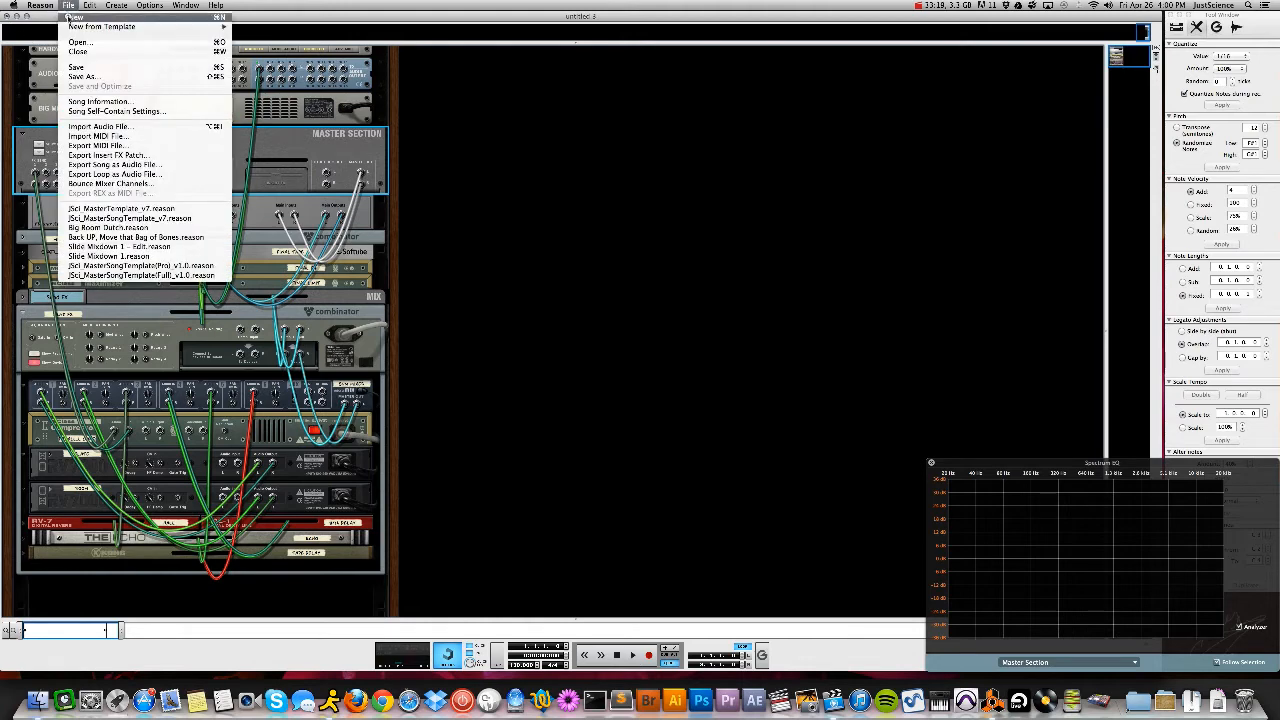
click(75, 25)
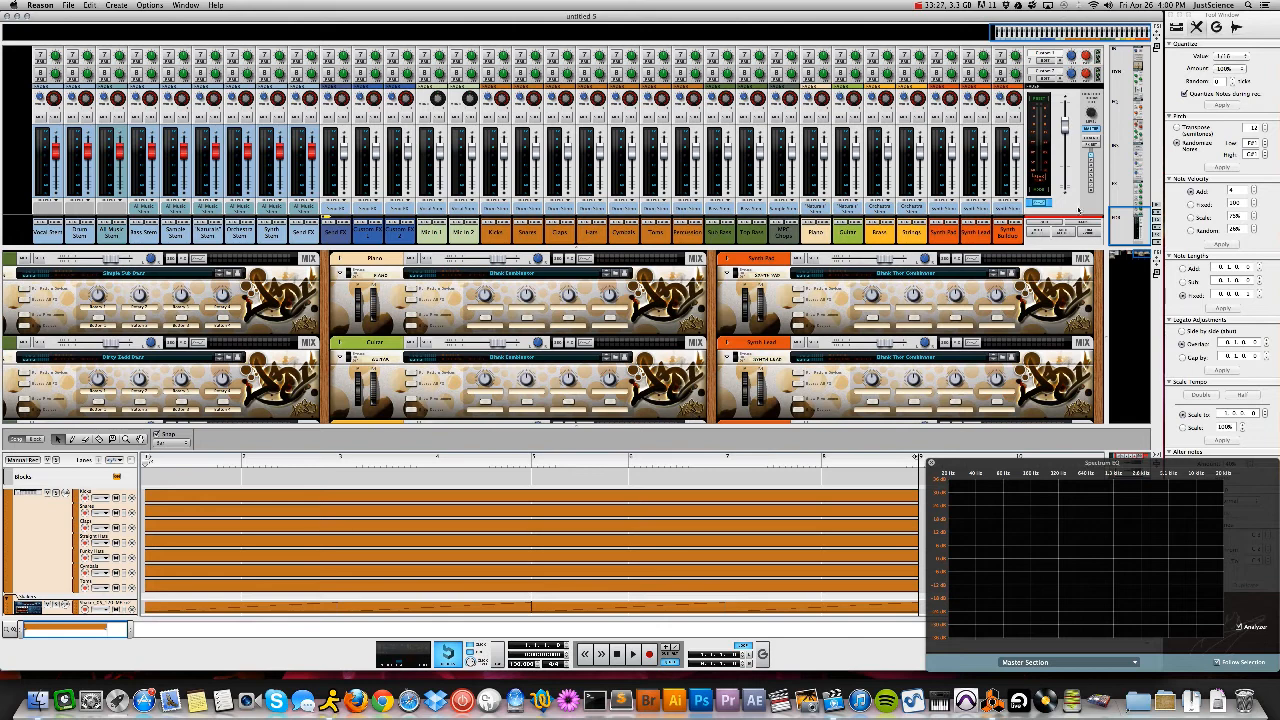
mouse_move(1136, 228)
mouse_down()
mouse_move(1137, 191)
mouse_move(1140, 251)
mouse_up()
drag(1143, 253, 1110, 252)
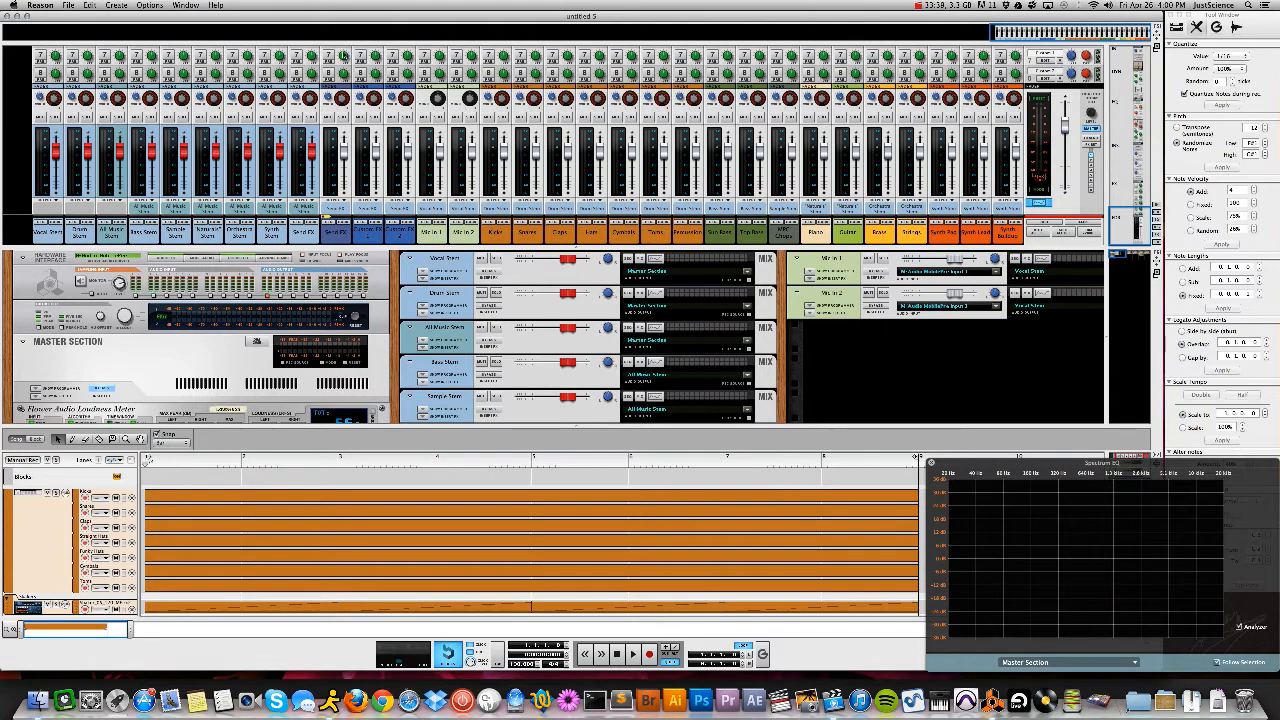